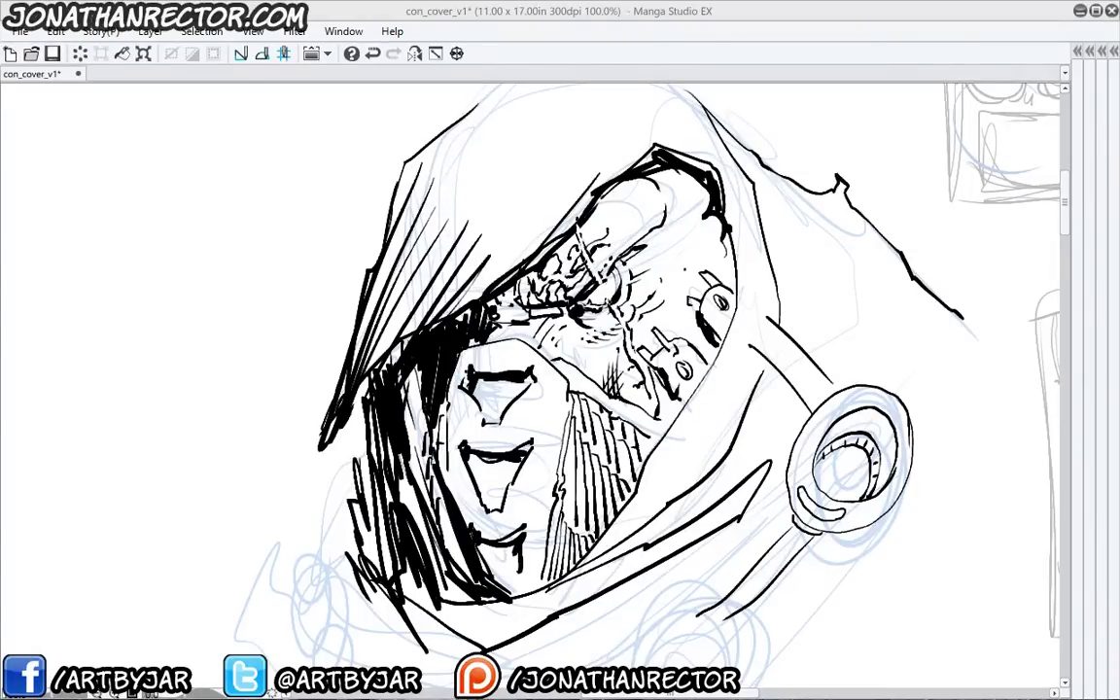
Delete the New Lines layer, the hue correction layer and Layer 2, keeping only Layer 1 and Paper
drag(746, 377, 610, 404)
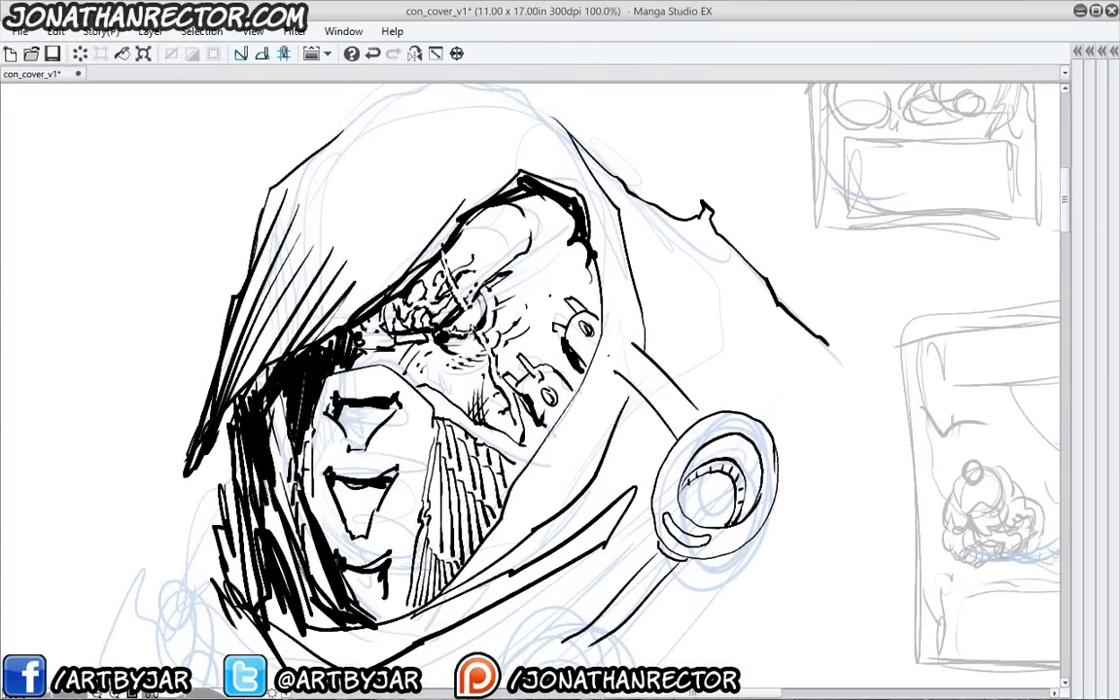
scroll(608, 356, down, 1)
key(Tab)
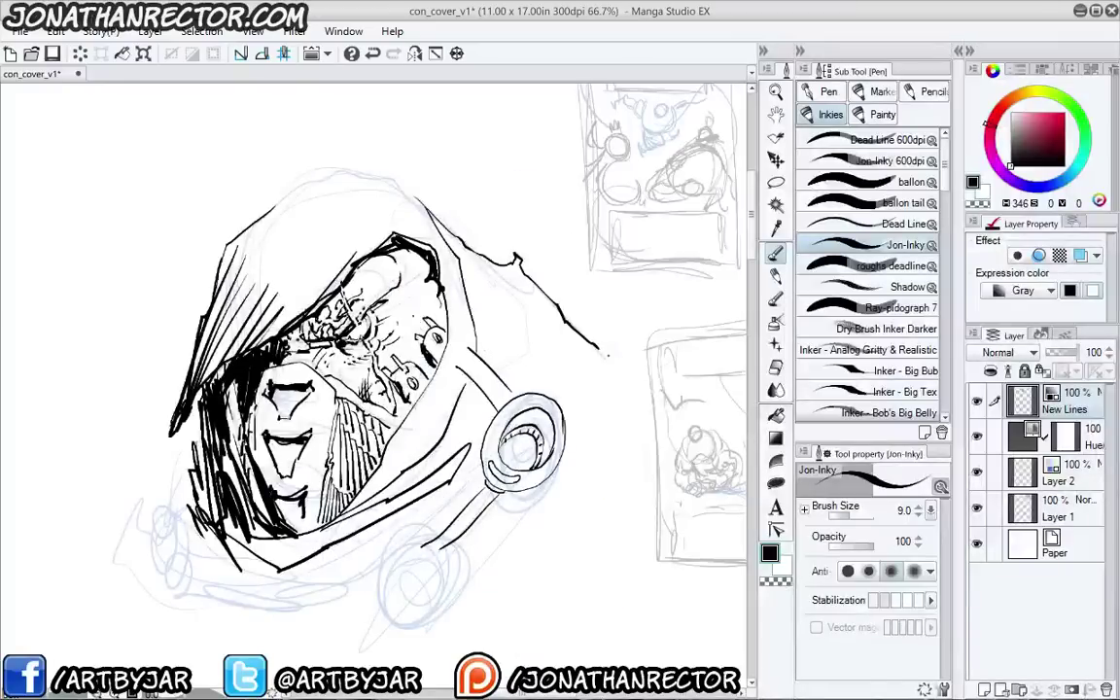
click(994, 437)
key(ctrl+t)
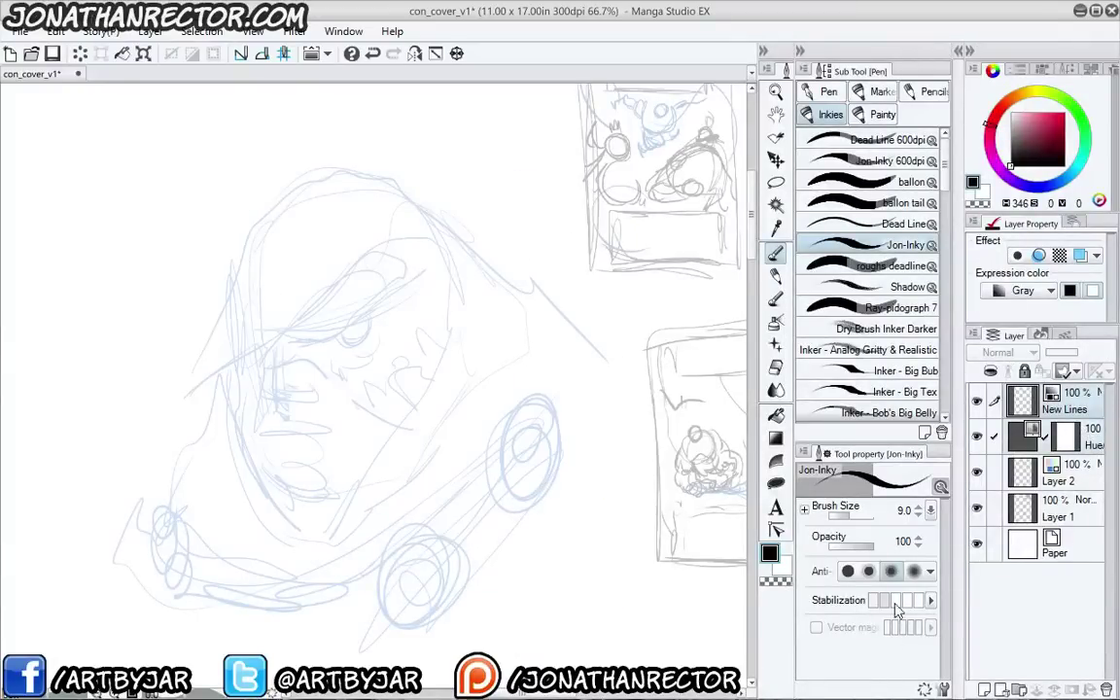
click(1106, 689)
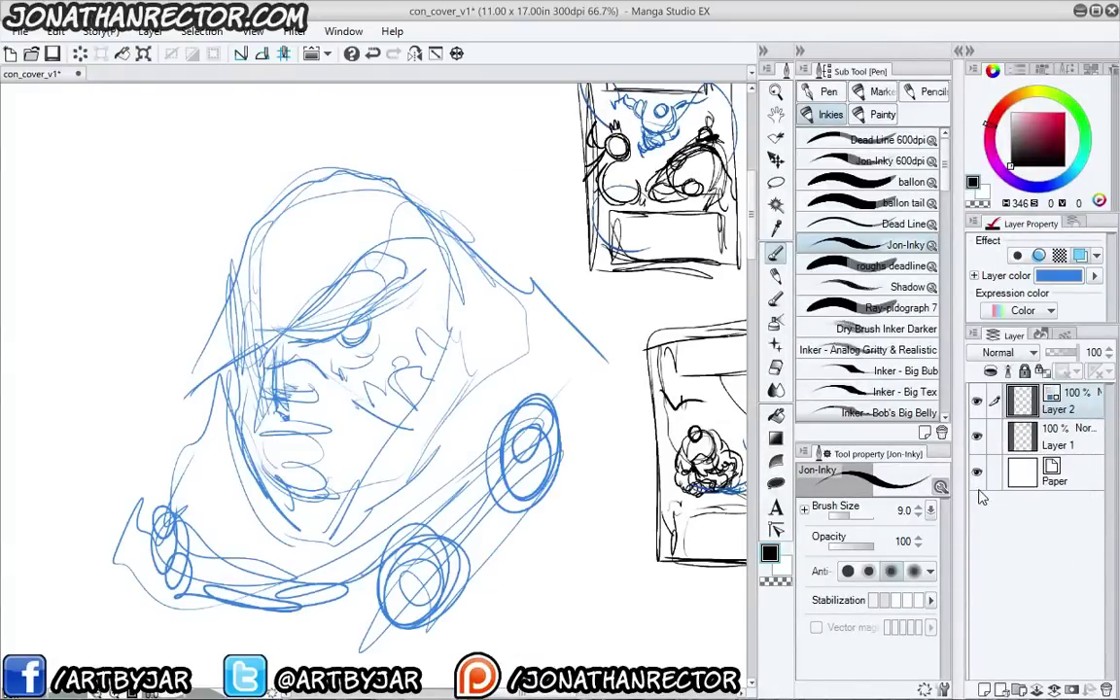
click(979, 403)
click(979, 403)
click(1106, 689)
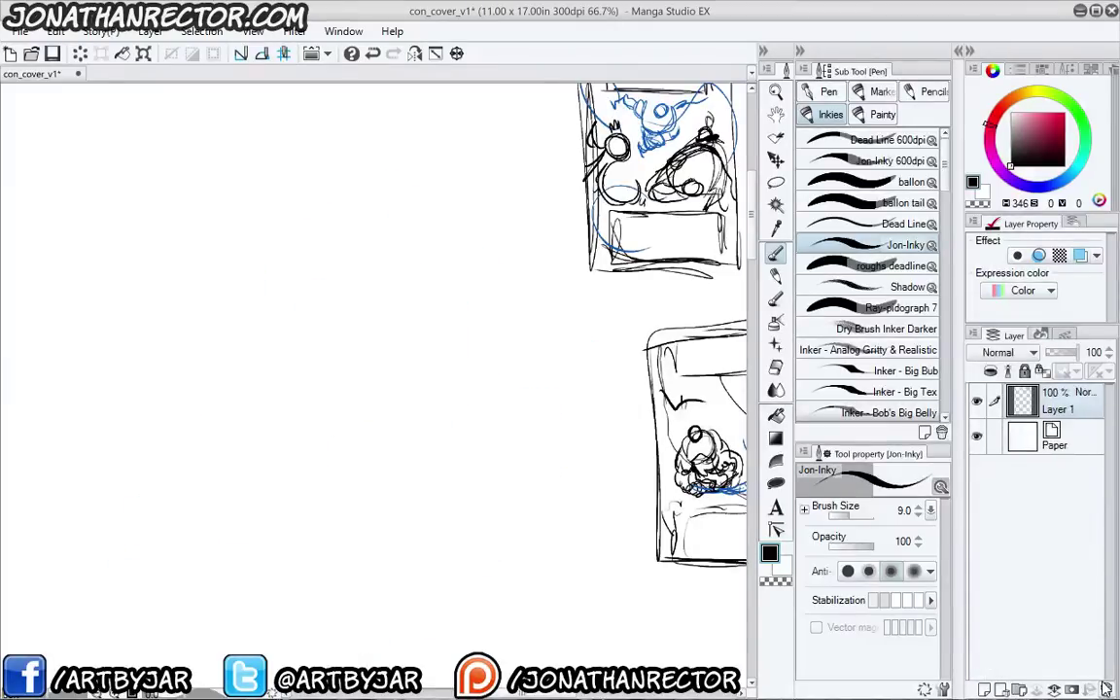
Hand-draw circled numbers 1 to 4 beside the four cover thumbnails in the upper row
mouse_move(584, 407)
mouse_down()
mouse_move(161, 490)
mouse_move(75, 472)
mouse_up()
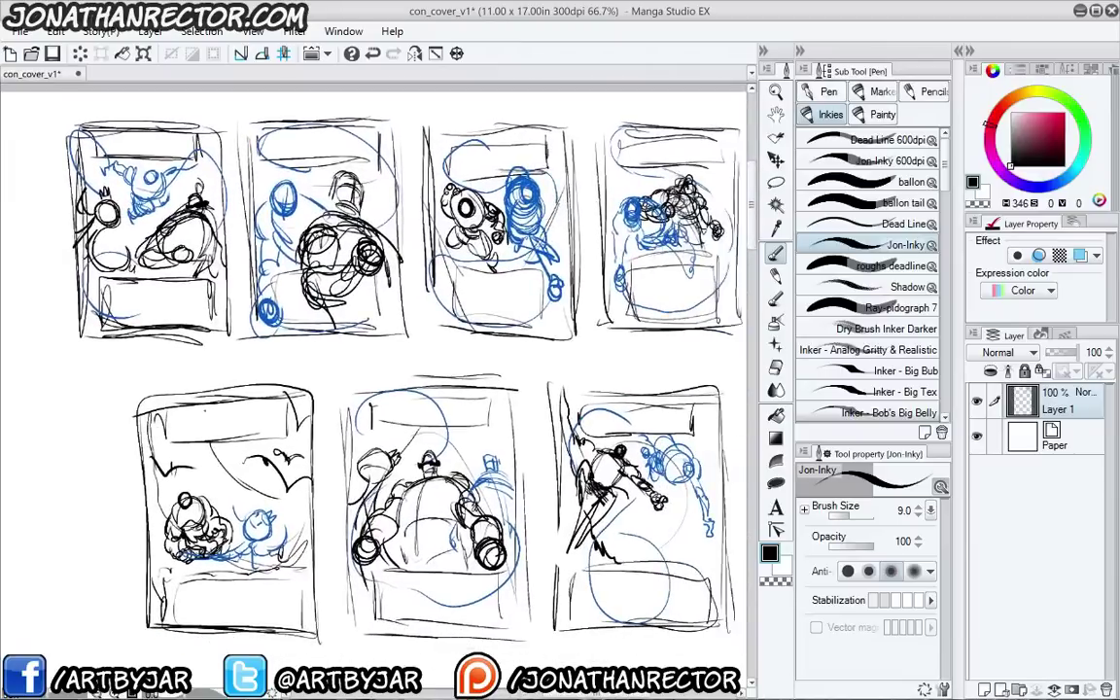
key(Tab)
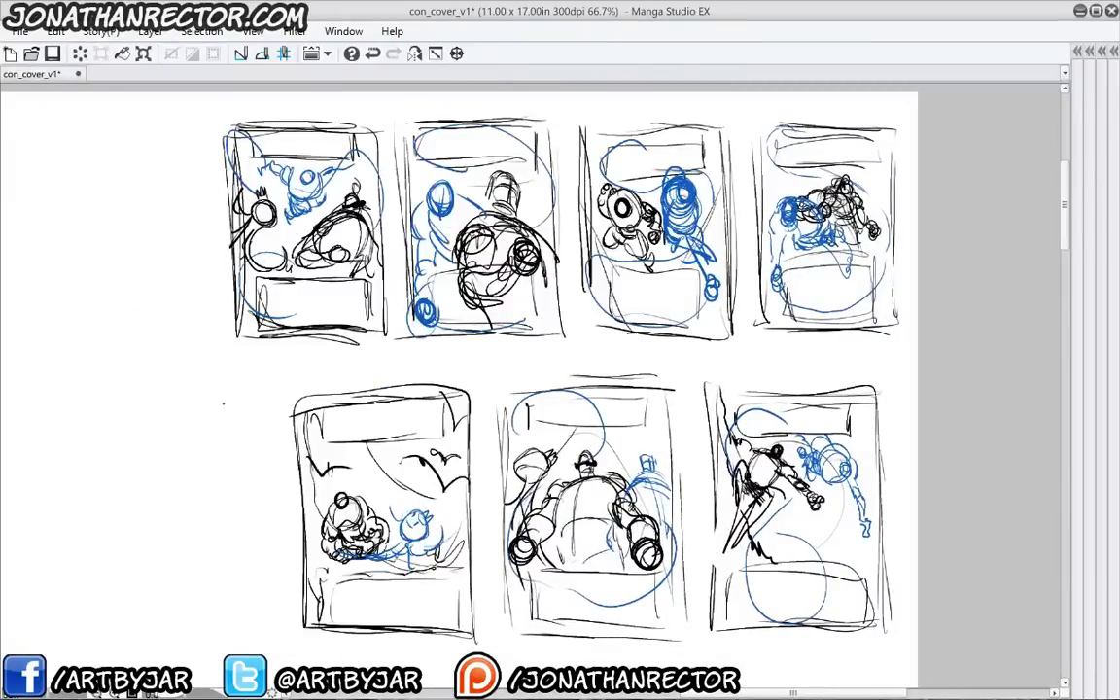
mouse_move(199, 445)
mouse_down()
mouse_move(180, 455)
mouse_move(186, 440)
mouse_up()
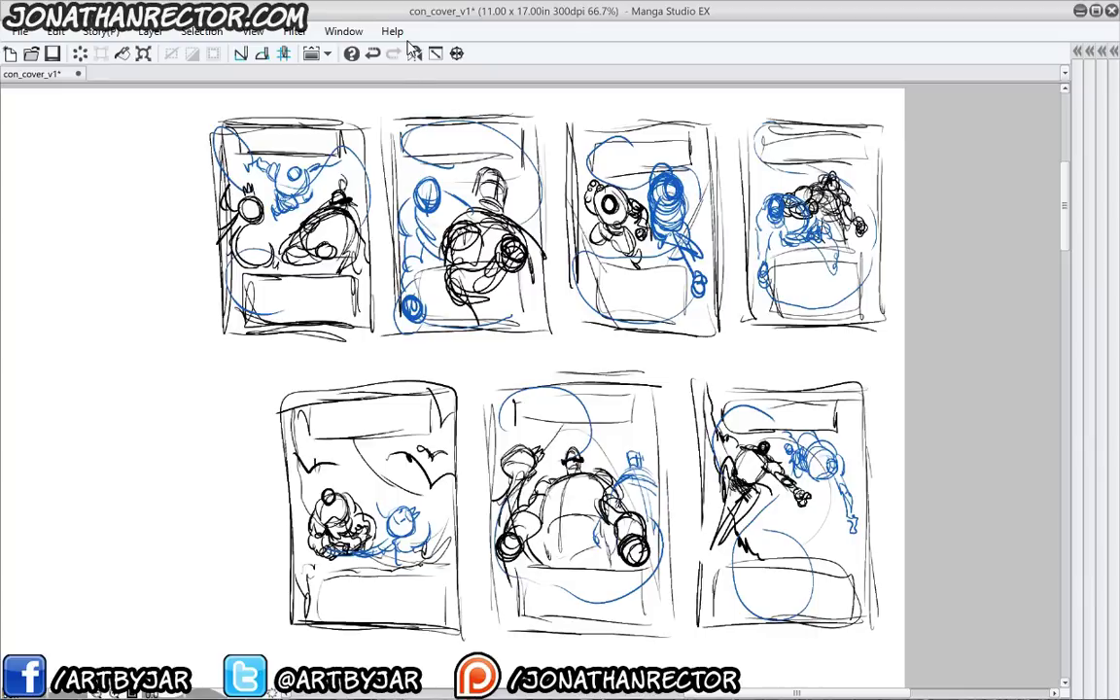
mouse_move(180, 145)
mouse_down()
mouse_move(180, 167)
mouse_move(178, 143)
mouse_up()
drag(367, 130, 388, 146)
drag(377, 122, 364, 146)
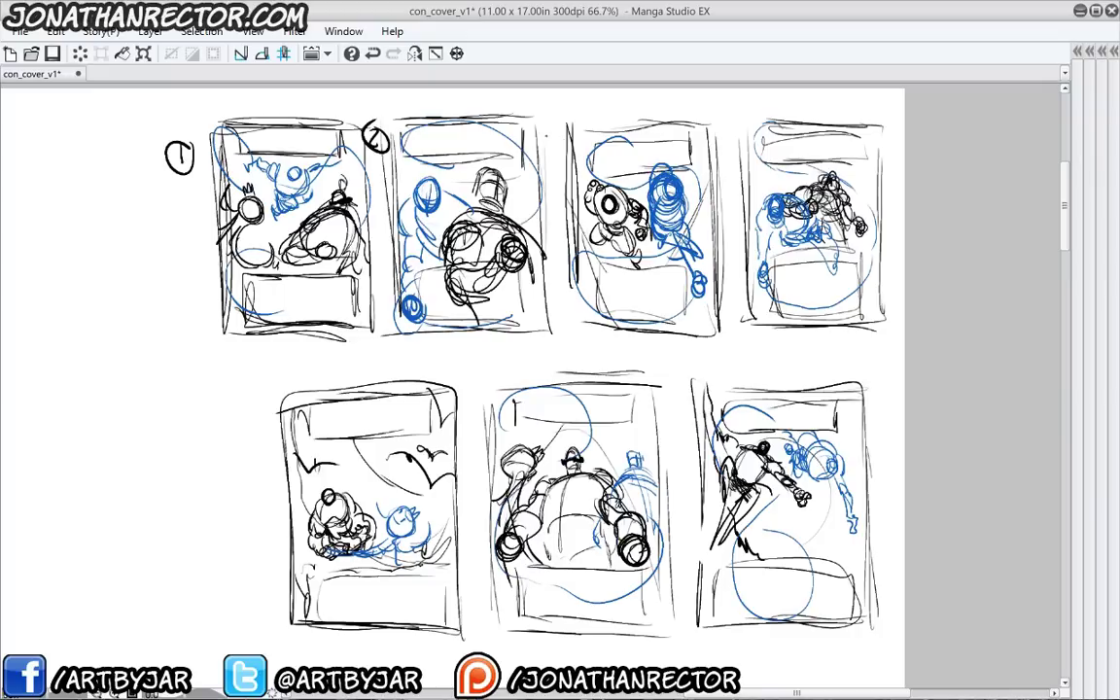
mouse_move(543, 130)
mouse_down()
mouse_move(545, 156)
mouse_move(537, 145)
mouse_up()
mouse_move(731, 117)
mouse_down()
mouse_move(738, 151)
mouse_move(721, 136)
mouse_up()
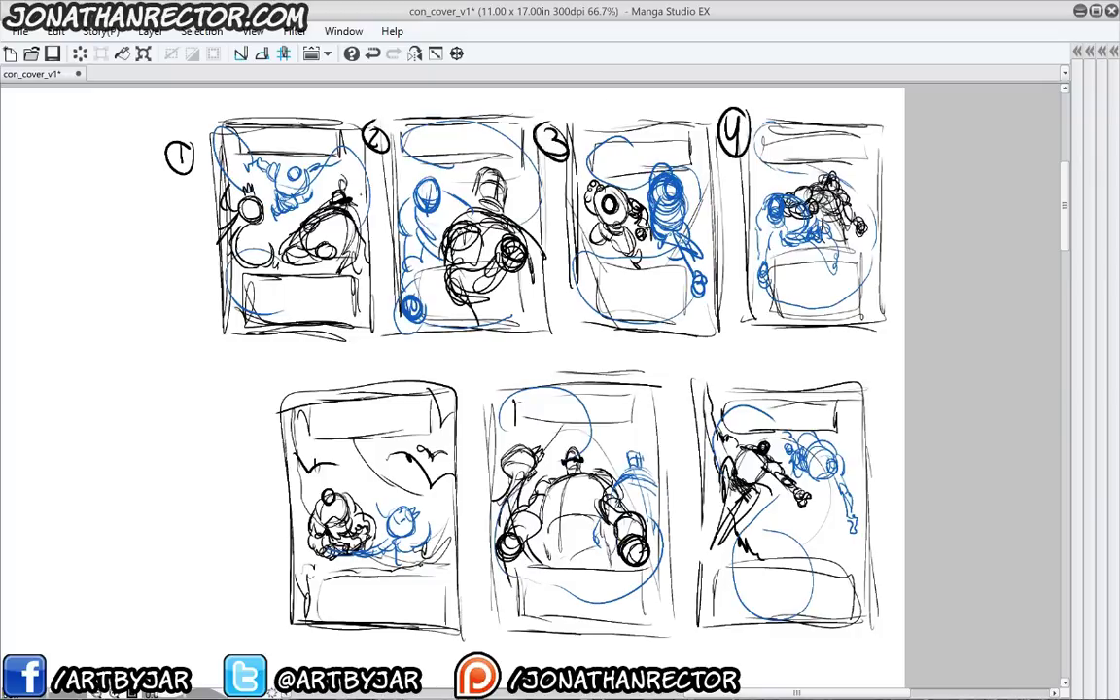
Hand-draw circled numbers 5, 6 and 7 beside the three cover thumbnails in the lower row
mouse_move(248, 407)
mouse_down()
mouse_move(255, 416)
mouse_move(241, 428)
mouse_up()
drag(248, 406, 262, 400)
mouse_move(474, 399)
mouse_down()
mouse_move(482, 427)
mouse_move(470, 413)
mouse_up()
drag(486, 395, 465, 428)
mouse_move(669, 404)
mouse_down()
mouse_move(681, 428)
mouse_move(666, 427)
mouse_up()
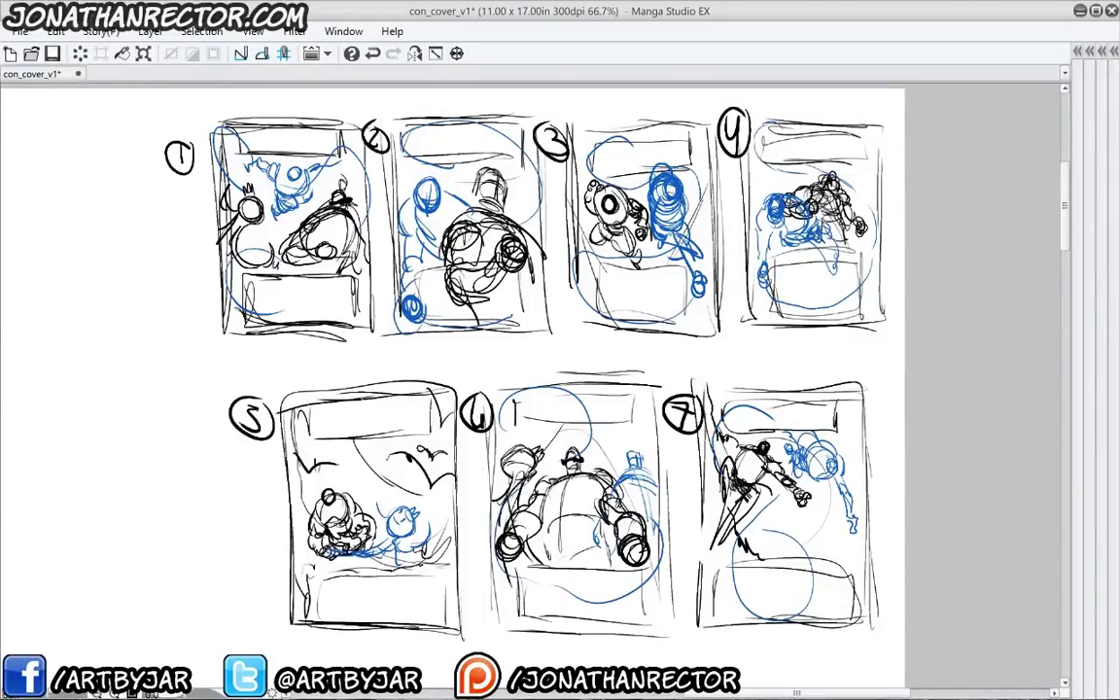
key(ctrl+z)
Reinforce the black figure in thumbnail 1 with extra strokes over its body, head and raised fist
scroll(263, 141, up, 1)
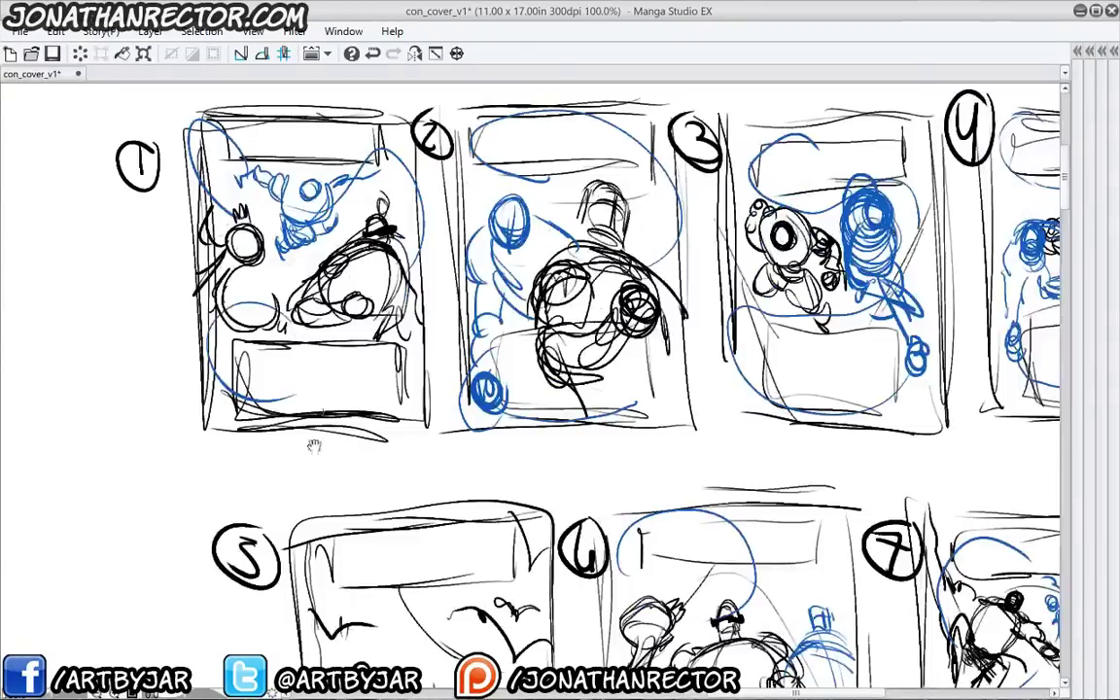
drag(312, 445, 185, 451)
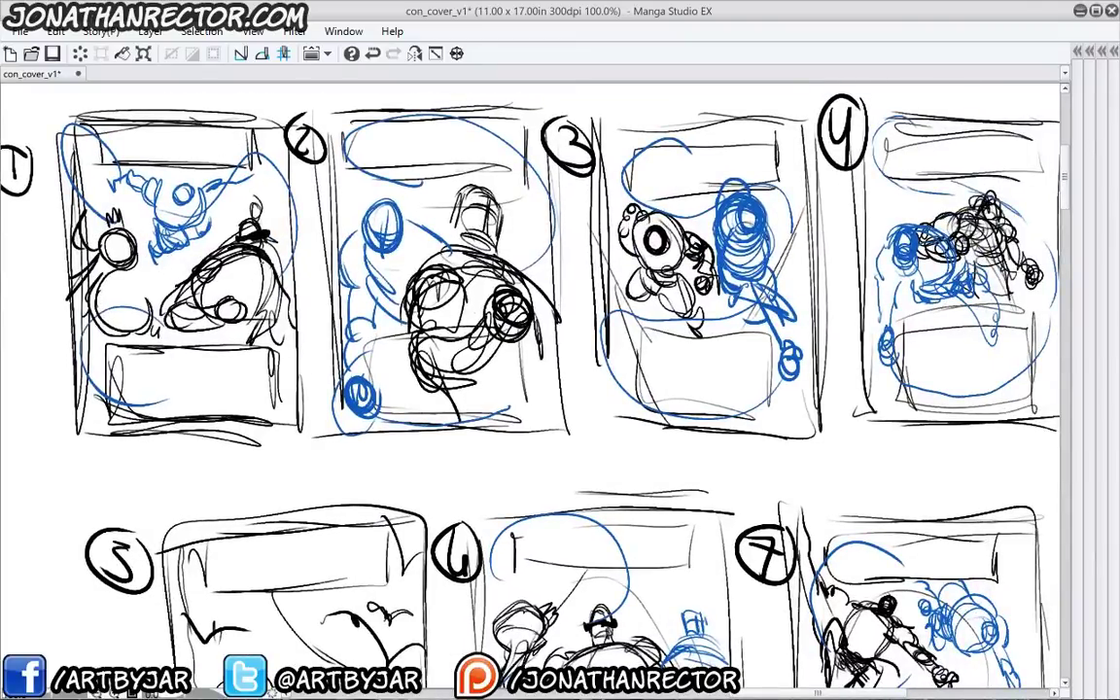
mouse_move(248, 258)
mouse_down()
mouse_move(226, 276)
mouse_move(246, 317)
mouse_up()
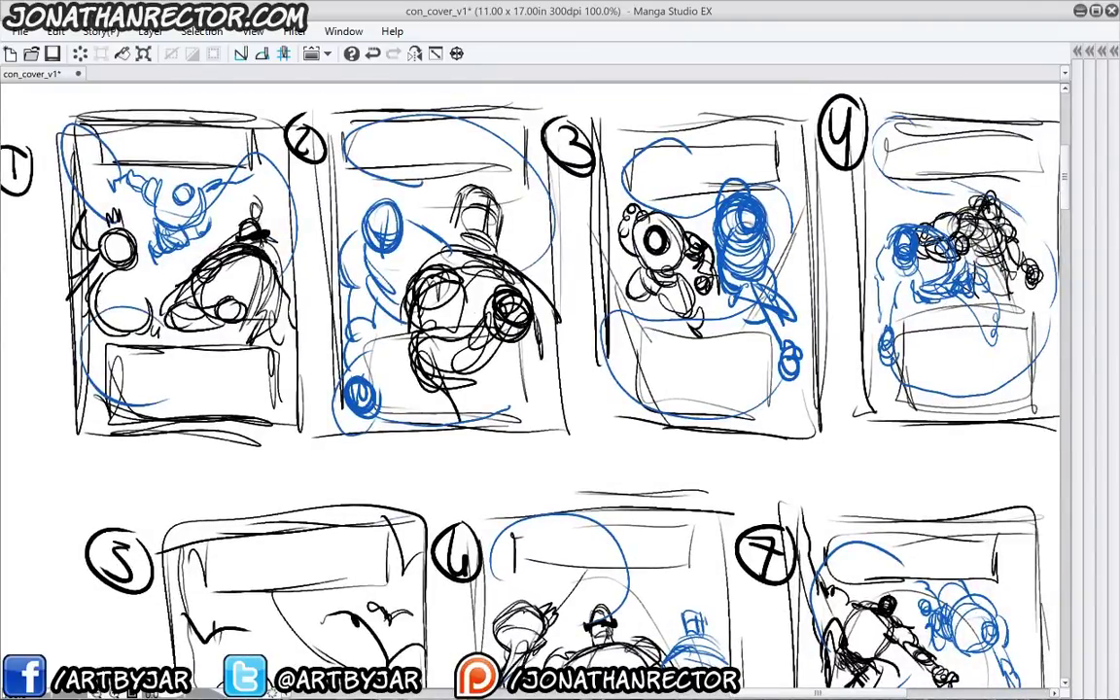
drag(217, 246, 275, 262)
drag(212, 294, 270, 313)
mouse_move(239, 229)
mouse_down()
mouse_move(265, 212)
mouse_move(239, 236)
mouse_up()
drag(238, 227, 260, 209)
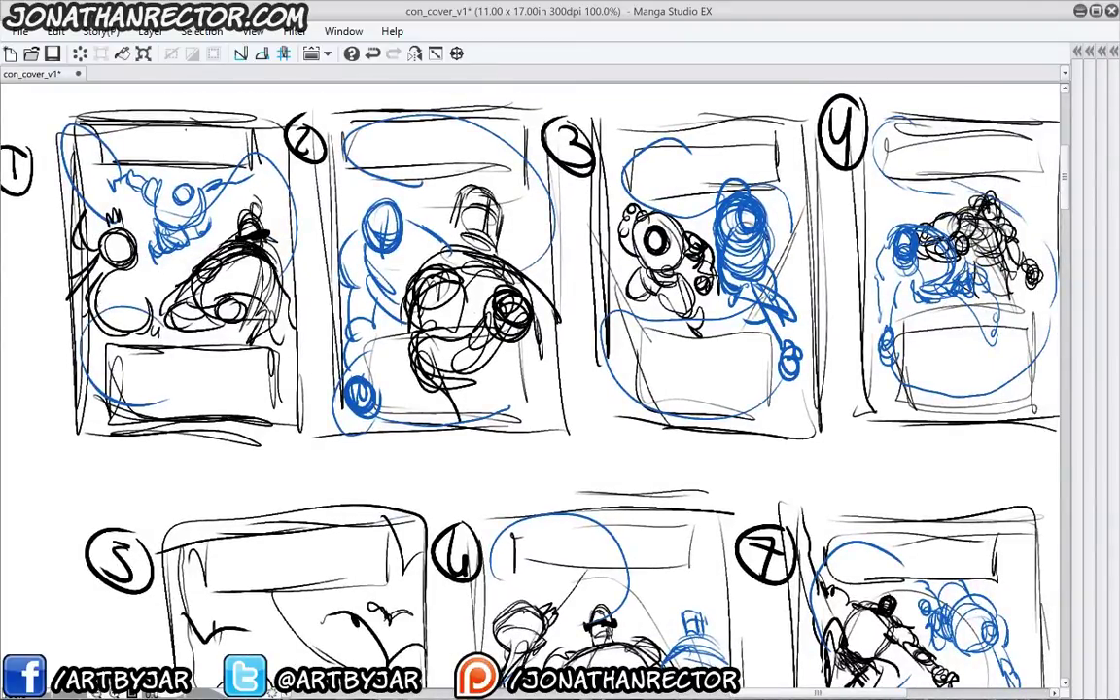
mouse_move(118, 228)
mouse_down()
mouse_move(98, 237)
mouse_move(116, 231)
mouse_up()
mouse_move(119, 214)
mouse_down()
mouse_move(109, 230)
mouse_move(116, 207)
mouse_up()
Darken the large black figure in thumbnail 2 with heavier strokes around its body, shoulders, arms and lower edge
mouse_move(438, 348)
mouse_down()
mouse_move(500, 367)
mouse_move(406, 342)
mouse_move(469, 292)
mouse_move(504, 352)
mouse_move(500, 291)
mouse_move(531, 296)
mouse_up()
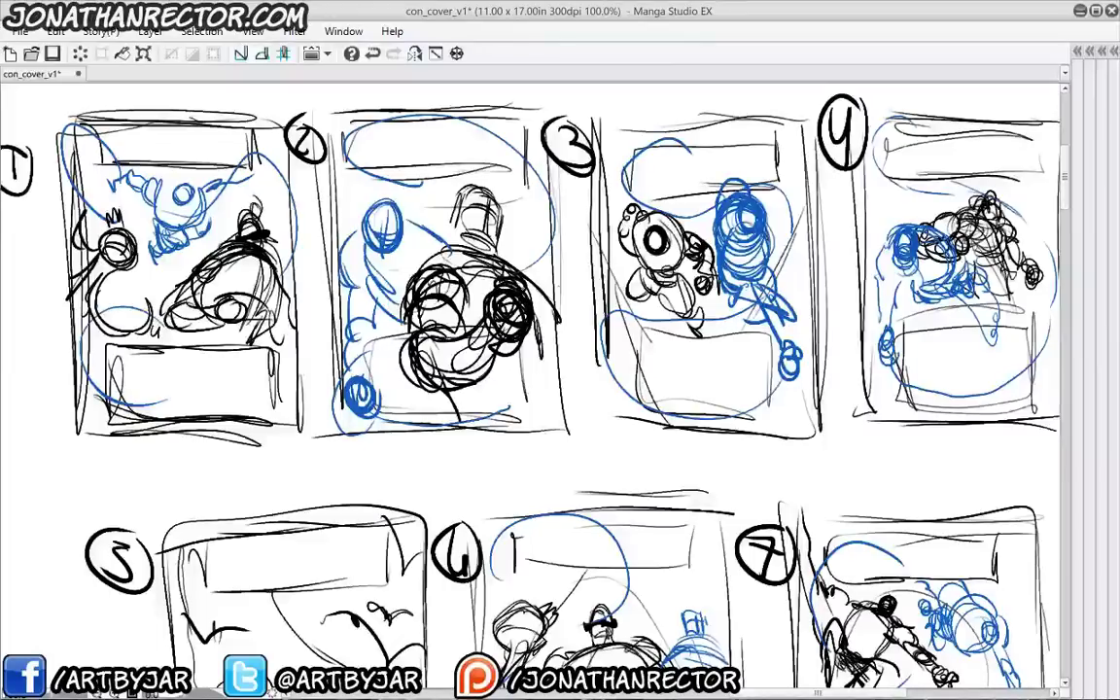
drag(437, 247, 510, 260)
mouse_move(457, 239)
mouse_down()
mouse_move(557, 348)
mouse_move(569, 394)
mouse_up()
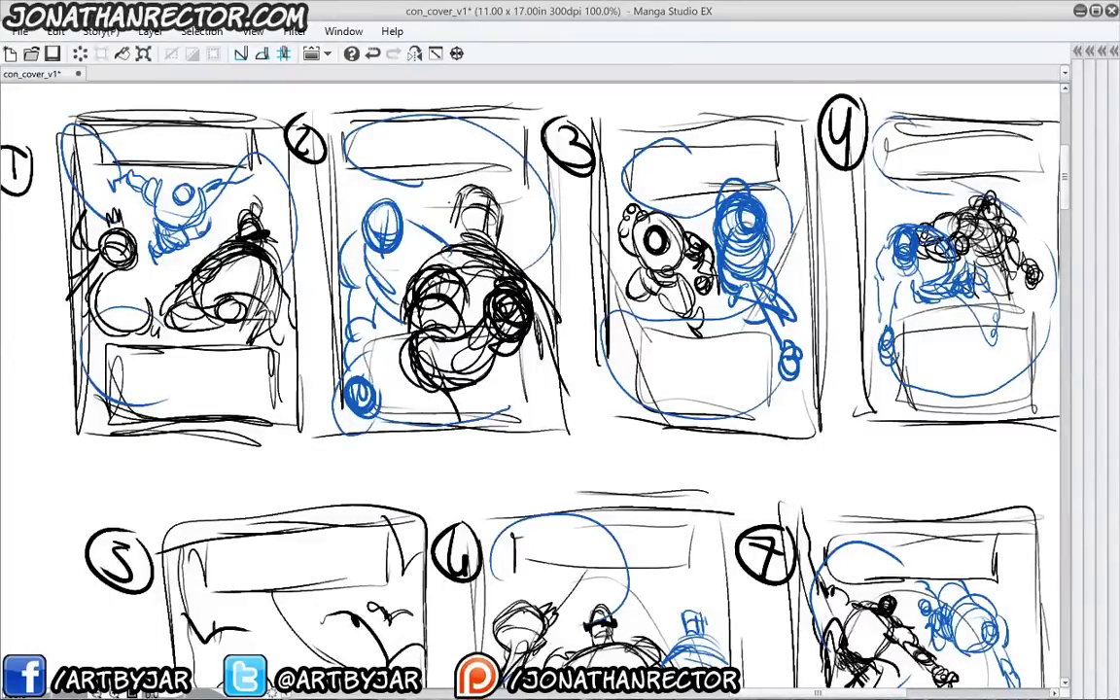
mouse_move(449, 382)
mouse_down()
mouse_move(473, 421)
mouse_move(465, 412)
mouse_up()
mouse_move(442, 248)
mouse_down()
mouse_move(468, 241)
mouse_move(416, 273)
mouse_up()
drag(456, 208, 449, 232)
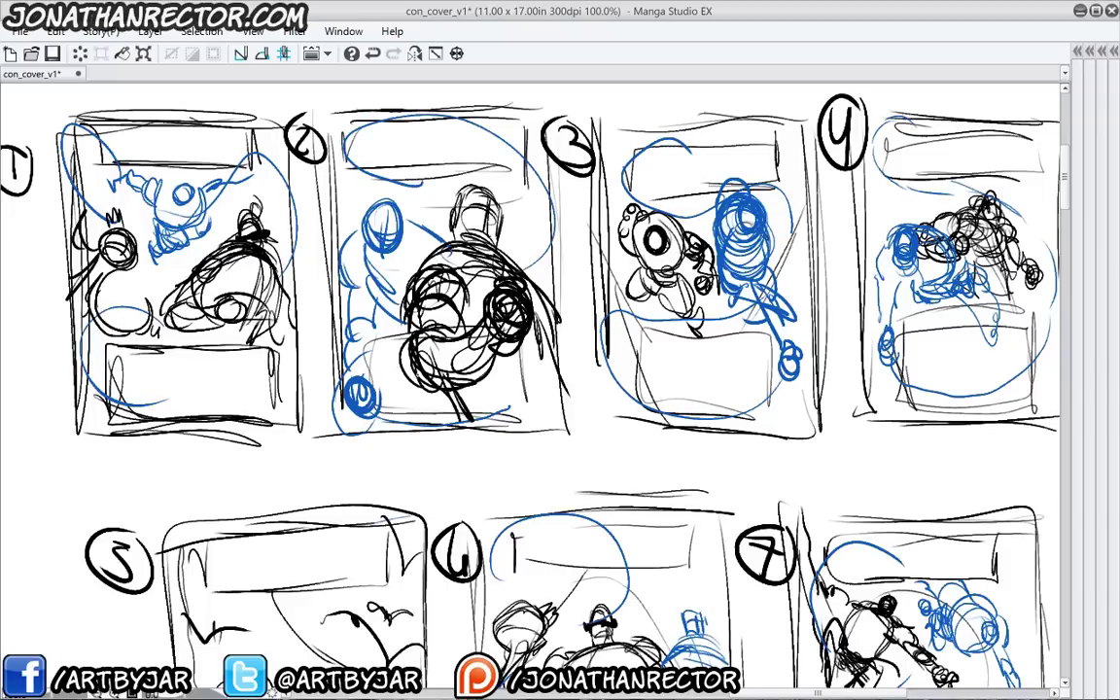
Cross out thumbnail 5 with two long diagonal black strokes
drag(430, 418, 397, 406)
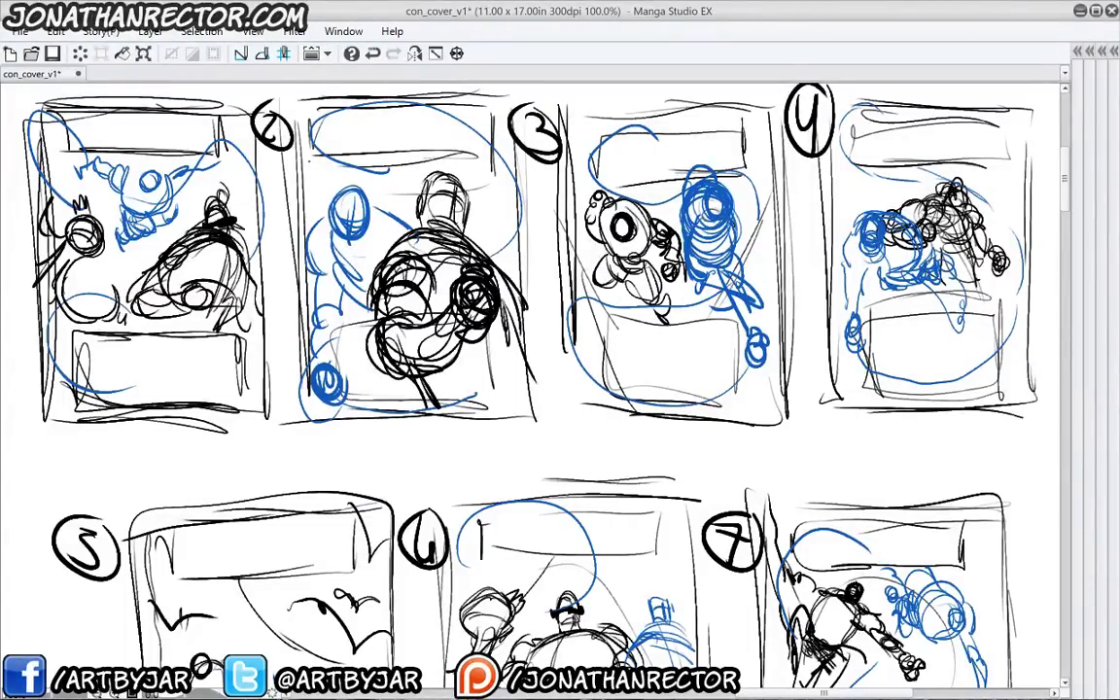
scroll(312, 450, down, 5)
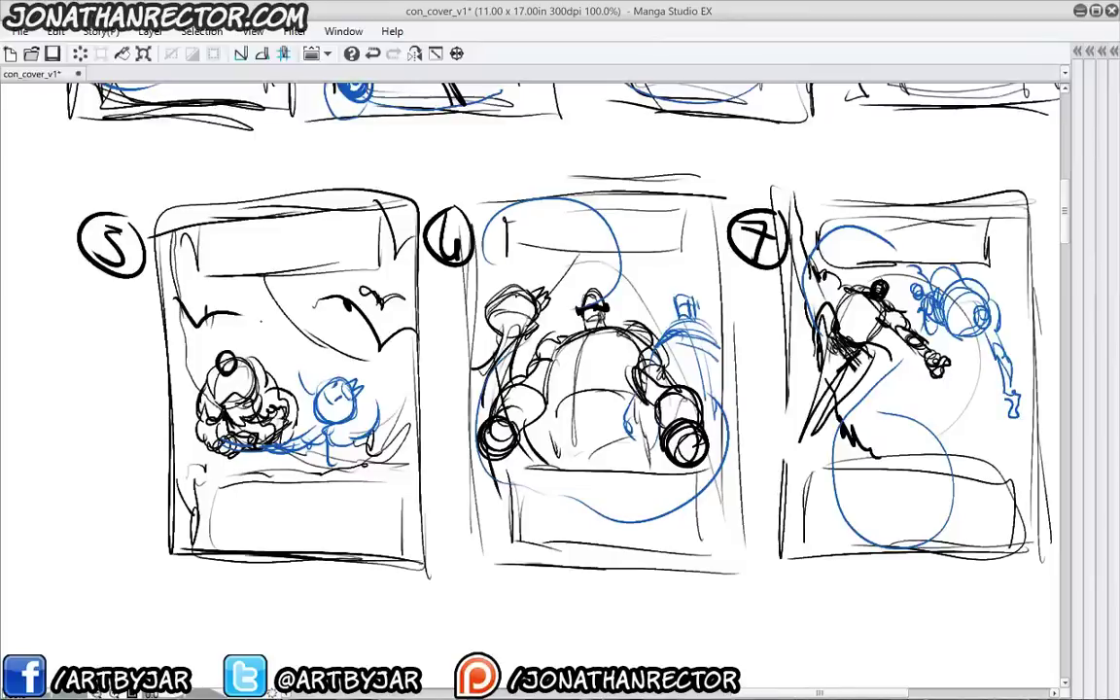
drag(151, 201, 423, 574)
drag(413, 185, 124, 591)
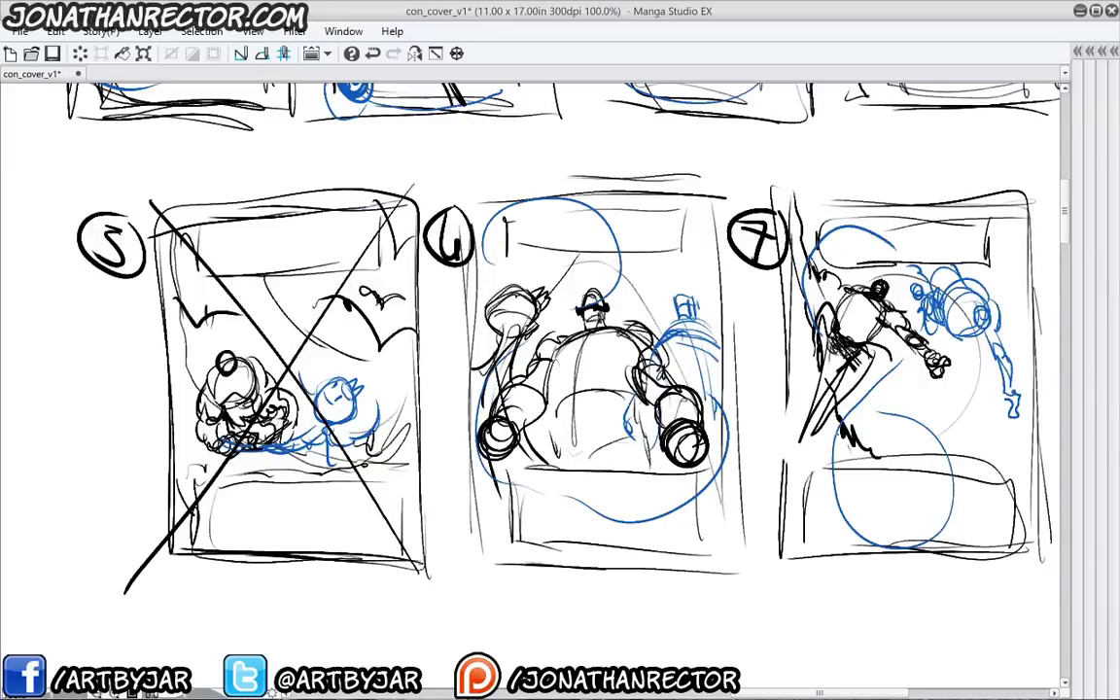
Add rough black strokes along the jagged wall beside the leaping figure in thumbnail 7
mouse_move(848, 453)
mouse_down()
mouse_move(789, 344)
mouse_move(793, 328)
mouse_up()
drag(834, 445, 852, 467)
drag(185, 321, 190, 351)
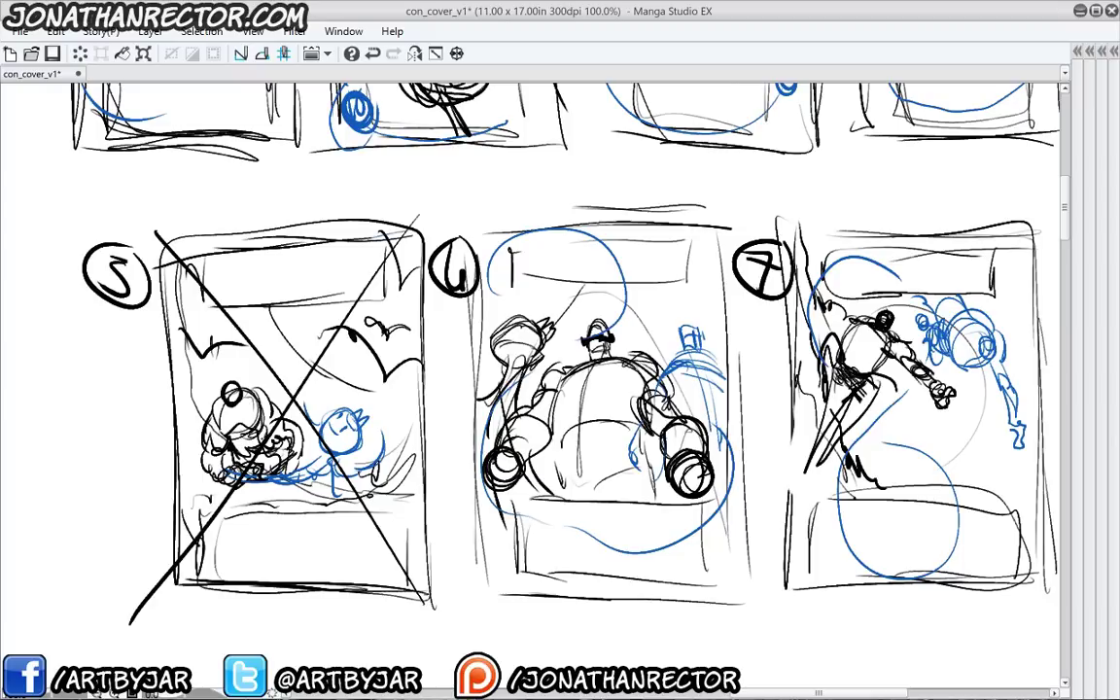
Review the numbered cover thumbnails across both rows to compare the remaining compositions
drag(477, 342, 402, 461)
drag(300, 191, 428, 412)
drag(282, 360, 302, 398)
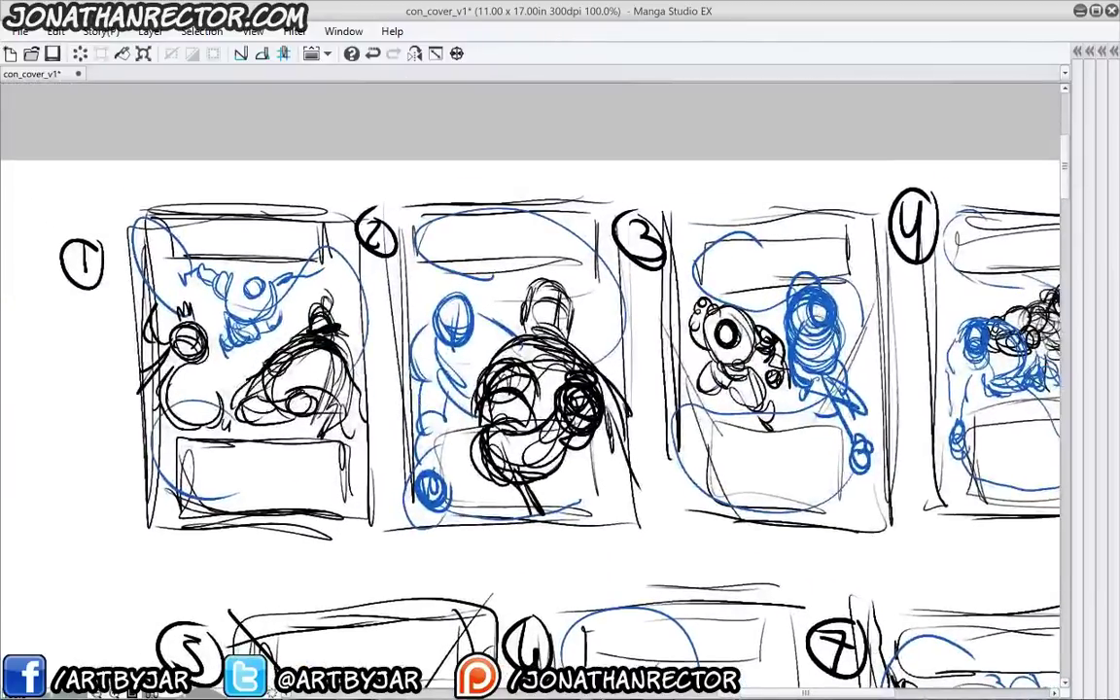
scroll(120, 325, down, 5)
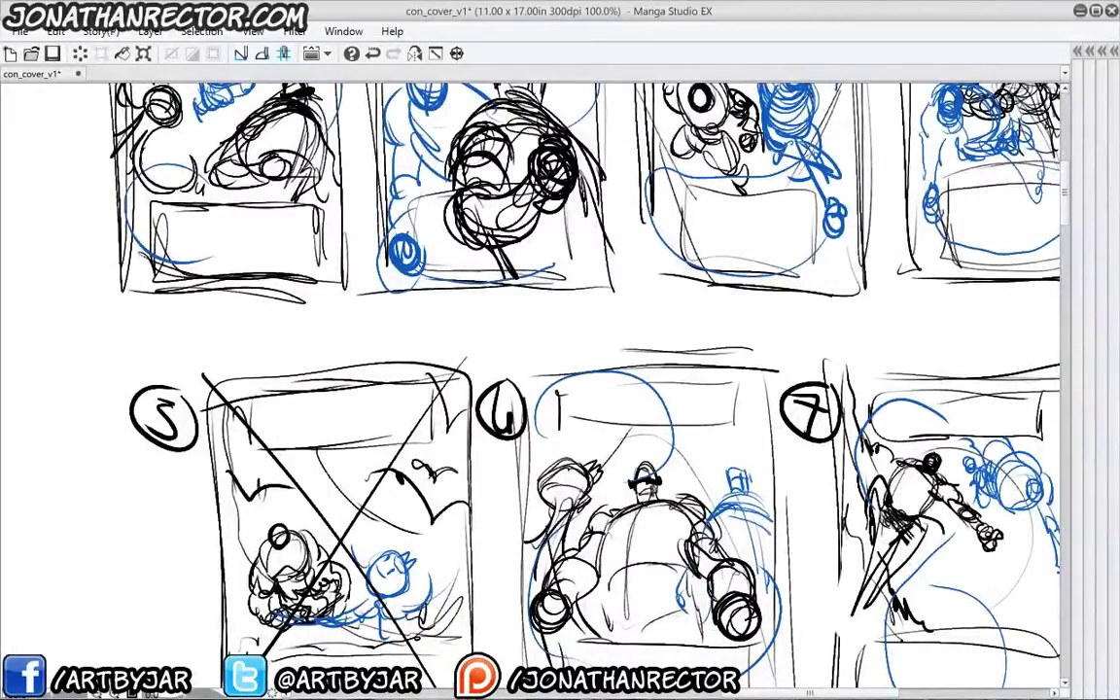
key(ctrl+minus)
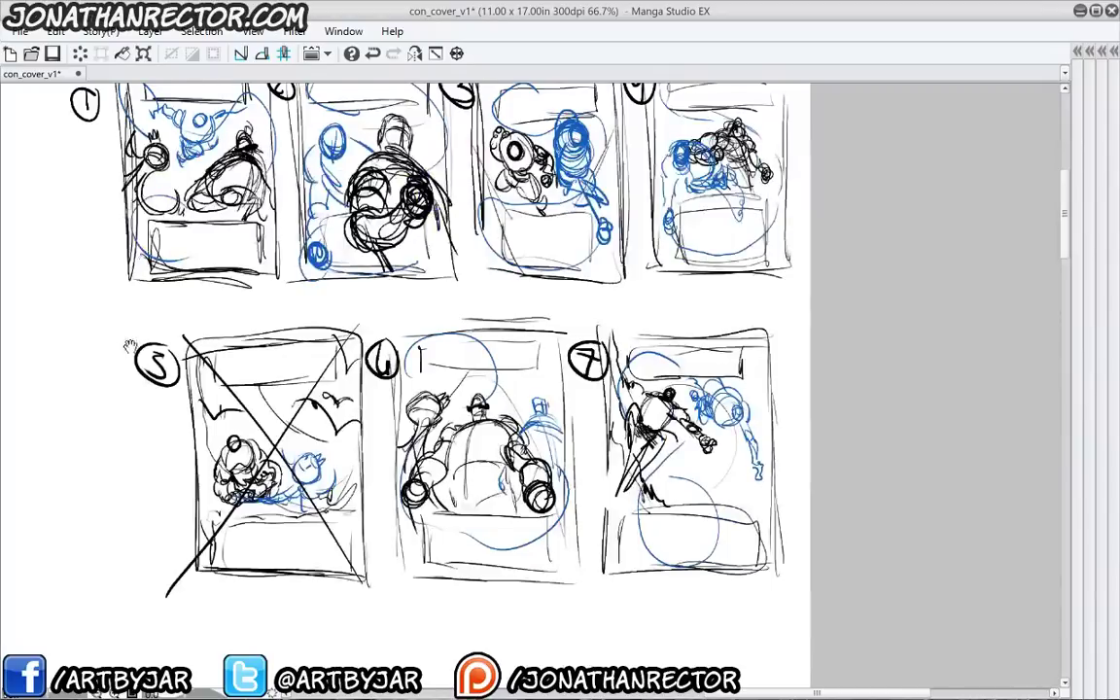
drag(98, 361, 130, 444)
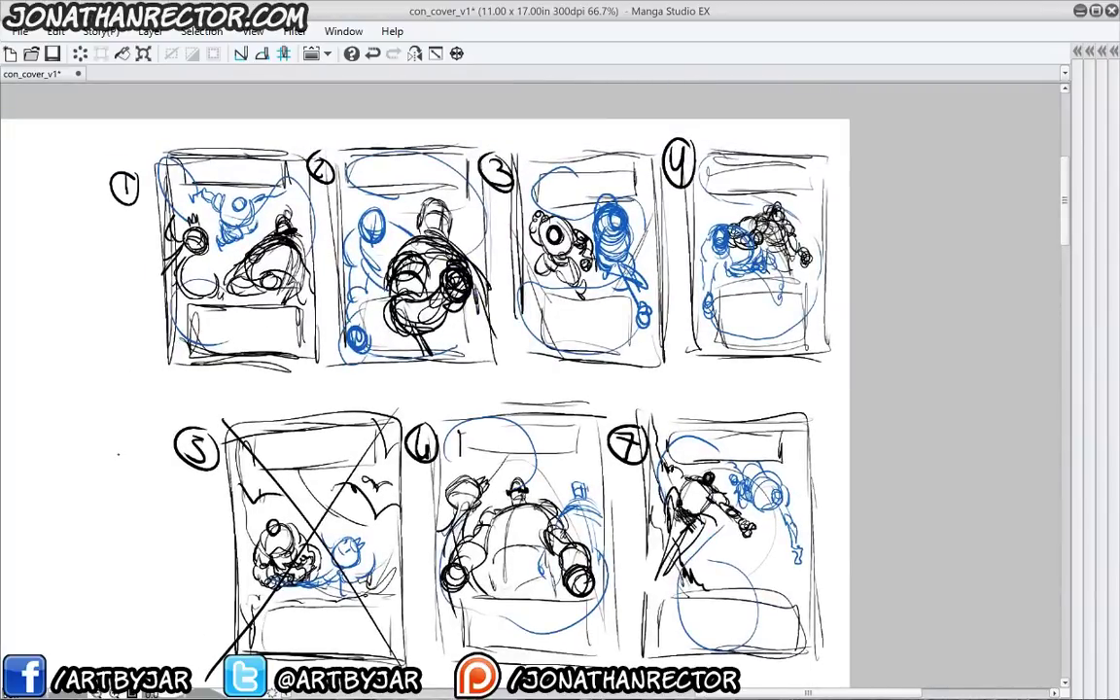
drag(130, 503, 117, 416)
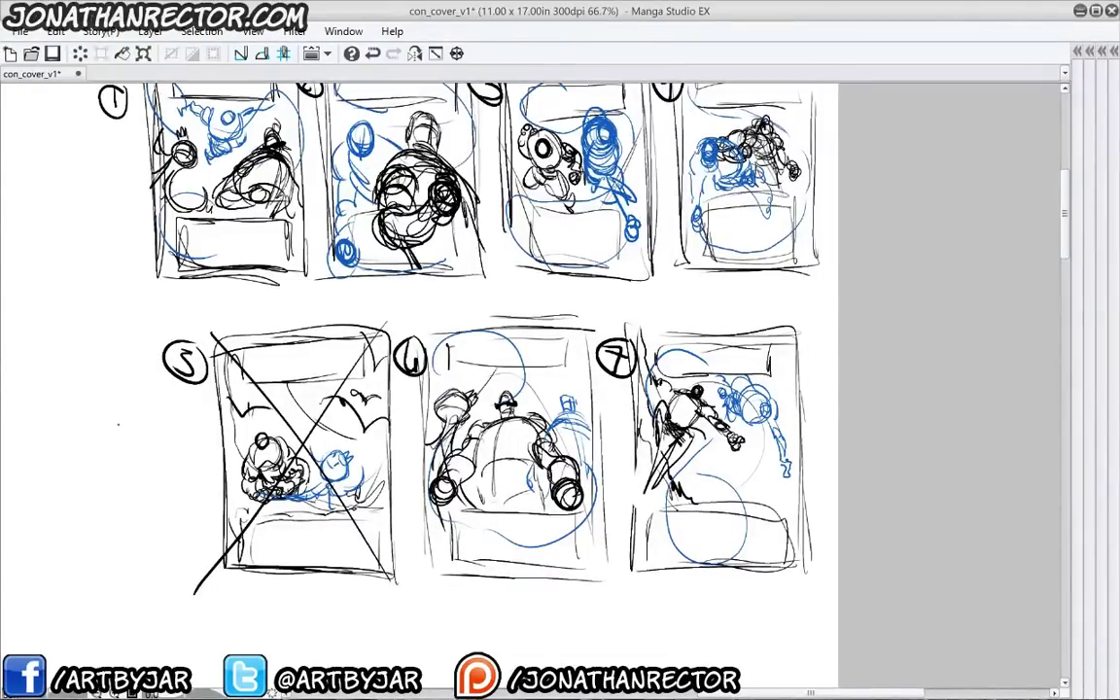
drag(113, 397, 106, 437)
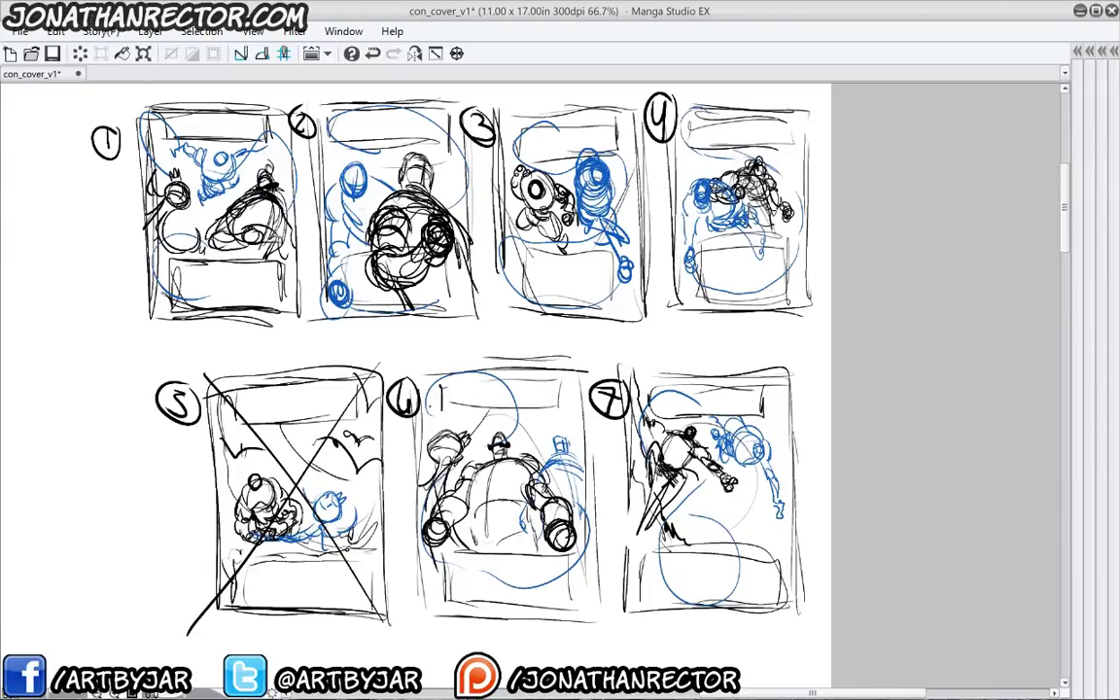
Lasso thumbnail 6 on Layer 1, copy and paste it as a new layer, and clear the selection
scroll(430, 406, down, 3)
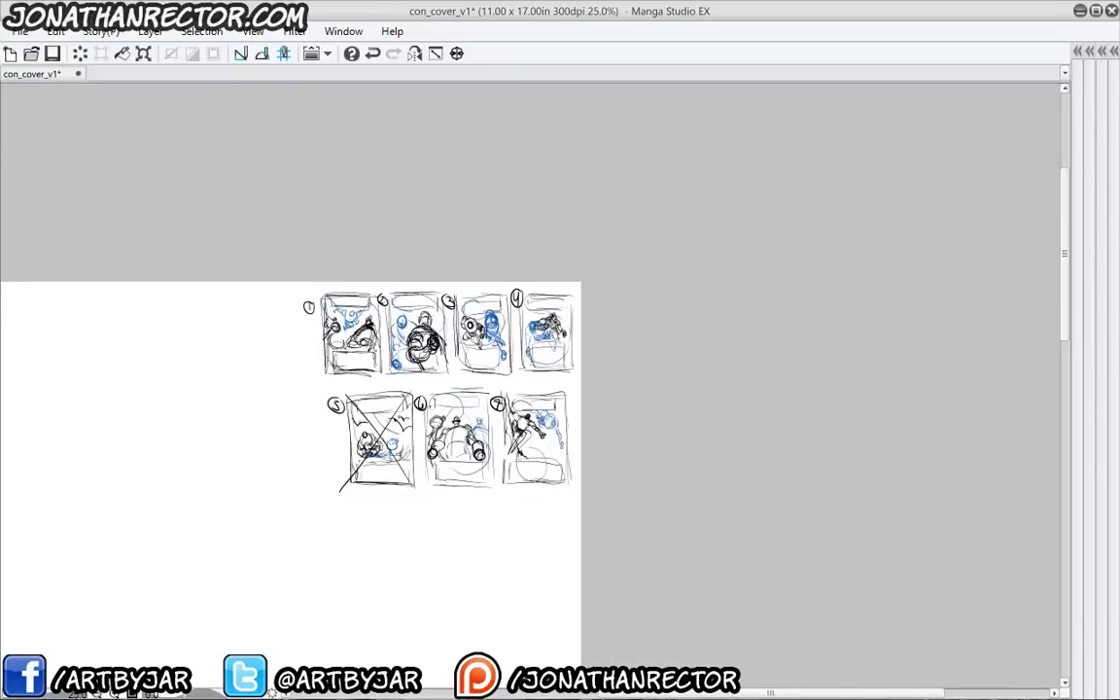
key(Tab)
scroll(430, 406, down, 2)
mouse_move(265, 501)
mouse_down()
mouse_move(343, 292)
mouse_move(505, 220)
mouse_move(465, 143)
mouse_move(448, 160)
mouse_move(483, 196)
mouse_up()
key(m)
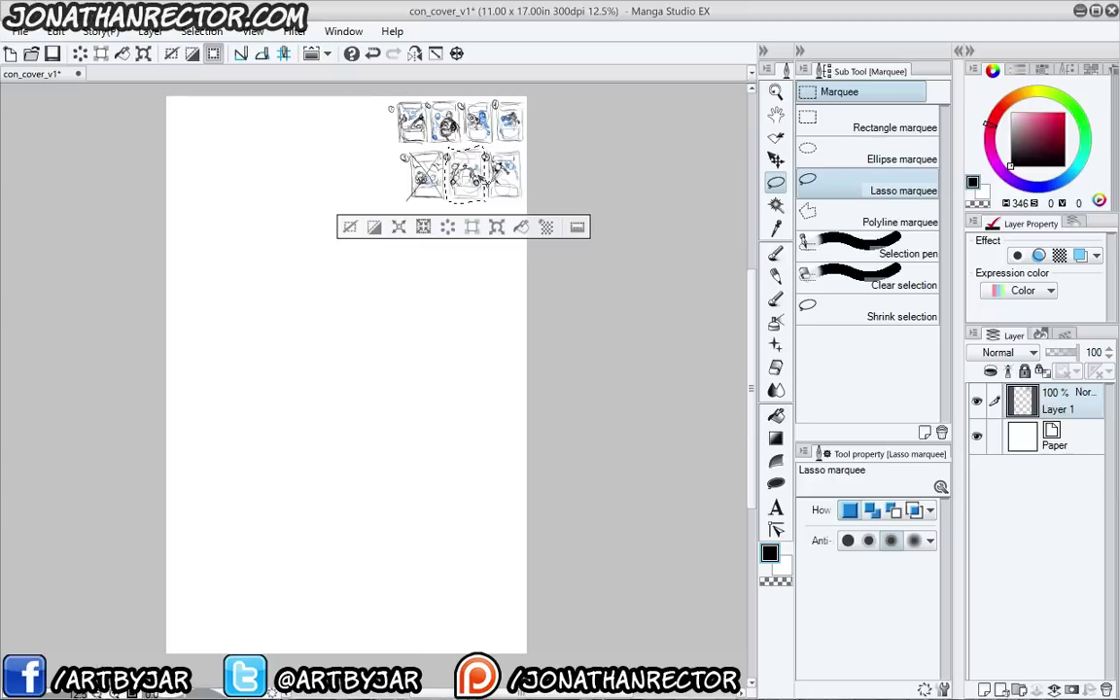
key(ctrl+c)
key(ctrl+v)
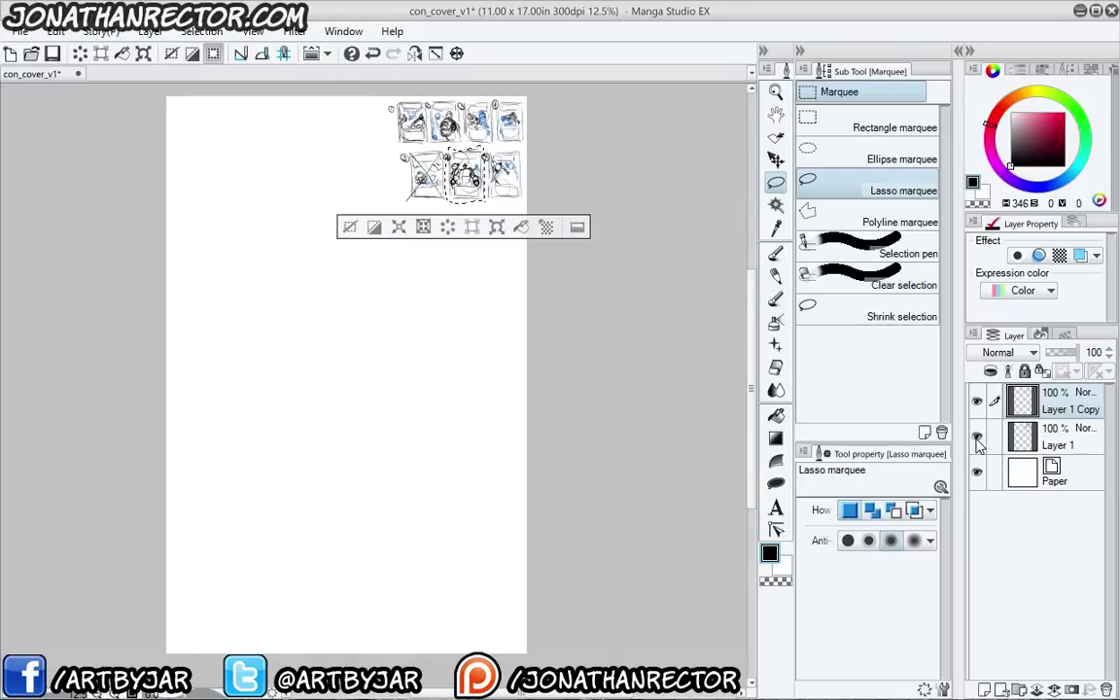
key(ctrl+d)
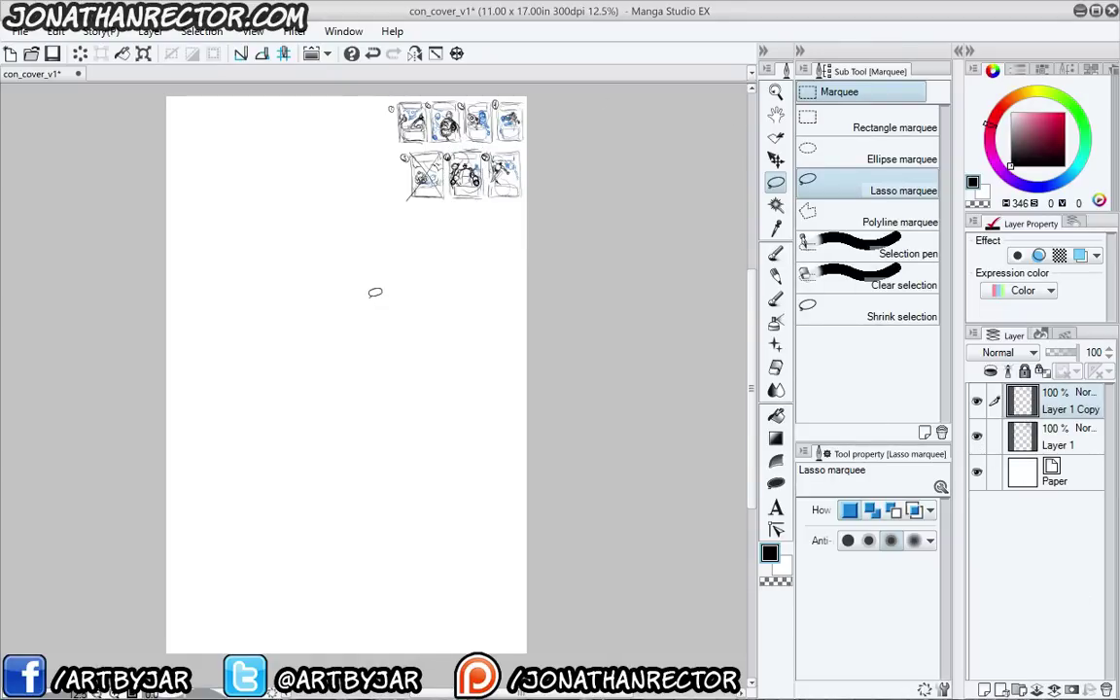
Move the copied thumbnail to the middle of the page and hide Layer 1
key(k)
drag(371, 353, 268, 510)
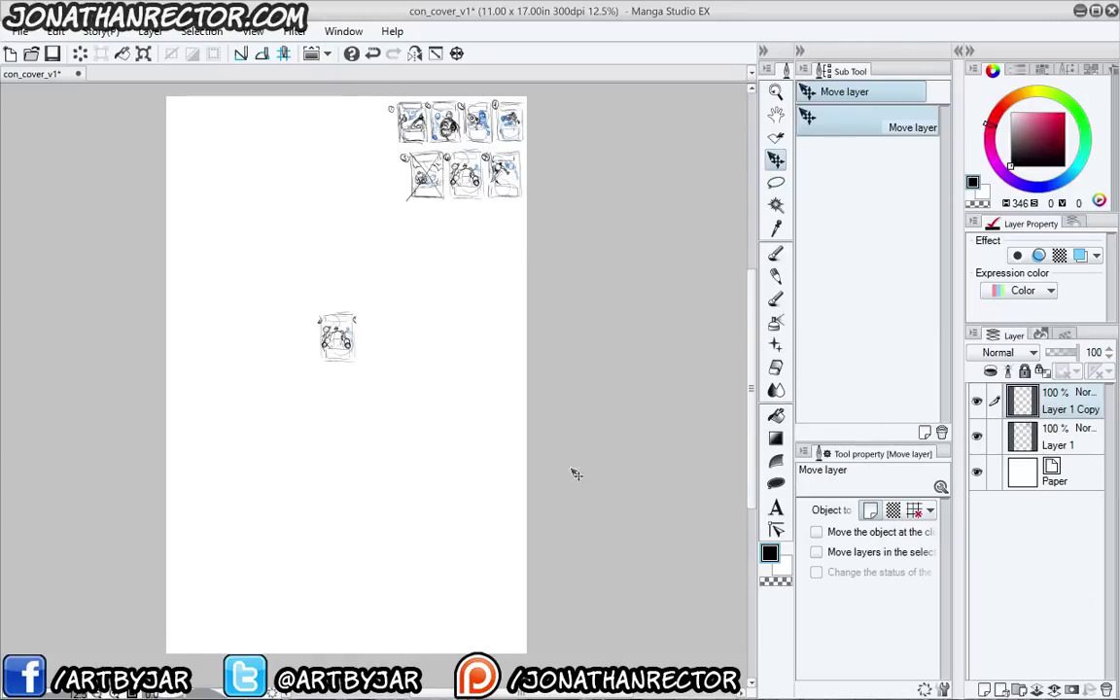
click(976, 435)
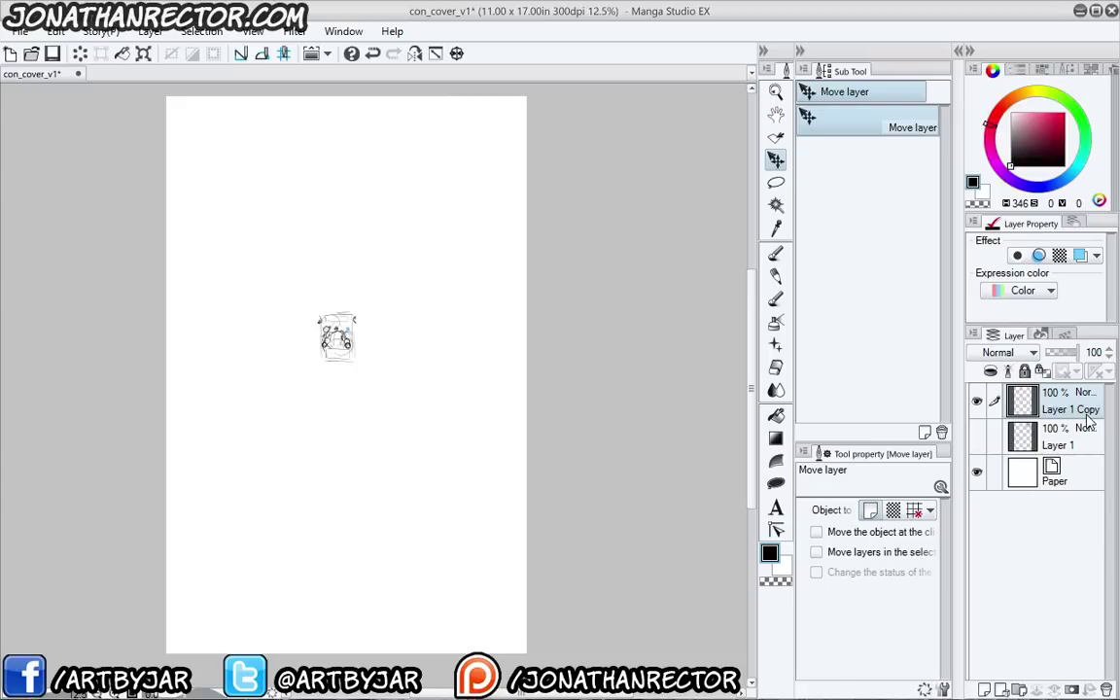
Scale the copied thumbnail to about 1024% wide and 1126% high and position it to fill the page as the cover layout
key(ctrl+t)
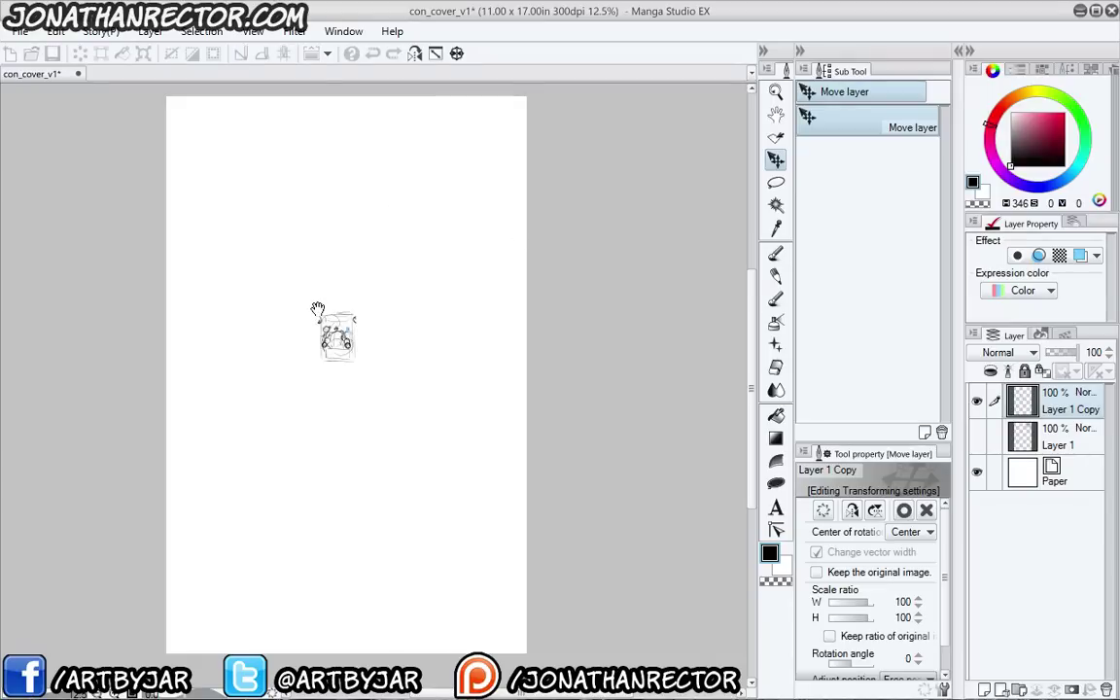
drag(317, 312, 180, 134)
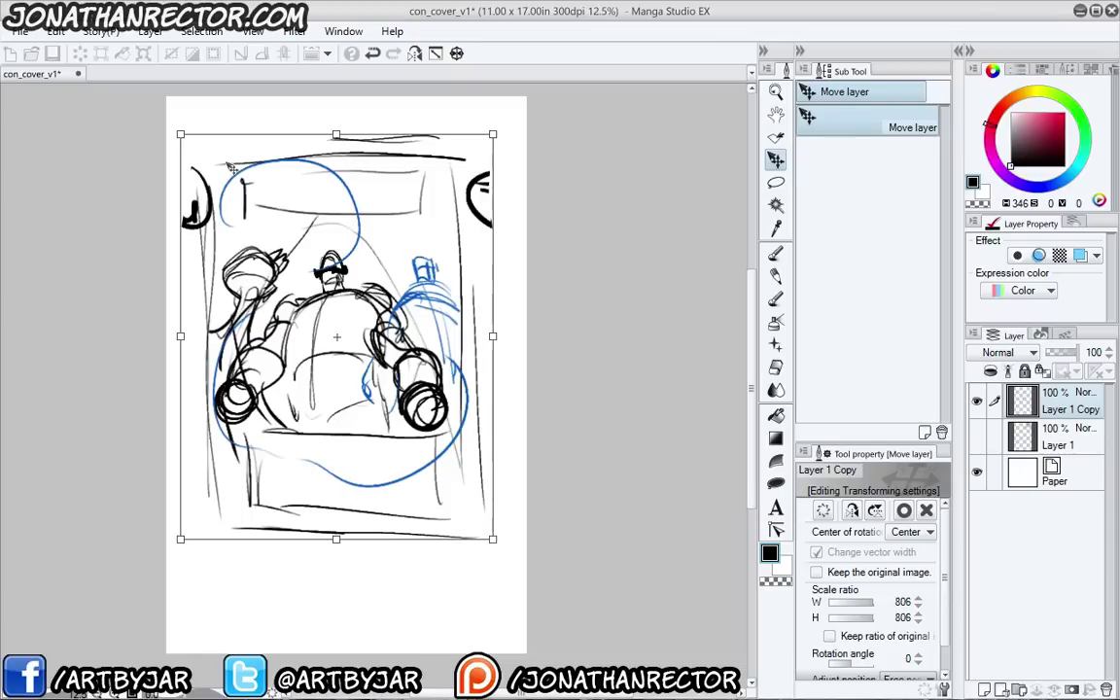
drag(246, 370, 216, 300)
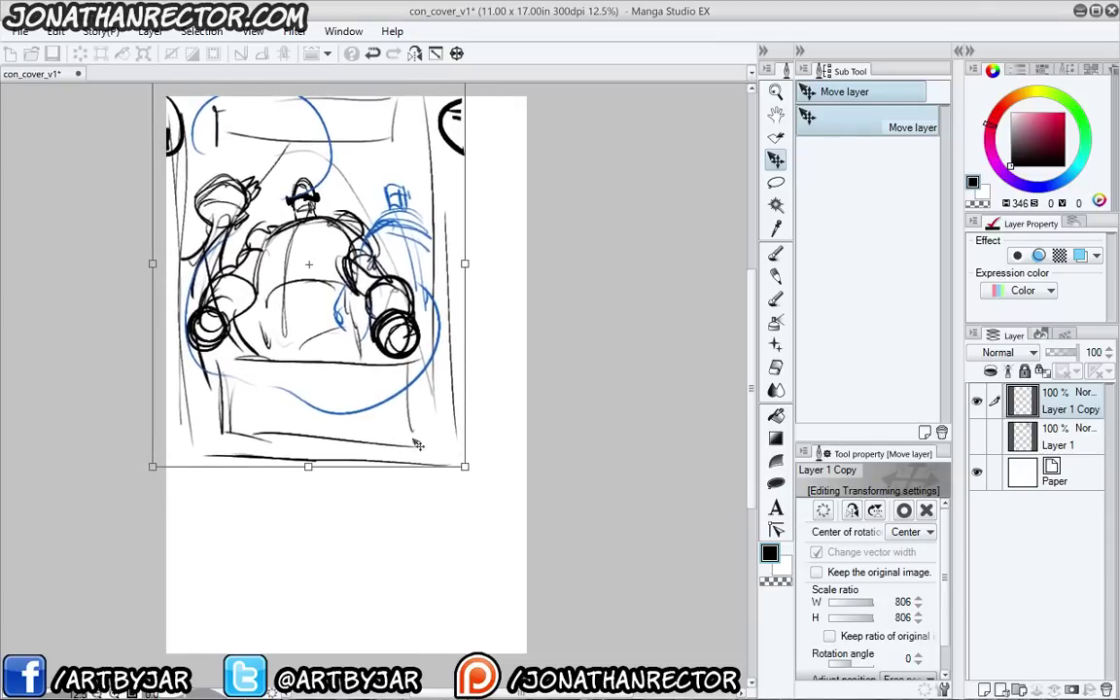
mouse_move(463, 464)
mouse_down()
mouse_move(522, 614)
mouse_move(550, 628)
mouse_up()
mouse_move(229, 552)
mouse_down()
mouse_move(224, 583)
mouse_move(198, 515)
mouse_move(223, 572)
mouse_move(224, 549)
mouse_up()
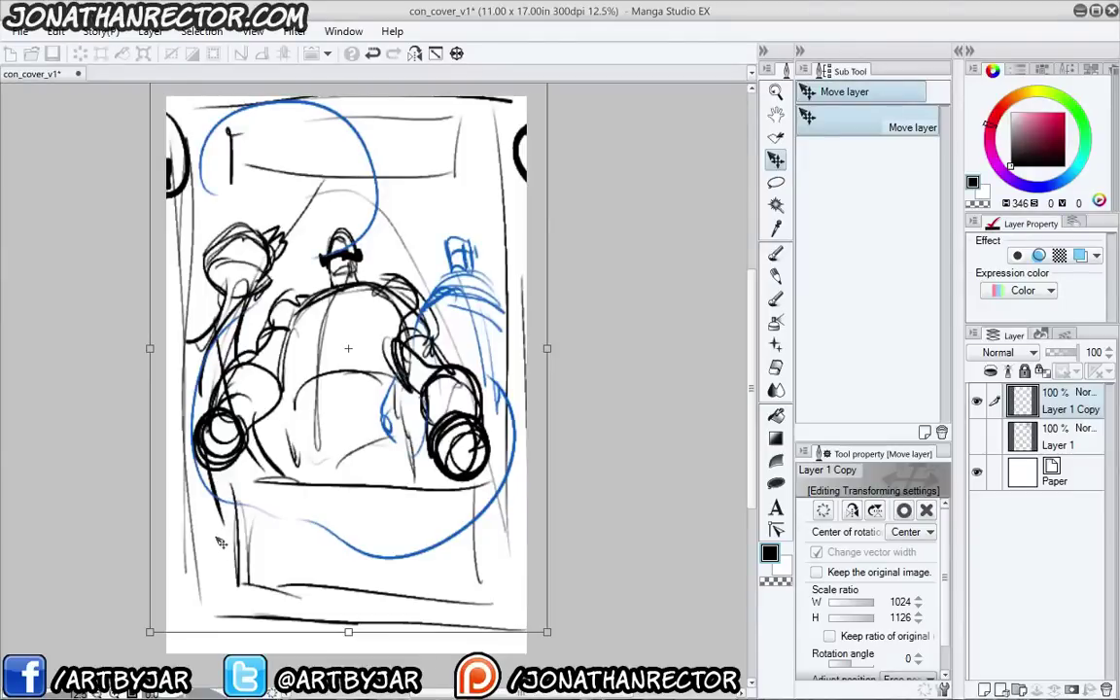
key(Return)
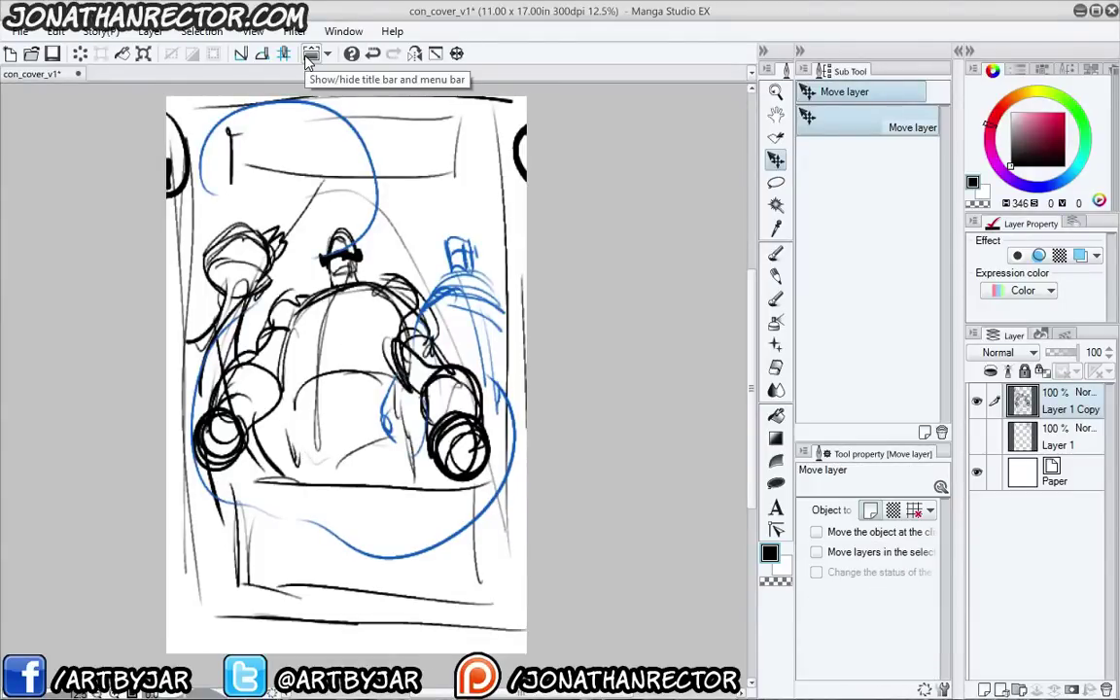
Check the layout in a mirrored canvas view and nudge the enlarged thumbnail slightly sideways into place
click(415, 55)
click(416, 54)
click(416, 54)
click(417, 55)
click(417, 56)
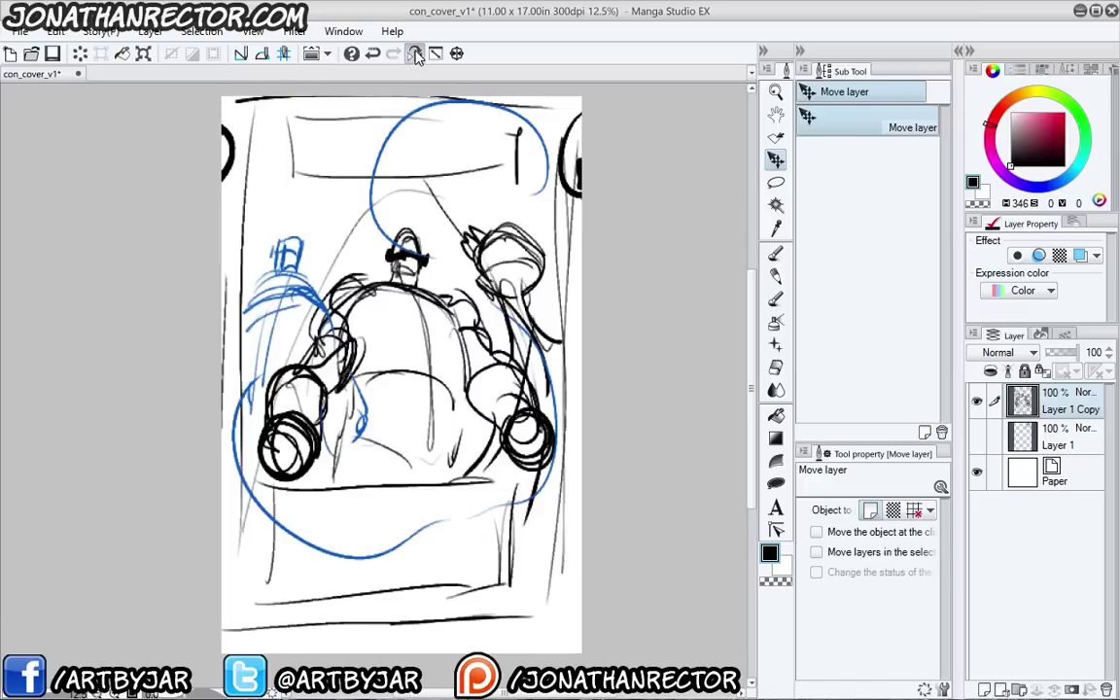
key(Left)
key(Left)
key(Left)
key(Left)
click(416, 57)
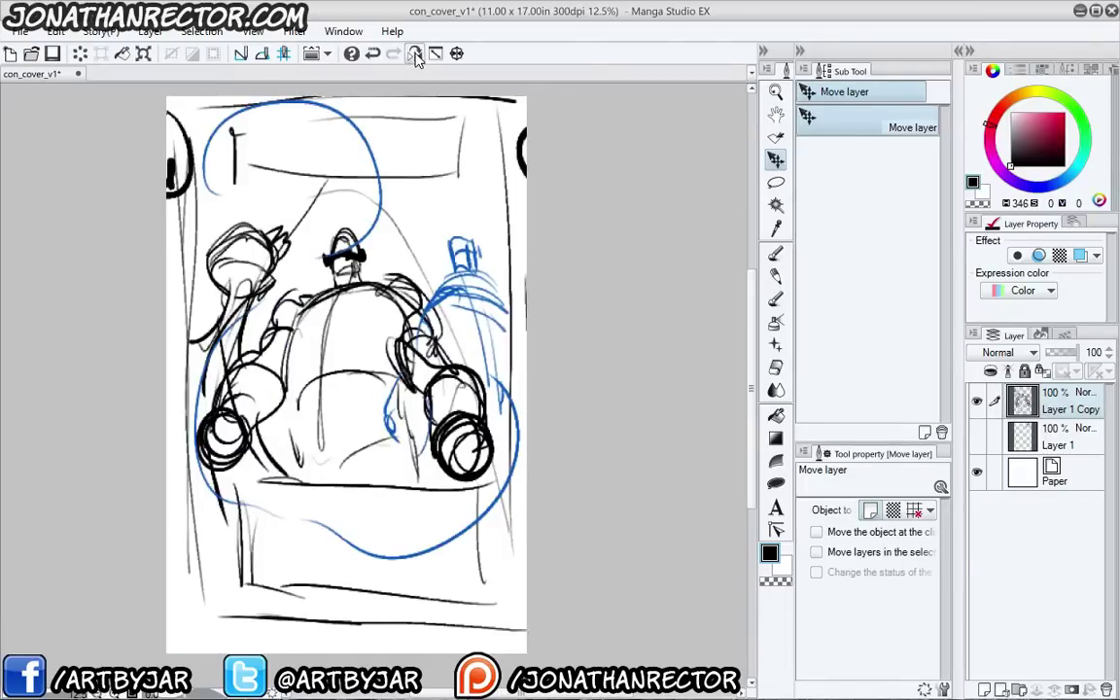
key(Right)
click(417, 58)
click(417, 58)
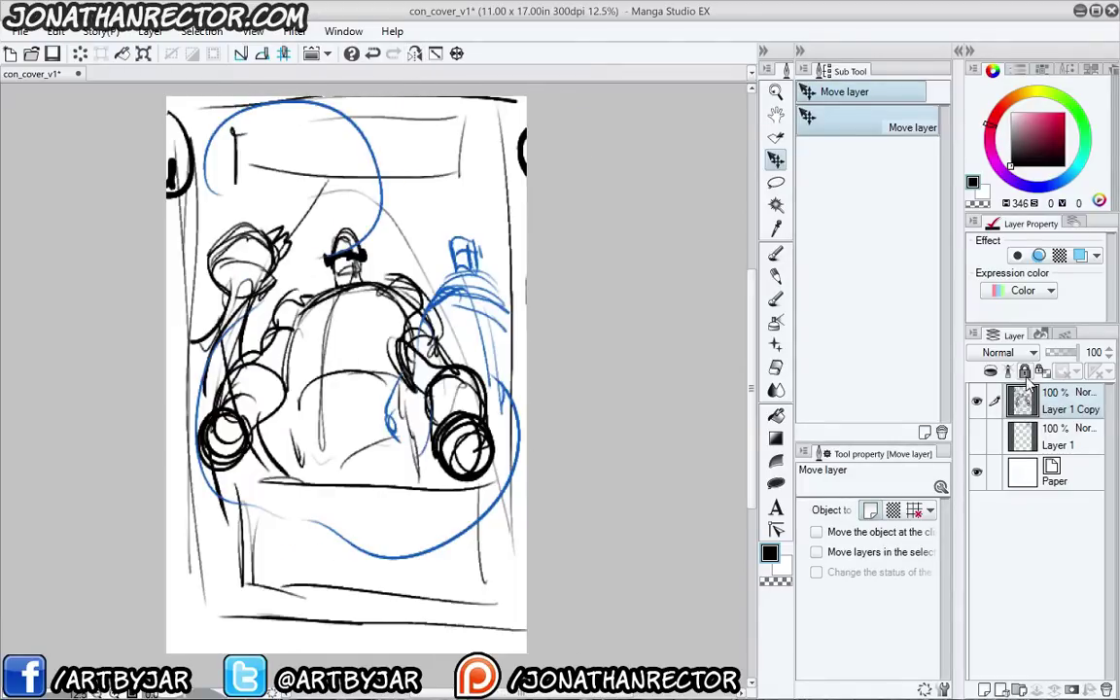
Show Layer 1, place it in a new layer folder named thumbs, and collapse the folder
click(978, 438)
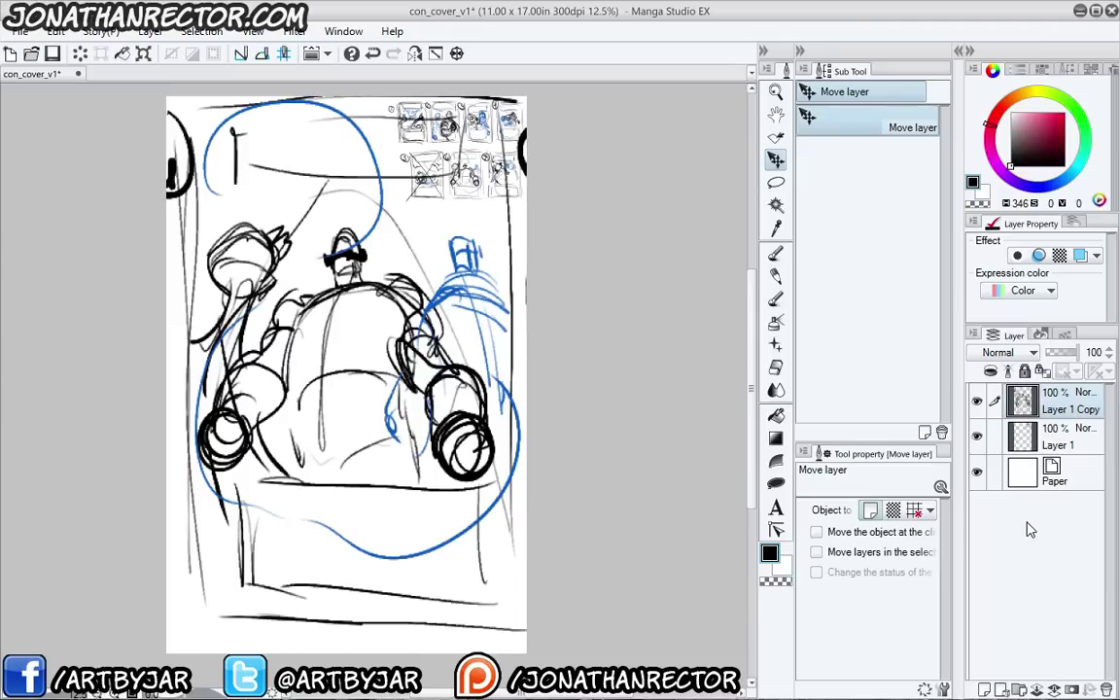
drag(1025, 436, 1019, 687)
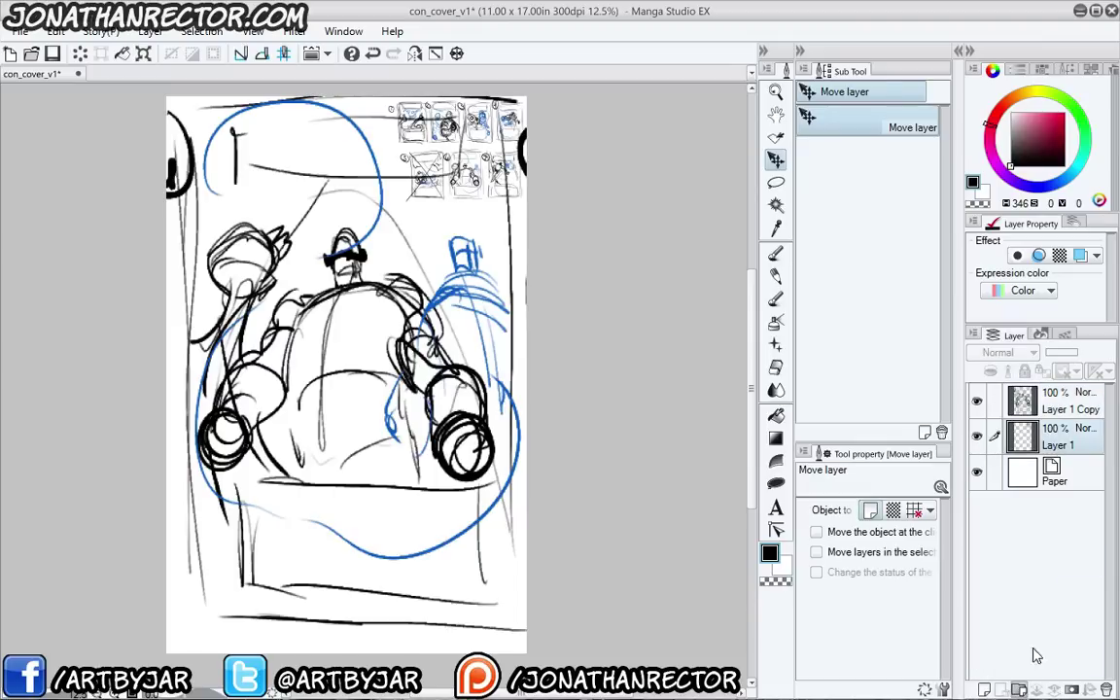
double_click(1065, 437)
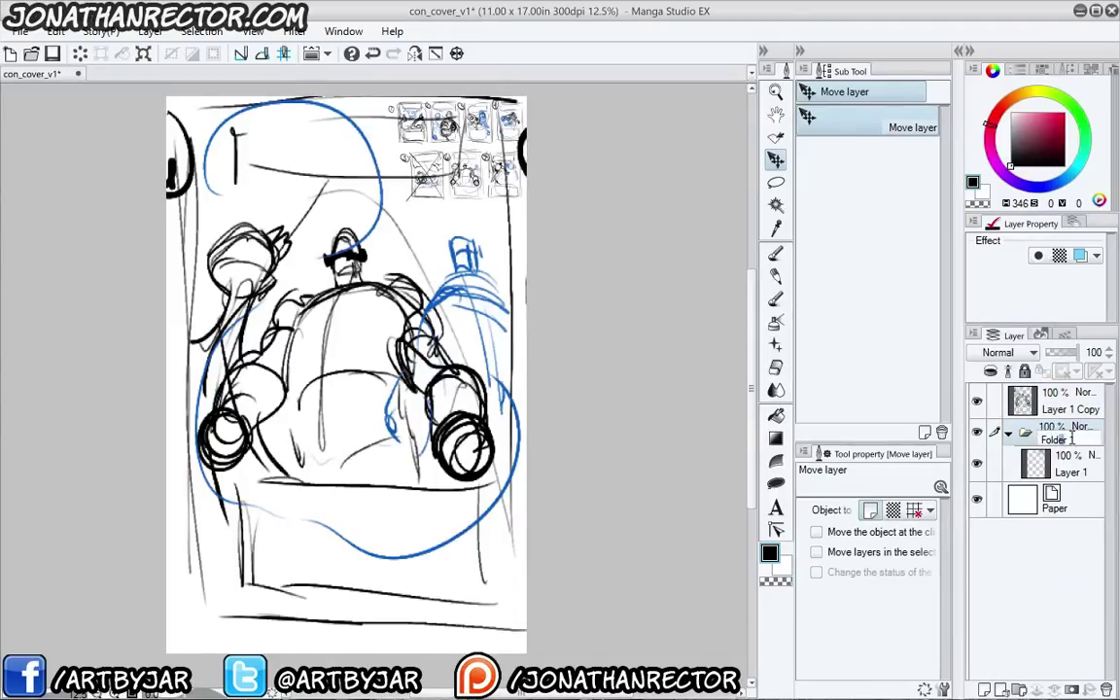
text(thh)
key(BackSpace)
text(umbs)
key(Return)
click(1009, 432)
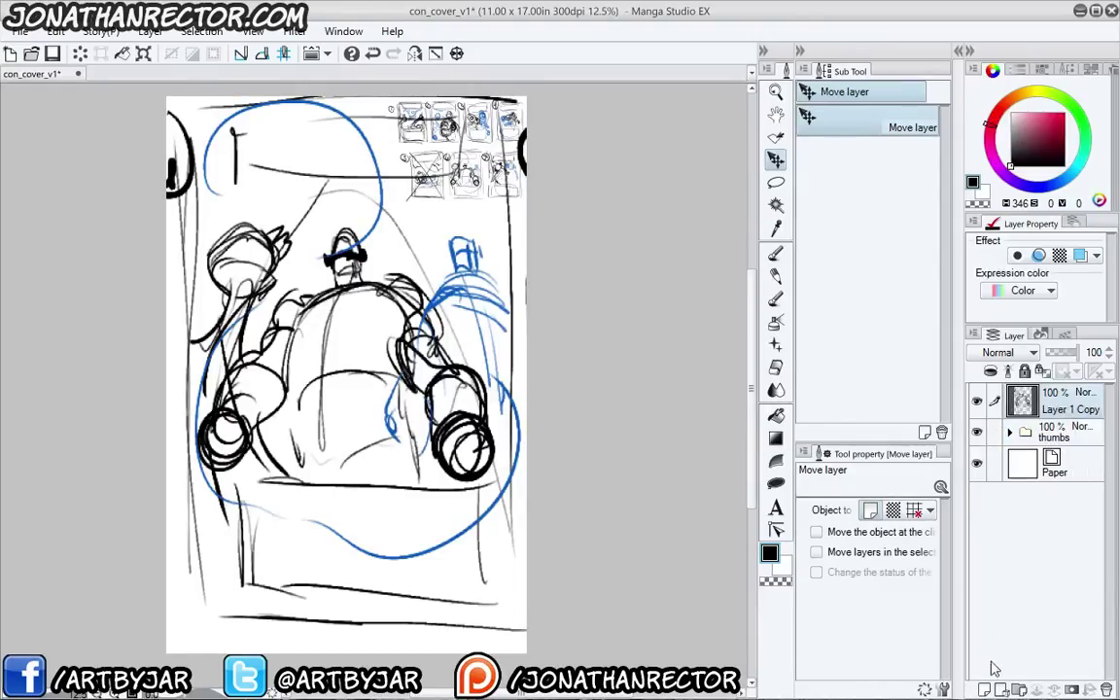
Place the Layer 1 Copy layout in a new layer folder named roughs
click(1016, 686)
drag(1057, 426, 896, 476)
double_click(1062, 402)
text(roughs)
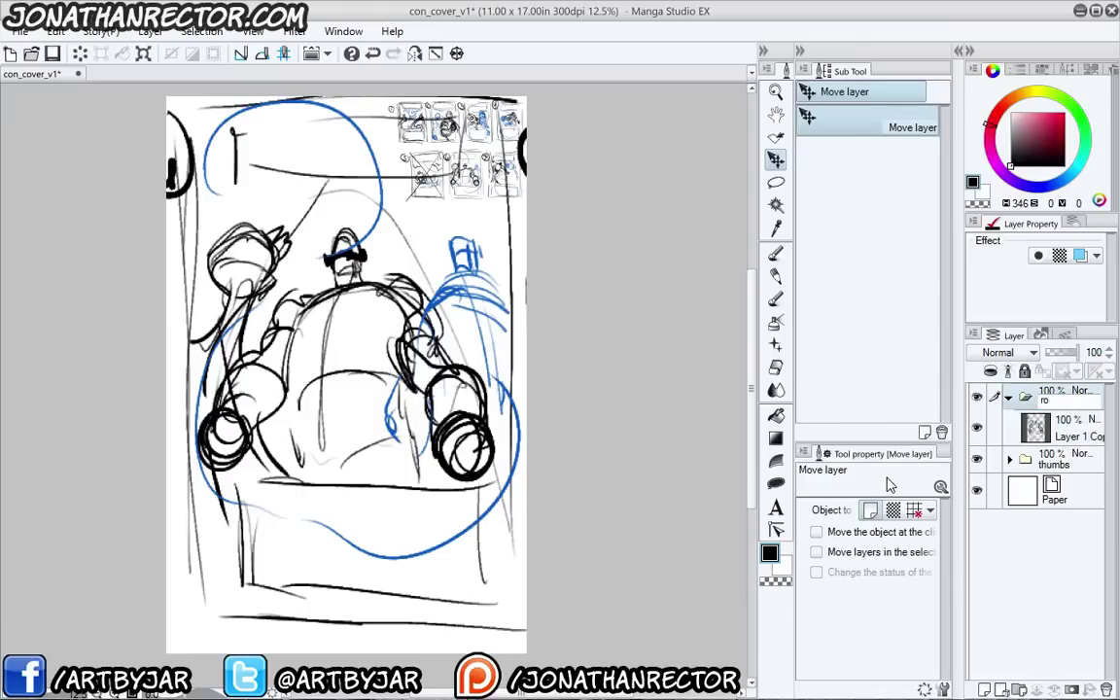
key(Return)
Turn the layout into light blue guide lines with a New Lines layer above it, and hide the thumbs folder
click(1008, 425)
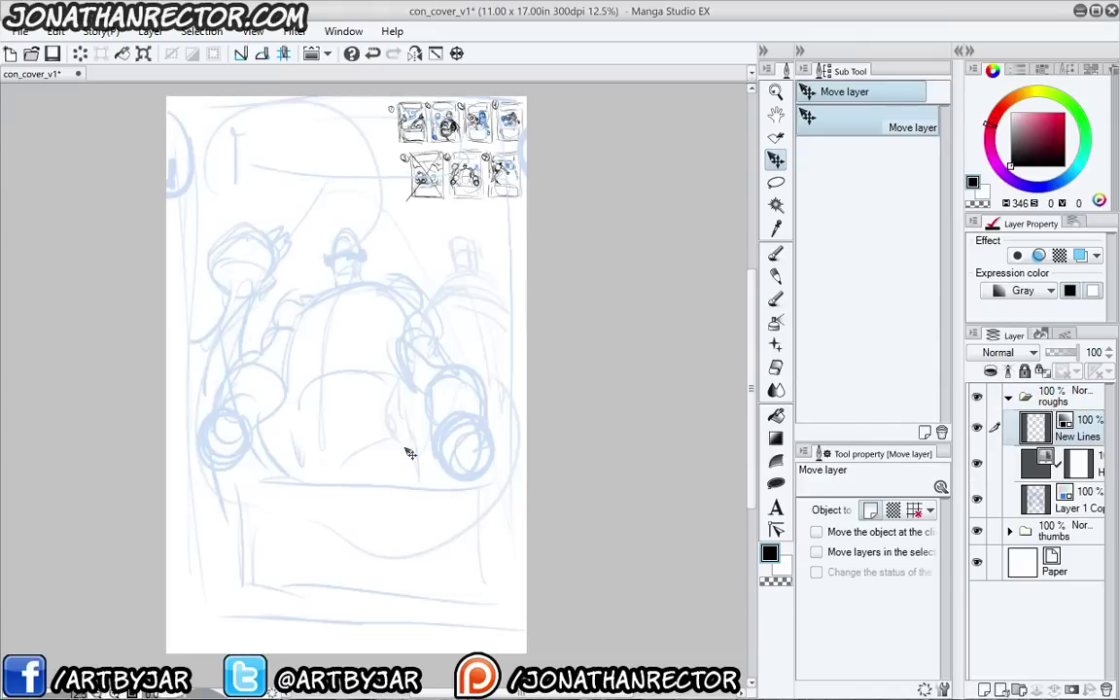
click(977, 531)
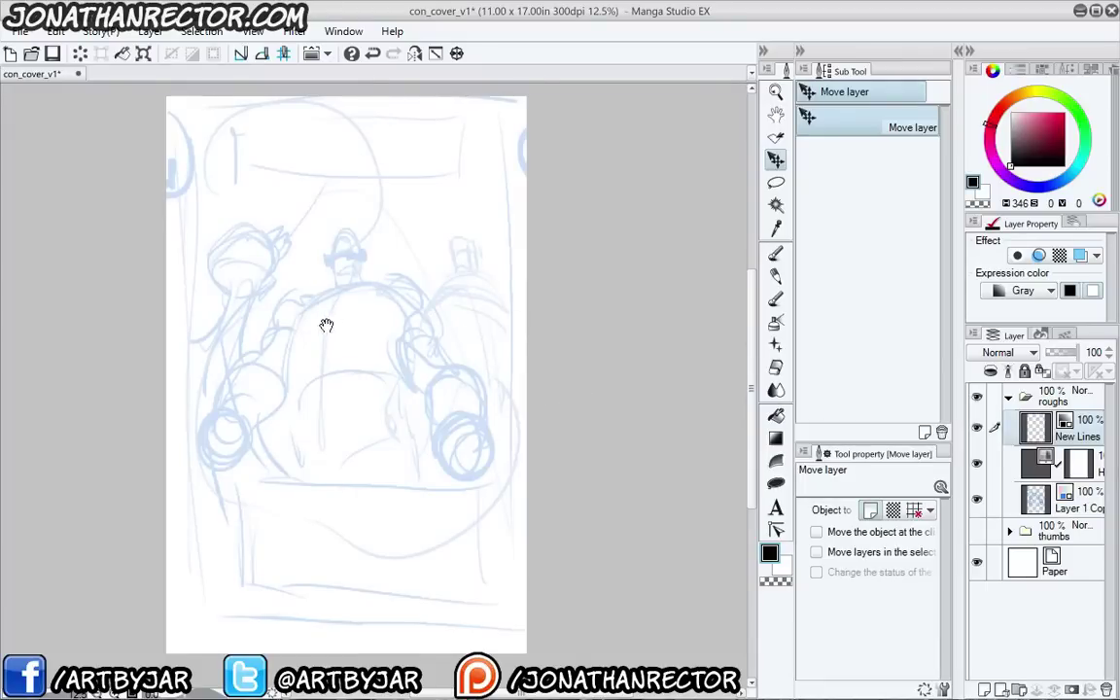
drag(324, 320, 405, 312)
key(p)
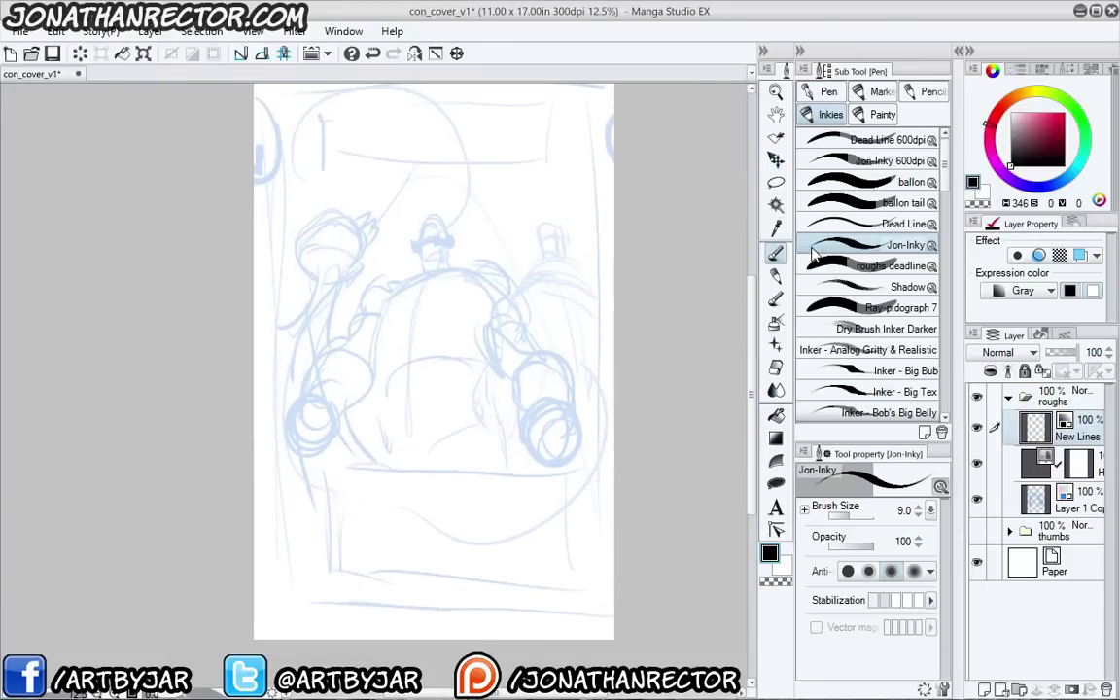
drag(508, 282, 478, 306)
click(833, 267)
drag(467, 293, 418, 325)
key(ctrl+z)
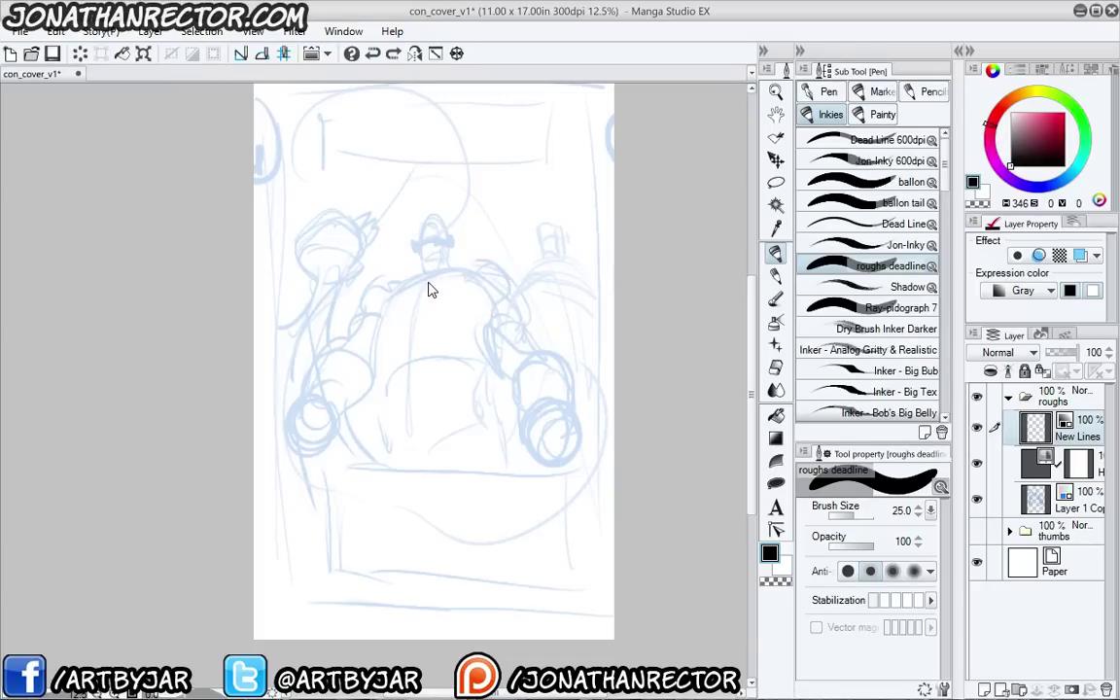
mouse_move(477, 280)
mouse_down()
mouse_move(429, 283)
mouse_move(385, 314)
mouse_move(410, 363)
mouse_move(413, 418)
mouse_up()
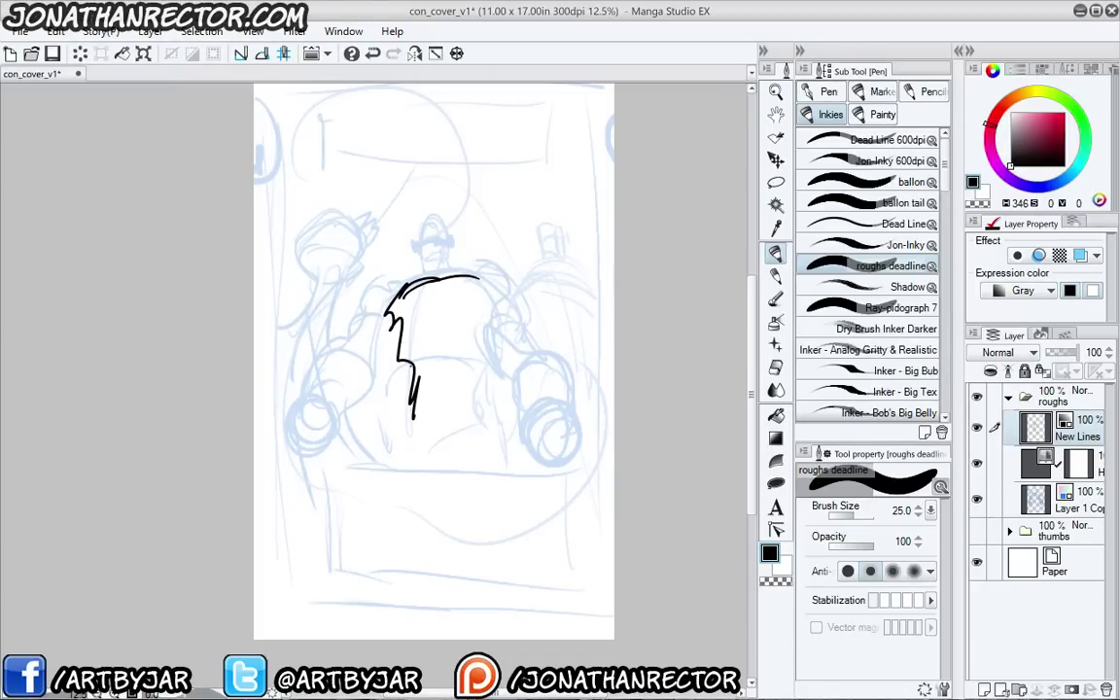
key(ctrl+z)
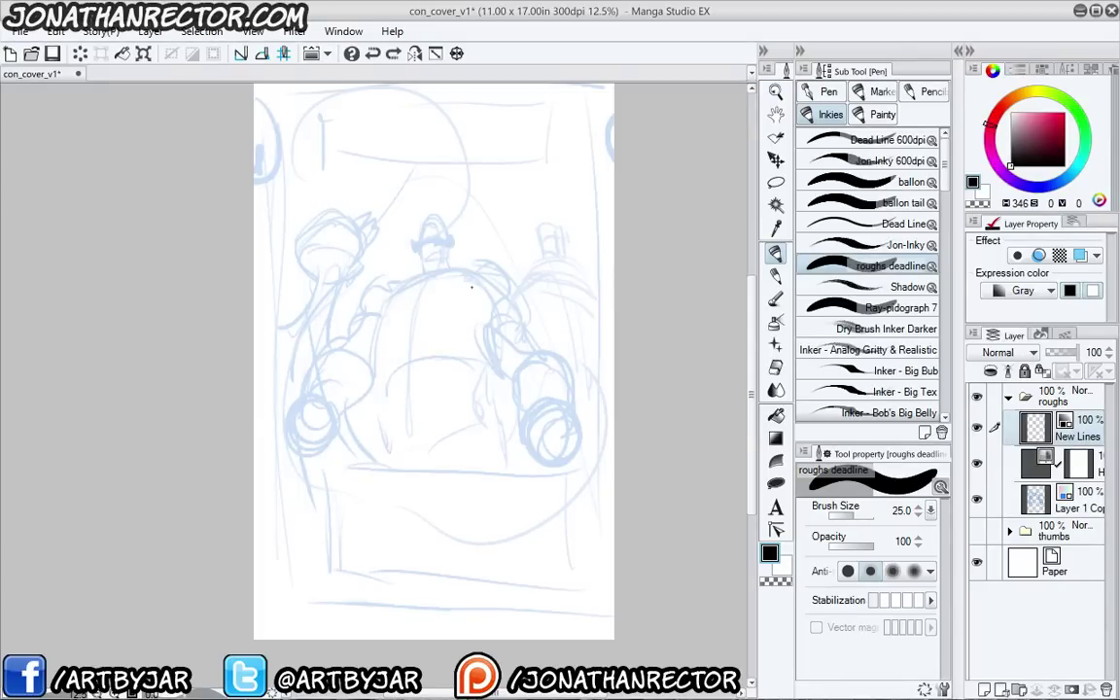
Draw test strokes over the chest and one fist with the Jon-Inky pen at brush size 60
click(904, 245)
drag(452, 335, 465, 333)
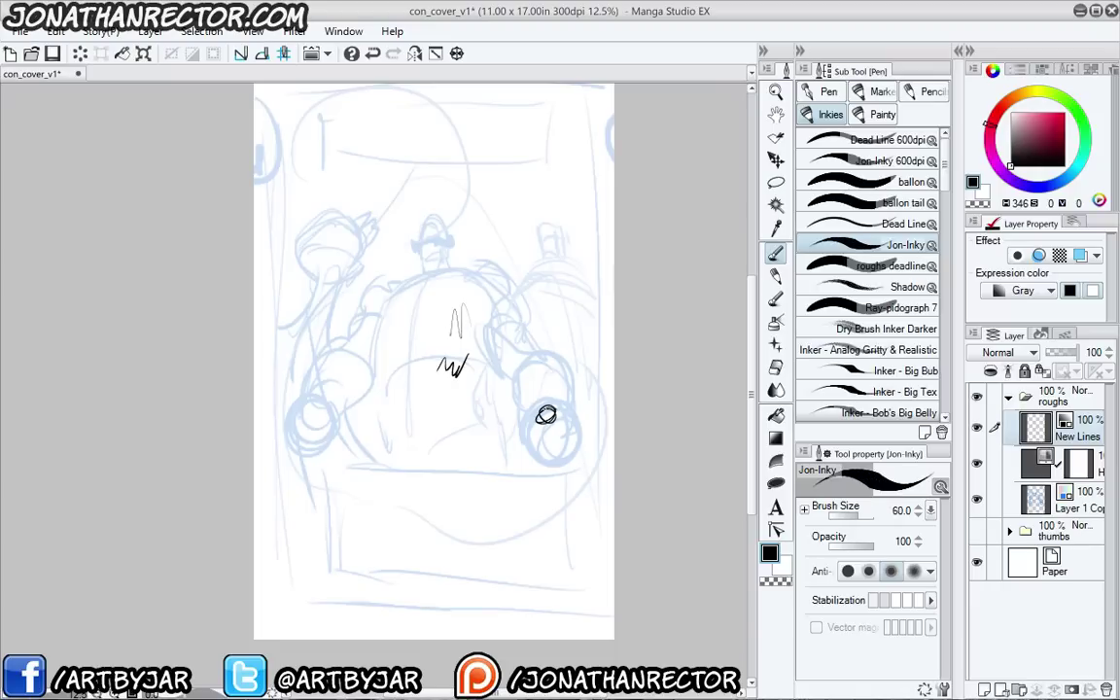
mouse_move(546, 416)
mouse_down()
mouse_move(567, 455)
mouse_move(548, 434)
mouse_move(572, 428)
mouse_move(567, 418)
mouse_move(571, 437)
mouse_move(539, 459)
mouse_move(533, 433)
mouse_move(522, 460)
mouse_up()
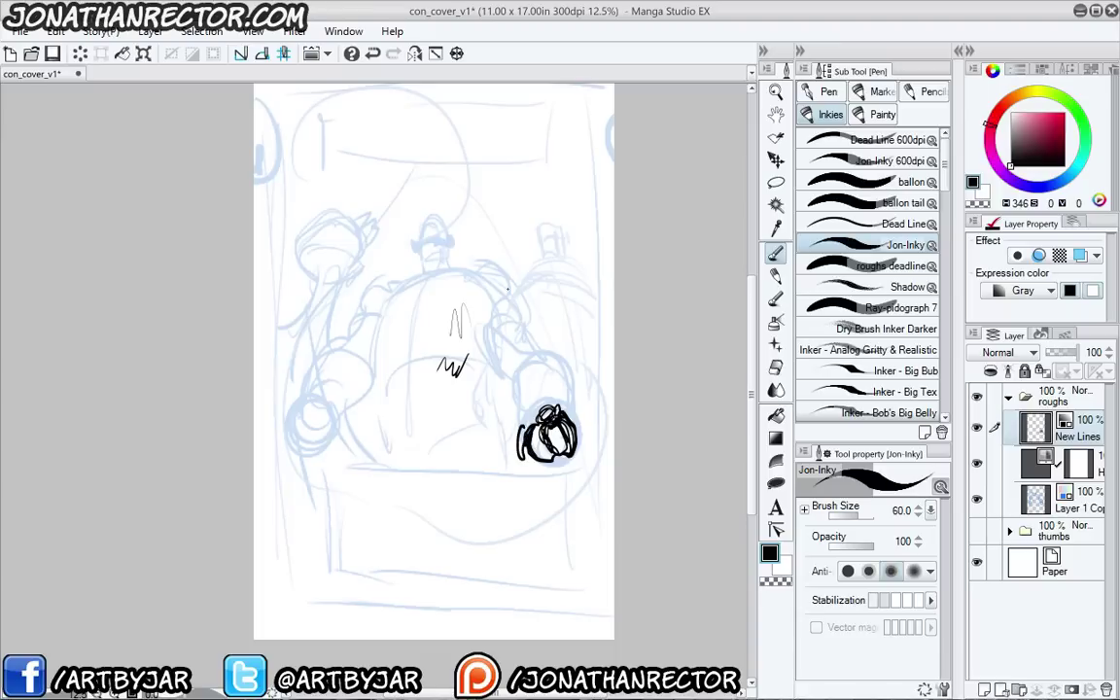
Erase the test strokes on the chest and fist with the Hard eraser at brush size 200
key(e)
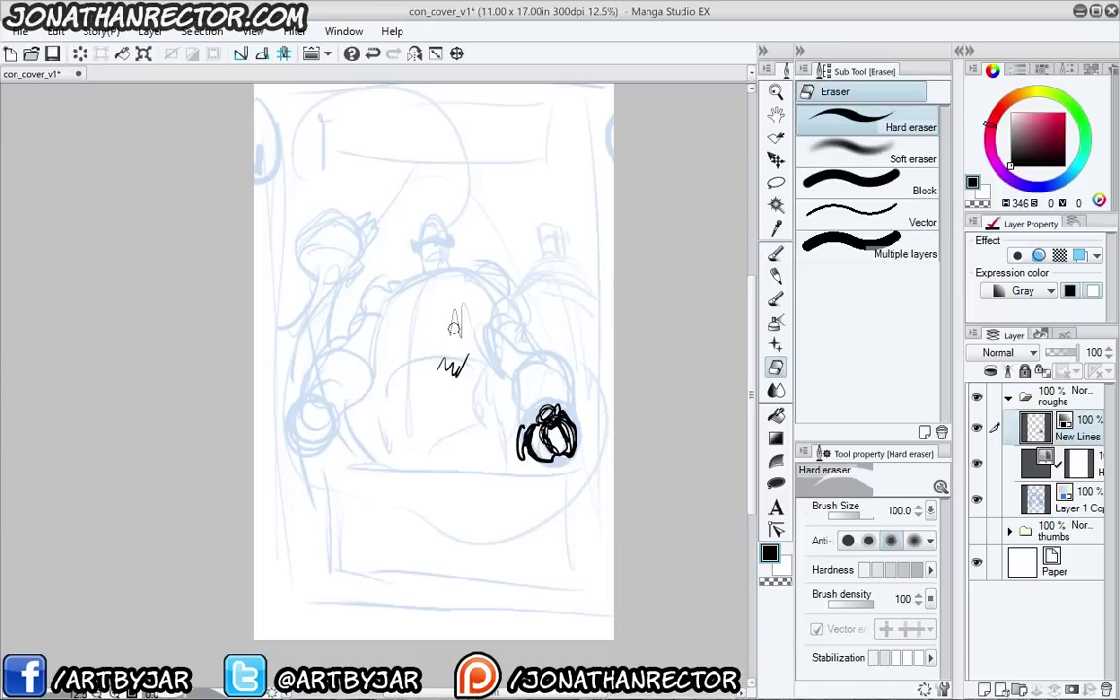
key(])
key(])
key(])
key(])
drag(460, 385, 462, 304)
mouse_move(529, 429)
mouse_down()
mouse_move(512, 455)
mouse_move(569, 396)
mouse_move(573, 424)
mouse_up()
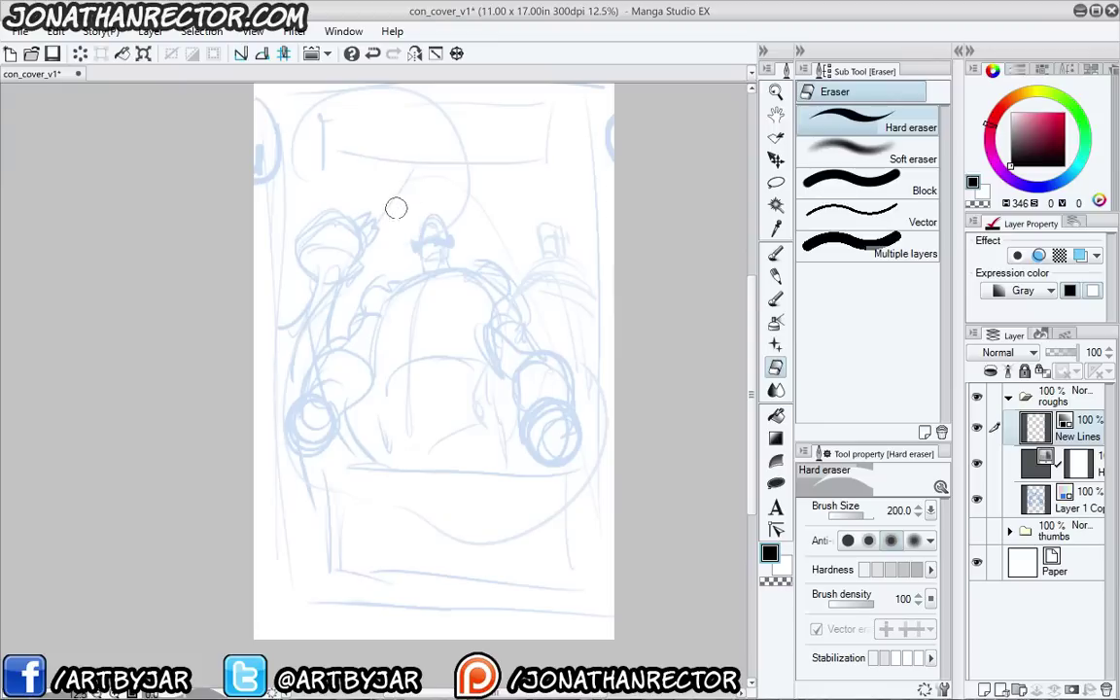
Switch to the roughs deadline pen at brush size 25 for sketching on the New Lines layer
key(p)
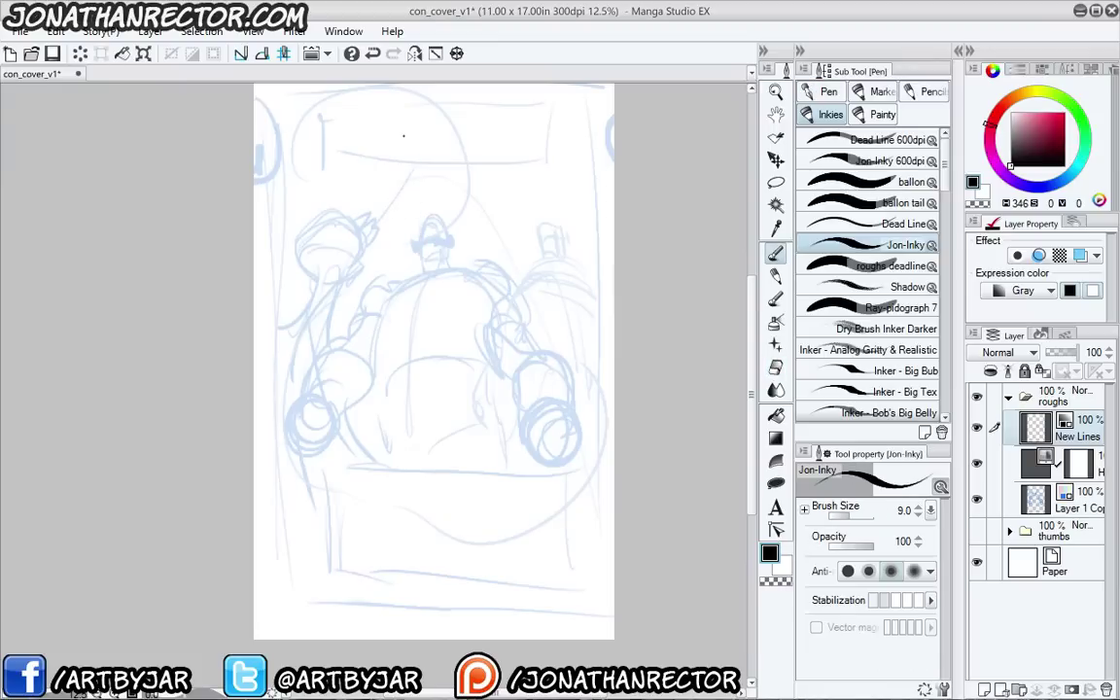
click(827, 264)
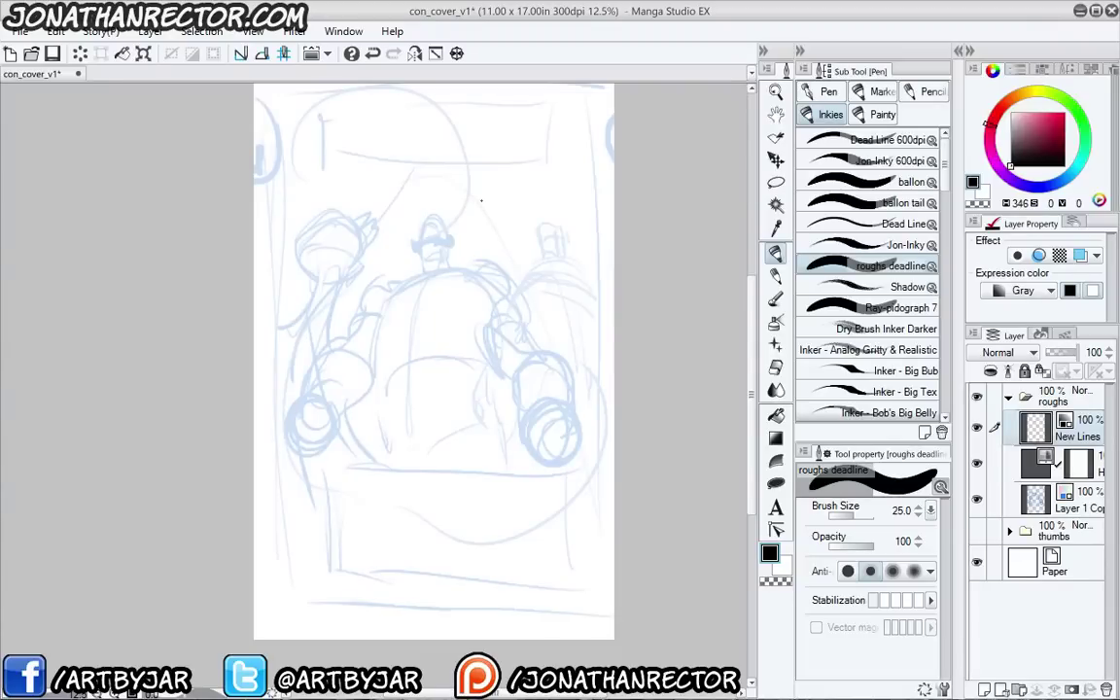
drag(405, 306, 424, 311)
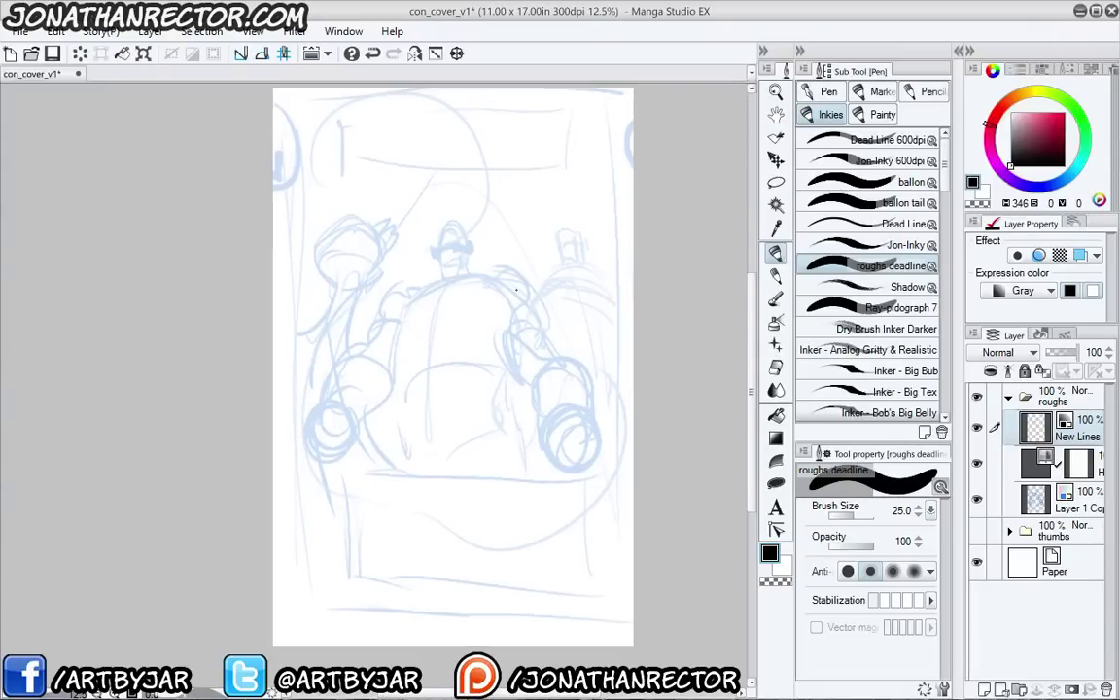
drag(517, 288, 404, 301)
mouse_move(465, 286)
mouse_down()
mouse_move(401, 303)
mouse_move(386, 395)
mouse_move(512, 399)
mouse_move(385, 400)
mouse_up()
mouse_move(391, 377)
mouse_down()
mouse_move(434, 360)
mouse_move(443, 438)
mouse_move(398, 438)
mouse_move(378, 467)
mouse_move(387, 500)
mouse_up()
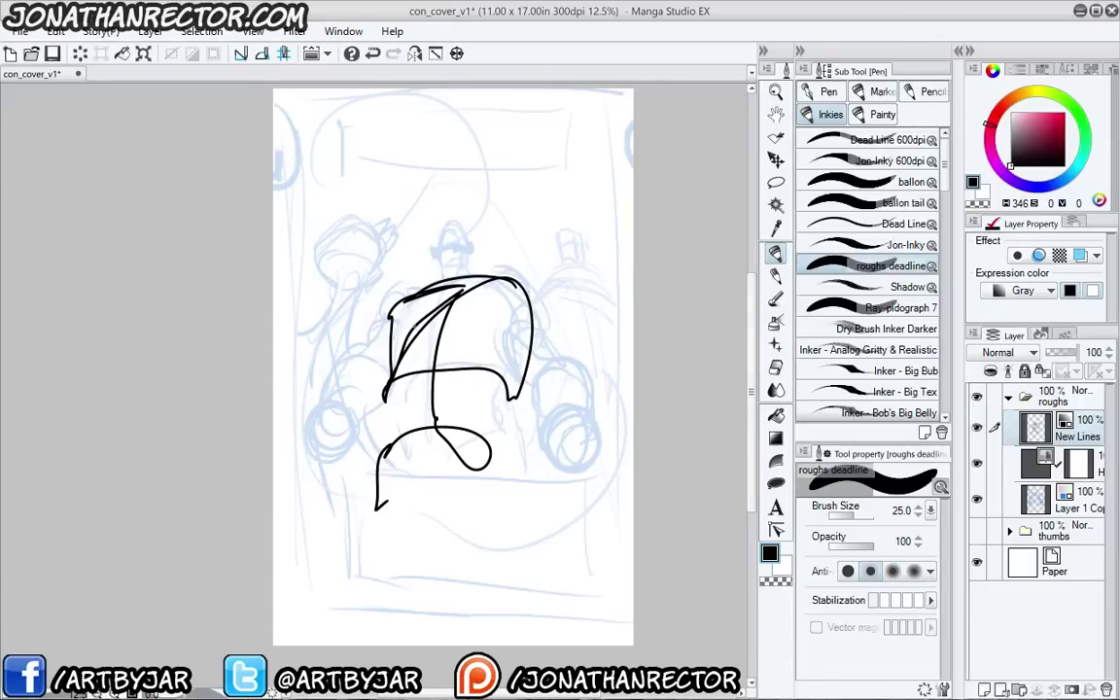
key(ctrl+z)
key(ctrl+z)
key(ctrl+z)
key(ctrl+z)
key(ctrl+z)
key(ctrl+z)
key(ctrl+z)
key(ctrl+z)
Sketch the central figure's large rounded chest outline in black over the blue layout, with the ribcage arc beneath it
drag(418, 349, 464, 298)
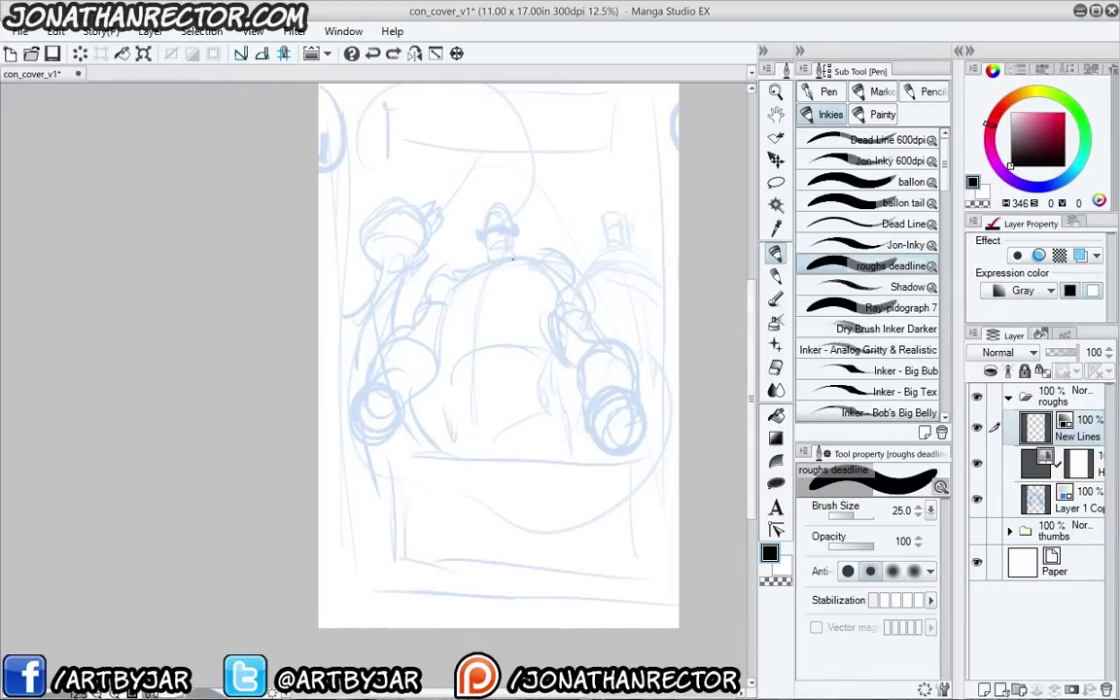
drag(512, 258, 440, 296)
mouse_move(477, 265)
mouse_down()
mouse_move(554, 307)
mouse_move(544, 381)
mouse_move(498, 358)
mouse_move(463, 365)
mouse_up()
drag(442, 294, 428, 394)
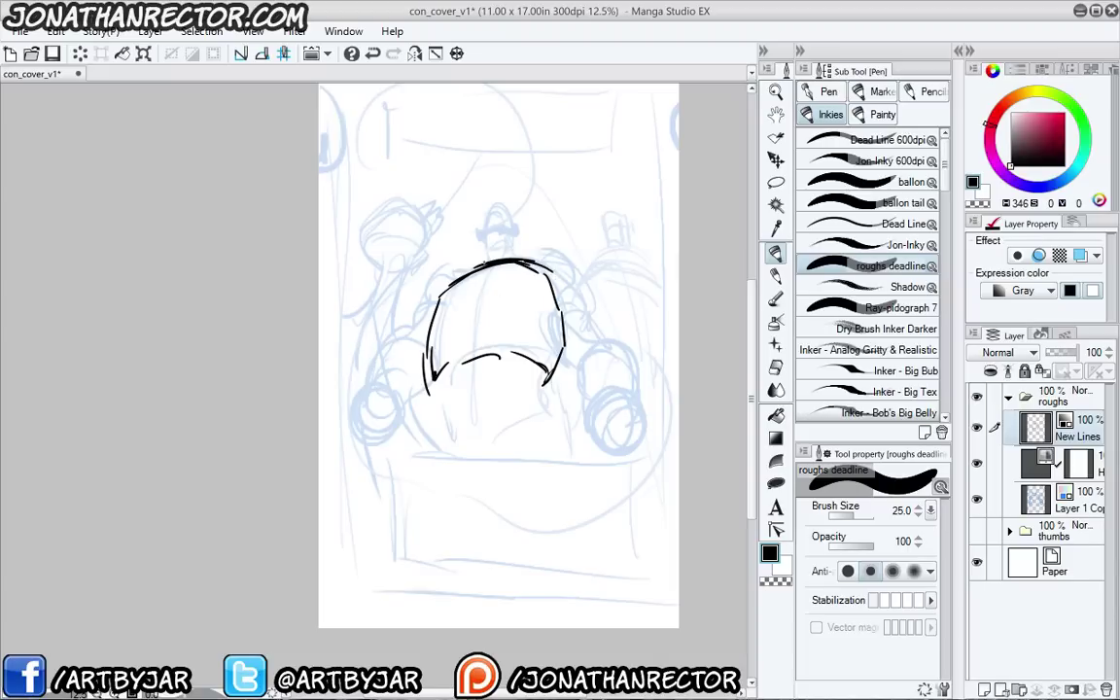
drag(445, 280, 546, 264)
Add a curved horizontal guide across the chest and a vertical centre line down the torso
drag(434, 342, 556, 333)
drag(483, 264, 472, 352)
drag(491, 267, 482, 340)
drag(475, 292, 471, 392)
Sketch the figure's waist and tapering pelvis below the chest, with a centre line and rough abdomen construction marks
mouse_move(474, 358)
mouse_down()
mouse_move(488, 400)
mouse_move(477, 484)
mouse_up()
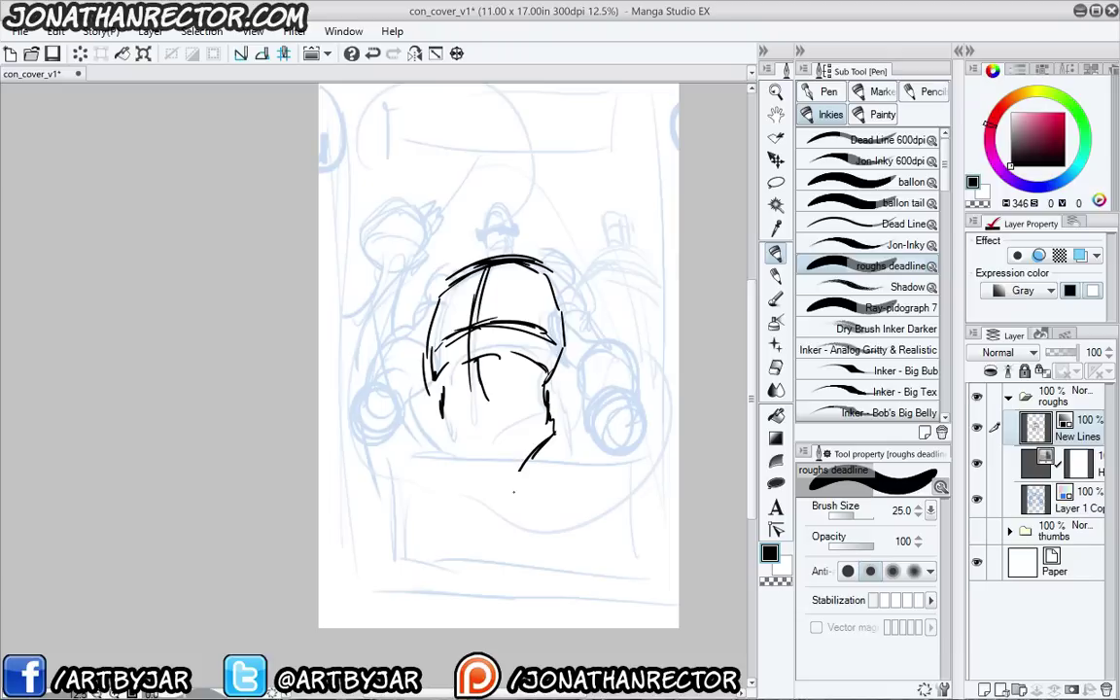
drag(549, 413, 516, 484)
drag(476, 392, 478, 482)
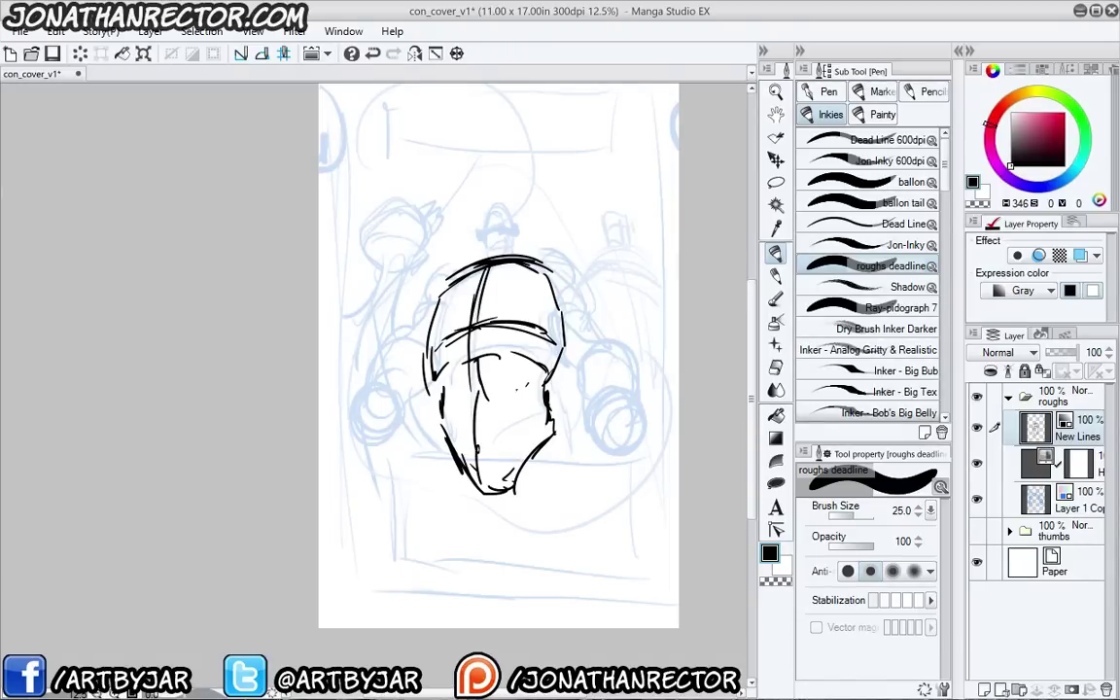
drag(513, 386, 505, 441)
drag(520, 373, 518, 379)
drag(526, 422, 488, 436)
drag(446, 428, 474, 434)
Add short curved strokes on both sides of the lower chest and reinforce the line across its top
drag(463, 404, 584, 352)
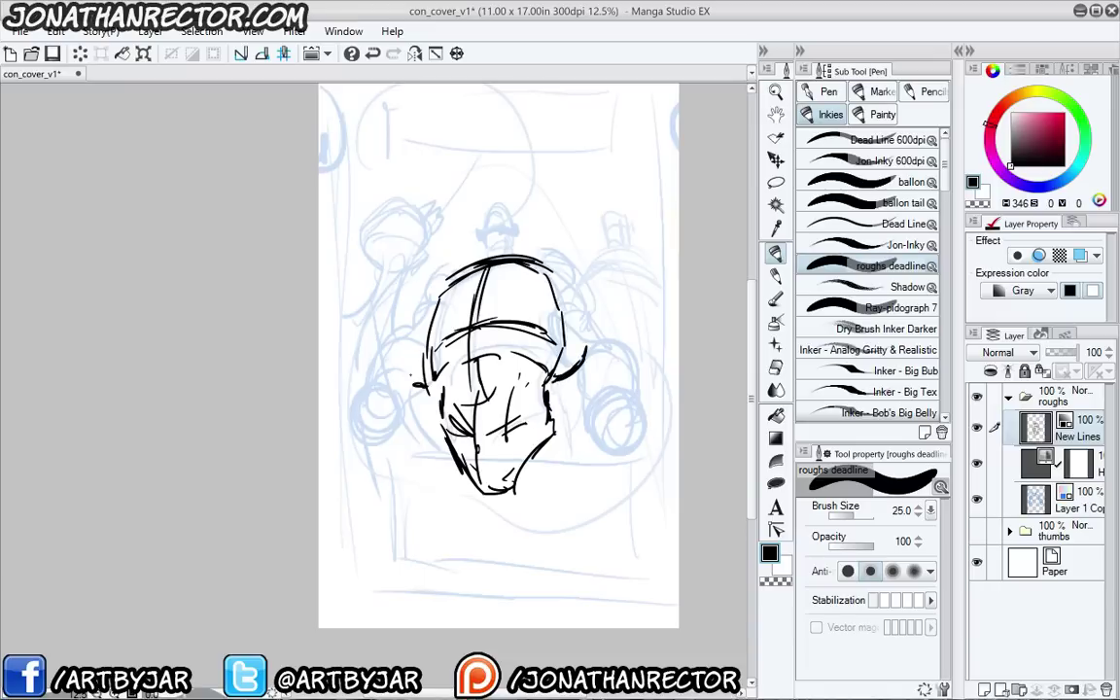
drag(418, 385, 406, 358)
drag(547, 255, 511, 260)
Sketch the thigh extending down from the pelvis on the right side of the page
drag(466, 450, 415, 494)
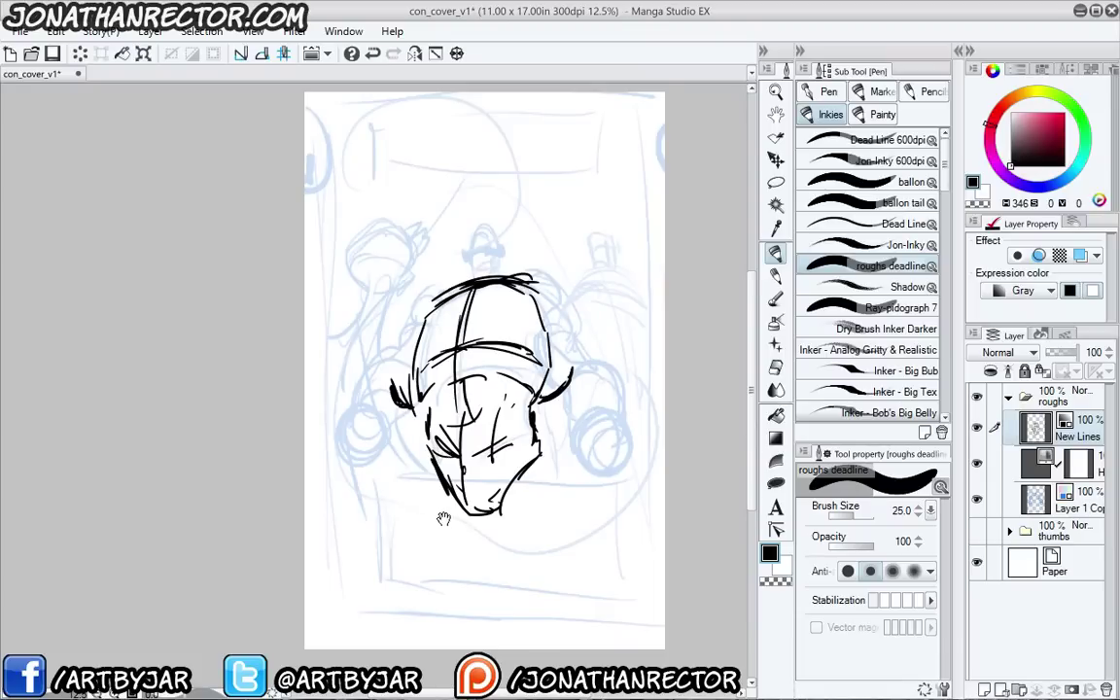
drag(398, 473, 402, 453)
drag(504, 487, 549, 567)
drag(551, 444, 585, 572)
mouse_move(508, 503)
mouse_down()
mouse_move(585, 573)
mouse_move(533, 585)
mouse_up()
drag(498, 530, 533, 582)
Sketch the opposite leg from the hip past the knee on the left side of the page
mouse_move(436, 447)
mouse_down()
mouse_move(414, 510)
mouse_move(430, 558)
mouse_up()
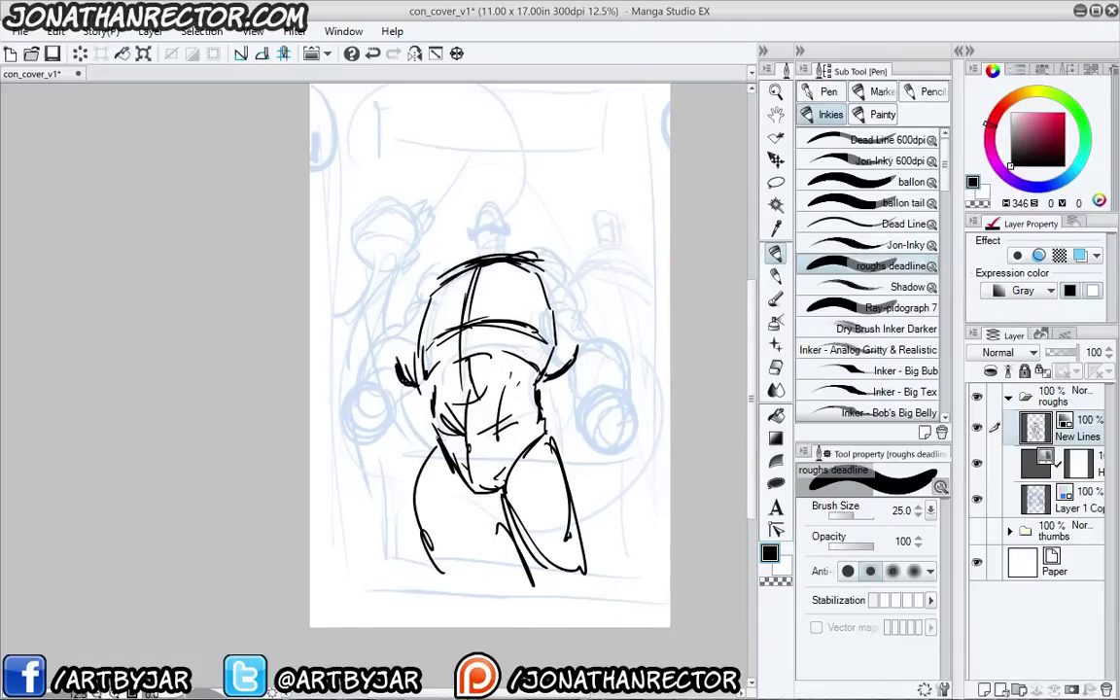
drag(440, 439, 410, 534)
drag(483, 494, 439, 567)
drag(461, 527, 428, 582)
drag(416, 518, 398, 607)
Extend the right-hand leg below the knee with rough lower-leg strokes toward the page's bottom edge
drag(524, 566, 543, 611)
drag(580, 566, 598, 612)
drag(524, 536, 592, 619)
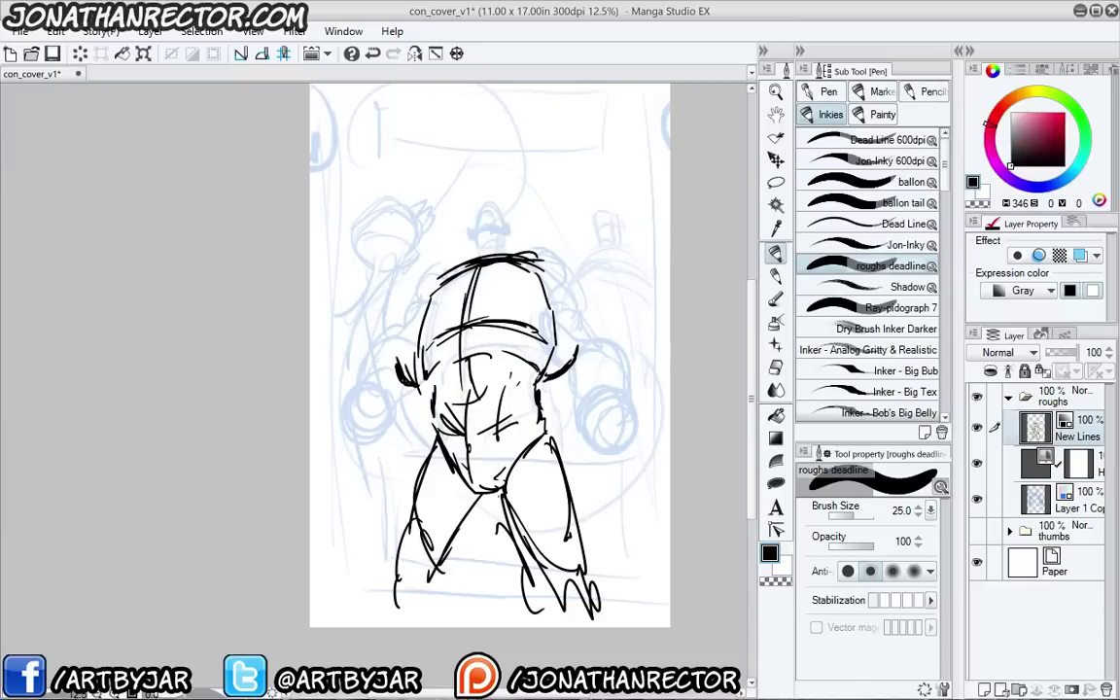
Add inner lines to both lower legs and sketch the shoulder and upper arm on the right side of the page
drag(488, 494, 505, 581)
drag(423, 538, 428, 620)
mouse_move(535, 261)
mouse_down()
mouse_move(578, 260)
mouse_move(595, 292)
mouse_move(581, 310)
mouse_up()
mouse_move(591, 284)
mouse_down()
mouse_move(527, 284)
mouse_move(553, 317)
mouse_up()
mouse_move(529, 264)
mouse_down()
mouse_move(517, 299)
mouse_move(552, 319)
mouse_up()
mouse_move(587, 309)
mouse_down()
mouse_move(620, 357)
mouse_move(585, 381)
mouse_up()
drag(547, 317, 571, 377)
mouse_move(549, 327)
mouse_down()
mouse_move(574, 369)
mouse_move(609, 377)
mouse_up()
Sketch the forearm and a large round fist at the end of the arm on the right side of the page
mouse_move(581, 377)
mouse_down()
mouse_move(620, 364)
mouse_move(623, 386)
mouse_up()
drag(574, 366, 572, 415)
mouse_move(613, 417)
mouse_down()
mouse_move(621, 429)
mouse_move(586, 427)
mouse_move(577, 448)
mouse_move(627, 428)
mouse_up()
drag(627, 428, 578, 428)
drag(577, 428, 622, 445)
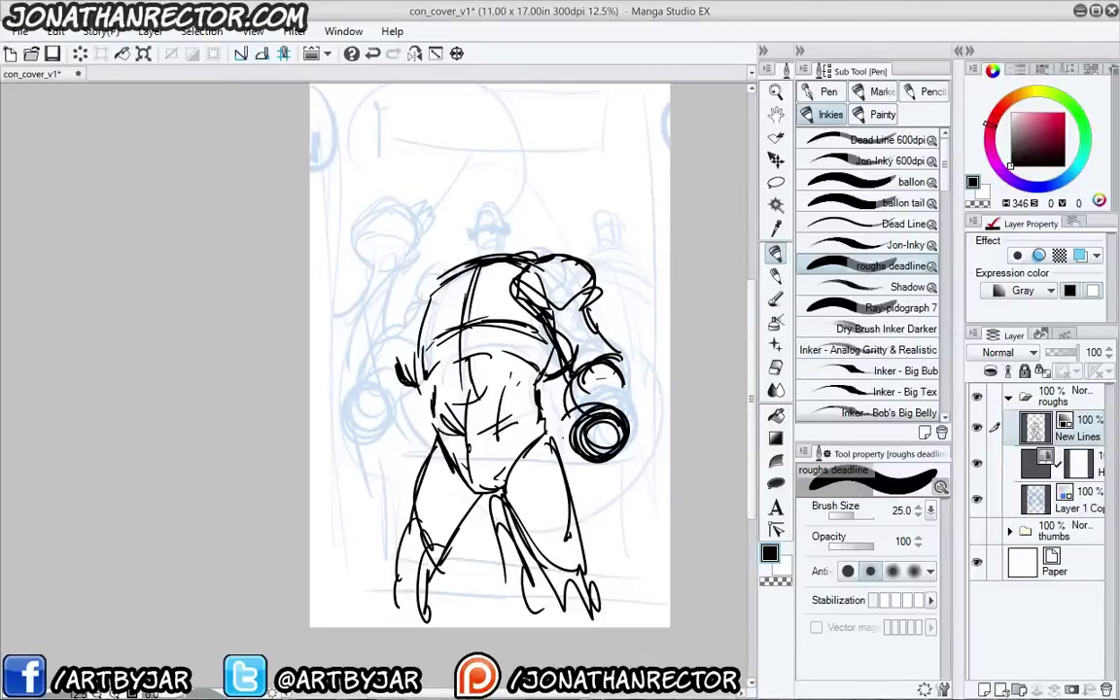
drag(590, 405, 566, 440)
mouse_move(570, 418)
mouse_down()
mouse_move(602, 400)
mouse_move(569, 409)
mouse_up()
drag(621, 375, 628, 425)
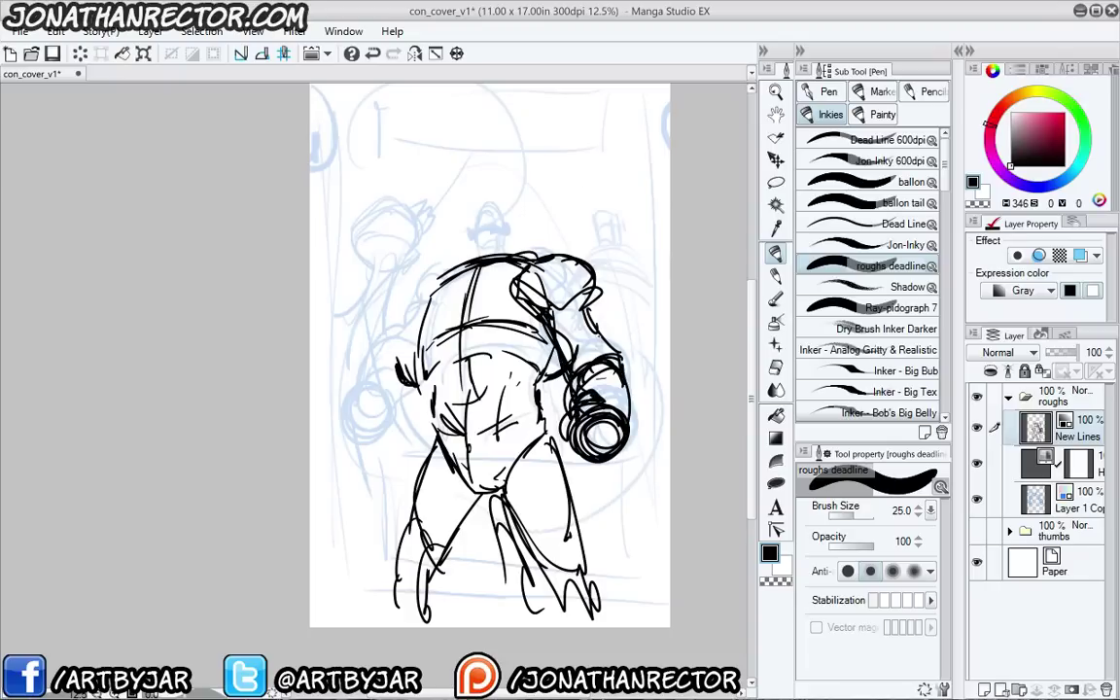
drag(591, 294, 606, 328)
Extend the shoulder line with repeated curved strokes over the upper torso on the left side of the page
mouse_move(399, 248)
mouse_down()
mouse_move(366, 310)
mouse_move(378, 261)
mouse_up()
drag(395, 253, 503, 232)
drag(384, 263, 437, 245)
drag(367, 284, 416, 255)
drag(413, 251, 459, 235)
Flip the canvas view horizontally and sketch the second arm's bent elbow and round fist on the unfinished side
click(414, 52)
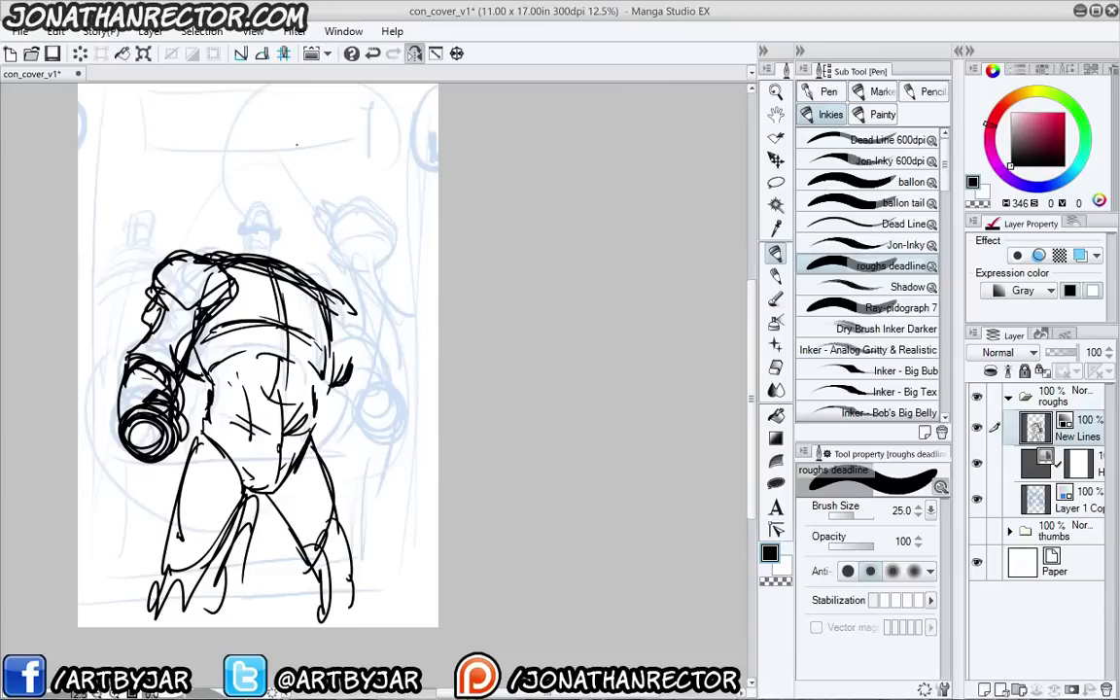
drag(346, 335, 340, 348)
drag(348, 337, 332, 400)
mouse_move(340, 399)
mouse_down()
mouse_move(326, 407)
mouse_move(367, 425)
mouse_up()
drag(370, 420, 358, 458)
mouse_move(377, 391)
mouse_down()
mouse_move(406, 390)
mouse_move(379, 385)
mouse_move(393, 414)
mouse_up()
mouse_move(405, 352)
mouse_down()
mouse_move(402, 414)
mouse_move(401, 387)
mouse_up()
mouse_move(399, 383)
mouse_down()
mouse_move(377, 410)
mouse_move(369, 379)
mouse_up()
drag(385, 419, 362, 446)
Connect the second arm's forearm to the body and outline its upper arm up to the shoulder
mouse_move(313, 430)
mouse_down()
mouse_move(346, 450)
mouse_move(370, 445)
mouse_up()
drag(315, 433, 337, 448)
drag(367, 378, 363, 391)
drag(339, 343, 364, 379)
drag(333, 285, 354, 335)
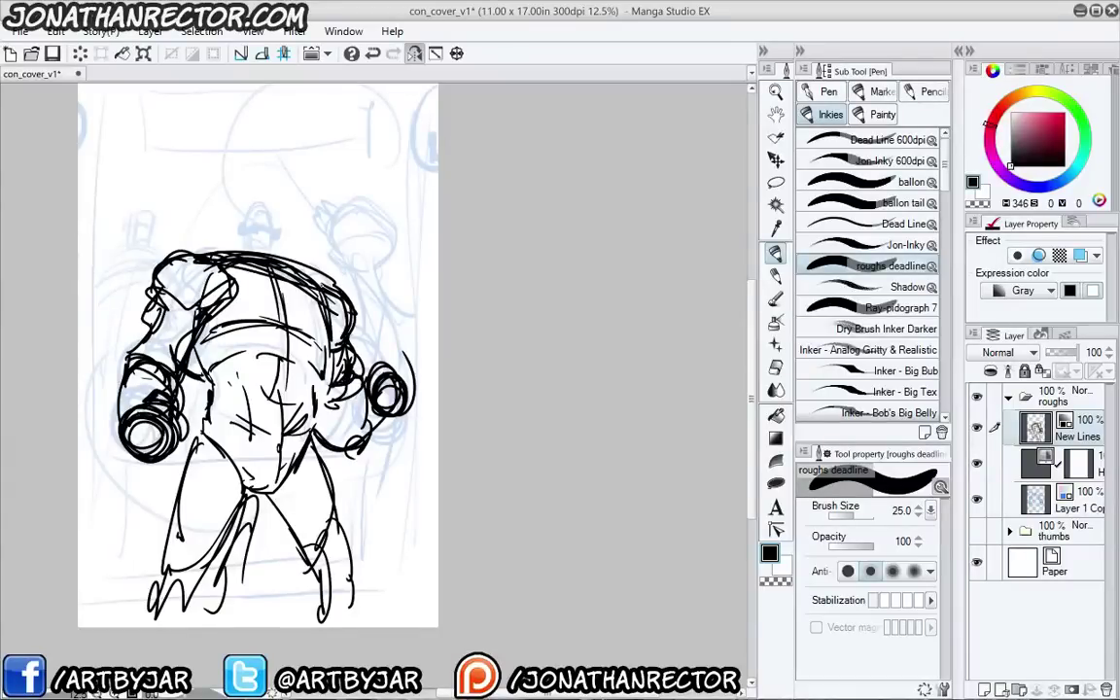
Reinforce the shoulder line and the chest's lower edge, extending the shoulder stroke past the larger arm
drag(270, 269, 339, 292)
drag(202, 249, 323, 295)
drag(239, 317, 317, 338)
mouse_move(201, 318)
mouse_down()
mouse_move(287, 334)
mouse_move(247, 319)
mouse_up()
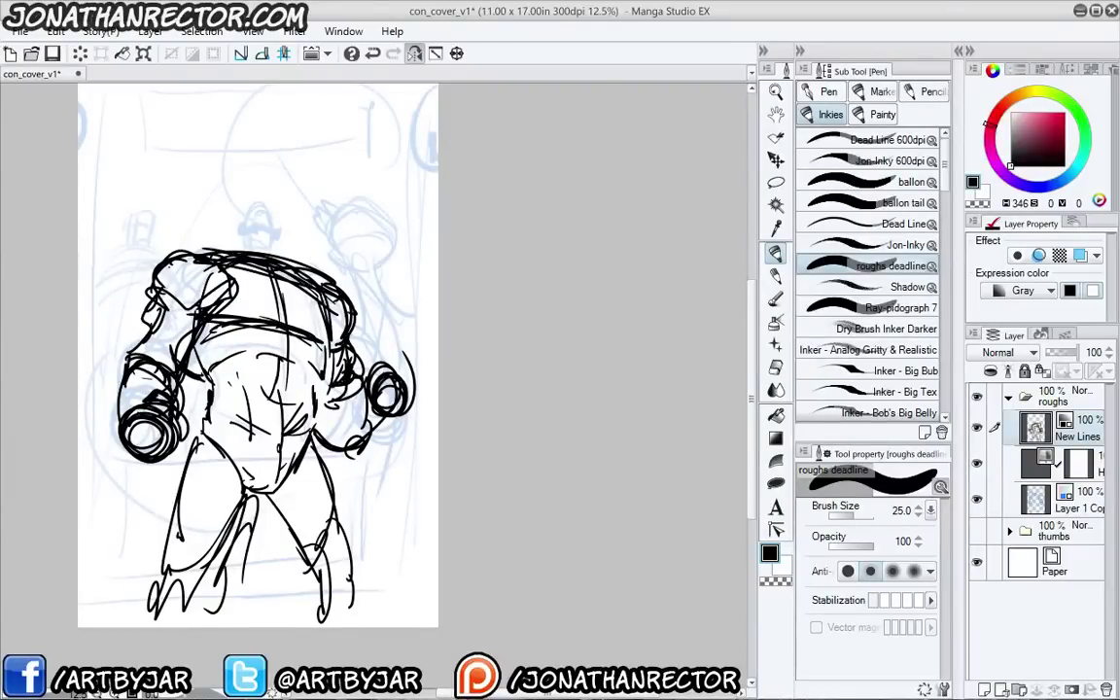
drag(195, 251, 162, 259)
drag(120, 334, 238, 325)
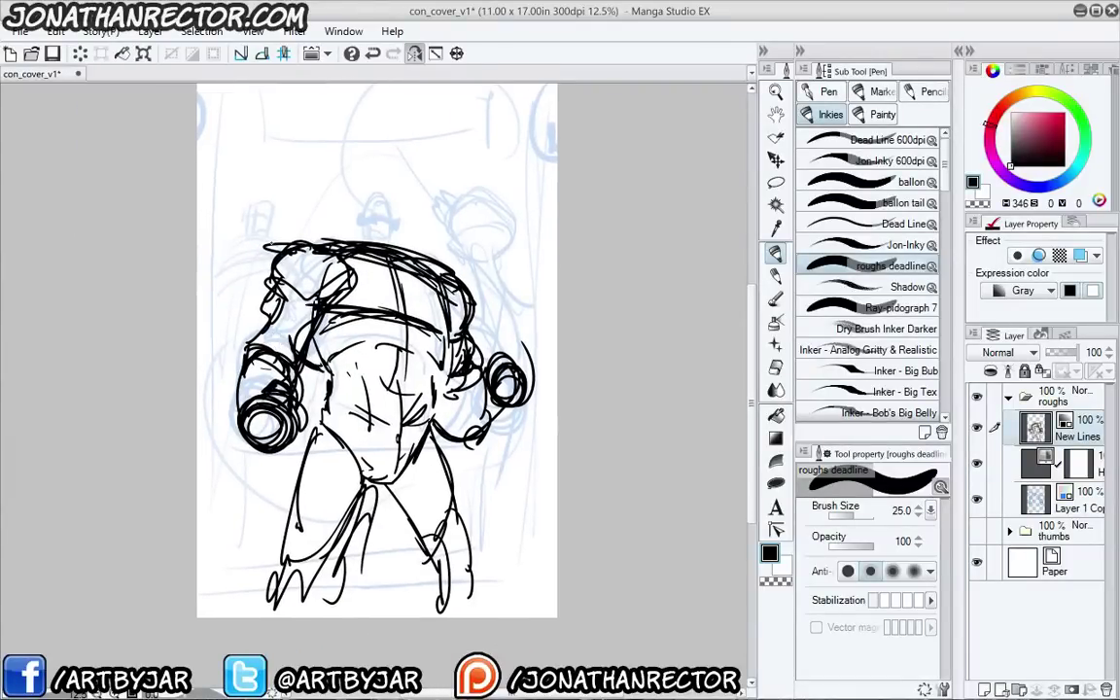
Lasso the larger arm with its fist, shift it outward from the torso, and clear the selection
key(m)
mouse_move(257, 251)
mouse_down()
mouse_move(360, 278)
mouse_move(312, 400)
mouse_move(252, 244)
mouse_up()
click(318, 487)
drag(255, 417, 224, 414)
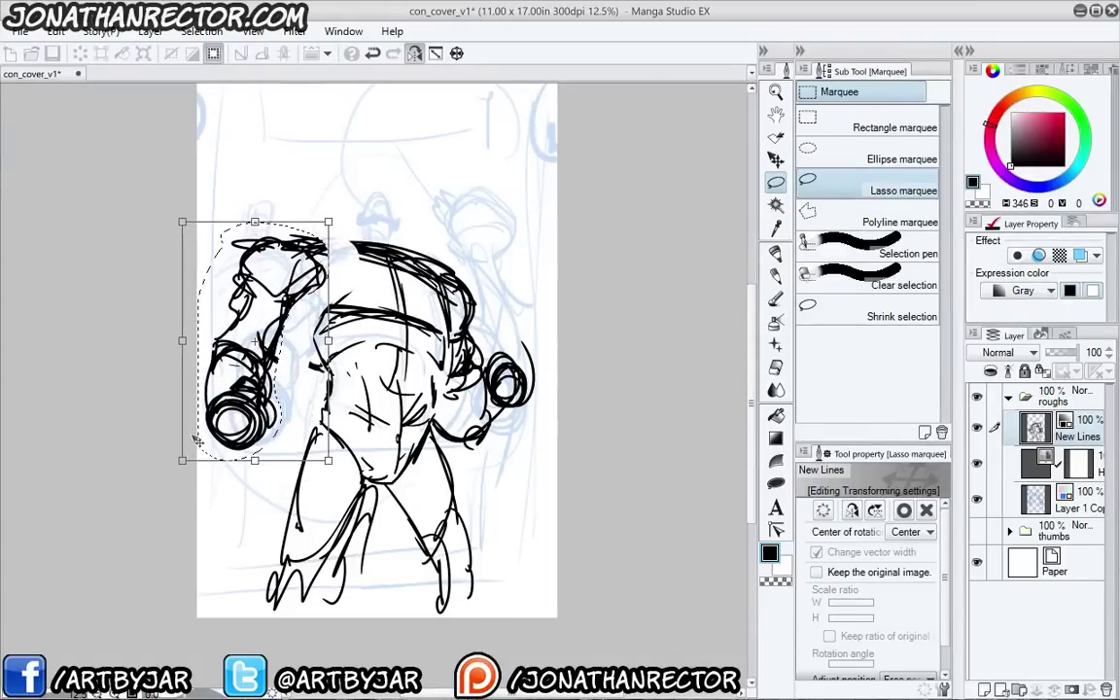
key(Return)
click(166, 484)
Draw strokes with the pen to reconnect the moved arm to the shoulder line and torso side
key(p)
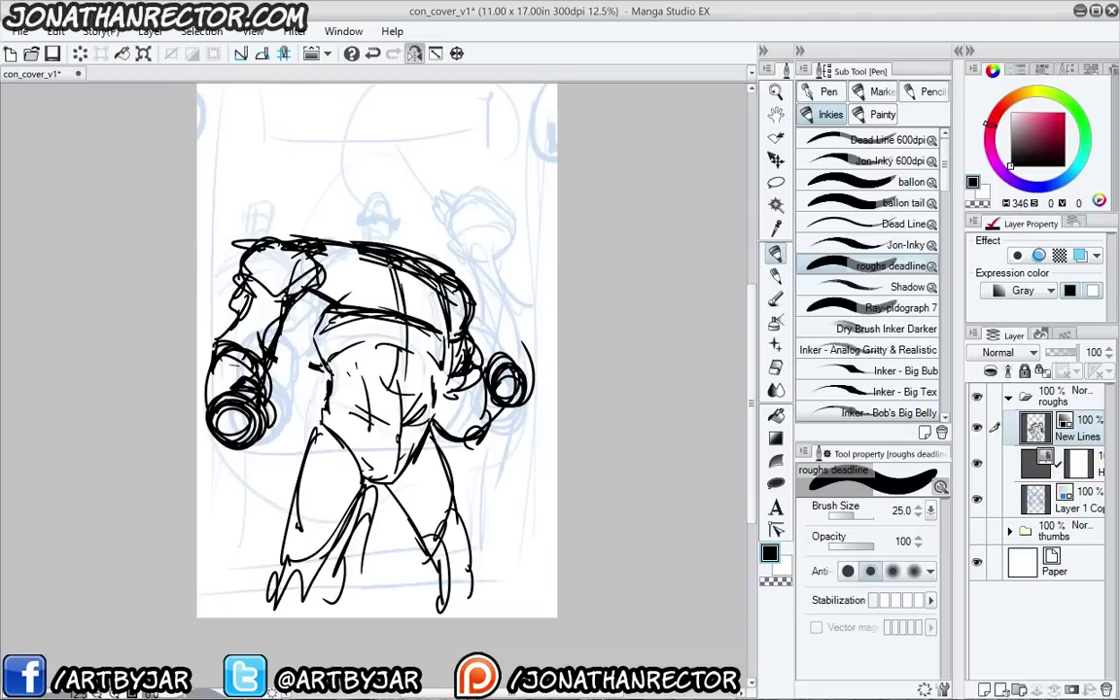
drag(289, 237, 361, 249)
drag(279, 335, 324, 369)
mouse_move(277, 272)
mouse_down()
mouse_move(254, 329)
mouse_move(243, 331)
mouse_move(258, 361)
mouse_move(212, 384)
mouse_up()
Flip the canvas view back and add a thigh line and curved contour lines across the abdomen
click(414, 53)
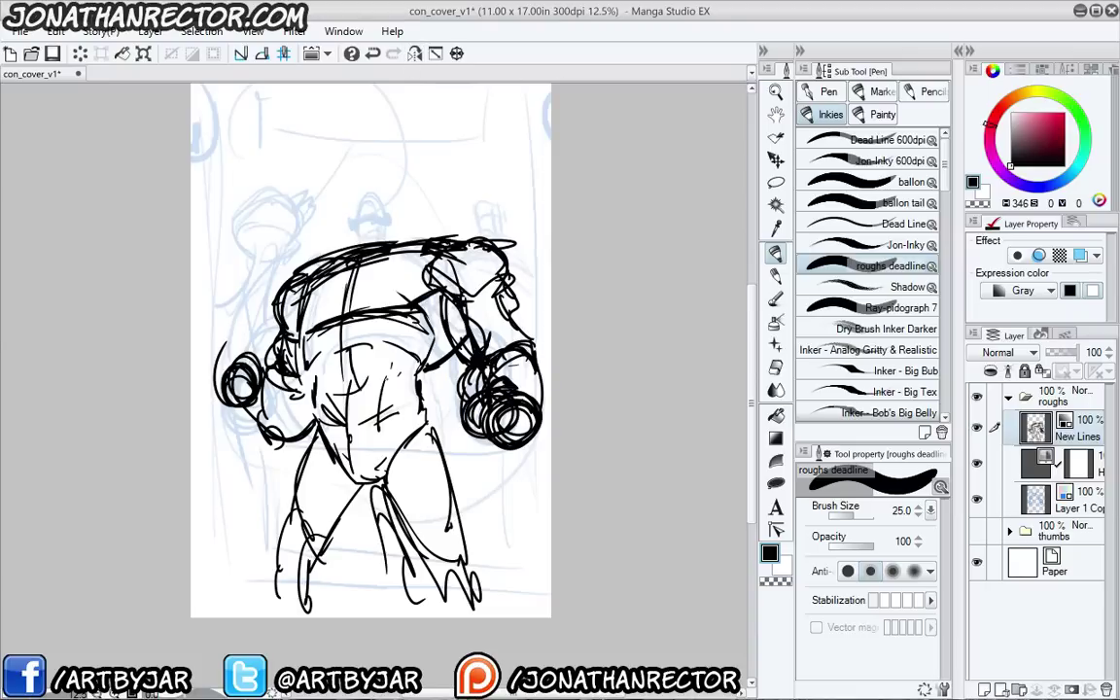
drag(317, 431, 313, 535)
drag(317, 365, 399, 352)
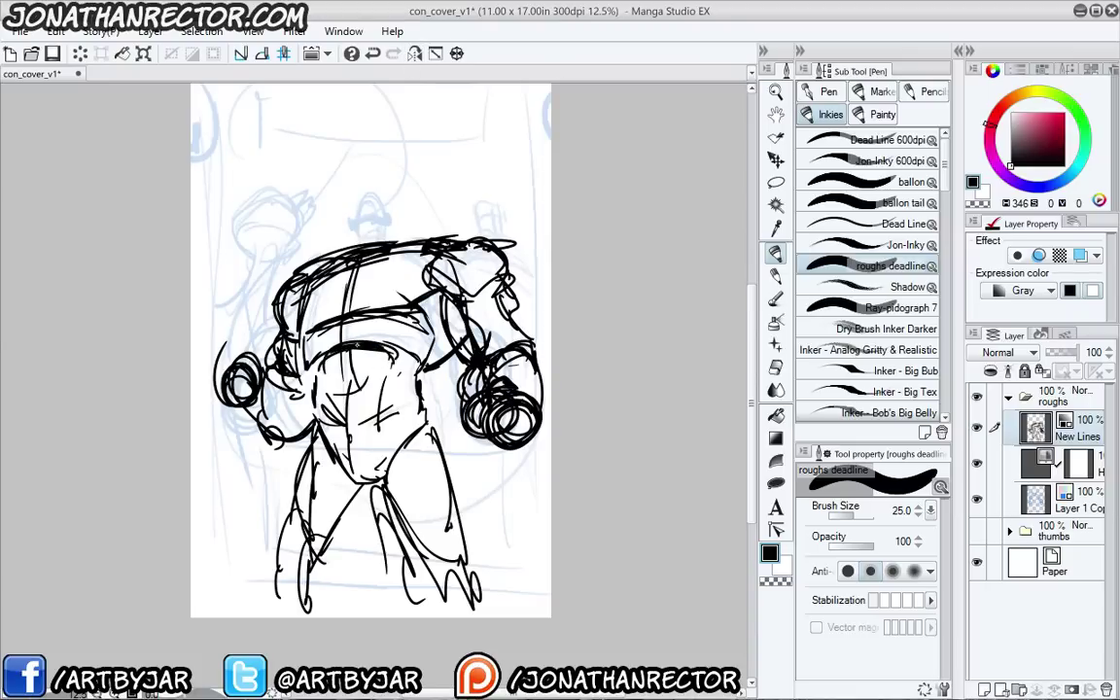
drag(313, 367, 383, 347)
drag(323, 391, 387, 382)
drag(334, 415, 399, 412)
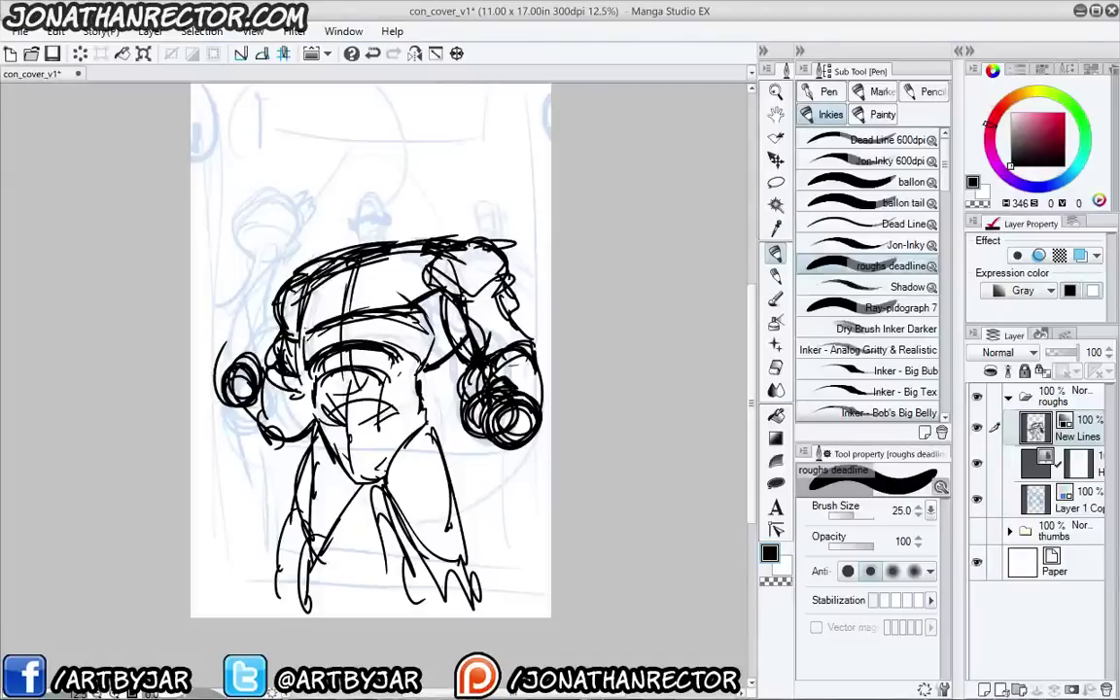
drag(251, 369, 241, 394)
Scale the whole figure on the New Lines layer down slightly and reposition it within the page
key(ctrl+t)
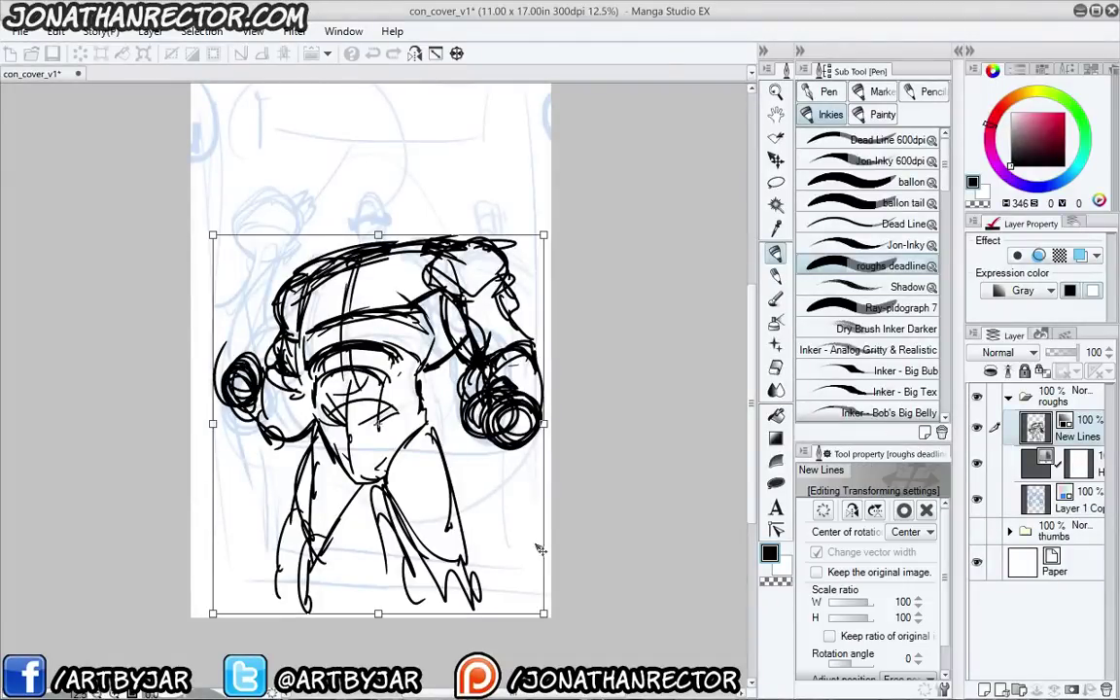
drag(542, 614, 502, 566)
drag(311, 500, 322, 511)
key(Return)
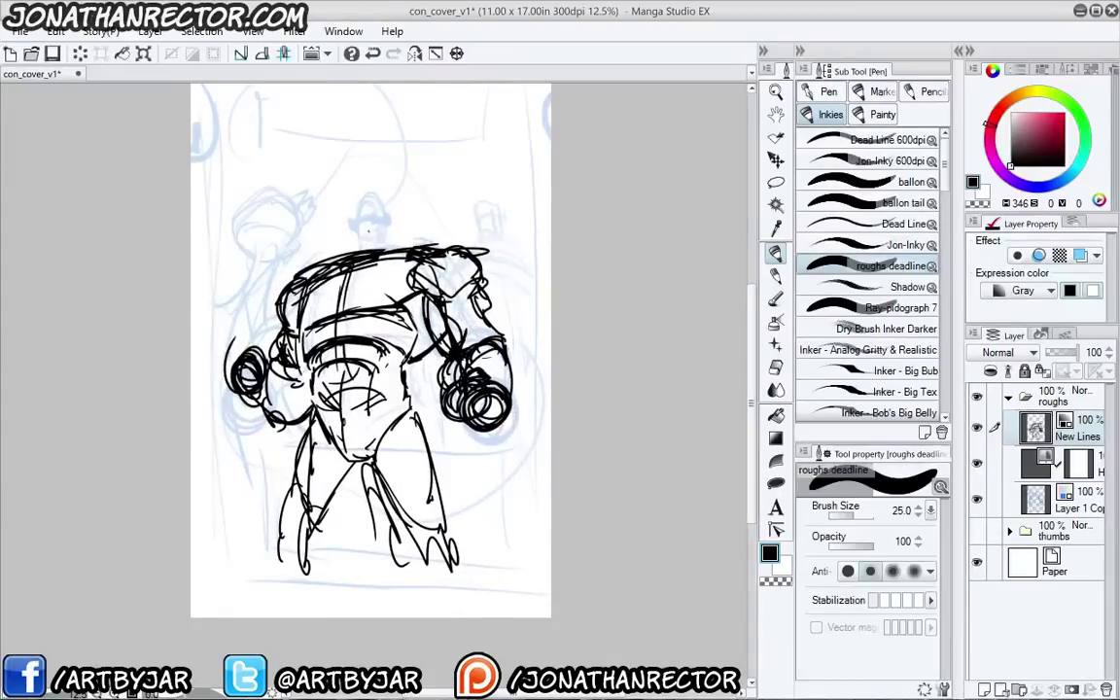
Sketch the head and neck above the shoulders with the pen, and add curved contours to the chest and thigh
key(p)
key(p)
drag(338, 219, 339, 242)
mouse_move(340, 214)
mouse_down()
mouse_move(376, 214)
mouse_move(376, 229)
mouse_move(367, 194)
mouse_up()
mouse_move(375, 202)
mouse_down()
mouse_move(376, 229)
mouse_move(288, 279)
mouse_move(346, 261)
mouse_up()
drag(290, 315, 370, 348)
drag(325, 394, 406, 476)
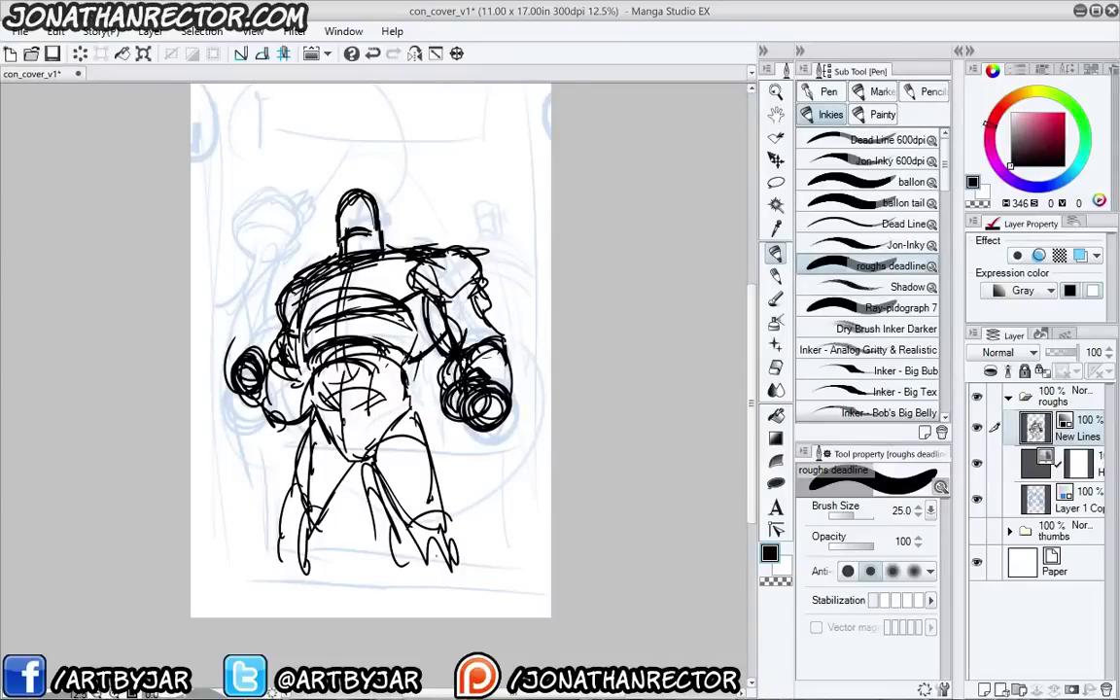
Extend both lower legs toward the page's bottom edge, and add strokes at the waist and around the smaller fist
drag(398, 557, 454, 546)
drag(276, 554, 291, 603)
mouse_move(282, 520)
mouse_down()
mouse_move(288, 601)
mouse_move(309, 579)
mouse_up()
drag(396, 521, 428, 613)
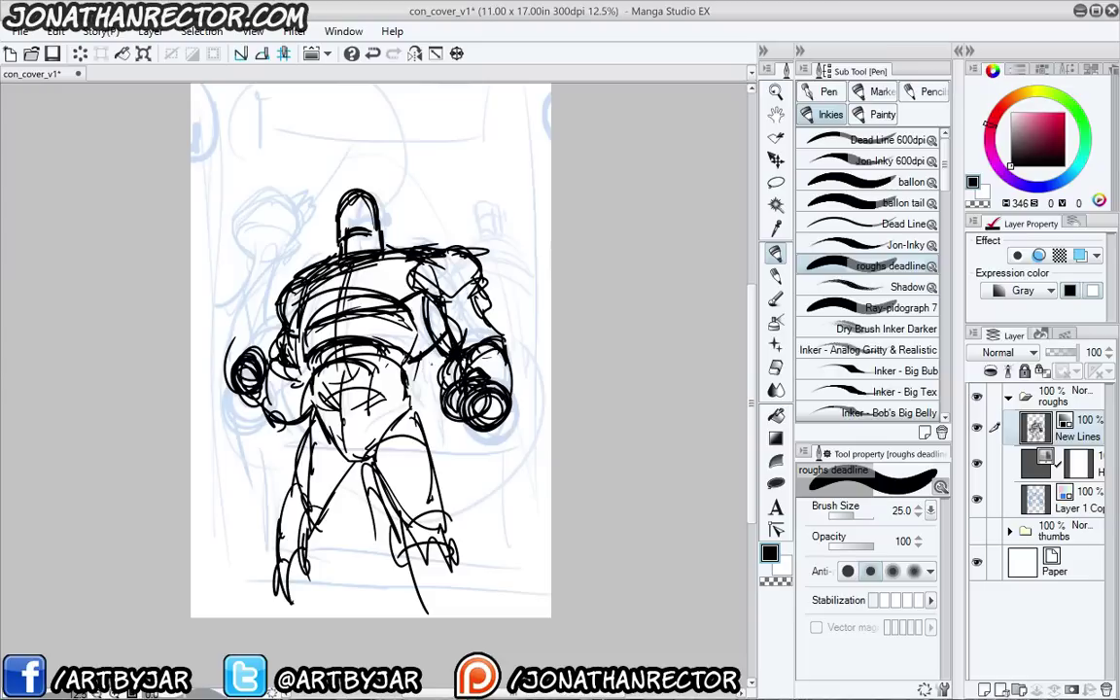
drag(426, 359, 415, 383)
drag(410, 364, 406, 387)
drag(237, 350, 249, 385)
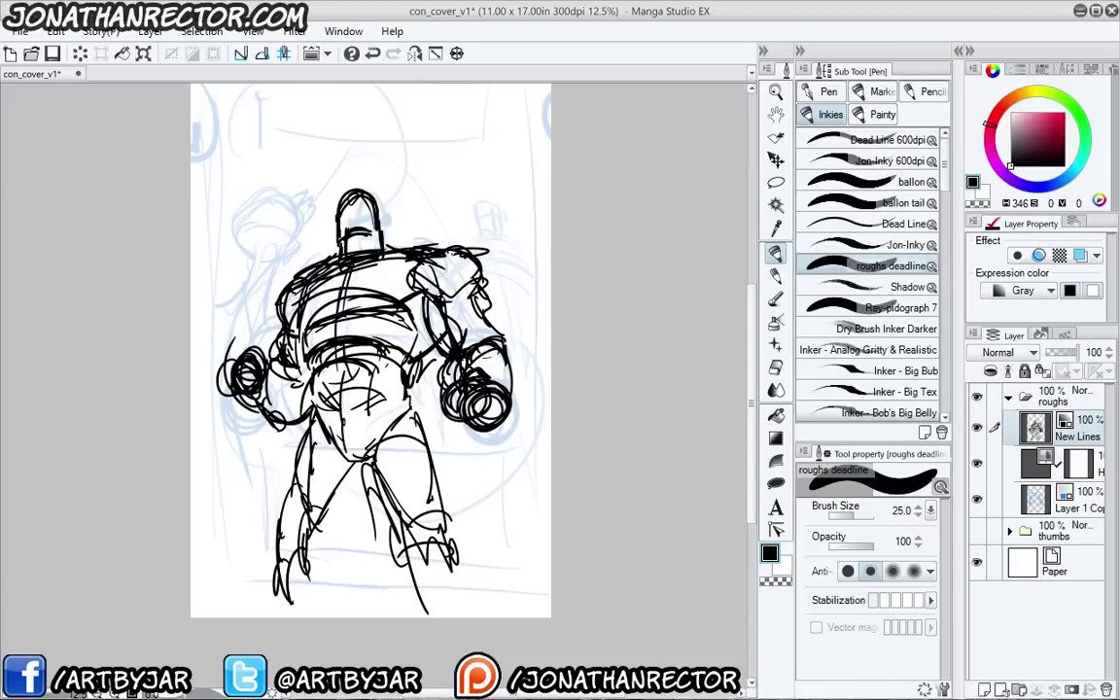
Add a new layer above New Lines, hide New Lines, and set the drawing color to bright red
key(ctrl+shift+n)
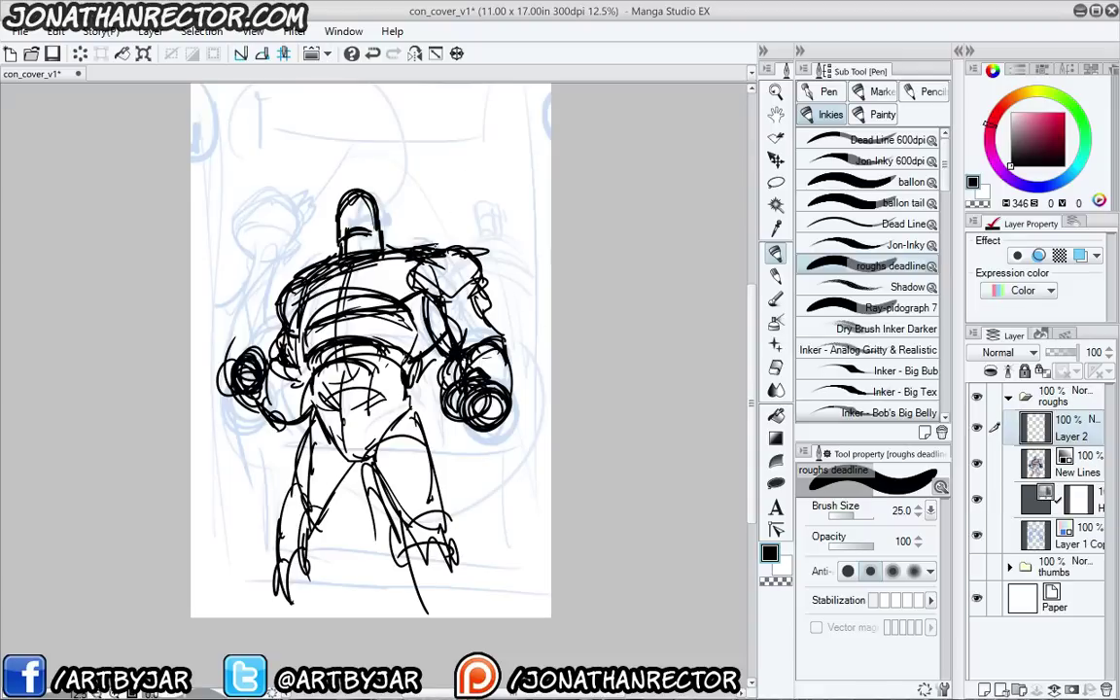
click(977, 465)
click(977, 464)
click(976, 465)
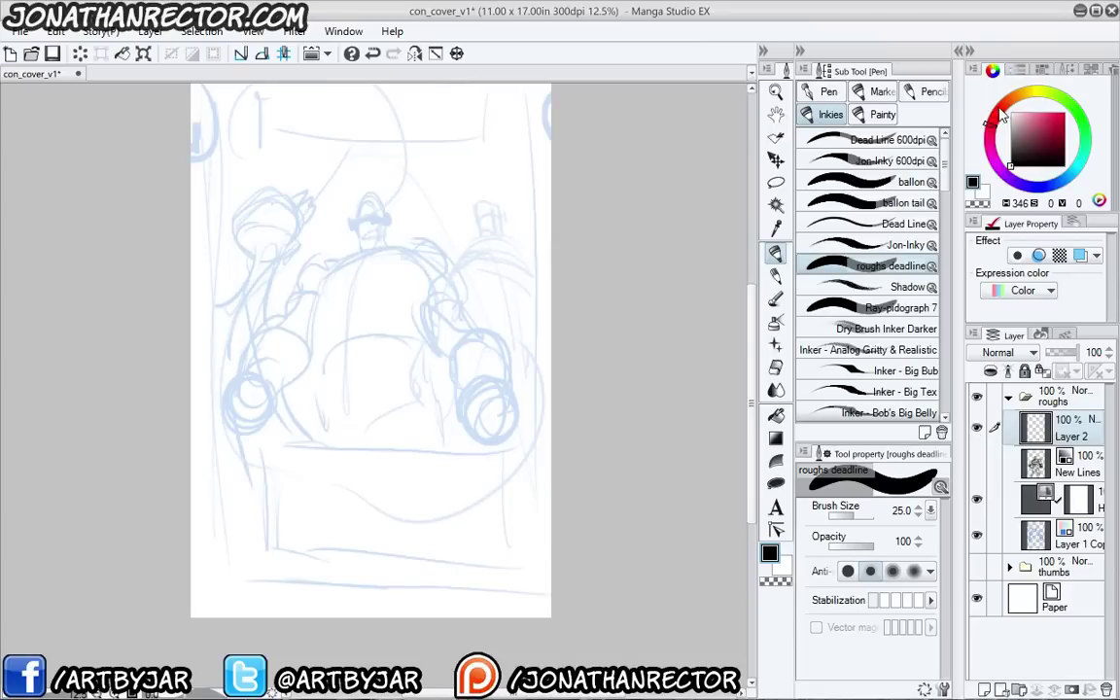
click(1000, 107)
drag(1052, 120, 1067, 110)
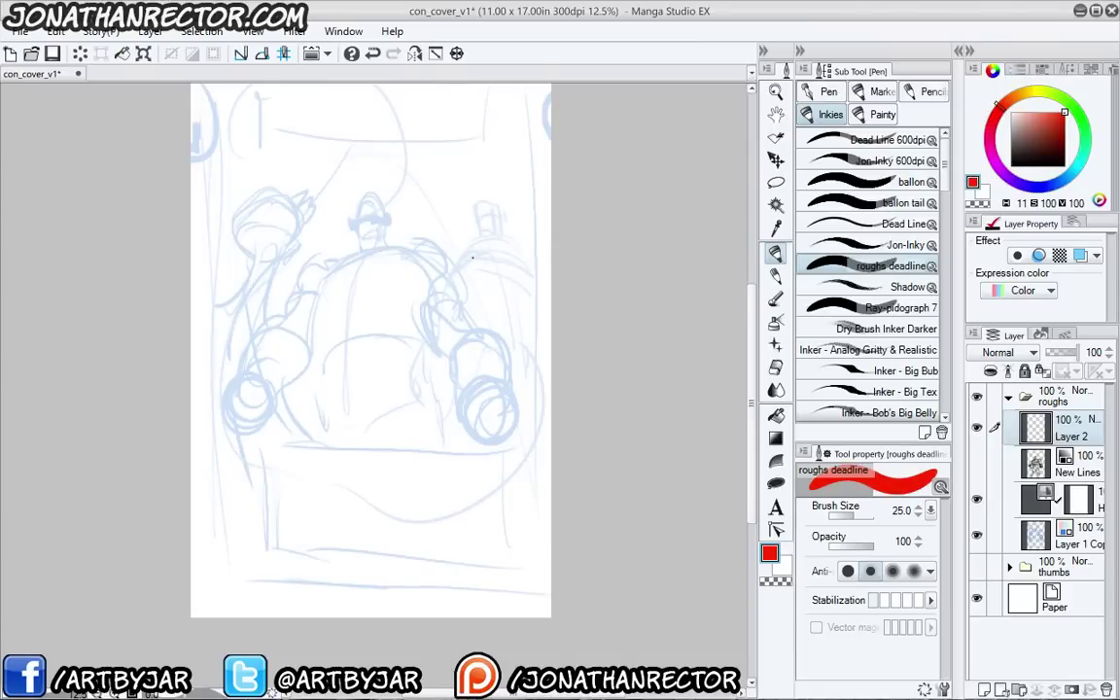
Show the New Lines layer at 14% opacity and make Layer 2 the active layer
click(977, 467)
click(977, 466)
click(977, 466)
click(1069, 466)
click(1050, 353)
drag(1050, 353, 1052, 354)
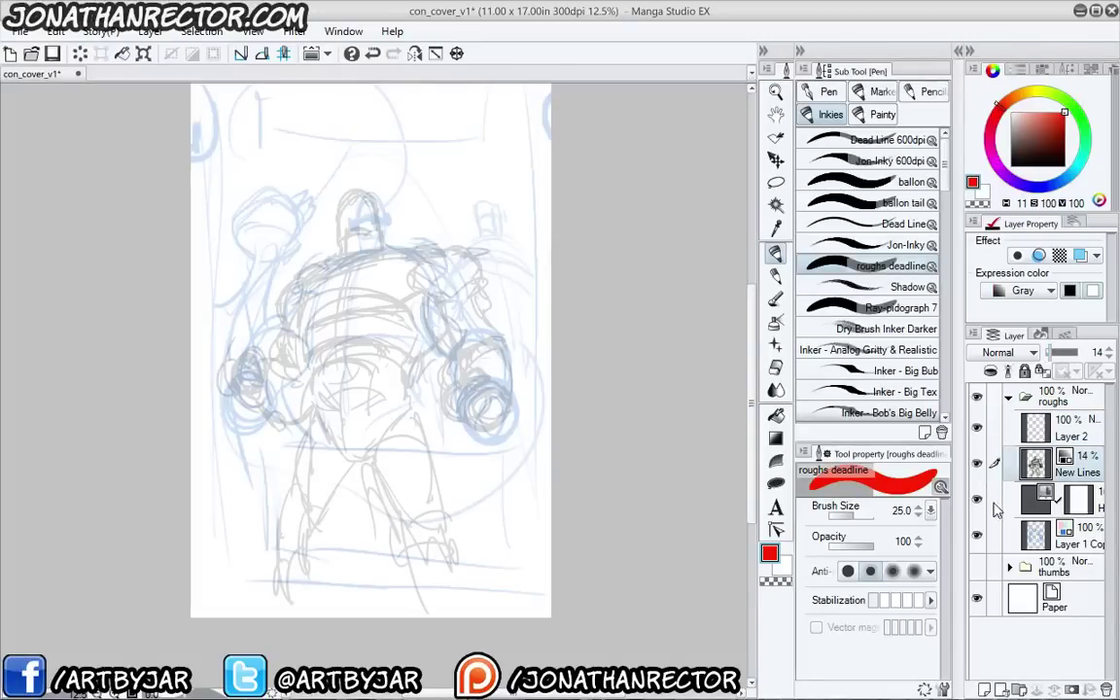
click(1036, 427)
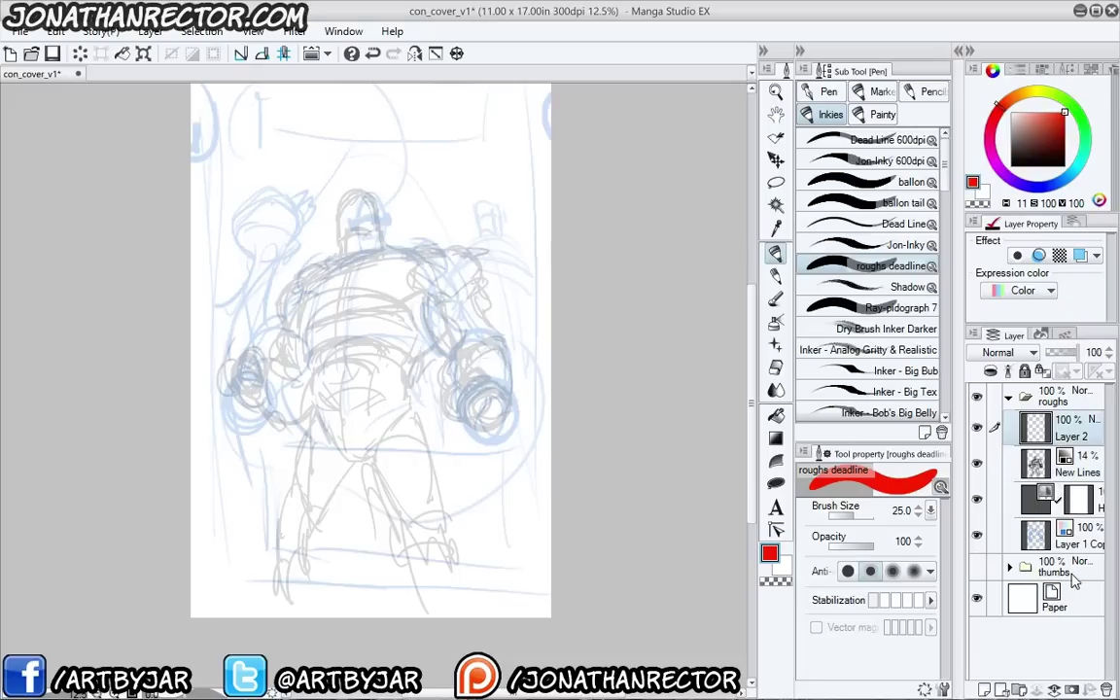
Sketch a second figure's broad torso and shoulders in red, overlapping the first figure's arm on the right side
mouse_move(489, 269)
mouse_down()
mouse_move(502, 301)
mouse_move(446, 279)
mouse_move(536, 299)
mouse_move(434, 280)
mouse_up()
mouse_move(532, 284)
mouse_down()
mouse_move(536, 385)
mouse_move(443, 367)
mouse_up()
drag(513, 360, 420, 372)
mouse_move(426, 362)
mouse_down()
mouse_move(415, 313)
mouse_move(421, 370)
mouse_up()
mouse_move(410, 325)
mouse_down()
mouse_move(448, 259)
mouse_move(474, 251)
mouse_move(418, 234)
mouse_up()
mouse_move(521, 233)
mouse_down()
mouse_move(413, 293)
mouse_move(423, 358)
mouse_up()
mouse_move(534, 280)
mouse_down()
mouse_move(431, 259)
mouse_move(399, 305)
mouse_move(415, 366)
mouse_up()
mouse_move(419, 366)
mouse_down()
mouse_move(493, 226)
mouse_move(538, 247)
mouse_up()
mouse_move(438, 233)
mouse_down()
mouse_move(389, 279)
mouse_move(400, 313)
mouse_up()
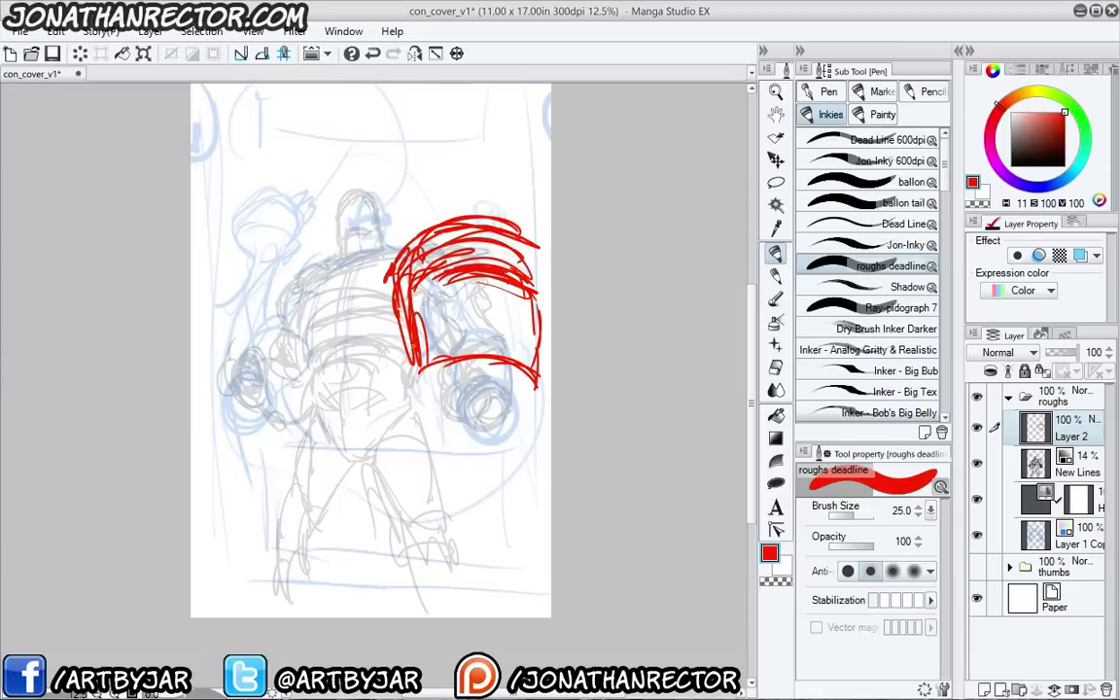
Draw the center line down the red figure's chest with repeated vertical strokes
mouse_move(475, 235)
mouse_down()
mouse_move(488, 352)
mouse_move(483, 330)
mouse_up()
drag(434, 242, 474, 296)
drag(478, 276, 487, 322)
drag(482, 240, 492, 356)
mouse_move(484, 241)
mouse_down()
mouse_move(497, 375)
mouse_move(513, 367)
mouse_up()
Sketch the red figure's pelvis and rough legs reaching toward the page's bottom edge
mouse_move(443, 401)
mouse_down()
mouse_move(525, 401)
mouse_move(499, 421)
mouse_up()
mouse_move(439, 396)
mouse_down()
mouse_move(432, 439)
mouse_move(482, 374)
mouse_move(413, 428)
mouse_move(466, 359)
mouse_move(432, 551)
mouse_up()
drag(417, 446, 369, 618)
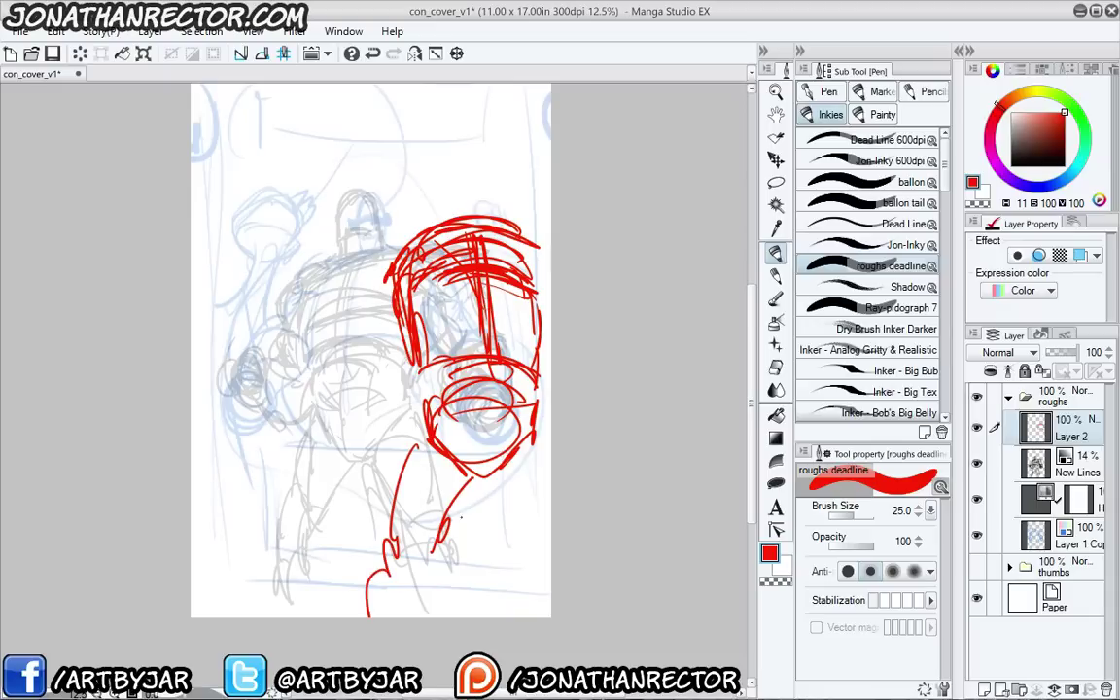
drag(497, 492, 537, 581)
Sketch the red figure's shoulder, upper arm, forearm and hand on the side overlapping the first figure
mouse_move(422, 247)
mouse_down()
mouse_move(358, 302)
mouse_move(374, 334)
mouse_up()
drag(378, 269, 347, 397)
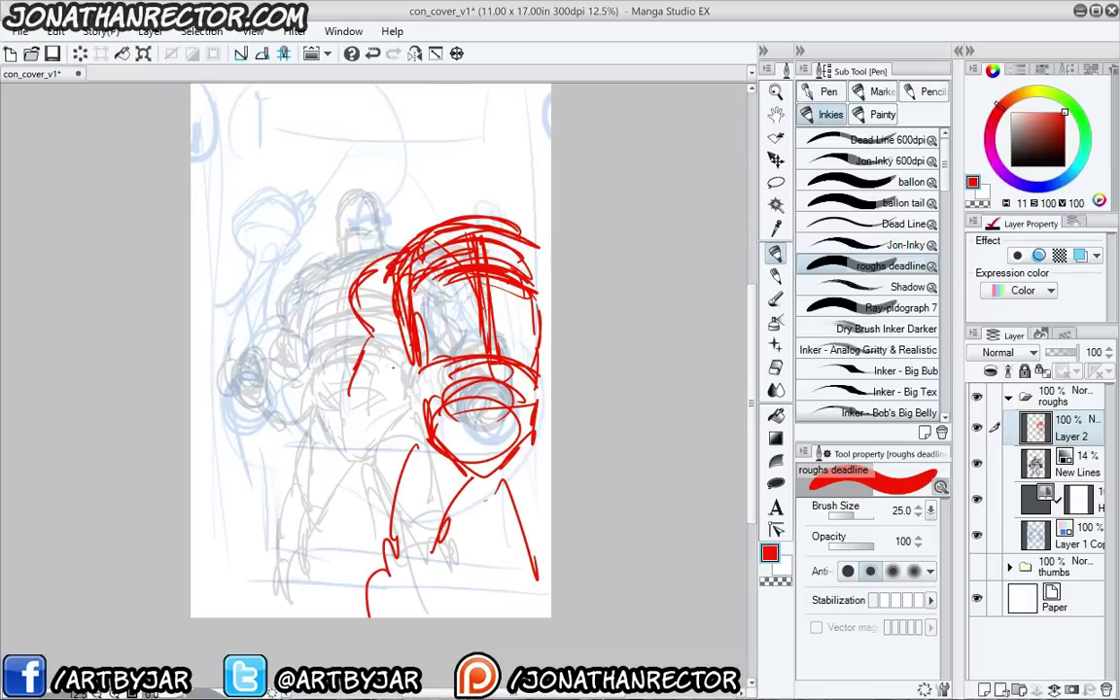
drag(410, 346, 380, 401)
mouse_move(347, 396)
mouse_down()
mouse_move(386, 374)
mouse_move(385, 398)
mouse_up()
mouse_move(358, 416)
mouse_down()
mouse_move(331, 444)
mouse_move(339, 459)
mouse_up()
drag(338, 464, 348, 483)
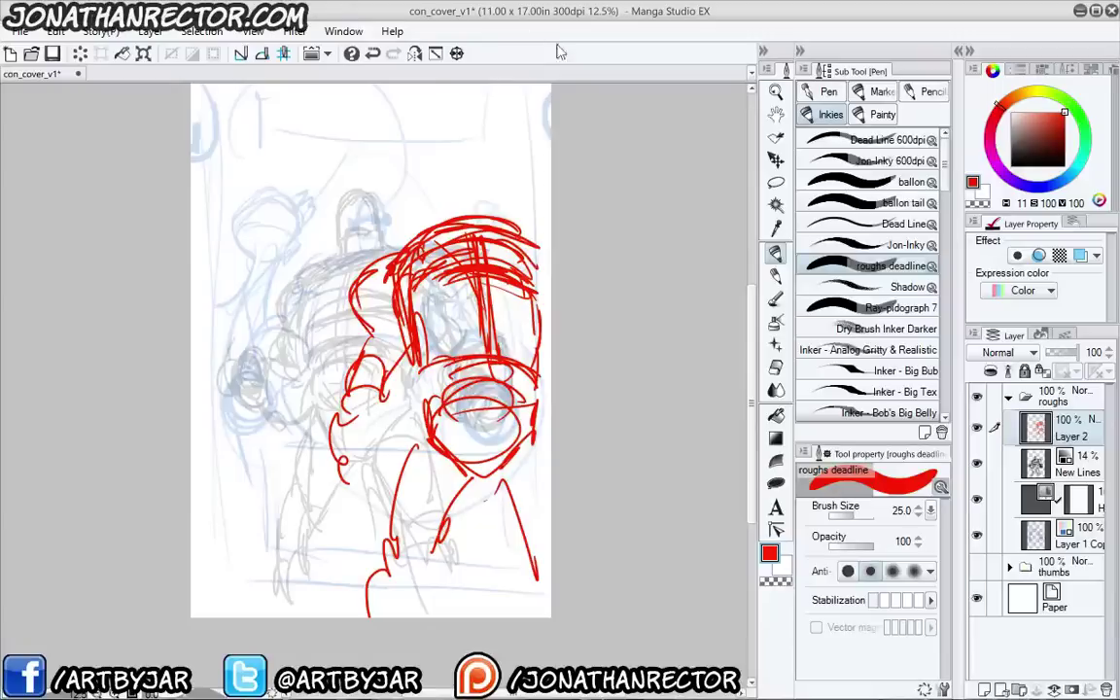
Erase the upper arcs of the red figure's shoulders and redraw a lower shoulder line with the pen
key(e)
drag(525, 233, 422, 236)
key(p)
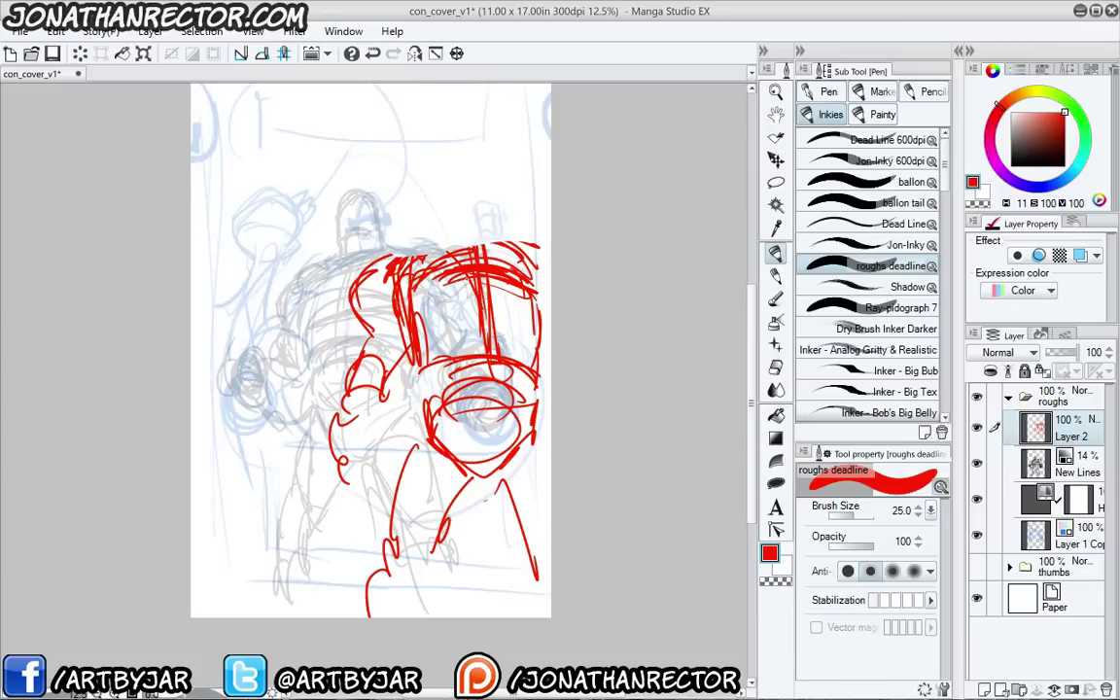
mouse_move(401, 272)
mouse_down()
mouse_move(471, 247)
mouse_move(500, 255)
mouse_up()
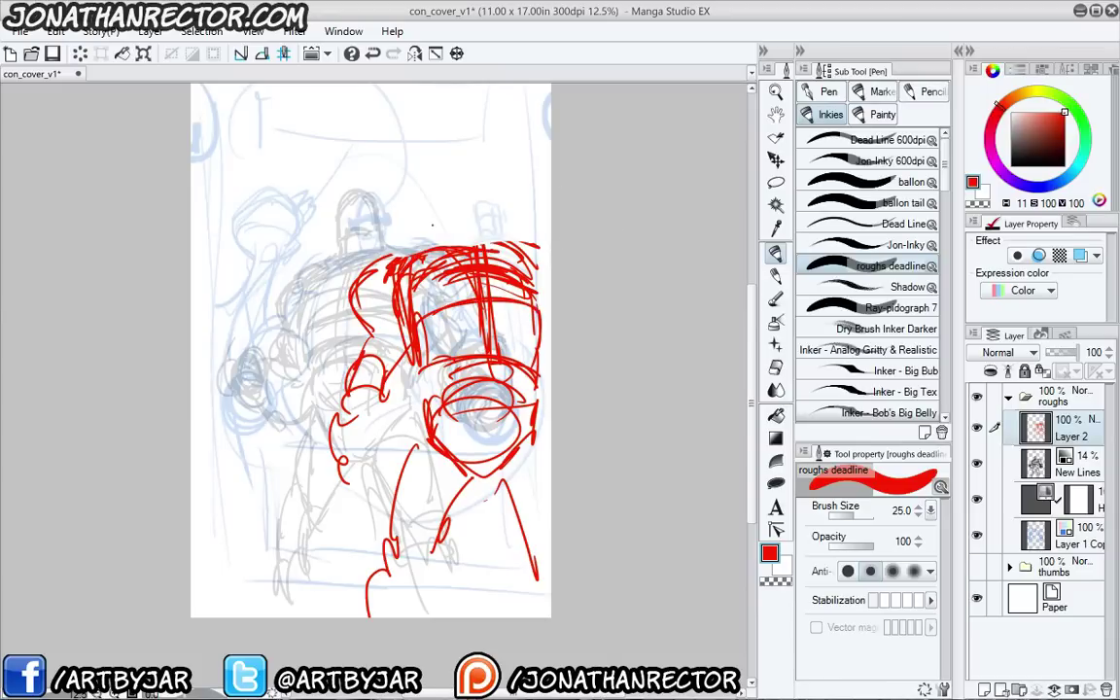
Sketch the red figure's neck and head outline above the shoulders
drag(434, 243, 435, 260)
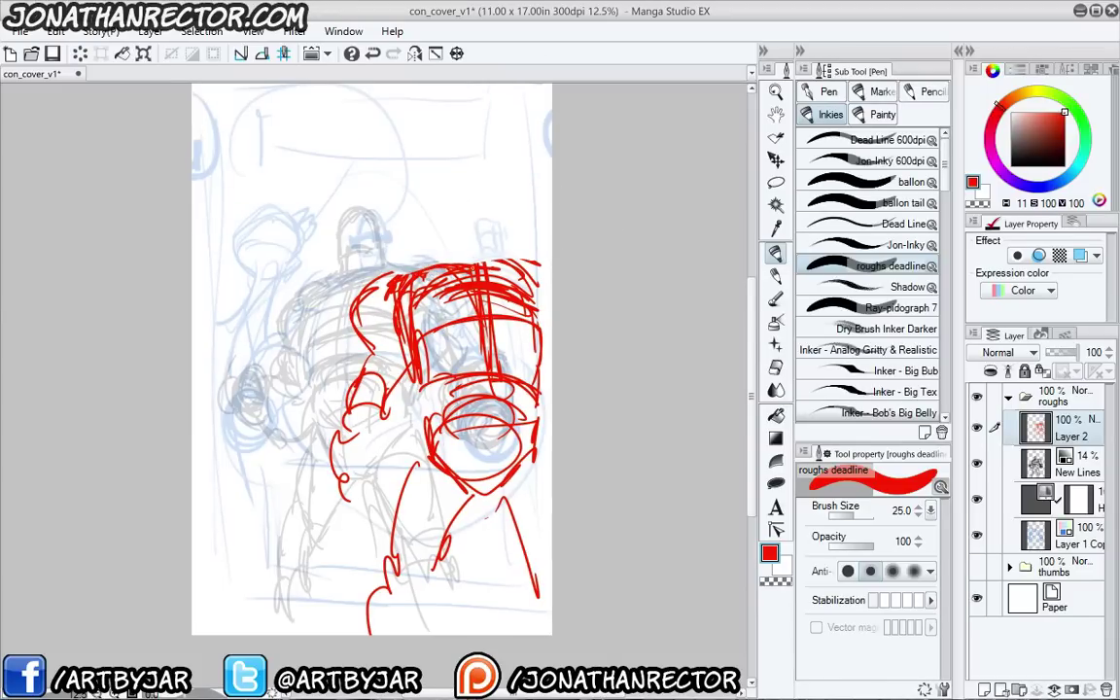
drag(471, 254, 473, 271)
mouse_move(498, 200)
mouse_down()
mouse_move(497, 243)
mouse_move(458, 240)
mouse_up()
drag(455, 236, 489, 194)
mouse_move(456, 209)
mouse_down()
mouse_move(494, 201)
mouse_move(498, 220)
mouse_up()
drag(499, 228, 497, 236)
mouse_move(500, 244)
mouse_down()
mouse_move(507, 262)
mouse_move(450, 263)
mouse_up()
drag(450, 248, 437, 268)
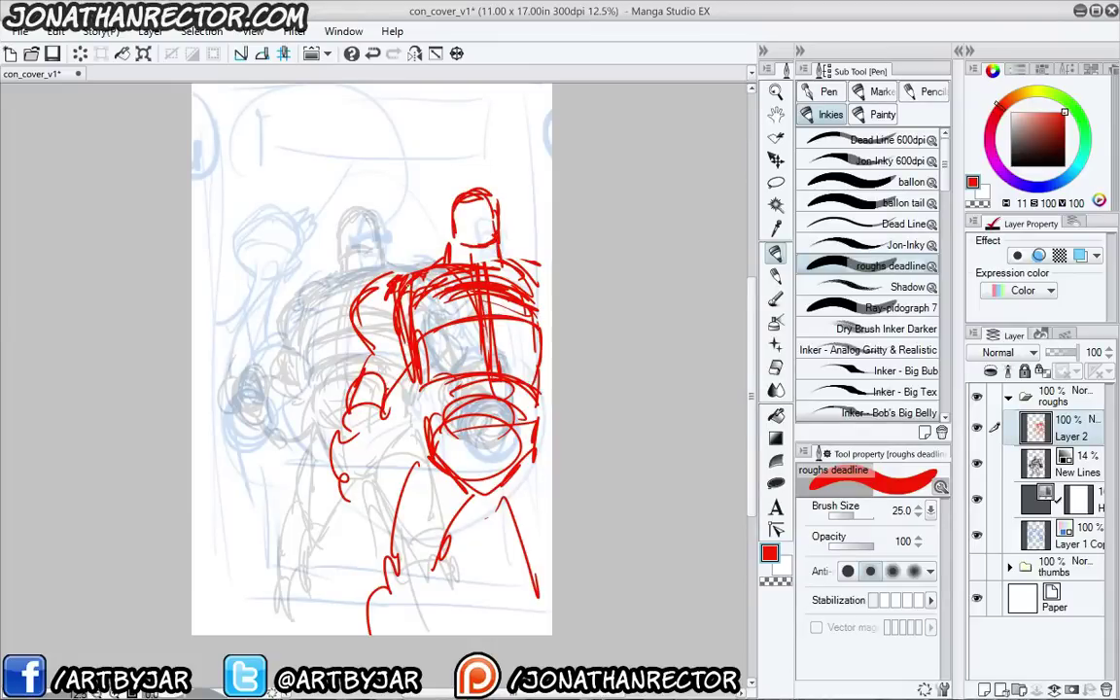
Add facial guide lines and mask details inside the red figure's head
drag(479, 226, 481, 240)
drag(479, 196, 480, 243)
drag(480, 196, 477, 216)
drag(484, 218, 492, 218)
drag(457, 211, 455, 254)
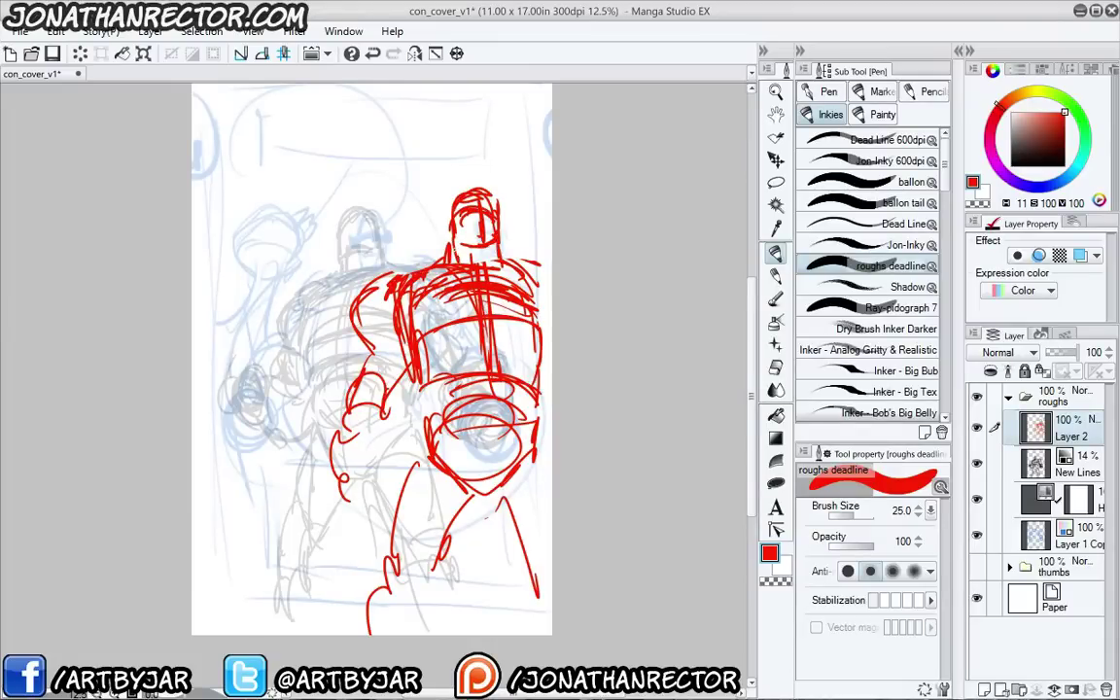
Scribble a round shape on the red figure's chest and draw large sweeping composition curves around the figures and page
mouse_move(379, 306)
mouse_down()
mouse_move(385, 286)
mouse_move(387, 348)
mouse_move(415, 336)
mouse_up()
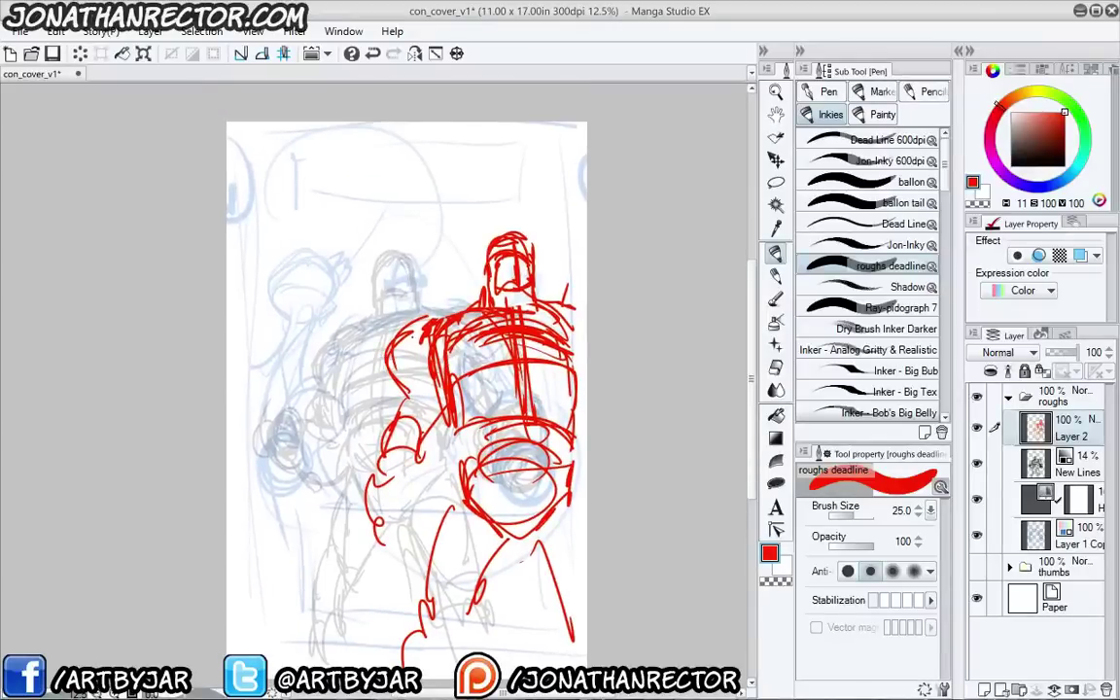
mouse_move(533, 351)
mouse_down()
mouse_move(563, 350)
mouse_move(535, 345)
mouse_move(562, 366)
mouse_move(525, 375)
mouse_move(500, 354)
mouse_move(568, 342)
mouse_move(514, 339)
mouse_move(541, 450)
mouse_move(339, 655)
mouse_up()
drag(289, 175, 302, 162)
mouse_move(294, 177)
mouse_down()
mouse_move(327, 137)
mouse_move(395, 166)
mouse_move(285, 413)
mouse_up()
mouse_move(267, 523)
mouse_down()
mouse_move(496, 568)
mouse_move(498, 514)
mouse_up()
drag(444, 615, 564, 373)
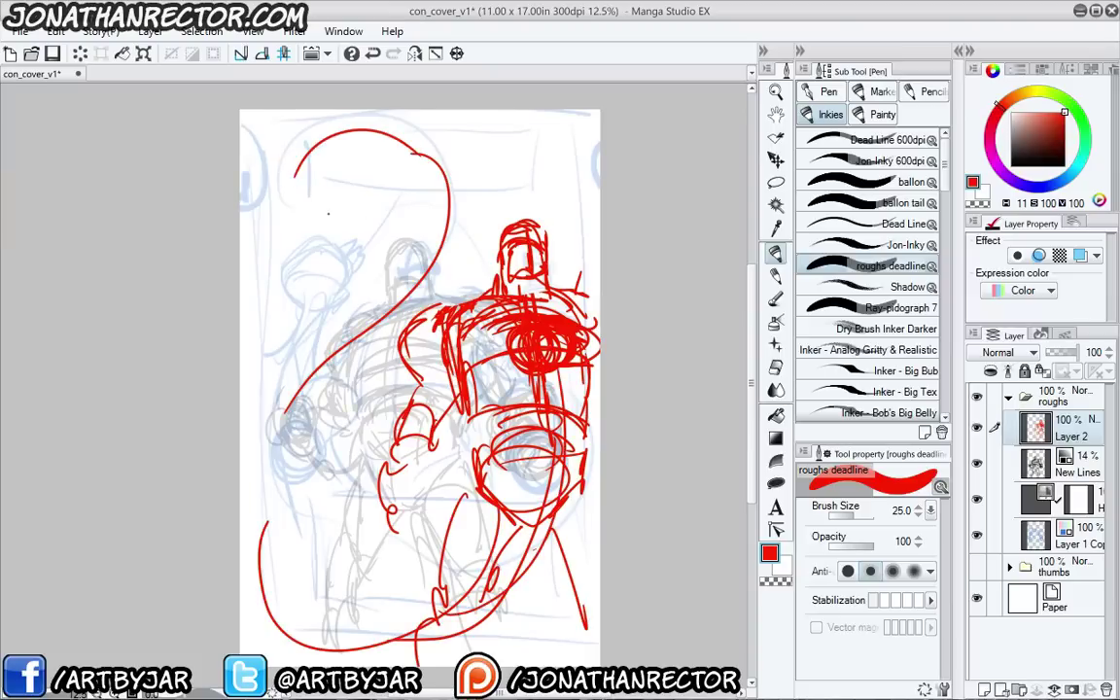
drag(407, 131, 469, 131)
drag(579, 194, 552, 294)
mouse_move(333, 393)
mouse_down()
mouse_move(285, 449)
mouse_move(341, 646)
mouse_up()
drag(331, 604, 454, 558)
mouse_move(378, 436)
mouse_down()
mouse_move(373, 428)
mouse_move(362, 457)
mouse_up()
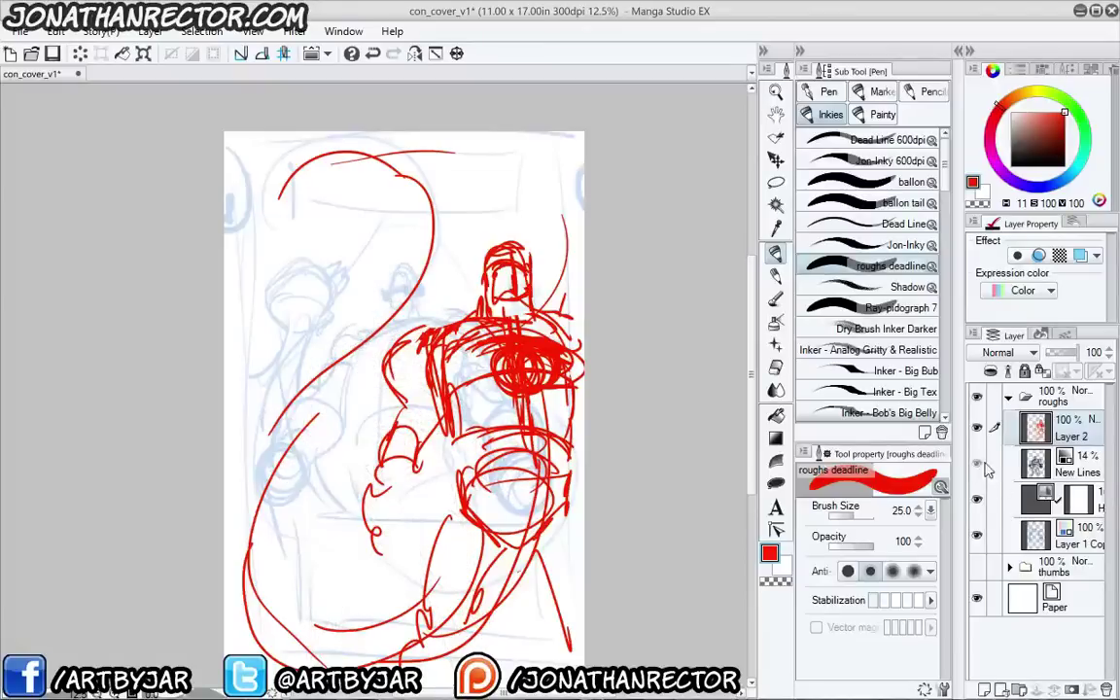
Set the New Lines layer's opacity to 100% and hide the blue Layer 1 Copy layer
click(1076, 465)
drag(1051, 353, 1109, 379)
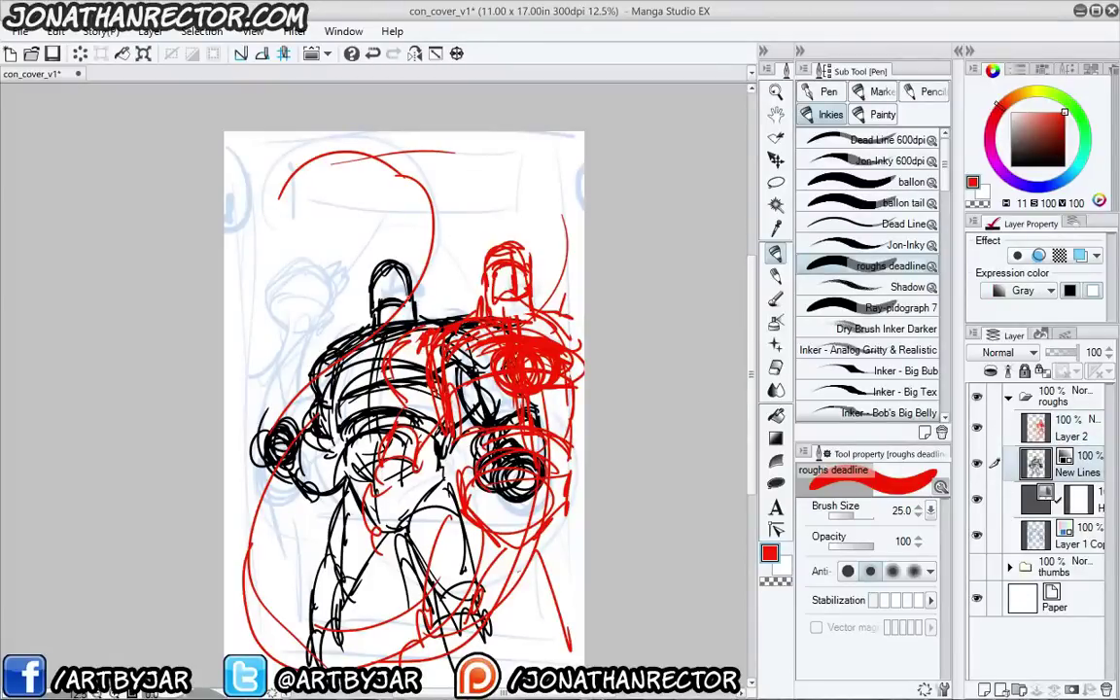
click(976, 535)
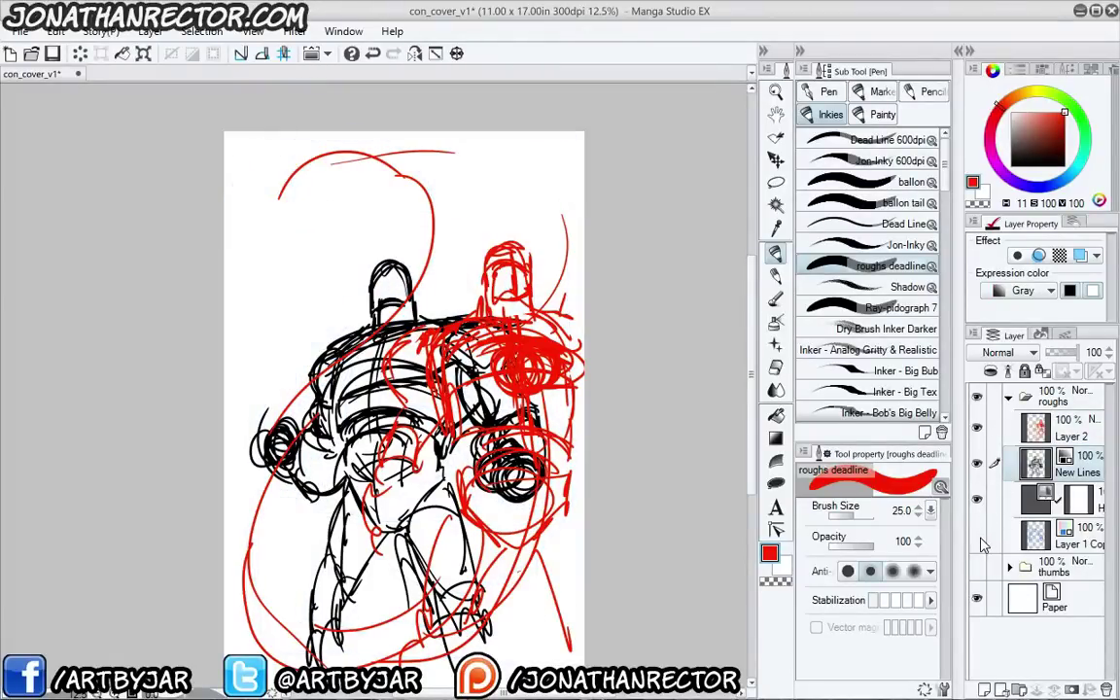
Make Layer 2 the active layer and save the cover file
drag(330, 389, 321, 341)
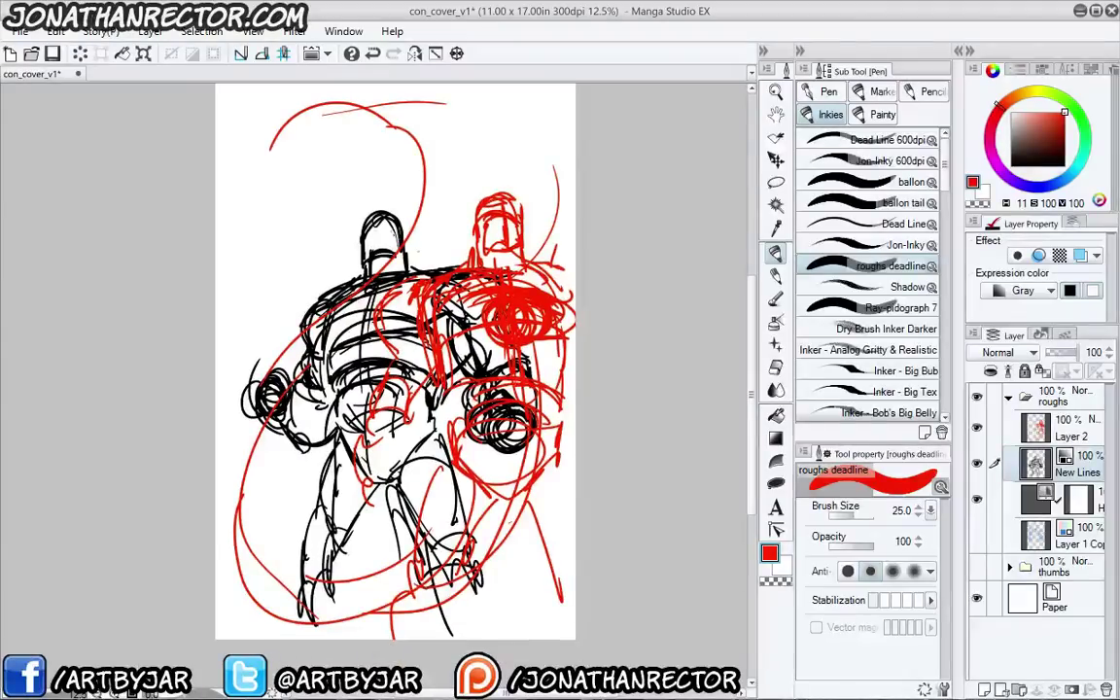
click(1067, 430)
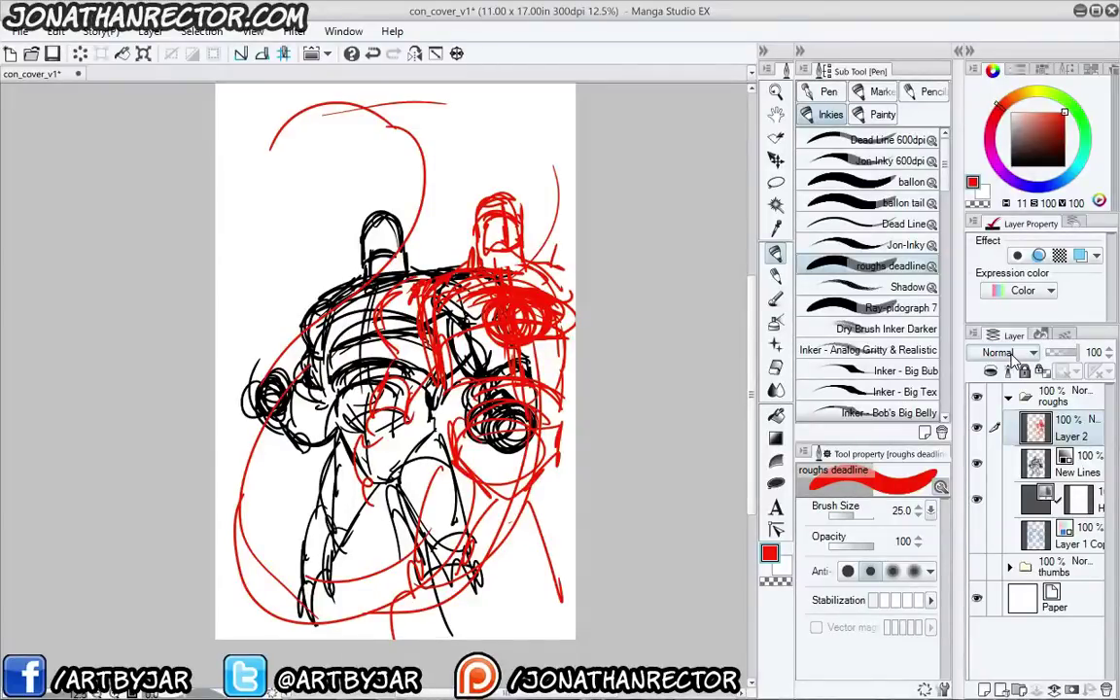
key(ctrl+s)
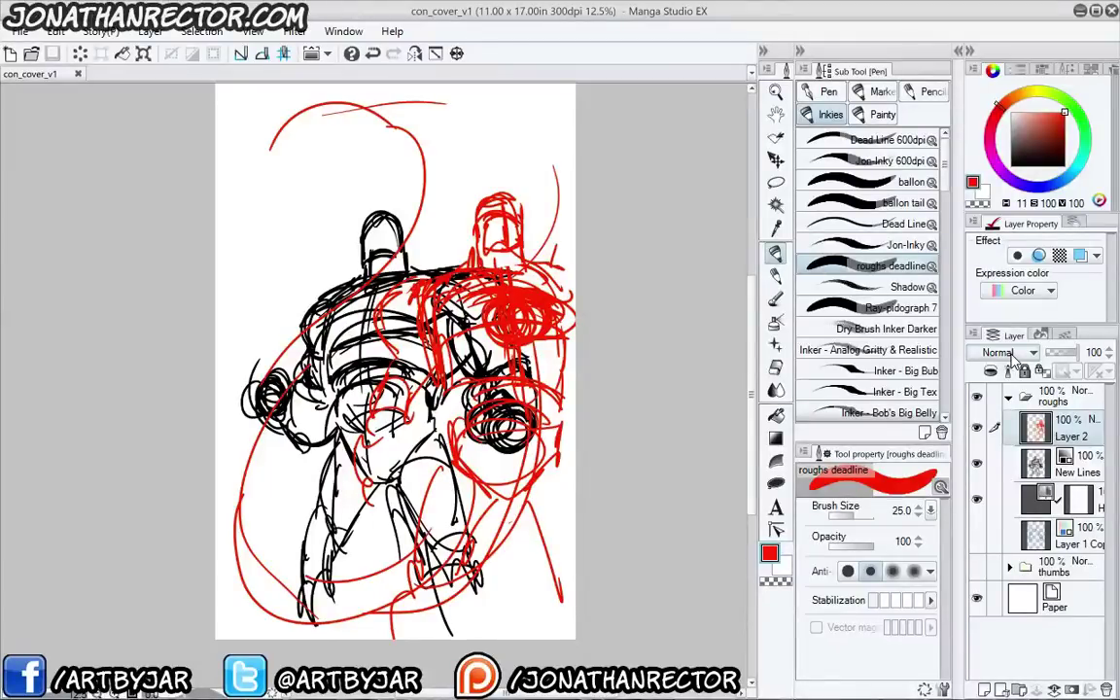
Sketch a small red page rectangle in the cover's blank upper-left area and label its sides 11 and 17
drag(328, 230, 427, 365)
scroll(369, 218, up, 3)
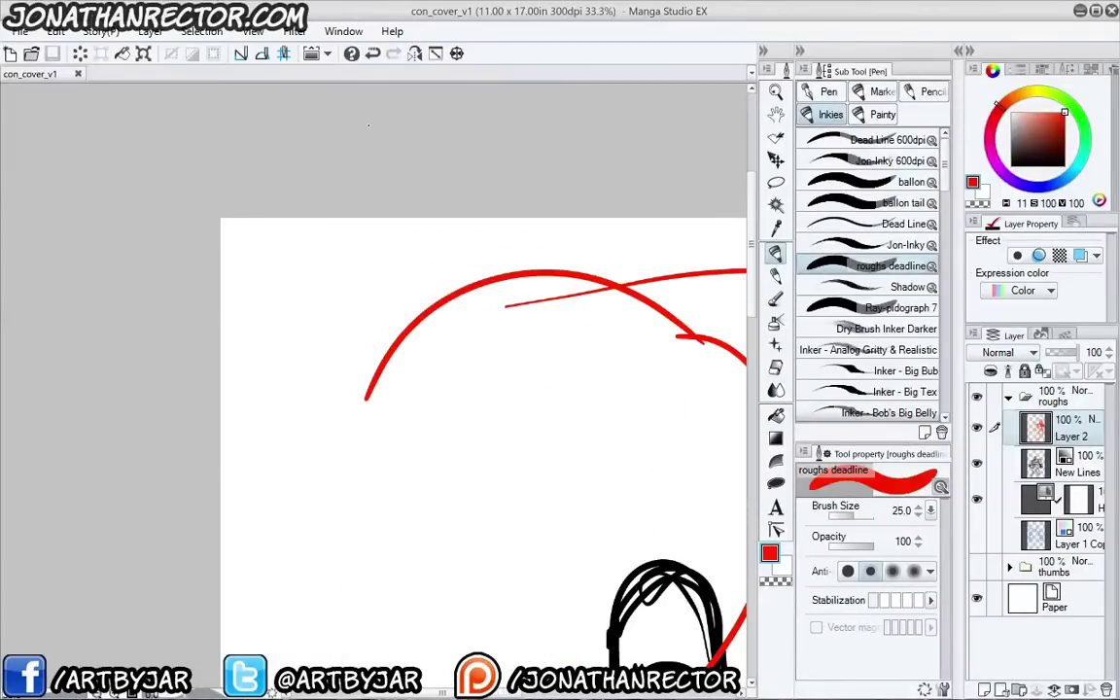
drag(485, 387, 520, 244)
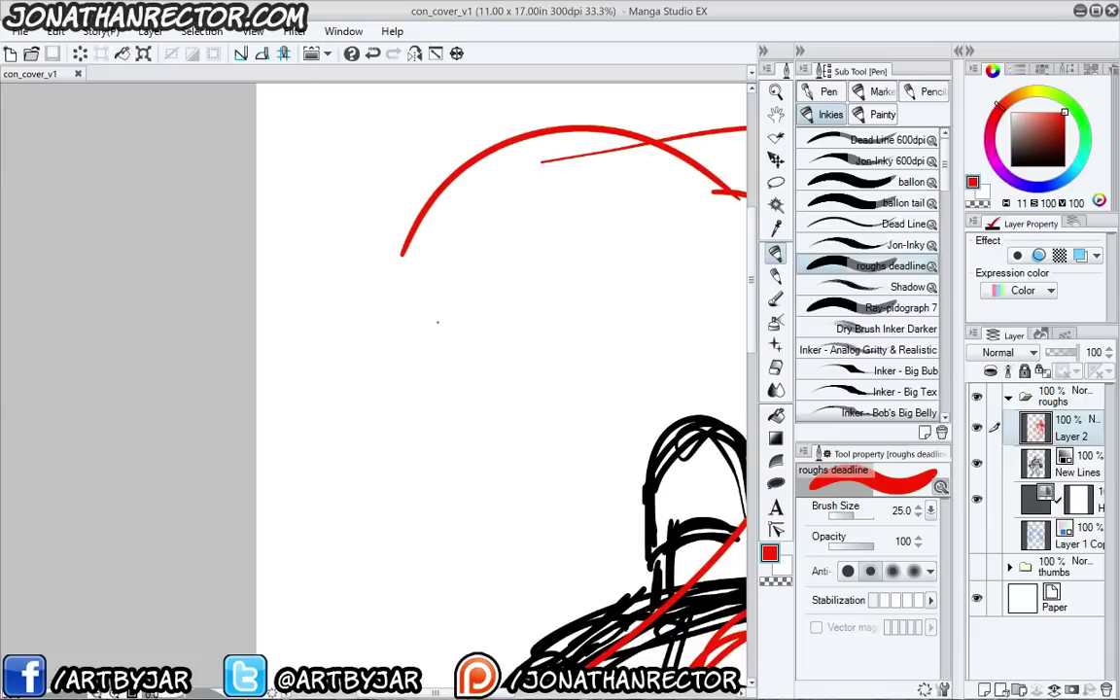
mouse_move(447, 296)
mouse_down()
mouse_move(445, 429)
mouse_move(417, 447)
mouse_move(419, 291)
mouse_move(357, 294)
mouse_move(342, 443)
mouse_up()
mouse_move(380, 250)
mouse_down()
mouse_move(381, 284)
mouse_move(400, 283)
mouse_up()
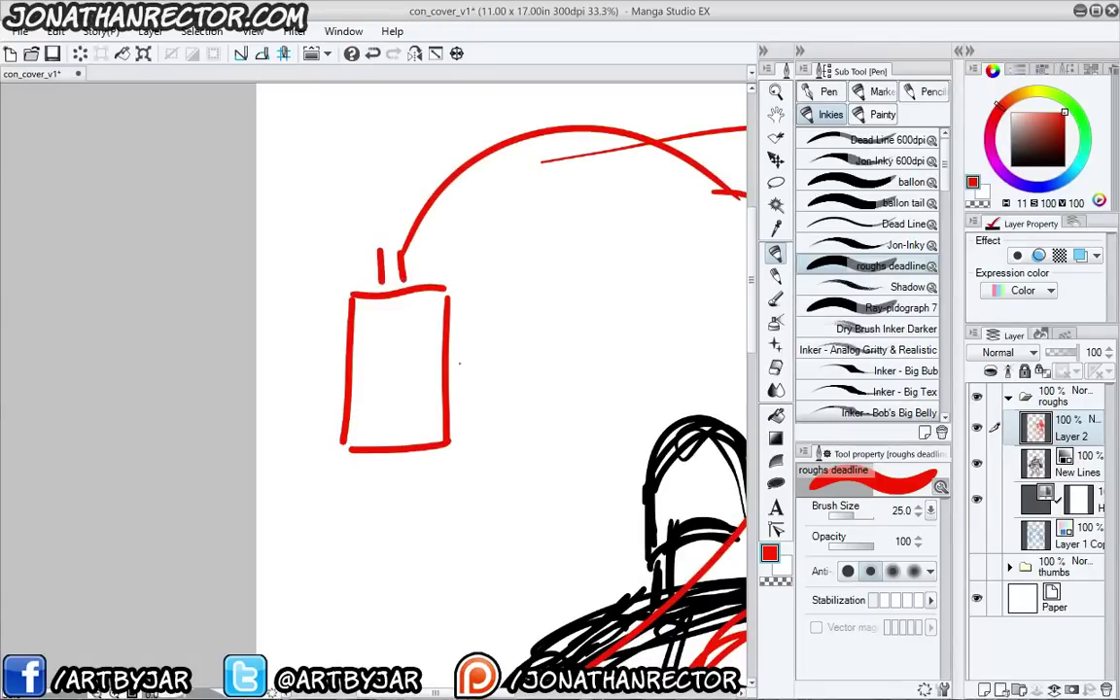
mouse_move(457, 346)
mouse_down()
mouse_move(457, 381)
mouse_move(481, 381)
mouse_up()
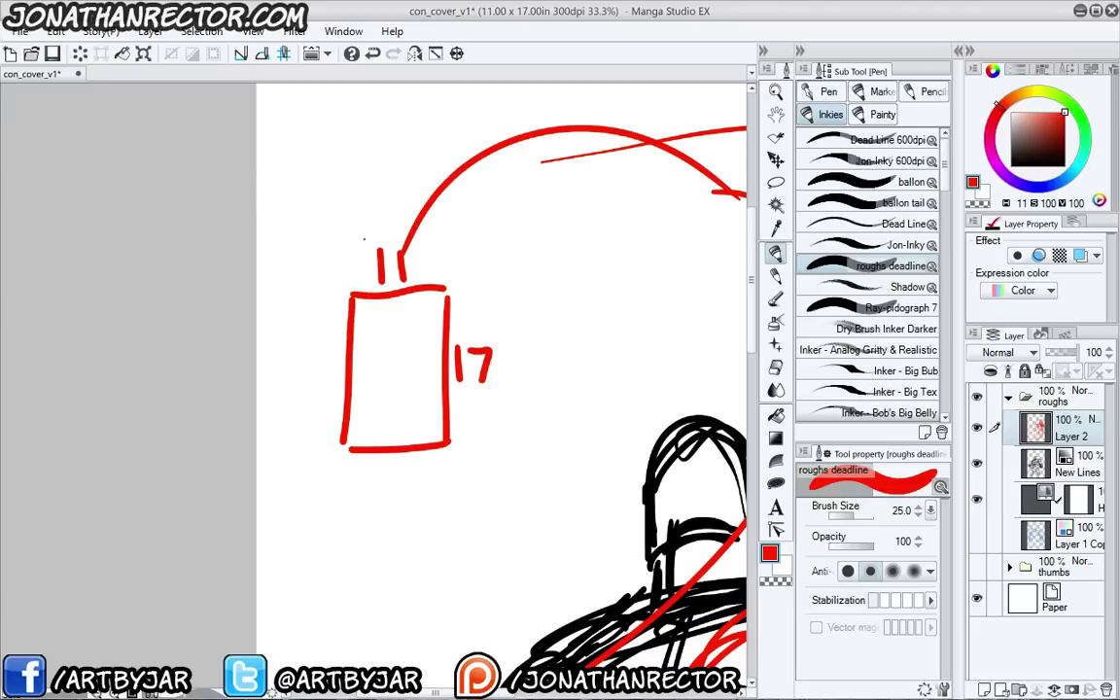
Mark a dotted line across the middle of the small page rectangle and draw over it with a solid red line
click(436, 366)
click(415, 366)
click(399, 365)
click(385, 365)
click(371, 365)
click(358, 366)
mouse_move(336, 461)
mouse_down()
mouse_move(351, 364)
mouse_move(345, 419)
mouse_up()
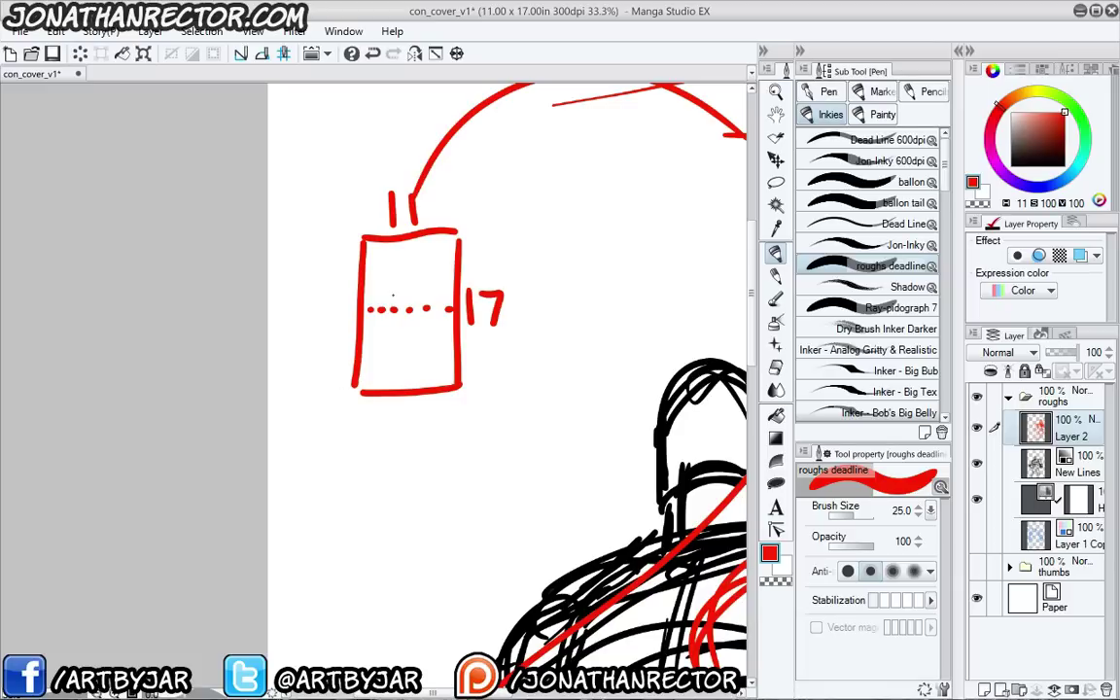
mouse_move(392, 314)
mouse_down()
mouse_move(355, 320)
mouse_move(363, 289)
mouse_up()
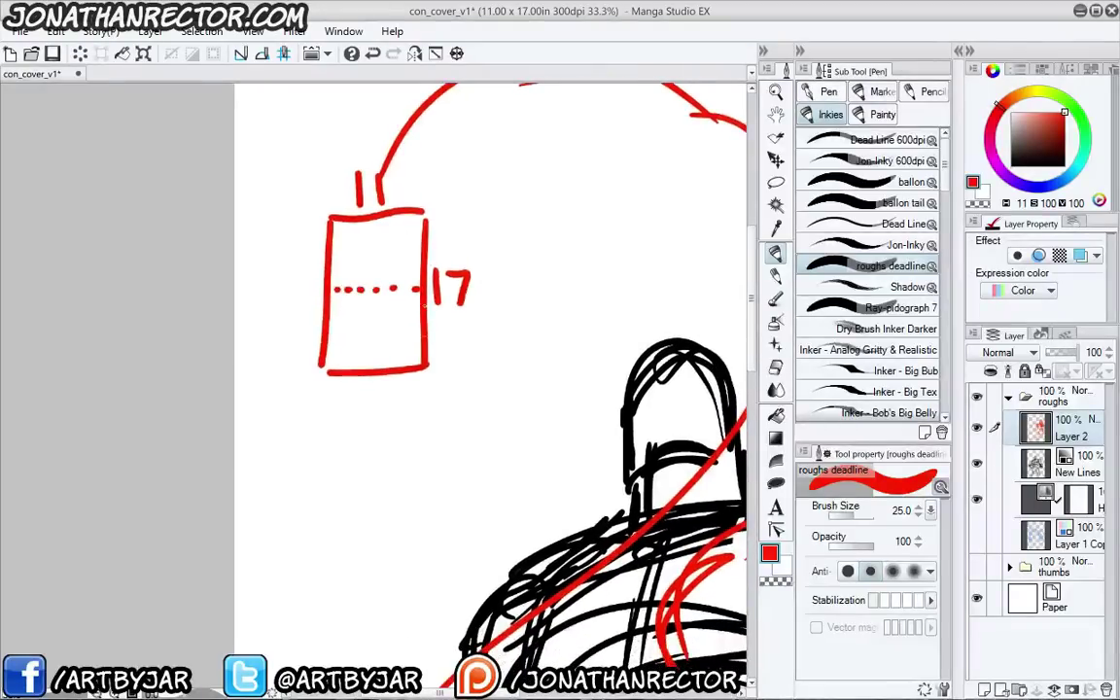
drag(478, 501, 251, 333)
drag(287, 374, 424, 545)
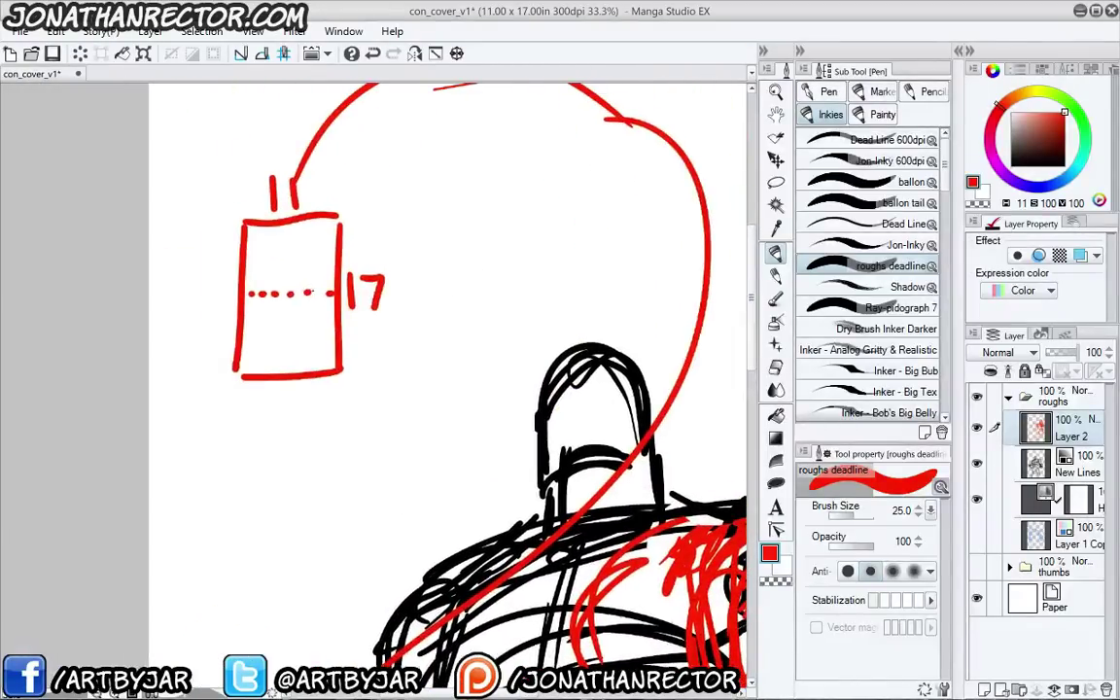
mouse_move(329, 292)
mouse_down()
mouse_move(237, 303)
mouse_move(330, 292)
mouse_up()
mouse_move(315, 434)
mouse_down()
mouse_move(210, 315)
mouse_move(305, 485)
mouse_up()
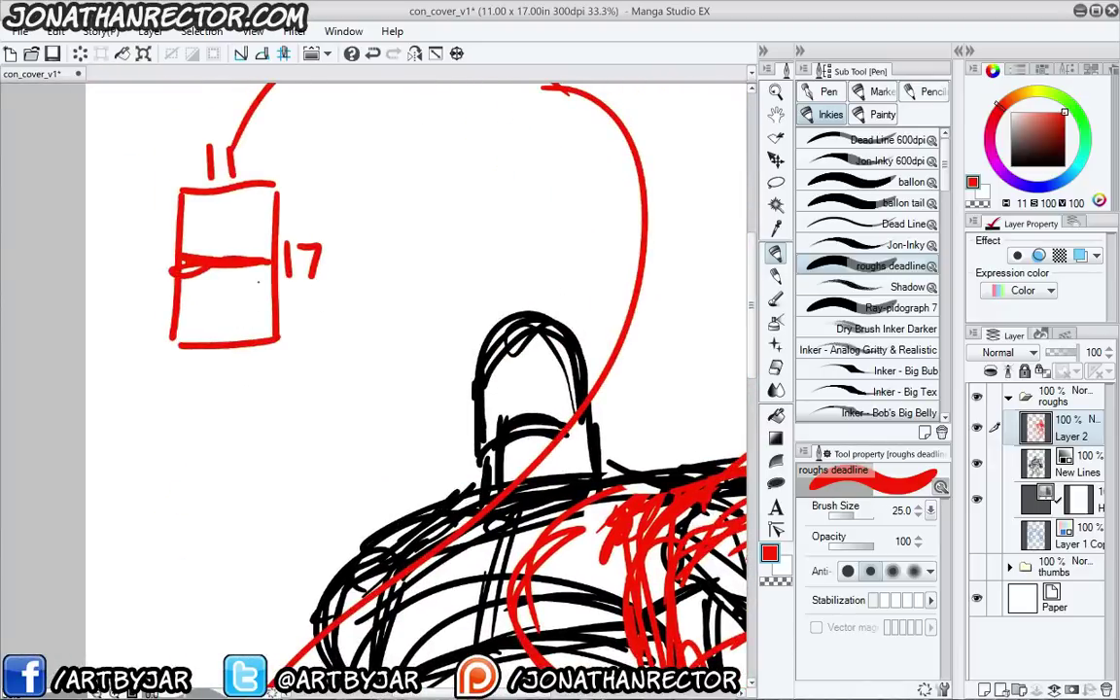
Erase the small page diagram with its 11 and 17 labels, keeping the large composition curve, and return to the pen
drag(212, 238, 282, 366)
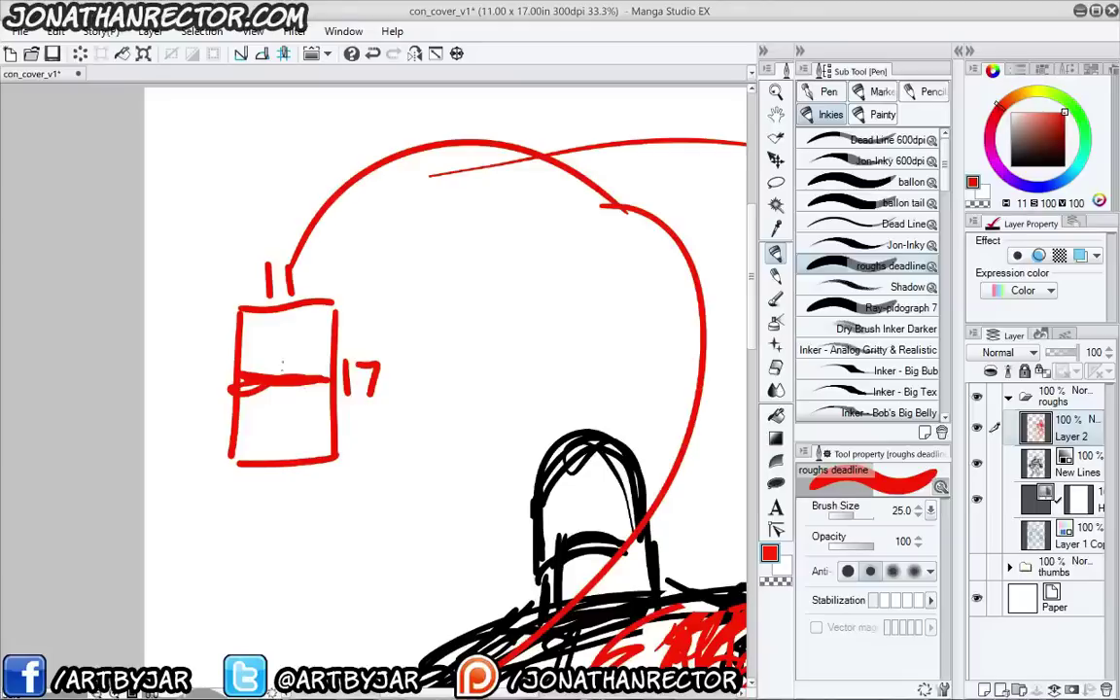
drag(318, 463, 332, 513)
key(e)
mouse_move(296, 345)
mouse_down()
mouse_move(398, 506)
mouse_move(394, 474)
mouse_move(378, 518)
mouse_move(283, 572)
mouse_move(271, 486)
mouse_up()
key(p)
drag(383, 507, 305, 323)
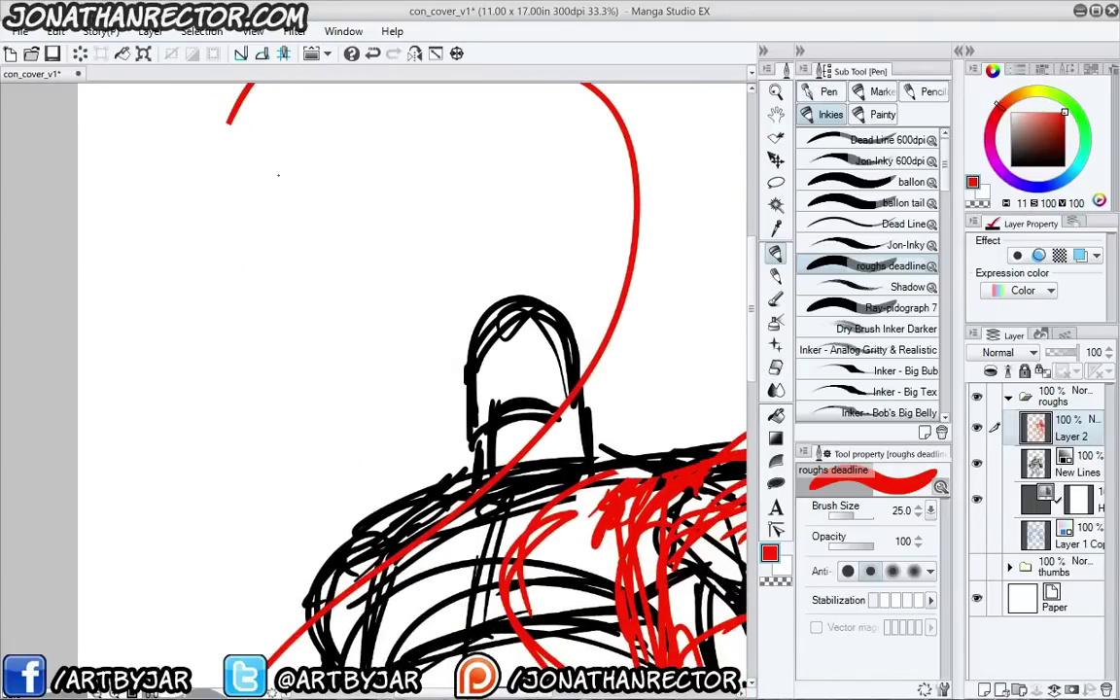
scroll(278, 175, down, 3)
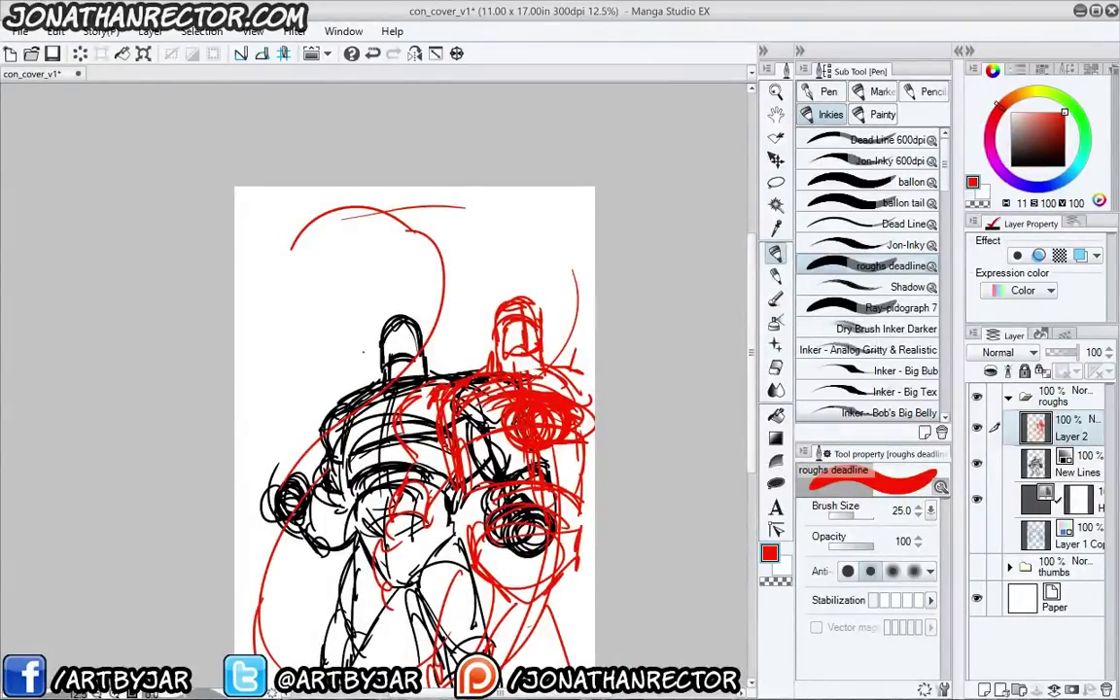
Try to move the black figure on the New Lines layer up and to the left and enlarge it to 142%
key(k)
mouse_move(336, 547)
mouse_down()
mouse_move(245, 512)
mouse_move(137, 559)
mouse_move(162, 474)
mouse_move(364, 491)
mouse_move(347, 542)
mouse_move(272, 474)
mouse_move(292, 494)
mouse_up()
click(1088, 473)
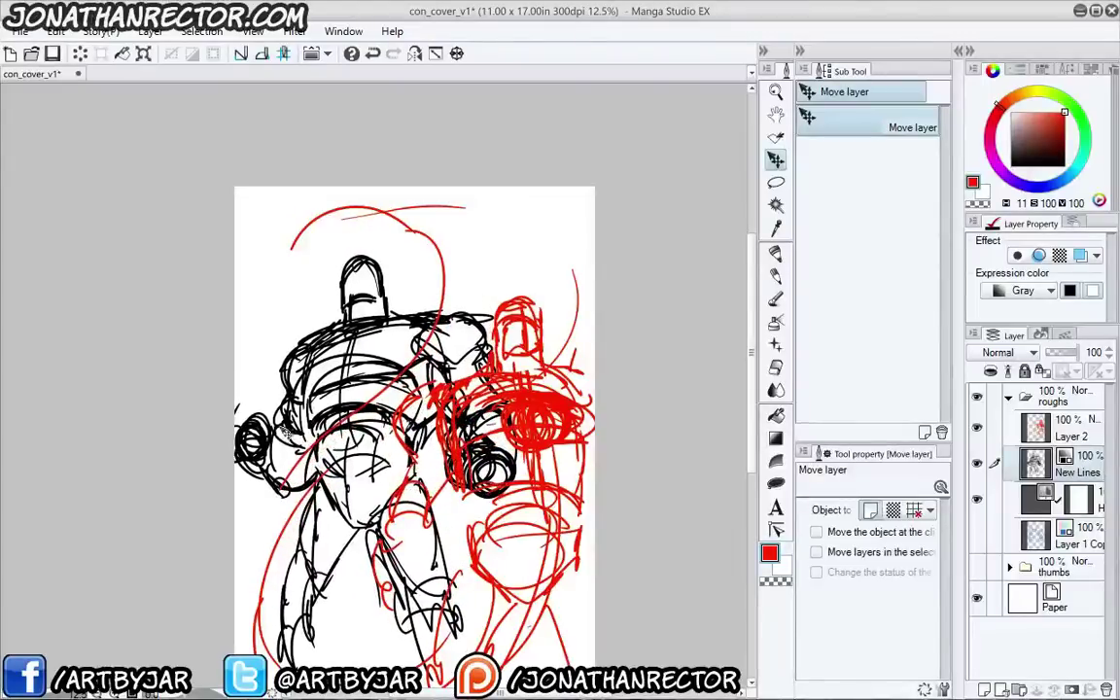
key(ctrl+t)
drag(219, 255, 102, 187)
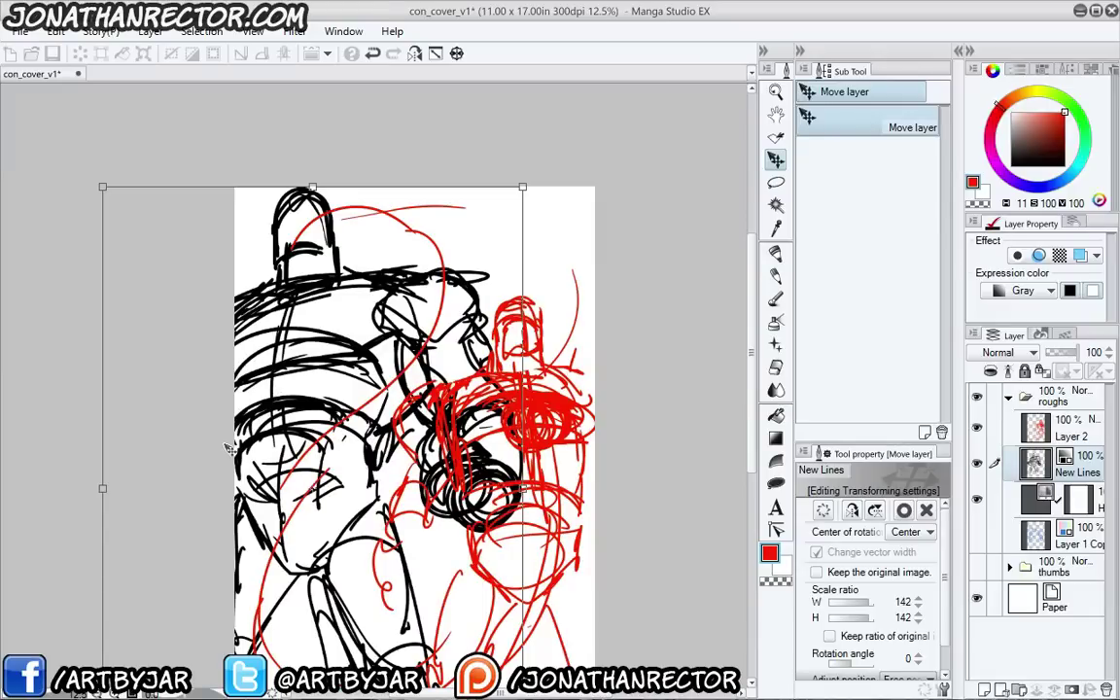
key(Return)
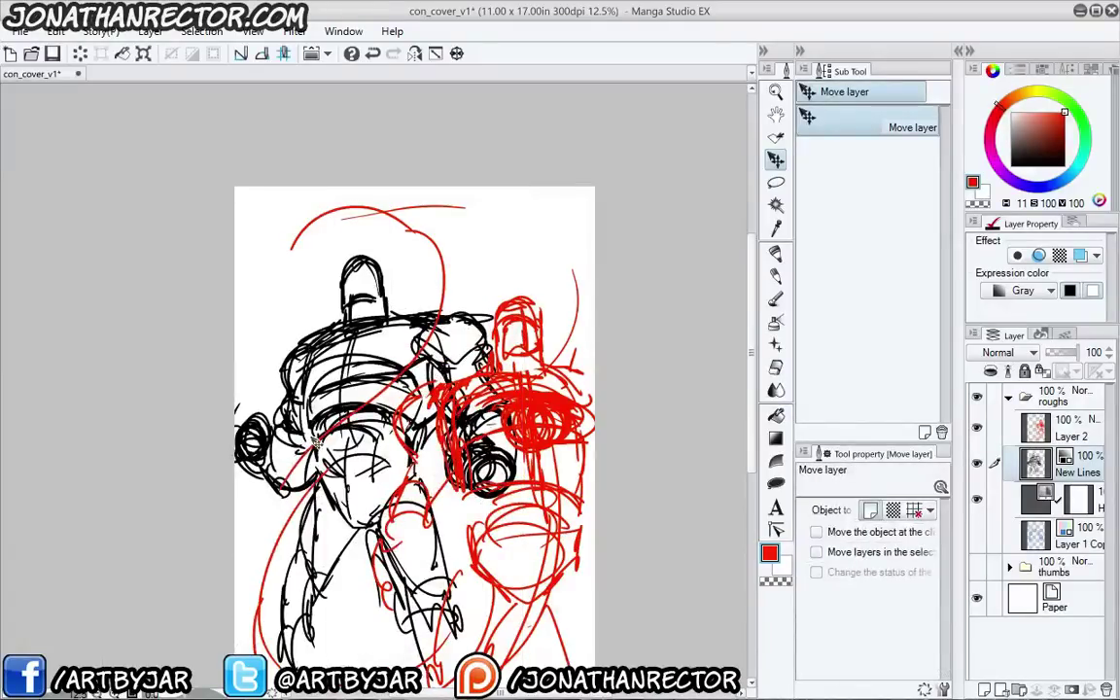
key(ctrl+z)
drag(317, 511, 293, 374)
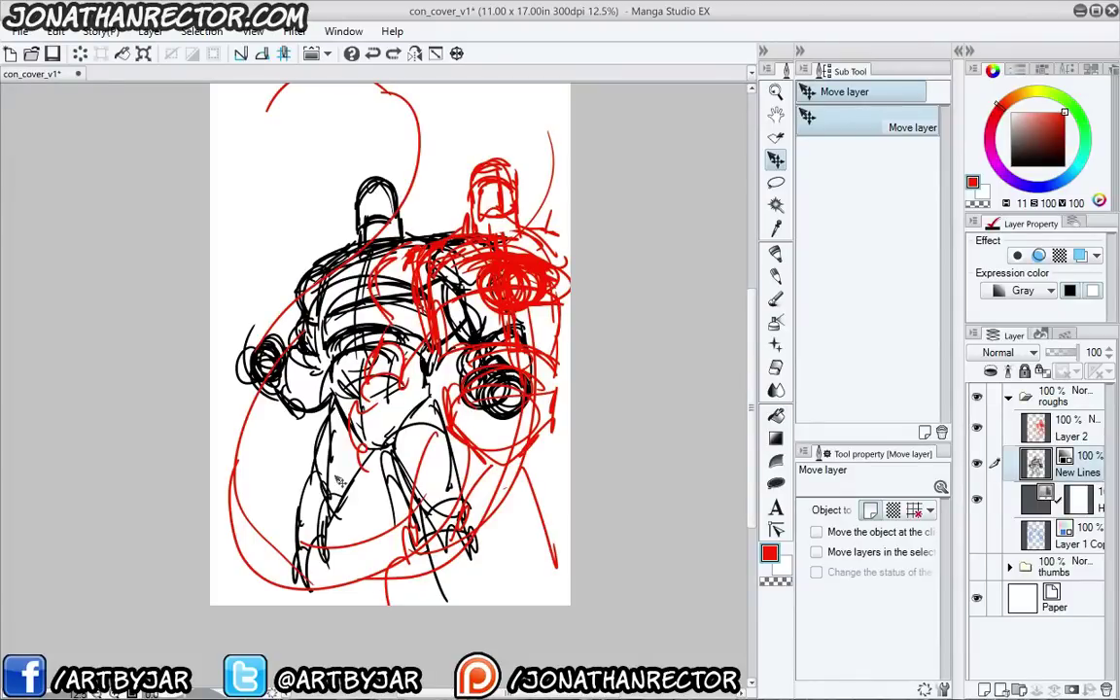
Make Layer 2 active, then hide it briefly to examine the black figure alone and show it again
click(1026, 434)
key(p)
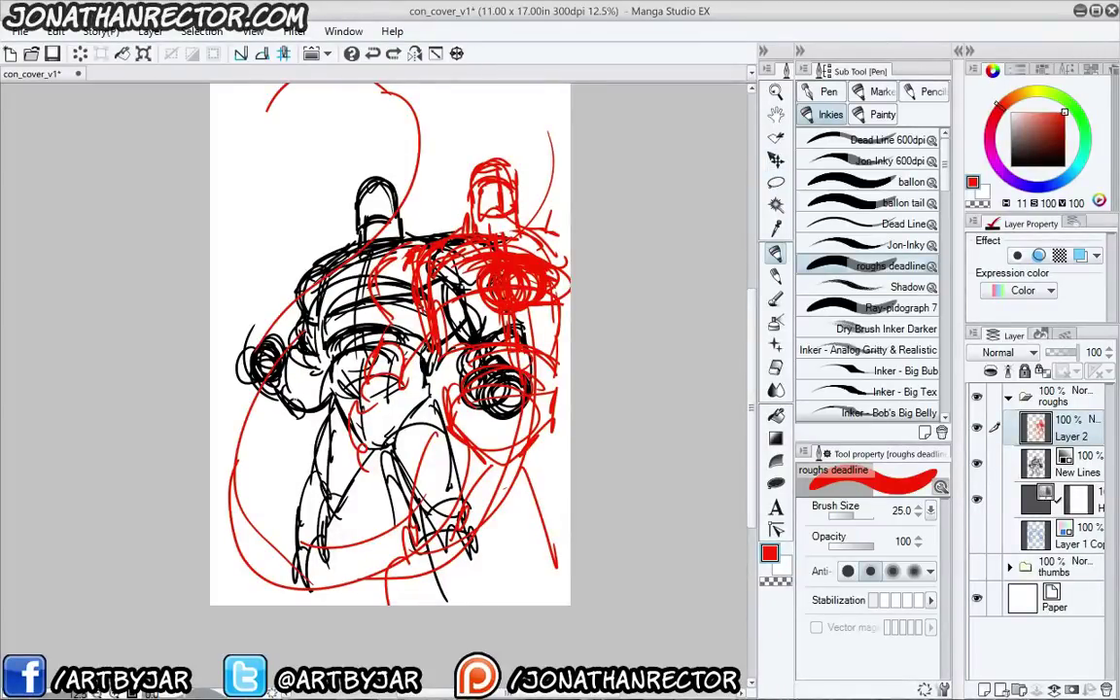
key(p)
drag(307, 320, 326, 381)
key(p)
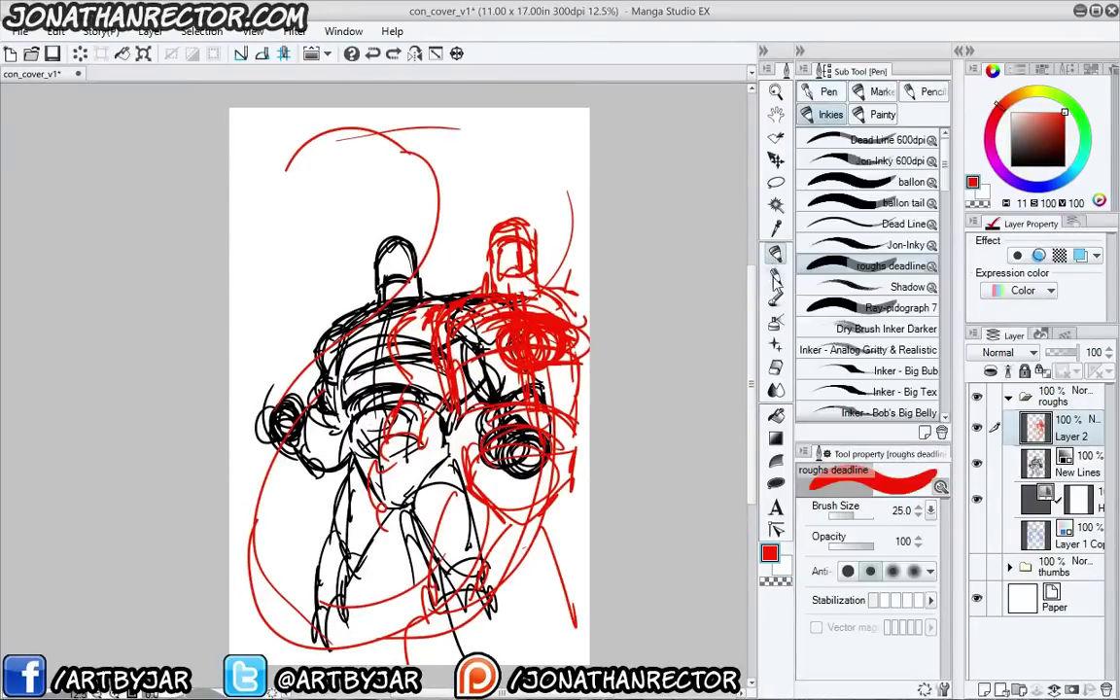
key(p)
key(p)
drag(342, 312, 353, 299)
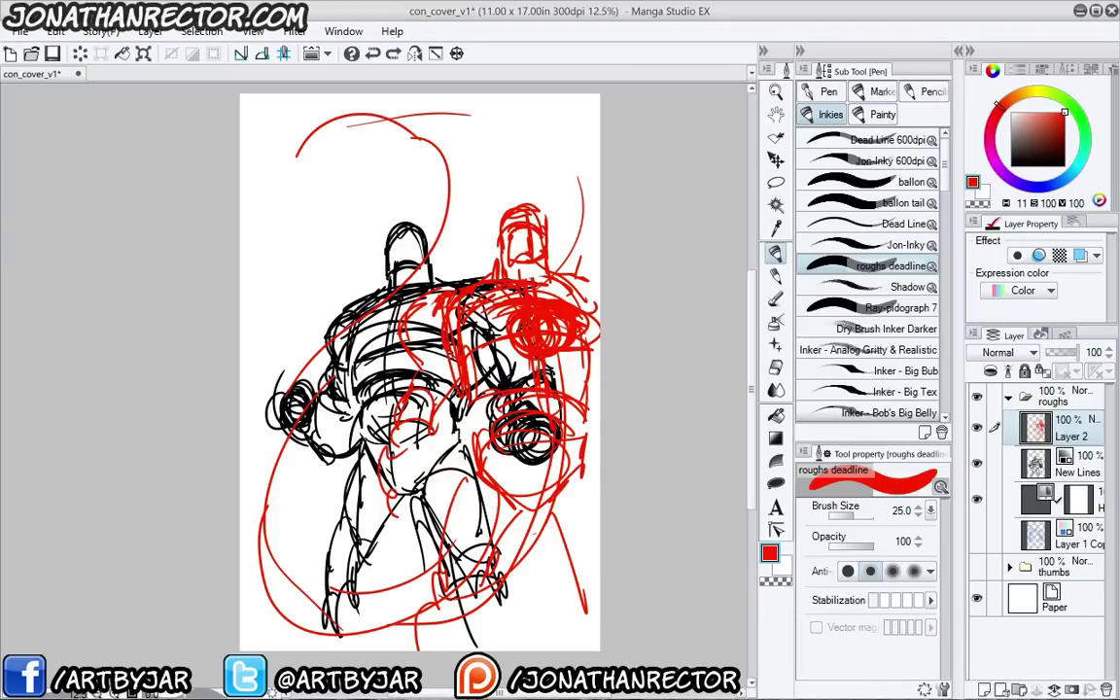
click(977, 429)
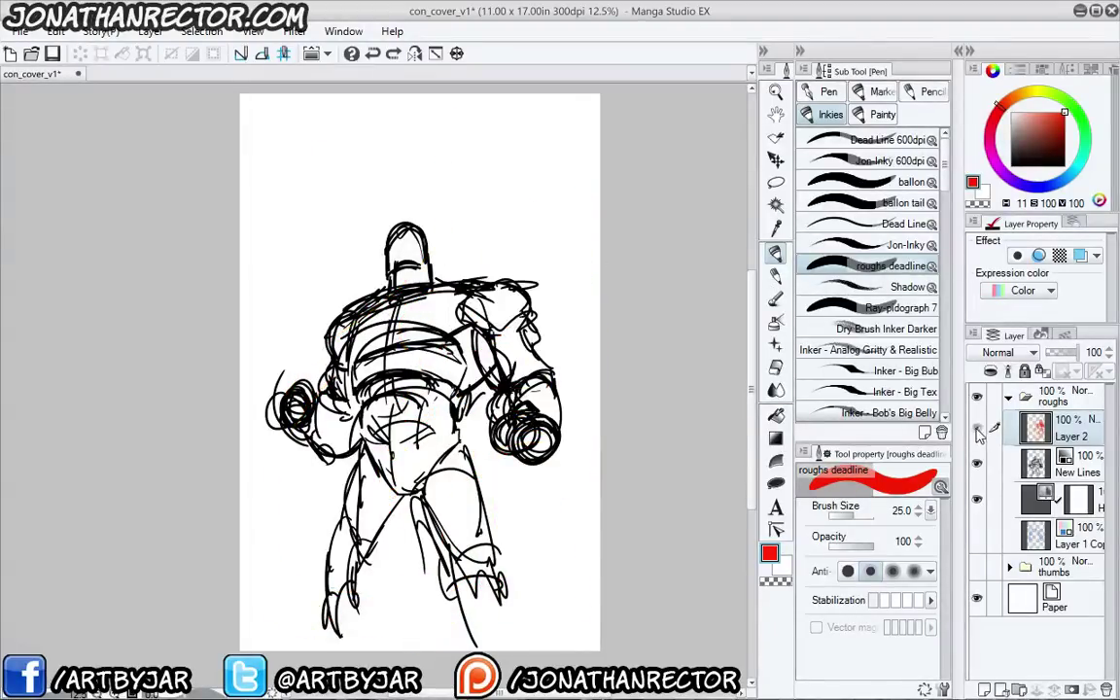
click(977, 429)
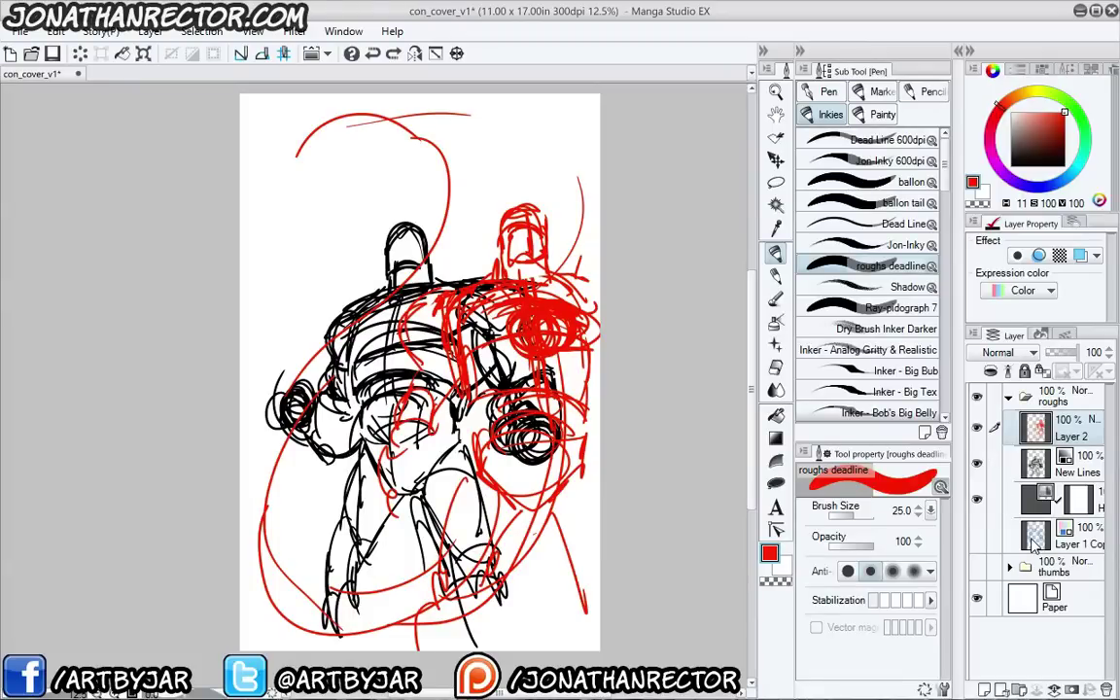
Try to scale down the red sketch on Layer 2 and shift it upward
key(ctrl+t)
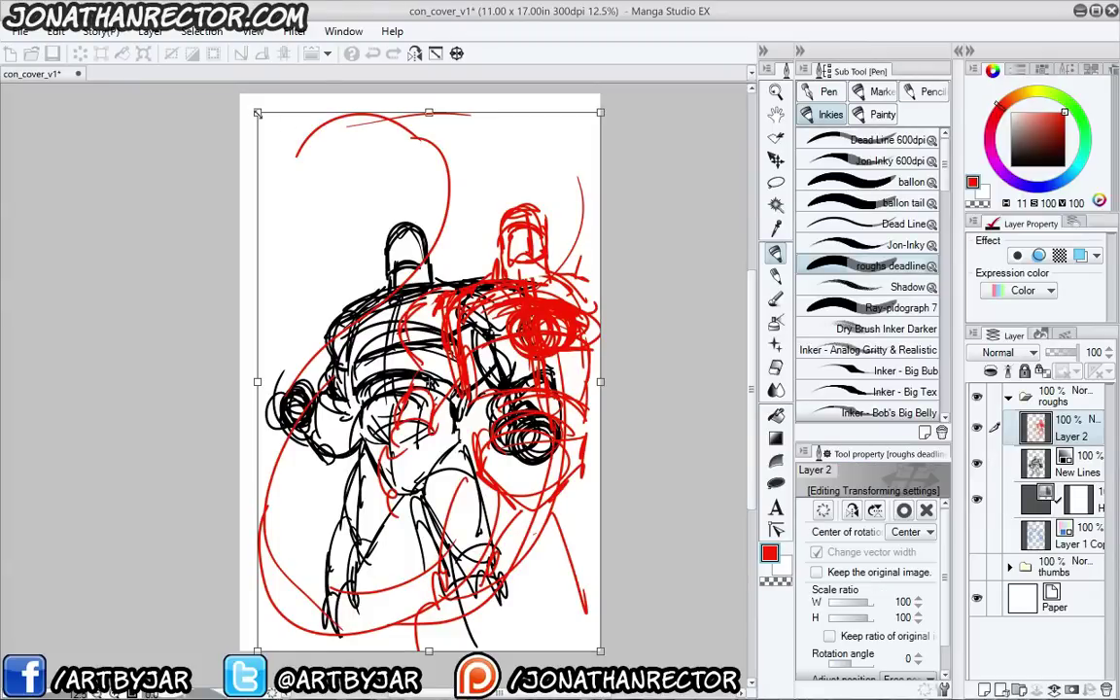
drag(258, 112, 297, 169)
mouse_move(385, 419)
mouse_down()
mouse_move(387, 383)
mouse_move(360, 329)
mouse_move(366, 342)
mouse_up()
key(Return)
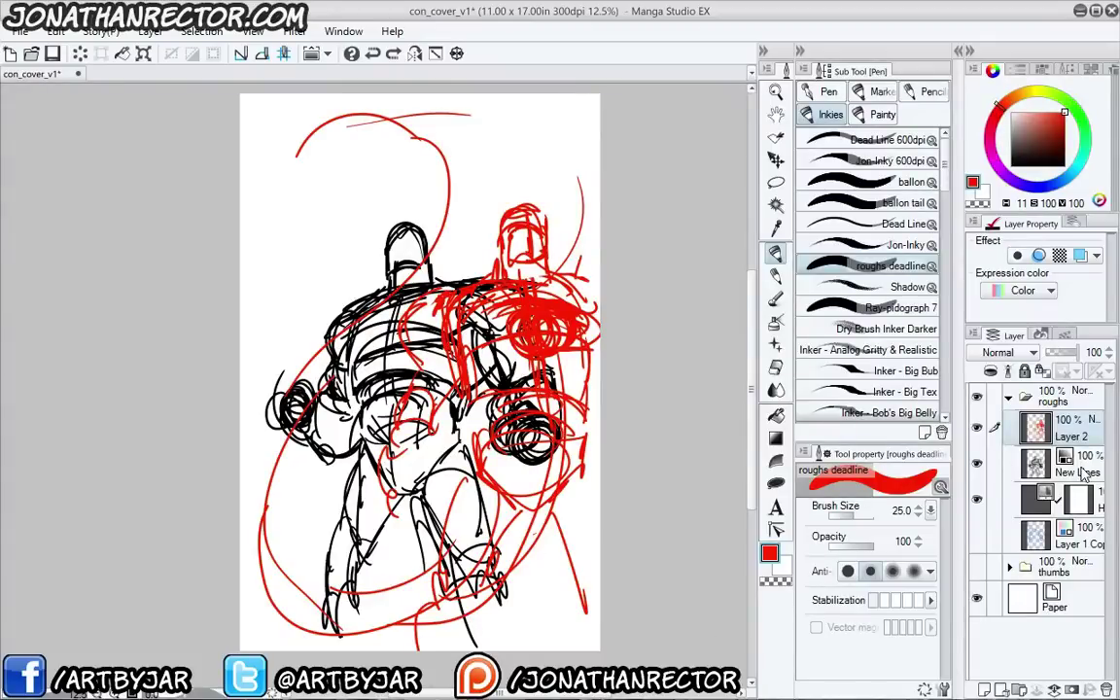
Start transforming the black figure on the New Lines layer and flip it horizontally
click(1040, 463)
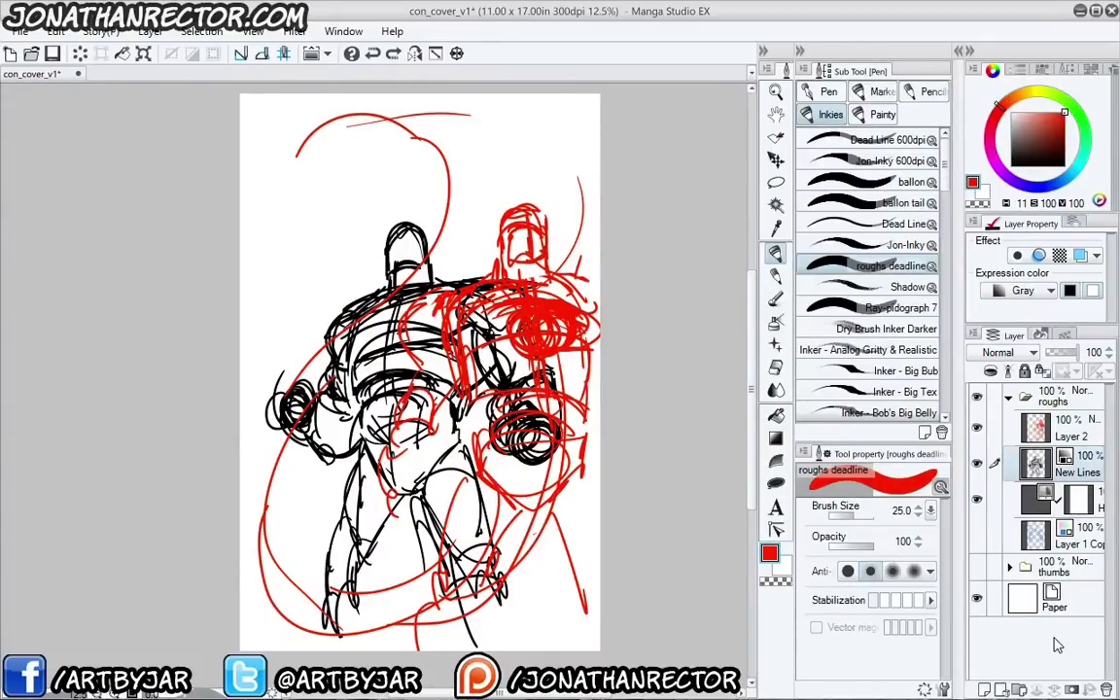
key(ctrl+t)
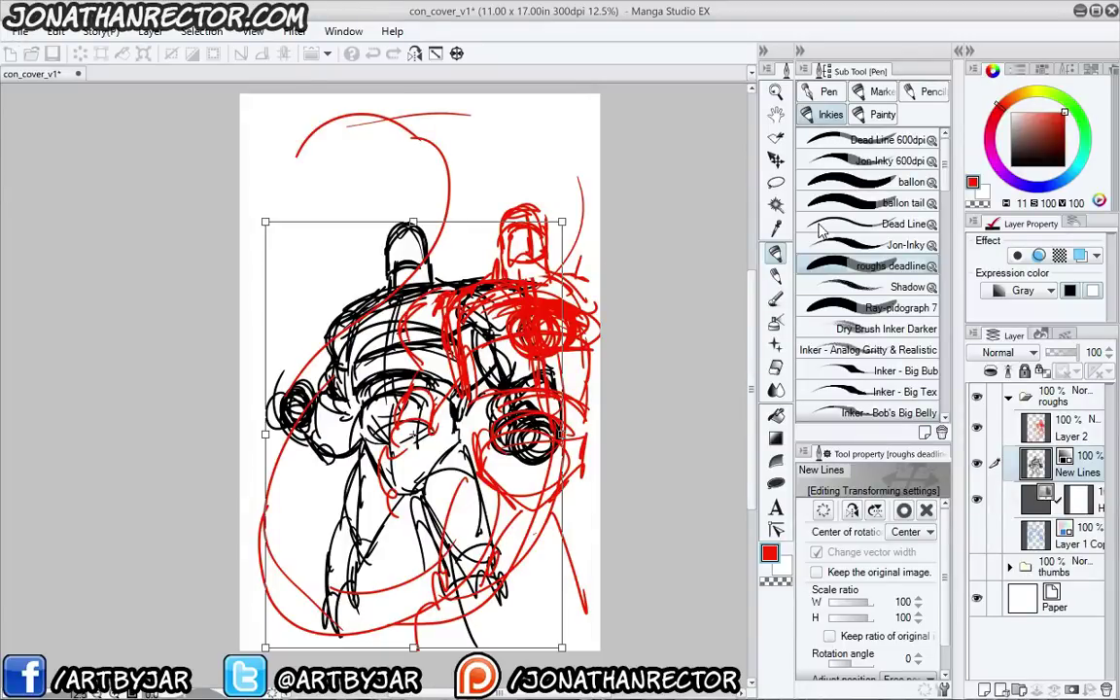
click(56, 31)
mouse_move(99, 31)
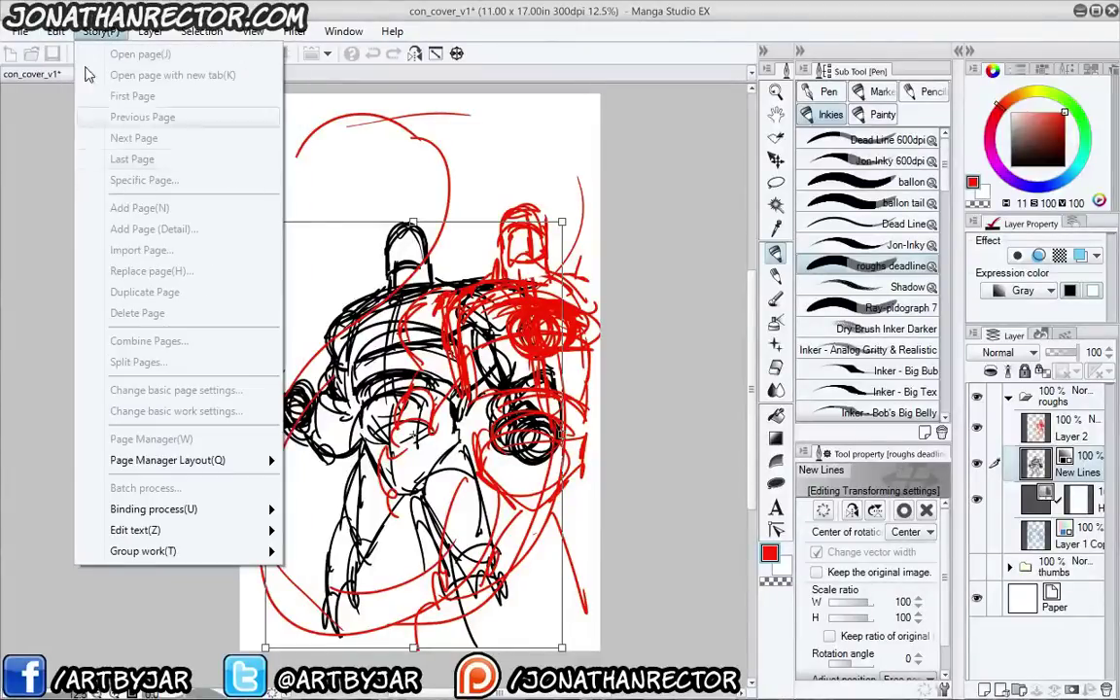
mouse_move(56, 31)
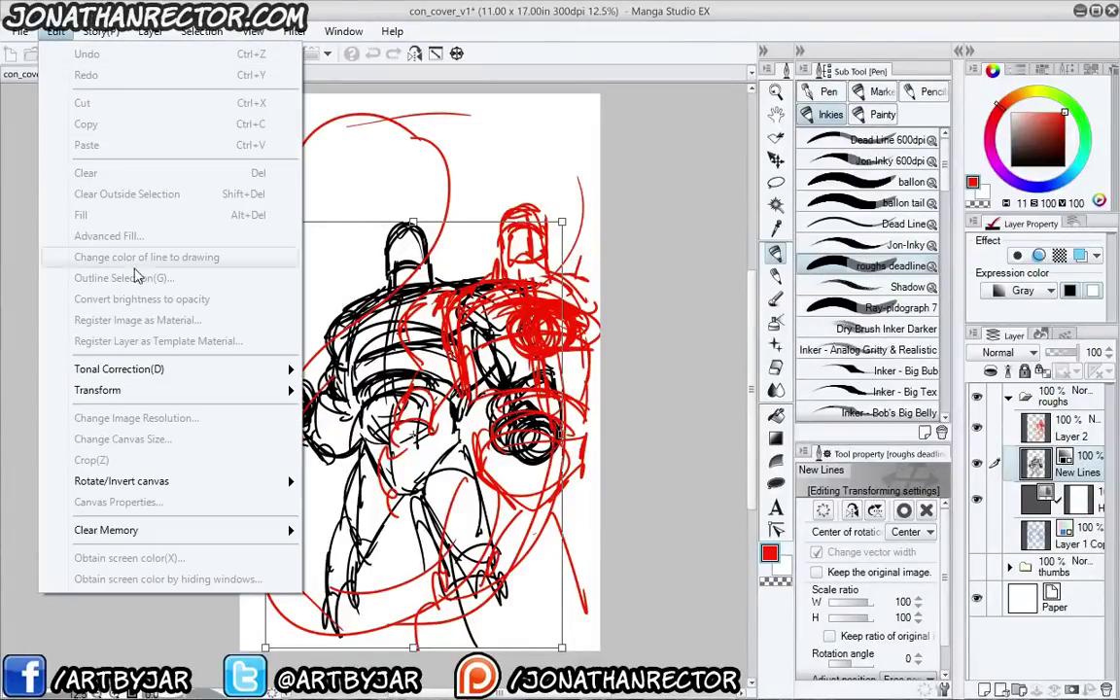
mouse_move(238, 389)
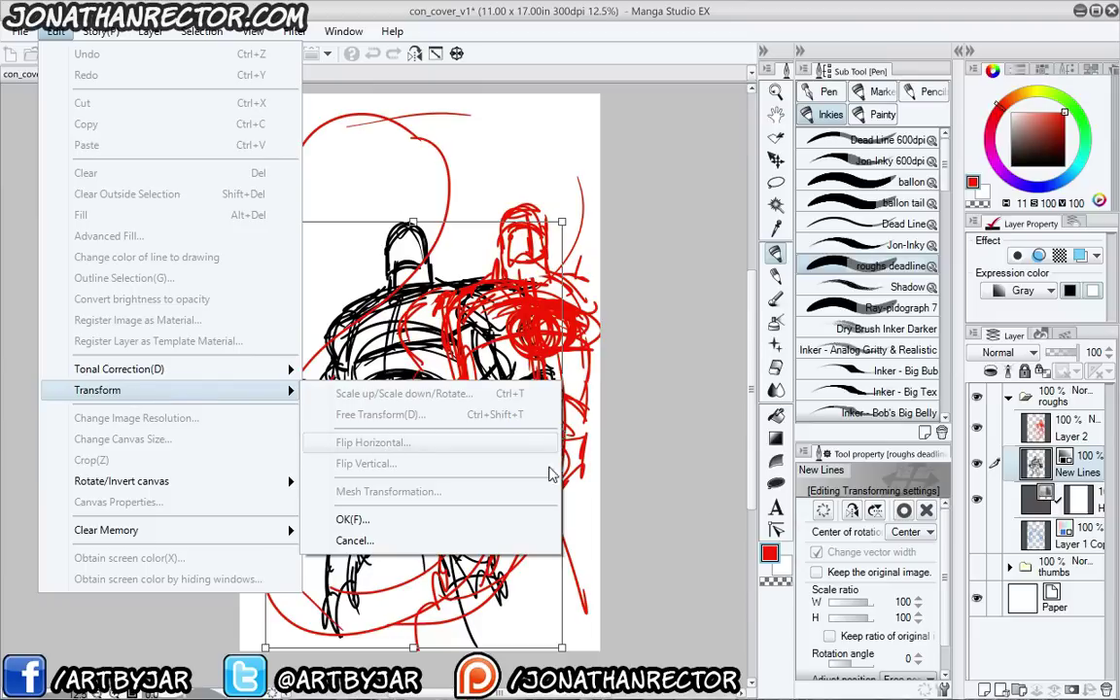
click(530, 442)
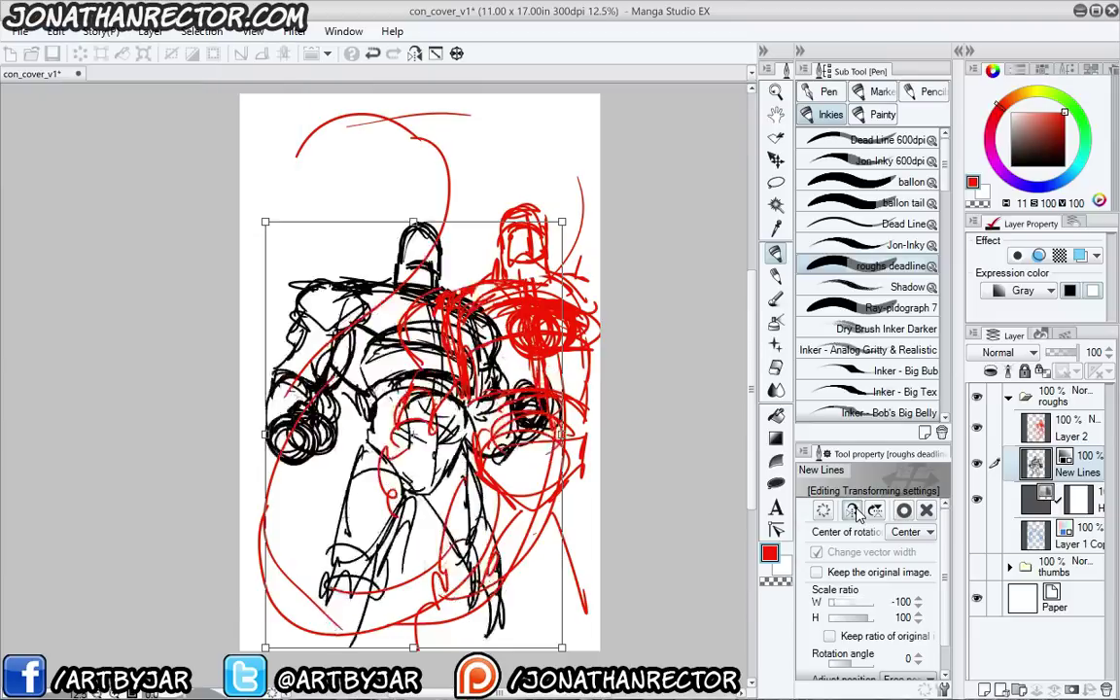
Enlarge the flipped black figure to 111%, shift it slightly right and down behind the red figure, and apply the transformation
drag(433, 404, 453, 413)
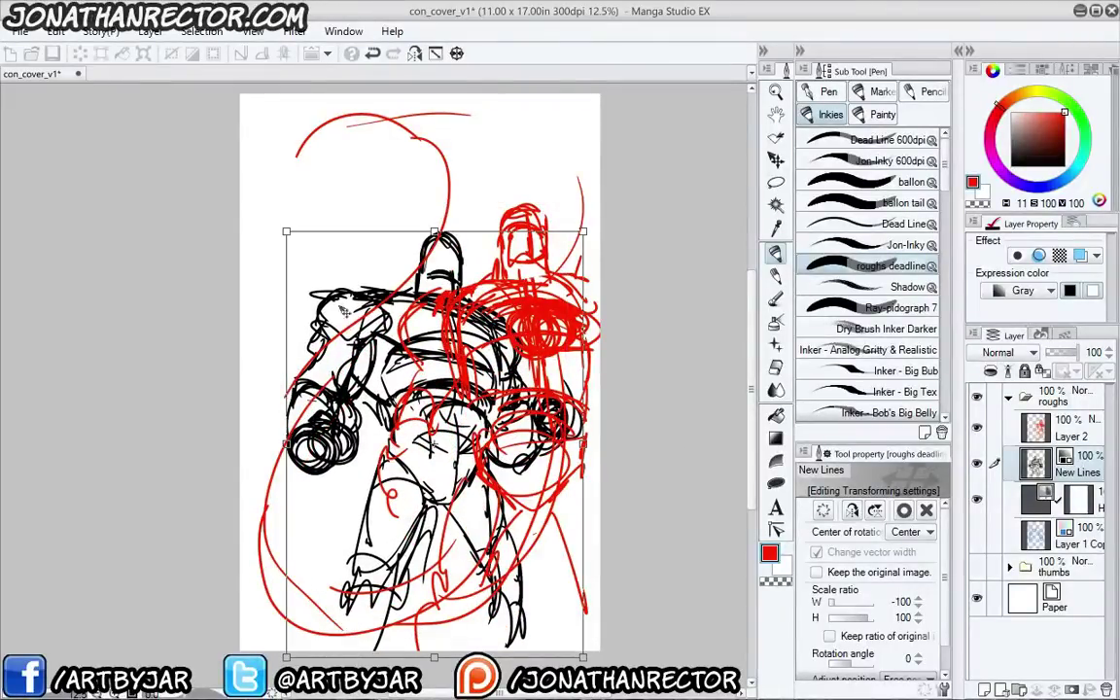
drag(286, 231, 179, 184)
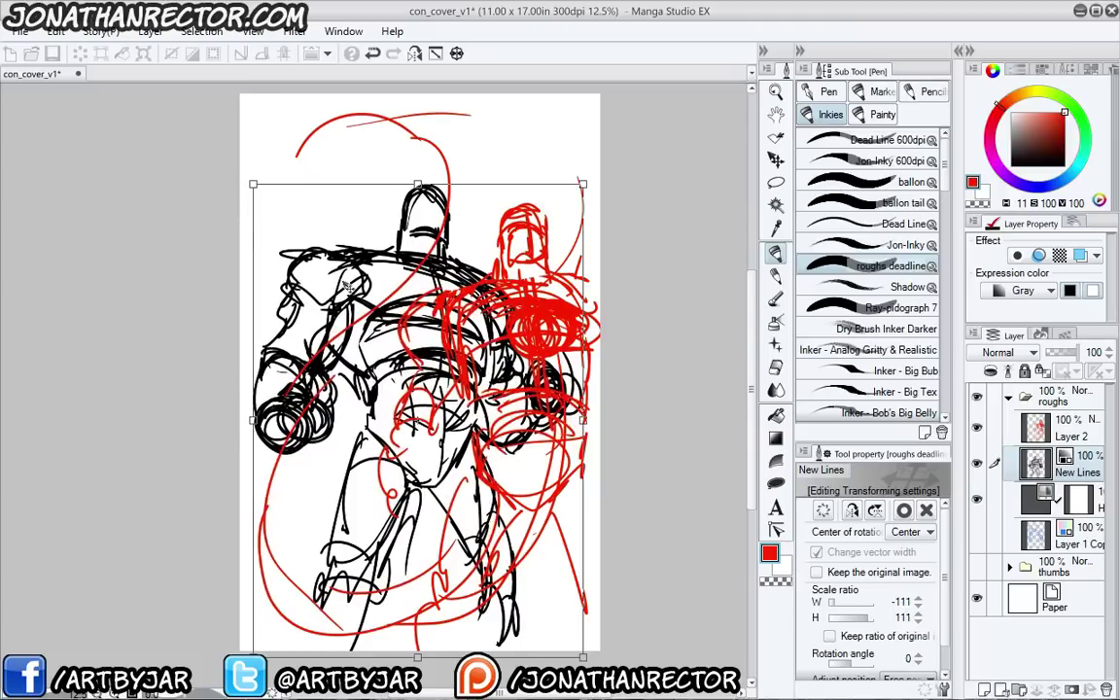
drag(347, 285, 356, 289)
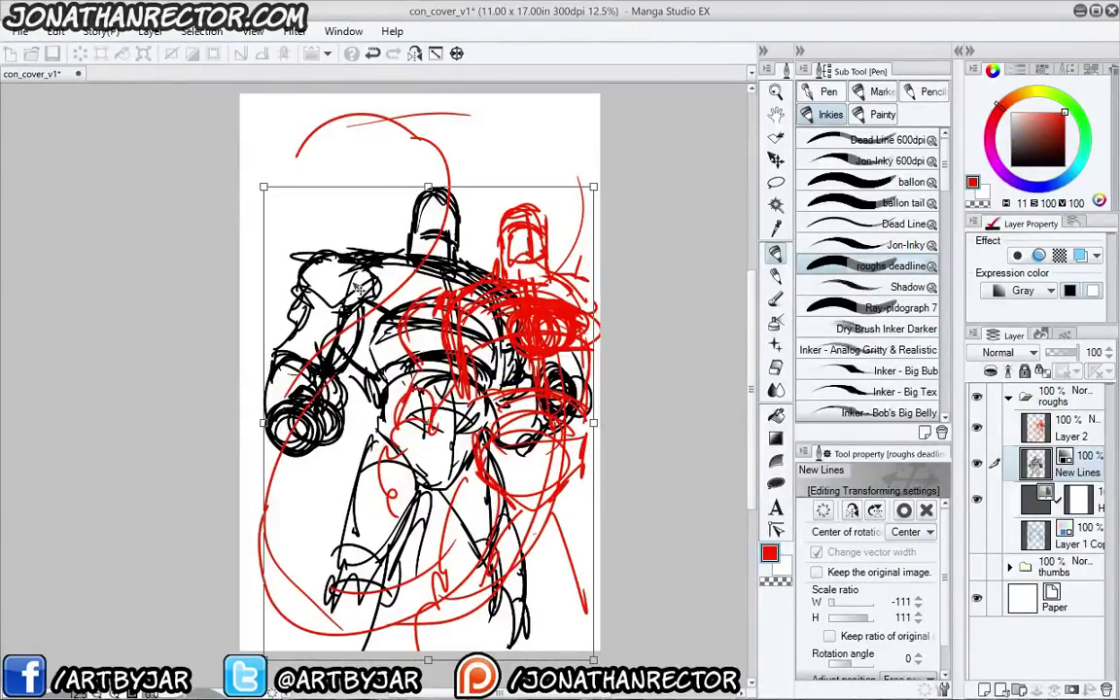
key(Return)
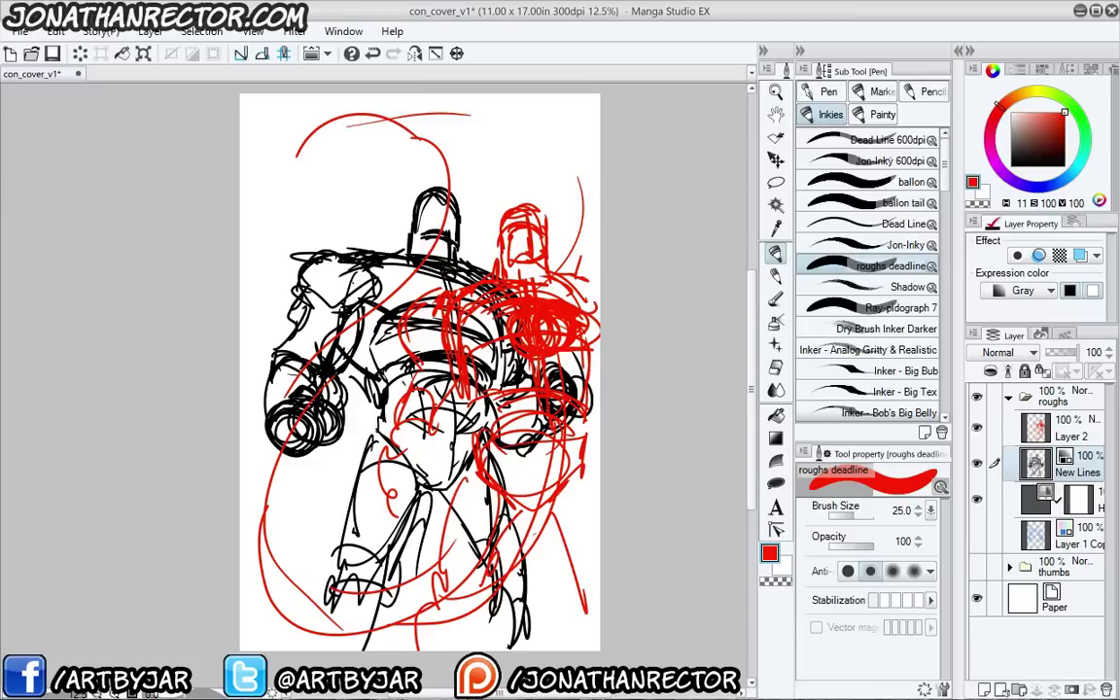
Reorder Layer 2 beneath the New Lines layer and add a new raster layer above New Lines
drag(1085, 430, 1077, 477)
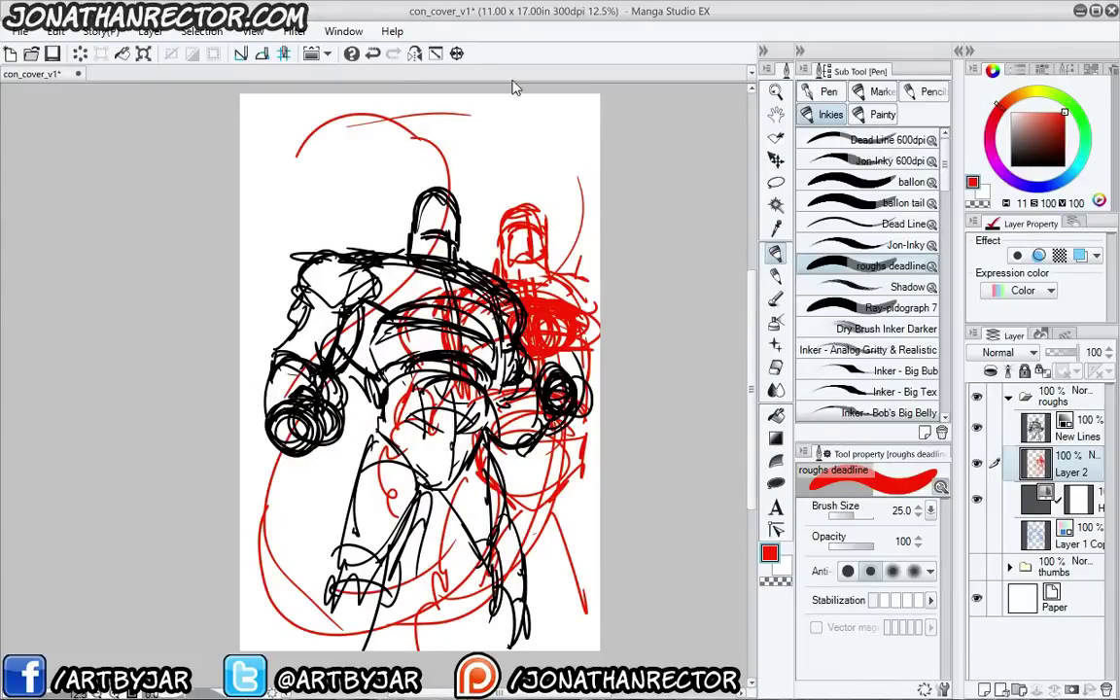
click(1040, 428)
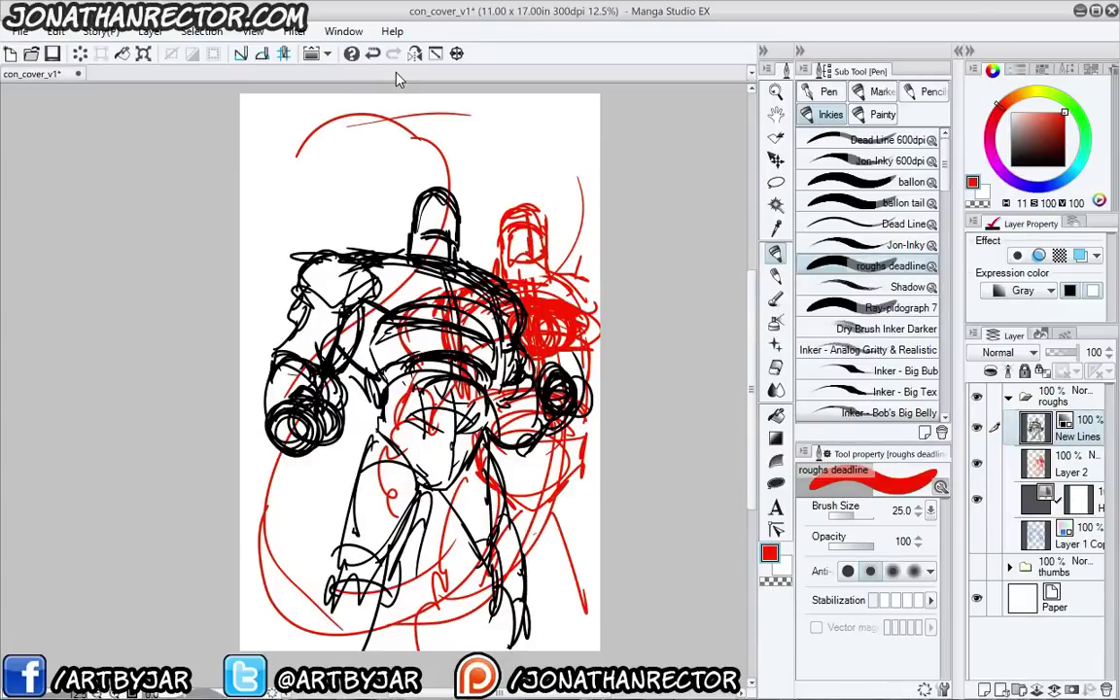
key(ctrl+shift+n)
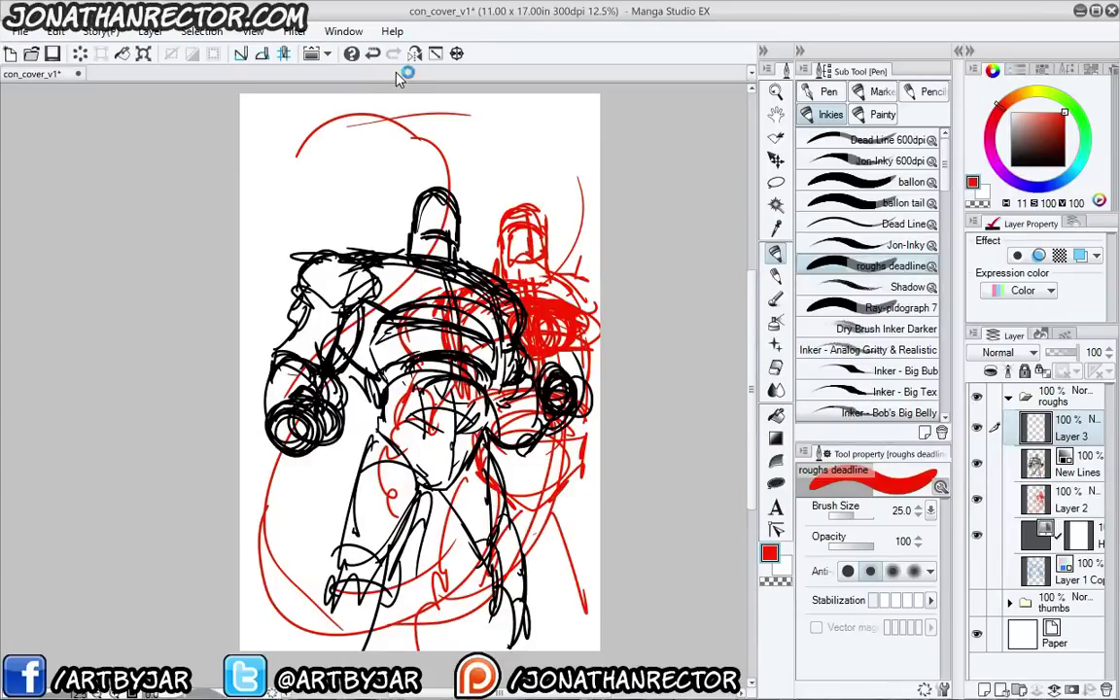
Sketch a round head in blue on the new layer above the black figure's shoulder and shift it slightly right
click(1065, 178)
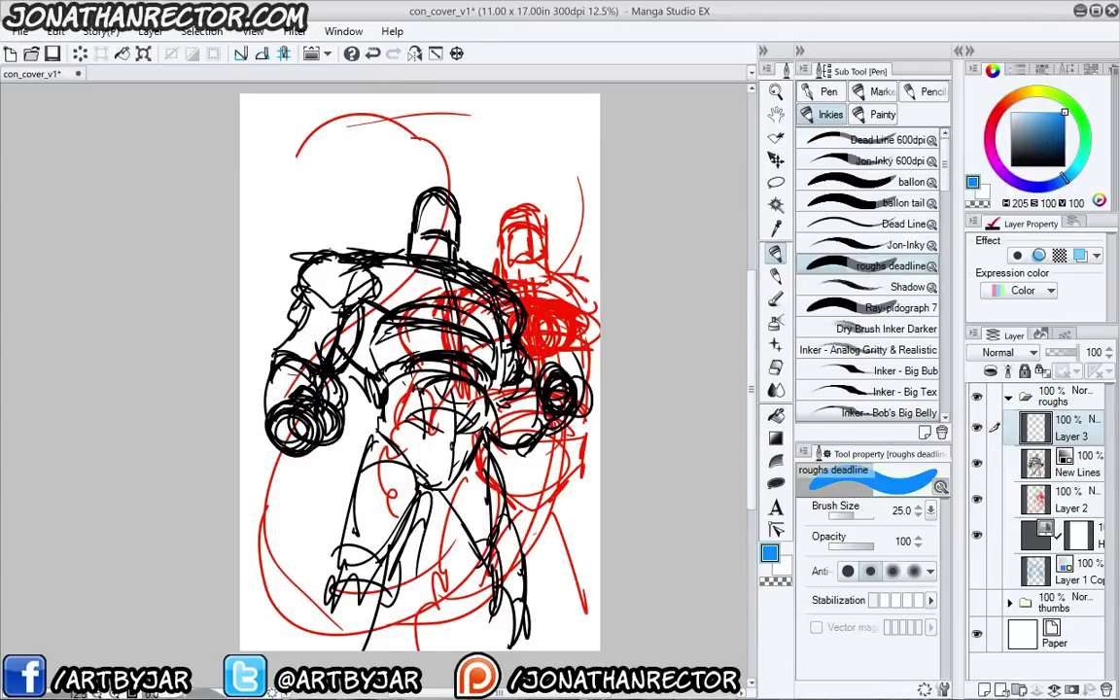
mouse_move(321, 156)
mouse_down()
mouse_move(288, 136)
mouse_move(314, 197)
mouse_move(289, 131)
mouse_move(251, 142)
mouse_move(277, 132)
mouse_up()
drag(277, 187, 350, 214)
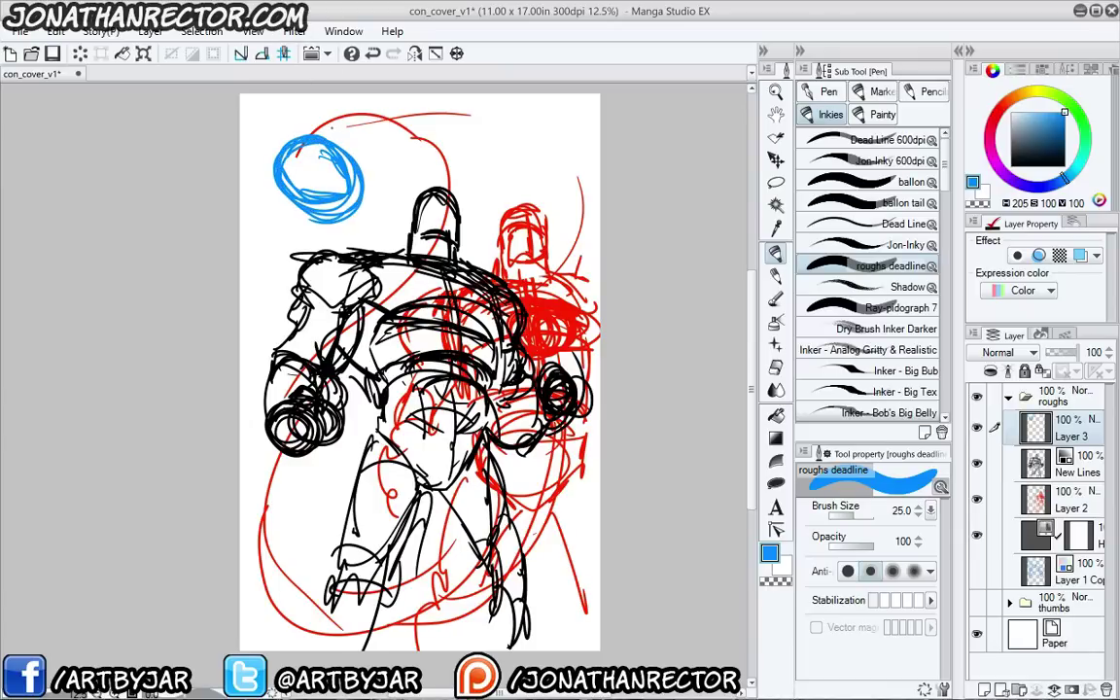
key(k)
drag(292, 221, 336, 223)
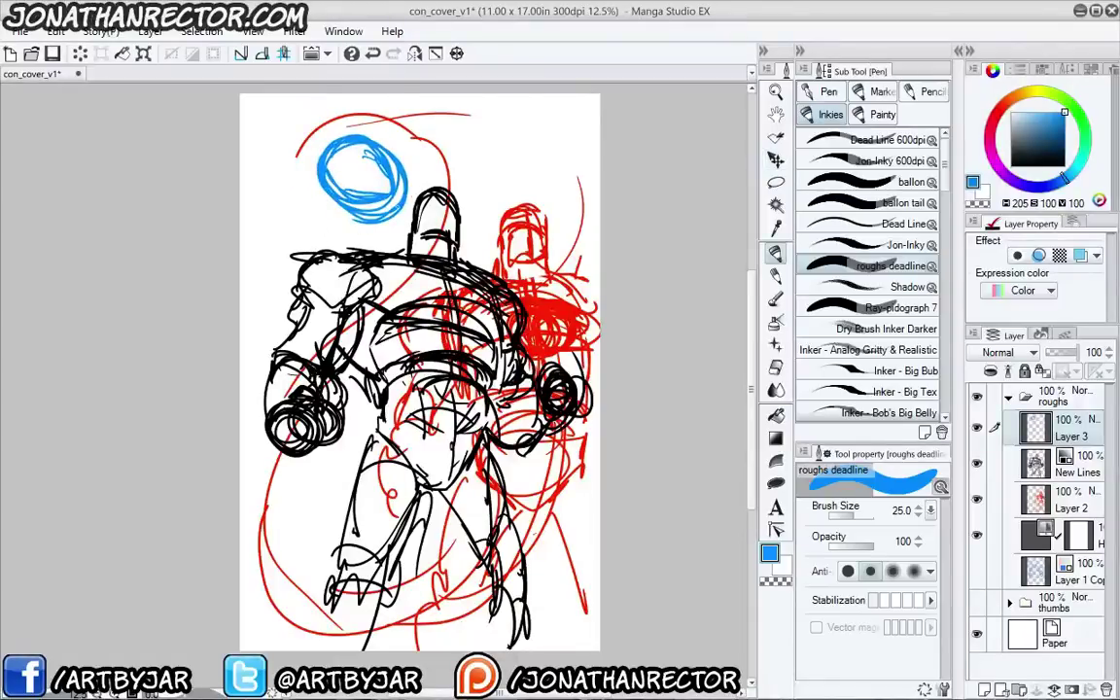
Sketch long curving tentacle-like limbs from the blue head, one curling up past the black figure's head and others hanging down the page
mouse_move(345, 178)
mouse_down()
mouse_move(375, 302)
mouse_move(494, 207)
mouse_up()
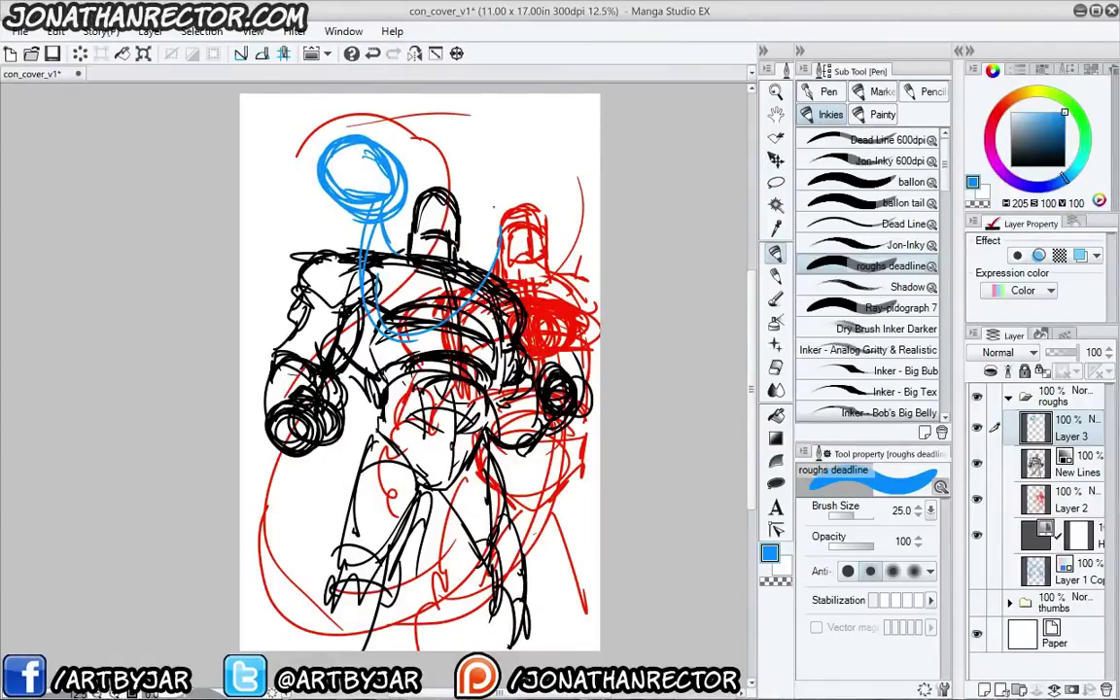
mouse_move(493, 277)
mouse_down()
mouse_move(479, 181)
mouse_move(501, 173)
mouse_move(440, 329)
mouse_move(361, 276)
mouse_up()
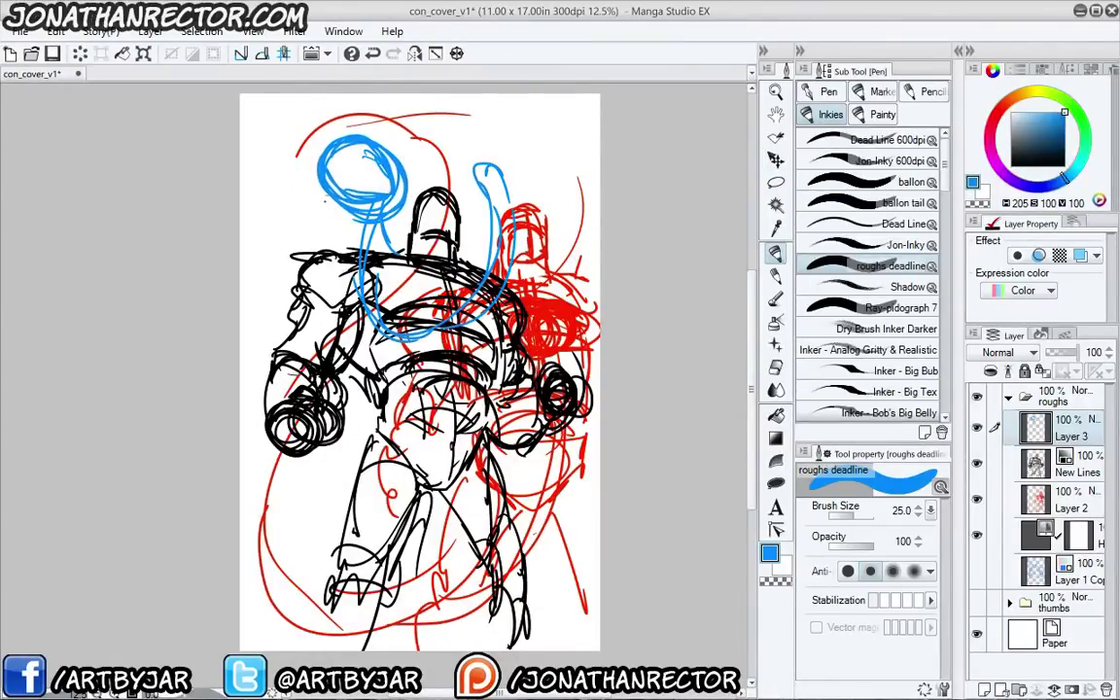
mouse_move(329, 201)
mouse_down()
mouse_move(222, 255)
mouse_move(270, 167)
mouse_move(190, 452)
mouse_up()
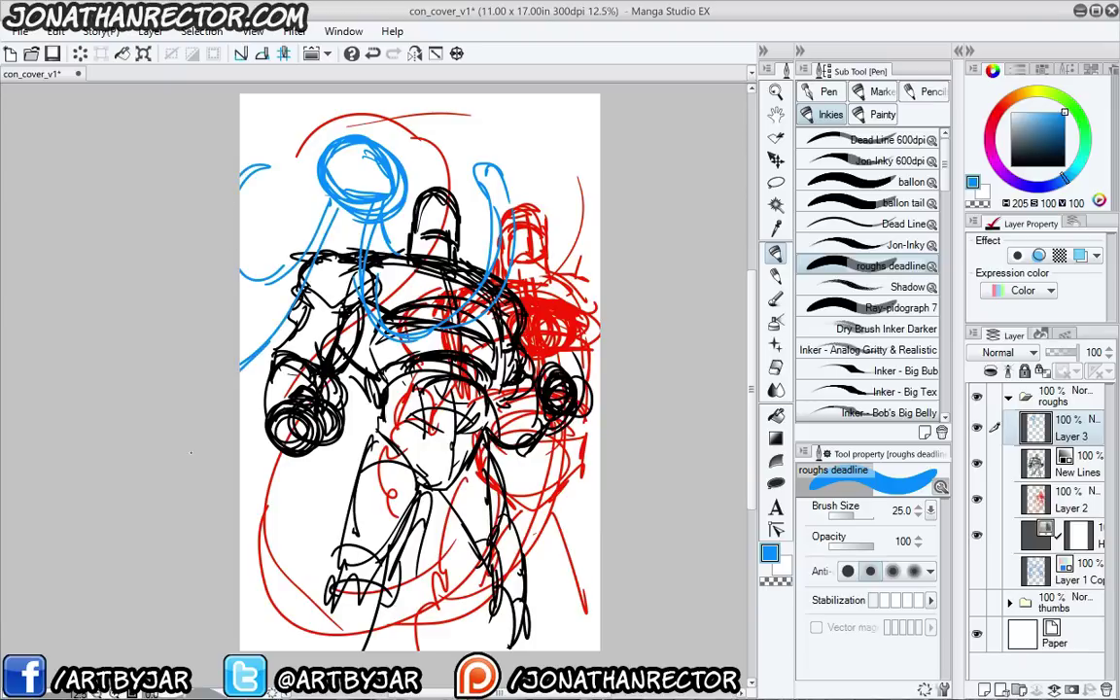
mouse_move(352, 218)
mouse_down()
mouse_move(307, 533)
mouse_move(353, 540)
mouse_up()
drag(318, 323, 343, 544)
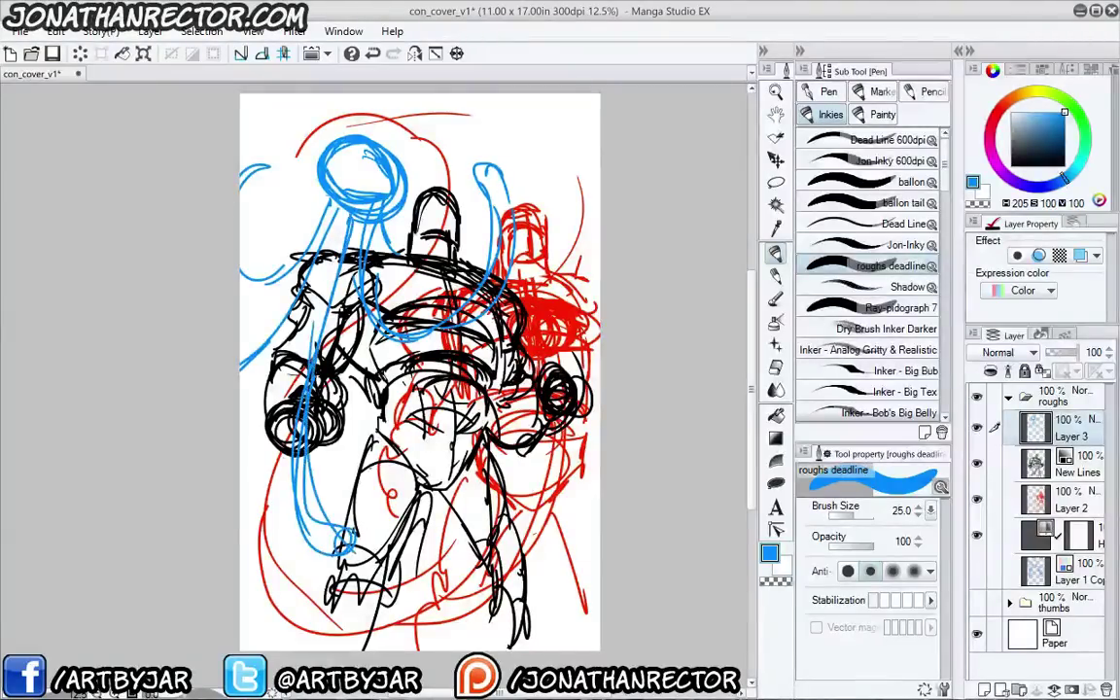
mouse_move(352, 221)
mouse_down()
mouse_move(374, 445)
mouse_move(457, 532)
mouse_up()
drag(347, 266, 259, 419)
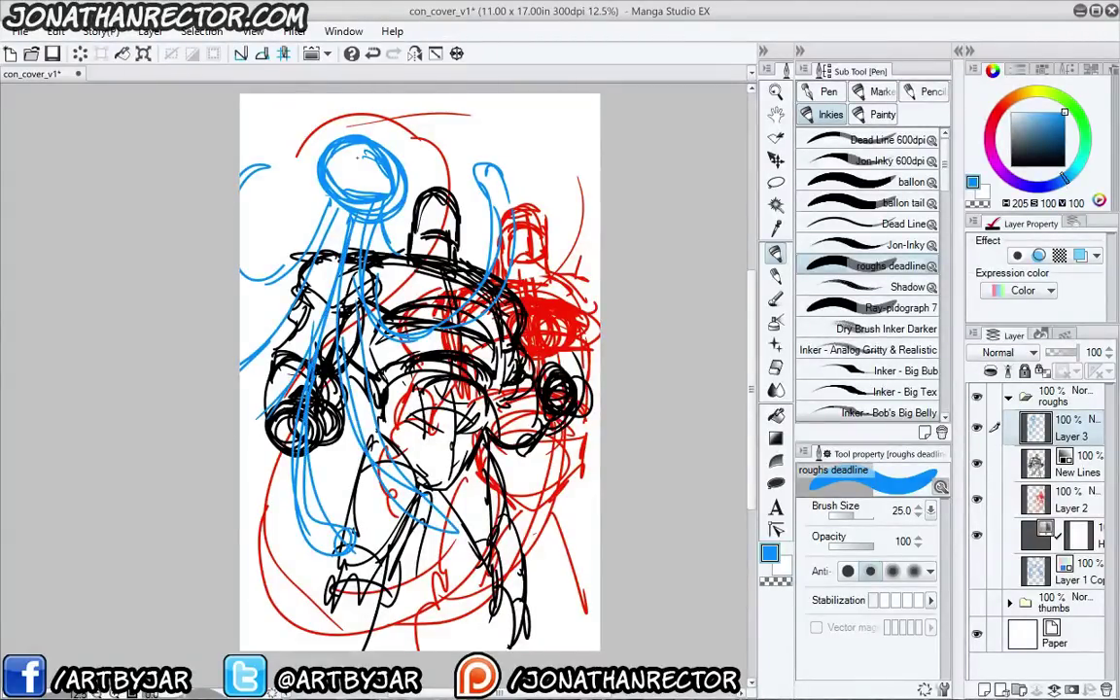
Move the whole blue figure slightly left and down over the black figure
key(k)
mouse_move(373, 395)
mouse_down()
mouse_move(337, 388)
mouse_move(342, 412)
mouse_up()
key(p)
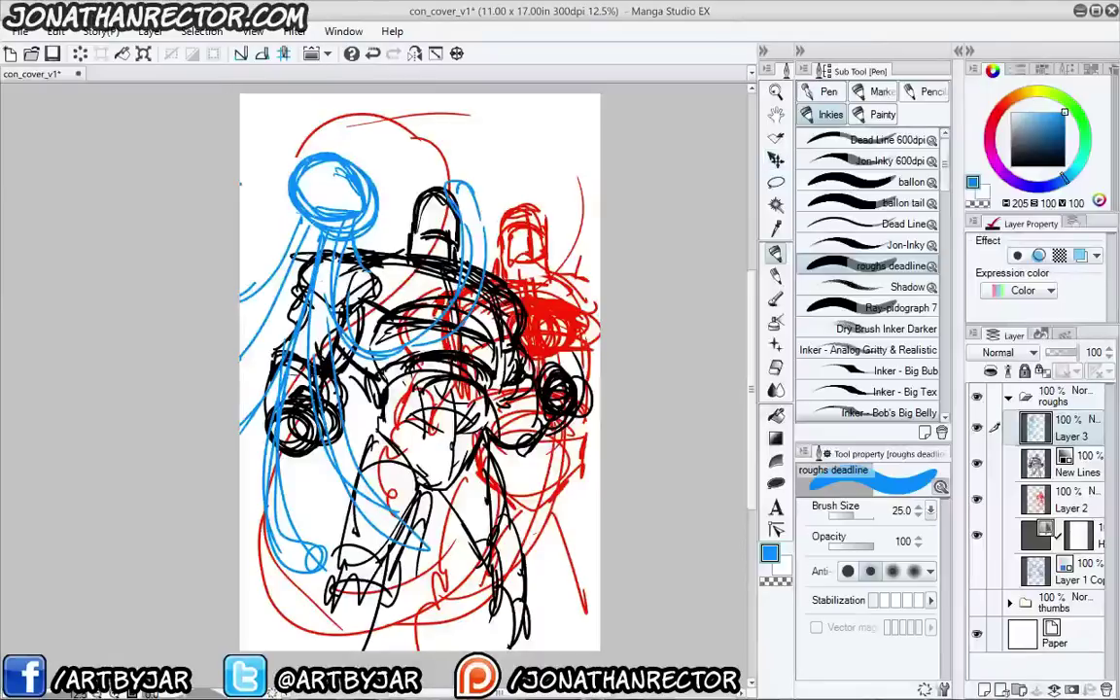
Add a curved face line inside the blue head and a spiky burst on its right side
mouse_move(335, 182)
mouse_down()
mouse_move(360, 196)
mouse_move(353, 184)
mouse_up()
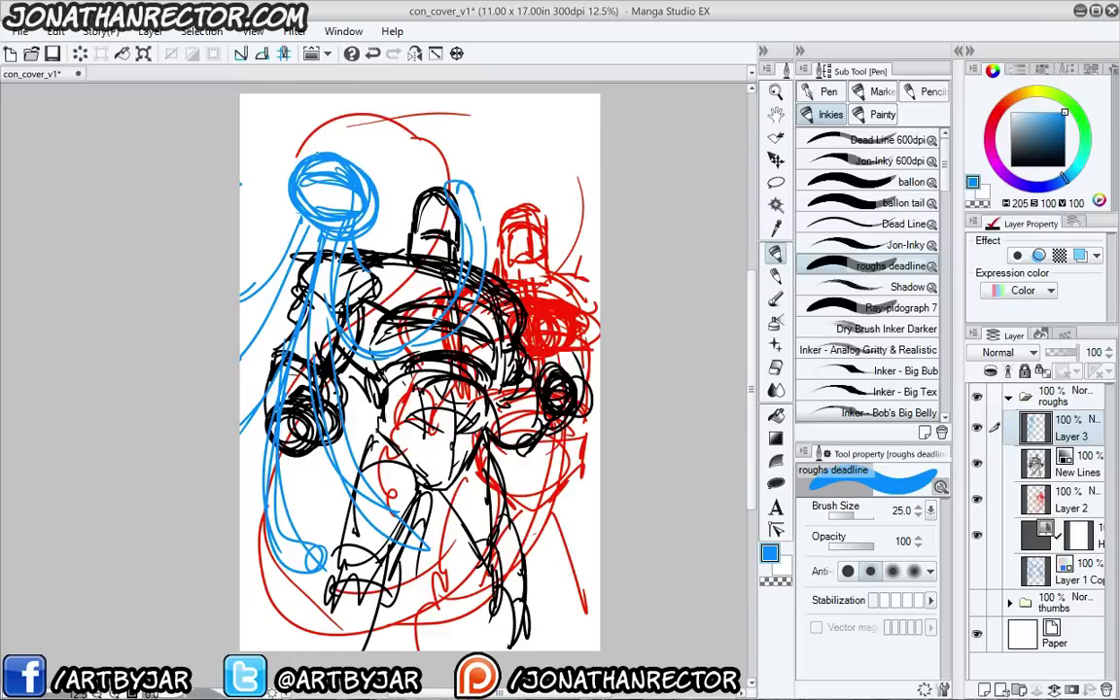
drag(371, 177, 397, 164)
mouse_move(386, 172)
mouse_down()
mouse_move(399, 163)
mouse_move(392, 181)
mouse_move(412, 186)
mouse_move(401, 200)
mouse_up()
mouse_move(404, 201)
mouse_down()
mouse_move(385, 207)
mouse_move(397, 185)
mouse_up()
mouse_move(408, 187)
mouse_down()
mouse_move(393, 193)
mouse_move(406, 202)
mouse_up()
drag(405, 203, 385, 206)
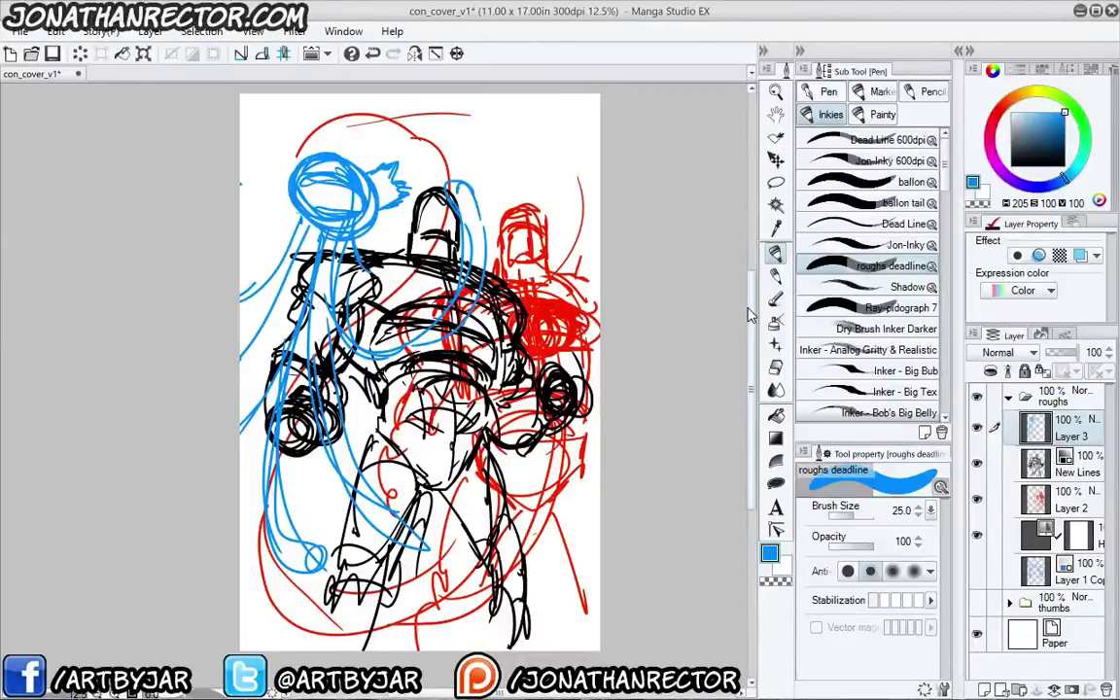
mouse_move(749, 309)
mouse_down()
mouse_move(749, 289)
mouse_move(751, 298)
mouse_up()
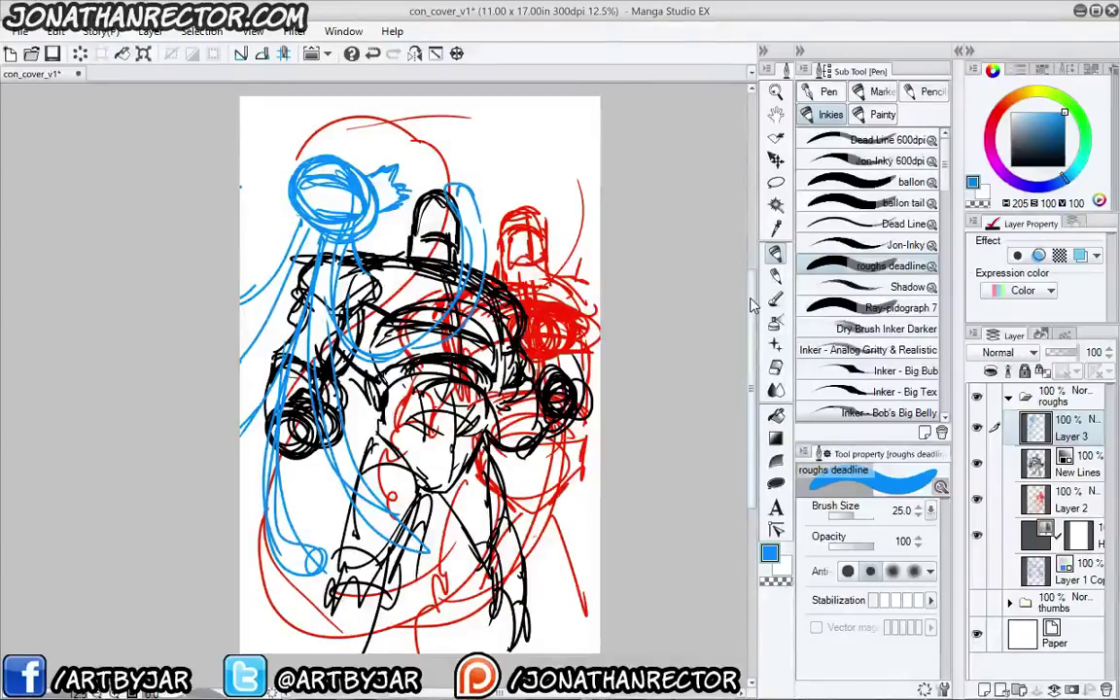
drag(373, 501, 368, 503)
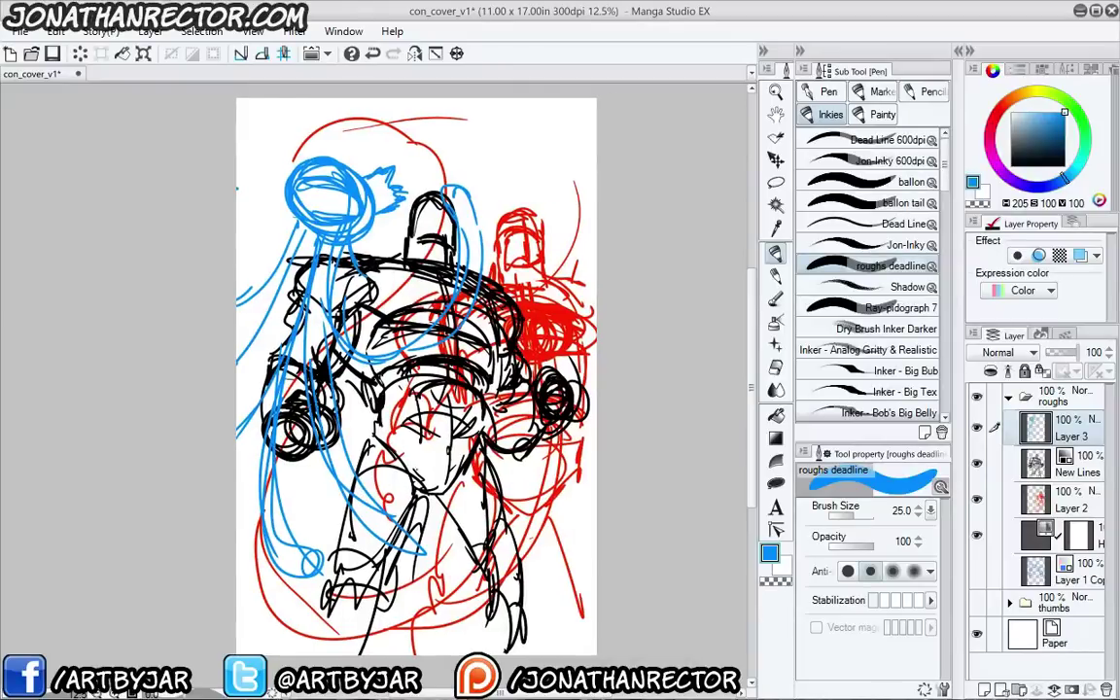
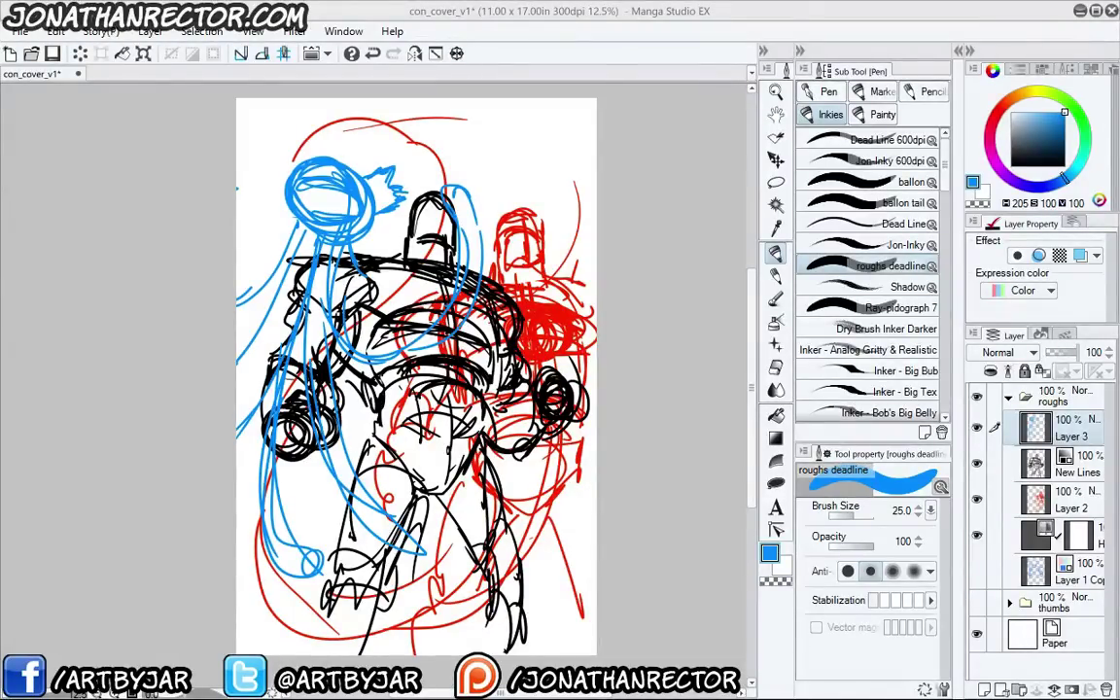
drag(750, 299, 750, 290)
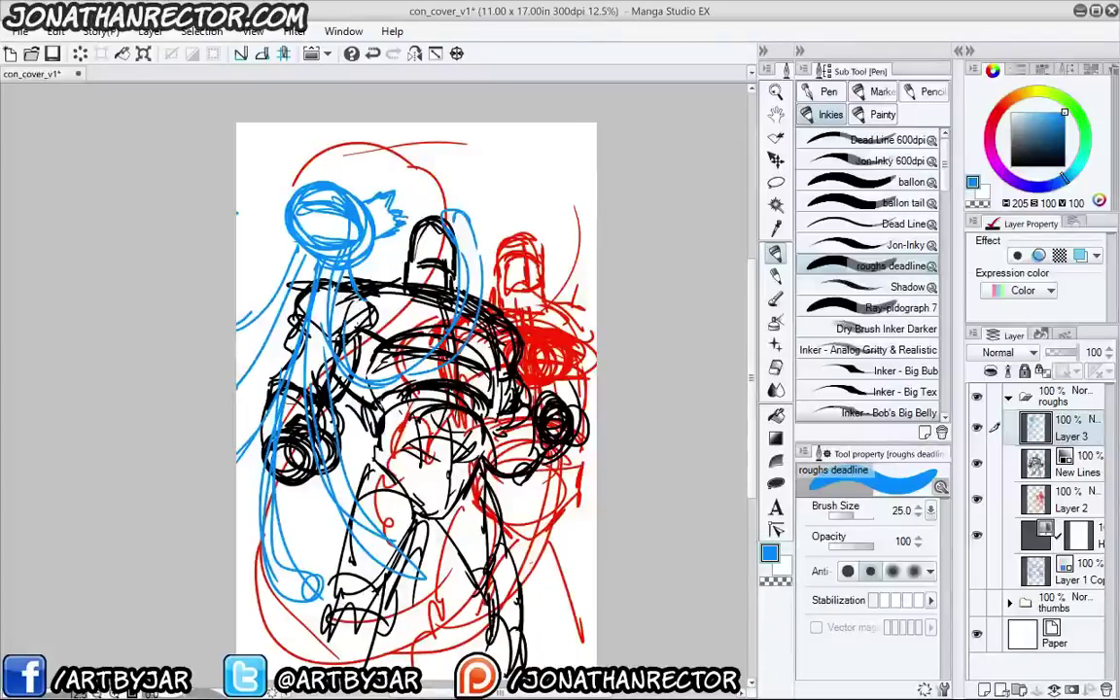
drag(359, 370, 388, 315)
drag(314, 288, 349, 311)
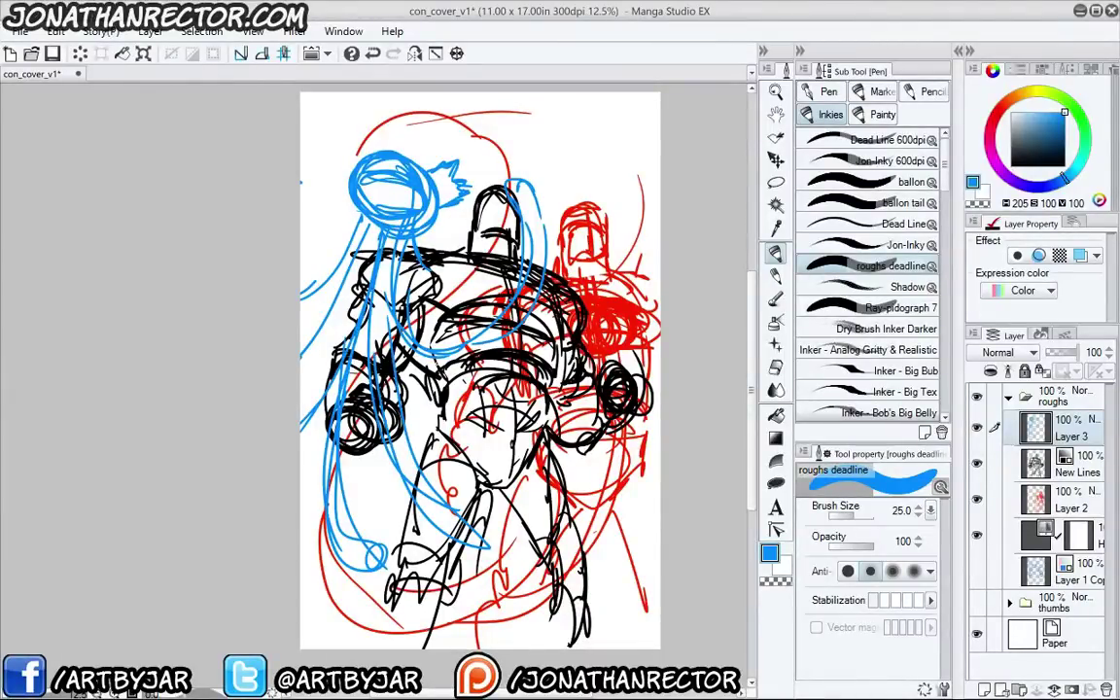
drag(749, 325, 748, 321)
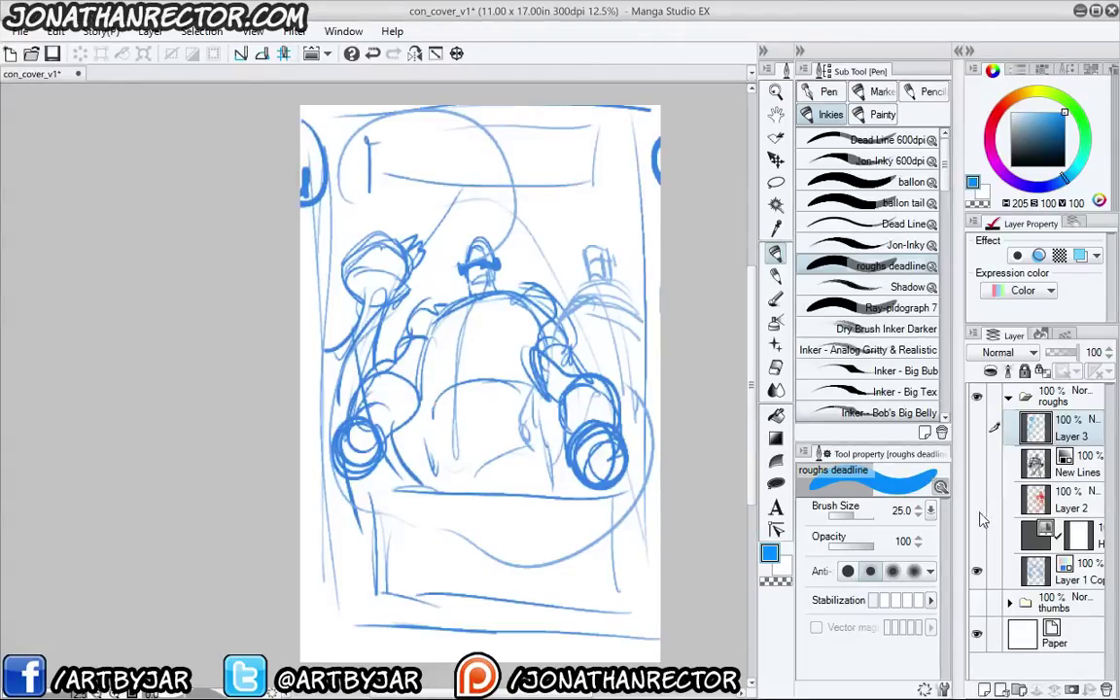
Show New Lines, Layer 2 and Layer 3 over the original thumbnail sketch for comparison, and hide the thumbnail copy layer
click(977, 462)
click(977, 498)
click(977, 427)
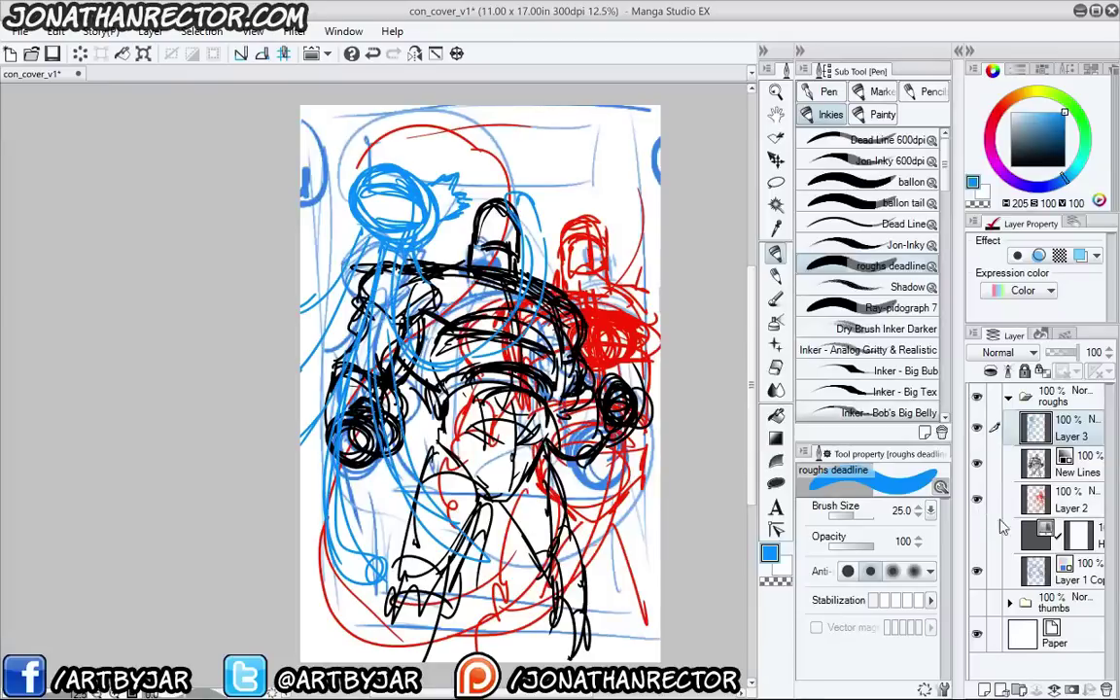
click(977, 571)
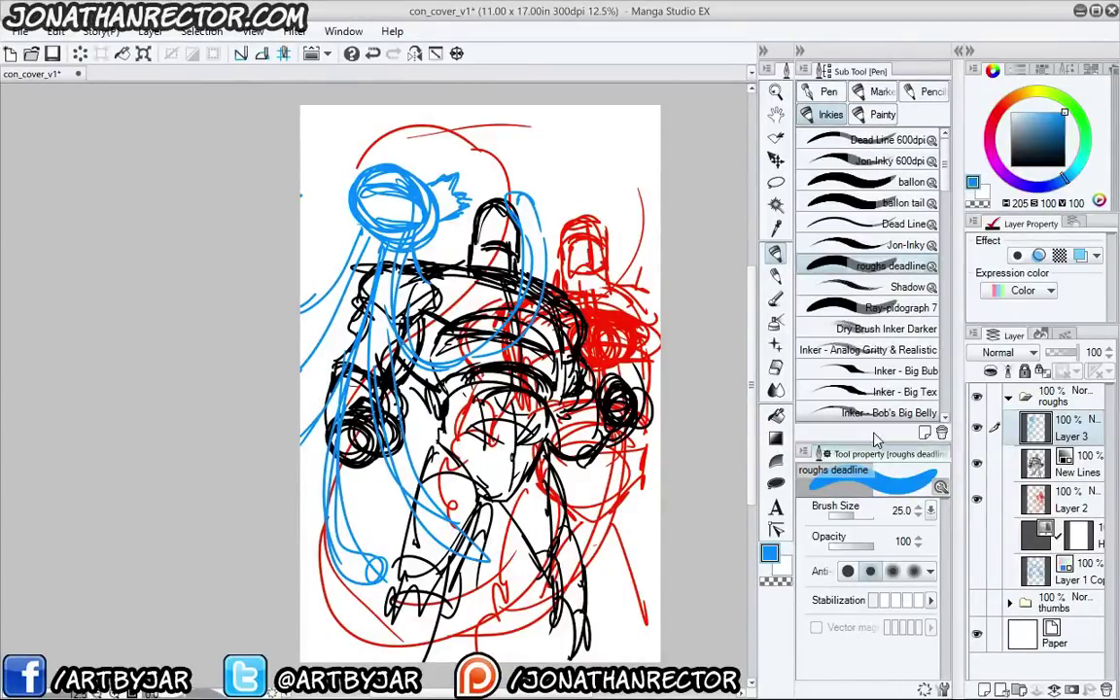
Try repositioning the blue figure on Layer 3 and the red figure on Layer 2, and undo the moves
key(k)
mouse_move(438, 341)
mouse_down()
mouse_move(438, 392)
mouse_move(453, 336)
mouse_move(603, 367)
mouse_move(445, 333)
mouse_up()
mouse_move(411, 418)
mouse_down()
mouse_move(399, 452)
mouse_move(361, 304)
mouse_up()
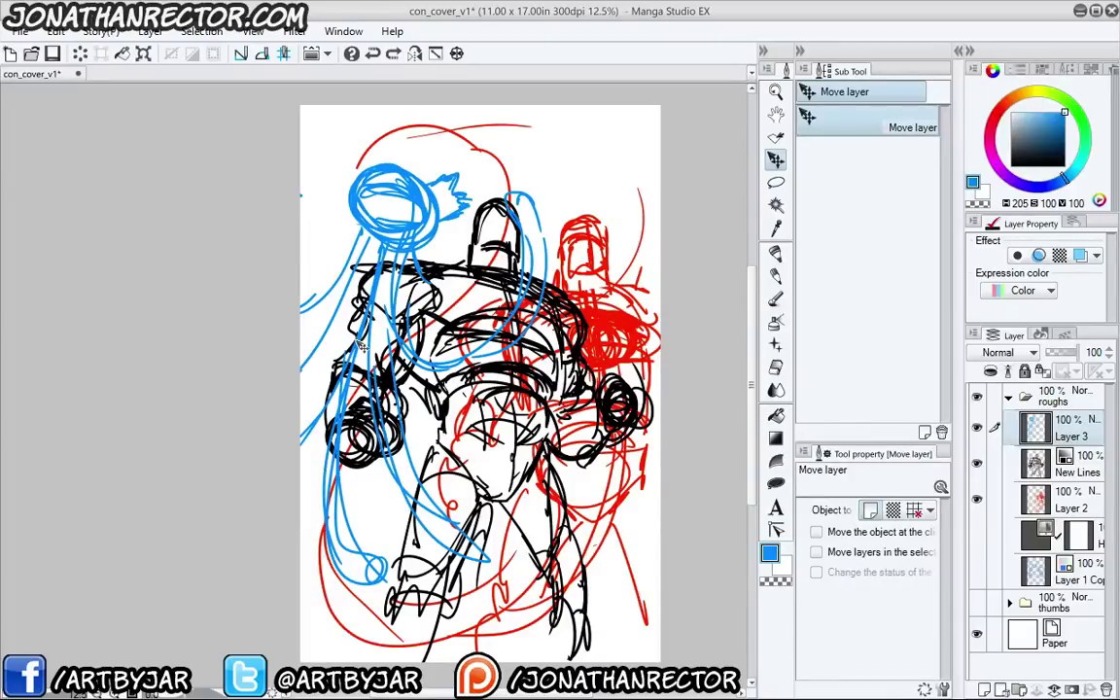
click(1011, 499)
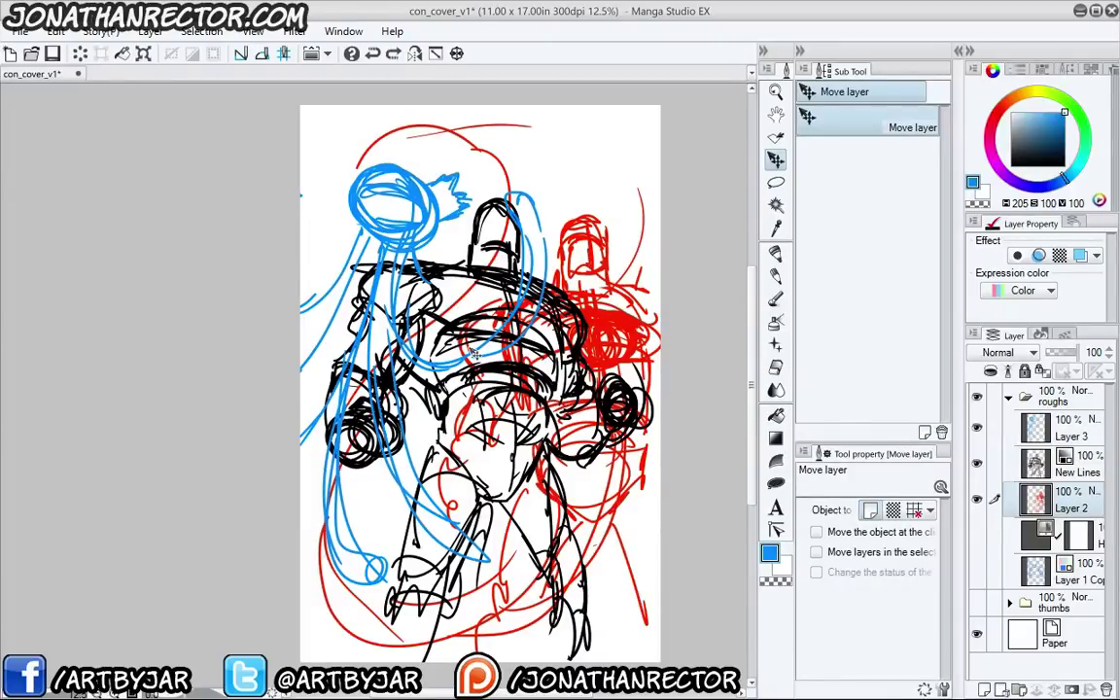
mouse_move(342, 419)
mouse_down()
mouse_move(355, 471)
mouse_move(346, 494)
mouse_move(313, 443)
mouse_move(320, 330)
mouse_up()
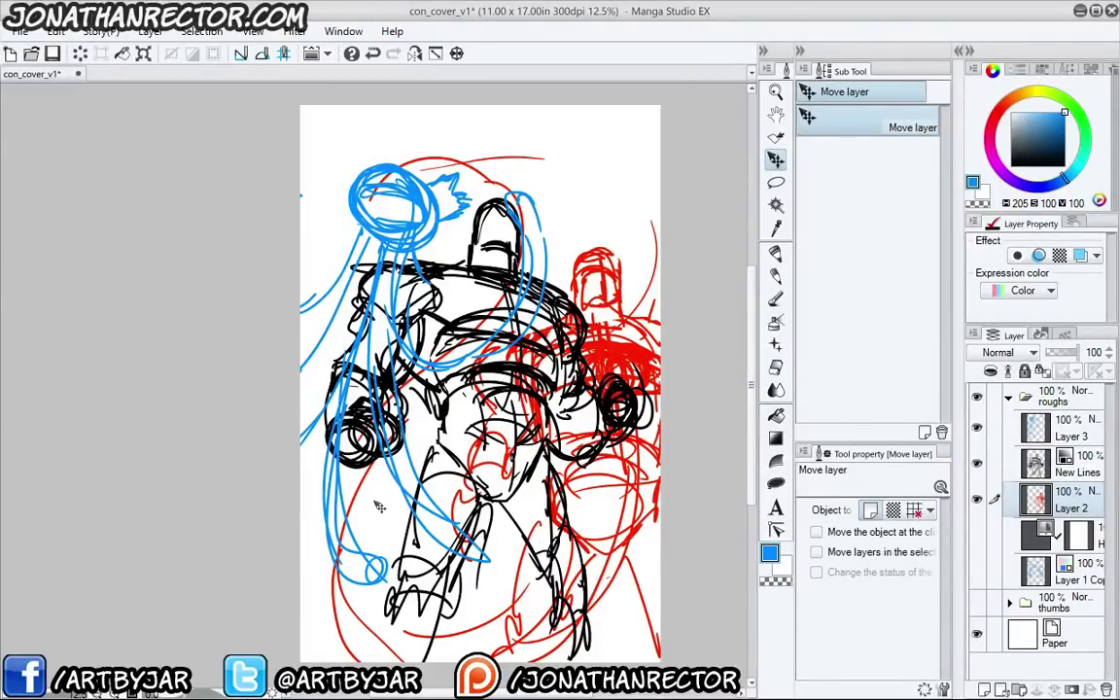
key(ctrl+z)
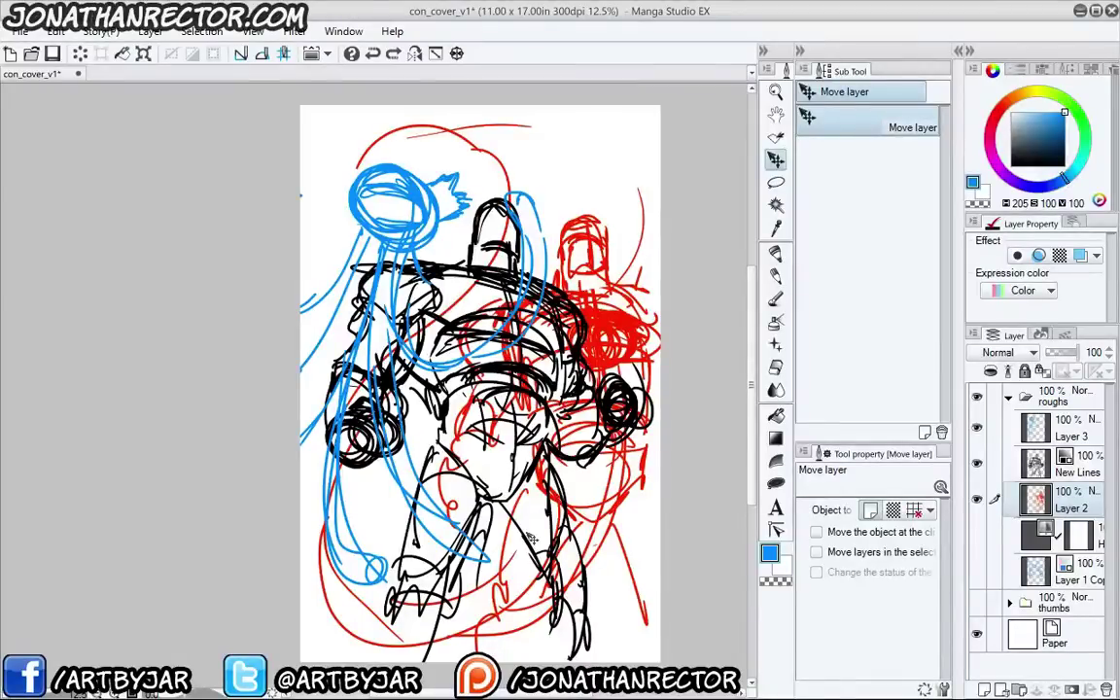
Fade the sketches under a new New Lines layer above Layer 3, and choose the Jon-Inky 600dpi pen in black
click(1094, 439)
key(F1)
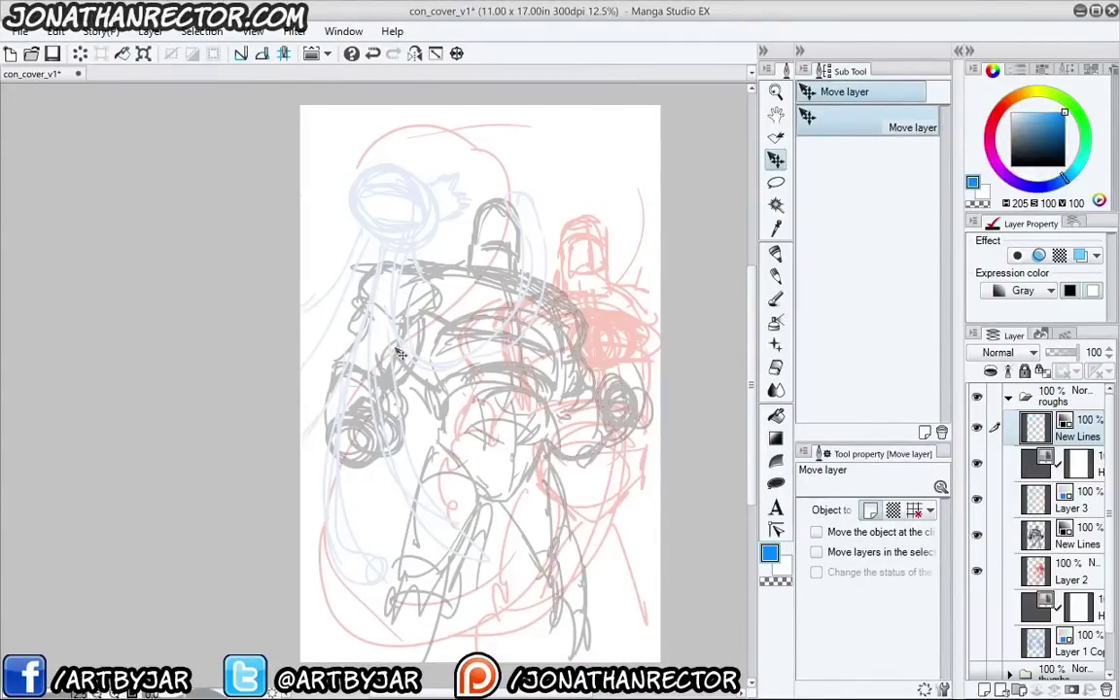
scroll(355, 341, up, 3)
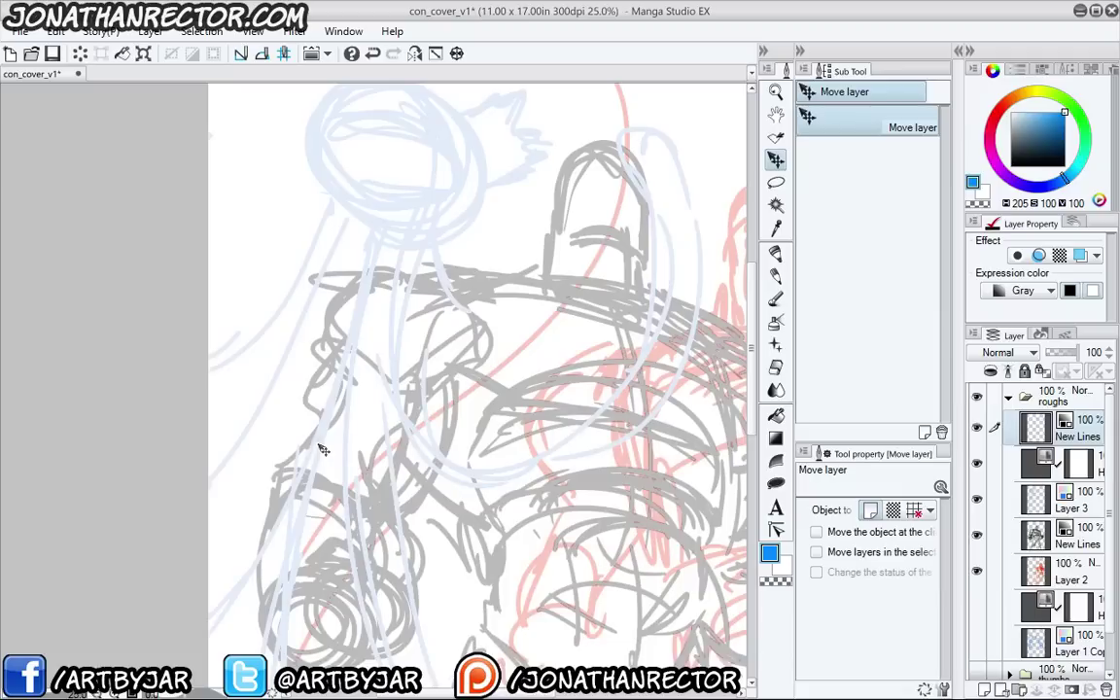
drag(563, 321, 341, 336)
key(p)
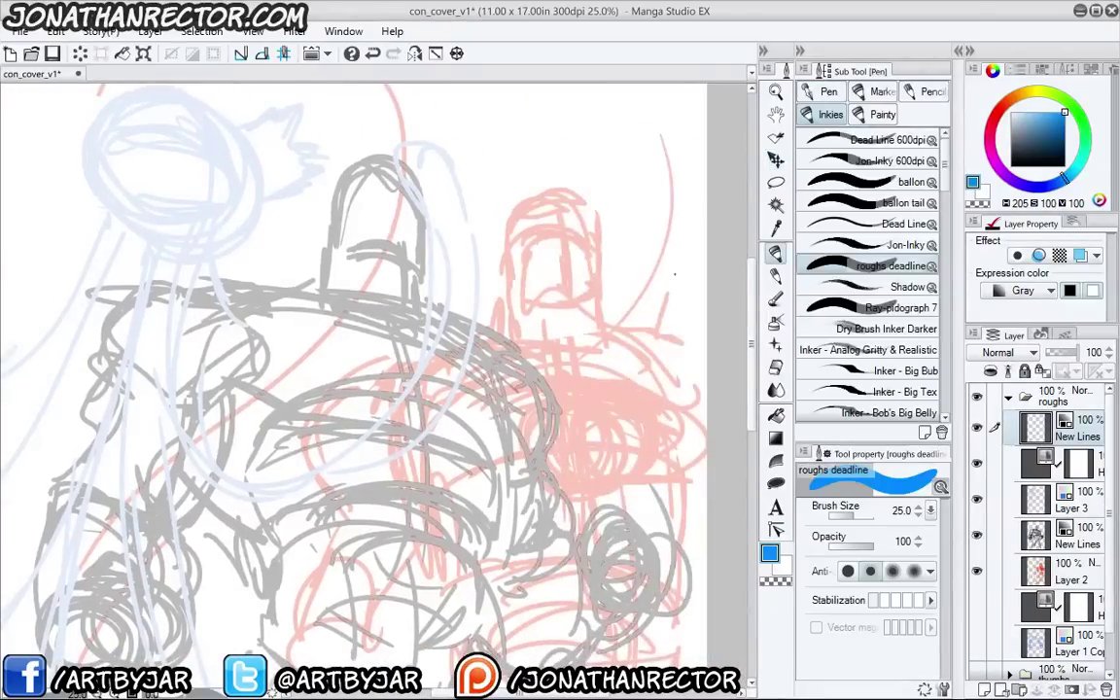
click(1011, 165)
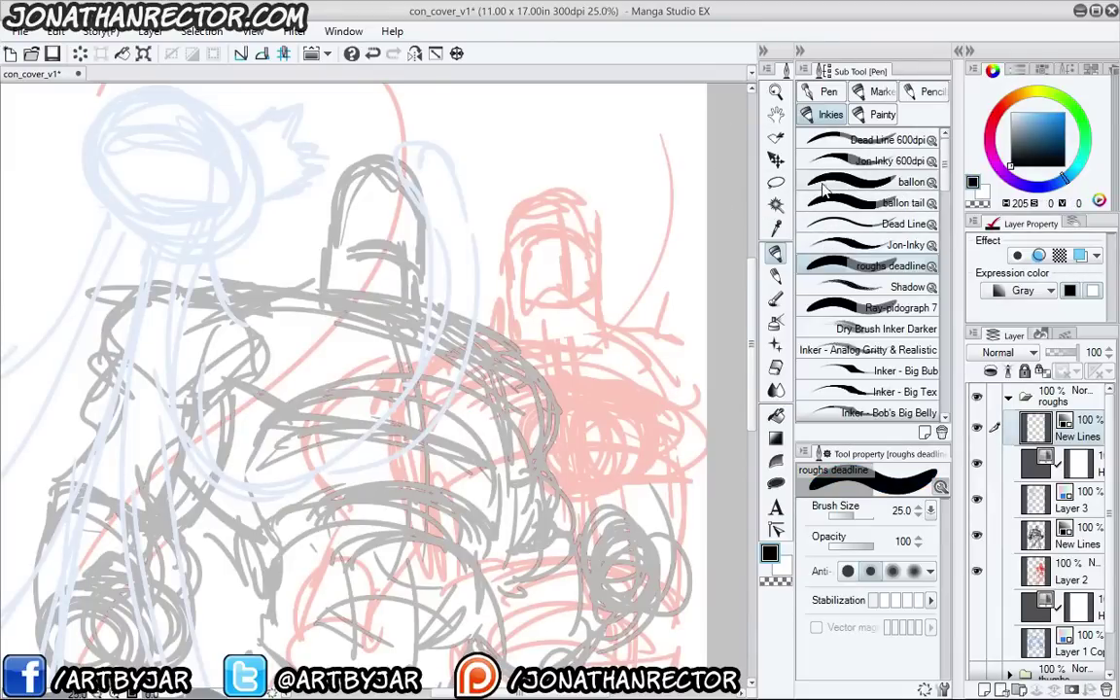
click(885, 160)
Set the pen's brush size to 50 while testing strokes across the torso, and undo the test strokes
mouse_move(486, 324)
mouse_down()
mouse_move(472, 420)
mouse_move(435, 493)
mouse_up()
key(bracketright)
key(bracketright)
key(bracketright)
key(bracketright)
key(bracketright)
mouse_move(432, 417)
mouse_down()
mouse_move(416, 470)
mouse_move(363, 452)
mouse_move(353, 483)
mouse_up()
key(ctrl+z)
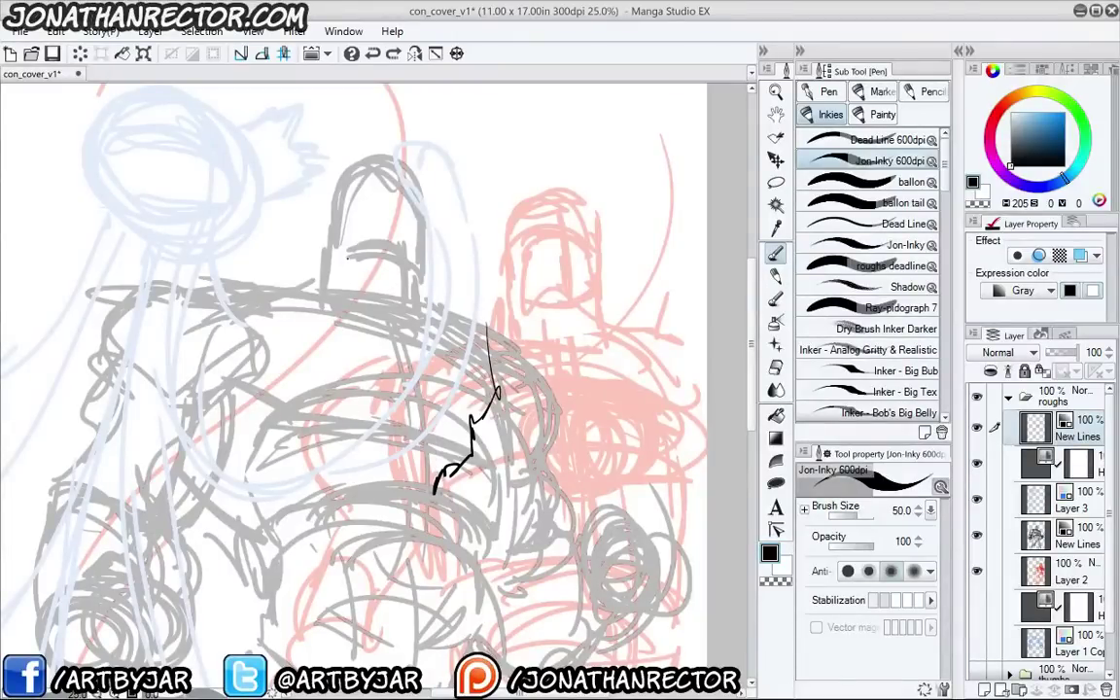
key(ctrl+z)
Draw the torso's shoulder line, far side and arched rib cage edge in black over the faded sketch
drag(170, 549, 151, 528)
key(Tab)
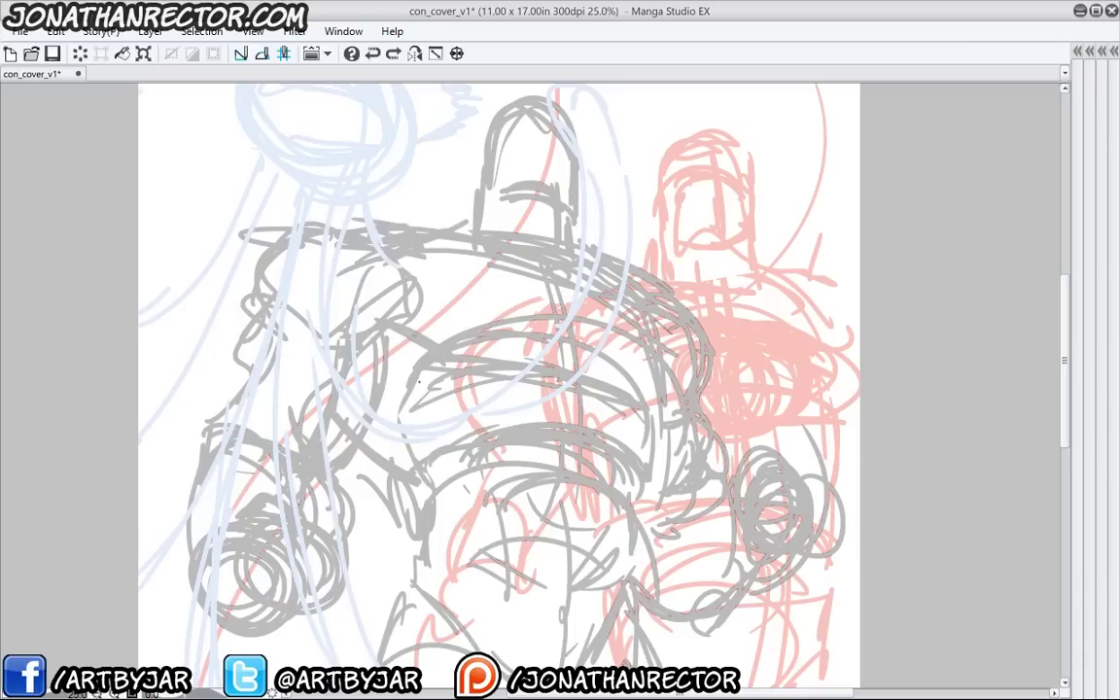
drag(374, 226, 412, 197)
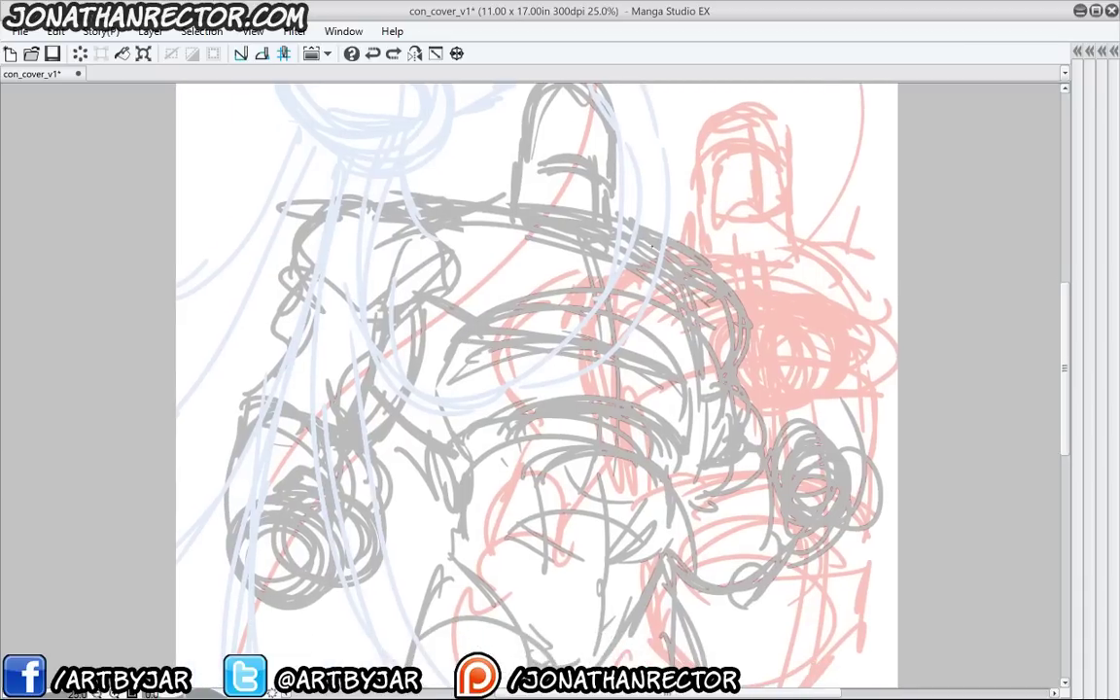
drag(671, 255, 496, 203)
mouse_move(606, 226)
mouse_down()
mouse_move(493, 219)
mouse_move(418, 252)
mouse_up()
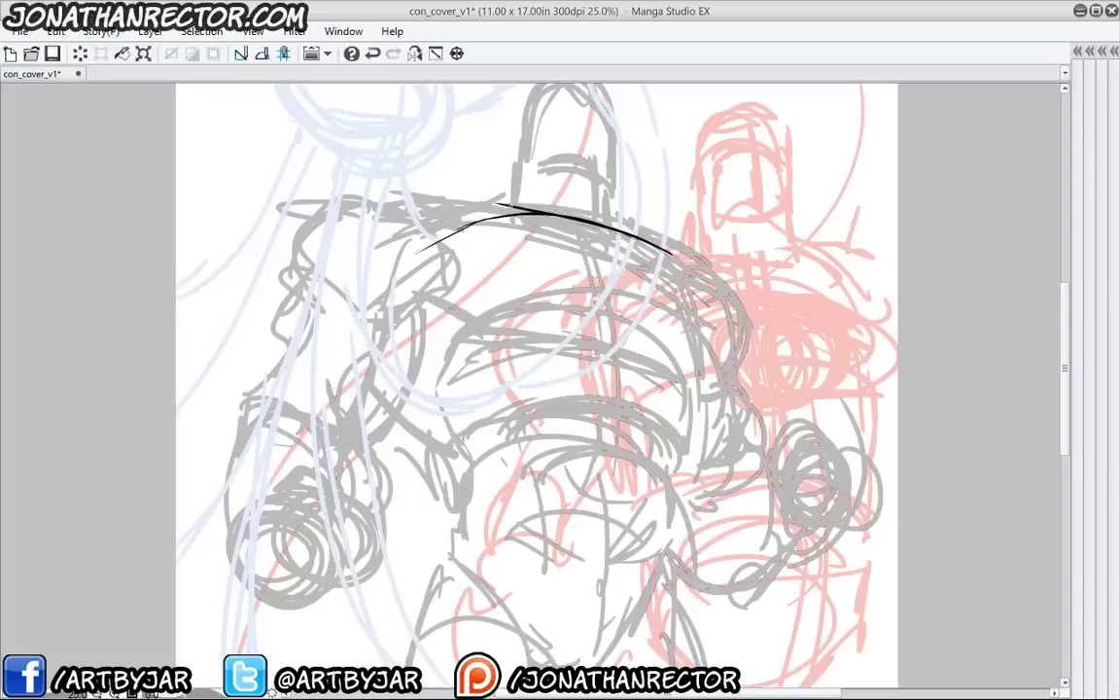
mouse_move(496, 206)
mouse_down()
mouse_move(695, 326)
mouse_move(704, 409)
mouse_move(685, 494)
mouse_up()
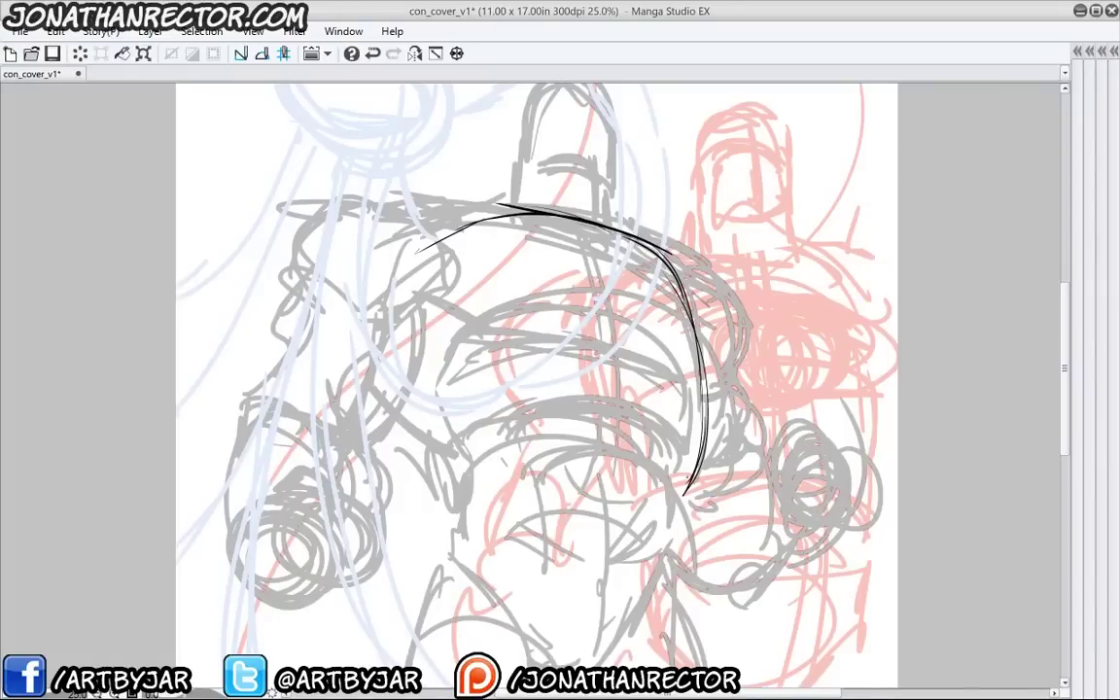
mouse_move(678, 420)
mouse_down()
mouse_move(623, 373)
mouse_move(544, 362)
mouse_move(445, 470)
mouse_move(398, 476)
mouse_up()
mouse_move(371, 435)
mouse_down()
mouse_move(408, 481)
mouse_move(437, 496)
mouse_up()
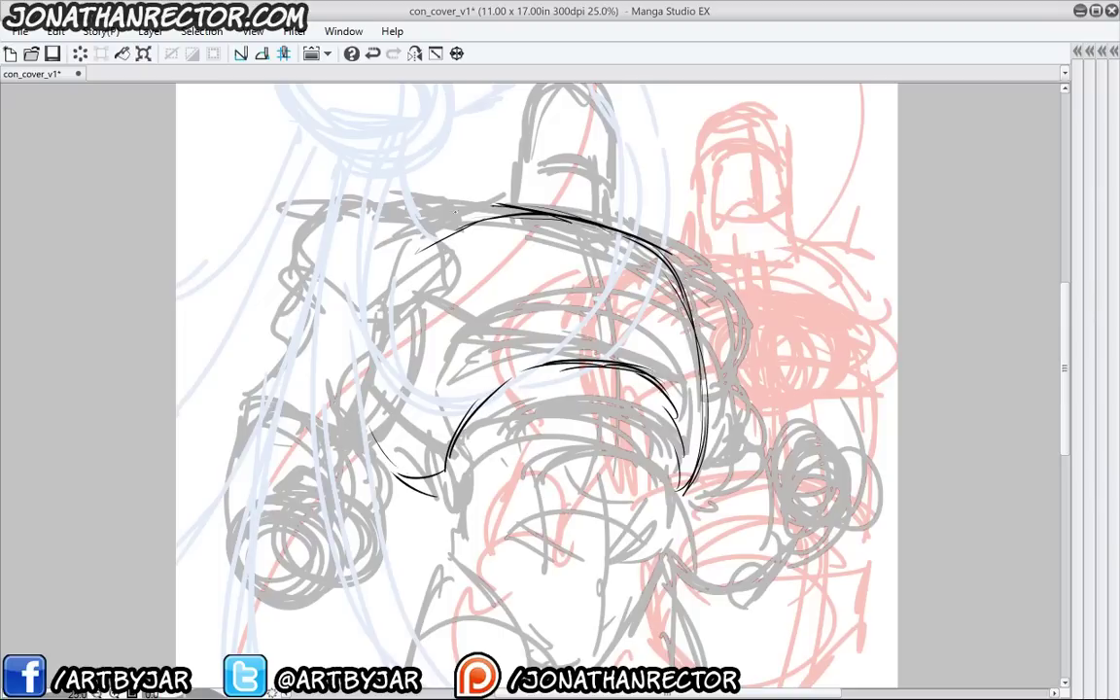
Draw the torso's near side, the lower chest edge and the curved contours of the near pectoral
mouse_move(456, 213)
mouse_down()
mouse_move(419, 233)
mouse_move(365, 427)
mouse_up()
drag(683, 363, 515, 341)
mouse_move(692, 367)
mouse_down()
mouse_move(518, 336)
mouse_move(464, 345)
mouse_up()
mouse_move(605, 336)
mouse_down()
mouse_move(464, 345)
mouse_move(439, 277)
mouse_up()
drag(448, 338, 422, 236)
mouse_move(447, 309)
mouse_down()
mouse_move(416, 233)
mouse_move(370, 216)
mouse_up()
mouse_move(622, 325)
mouse_down()
mouse_move(540, 206)
mouse_move(399, 212)
mouse_up()
drag(517, 205, 396, 215)
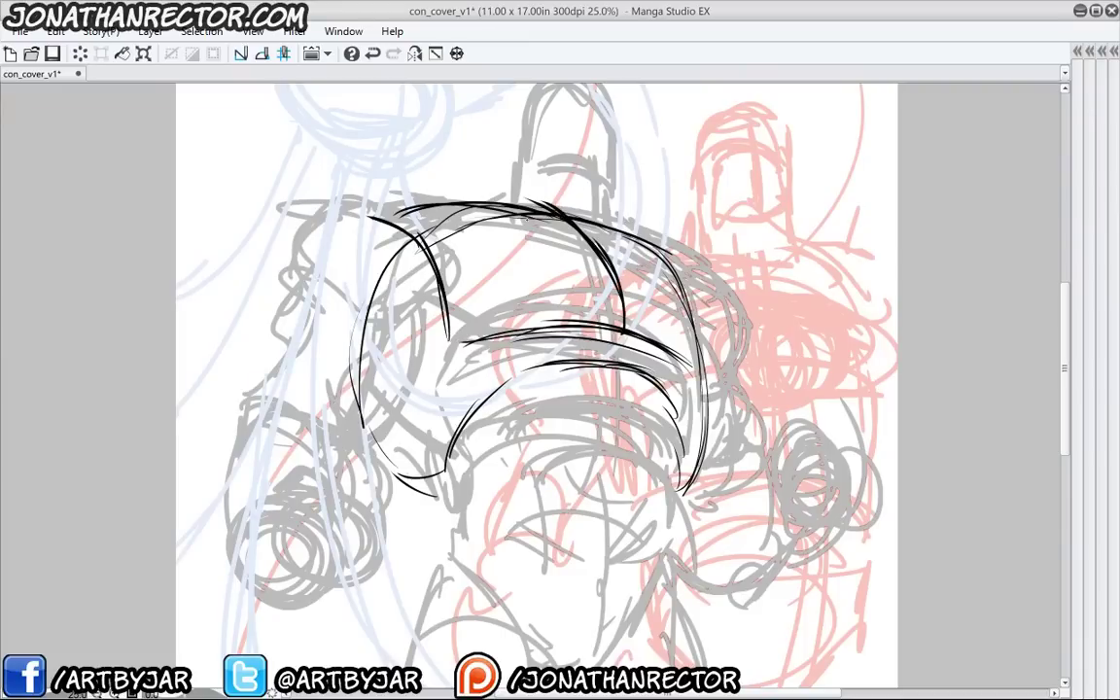
Outline the far pectoral down to its lower edge and darken the curve beside the near shoulder
drag(578, 225, 702, 283)
mouse_move(636, 332)
mouse_down()
mouse_move(626, 319)
mouse_move(636, 334)
mouse_up()
drag(627, 313, 698, 371)
mouse_move(699, 371)
mouse_down()
mouse_move(714, 355)
mouse_move(664, 249)
mouse_up()
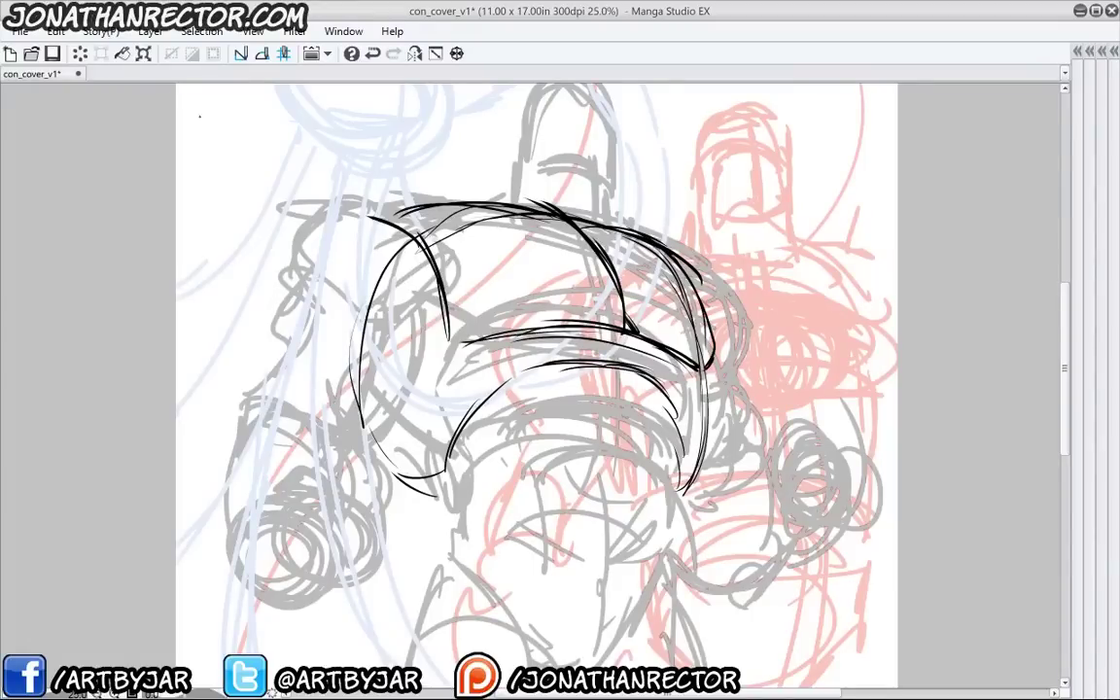
drag(371, 216, 441, 280)
Draw a round fist beside the lower near side of the torso and erase the torso lines crossing it
drag(356, 308, 376, 263)
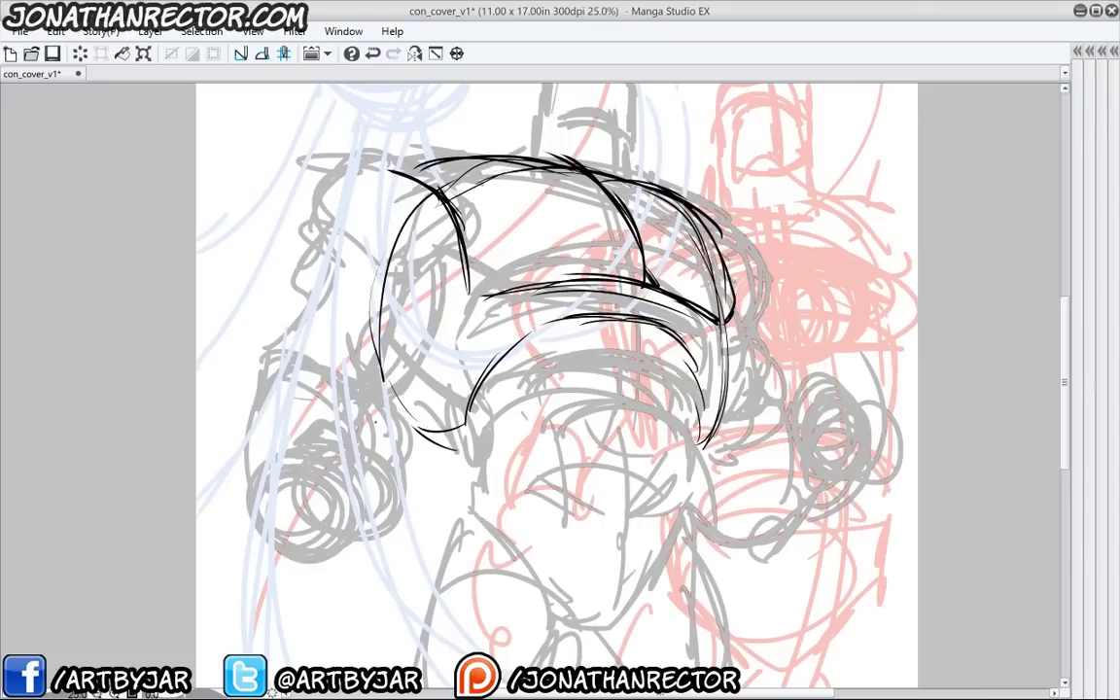
drag(358, 422, 422, 472)
mouse_move(369, 393)
mouse_down()
mouse_move(453, 476)
mouse_move(403, 500)
mouse_up()
mouse_move(387, 389)
mouse_down()
mouse_move(427, 493)
mouse_move(452, 466)
mouse_up()
mouse_move(455, 448)
mouse_down()
mouse_move(429, 488)
mouse_move(443, 403)
mouse_move(453, 461)
mouse_move(453, 432)
mouse_move(320, 396)
mouse_move(402, 455)
mouse_move(427, 453)
mouse_move(394, 469)
mouse_up()
key(e)
key(p)
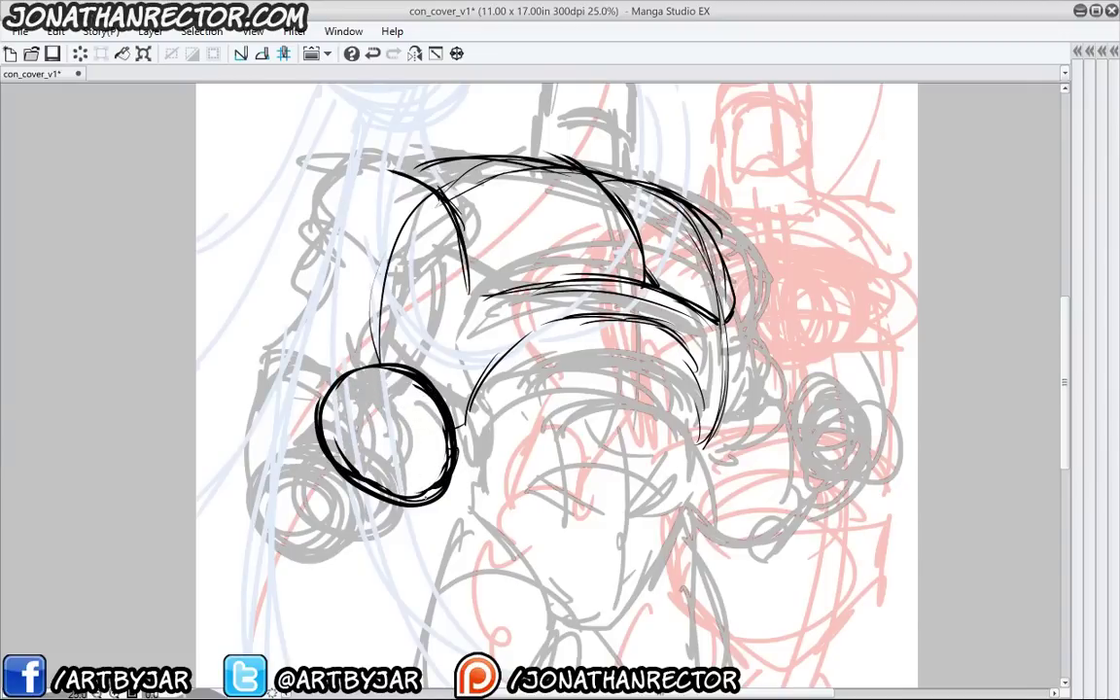
drag(321, 419, 376, 361)
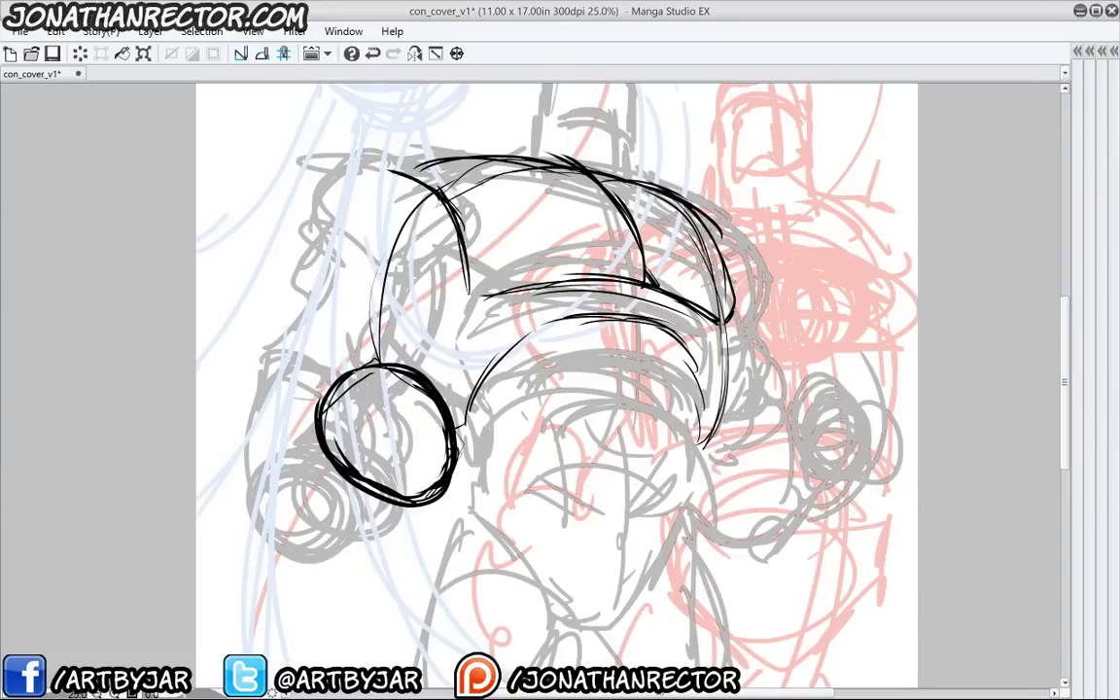
mouse_move(322, 415)
mouse_down()
mouse_move(462, 442)
mouse_move(358, 479)
mouse_up()
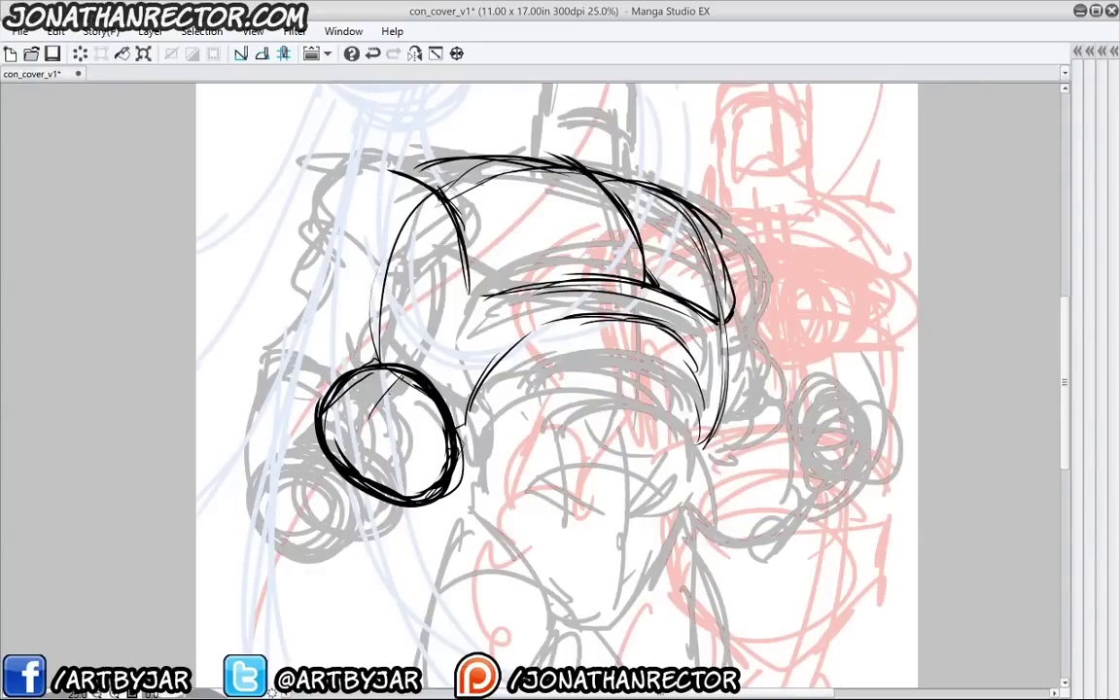
Add two finger lines inside the round fist, a rounded bump above it and a heavier outer edge beneath it
drag(396, 381, 357, 435)
drag(437, 407, 399, 457)
mouse_move(386, 368)
mouse_down()
mouse_move(466, 428)
mouse_move(335, 455)
mouse_move(391, 366)
mouse_up()
mouse_move(326, 381)
mouse_down()
mouse_move(394, 340)
mouse_move(417, 371)
mouse_up()
drag(335, 358, 385, 342)
drag(402, 507, 317, 447)
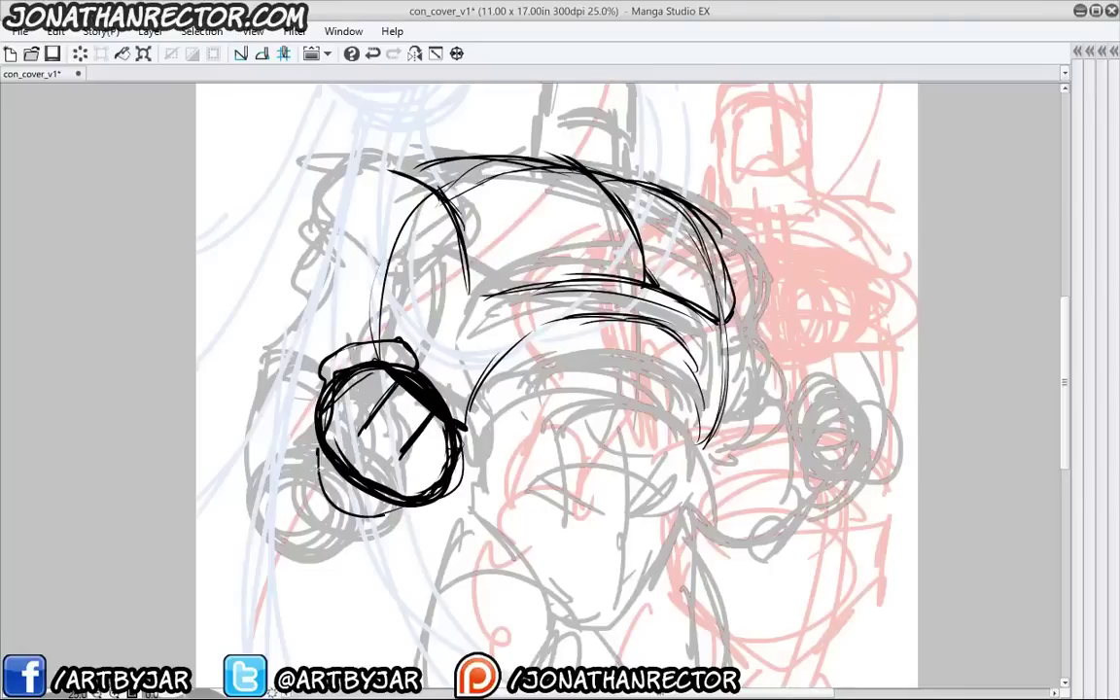
drag(340, 506, 317, 454)
mouse_move(318, 436)
mouse_down()
mouse_move(329, 500)
mouse_move(391, 513)
mouse_up()
drag(344, 505, 390, 506)
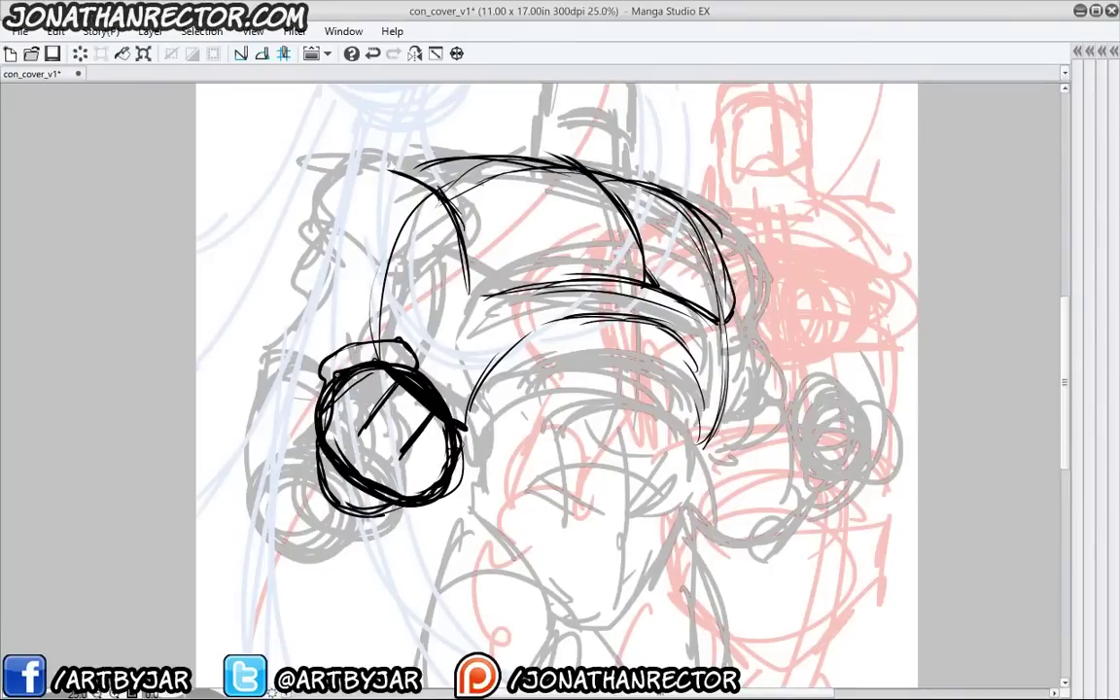
Draw a large rounded forearm shape behind the fist, then lasso fist and forearm and move them up against the torso
mouse_move(355, 457)
mouse_down()
mouse_move(312, 508)
mouse_move(219, 379)
mouse_up()
mouse_move(291, 335)
mouse_down()
mouse_move(204, 388)
mouse_move(358, 501)
mouse_move(255, 340)
mouse_up()
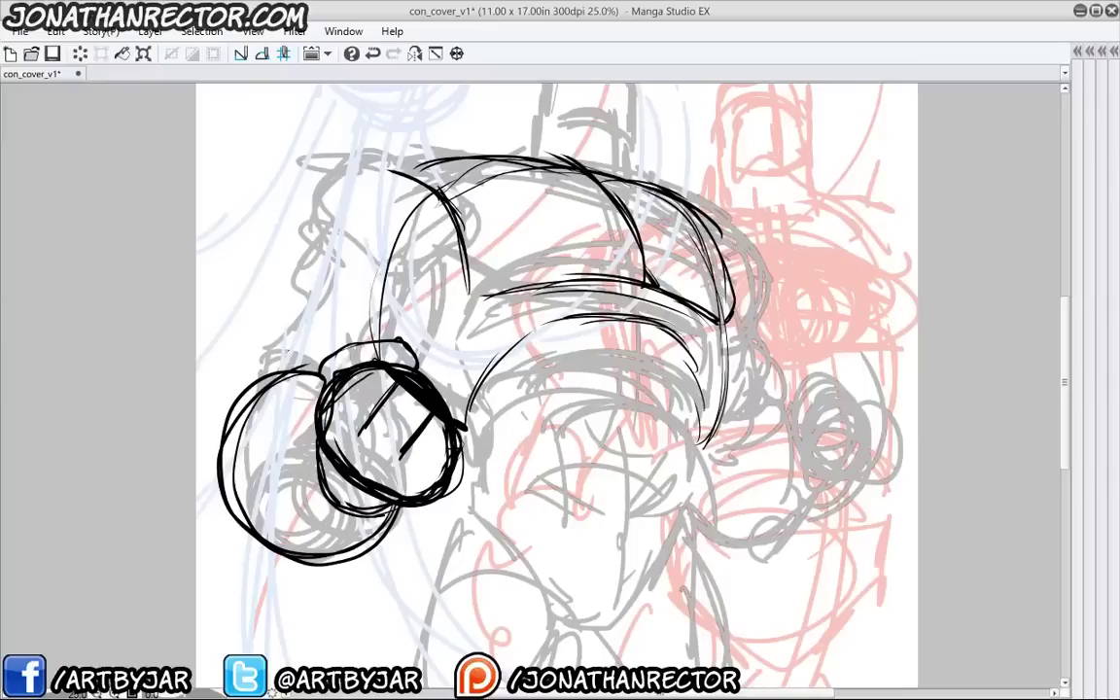
mouse_move(309, 362)
mouse_down()
mouse_move(365, 336)
mouse_move(452, 382)
mouse_move(423, 546)
mouse_move(184, 389)
mouse_move(251, 315)
mouse_up()
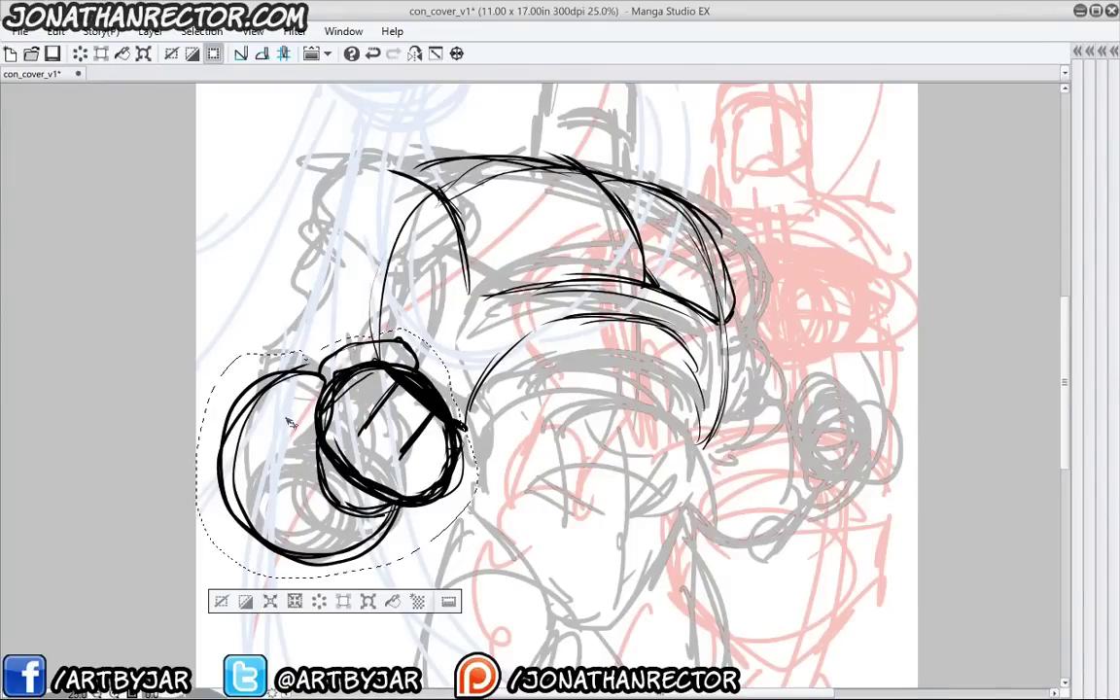
mouse_move(291, 455)
mouse_down()
mouse_move(291, 365)
mouse_move(319, 434)
mouse_move(313, 389)
mouse_move(299, 403)
mouse_up()
click(235, 604)
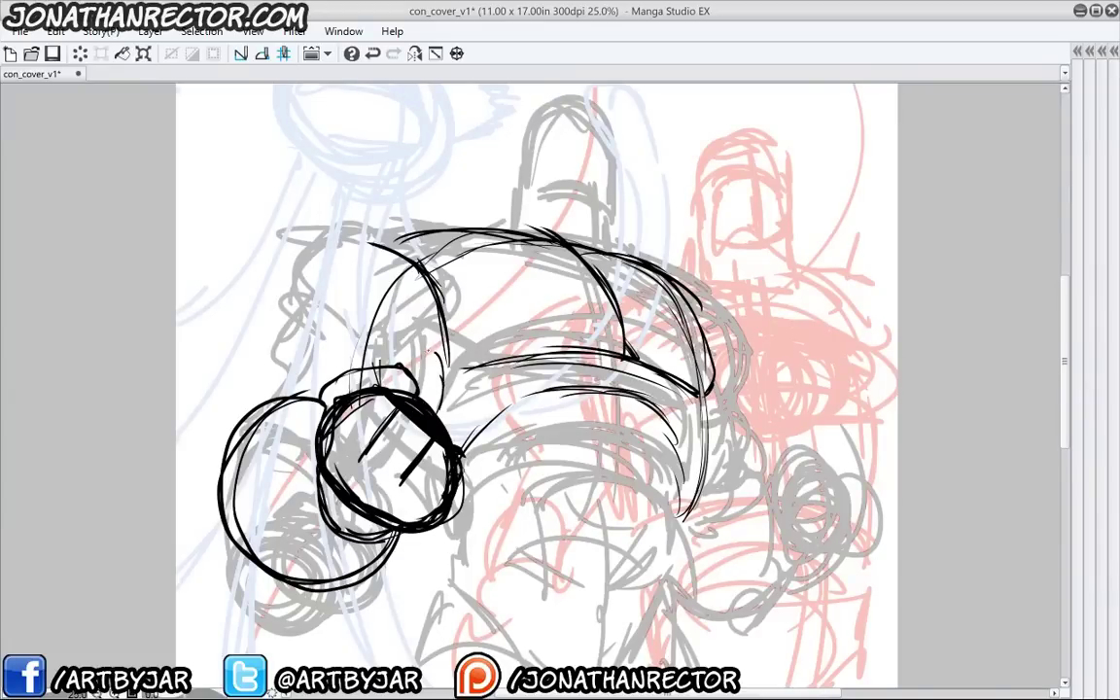
Draw the near arm's rounded shoulder with heavy outer contours and the upper arm lines above the fist
mouse_move(421, 343)
mouse_down()
mouse_move(443, 378)
mouse_move(441, 357)
mouse_move(364, 327)
mouse_up()
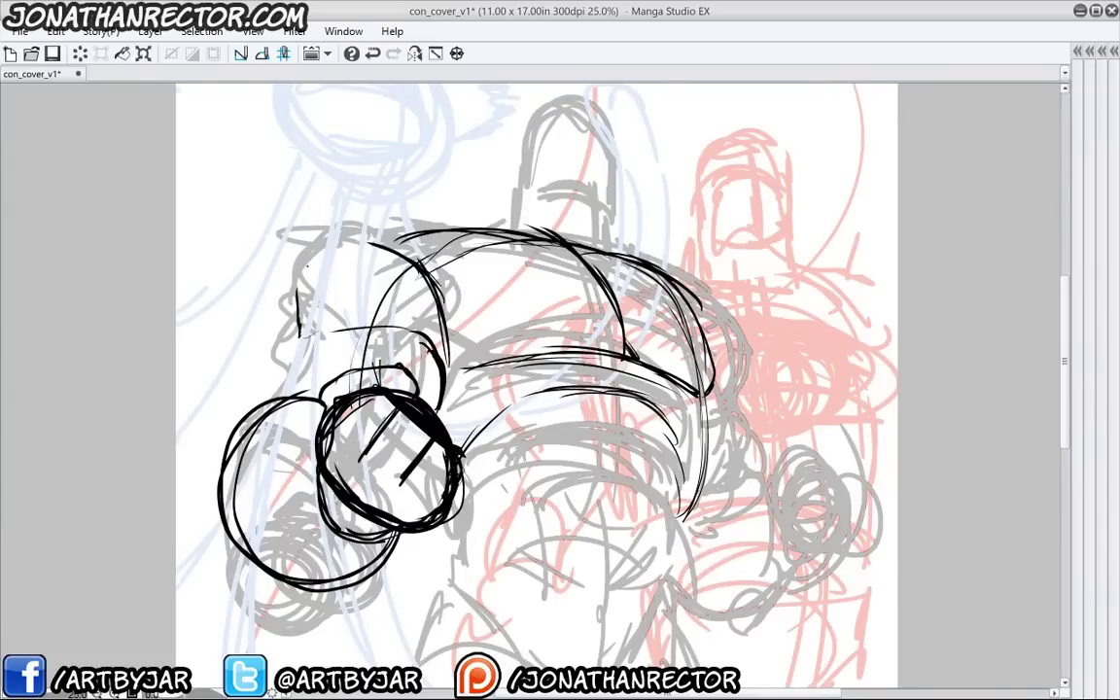
mouse_move(344, 238)
mouse_down()
mouse_move(441, 243)
mouse_move(296, 288)
mouse_move(298, 326)
mouse_up()
drag(354, 235, 479, 255)
mouse_move(292, 273)
mouse_down()
mouse_move(272, 338)
mouse_move(274, 352)
mouse_move(299, 354)
mouse_up()
mouse_move(327, 337)
mouse_down()
mouse_move(389, 332)
mouse_move(418, 348)
mouse_up()
mouse_move(418, 242)
mouse_down()
mouse_move(424, 335)
mouse_move(305, 285)
mouse_up()
drag(375, 241, 448, 264)
drag(440, 243, 546, 242)
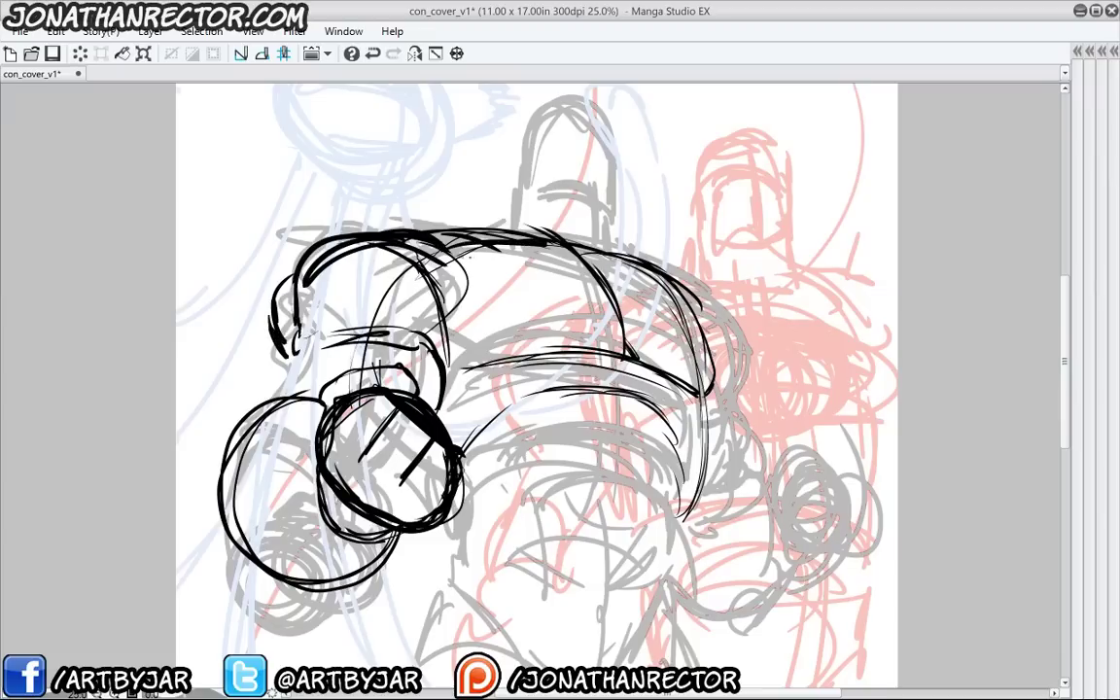
Rework the upper contours of both pectorals and darken the lower edge of the near pectoral
drag(418, 222, 537, 254)
drag(471, 233, 595, 282)
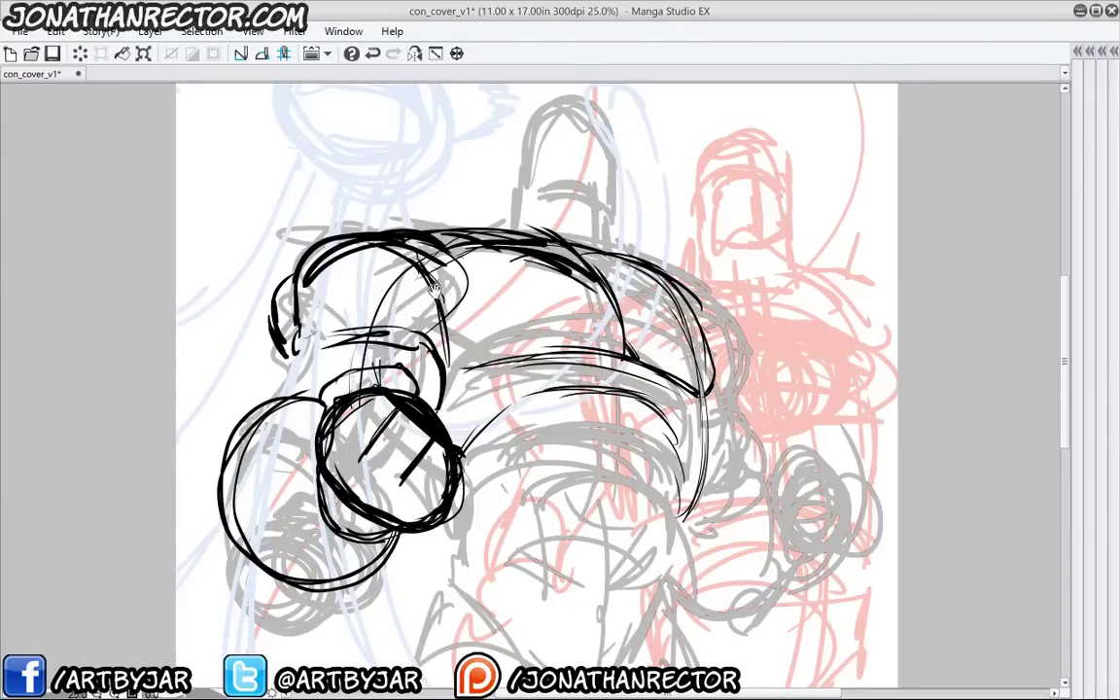
drag(440, 296, 411, 334)
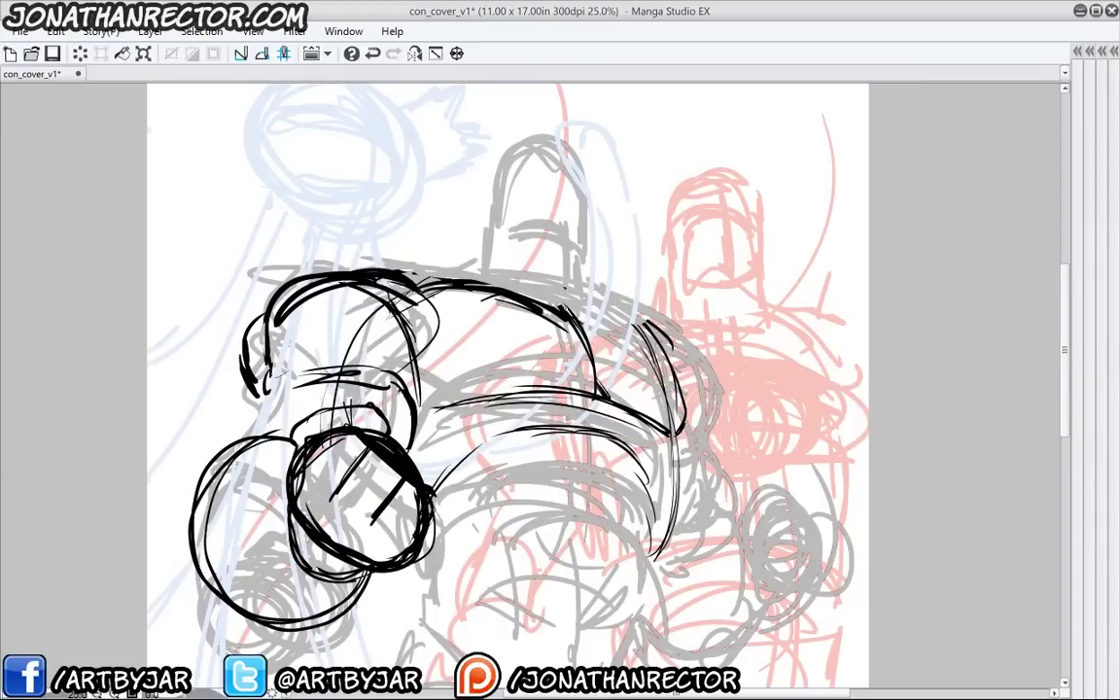
drag(576, 320, 642, 331)
drag(334, 401, 386, 294)
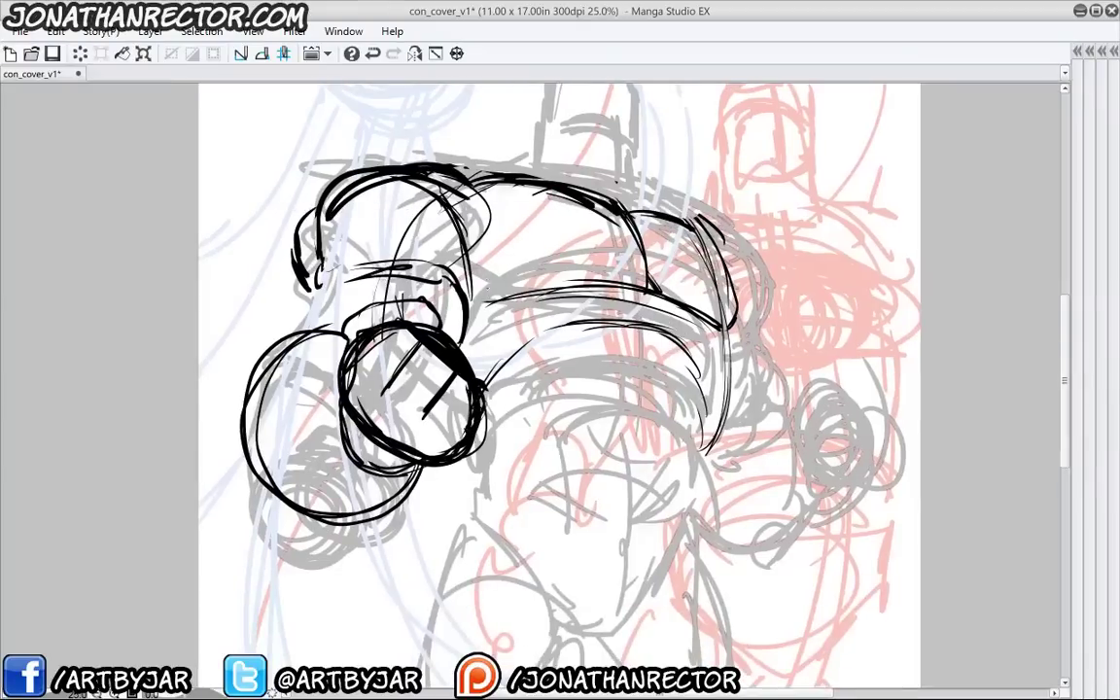
drag(476, 273, 649, 292)
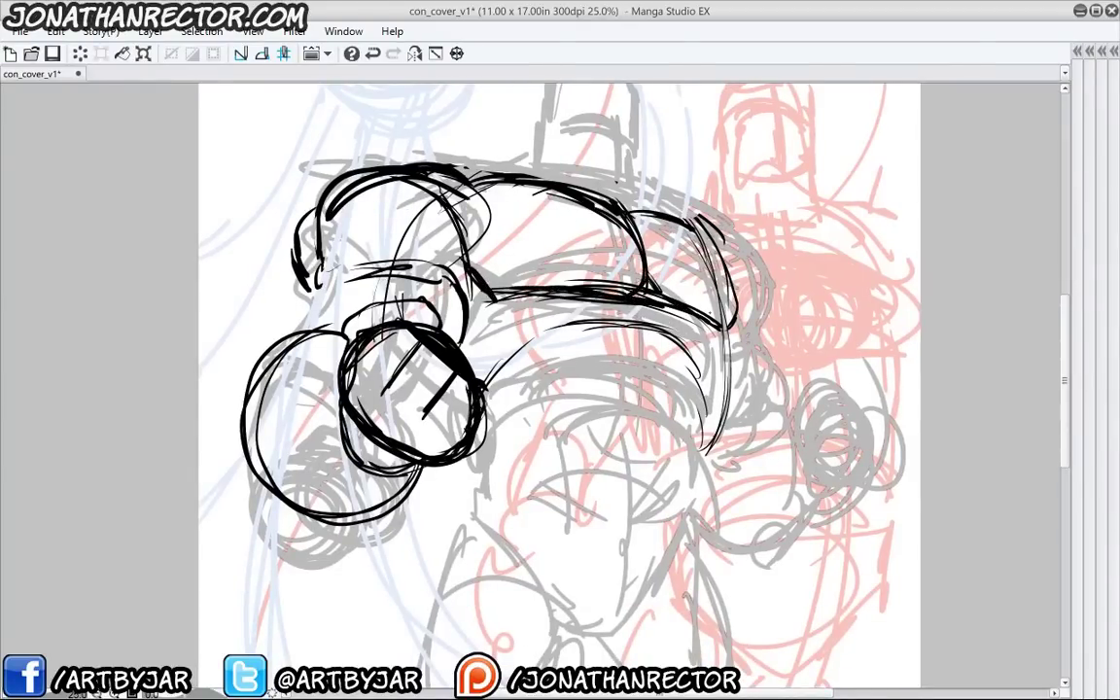
Connect the upper arm to the forearm and add contour and muscle lines to the rounded forearm
mouse_move(351, 275)
mouse_down()
mouse_move(370, 275)
mouse_move(298, 340)
mouse_up()
mouse_move(425, 470)
mouse_down()
mouse_move(387, 452)
mouse_move(362, 407)
mouse_up()
mouse_move(365, 352)
mouse_down()
mouse_move(366, 444)
mouse_move(284, 449)
mouse_up()
drag(289, 382, 273, 437)
drag(329, 357, 275, 419)
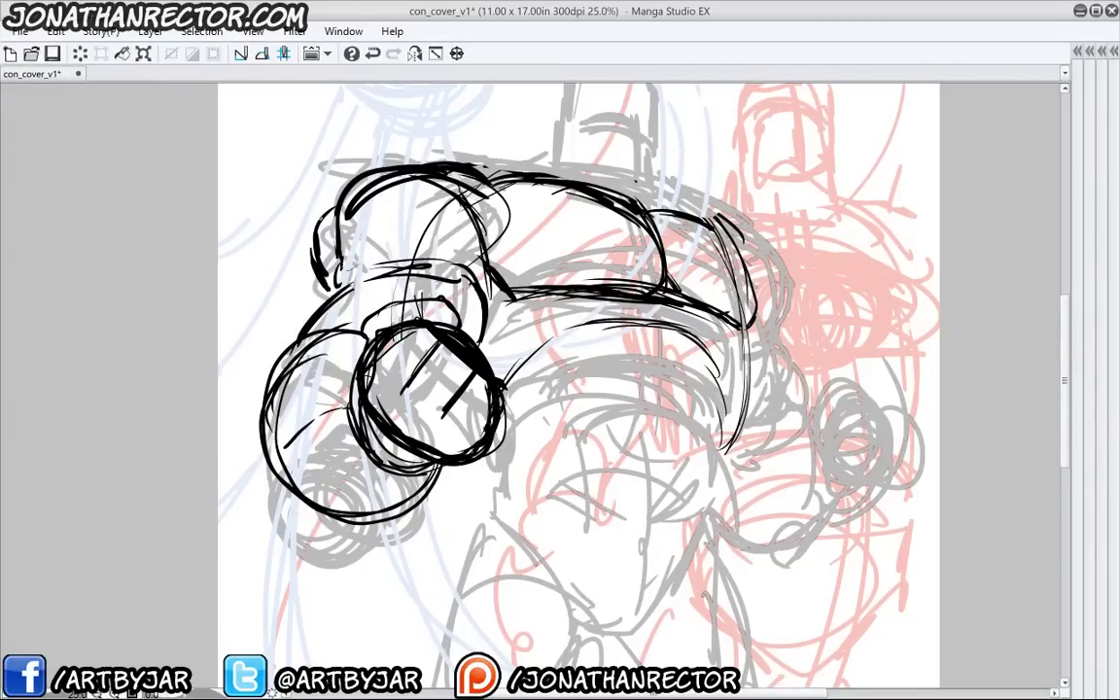
Mirror the canvas view, darken the far pectoral's contours and draw the rib cage edge beneath the chest
click(415, 53)
drag(336, 231, 343, 261)
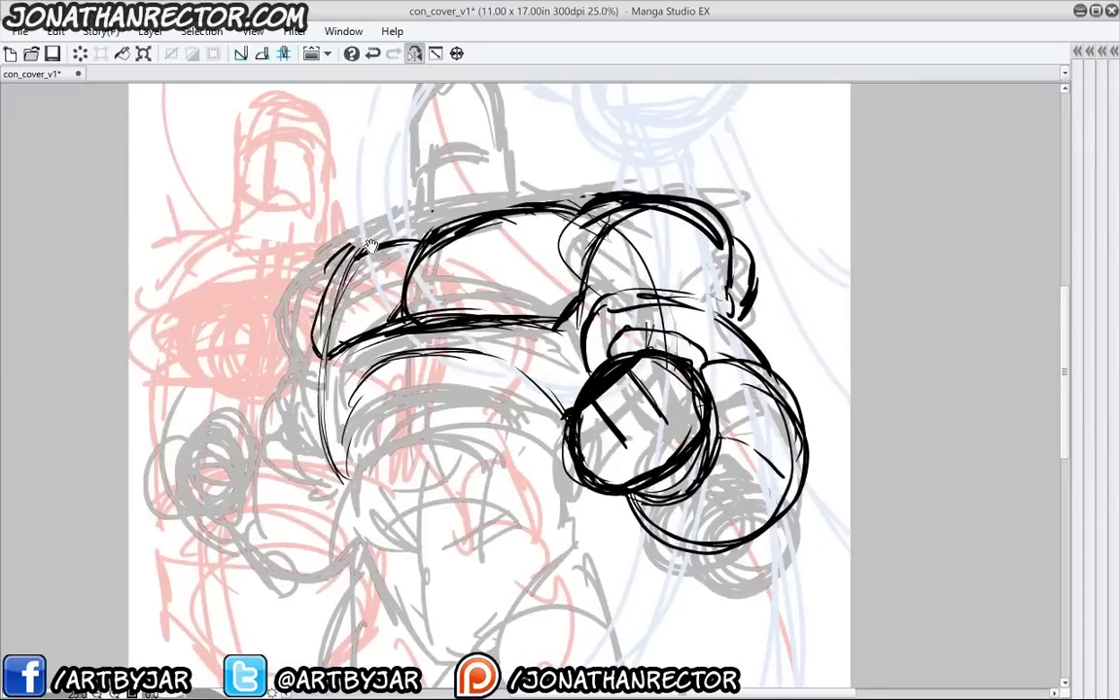
mouse_move(426, 239)
mouse_down()
mouse_move(402, 242)
mouse_move(340, 295)
mouse_up()
drag(375, 256, 320, 334)
drag(349, 270, 318, 351)
drag(344, 293, 321, 349)
mouse_move(405, 245)
mouse_down()
mouse_move(349, 277)
mouse_move(367, 267)
mouse_up()
mouse_move(389, 292)
mouse_down()
mouse_move(385, 243)
mouse_move(333, 272)
mouse_move(369, 340)
mouse_move(450, 313)
mouse_up()
drag(365, 340, 444, 321)
mouse_move(364, 337)
mouse_down()
mouse_move(458, 320)
mouse_move(508, 292)
mouse_up()
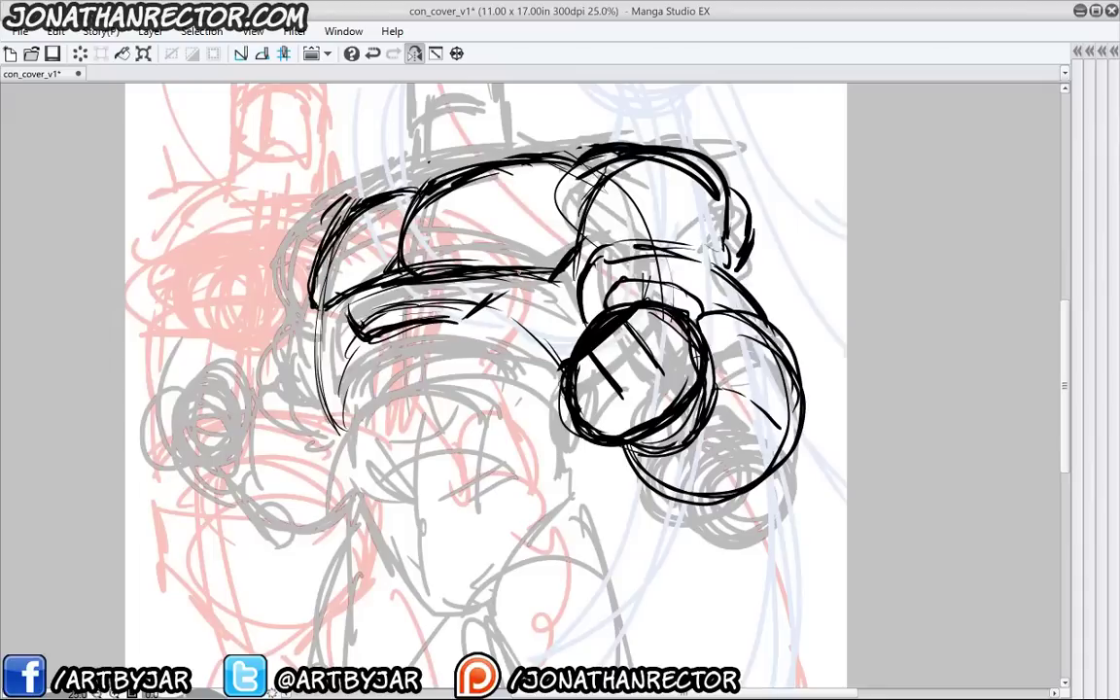
Draw the far side of the upper torso and the vertical guide lines of the abdomen down to the waist
mouse_move(313, 291)
mouse_down()
mouse_move(309, 358)
mouse_move(323, 391)
mouse_up()
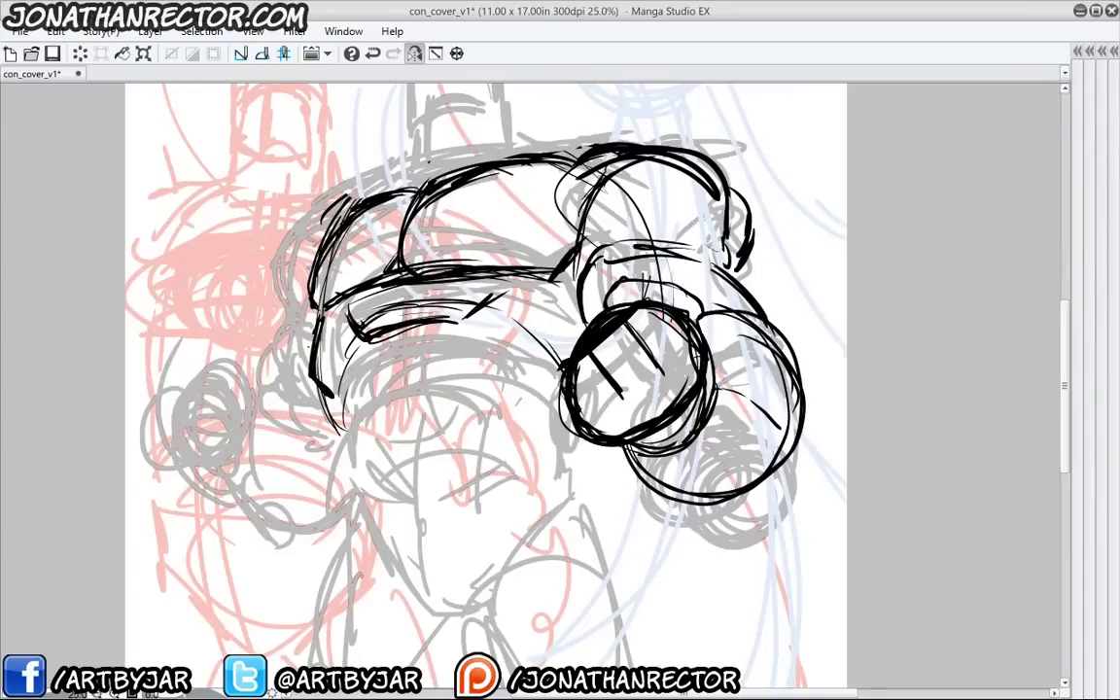
drag(309, 326, 327, 396)
mouse_move(392, 335)
mouse_down()
mouse_move(391, 275)
mouse_move(399, 389)
mouse_up()
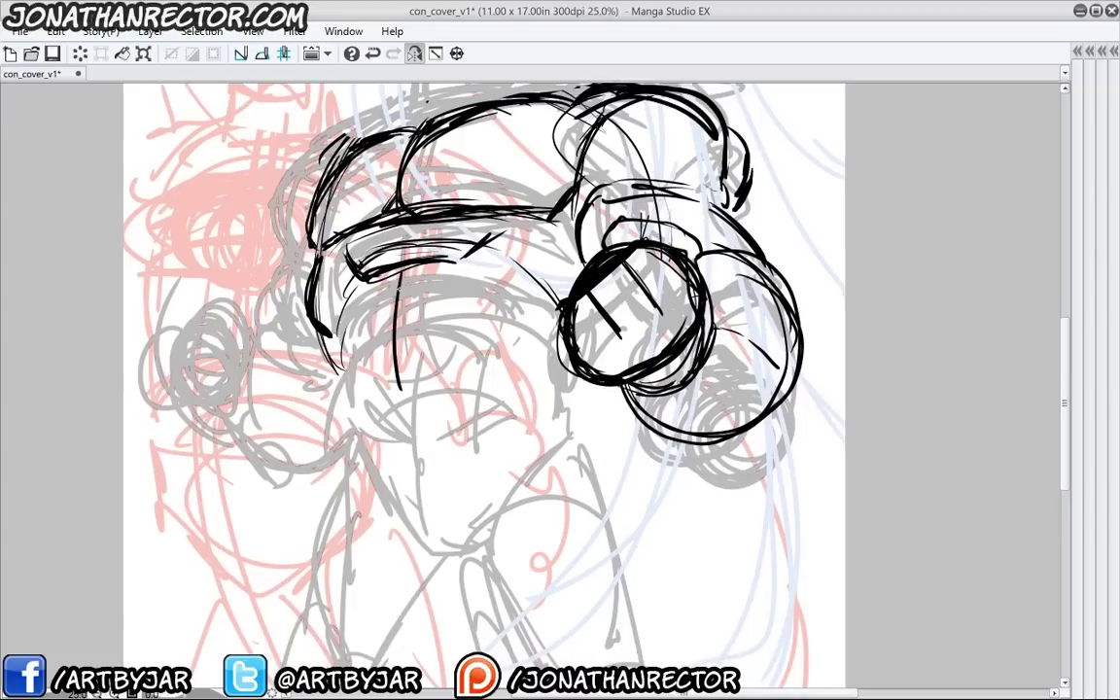
mouse_move(397, 303)
mouse_down()
mouse_move(408, 436)
mouse_move(454, 477)
mouse_up()
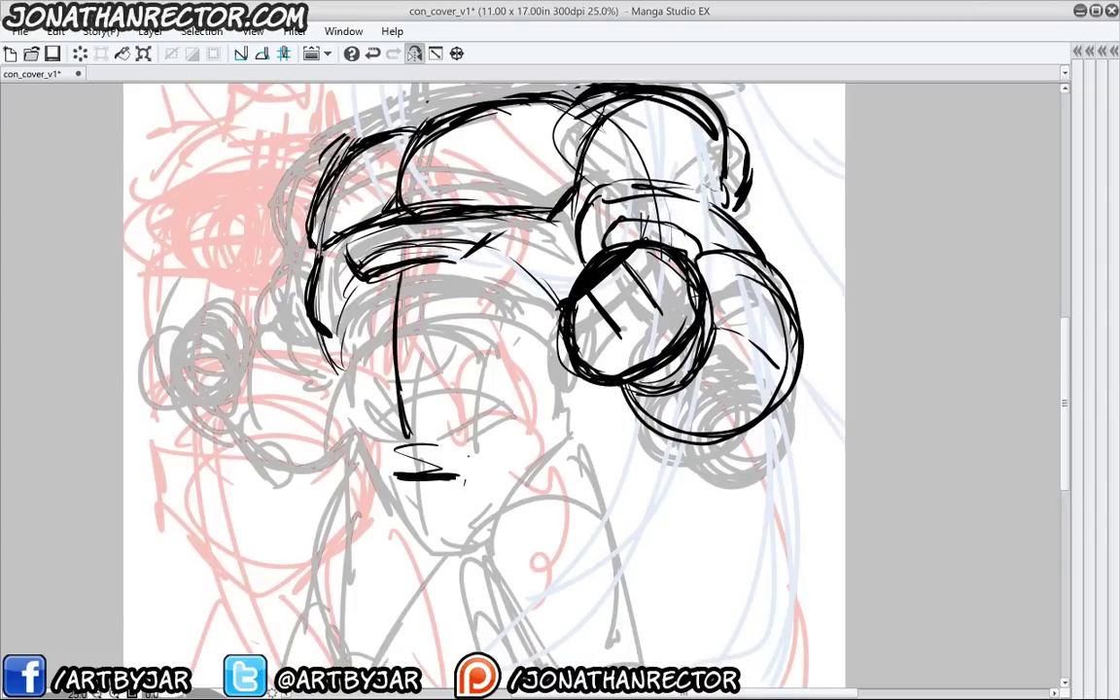
drag(471, 369, 466, 481)
drag(489, 278, 474, 342)
drag(360, 301, 382, 443)
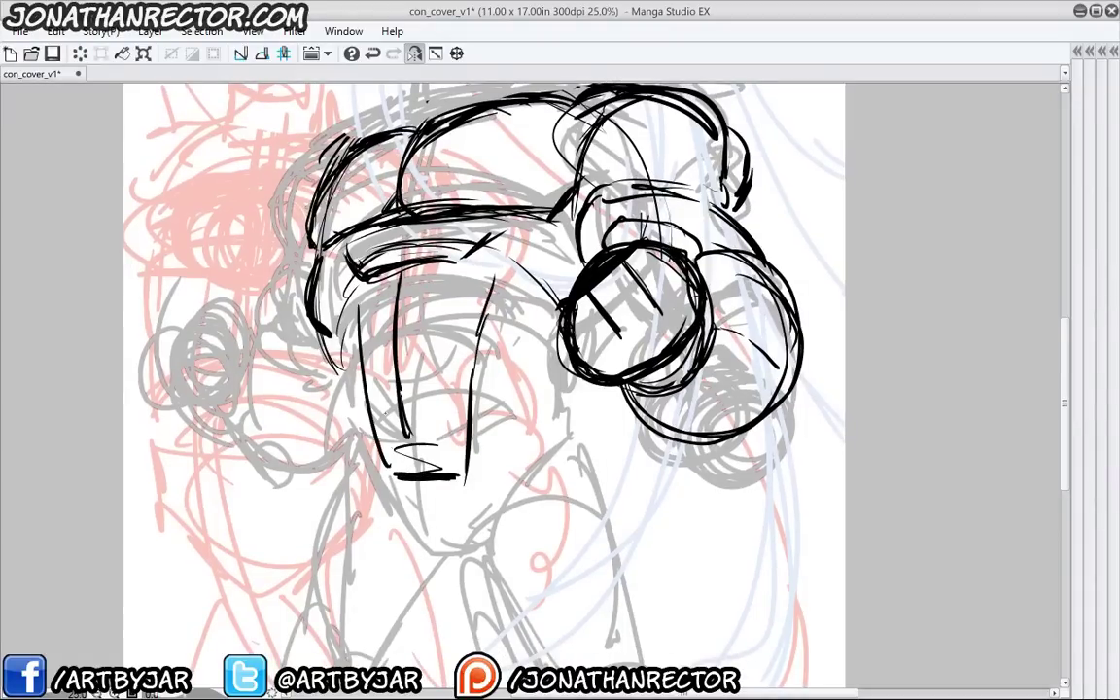
Draw curved horizontal lines across the abdomen to divide the abdominal muscles
drag(365, 344, 478, 337)
drag(375, 298, 489, 283)
mouse_move(375, 280)
mouse_down()
mouse_move(359, 301)
mouse_move(366, 318)
mouse_up()
drag(428, 387, 470, 389)
drag(391, 394, 380, 404)
drag(383, 400, 464, 399)
Outline both sides of the waist with heavy lines tapering down to the bottom of the abdomen
mouse_move(328, 332)
mouse_down()
mouse_move(356, 434)
mouse_move(389, 478)
mouse_up()
drag(341, 362, 380, 473)
drag(341, 298, 331, 324)
drag(310, 271, 297, 311)
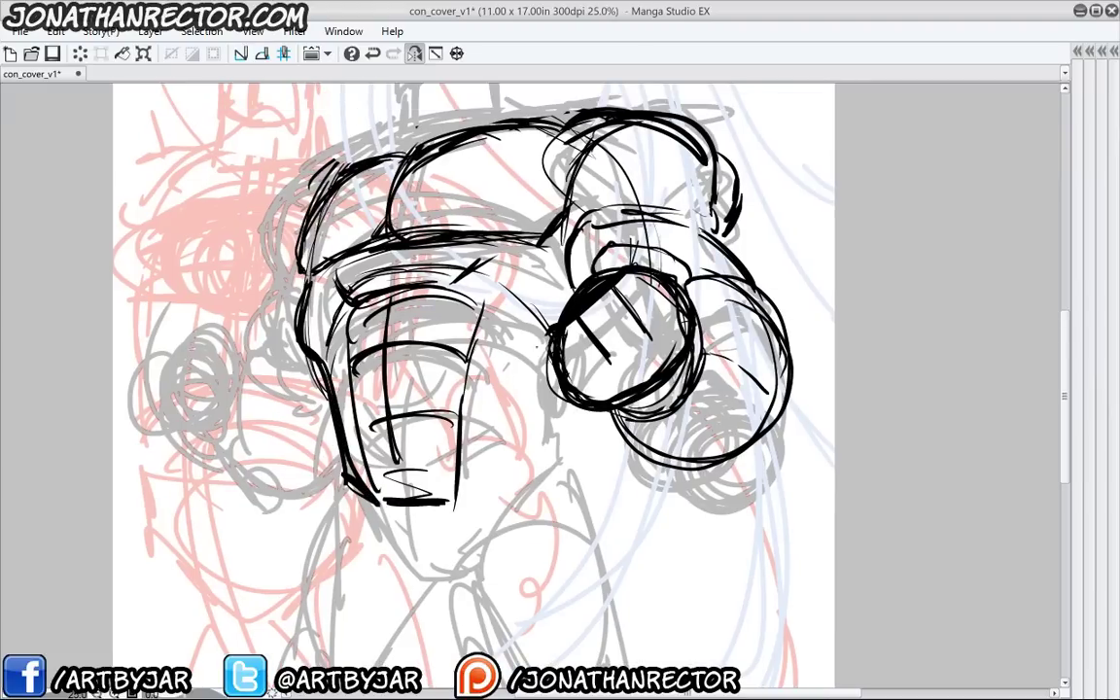
drag(561, 399, 551, 416)
drag(559, 404, 559, 441)
mouse_move(559, 441)
mouse_down()
mouse_move(505, 471)
mouse_move(462, 503)
mouse_up()
drag(556, 449, 482, 492)
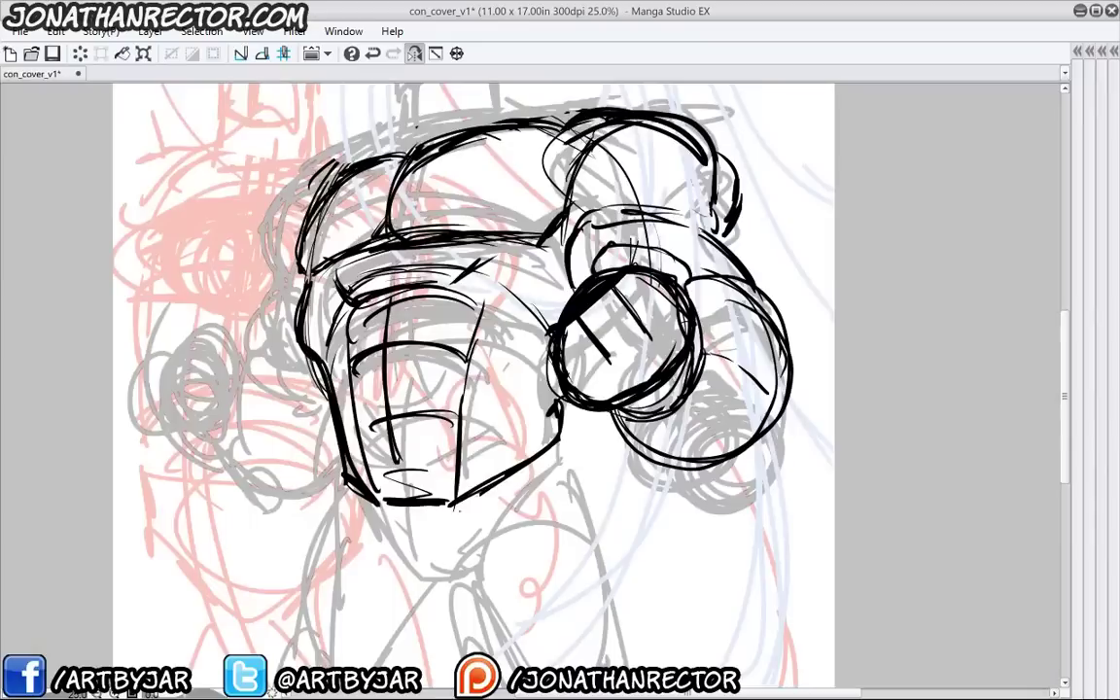
Add an oblique muscle curve and thicken the waist edge below the fist, then return the canvas view to unmirrored
drag(386, 400, 338, 448)
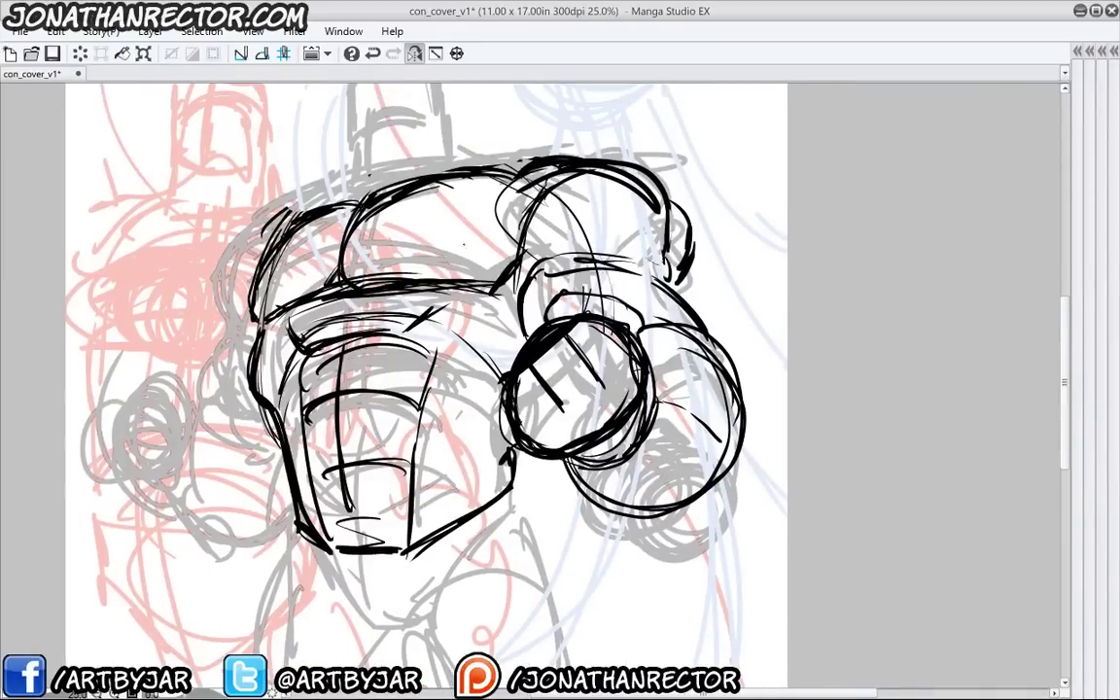
mouse_move(481, 386)
mouse_down()
mouse_move(438, 428)
mouse_move(412, 479)
mouse_up()
drag(497, 454, 490, 485)
drag(498, 451, 488, 501)
drag(489, 494, 448, 528)
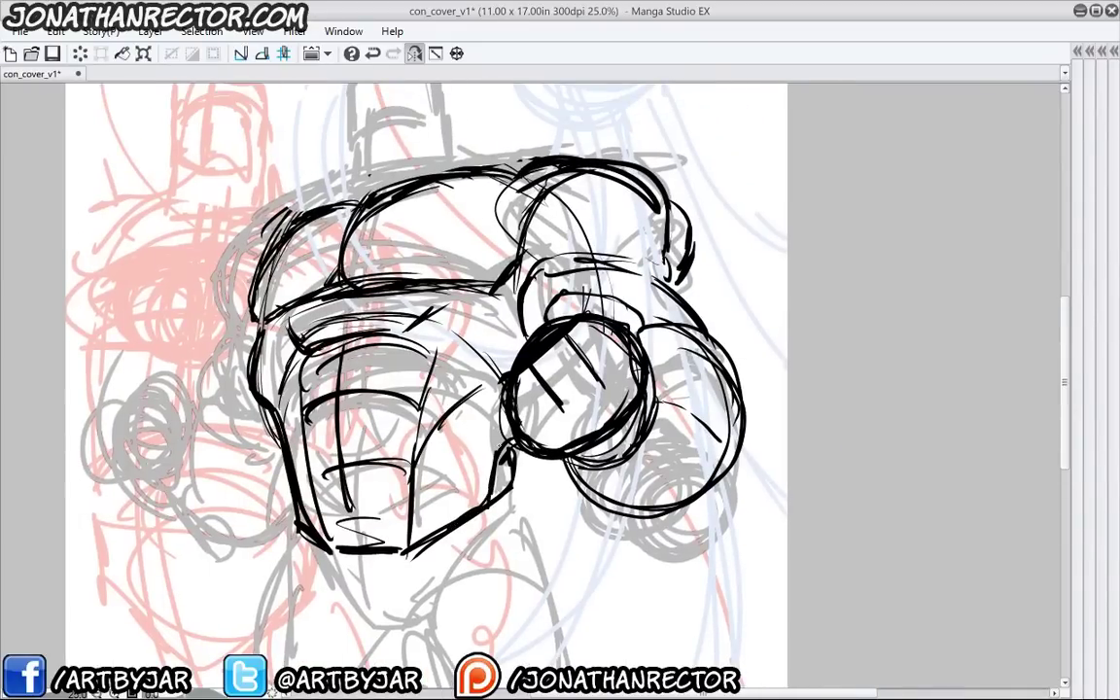
drag(515, 433, 497, 451)
drag(512, 440, 494, 482)
drag(350, 336, 411, 348)
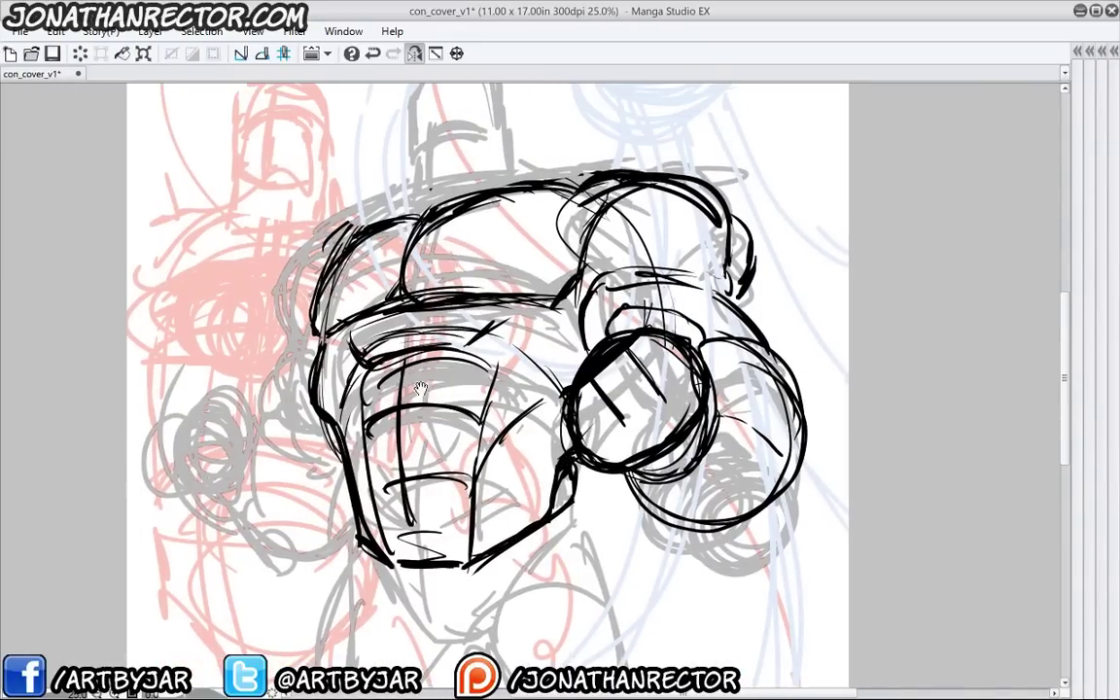
click(413, 61)
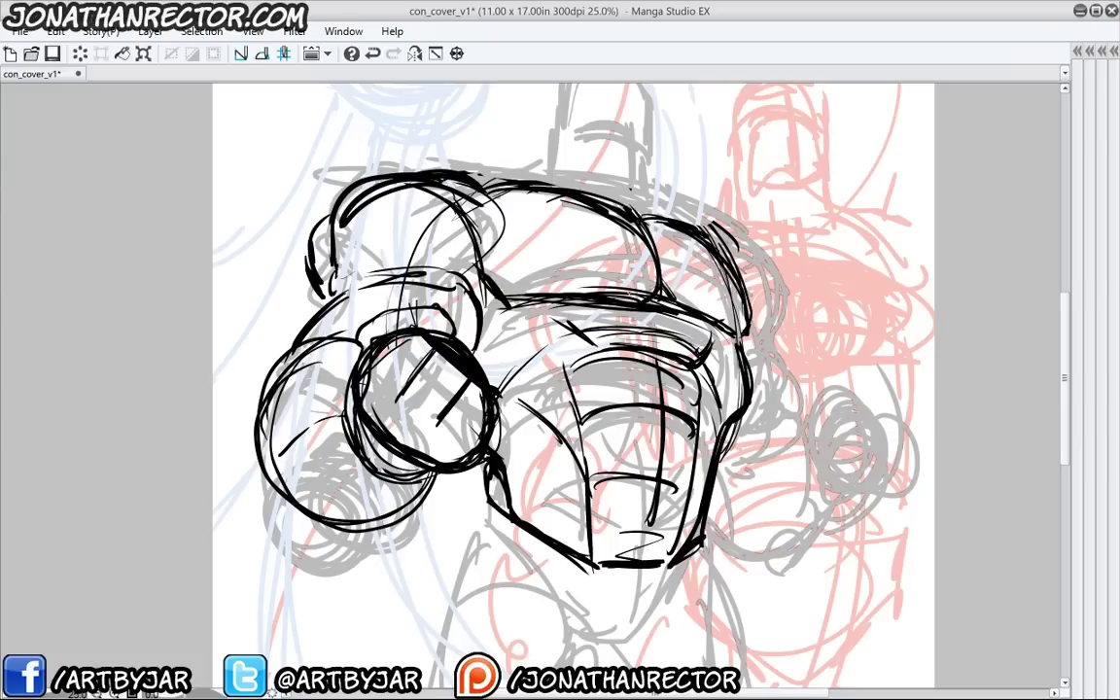
Add a diagonal guide line across the chest, and outline the domed head with a curved brow line above the torso
mouse_move(409, 210)
mouse_down()
mouse_move(567, 264)
mouse_move(663, 264)
mouse_up()
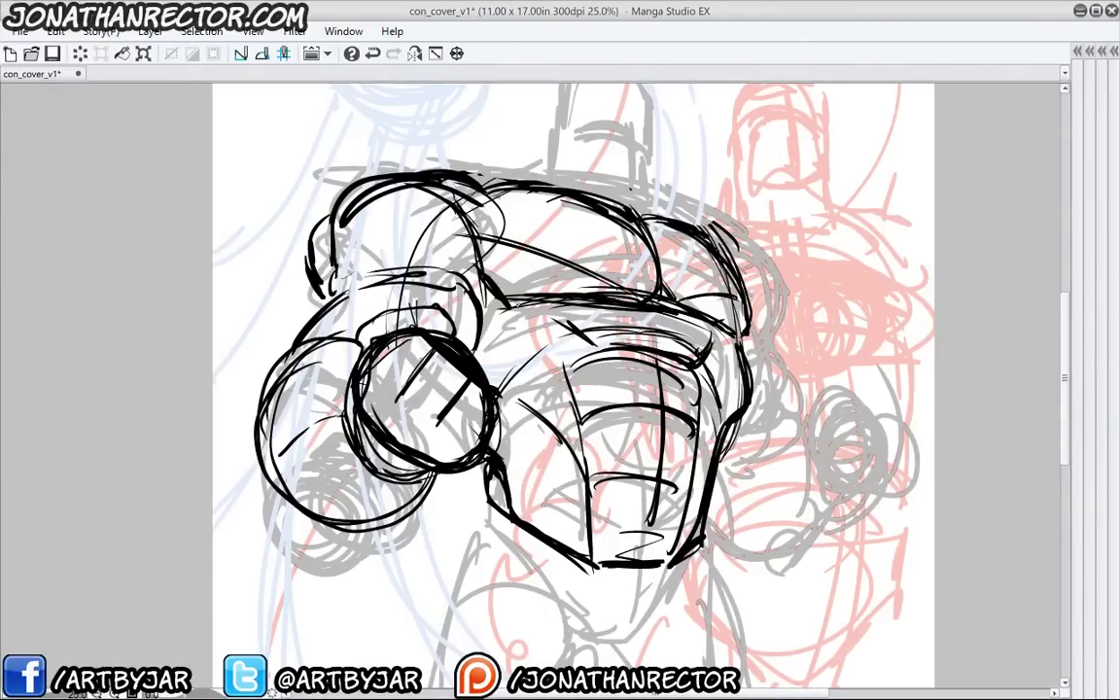
drag(501, 321, 513, 417)
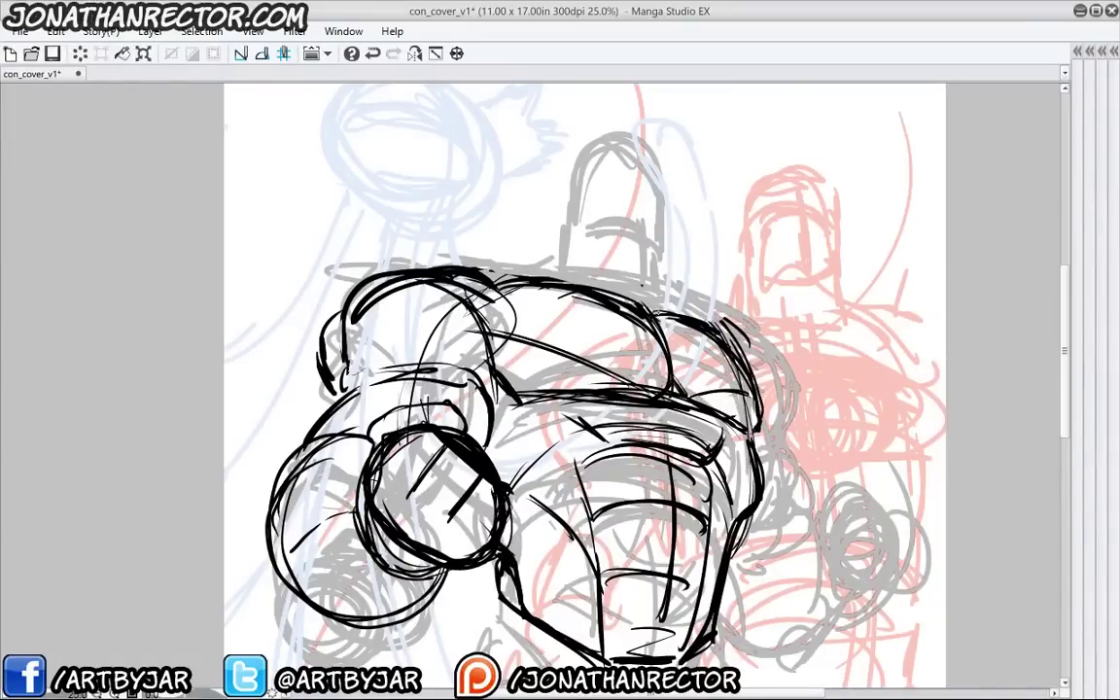
drag(661, 192, 658, 294)
drag(581, 316, 589, 310)
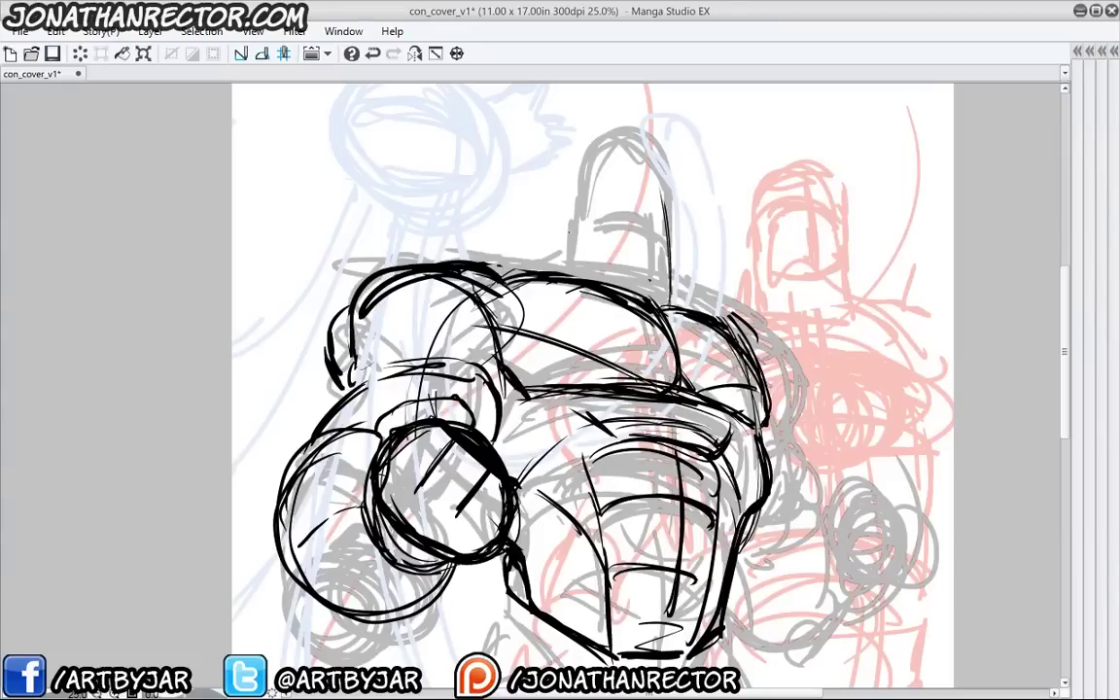
drag(655, 183, 661, 225)
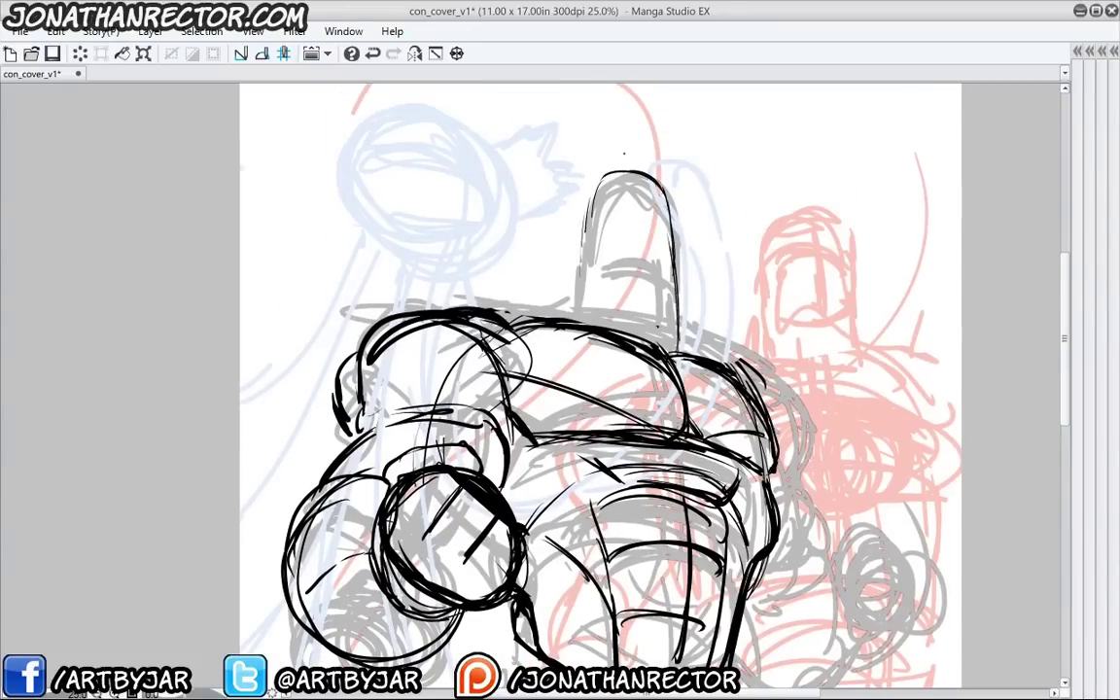
drag(594, 198, 582, 280)
mouse_move(673, 285)
mouse_down()
mouse_move(628, 266)
mouse_move(586, 275)
mouse_up()
drag(585, 273, 673, 282)
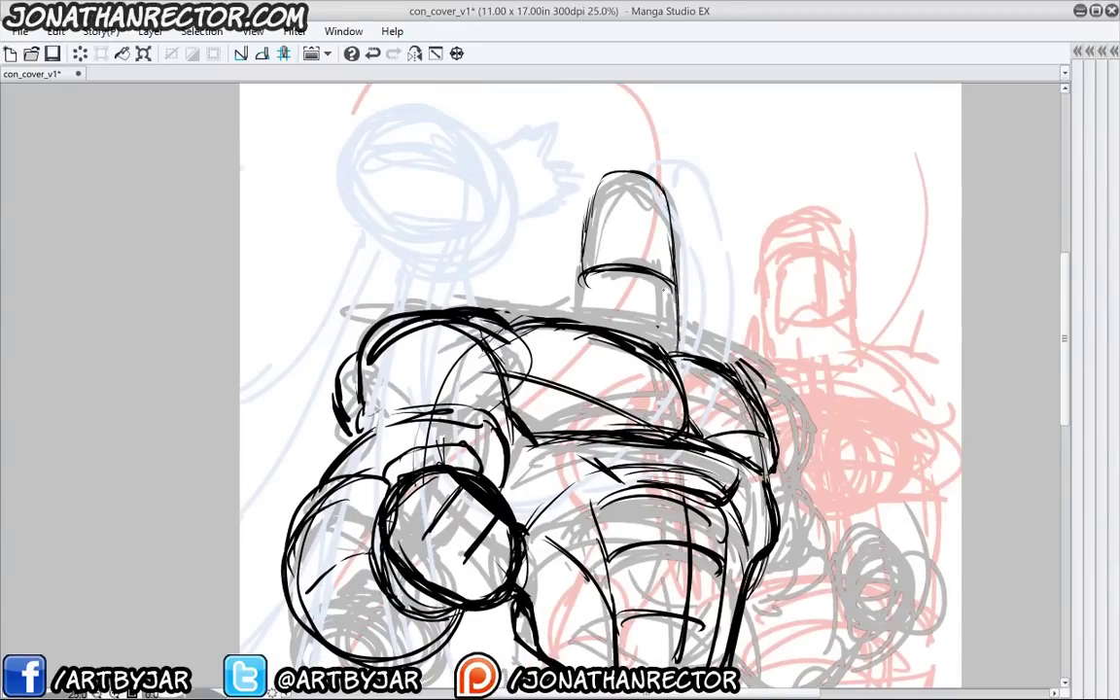
Draw the sloping trapezius lines from both sides of the head's base out to the shoulders
mouse_move(544, 272)
mouse_down()
mouse_move(549, 237)
mouse_move(433, 276)
mouse_move(525, 265)
mouse_up()
drag(698, 308, 741, 328)
drag(706, 311, 753, 342)
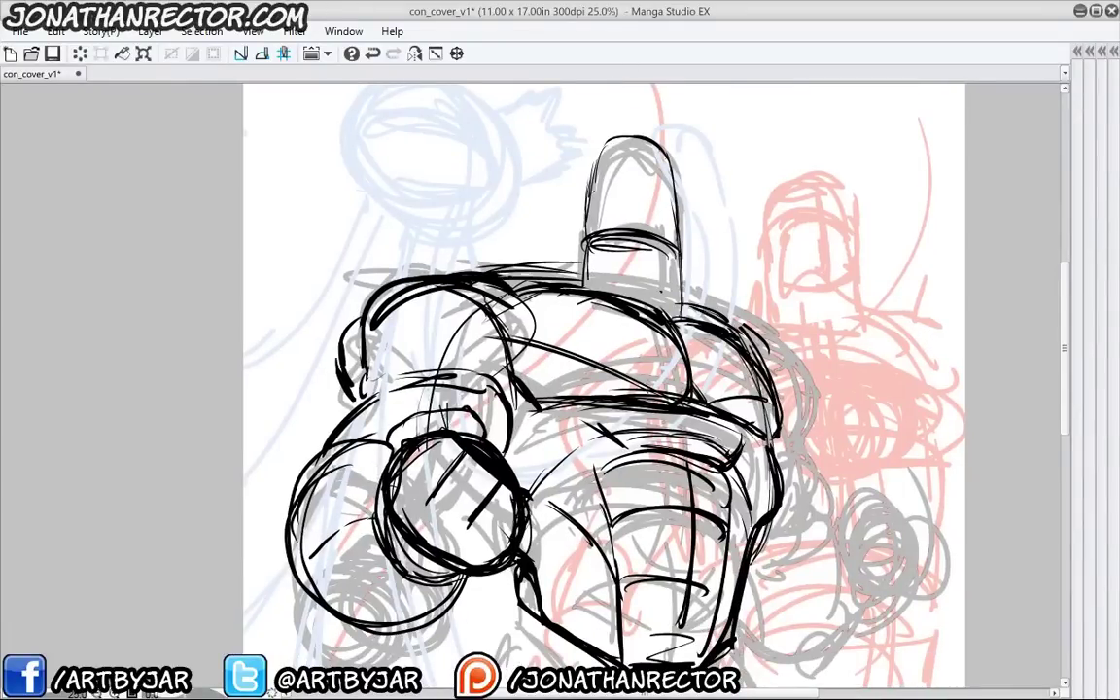
Open a second window of con_cover_v1 beside the main canvas and fit the whole page in it at 12.5% zoom
drag(258, 334, 222, 334)
click(342, 32)
mouse_move(437, 57)
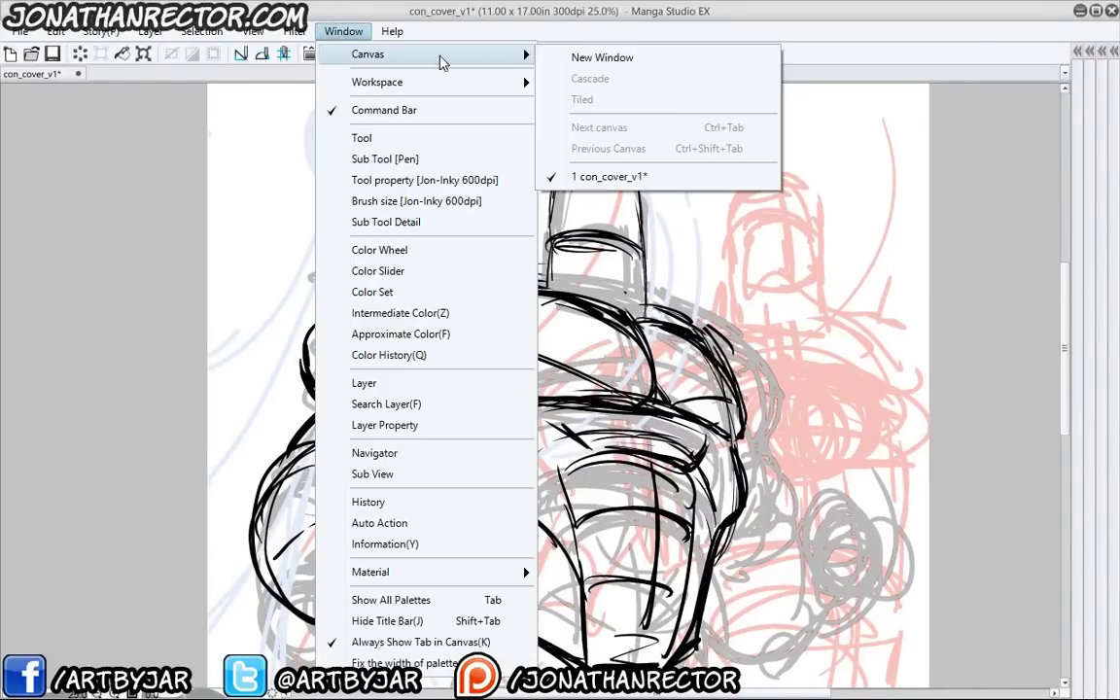
click(600, 55)
drag(112, 71, 612, 54)
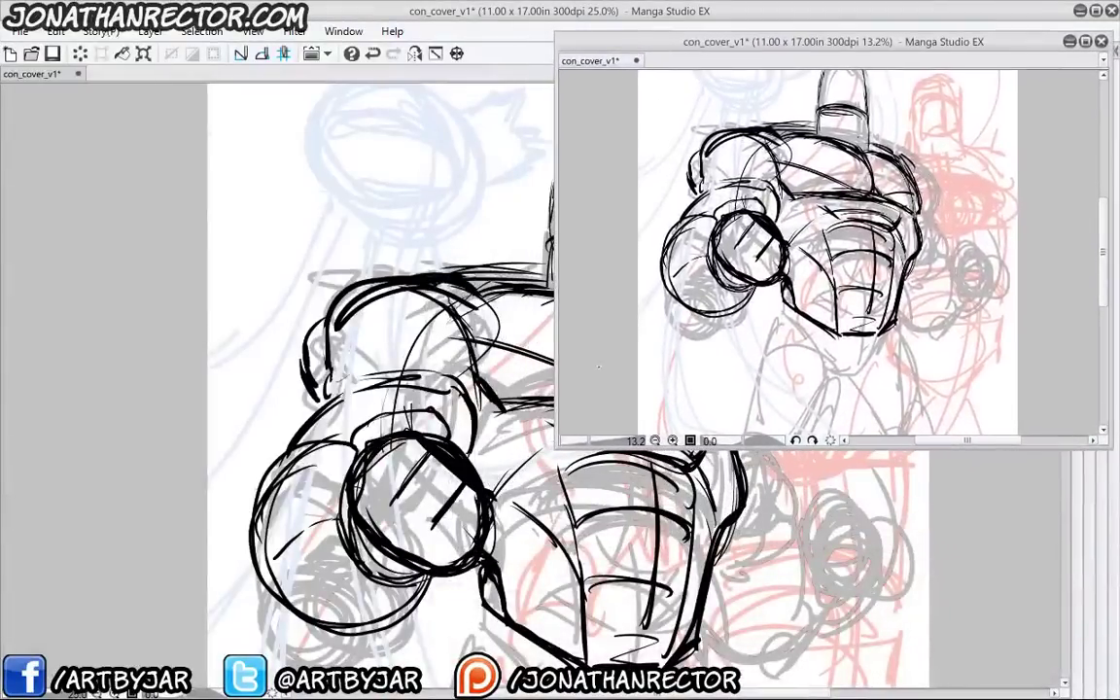
drag(541, 448, 680, 617)
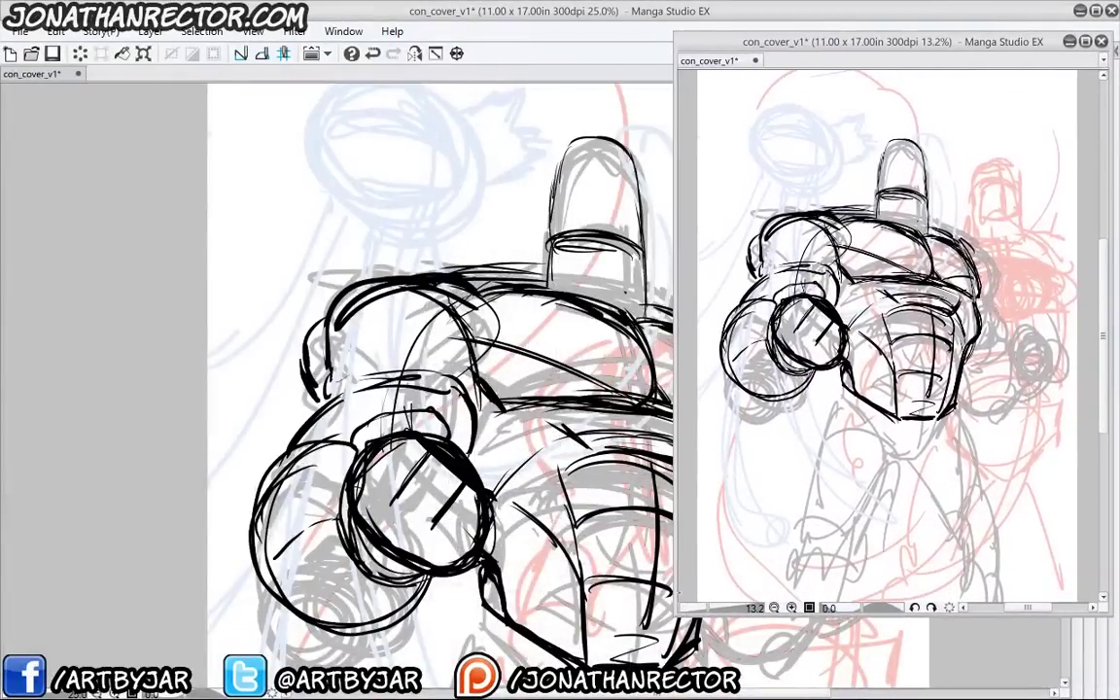
key(ctrl+minus)
key(ctrl+minus)
key(ctrl+plus)
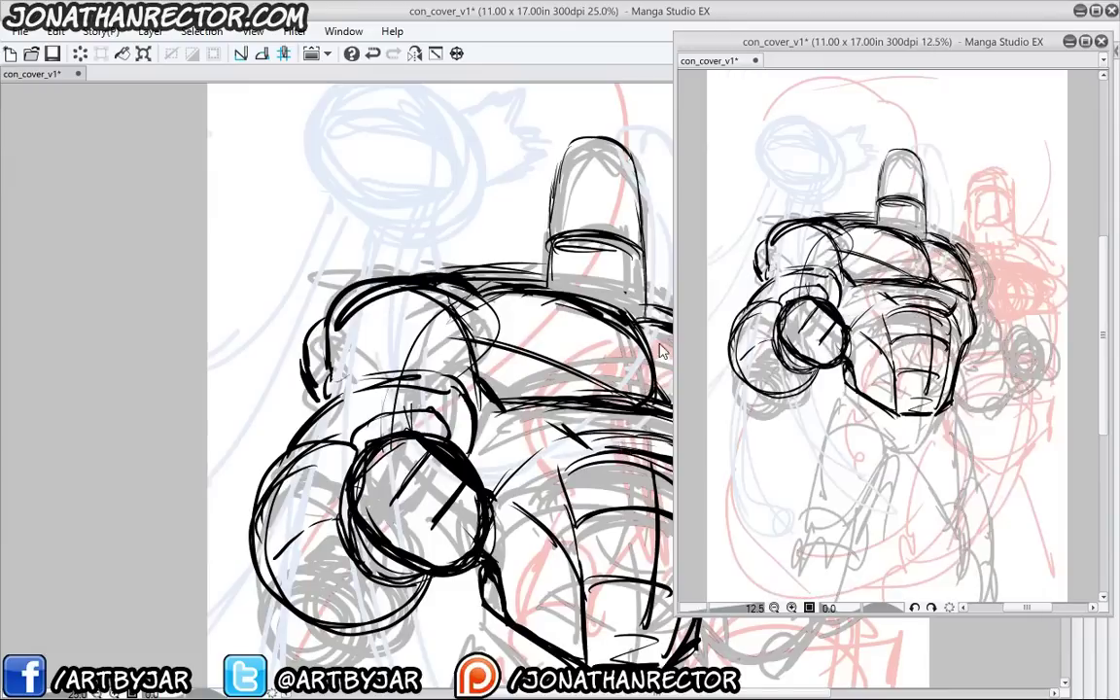
drag(785, 497, 789, 466)
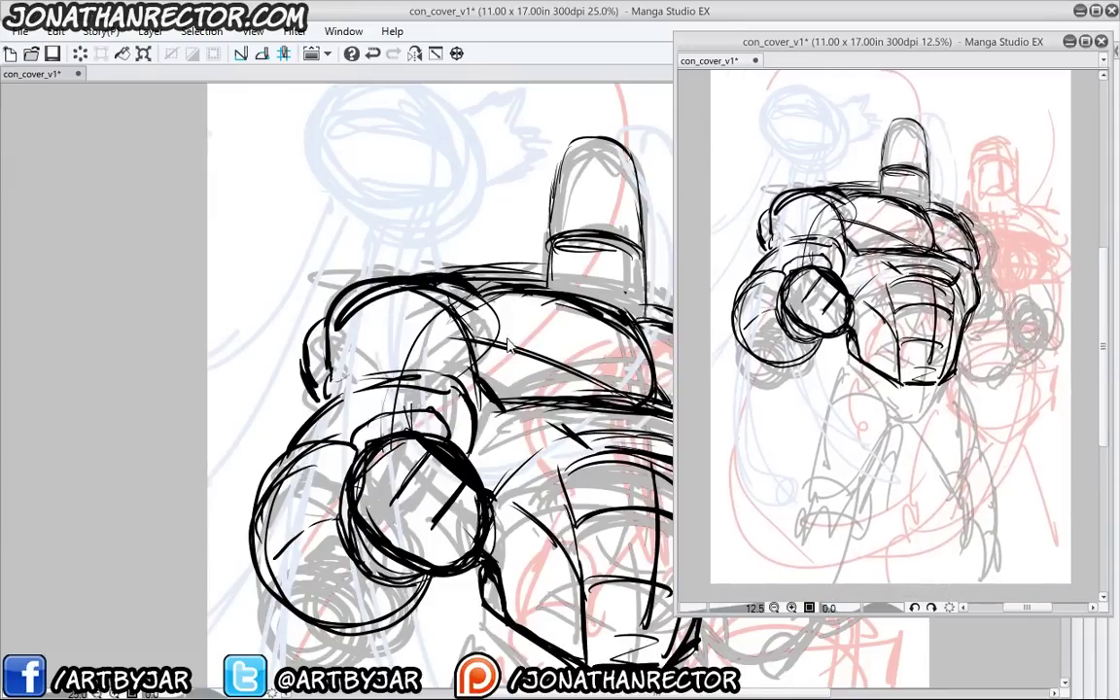
Draw the outer contour of the far shoulder and upper arm with curved strokes
mouse_move(462, 485)
mouse_down()
mouse_move(262, 387)
mouse_move(196, 418)
mouse_up()
drag(193, 321, 232, 297)
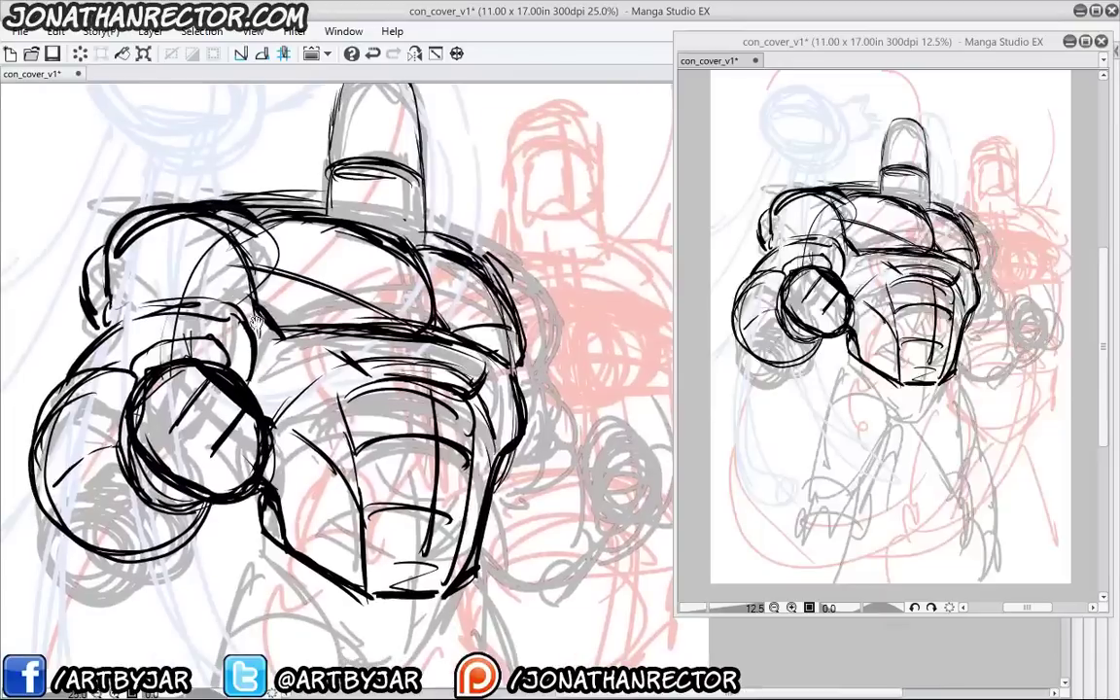
drag(301, 168, 302, 216)
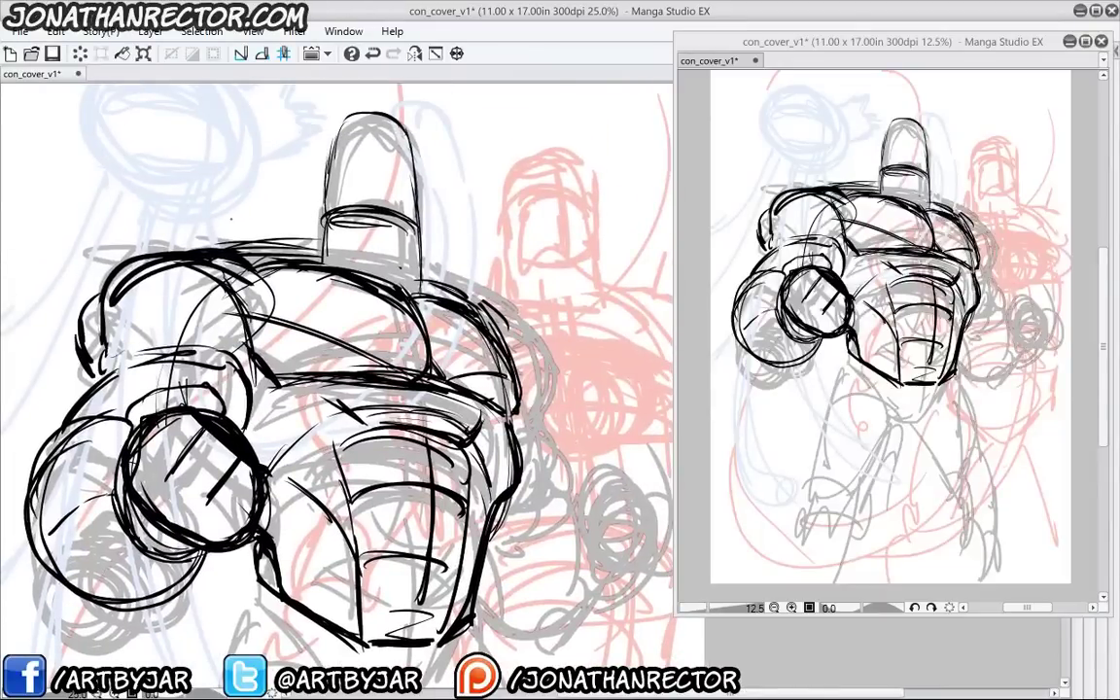
drag(268, 335, 294, 303)
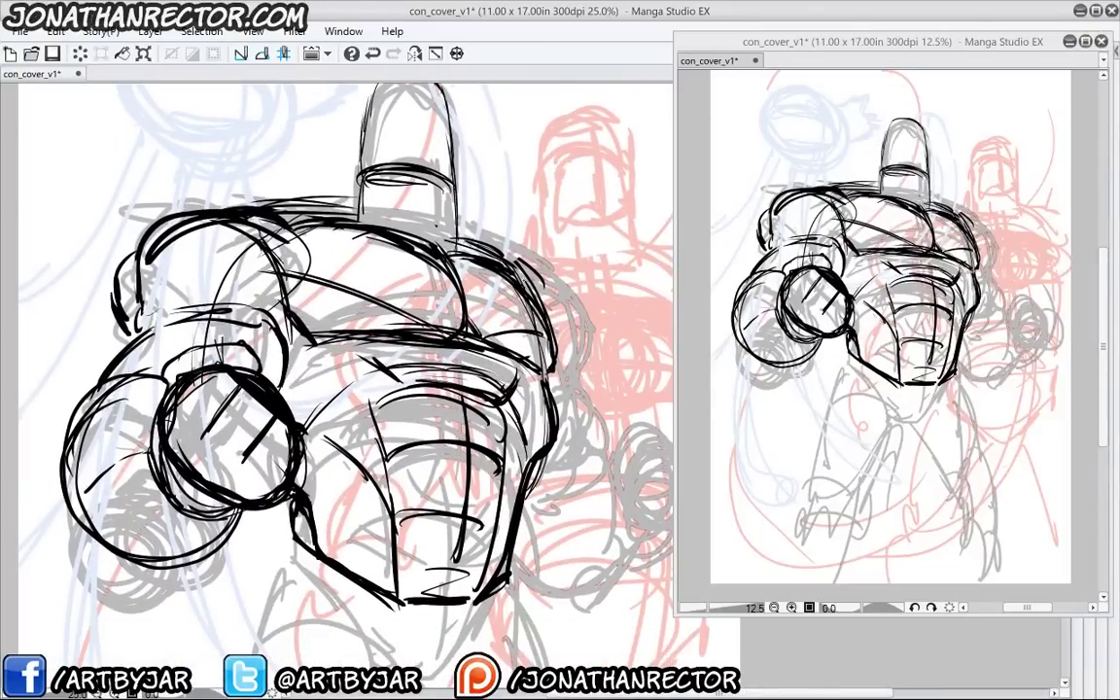
drag(542, 287, 570, 409)
drag(576, 345, 567, 408)
Draw the far fist as a tilted, rounded block beside the waist, with a flat lower edge
drag(280, 564, 212, 510)
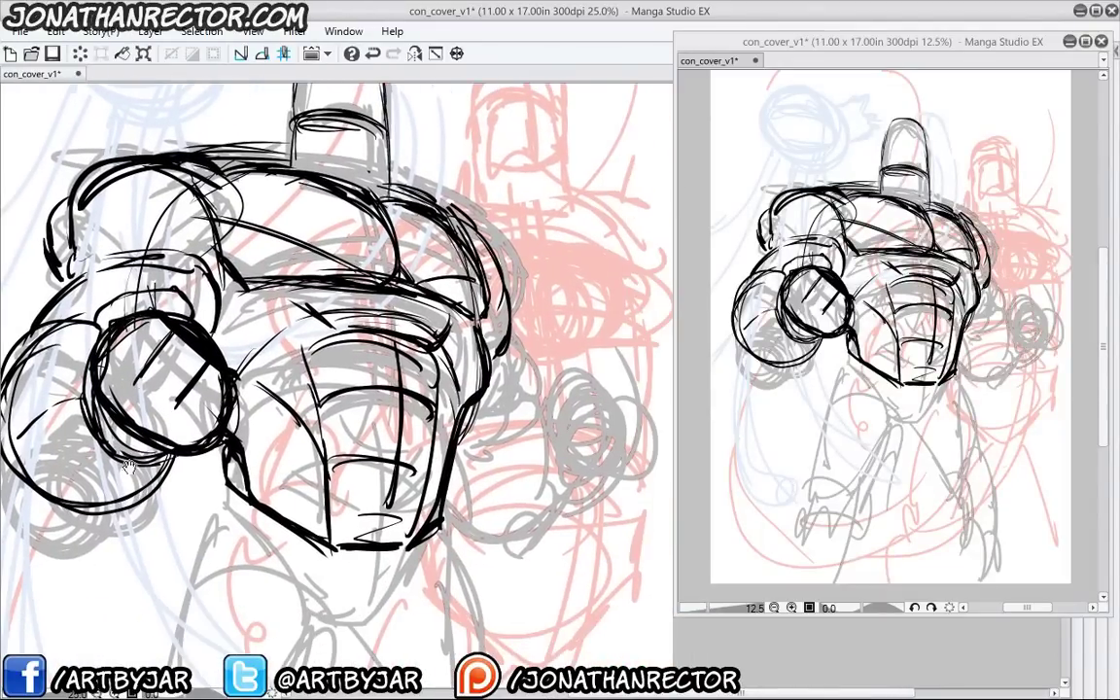
mouse_move(577, 426)
mouse_down()
mouse_move(554, 408)
mouse_move(574, 397)
mouse_move(543, 413)
mouse_move(609, 494)
mouse_move(562, 438)
mouse_move(587, 439)
mouse_up()
drag(600, 382, 572, 364)
mouse_move(610, 393)
mouse_down()
mouse_move(560, 367)
mouse_move(513, 429)
mouse_up()
mouse_move(557, 374)
mouse_down()
mouse_move(509, 437)
mouse_move(564, 465)
mouse_up()
drag(612, 390, 566, 481)
mouse_move(523, 471)
mouse_down()
mouse_move(568, 479)
mouse_move(552, 485)
mouse_up()
drag(513, 436, 534, 484)
drag(535, 391, 513, 427)
drag(530, 404, 612, 396)
drag(572, 463, 552, 487)
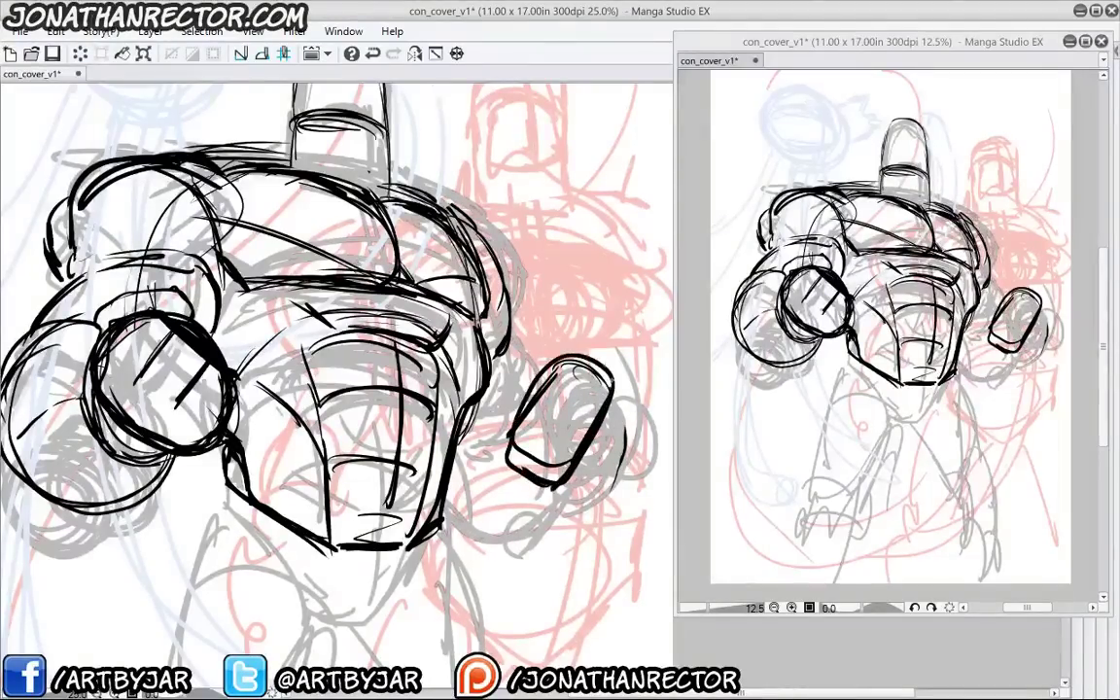
Thicken the far fist's outline and draw the curved underside of the forearm beneath it
drag(525, 410, 610, 371)
mouse_move(542, 382)
mouse_down()
mouse_move(595, 358)
mouse_move(607, 373)
mouse_up()
mouse_move(564, 349)
mouse_down()
mouse_move(527, 390)
mouse_move(512, 433)
mouse_up()
drag(603, 418, 564, 494)
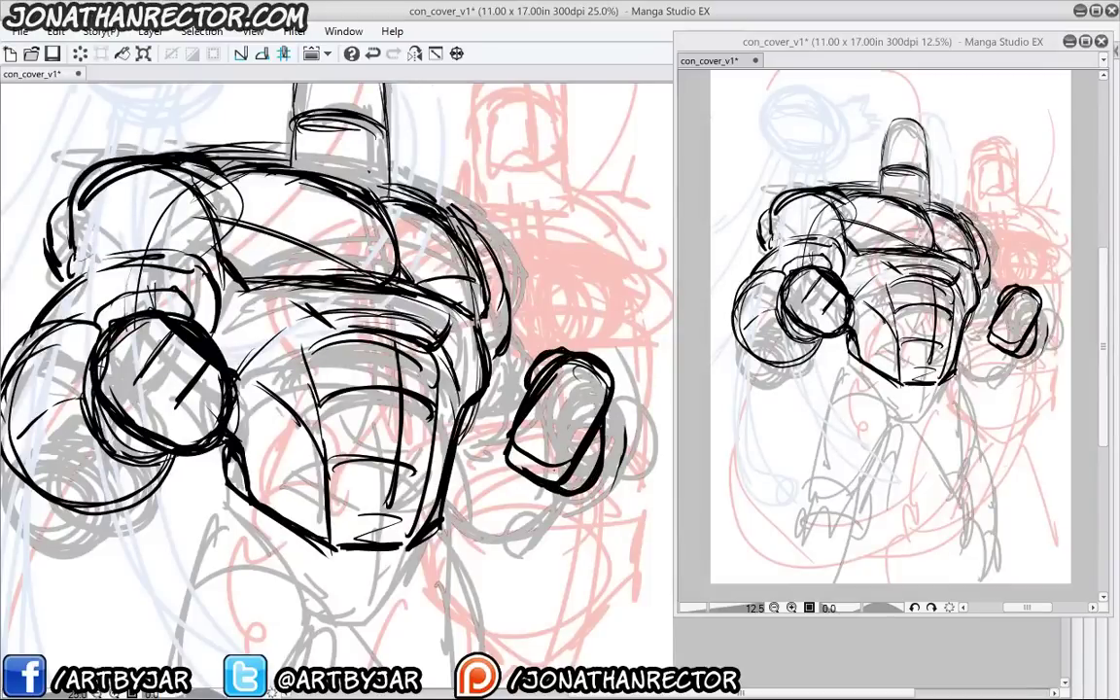
mouse_move(605, 440)
mouse_down()
mouse_move(632, 484)
mouse_move(486, 510)
mouse_move(632, 491)
mouse_up()
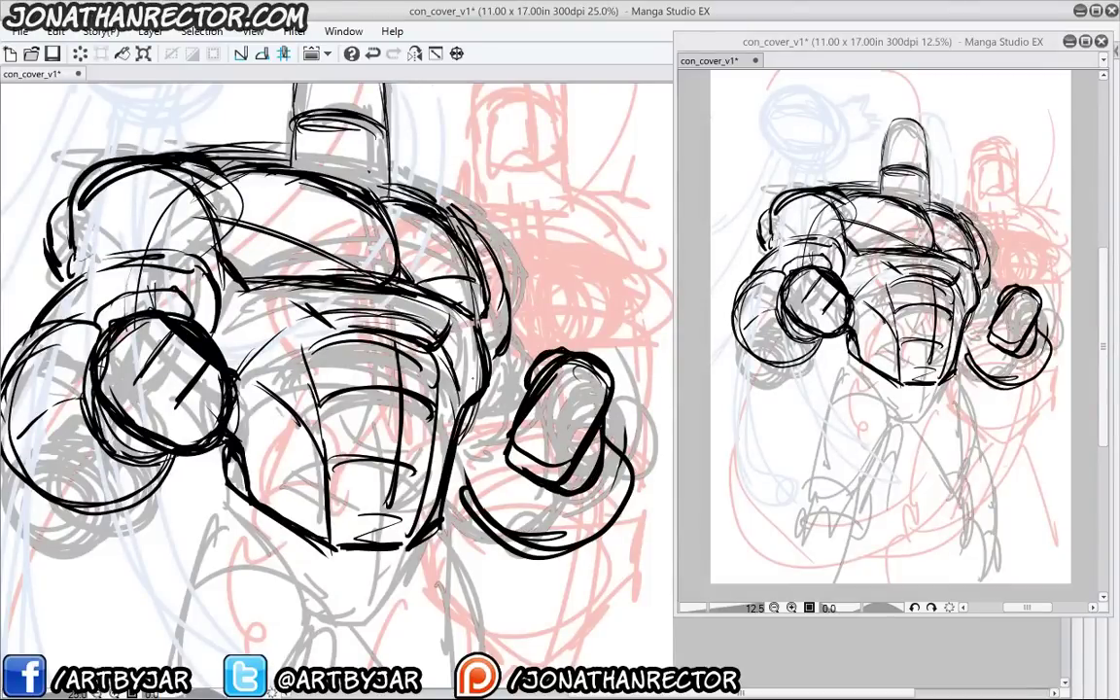
Draw the far upper arm from the shoulder down to the fist and close the forearm's rounded inner side
drag(197, 404, 212, 403)
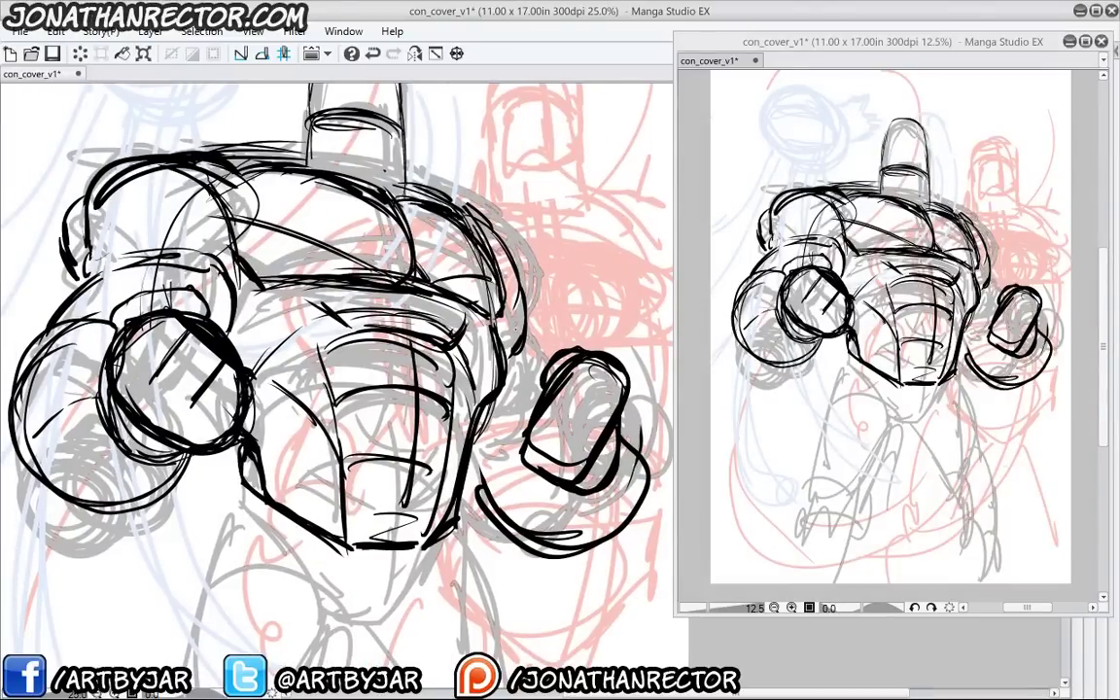
drag(515, 331, 538, 354)
drag(499, 312, 539, 358)
drag(448, 197, 529, 295)
mouse_move(473, 216)
mouse_down()
mouse_move(523, 338)
mouse_move(553, 369)
mouse_up()
drag(259, 497, 267, 489)
drag(490, 453, 543, 519)
drag(530, 438, 497, 472)
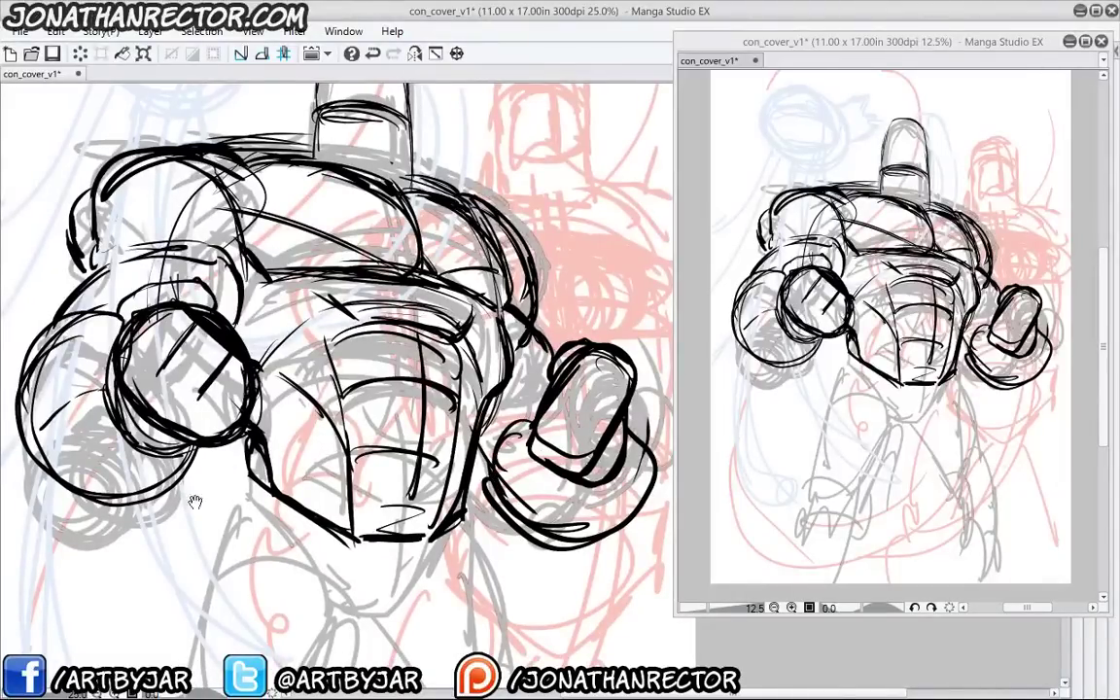
Draw the curved waistline below the abdomen and short strokes starting both hips
drag(194, 502, 233, 480)
mouse_move(273, 520)
mouse_down()
mouse_move(204, 542)
mouse_move(238, 527)
mouse_up()
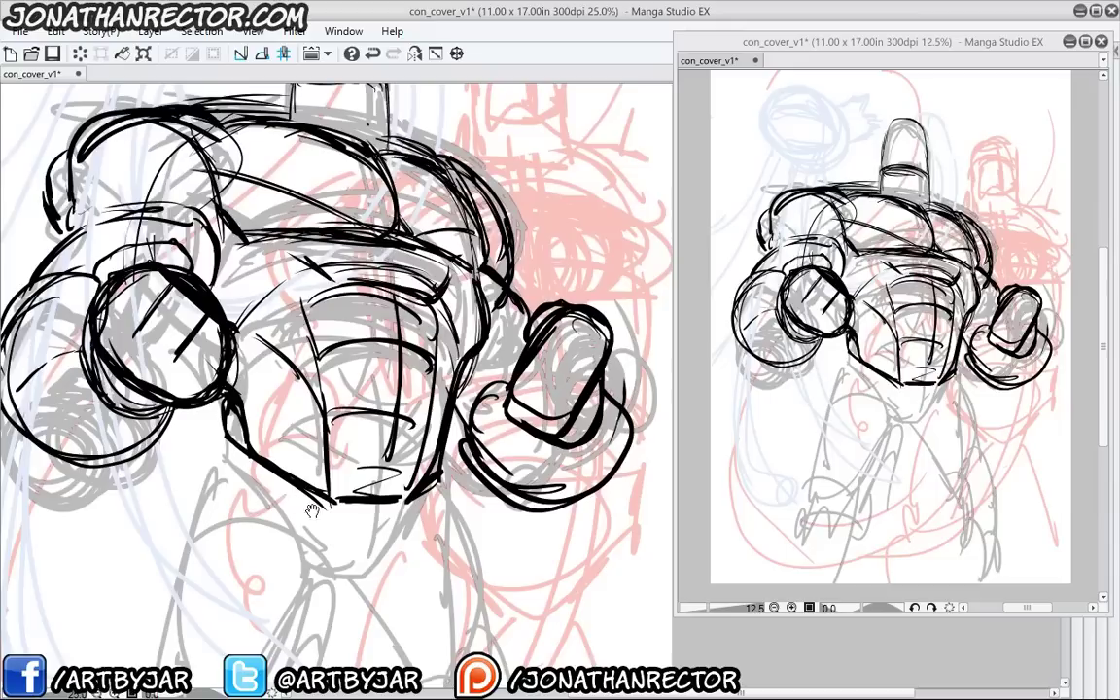
mouse_move(422, 500)
mouse_down()
mouse_move(394, 567)
mouse_move(340, 501)
mouse_up()
drag(375, 425, 429, 447)
drag(302, 425, 401, 458)
drag(224, 356, 210, 436)
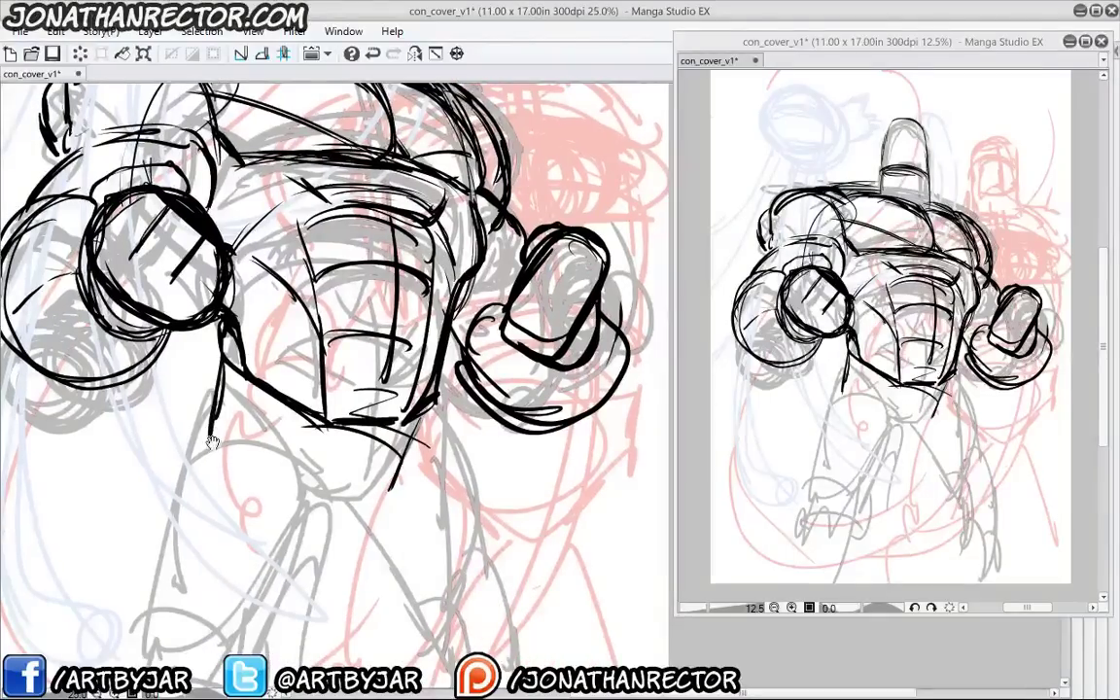
Draw the angular pelvis tapering from both hips to a short flat crotch line
key(ctrl+minus)
key(ctrl+minus)
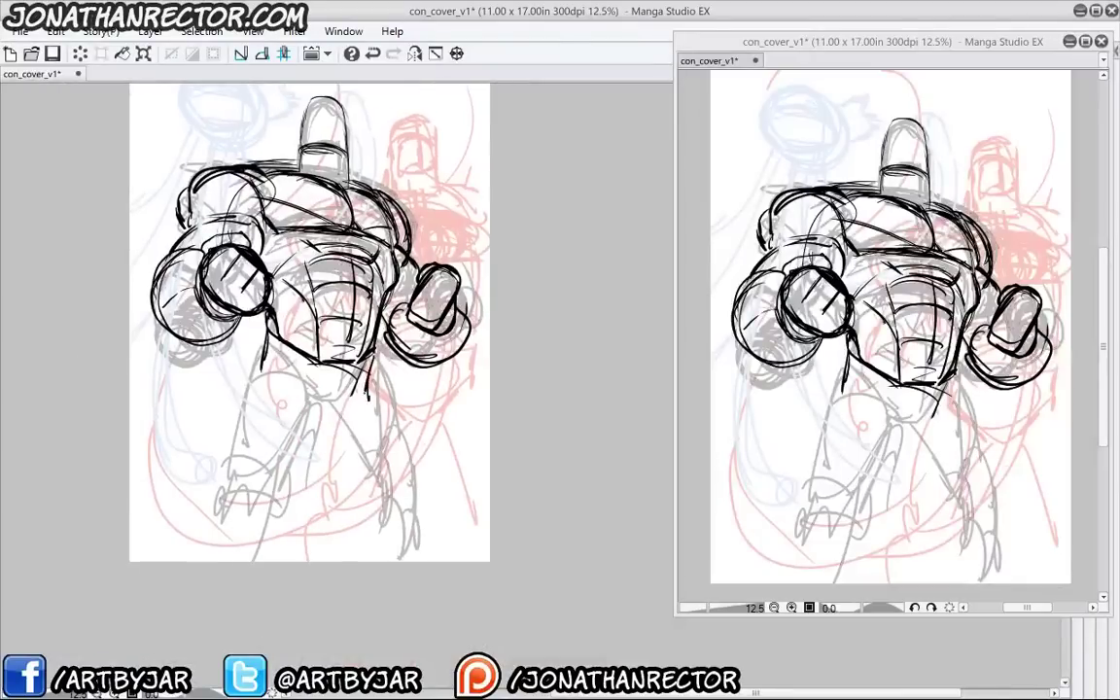
mouse_move(336, 414)
mouse_down()
mouse_move(292, 418)
mouse_move(265, 379)
mouse_move(251, 297)
mouse_move(260, 361)
mouse_up()
mouse_move(203, 308)
mouse_down()
mouse_move(217, 350)
mouse_move(177, 248)
mouse_up()
key(ctrl+z)
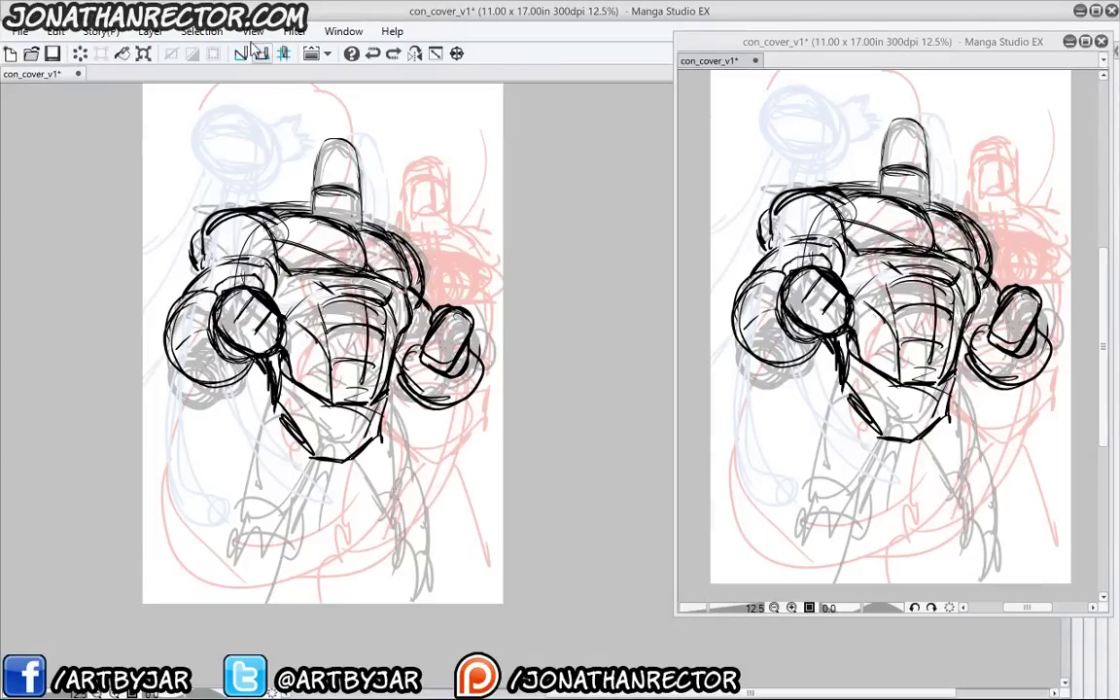
Outline the far thigh as a long tapered oval hanging from the pelvis
drag(250, 377, 270, 321)
mouse_move(400, 366)
mouse_down()
mouse_move(420, 449)
mouse_move(416, 496)
mouse_up()
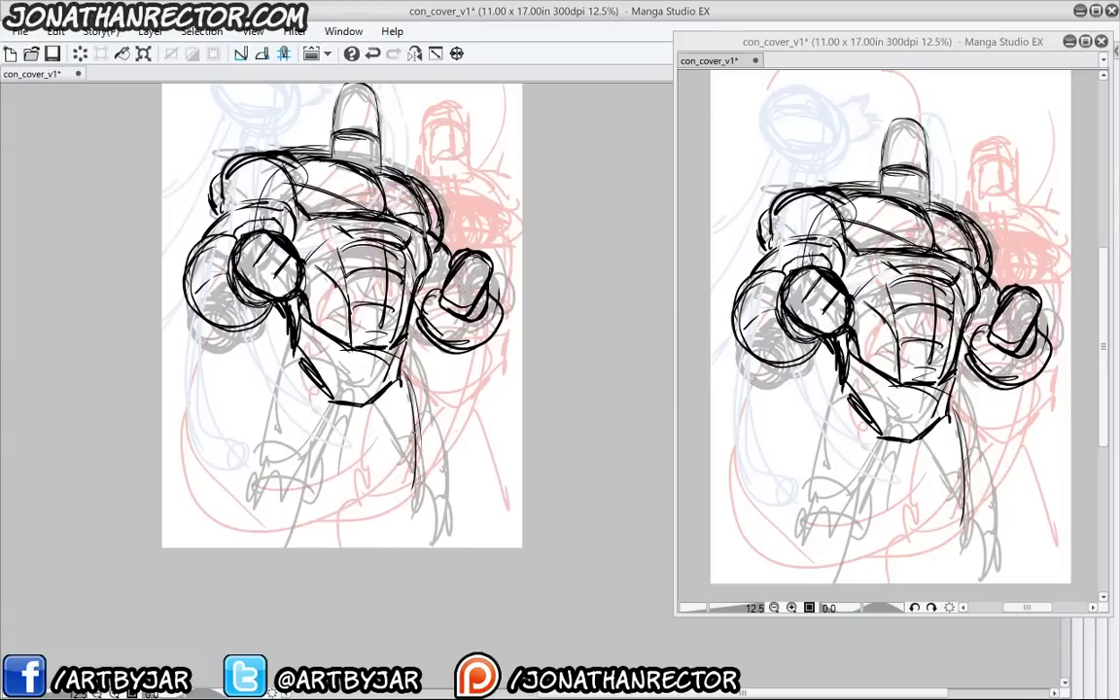
drag(416, 418, 394, 518)
drag(415, 455, 400, 497)
drag(366, 492, 413, 476)
drag(358, 414, 366, 488)
Outline the near thigh as a rounded, tapered form and reinforce the rounded ends of both thighs
mouse_move(348, 405)
mouse_down()
mouse_move(364, 486)
mouse_move(309, 493)
mouse_up()
drag(268, 460, 318, 480)
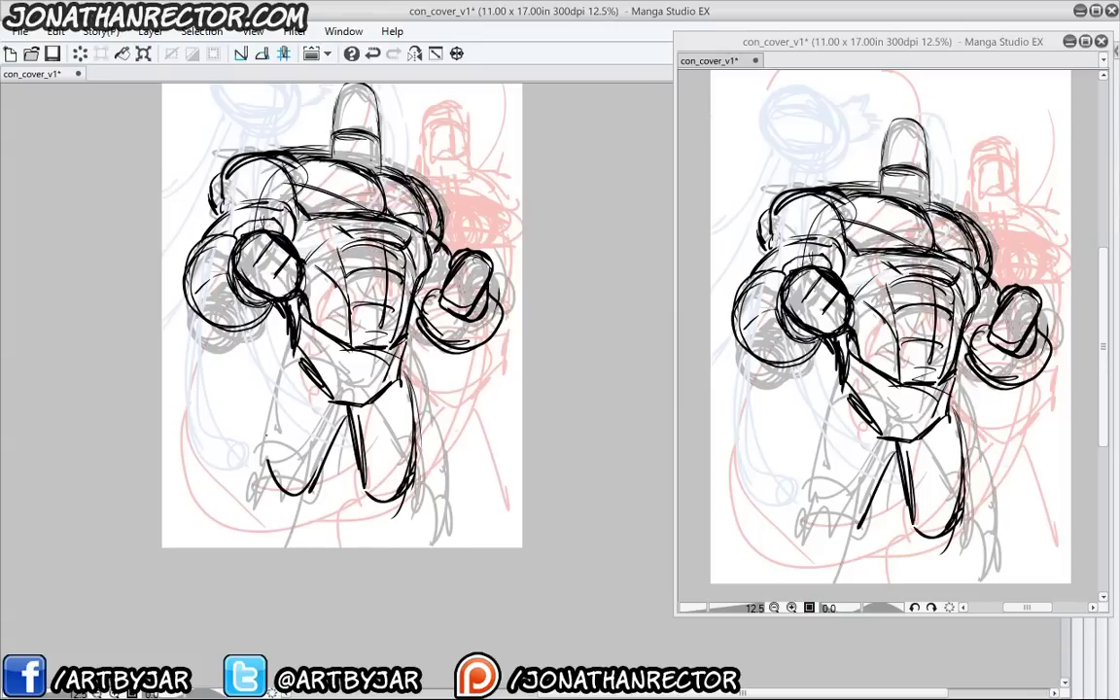
drag(285, 350, 256, 459)
drag(269, 390, 314, 484)
drag(279, 365, 256, 447)
drag(342, 429, 319, 477)
drag(365, 476, 391, 503)
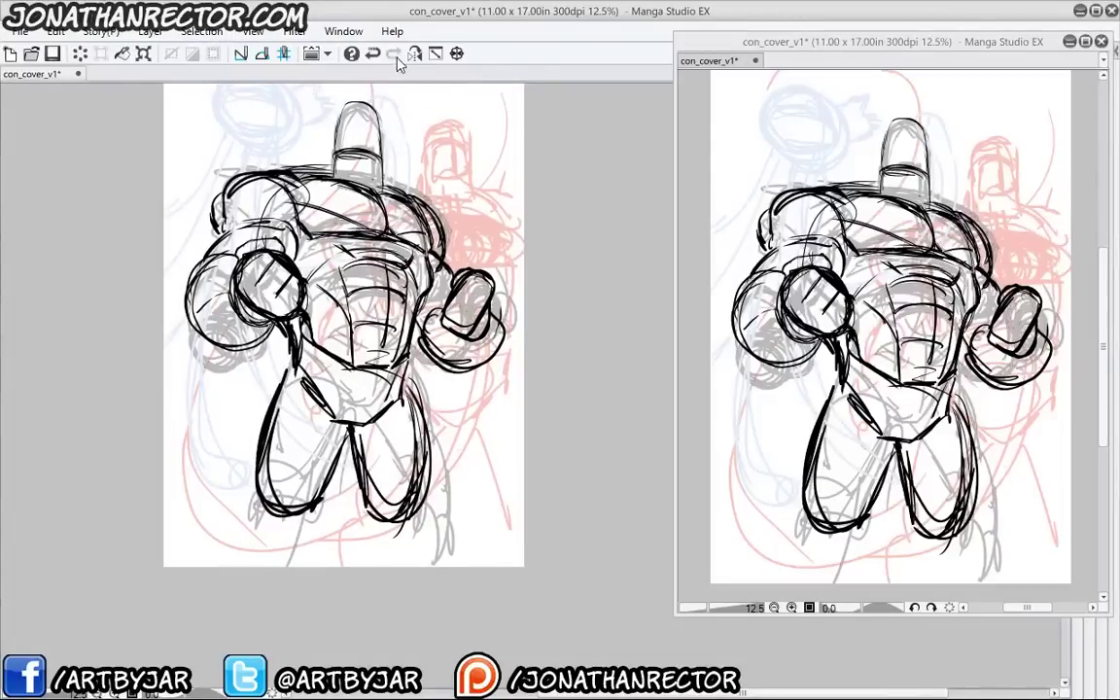
Mirror the main canvas view, lasso the near arm and fist, move them slightly outward from the torso, and deselect
click(414, 53)
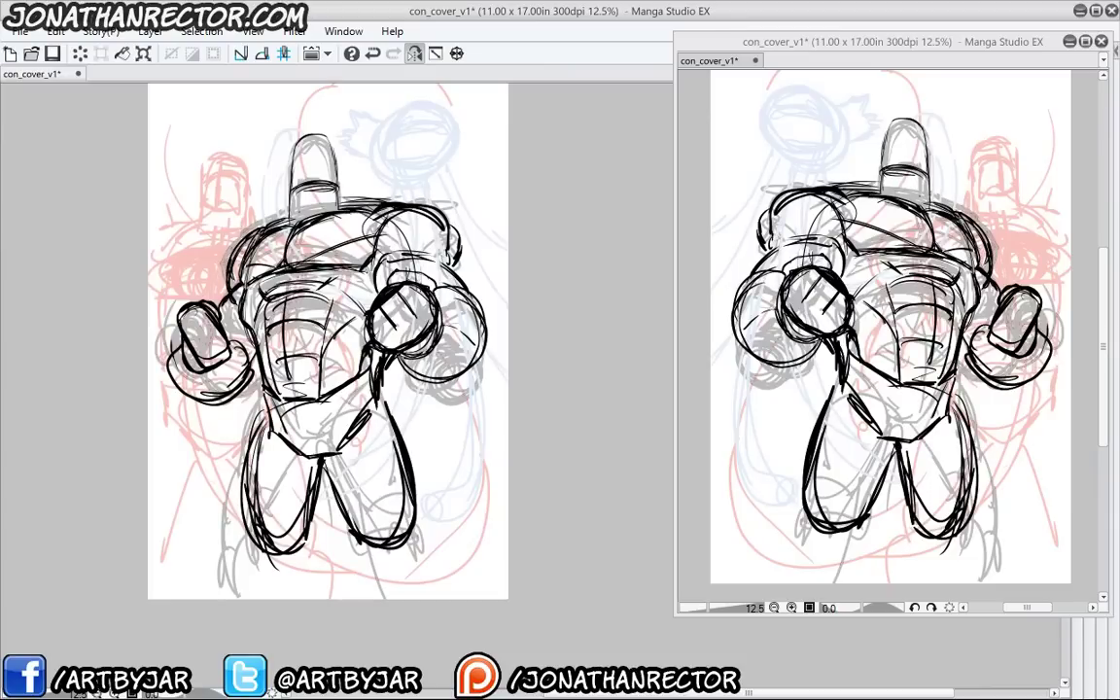
mouse_move(362, 252)
mouse_down()
mouse_move(369, 209)
mouse_move(457, 204)
mouse_move(418, 397)
mouse_move(362, 257)
mouse_up()
drag(389, 316, 401, 320)
drag(408, 316, 409, 316)
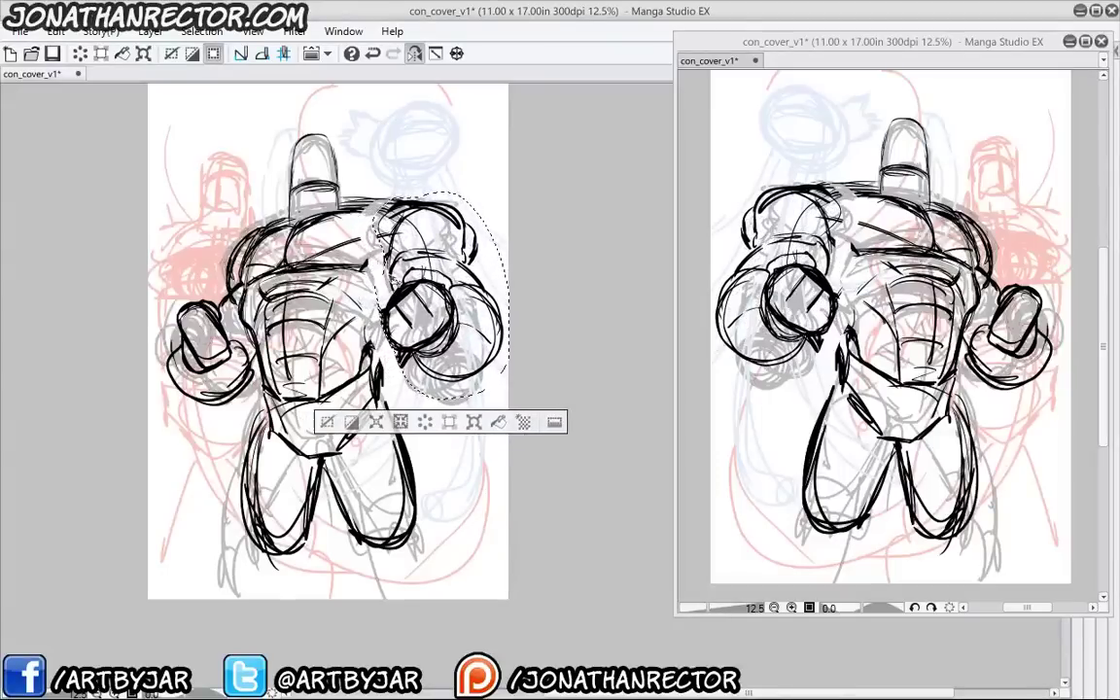
click(325, 423)
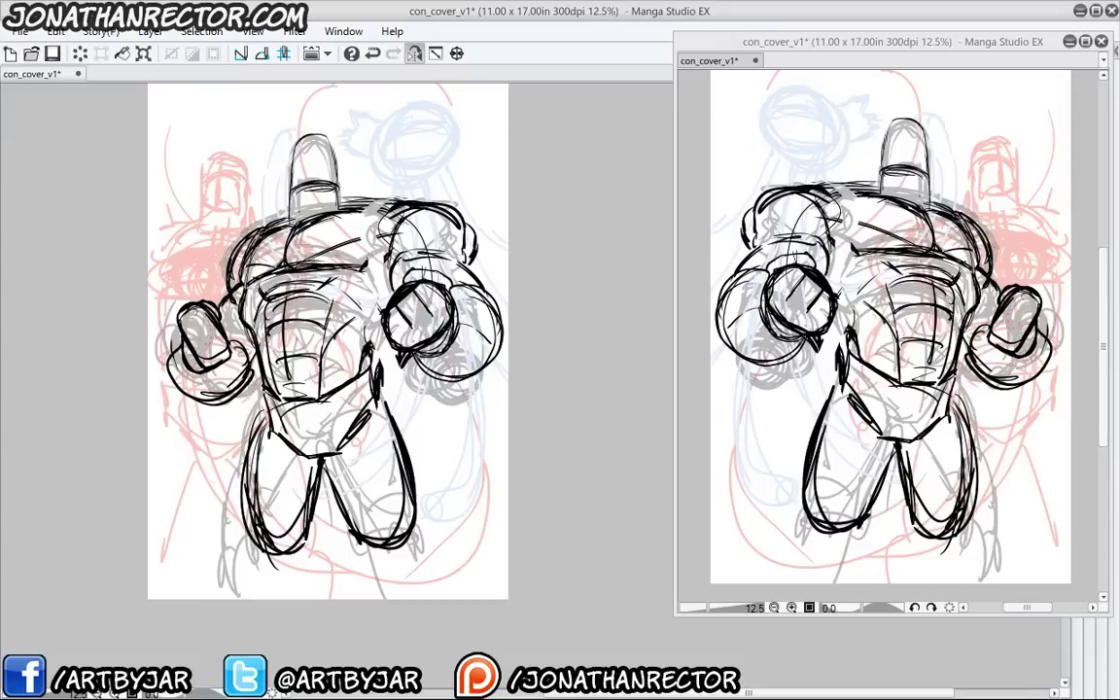
Redraw the chest, armpit and shoulder lines to close the gap between the torso and the moved arm
mouse_move(367, 267)
mouse_down()
mouse_move(394, 243)
mouse_move(393, 261)
mouse_move(386, 254)
mouse_up()
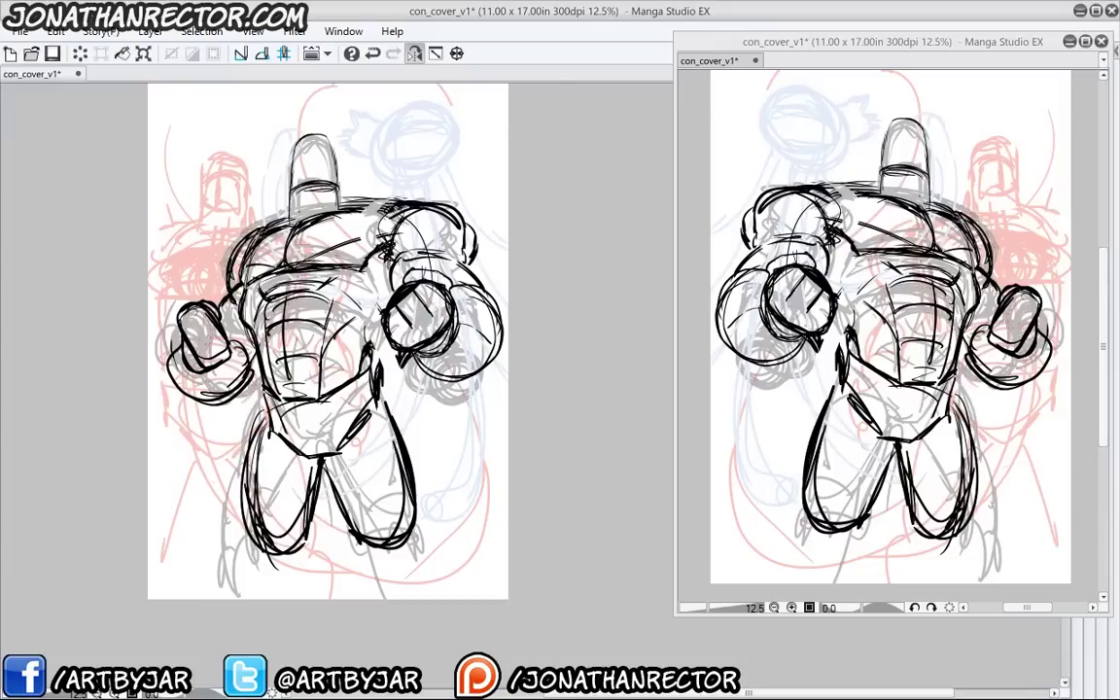
drag(393, 212, 377, 240)
drag(313, 191, 346, 187)
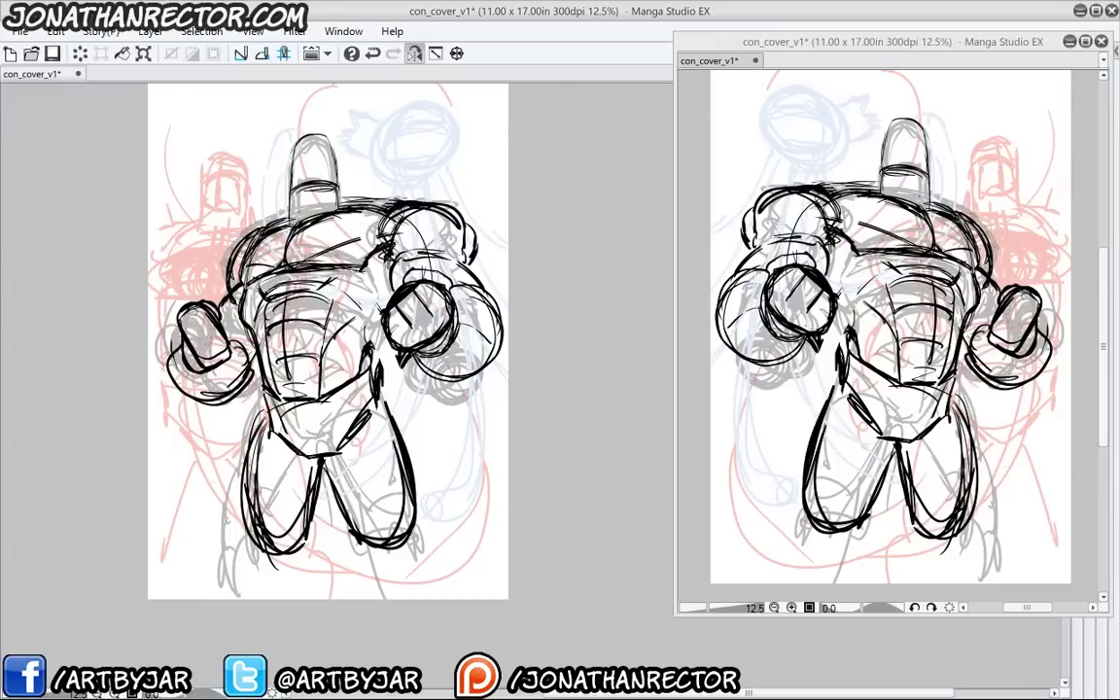
Draw the curved side muscle below the armpit and add wider horizontal curves across the abdomen
mouse_move(328, 244)
mouse_down()
mouse_move(321, 282)
mouse_move(354, 311)
mouse_move(255, 321)
mouse_move(334, 328)
mouse_up()
drag(260, 339, 314, 320)
drag(265, 373, 348, 357)
drag(267, 371, 350, 367)
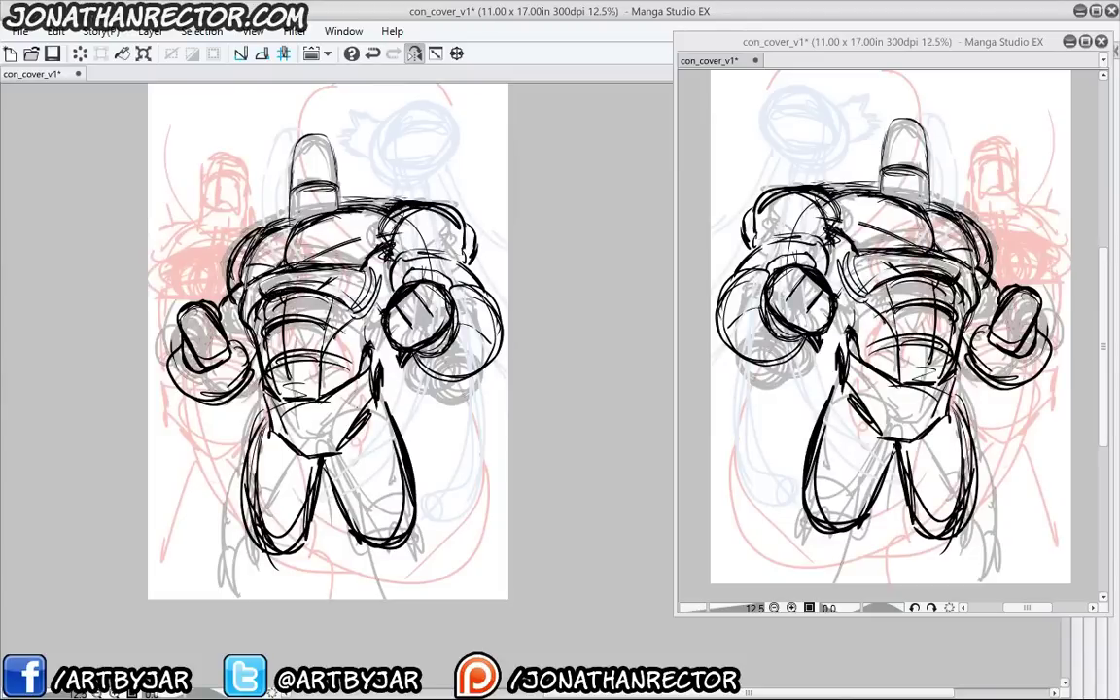
Clean up the old waist lines and redraw the pelvis with a higher curved waistline and heavy angled sides
drag(256, 400, 364, 396)
mouse_move(267, 377)
mouse_down()
mouse_move(342, 383)
mouse_move(373, 399)
mouse_move(294, 447)
mouse_move(273, 424)
mouse_move(295, 409)
mouse_up()
key(e)
mouse_move(272, 383)
mouse_down()
mouse_move(354, 382)
mouse_move(370, 394)
mouse_up()
mouse_move(300, 448)
mouse_down()
mouse_move(342, 445)
mouse_move(373, 418)
mouse_up()
mouse_move(362, 416)
mouse_down()
mouse_move(398, 414)
mouse_move(376, 416)
mouse_up()
mouse_move(371, 356)
mouse_down()
mouse_move(376, 416)
mouse_move(365, 423)
mouse_up()
drag(275, 400, 307, 447)
Reinforce the outlines of both thighs where they join the reshaped pelvis
mouse_move(272, 366)
mouse_down()
mouse_move(249, 405)
mouse_move(235, 397)
mouse_move(218, 449)
mouse_move(225, 470)
mouse_up()
mouse_move(317, 400)
mouse_down()
mouse_move(292, 477)
mouse_move(374, 543)
mouse_up()
mouse_move(391, 425)
mouse_down()
mouse_move(406, 534)
mouse_move(387, 547)
mouse_up()
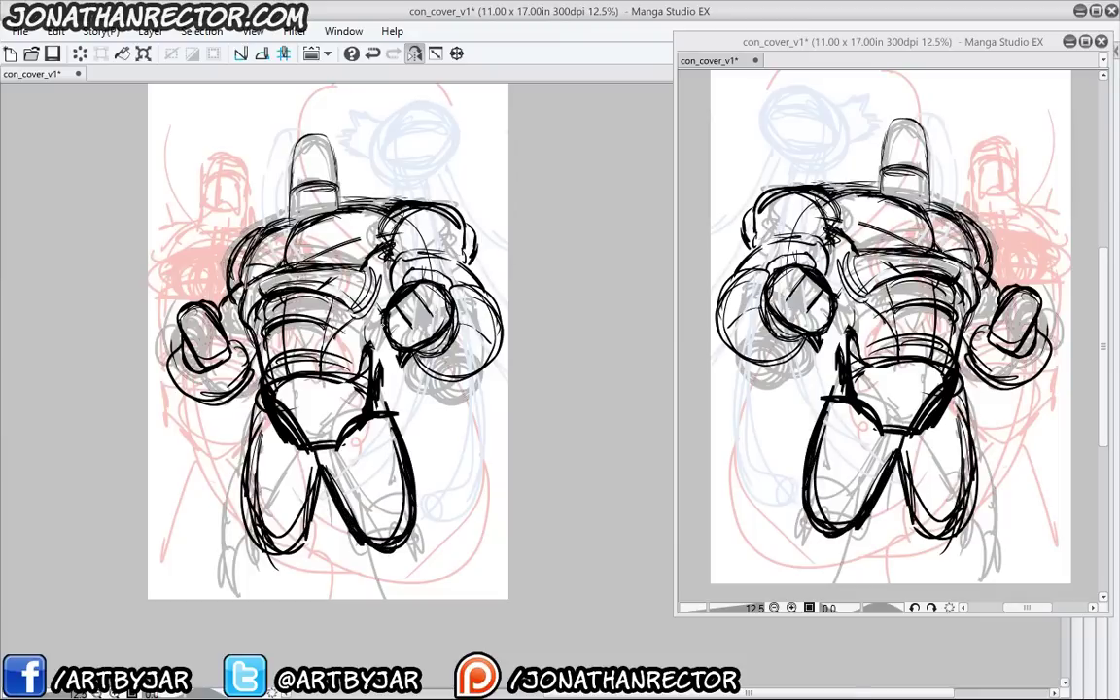
Strengthen the abdomen's horizontal and vertical dividing lines and the waist sides, and add a short mark on the far fist
drag(335, 327, 239, 331)
mouse_move(330, 333)
mouse_down()
mouse_move(332, 367)
mouse_move(333, 356)
mouse_move(270, 399)
mouse_up()
drag(266, 325, 265, 396)
drag(259, 269, 258, 321)
mouse_move(337, 279)
mouse_down()
mouse_move(338, 330)
mouse_move(345, 311)
mouse_up()
drag(198, 316, 203, 340)
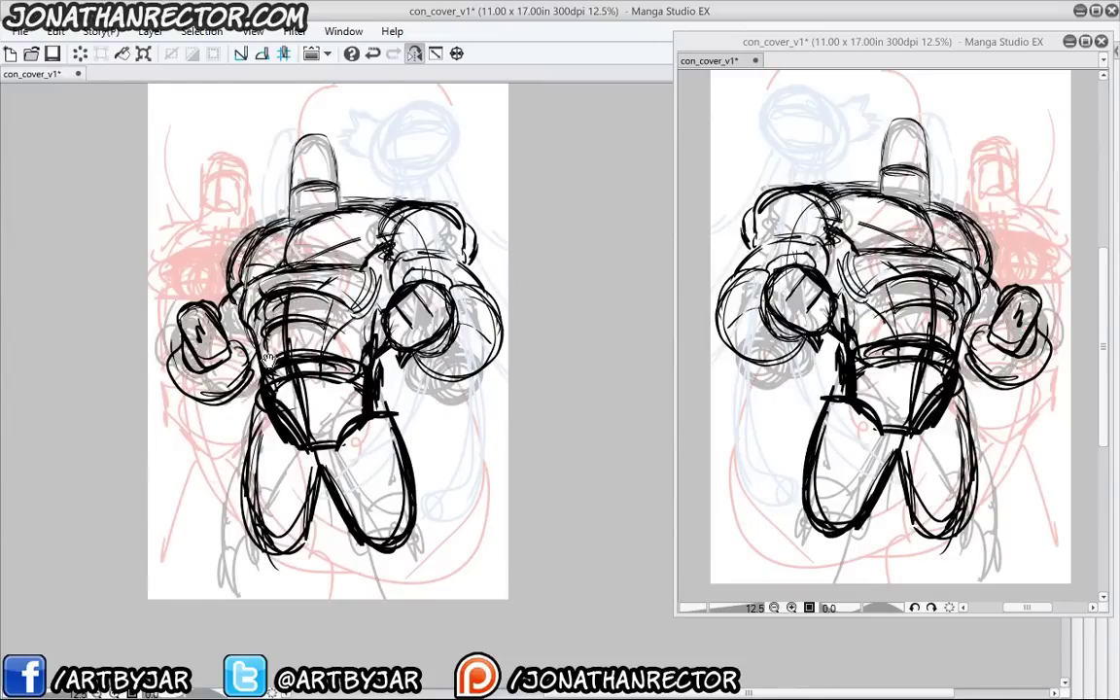
Turn off the mirrored canvas view so the drawing shows in its original orientation
drag(268, 361, 299, 359)
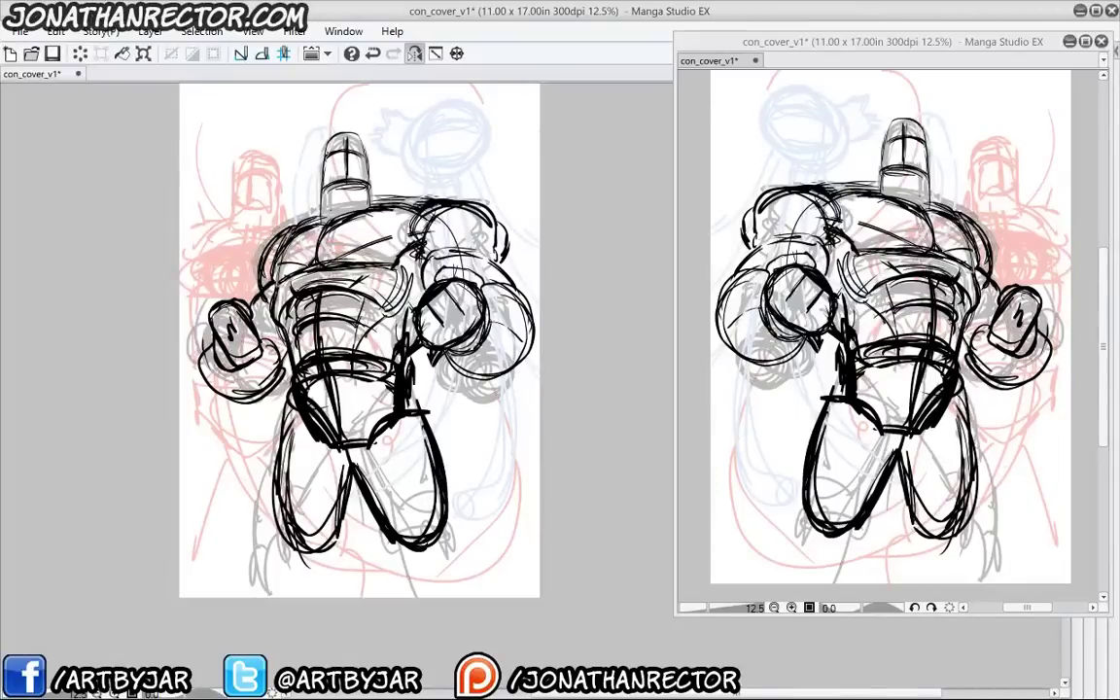
click(417, 53)
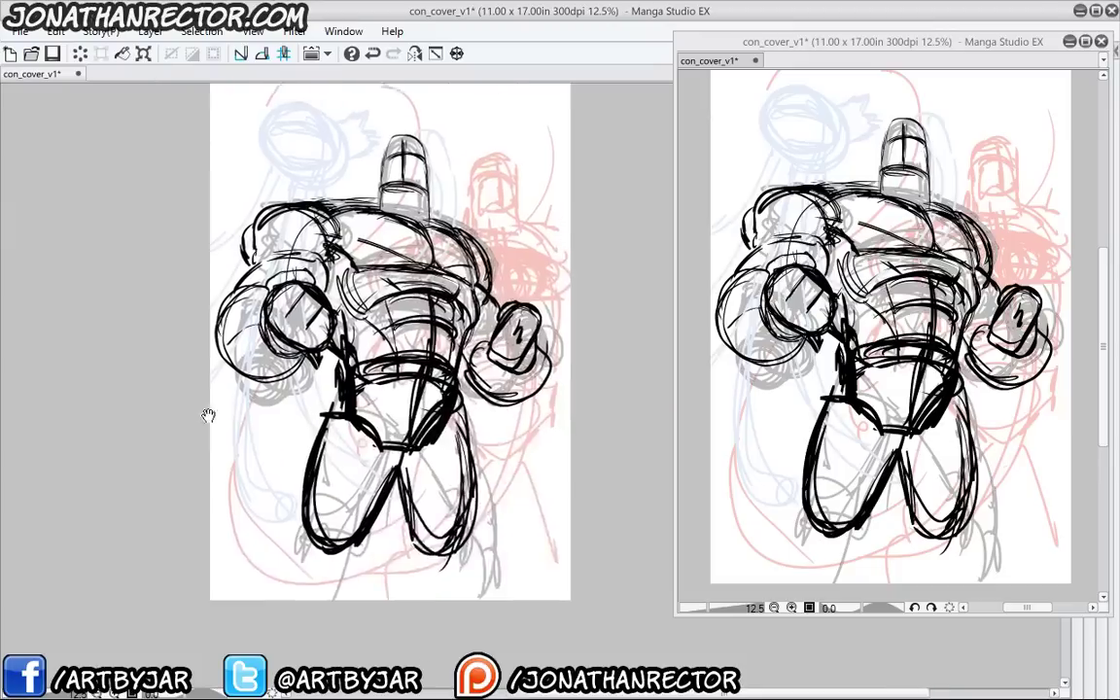
scroll(176, 364, up, 2)
drag(449, 133, 293, 321)
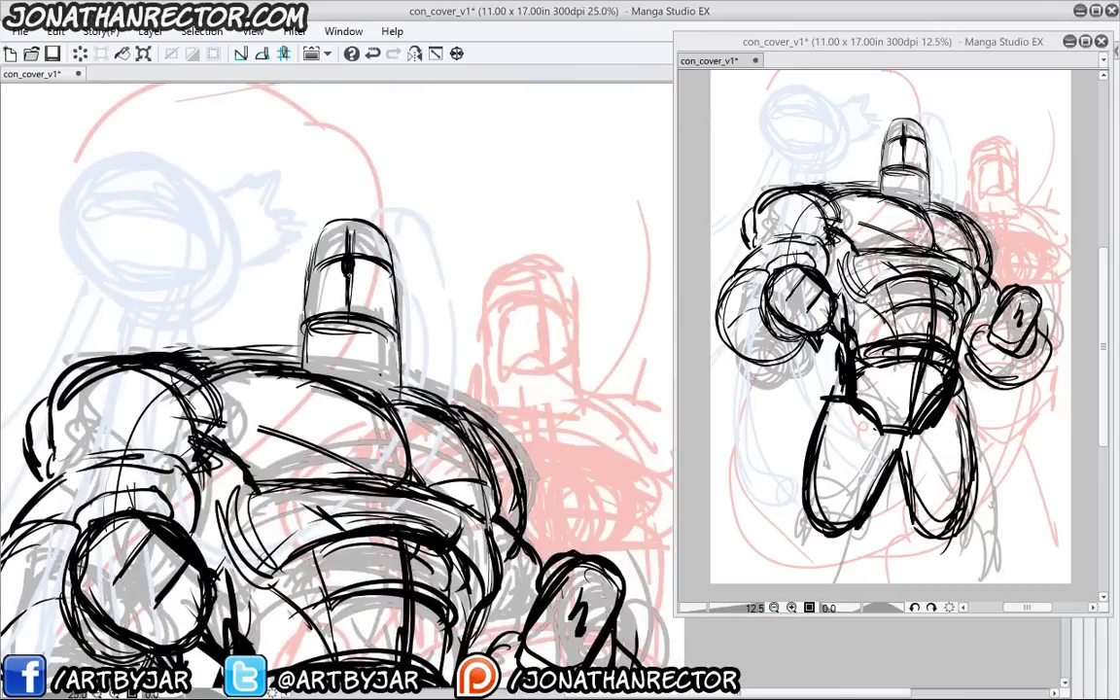
Try redrawing the head with a heavy brow band, protruding ears, a squared jaw and a lower crown
mouse_move(343, 283)
mouse_down()
mouse_move(362, 284)
mouse_move(318, 289)
mouse_move(391, 289)
mouse_move(400, 309)
mouse_move(301, 324)
mouse_move(303, 281)
mouse_up()
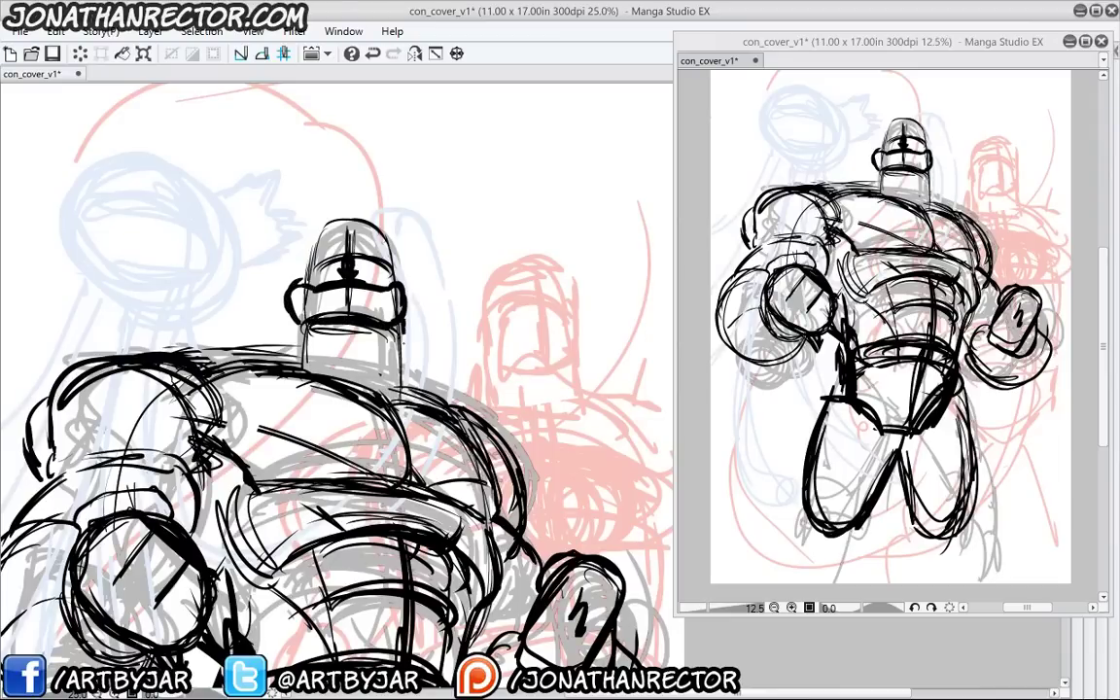
mouse_move(404, 327)
mouse_down()
mouse_move(395, 354)
mouse_move(323, 353)
mouse_move(299, 326)
mouse_move(189, 357)
mouse_move(289, 344)
mouse_up()
mouse_move(313, 257)
mouse_down()
mouse_move(392, 257)
mouse_move(328, 219)
mouse_move(407, 250)
mouse_up()
key(e)
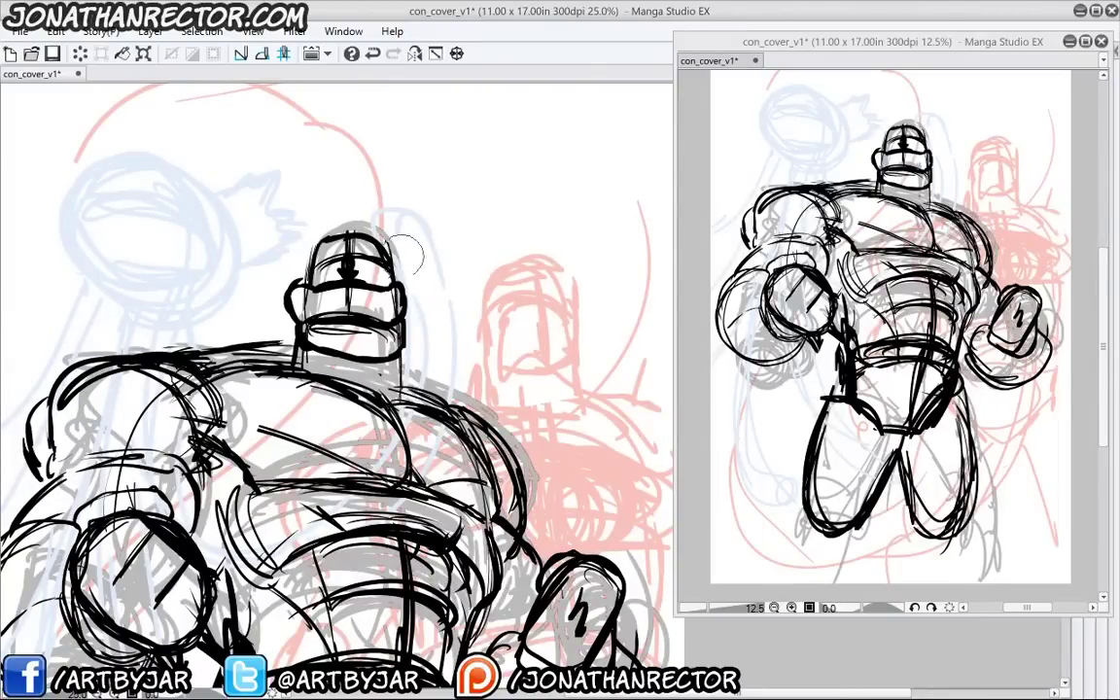
drag(271, 309, 287, 292)
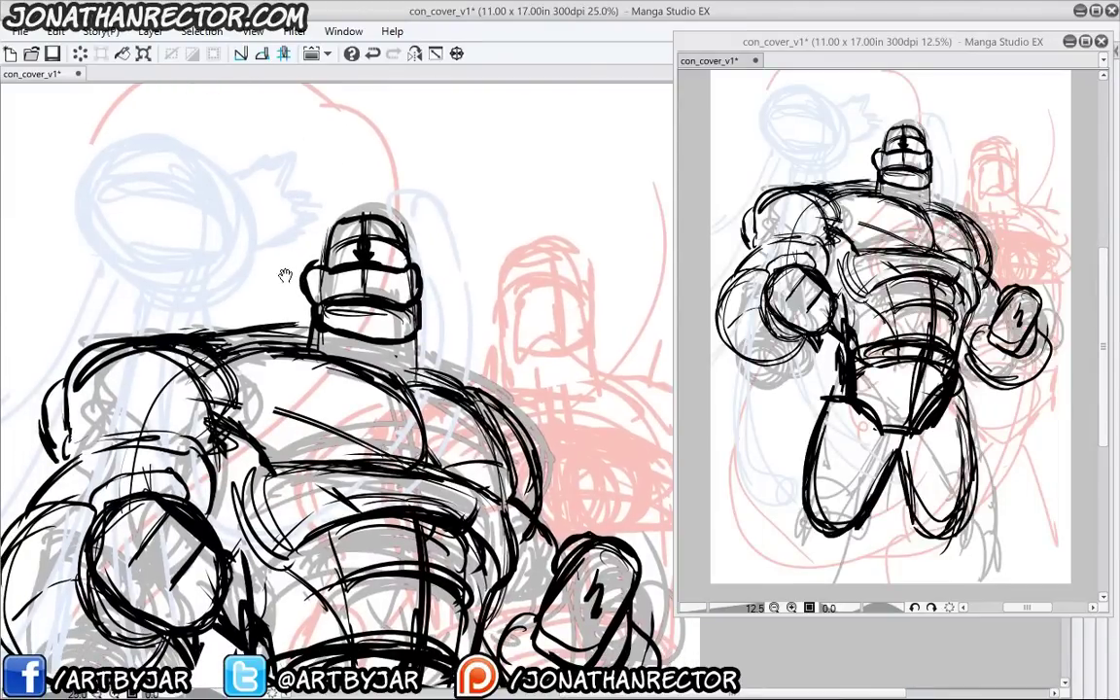
mouse_move(361, 248)
mouse_down()
mouse_move(367, 321)
mouse_move(318, 209)
mouse_move(397, 253)
mouse_move(366, 213)
mouse_up()
drag(416, 322, 407, 232)
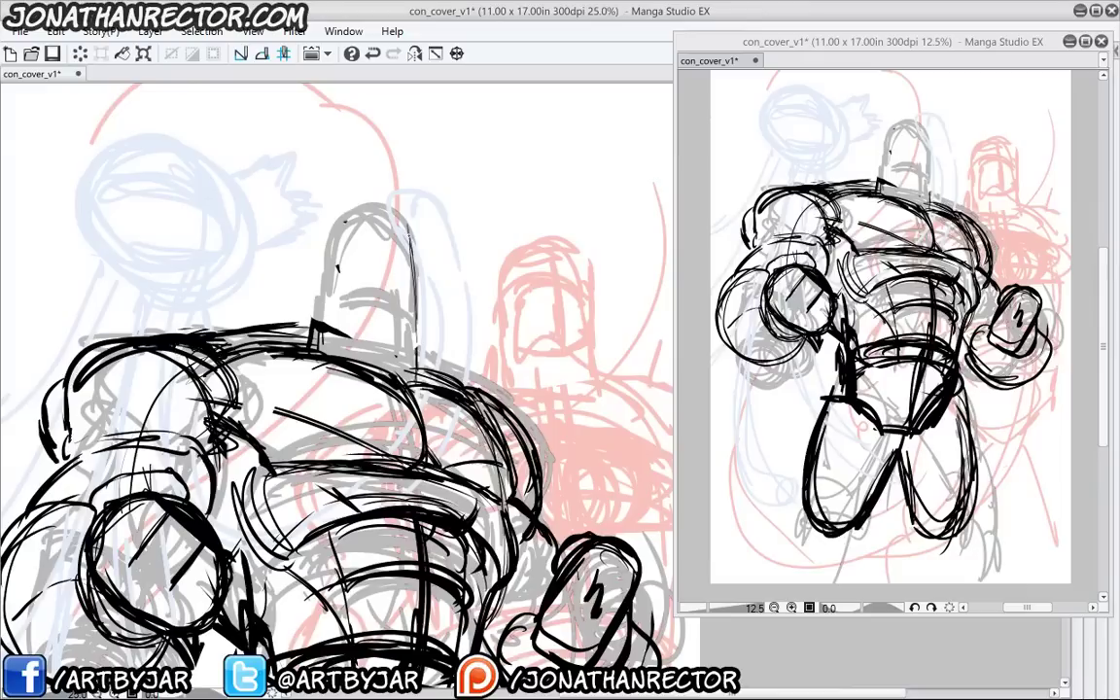
Undo the head revisions back to the plain rounded outline with the band at the chin
key(ctrl+z)
key(ctrl+z)
key(ctrl+z)
key(ctrl+z)
key(ctrl+z)
key(ctrl+z)
key(ctrl+z)
key(ctrl+z)
key(ctrl+z)
key(ctrl+z)
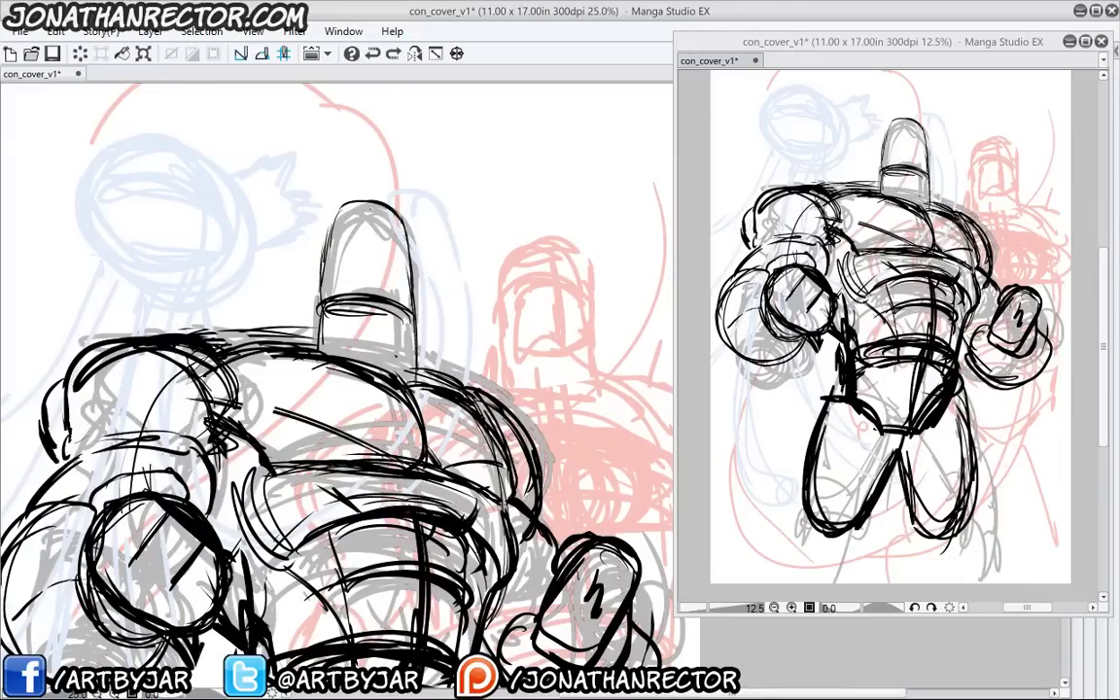
Sketch the head's vertical centre line, curved brow and nose bands, ears, facial marks and a small mark at the crown
drag(365, 216, 362, 292)
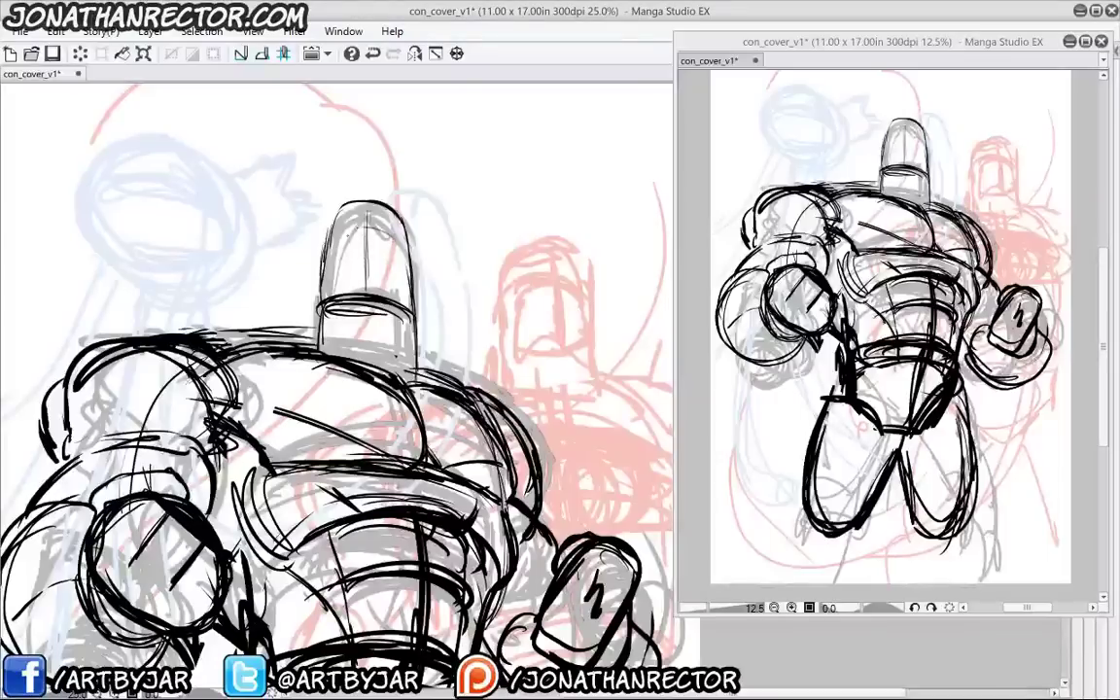
mouse_move(321, 218)
mouse_down()
mouse_move(362, 202)
mouse_move(369, 294)
mouse_up()
key(e)
mouse_move(404, 241)
mouse_down()
mouse_move(365, 225)
mouse_move(325, 246)
mouse_move(393, 298)
mouse_up()
mouse_move(345, 275)
mouse_down()
mouse_move(340, 300)
mouse_move(383, 266)
mouse_move(313, 265)
mouse_up()
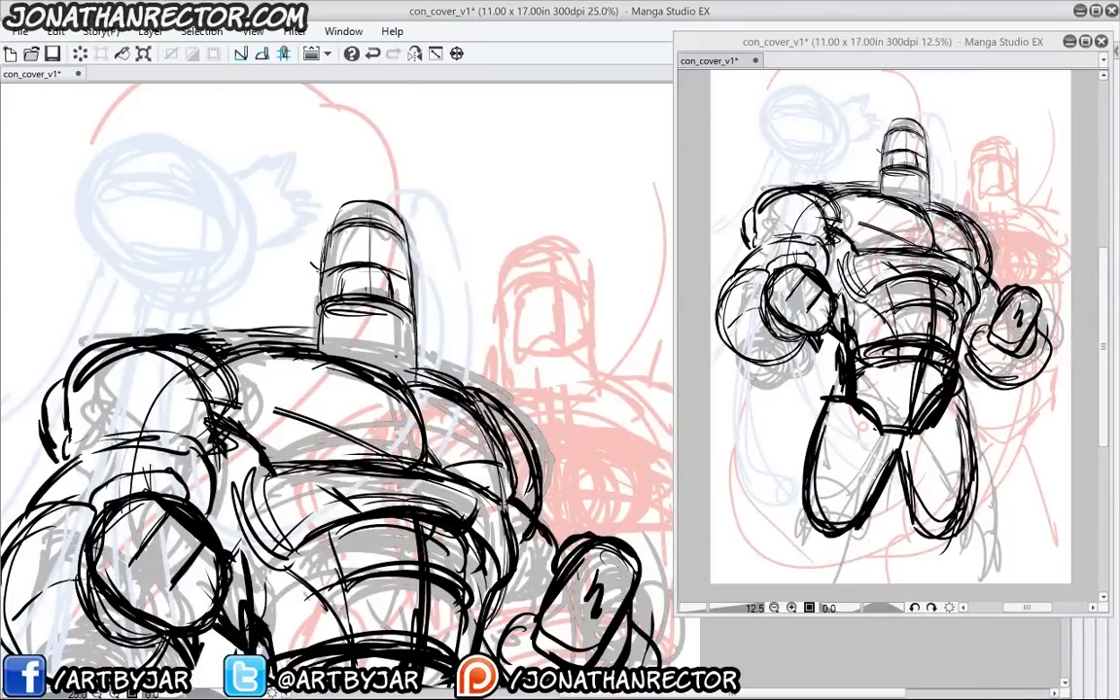
mouse_move(392, 253)
mouse_down()
mouse_move(369, 242)
mouse_move(327, 251)
mouse_move(407, 253)
mouse_up()
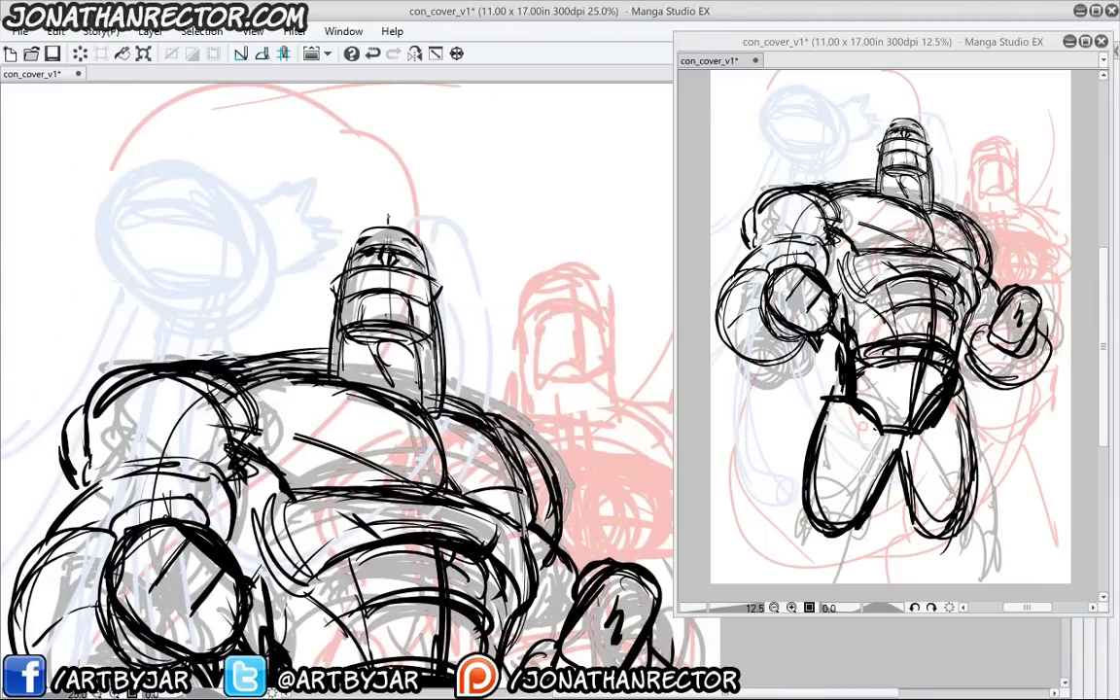
drag(387, 218, 364, 209)
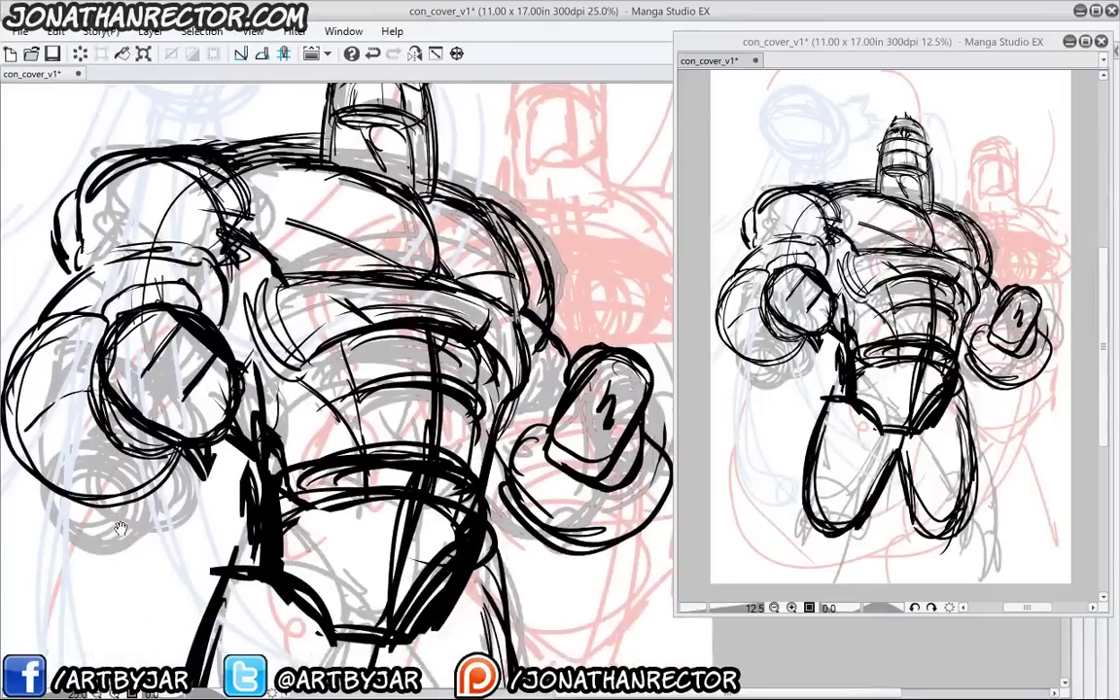
Draw the finger-like serratus muscles along the near side of the ribcage below the chest
drag(120, 528, 130, 581)
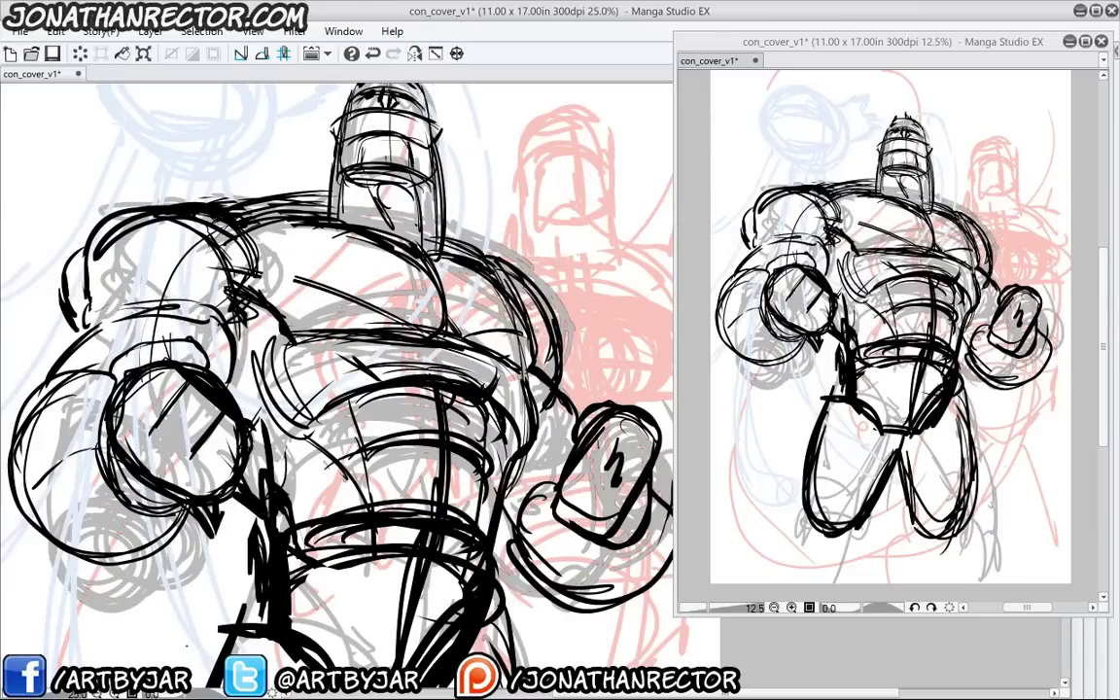
drag(169, 584, 248, 595)
mouse_move(304, 309)
mouse_down()
mouse_move(322, 355)
mouse_move(292, 342)
mouse_up()
mouse_move(383, 357)
mouse_down()
mouse_move(346, 366)
mouse_move(310, 346)
mouse_move(330, 394)
mouse_move(365, 387)
mouse_move(321, 393)
mouse_up()
drag(299, 379, 332, 422)
mouse_move(329, 406)
mouse_down()
mouse_move(362, 418)
mouse_move(317, 425)
mouse_up()
drag(289, 393, 319, 422)
Add matching serratus strokes on the far side of the ribcage and short muscle lines on the upper abdomen
drag(466, 388, 420, 354)
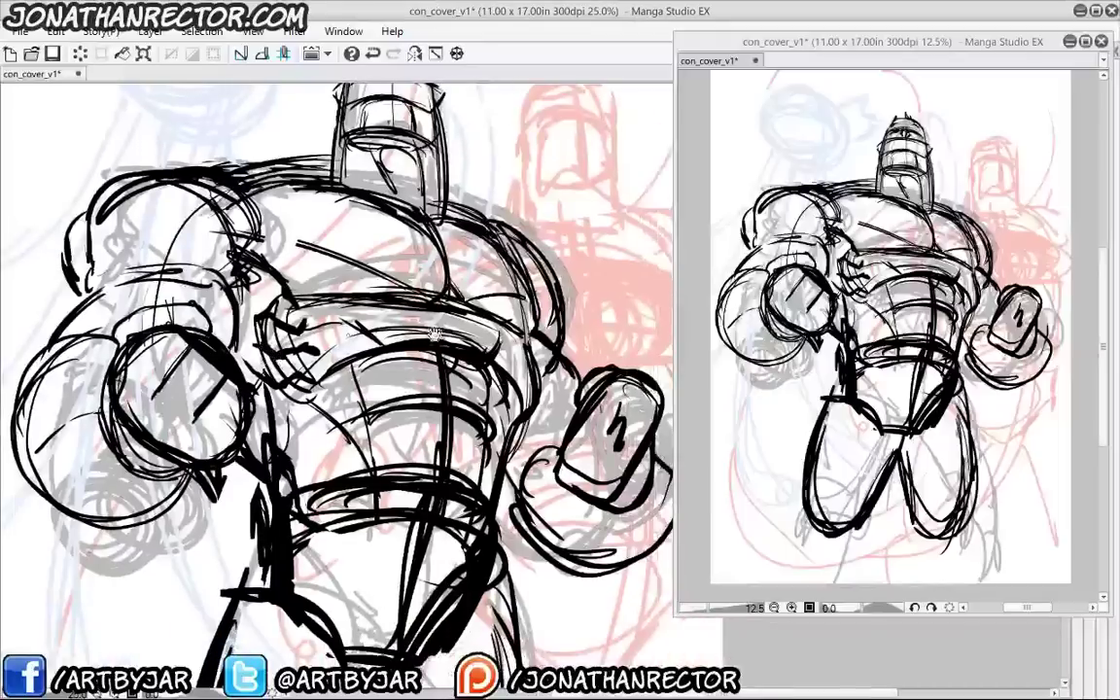
mouse_move(527, 351)
mouse_down()
mouse_move(513, 372)
mouse_move(528, 372)
mouse_up()
mouse_move(492, 347)
mouse_down()
mouse_move(519, 367)
mouse_move(508, 362)
mouse_up()
mouse_move(530, 377)
mouse_down()
mouse_move(523, 402)
mouse_move(511, 395)
mouse_up()
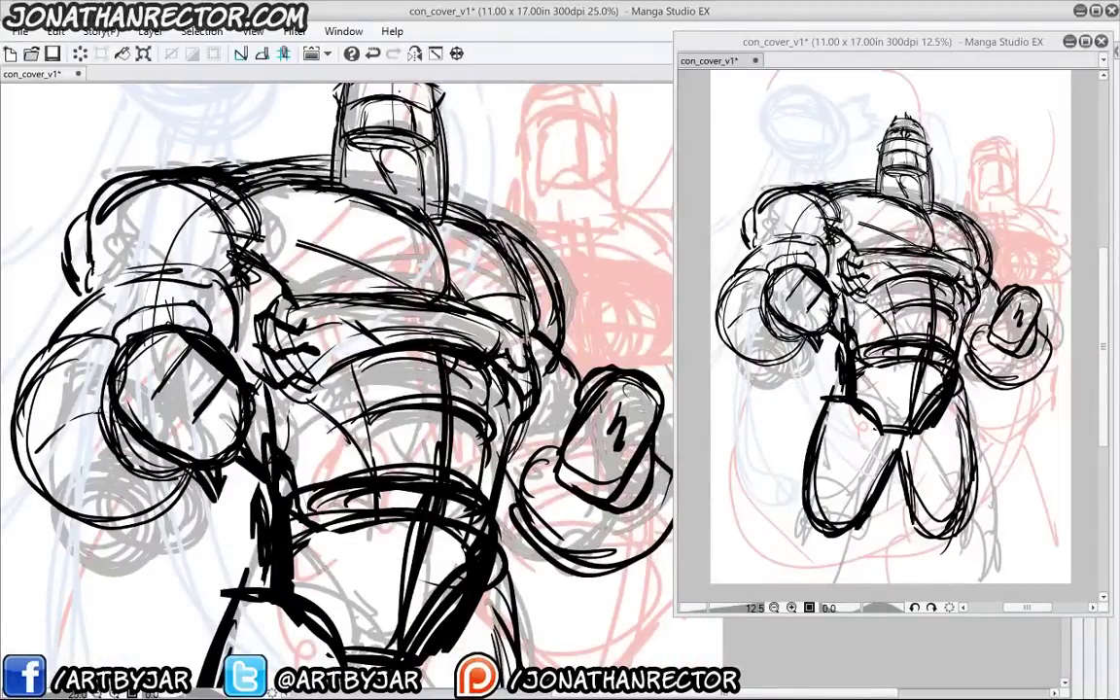
drag(418, 369, 418, 328)
drag(402, 303, 416, 322)
drag(336, 330, 349, 362)
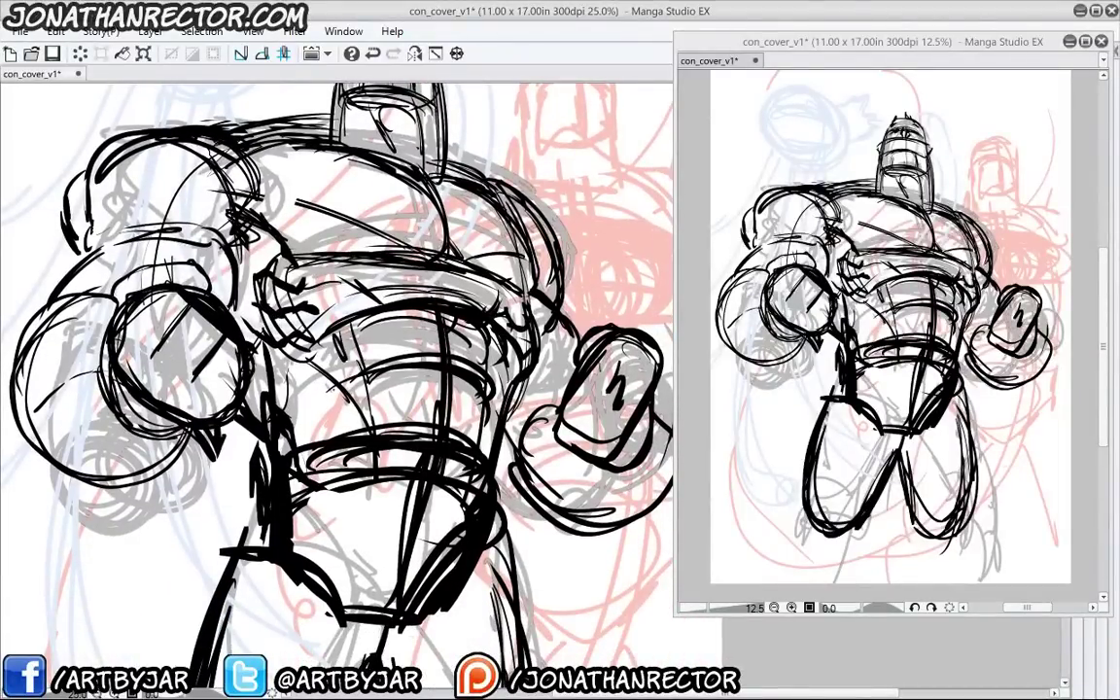
Reinforce both sides of the waist and draw an inner border along the pelvis's near side and lower edge
drag(335, 416, 326, 344)
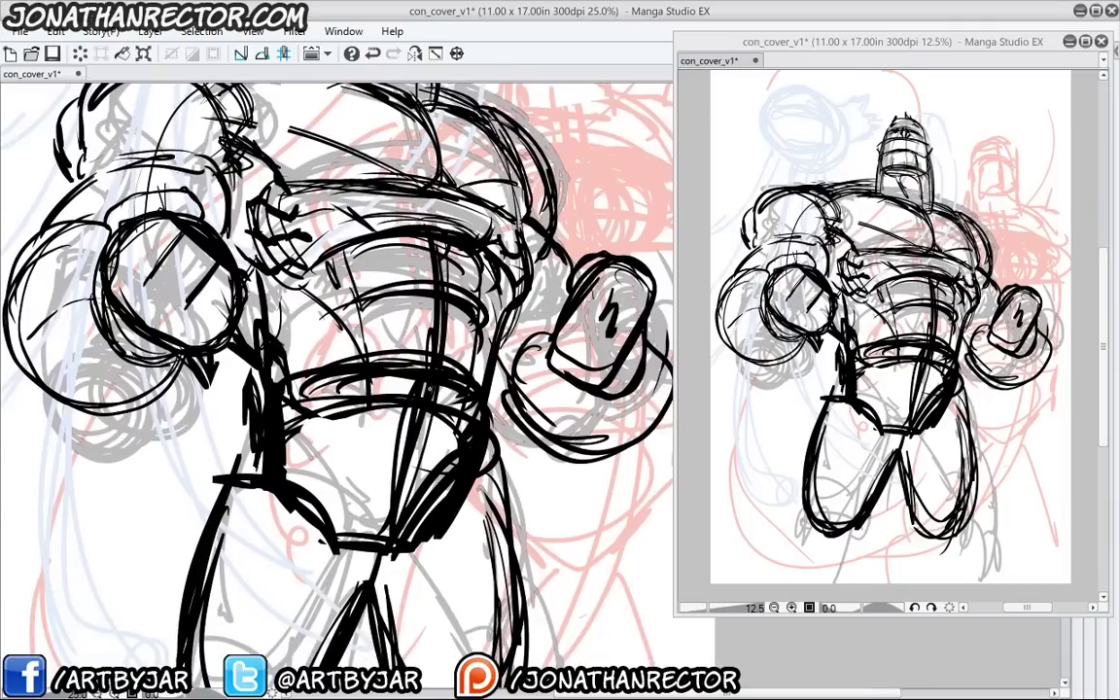
drag(506, 365, 496, 429)
drag(508, 346, 498, 436)
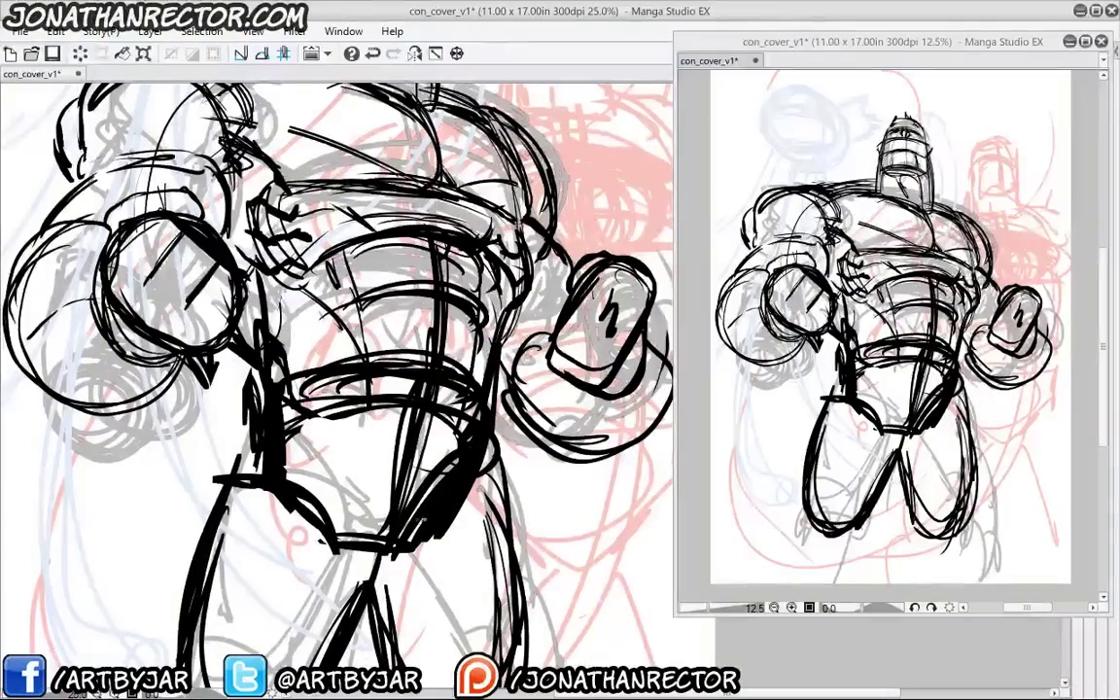
drag(330, 507, 394, 526)
drag(328, 502, 389, 513)
drag(290, 442, 332, 516)
drag(289, 445, 328, 511)
drag(239, 335, 230, 372)
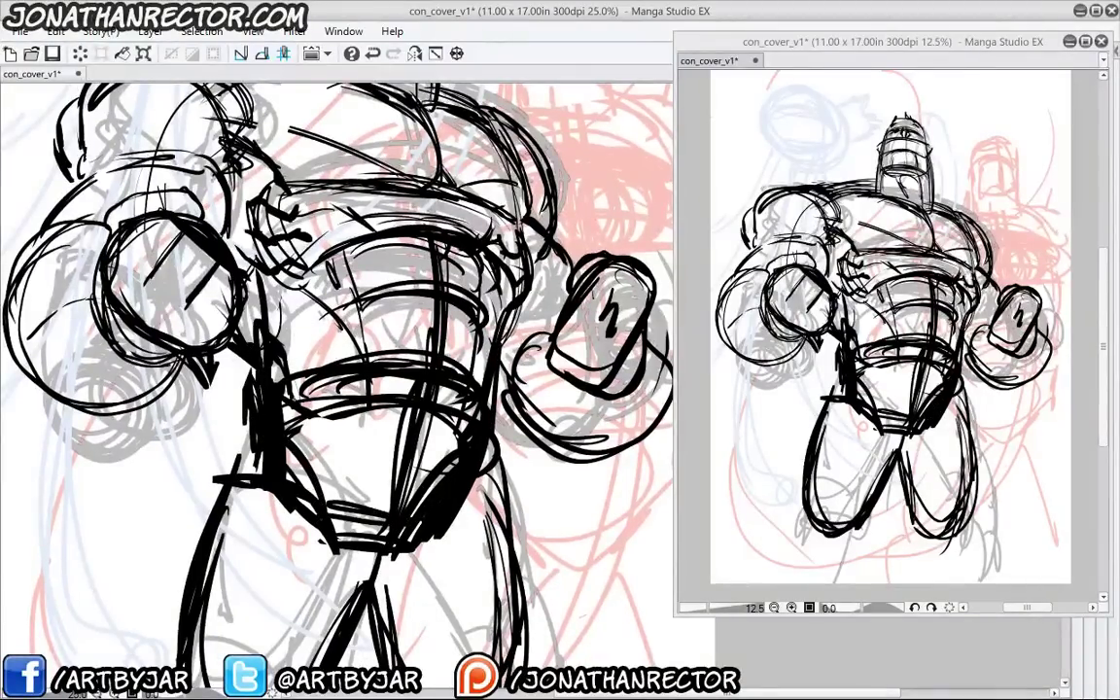
Erase the near side of the pelvis and extend the near thigh's rounded top up to the waist
drag(369, 389, 370, 323)
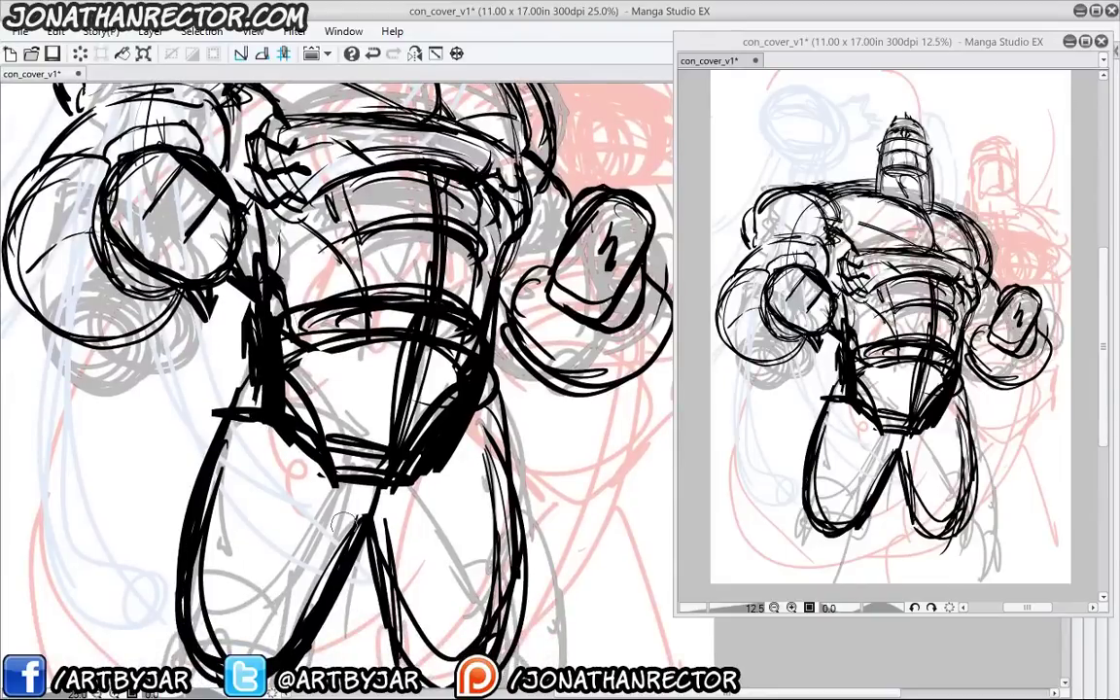
mouse_move(358, 452)
mouse_down()
mouse_move(337, 467)
mouse_move(293, 388)
mouse_move(270, 389)
mouse_move(276, 362)
mouse_move(251, 321)
mouse_up()
drag(240, 402, 299, 348)
mouse_move(303, 347)
mouse_down()
mouse_move(362, 440)
mouse_move(366, 515)
mouse_up()
drag(376, 404, 386, 451)
drag(245, 294, 236, 340)
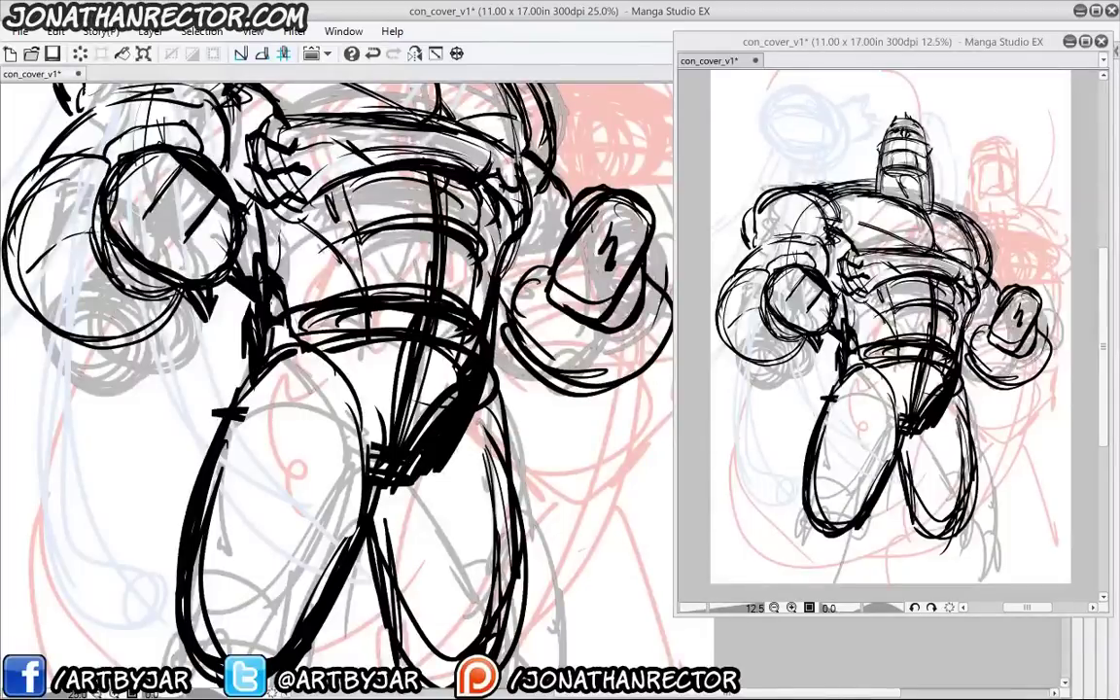
mouse_move(248, 268)
mouse_down()
mouse_move(249, 311)
mouse_move(284, 346)
mouse_up()
Draw curved contour lines across both thighs to show their volume and the knee areas
drag(279, 446, 252, 324)
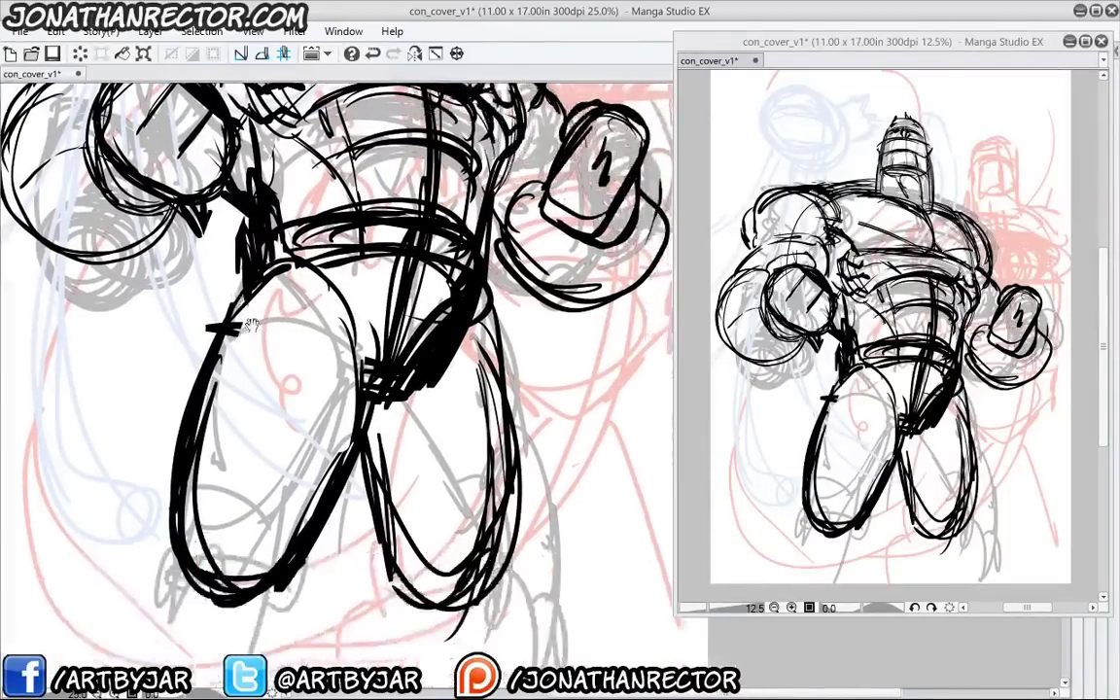
drag(332, 378, 303, 467)
mouse_move(395, 169)
mouse_down()
mouse_move(419, 332)
mouse_move(378, 167)
mouse_up()
mouse_move(348, 331)
mouse_down()
mouse_move(255, 402)
mouse_move(361, 396)
mouse_up()
drag(246, 463, 378, 508)
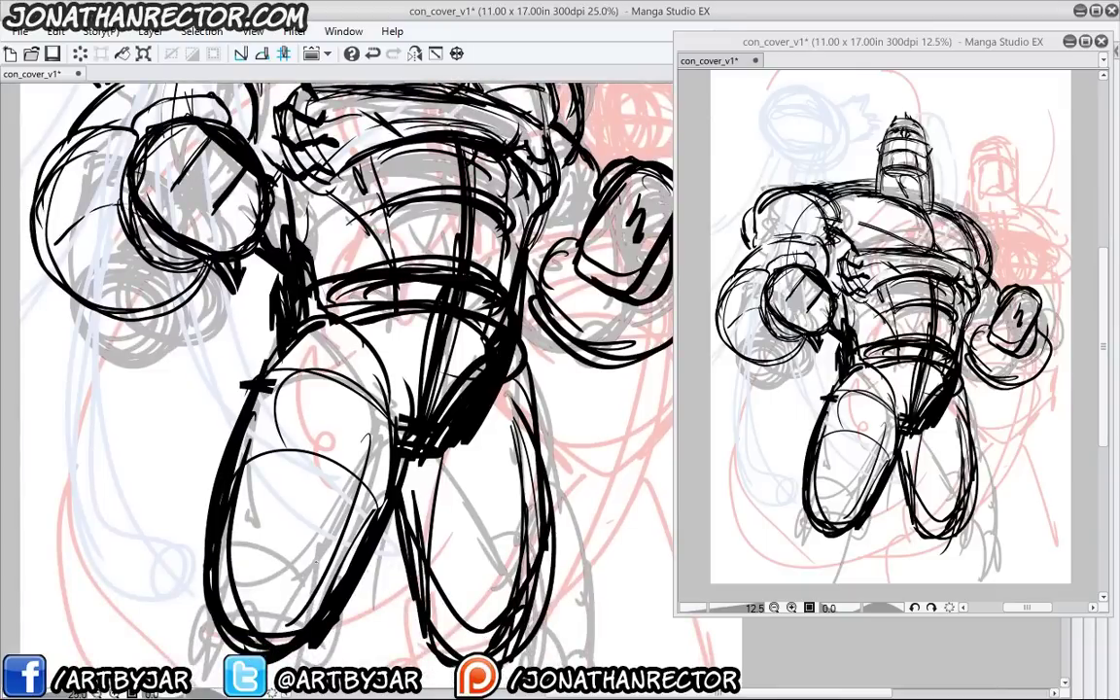
drag(232, 531, 343, 544)
drag(481, 423, 536, 470)
Draw curved finger bands across the far fist and thicken the arm line between the torso and the fist
drag(336, 288, 322, 438)
mouse_move(509, 461)
mouse_down()
mouse_move(546, 488)
mouse_move(449, 503)
mouse_up()
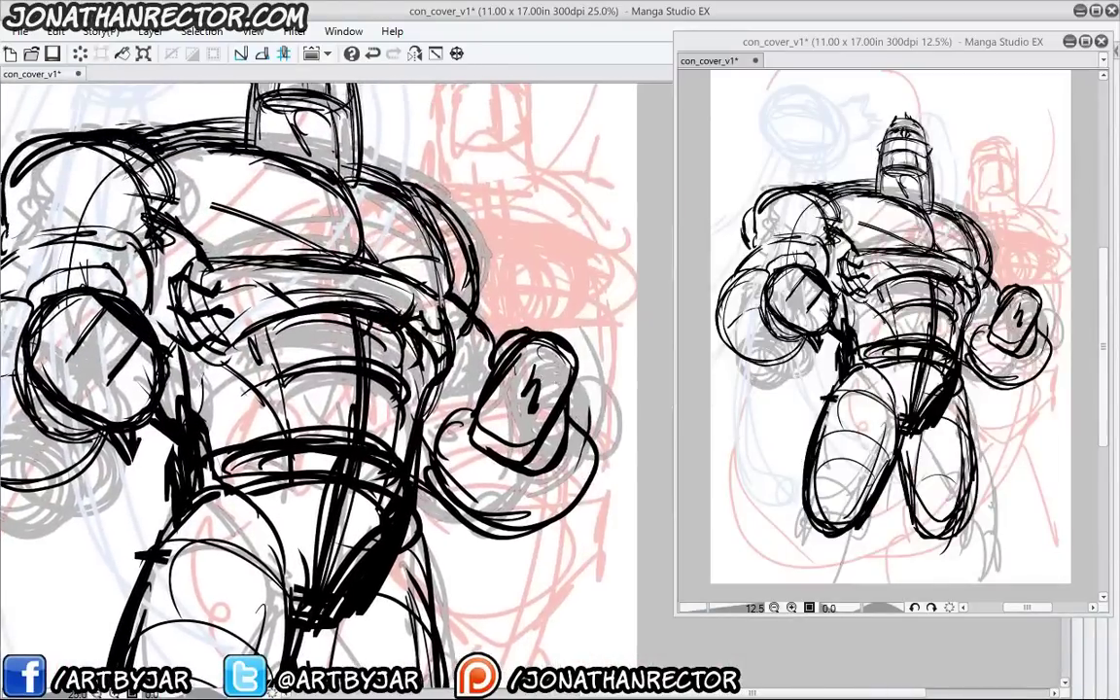
drag(513, 363, 563, 389)
drag(496, 397, 539, 416)
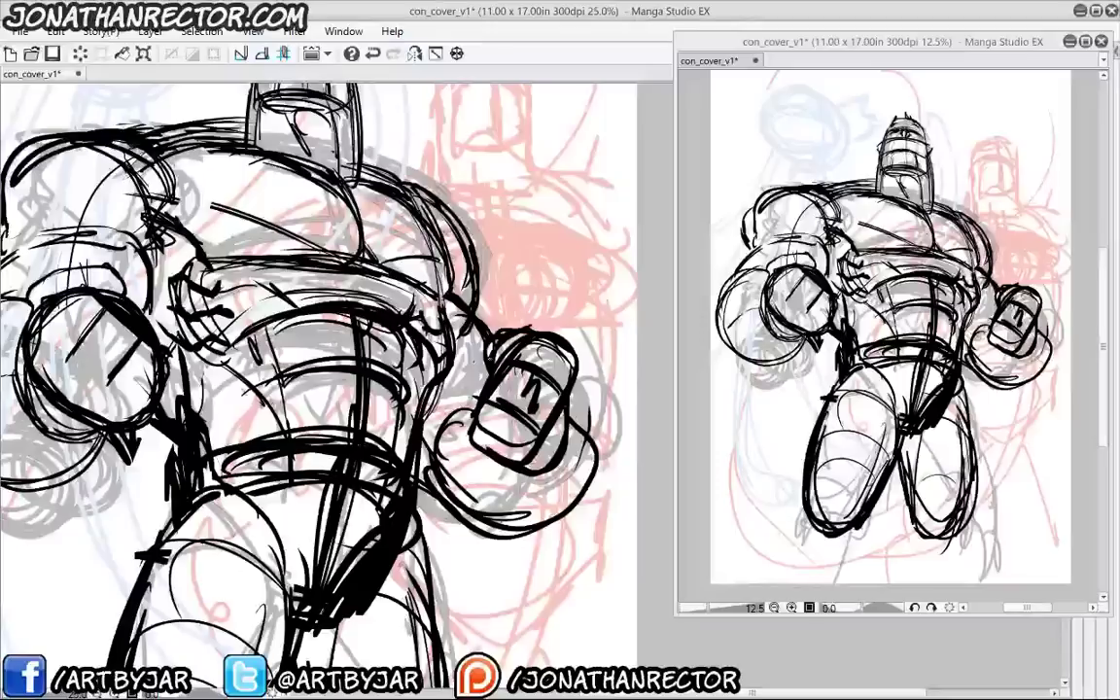
drag(466, 309, 498, 329)
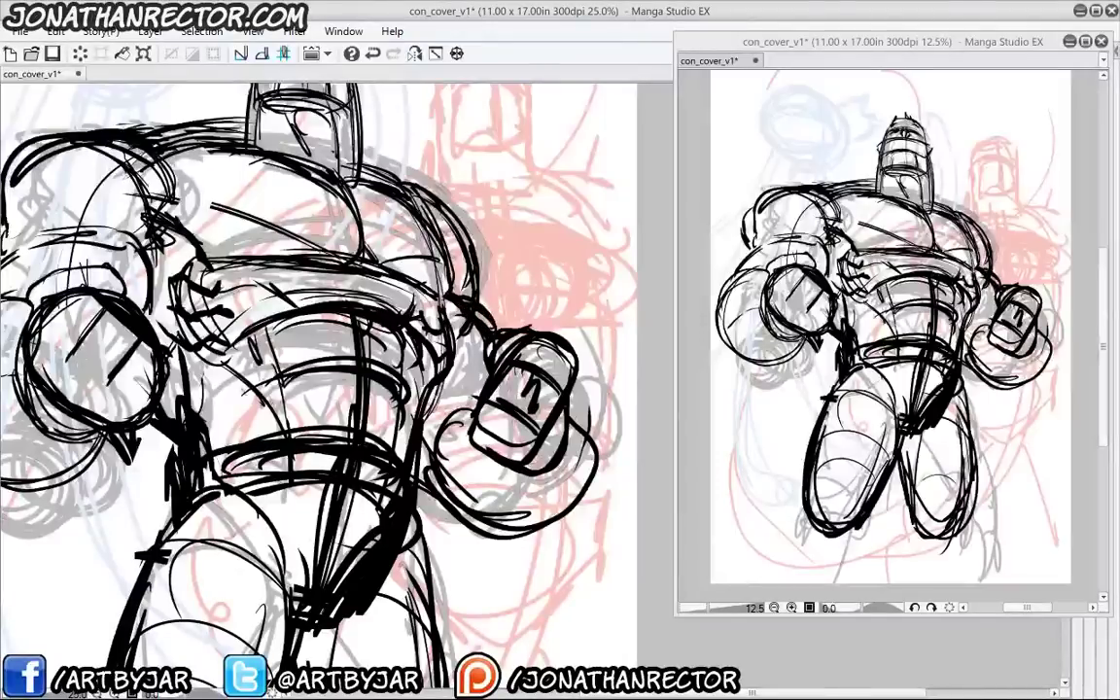
Reinforce the inner outline of the far forearm and add curved muscle strokes inside it below the fist
drag(471, 404, 447, 425)
drag(360, 430, 368, 427)
mouse_move(437, 412)
mouse_down()
mouse_move(469, 507)
mouse_move(521, 523)
mouse_up()
drag(488, 449, 513, 502)
drag(466, 458, 502, 503)
Draw an angular cuff shape above the near fist and bold angled contours inside the near shoulder
drag(260, 290, 293, 336)
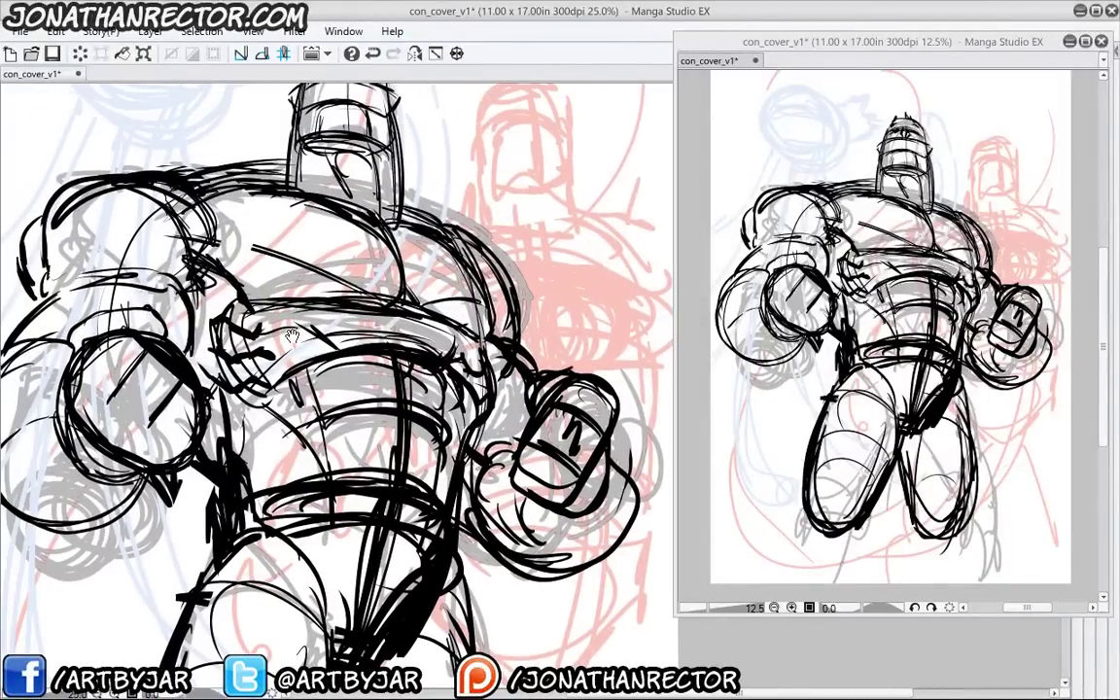
drag(188, 400, 221, 405)
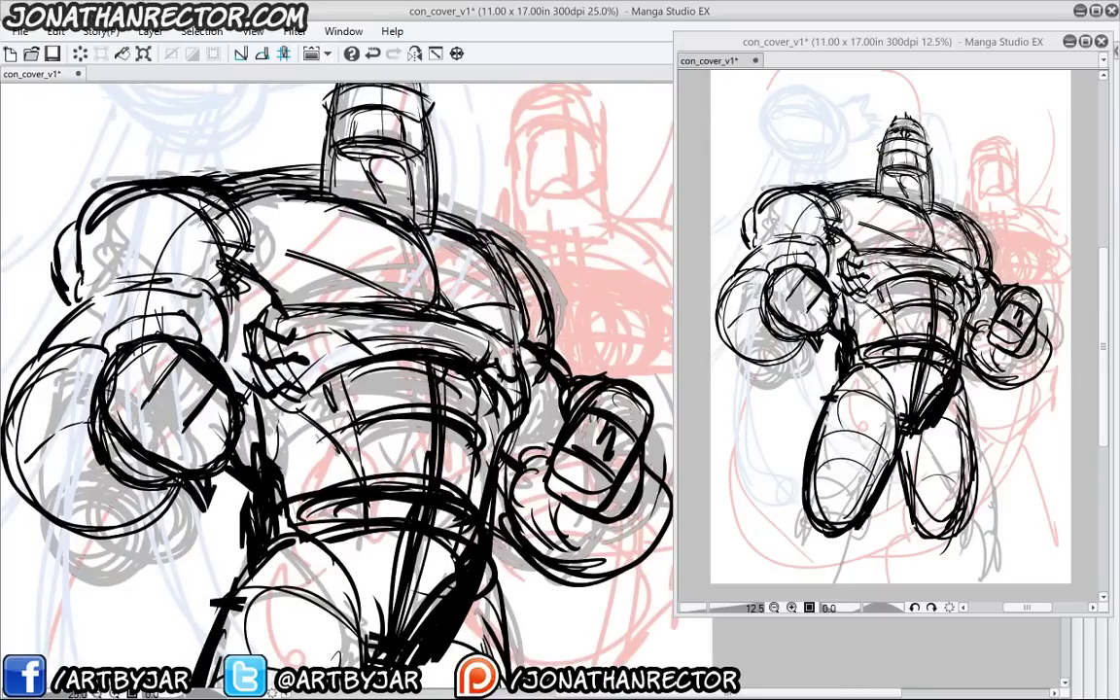
mouse_move(105, 336)
mouse_down()
mouse_move(107, 374)
mouse_move(191, 314)
mouse_up()
mouse_move(186, 317)
mouse_down()
mouse_move(209, 352)
mouse_move(175, 244)
mouse_move(219, 208)
mouse_up()
drag(127, 229, 195, 207)
drag(117, 282, 136, 219)
drag(156, 209, 213, 202)
drag(122, 229, 137, 216)
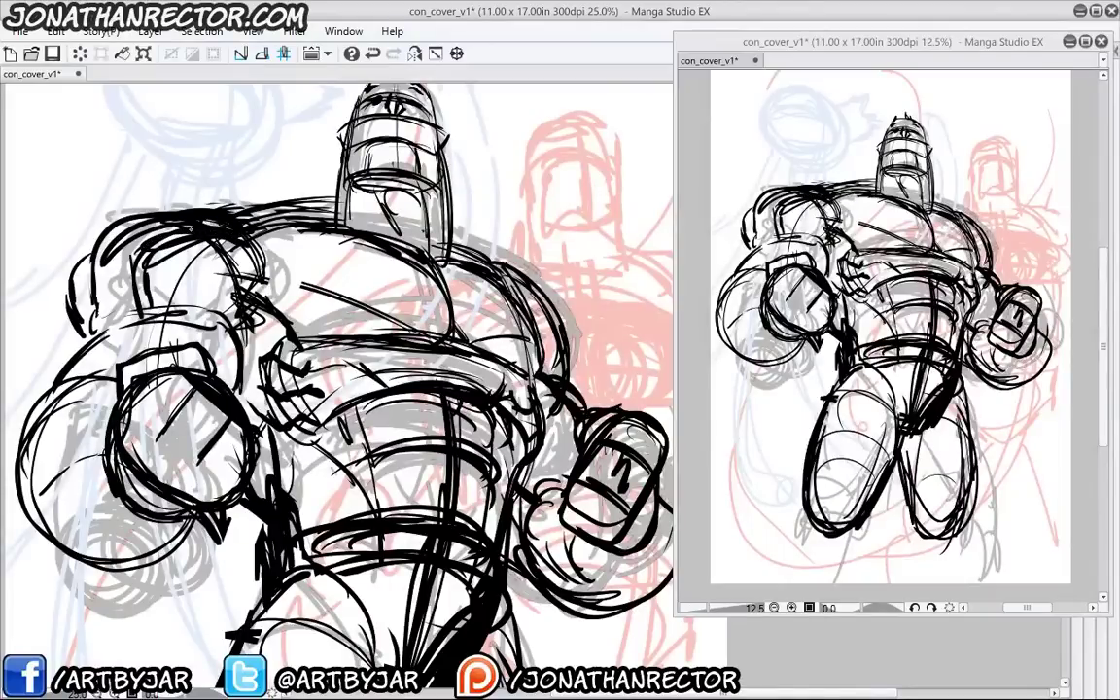
Widen the far shoulder with heavy outer curves and add inner muscle strokes down the upper arm
drag(536, 284, 577, 390)
drag(564, 306, 577, 390)
mouse_move(503, 272)
mouse_down()
mouse_move(595, 349)
mouse_move(584, 397)
mouse_up()
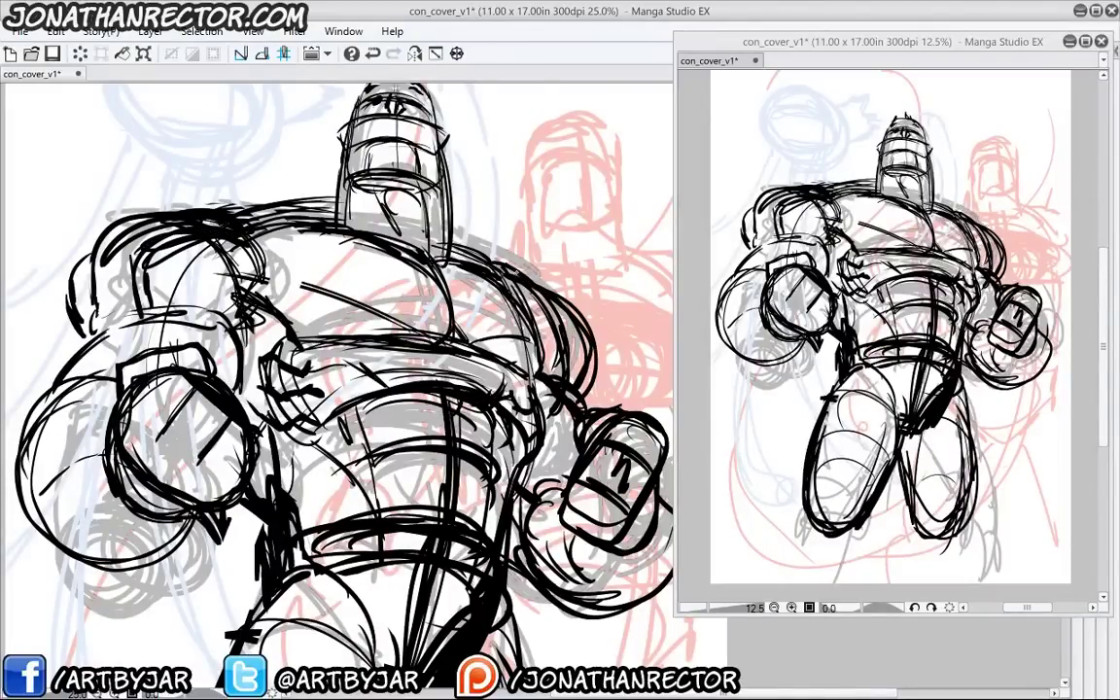
drag(504, 270, 530, 321)
mouse_move(532, 300)
mouse_down()
mouse_move(525, 358)
mouse_move(552, 336)
mouse_up()
drag(533, 336, 554, 374)
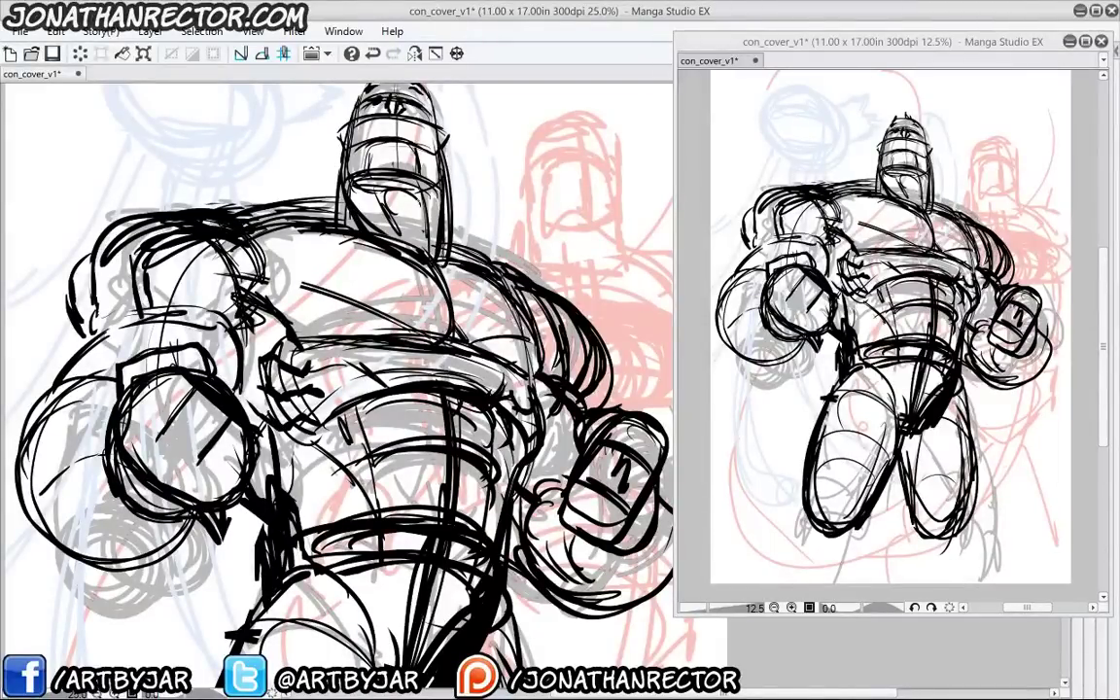
Strengthen the neck muscle line beneath the jaw and save the document
drag(377, 163, 376, 206)
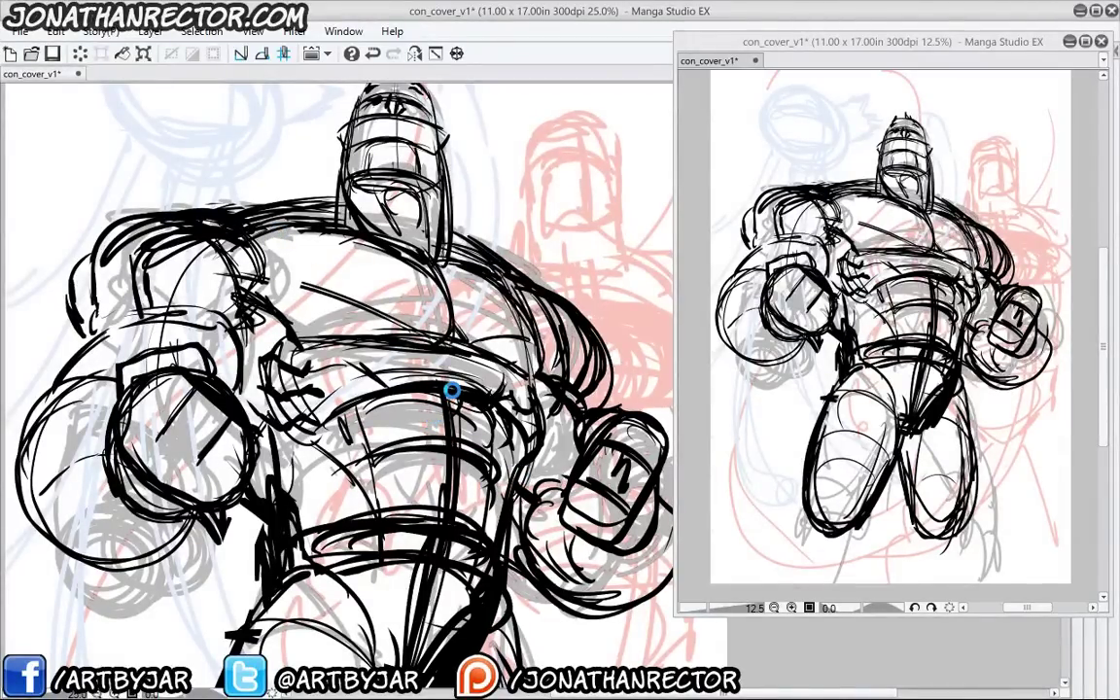
key(ctrl+s)
Add a curved contour stroke inside the outer edge of the far forearm
drag(452, 390, 399, 330)
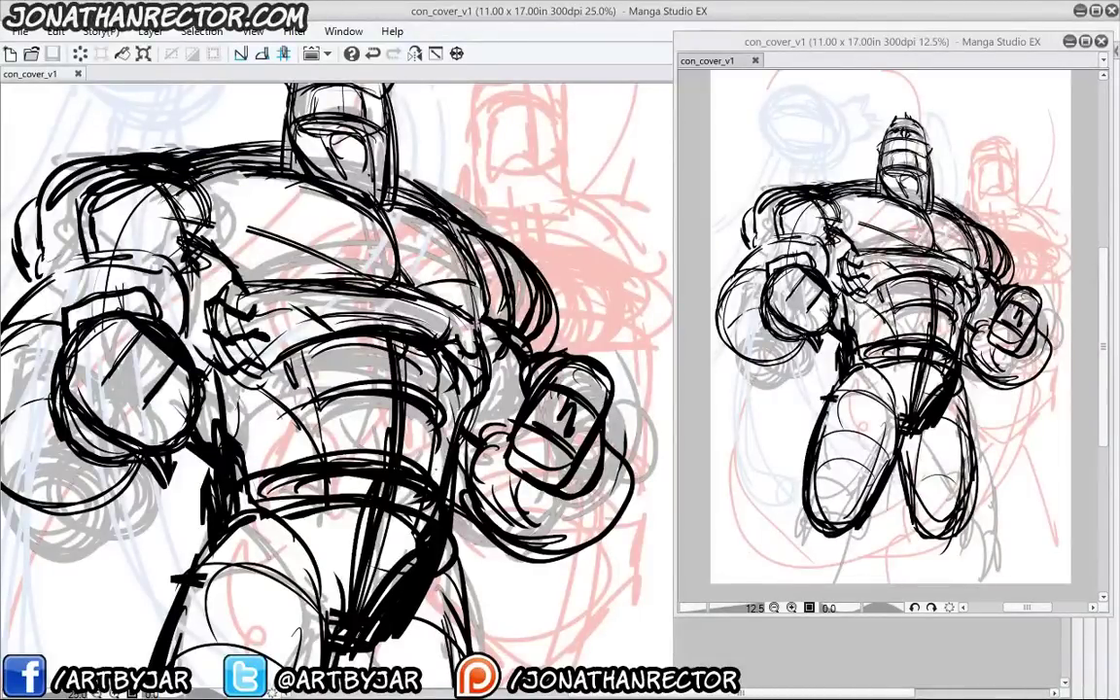
drag(433, 499, 469, 504)
drag(609, 586, 543, 573)
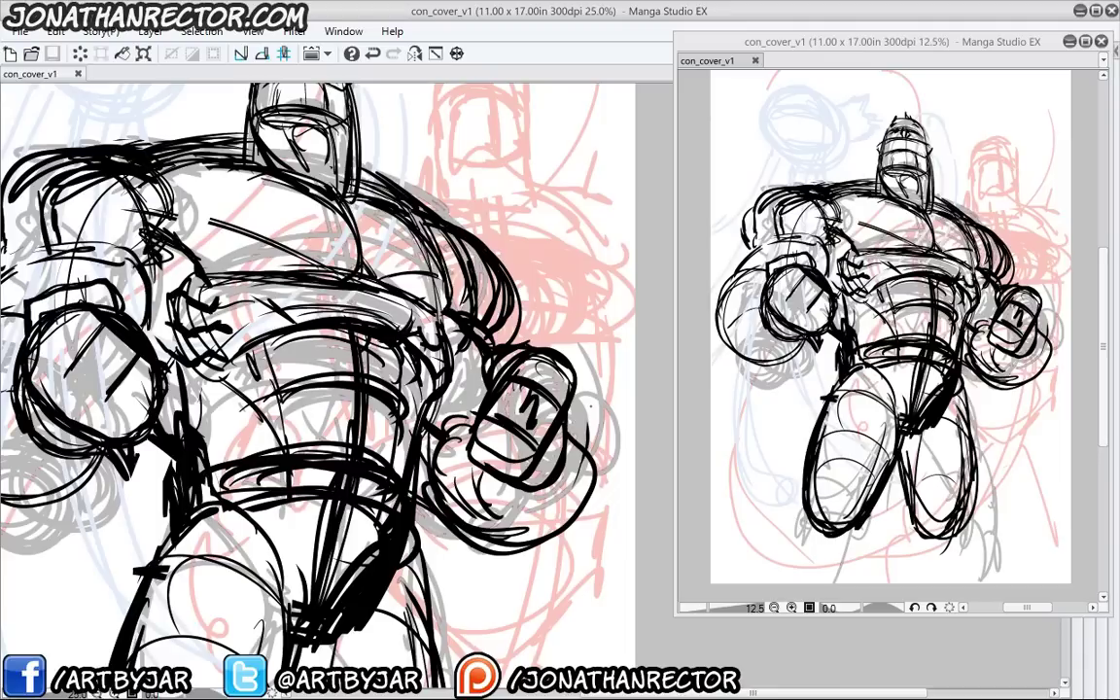
drag(568, 413, 593, 484)
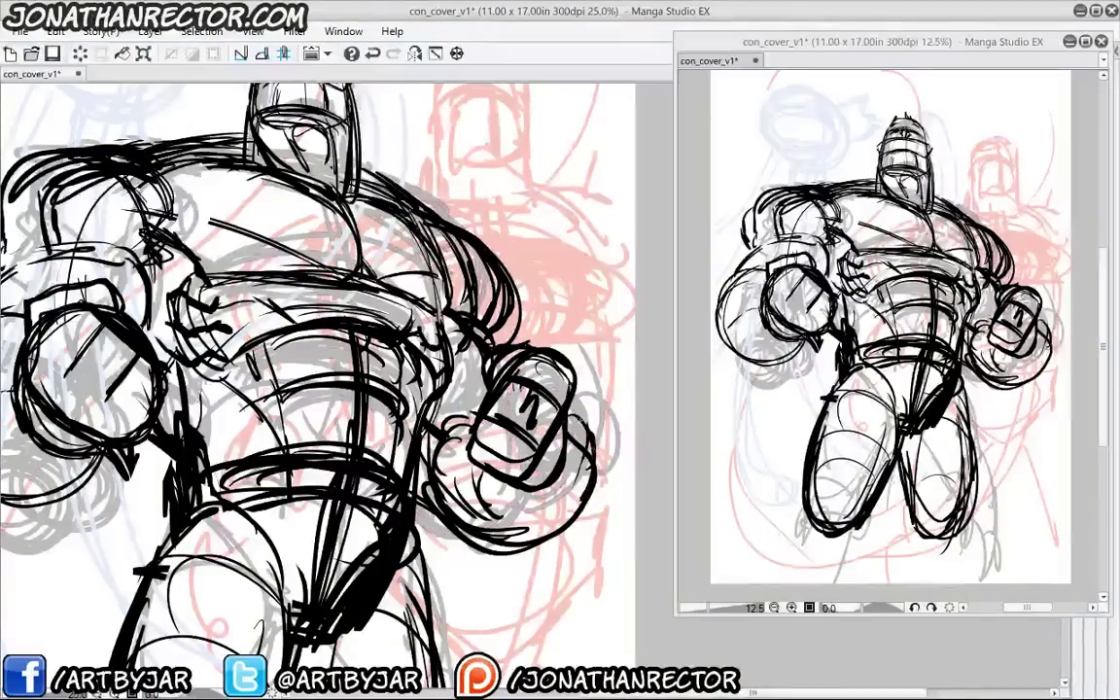
Add a new layer above the upper New Lines layer in the roughs folder and set the drawing colour to bright red
drag(340, 381, 405, 421)
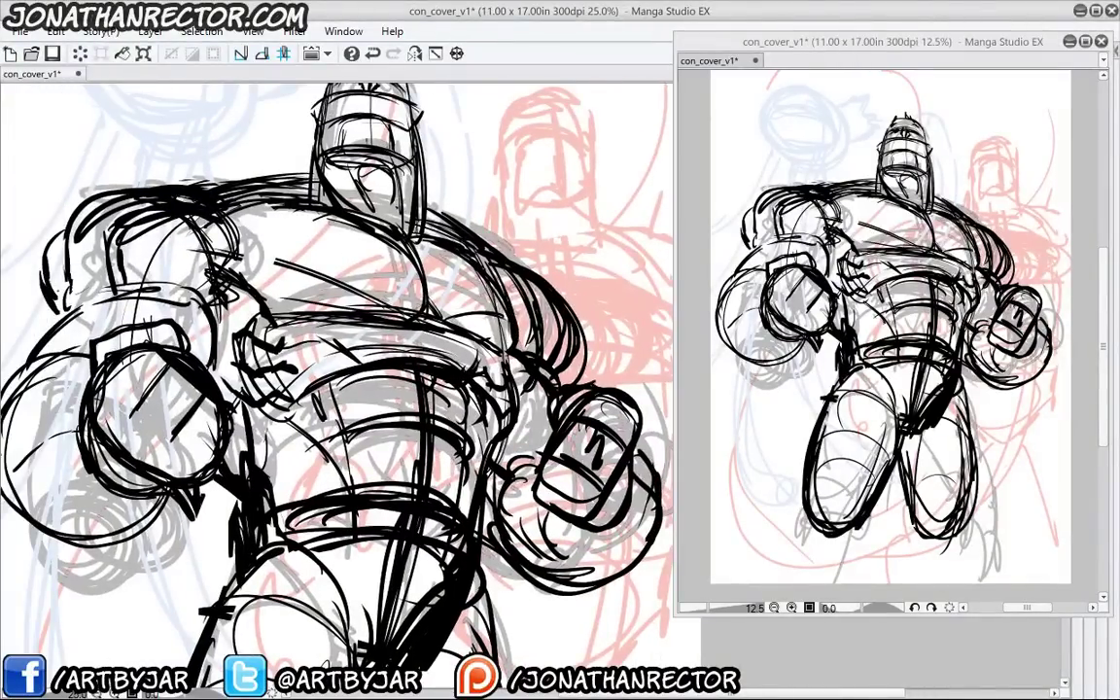
key(ctrl+minus)
drag(83, 498, 170, 516)
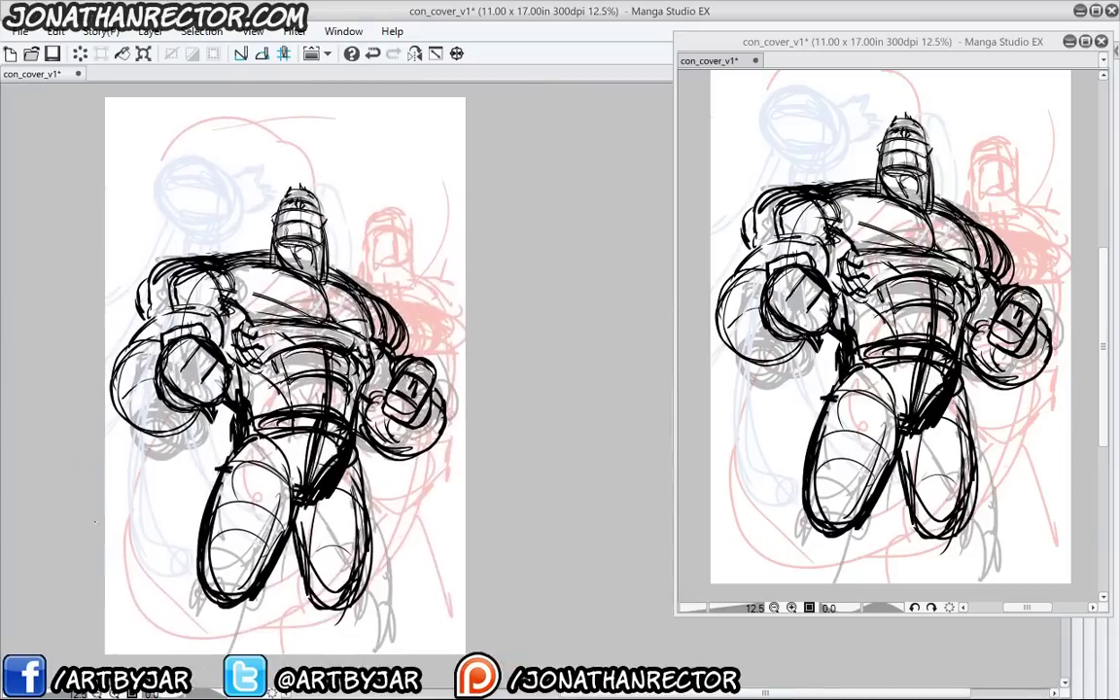
key(Tab)
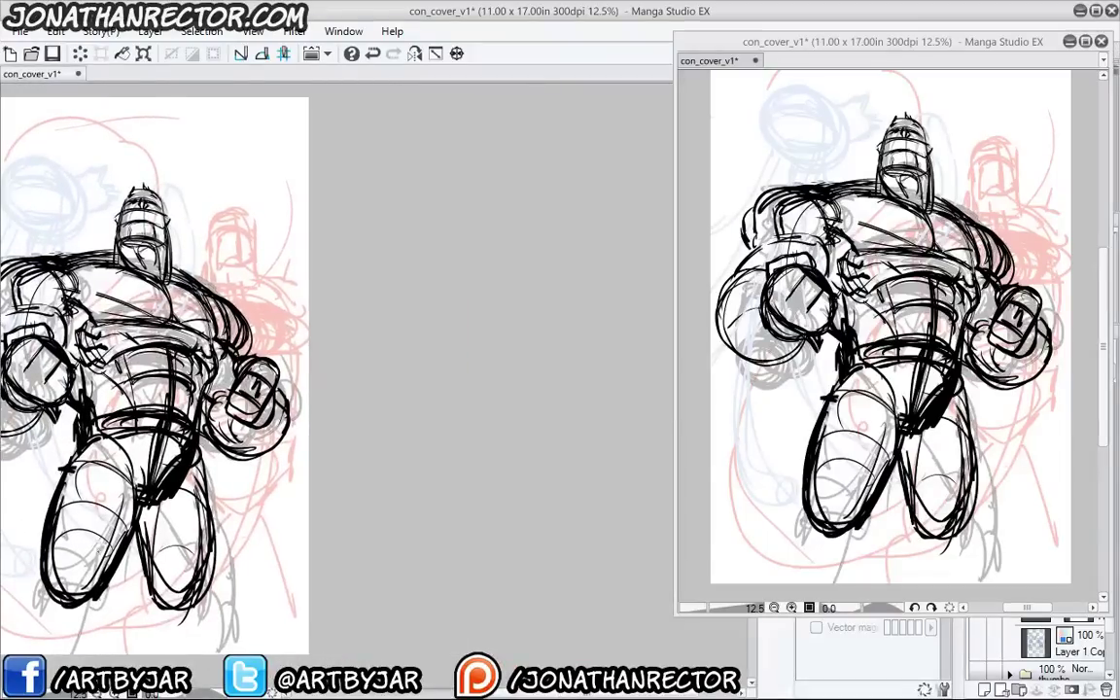
drag(817, 34, 625, 39)
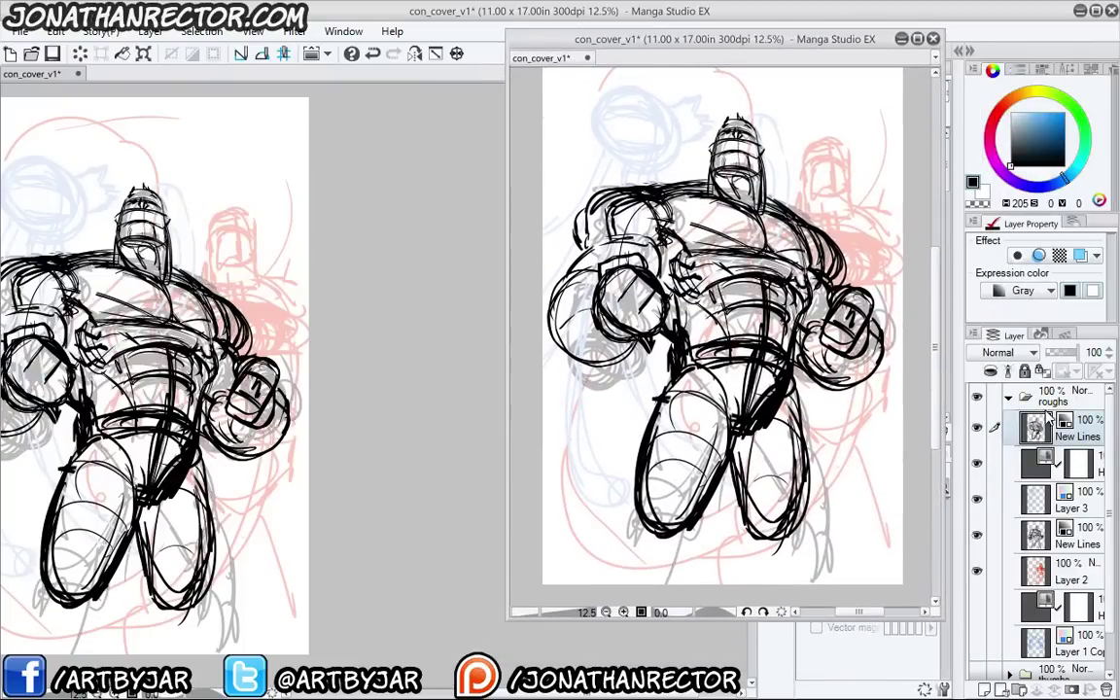
click(984, 688)
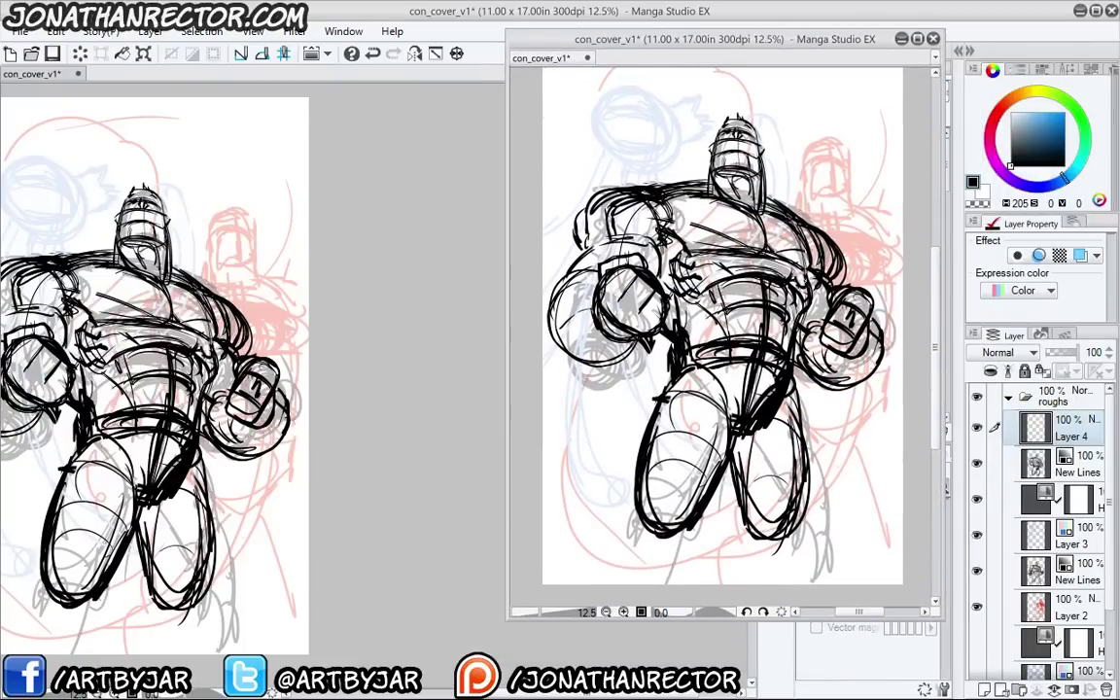
click(995, 110)
click(1053, 125)
drag(1056, 129, 1066, 112)
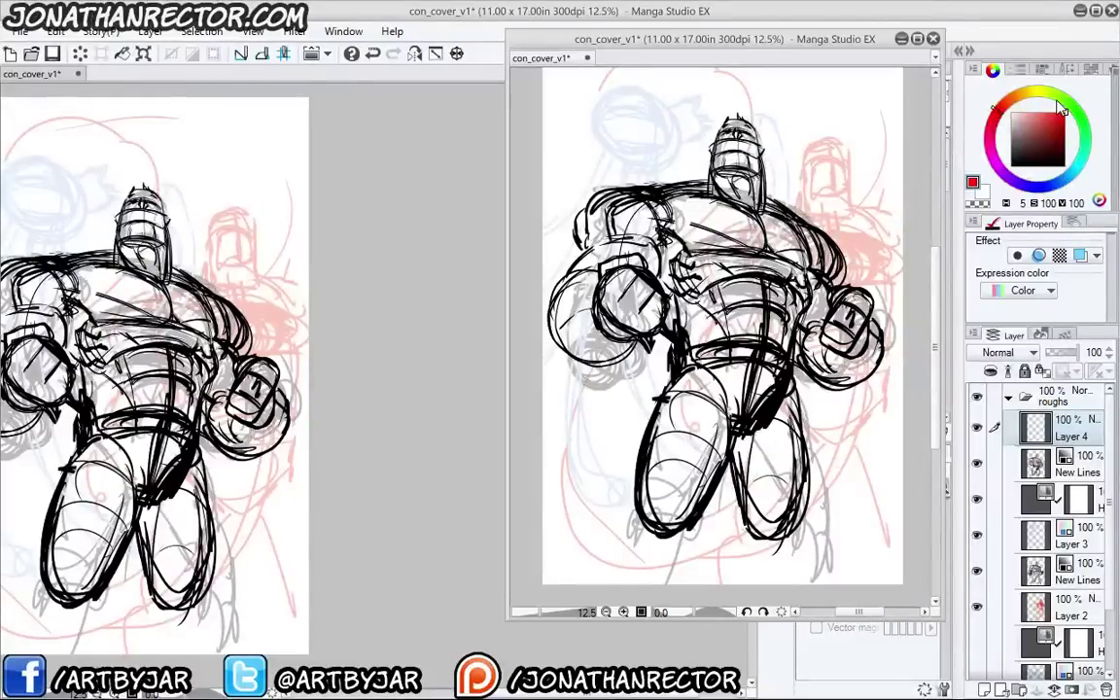
Place the second view window clear of the canvas, enlarge the main view to 25% and save the document
drag(613, 45, 859, 42)
key(ctrl+plus)
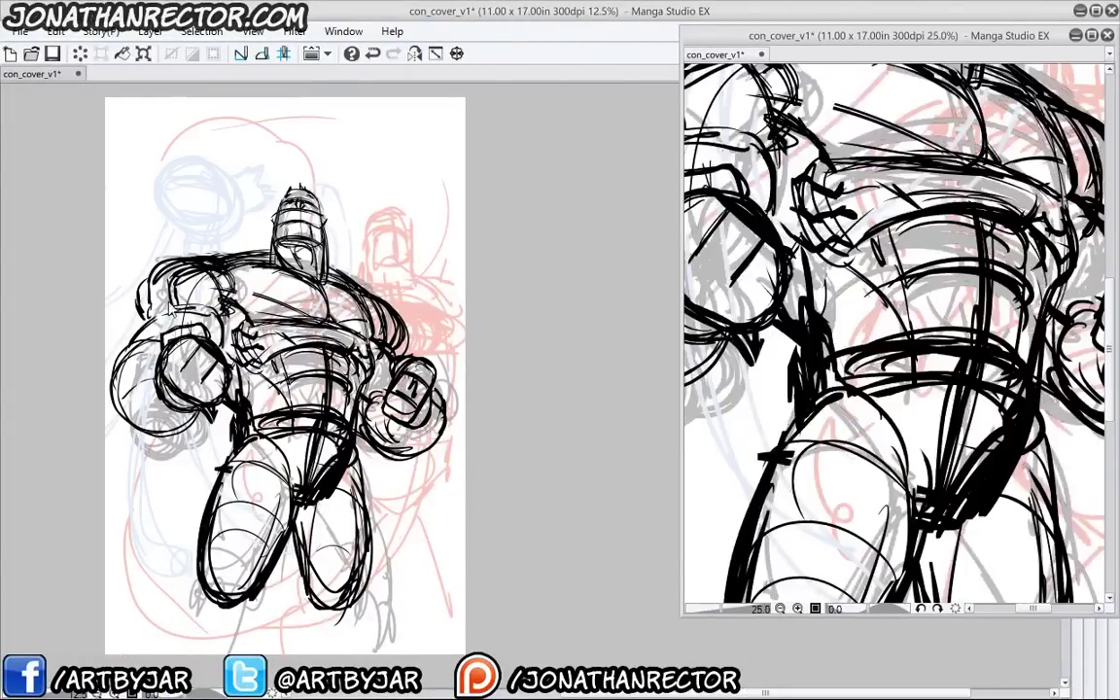
key(ctrl+minus)
click(225, 370)
key(ctrl+plus)
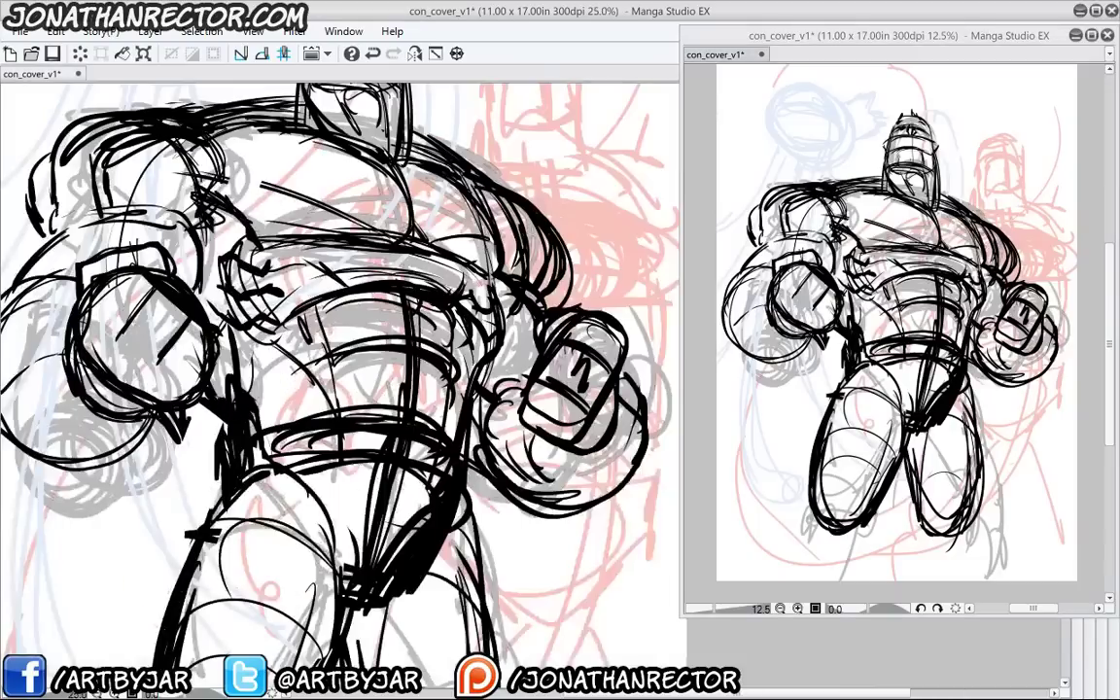
drag(206, 366, 286, 498)
drag(270, 243, 312, 285)
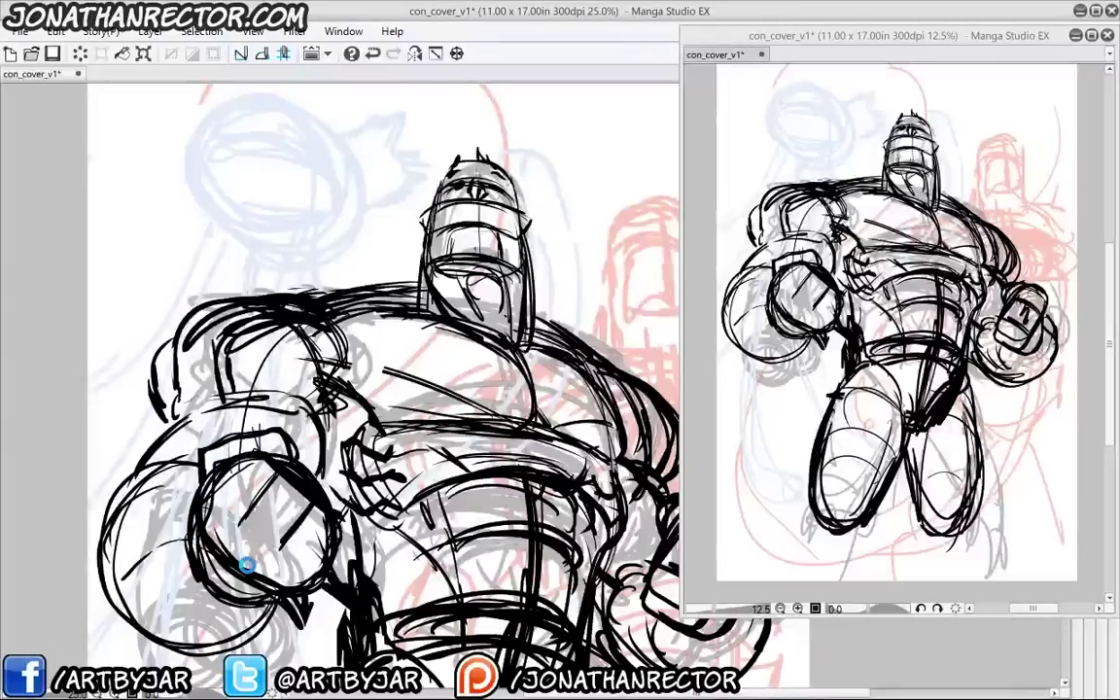
key(ctrl+s)
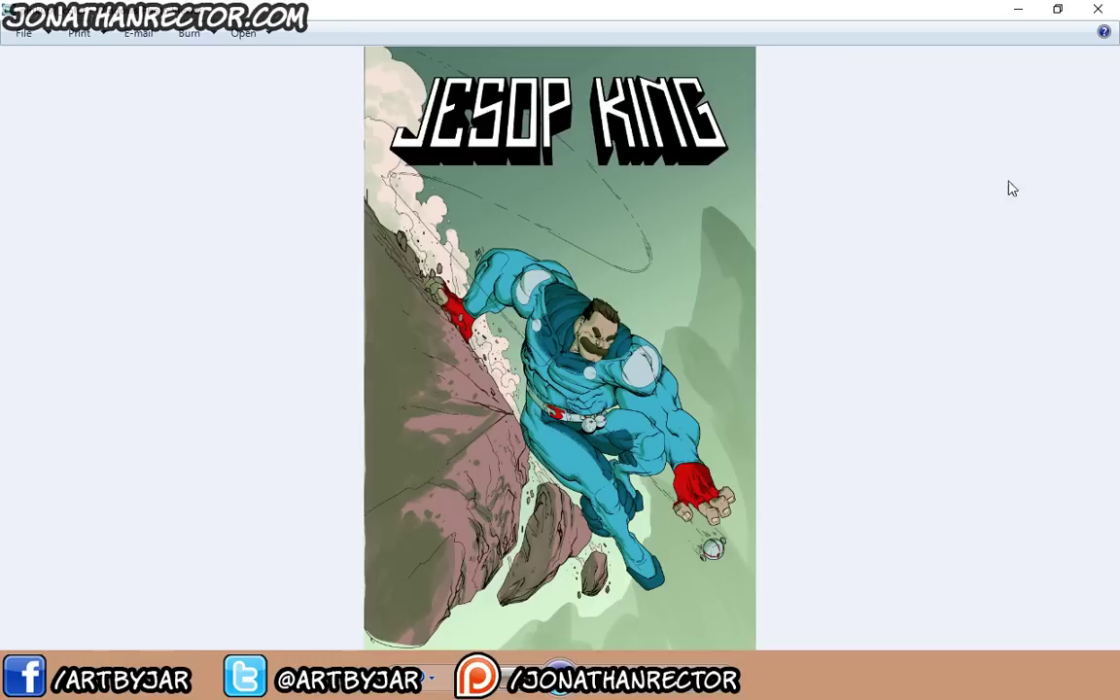
Return from the Jesop King reference image to Manga Studio and draw a red arc under the near fist plus three red finger curves
mouse_move(365, 14)
mouse_down()
mouse_move(805, 155)
mouse_move(1119, 214)
mouse_up()
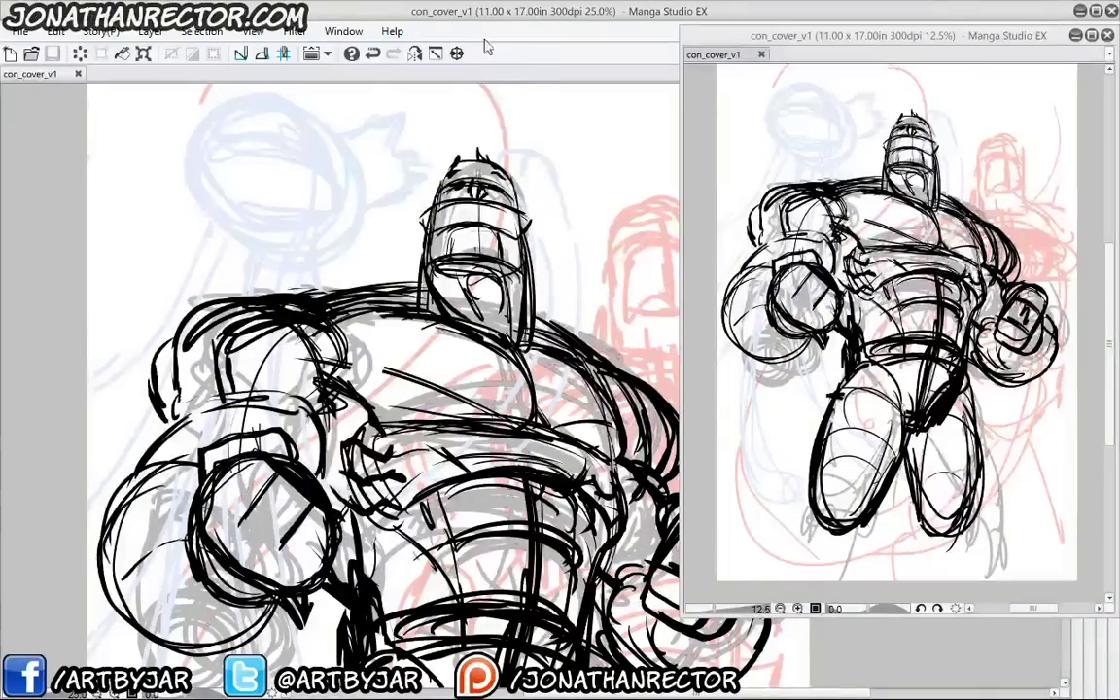
drag(389, 409, 414, 339)
mouse_move(220, 468)
mouse_down()
mouse_move(258, 525)
mouse_move(299, 530)
mouse_up()
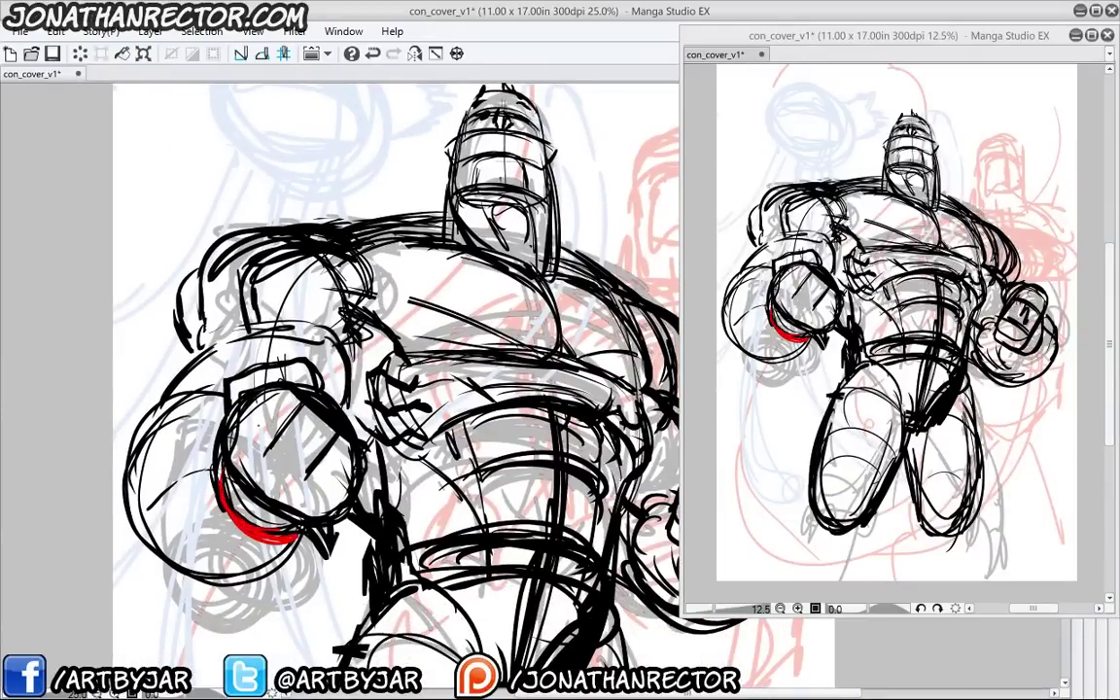
mouse_move(241, 408)
mouse_down()
mouse_move(273, 447)
mouse_move(354, 494)
mouse_up()
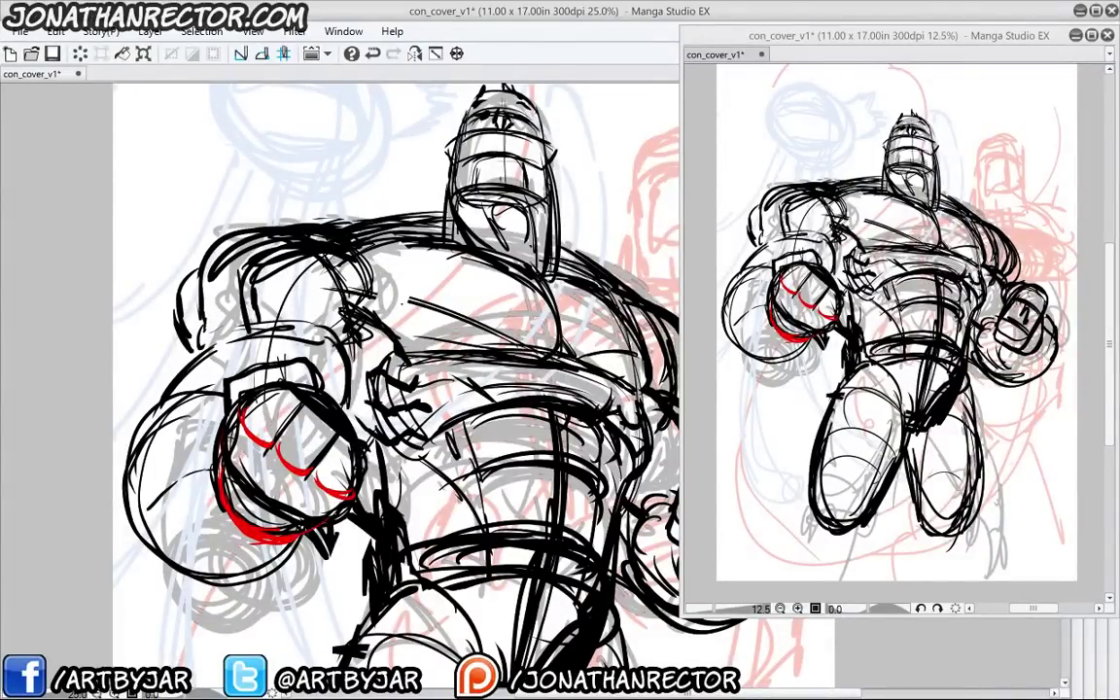
Draw a red circle on each side of the upper chest, a red line beneath joining them, and a short line above the near circle
drag(355, 256, 280, 237)
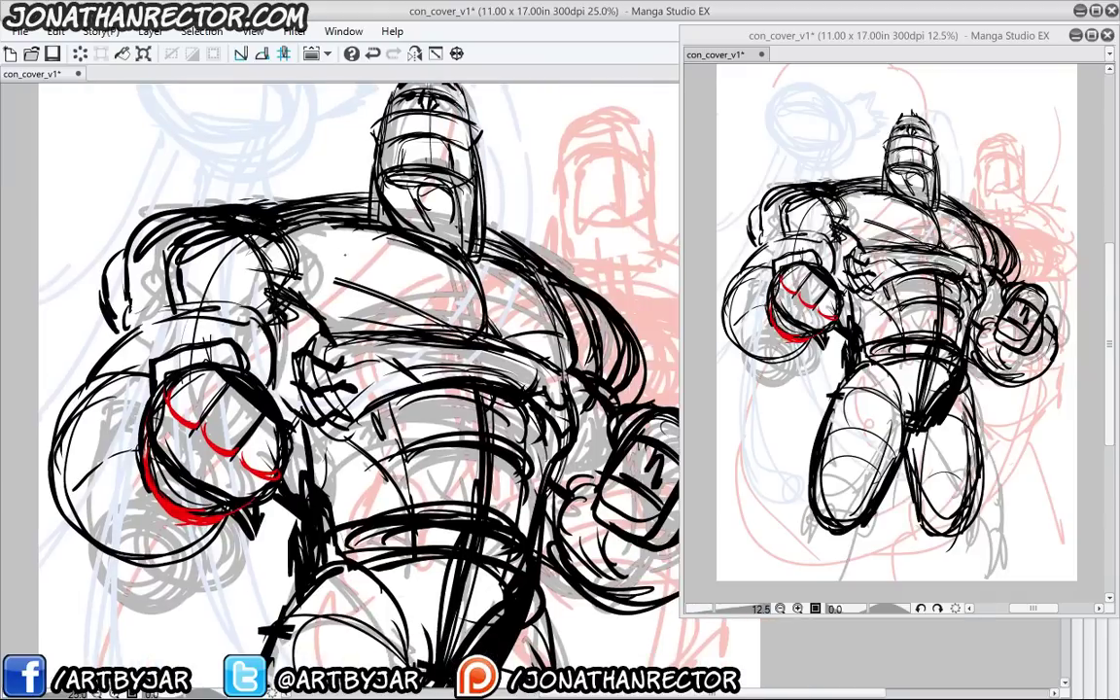
mouse_move(347, 243)
mouse_down()
mouse_move(326, 267)
mouse_move(370, 268)
mouse_up()
mouse_move(529, 293)
mouse_down()
mouse_move(516, 311)
mouse_move(534, 294)
mouse_up()
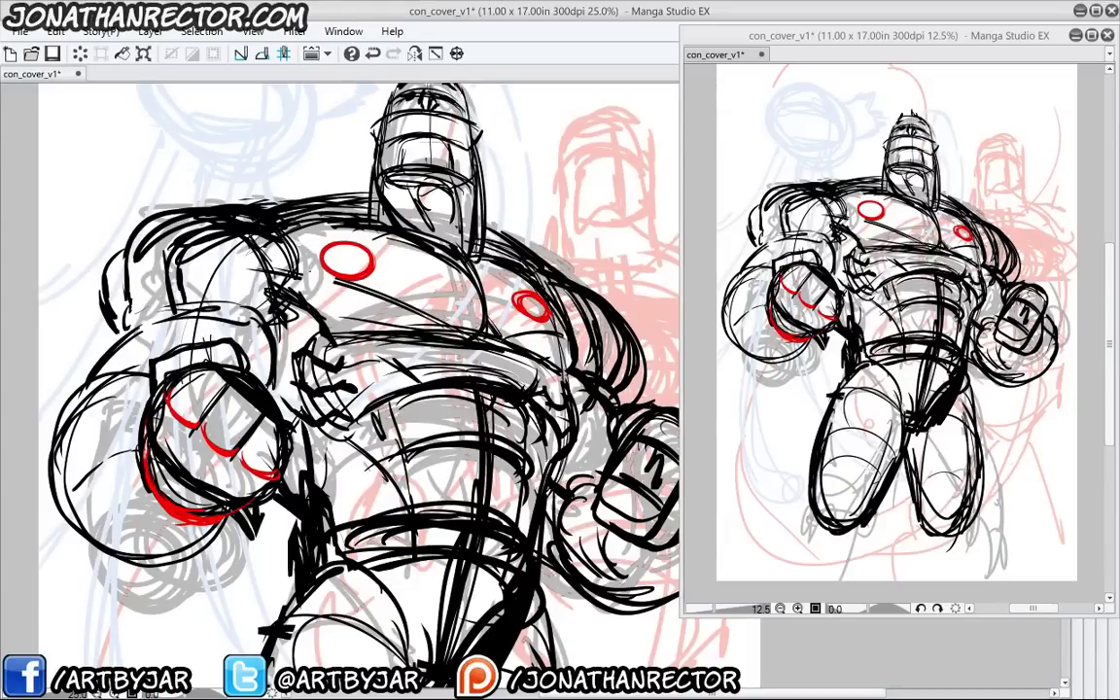
mouse_move(335, 277)
mouse_down()
mouse_move(530, 316)
mouse_move(538, 334)
mouse_move(348, 299)
mouse_up()
mouse_move(348, 283)
mouse_down()
mouse_move(349, 299)
mouse_move(410, 310)
mouse_up()
drag(179, 338, 190, 370)
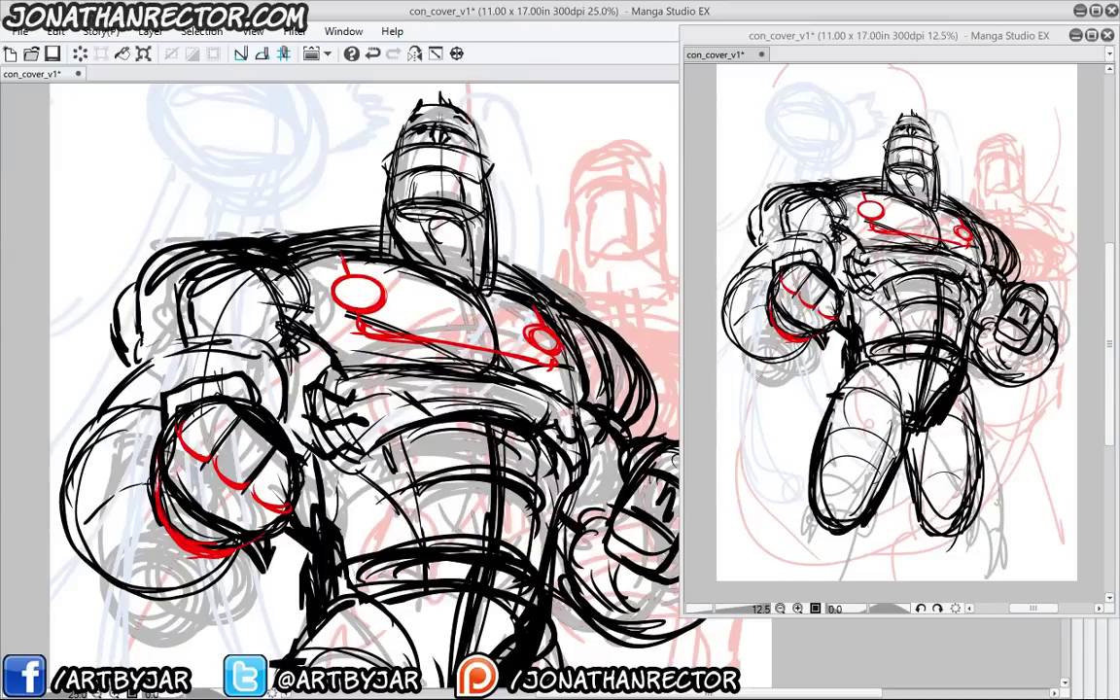
Draw a red seam line along the near shoulder and an angled V-shaped red collar beneath the jaw
drag(308, 258, 253, 243)
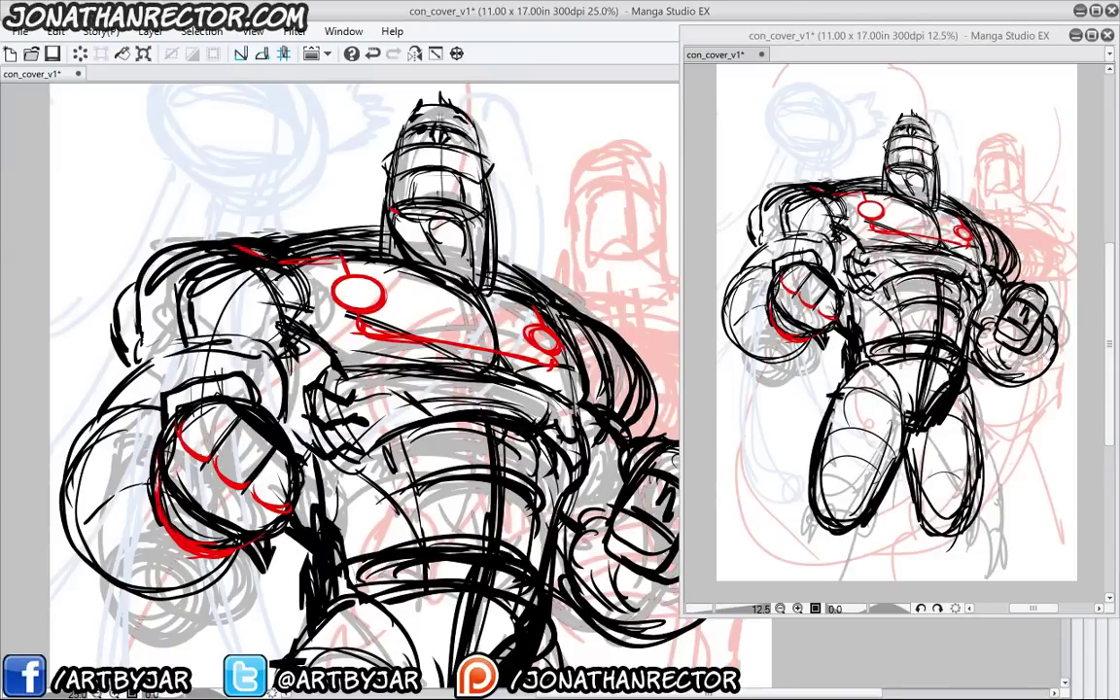
mouse_move(392, 211)
mouse_down()
mouse_move(416, 220)
mouse_move(401, 227)
mouse_move(444, 272)
mouse_move(476, 234)
mouse_move(474, 279)
mouse_up()
drag(444, 193, 448, 246)
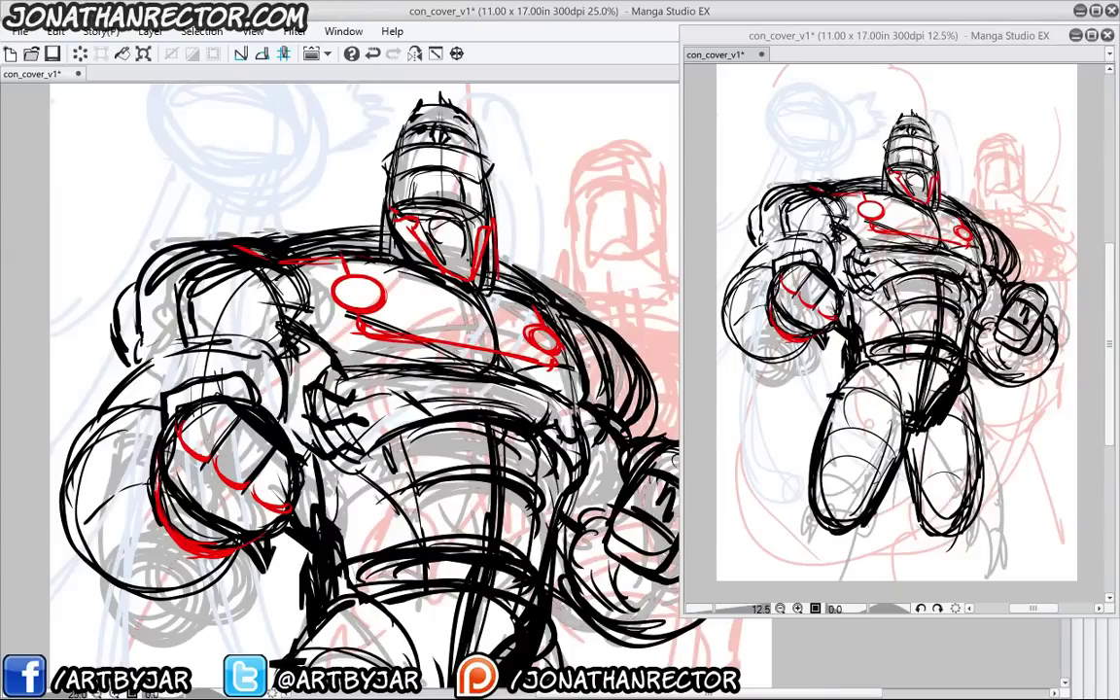
Sketch a row of raised red segments across the tops of both shoulders and a red oval patch on each outer shoulder
mouse_move(422, 259)
mouse_down()
mouse_move(414, 231)
mouse_move(390, 209)
mouse_move(356, 216)
mouse_move(359, 252)
mouse_up()
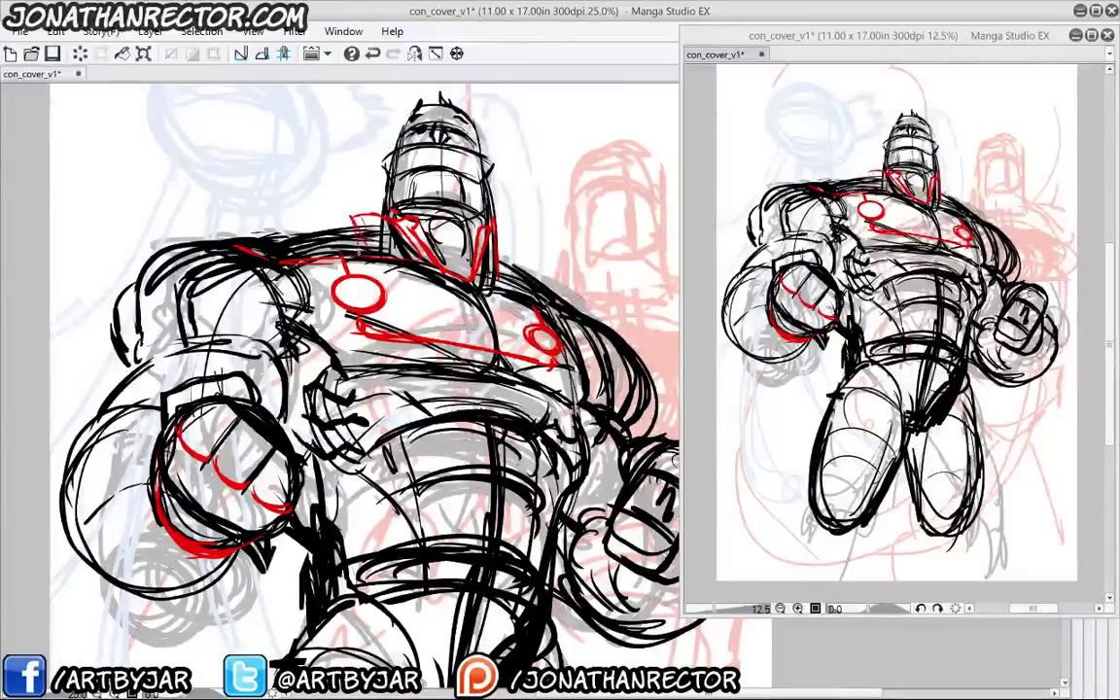
mouse_move(313, 221)
mouse_down()
mouse_move(315, 255)
mouse_move(271, 254)
mouse_up()
mouse_move(277, 229)
mouse_down()
mouse_move(313, 249)
mouse_move(319, 226)
mouse_move(381, 215)
mouse_up()
drag(241, 230, 228, 250)
mouse_move(232, 239)
mouse_down()
mouse_move(266, 230)
mouse_move(193, 254)
mouse_up()
drag(491, 237, 526, 264)
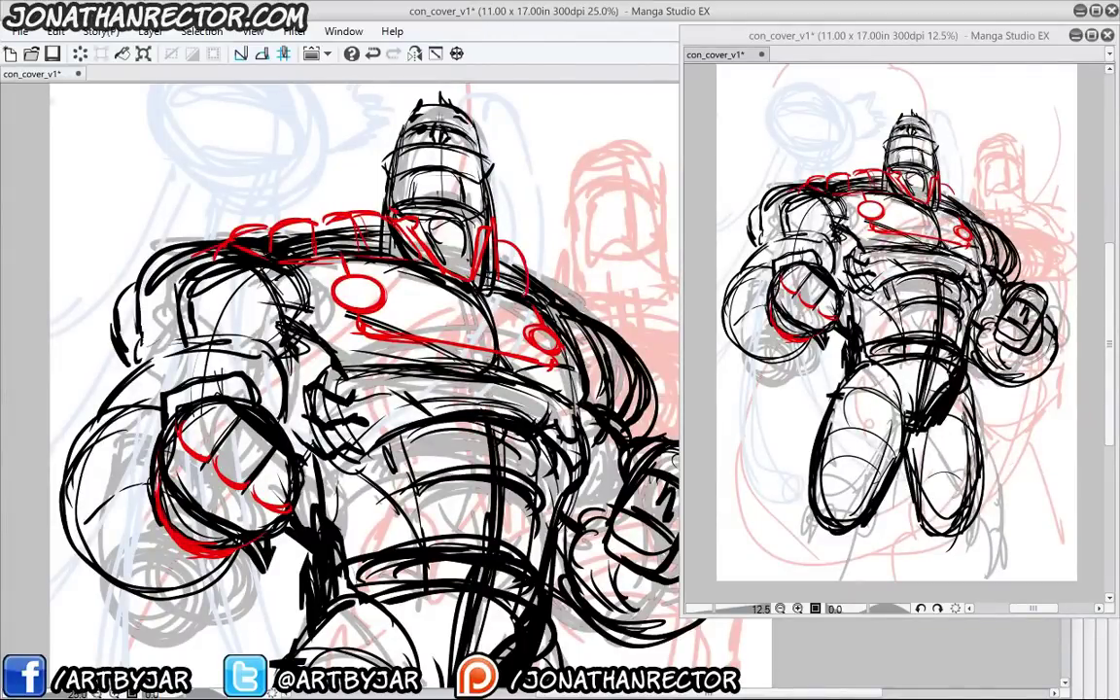
mouse_move(444, 212)
mouse_down()
mouse_move(464, 260)
mouse_move(496, 277)
mouse_up()
drag(478, 231, 518, 280)
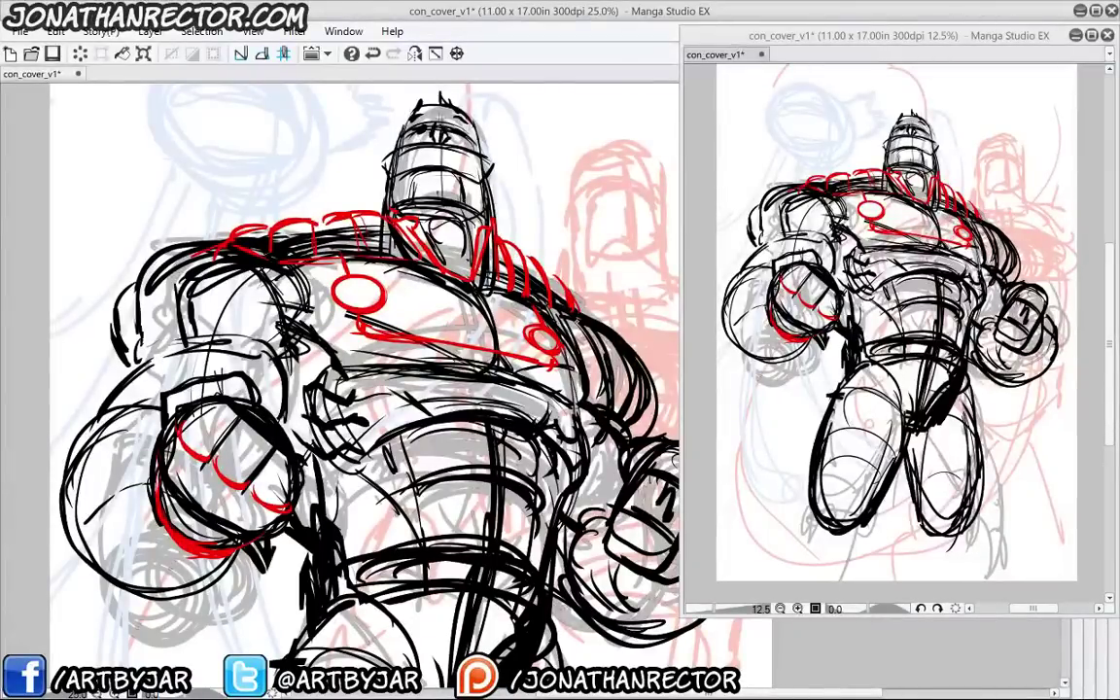
mouse_move(624, 346)
mouse_down()
mouse_move(603, 359)
mouse_move(642, 420)
mouse_up()
mouse_move(195, 268)
mouse_down()
mouse_move(117, 309)
mouse_move(136, 346)
mouse_move(206, 272)
mouse_move(121, 348)
mouse_up()
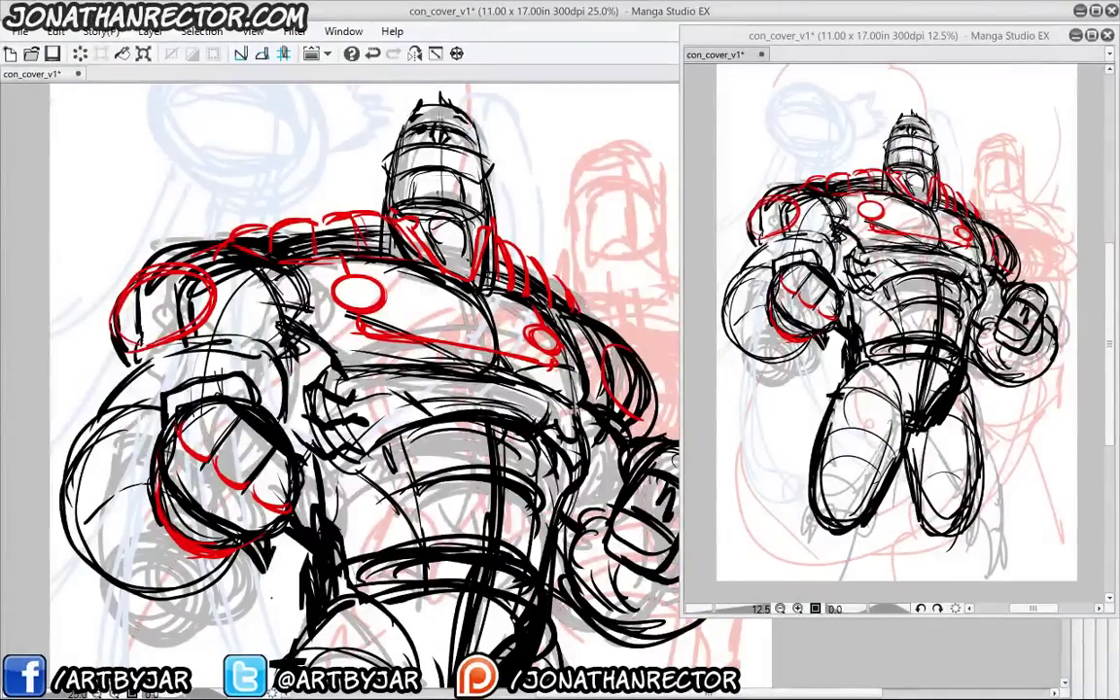
Outline the waist belt in red with a rectangular buckle, and add red finger curves across the far fist
drag(330, 519, 257, 332)
drag(446, 382, 443, 415)
drag(440, 416, 377, 402)
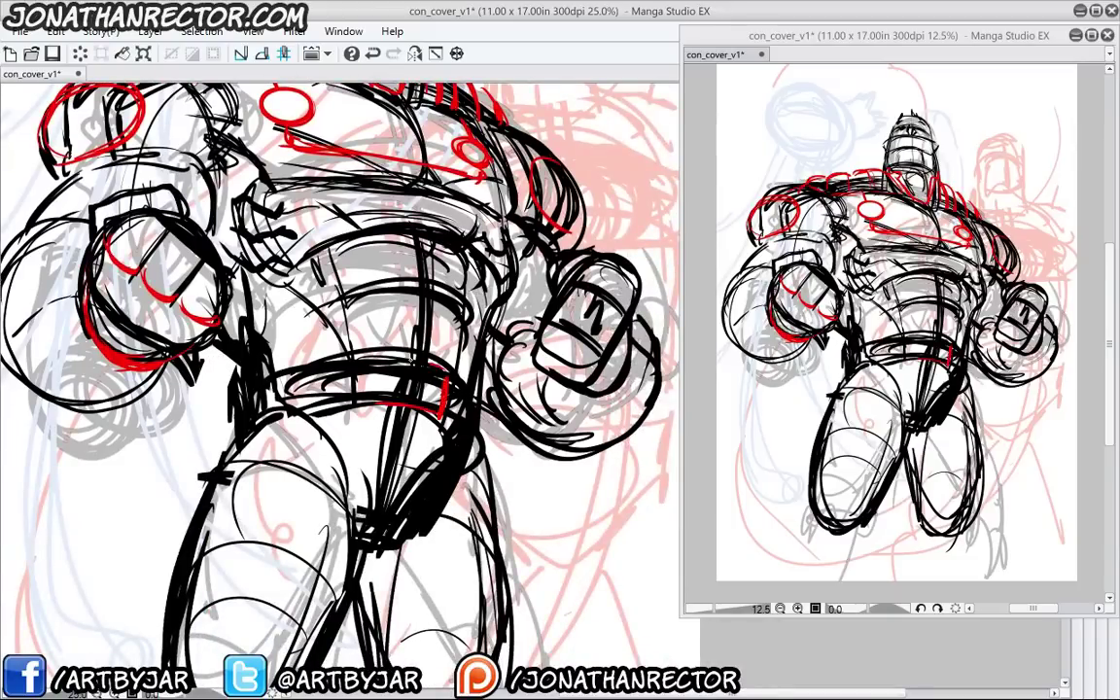
drag(374, 399, 440, 366)
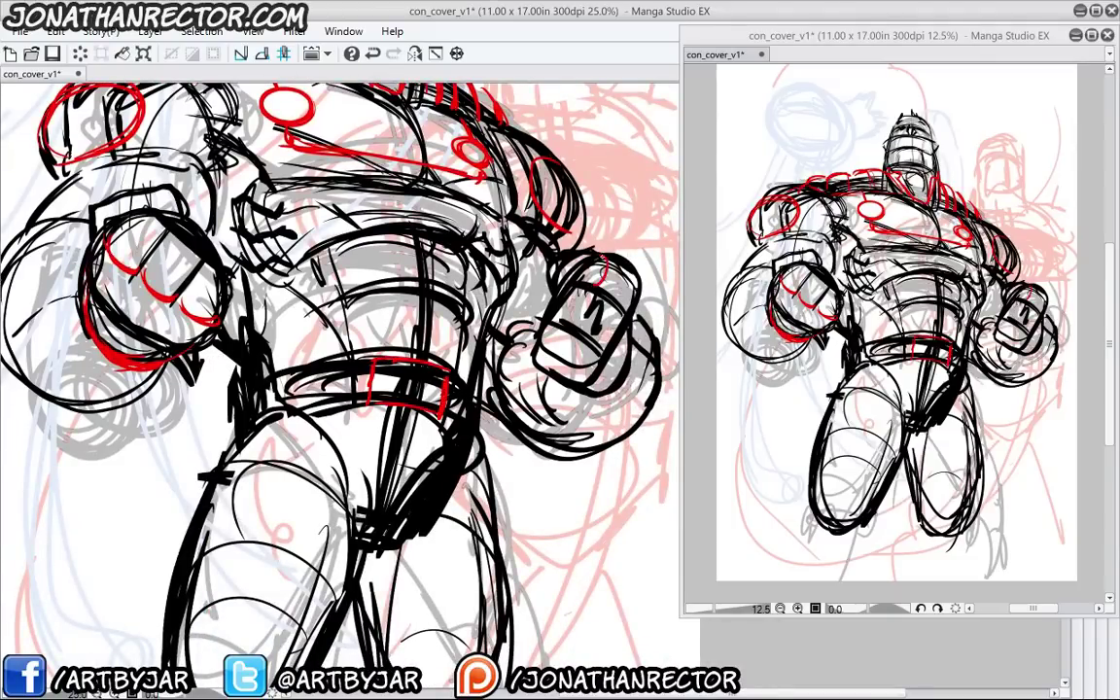
drag(603, 260, 545, 364)
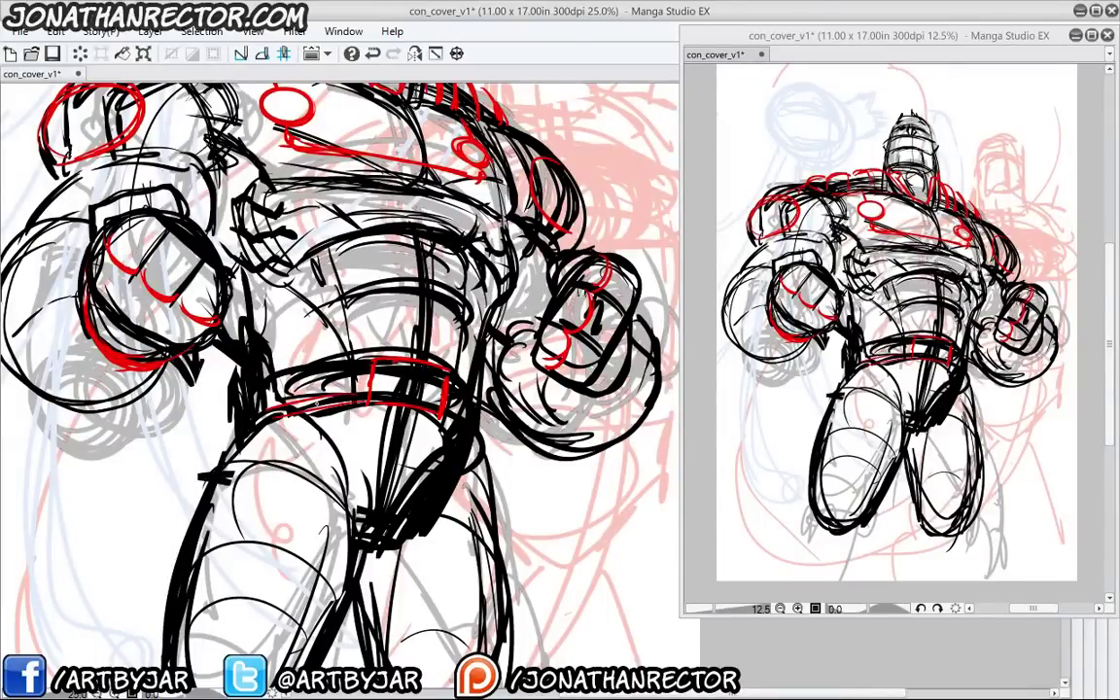
drag(233, 418, 446, 369)
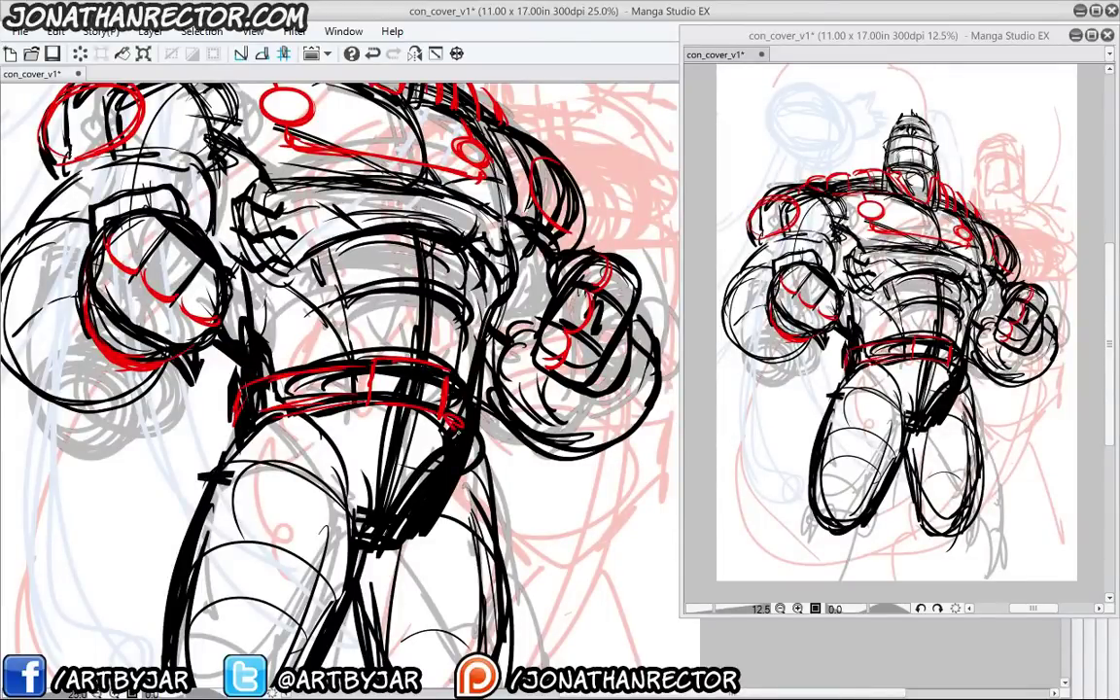
drag(440, 384, 469, 427)
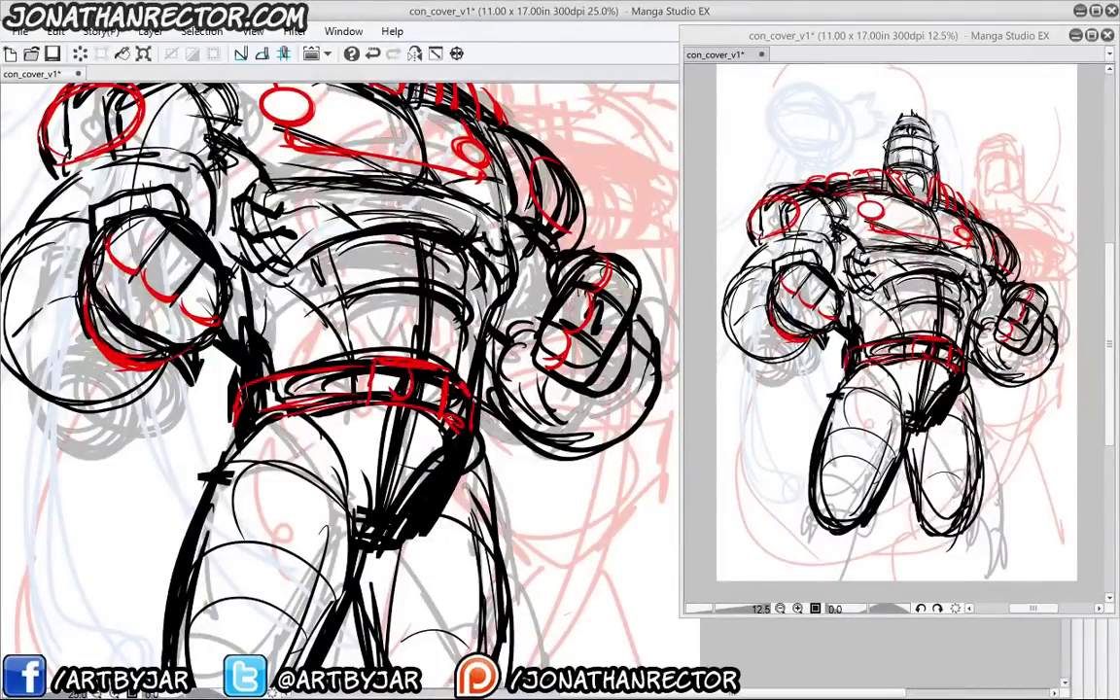
Draw two overlapping red circles hanging from the belt at the far hip and a curved red seam down each thigh
mouse_move(455, 433)
mouse_down()
mouse_move(462, 466)
mouse_move(467, 425)
mouse_move(445, 448)
mouse_move(482, 437)
mouse_move(508, 486)
mouse_up()
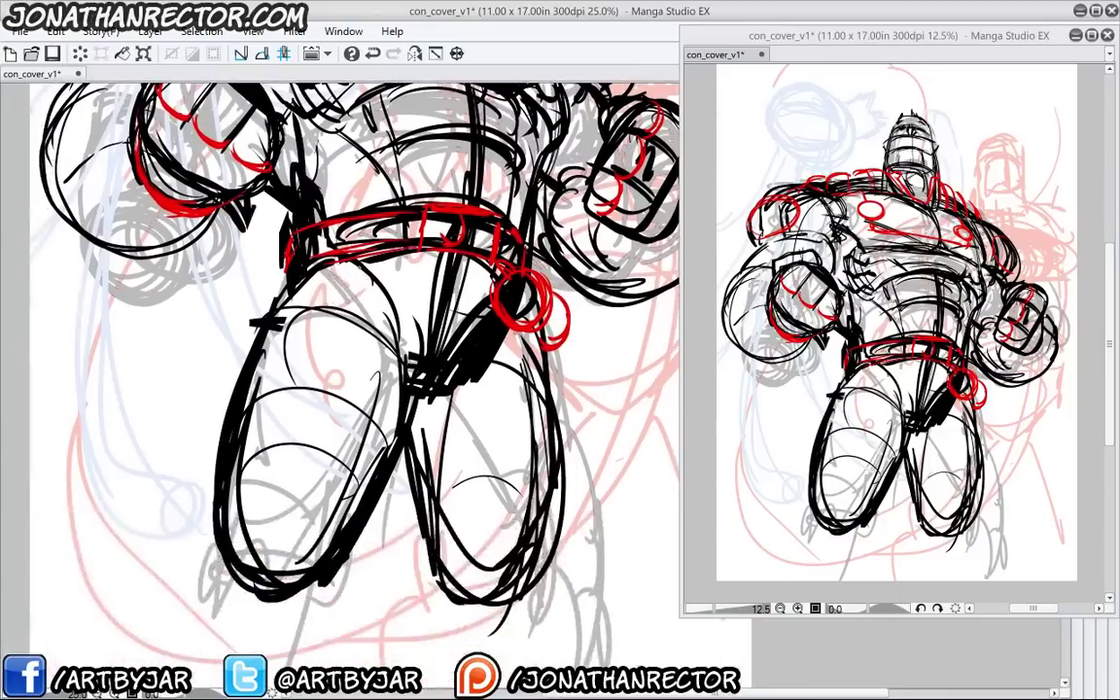
mouse_move(359, 275)
mouse_down()
mouse_move(315, 428)
mouse_move(336, 556)
mouse_move(350, 343)
mouse_up()
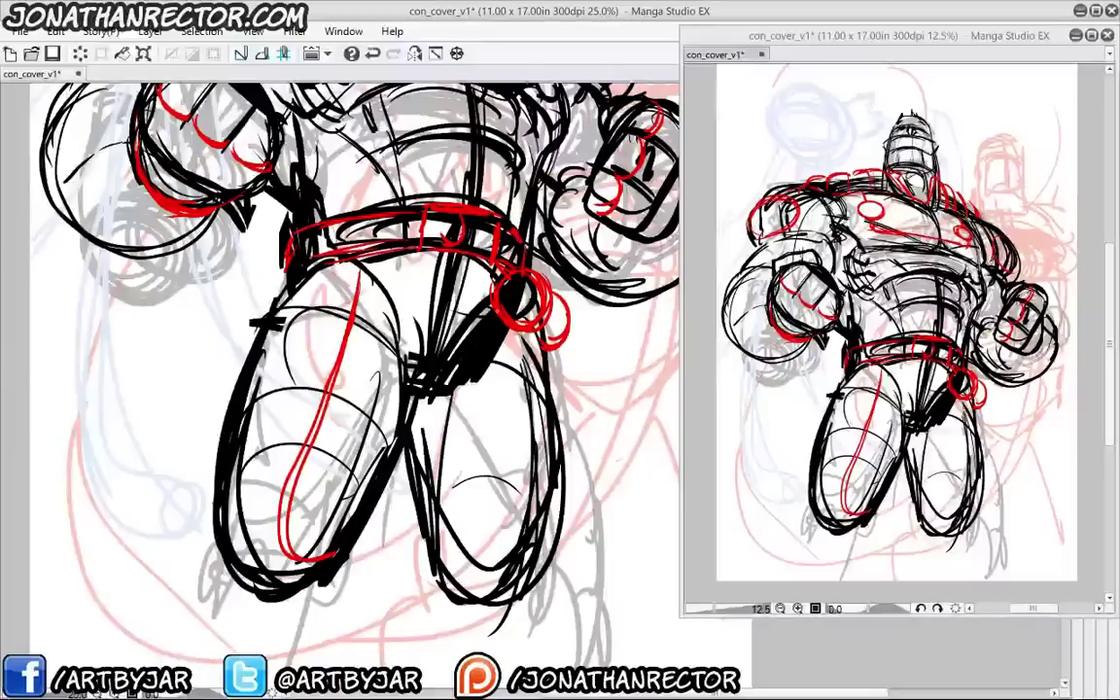
mouse_move(499, 360)
mouse_down()
mouse_move(486, 525)
mouse_move(446, 438)
mouse_up()
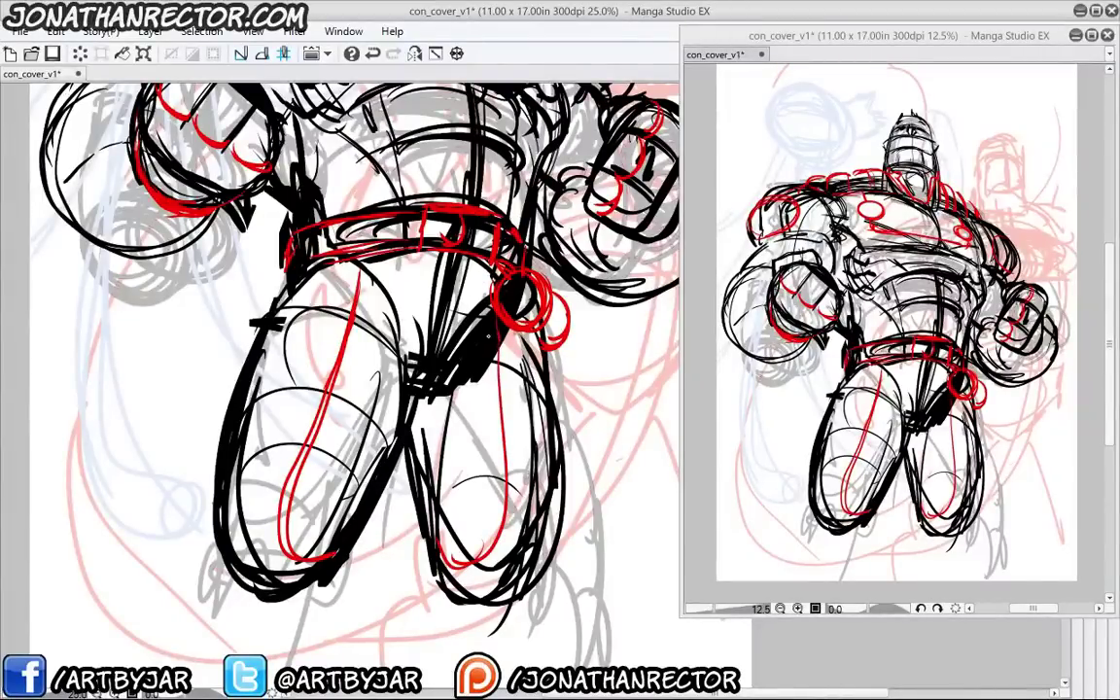
Group Layer 4 and the New Lines layer directly below it into a new folder and collapse that folder
scroll(306, 252, up, 4)
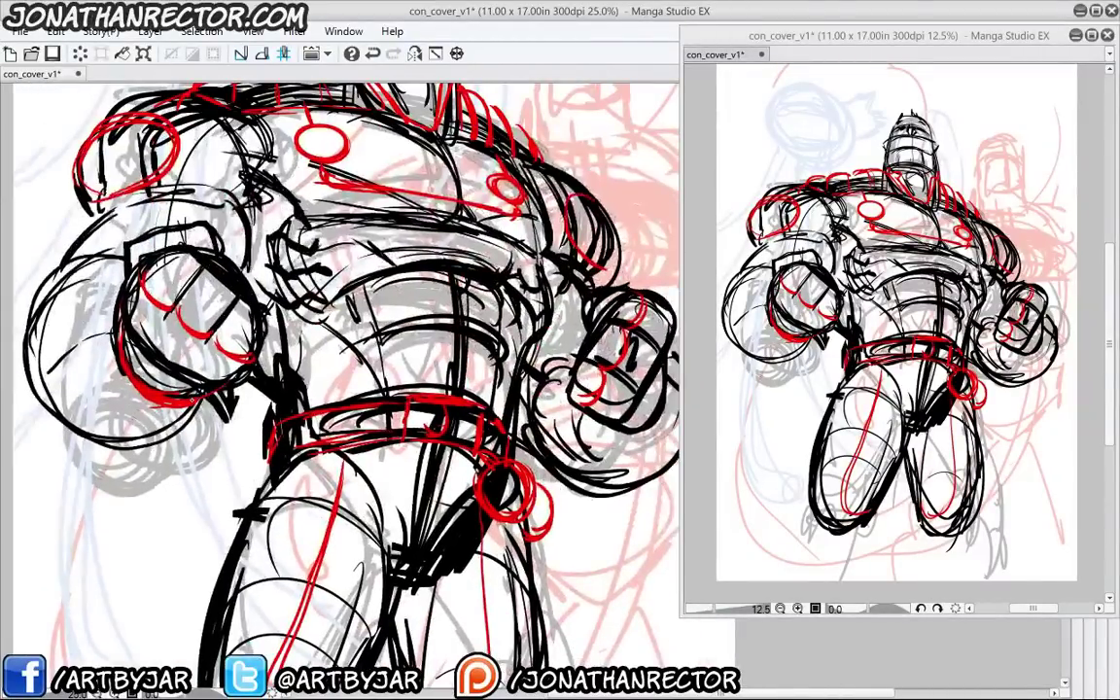
drag(180, 391, 189, 550)
key(Tab)
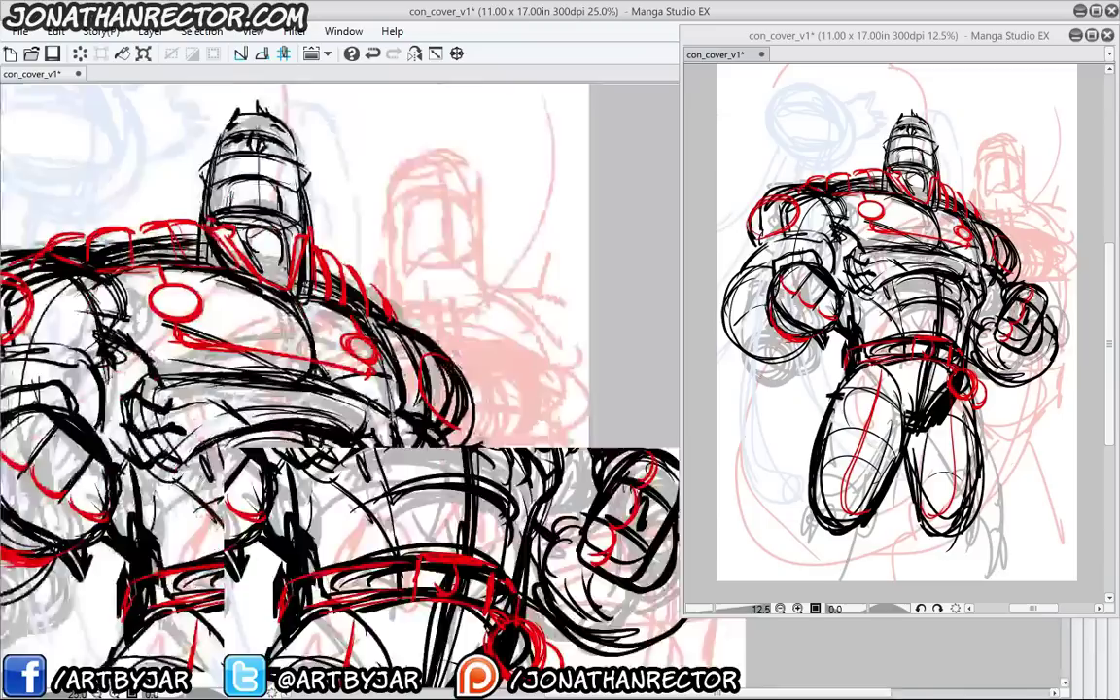
drag(785, 44, 594, 110)
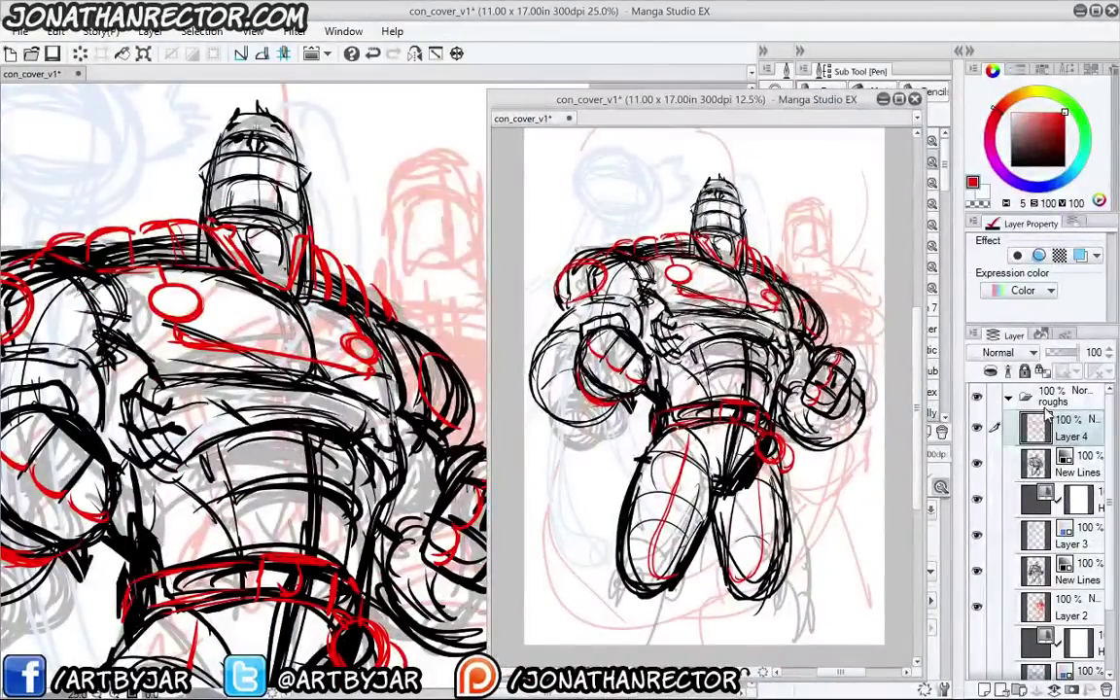
ctrl+click(1089, 472)
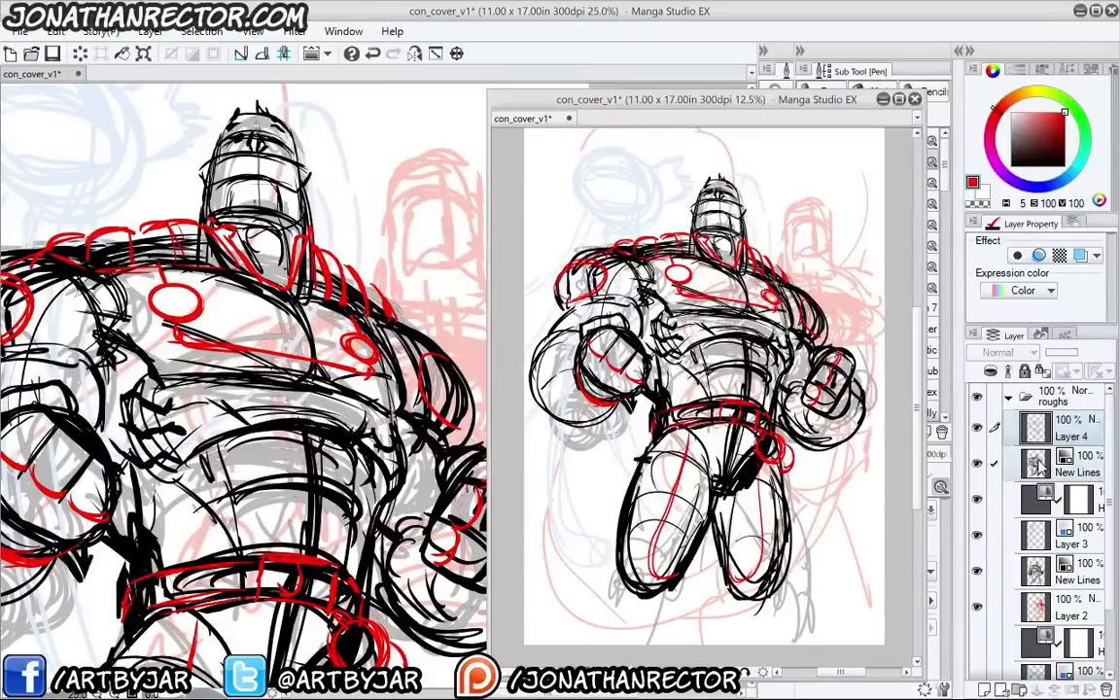
drag(1077, 473, 1019, 689)
click(1021, 405)
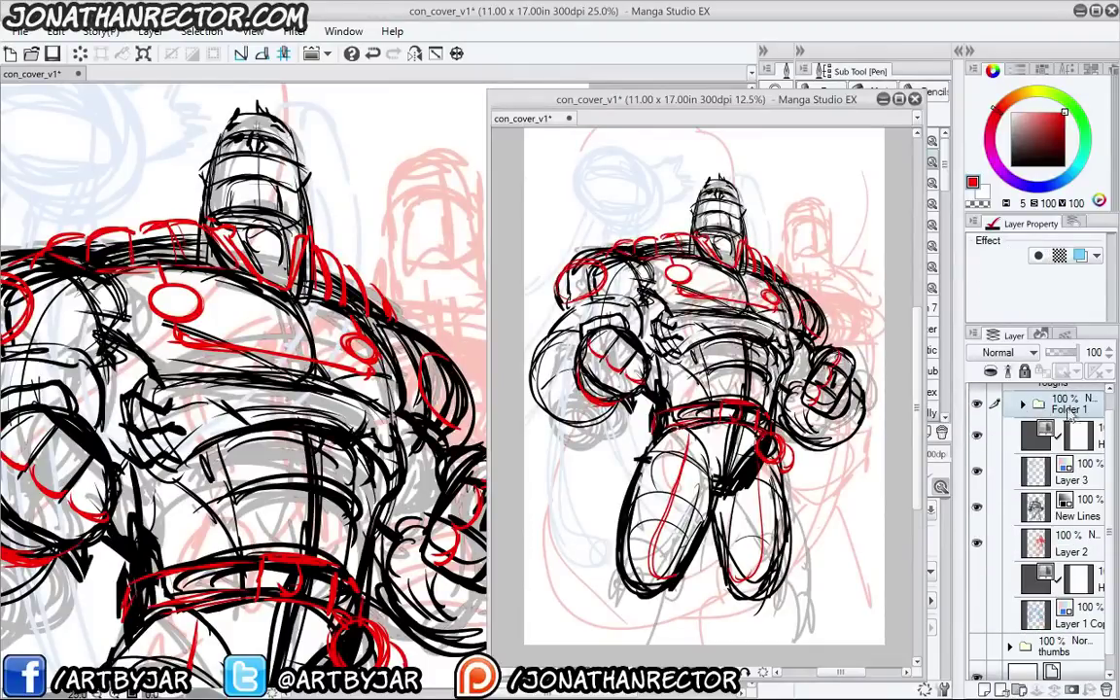
Rename the new folder as jesop and lower its opacity to 30 percent
drag(1094, 411, 1016, 410)
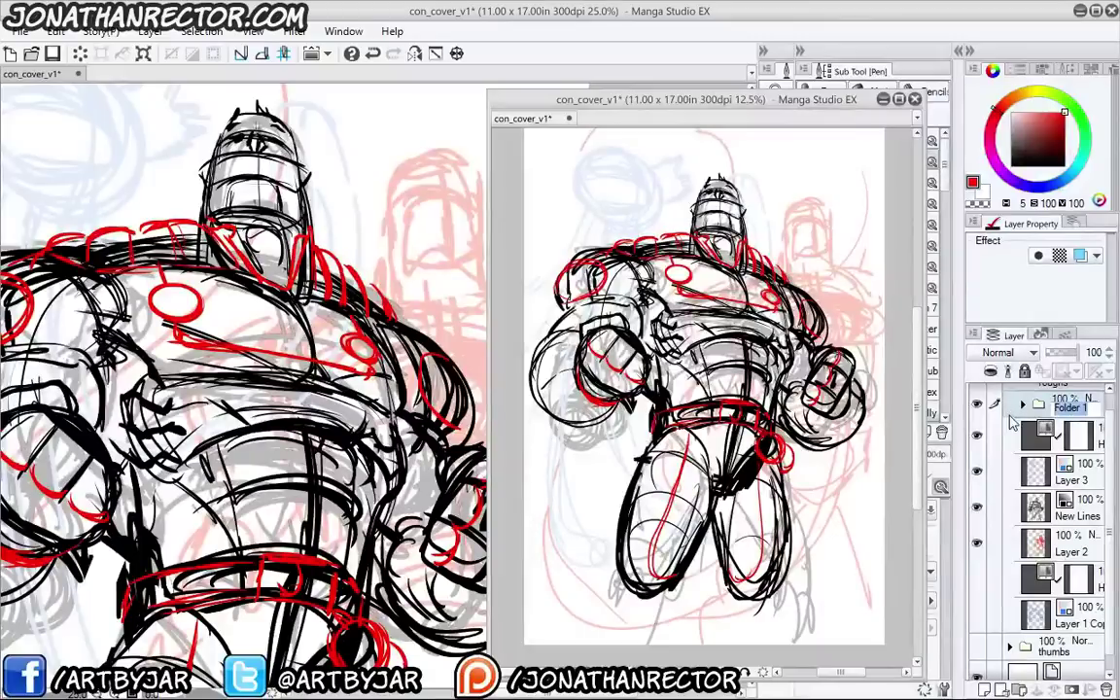
key(BackSpace)
text(jesop)
key(Return)
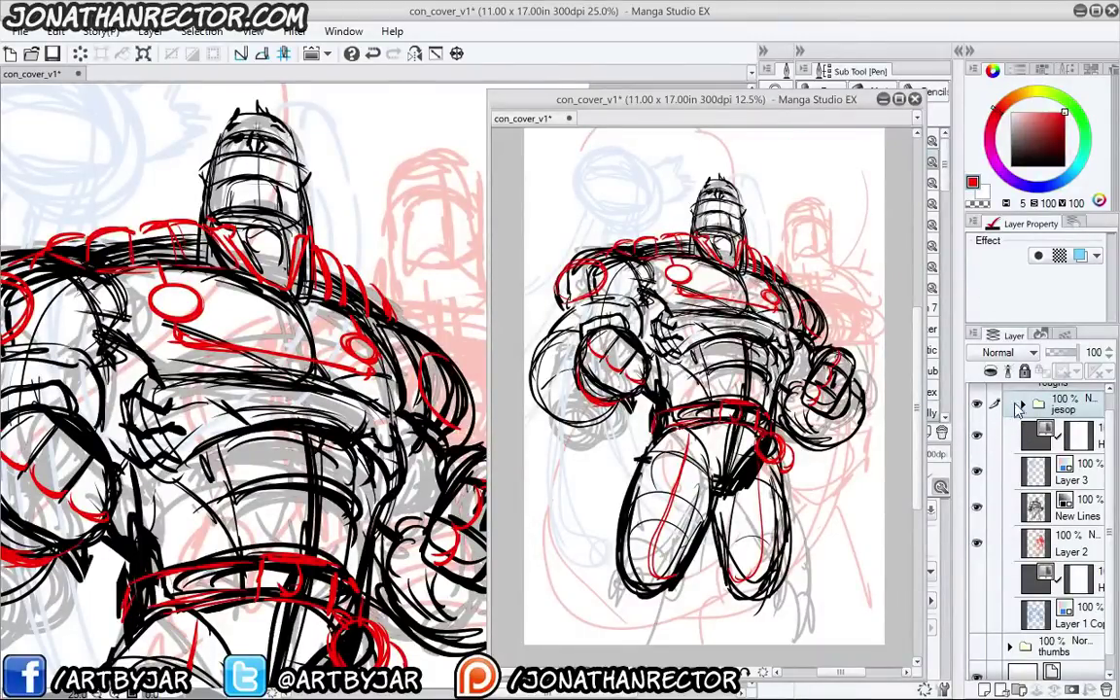
click(1058, 355)
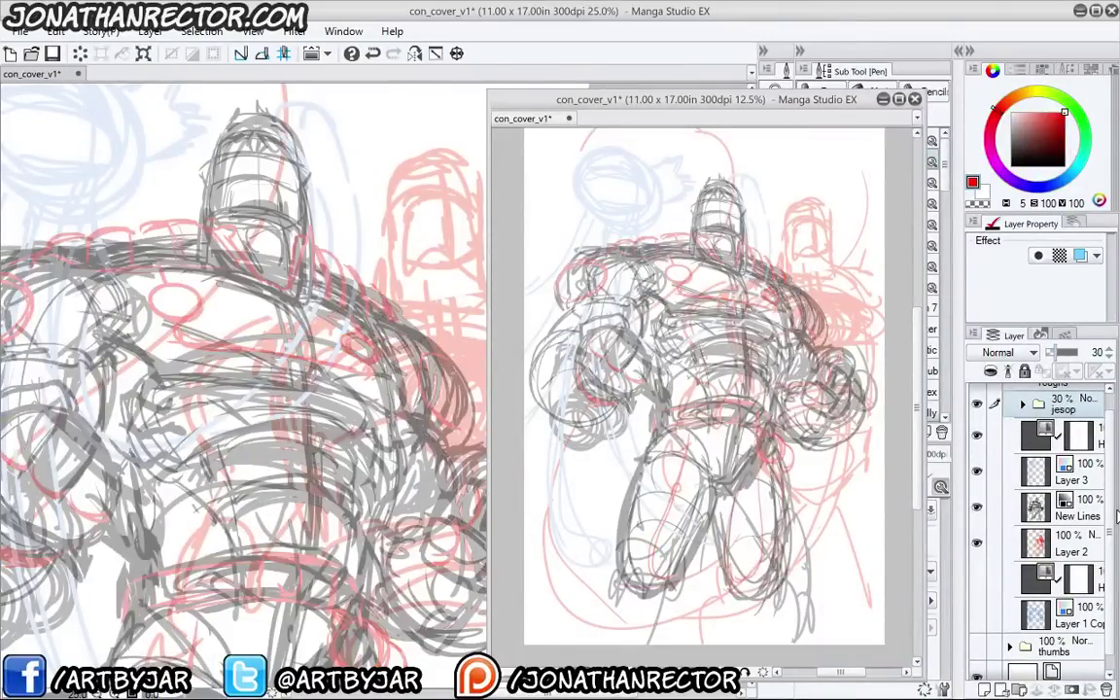
Create a folder named gildas above the jesop folder and add a new raster layer inside it
click(1019, 688)
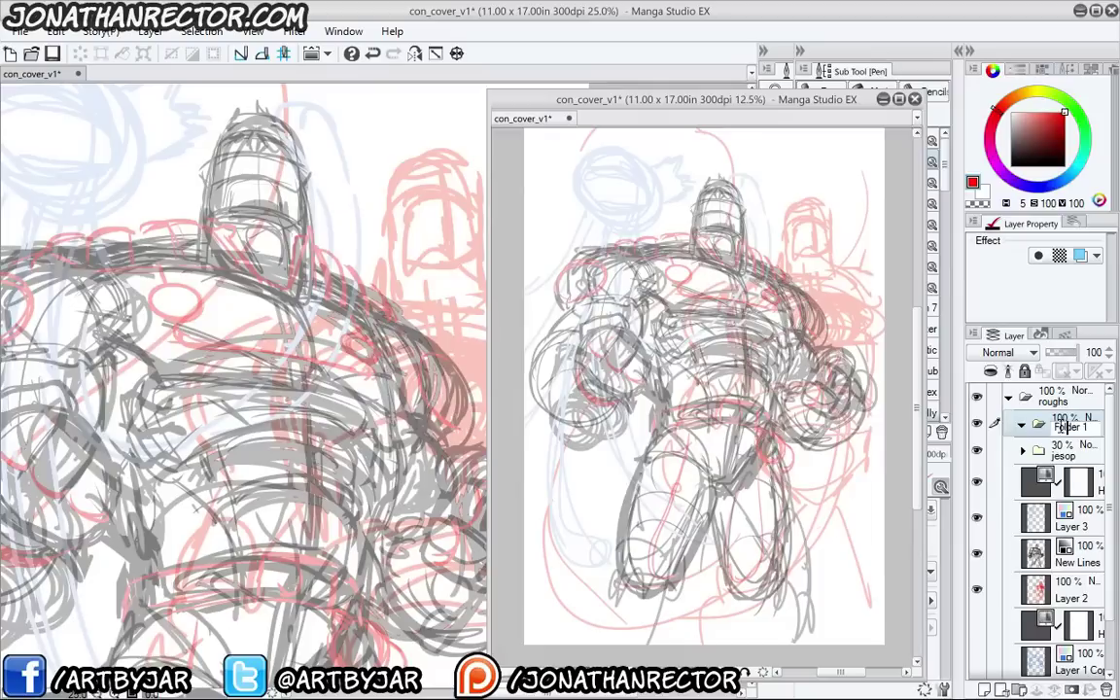
double_click(1000, 438)
text(gildas)
key(Return)
key(ctrl+shift+n)
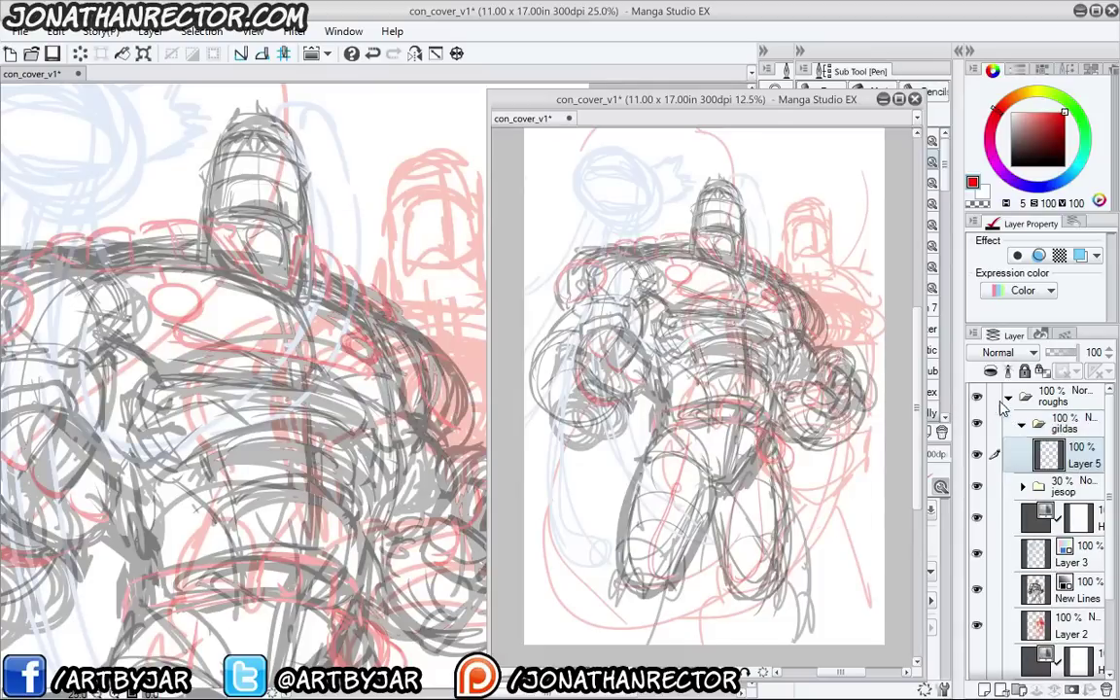
Reduce the Jon-Inky 600dpi brush size to 18 and move the second canvas window clear of the drawing
drag(622, 98, 328, 143)
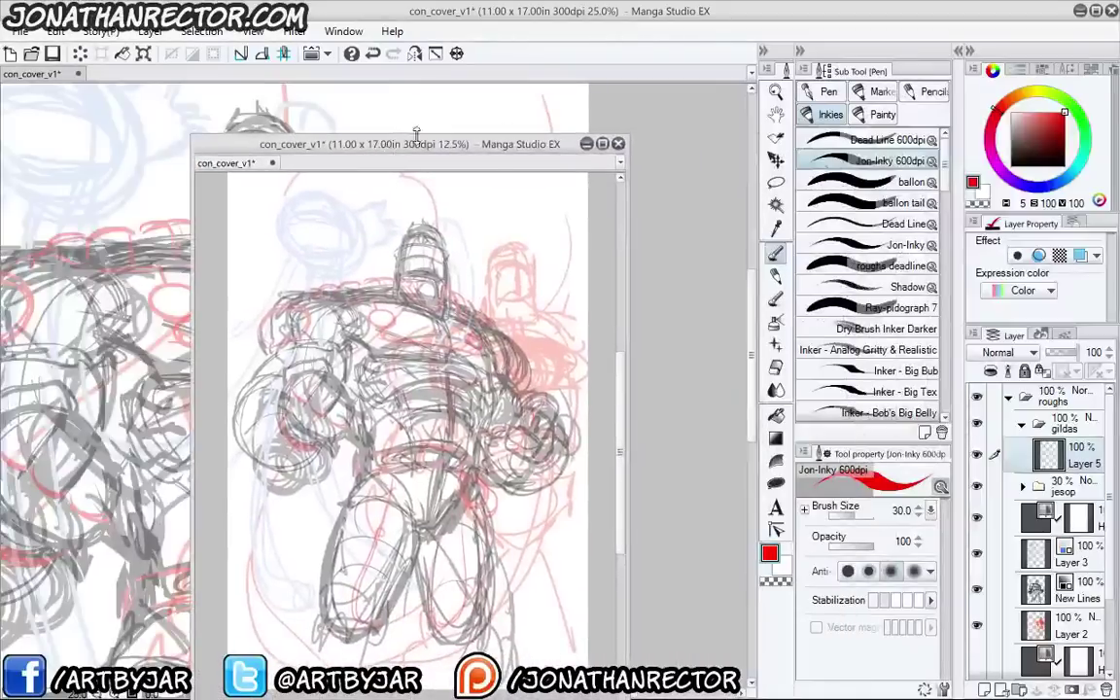
key(p)
key(p)
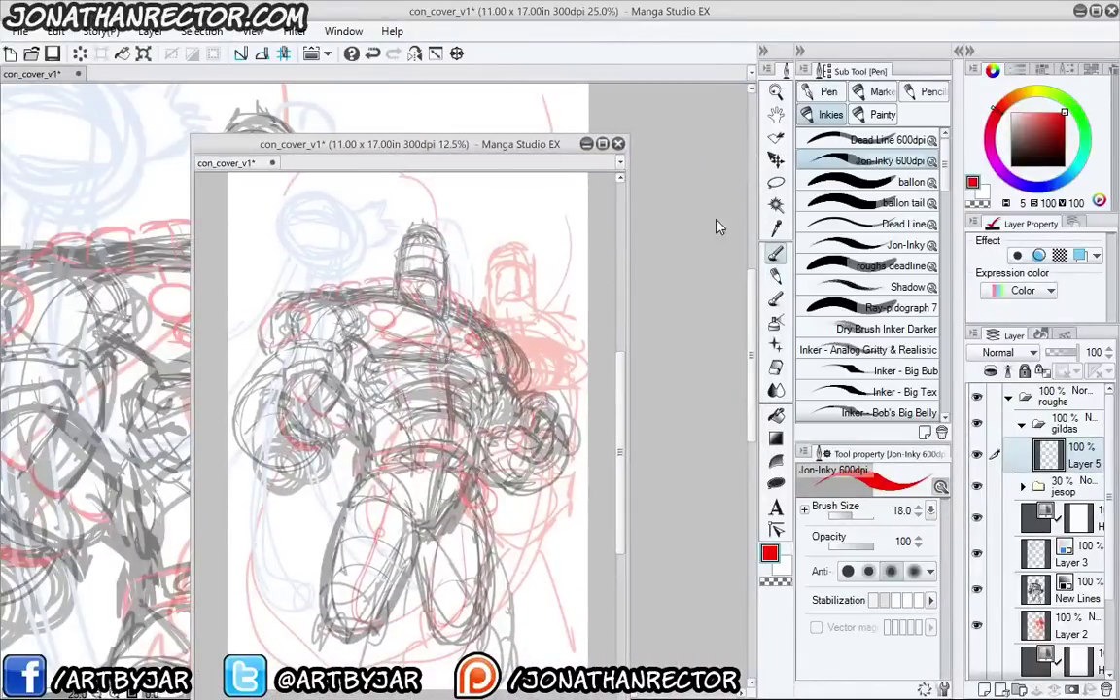
drag(445, 144, 911, 116)
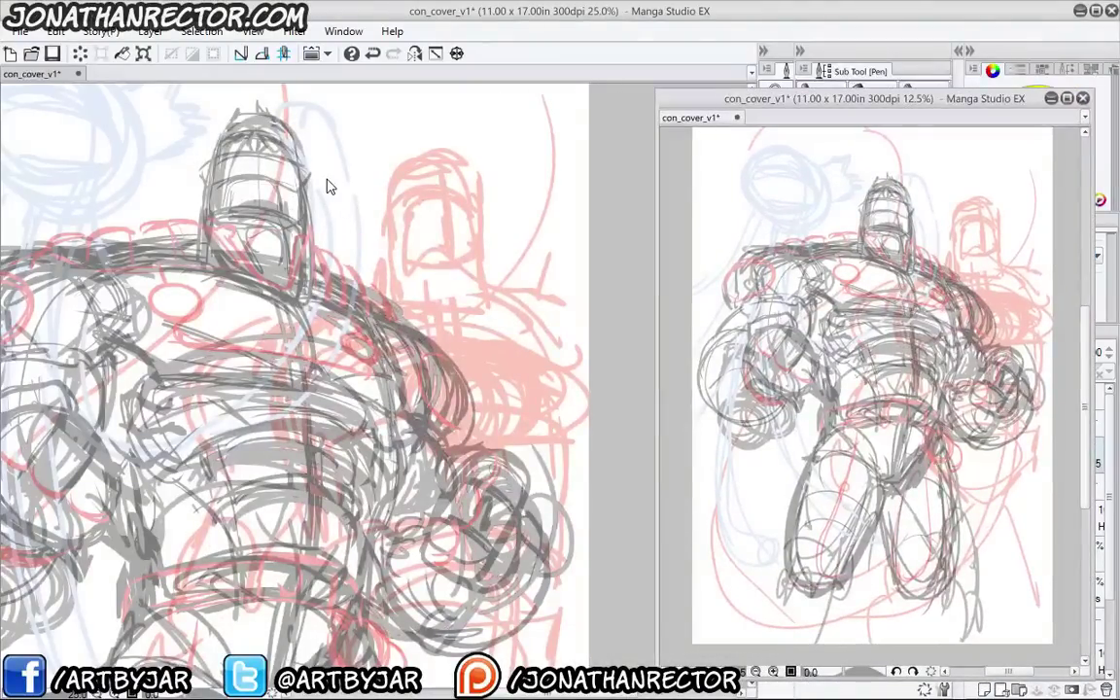
key(Tab)
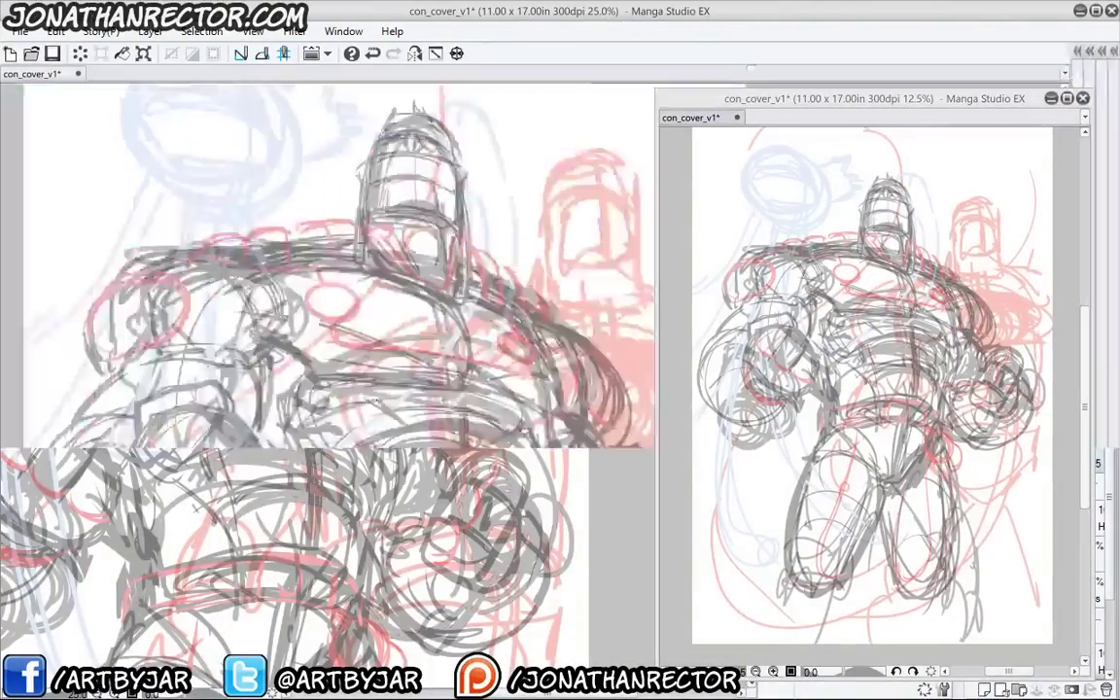
drag(437, 428, 154, 386)
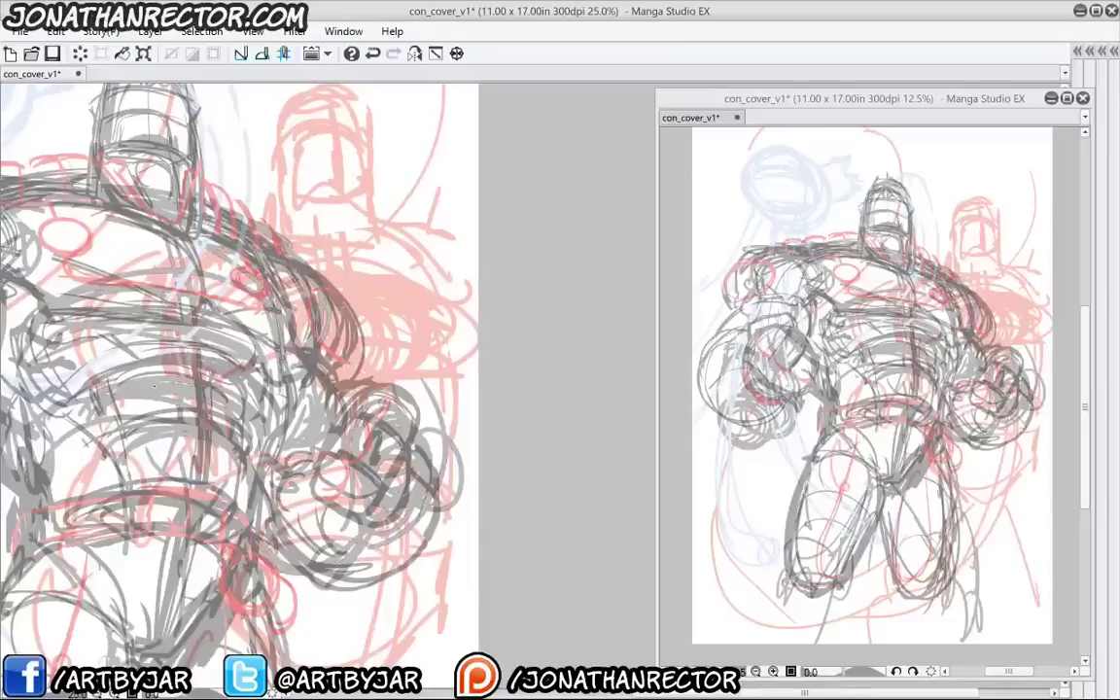
key(Tab)
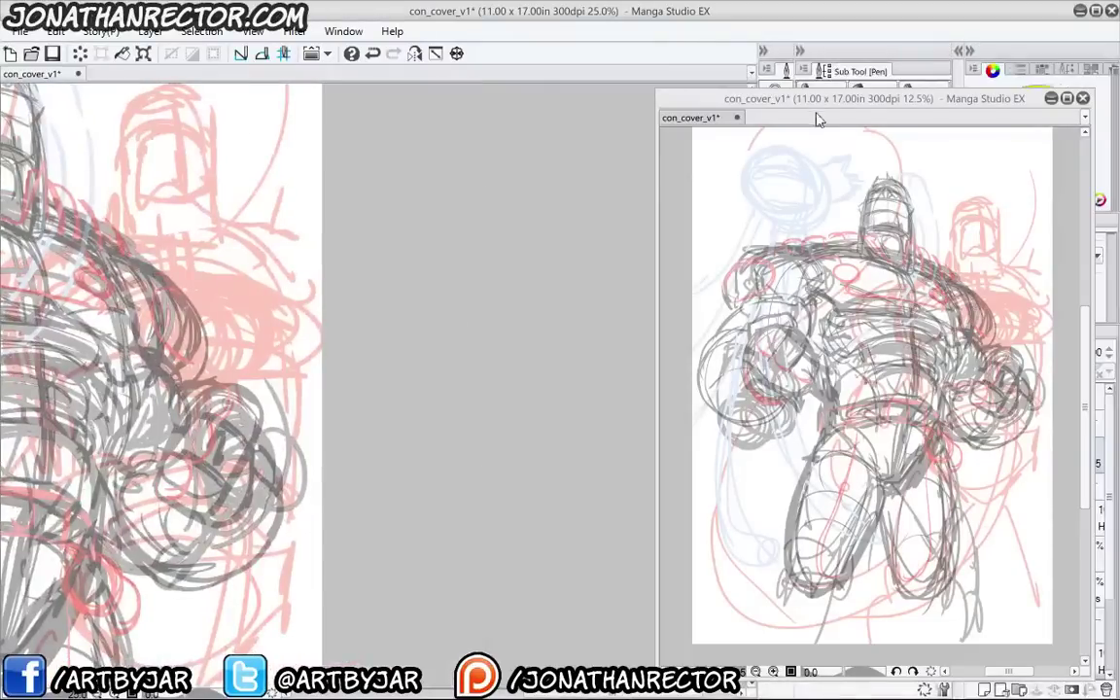
Switch the drawing colour to black and clear the workspace around the main canvas, keeping the second view beside it
click(980, 589)
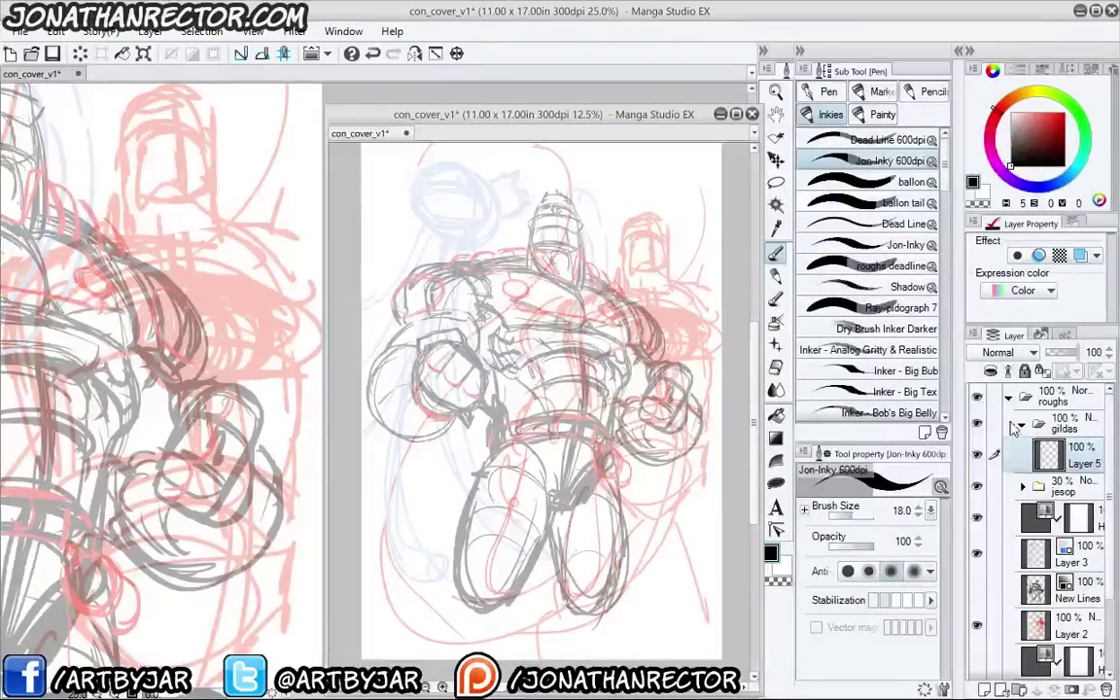
drag(544, 115, 840, 44)
key(Tab)
click(164, 511)
drag(220, 524, 399, 567)
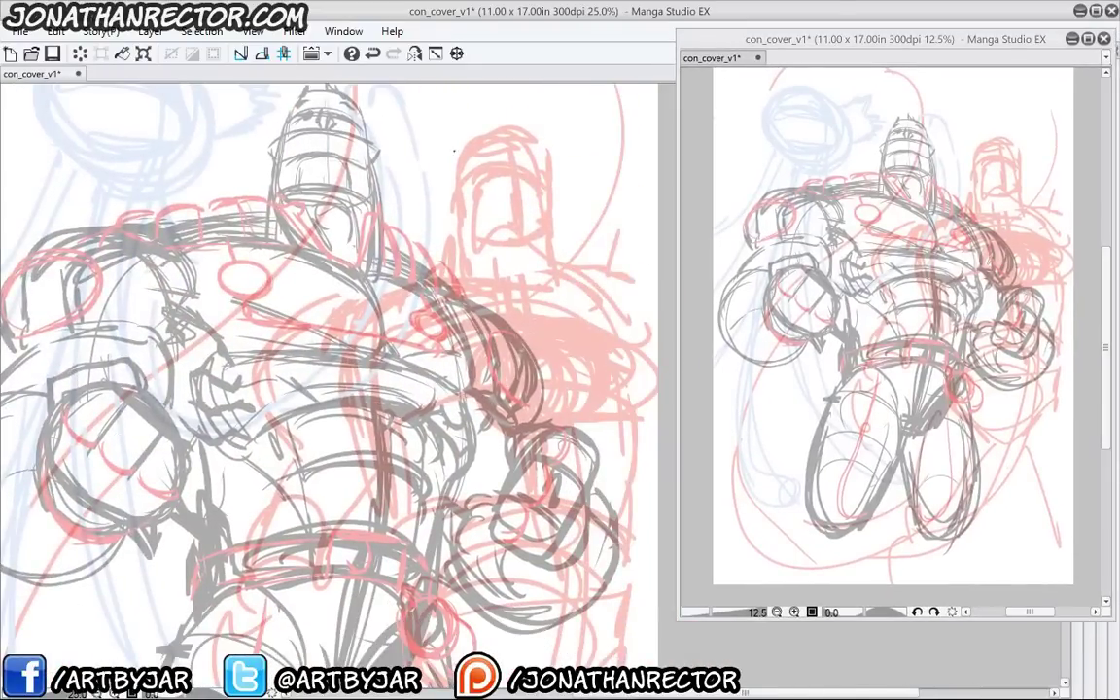
Sketch a clenched fist in black over the chest of the faded red background figure, with curled fingers and wrist edge
mouse_move(549, 292)
mouse_down()
mouse_move(526, 327)
mouse_move(520, 296)
mouse_move(579, 328)
mouse_up()
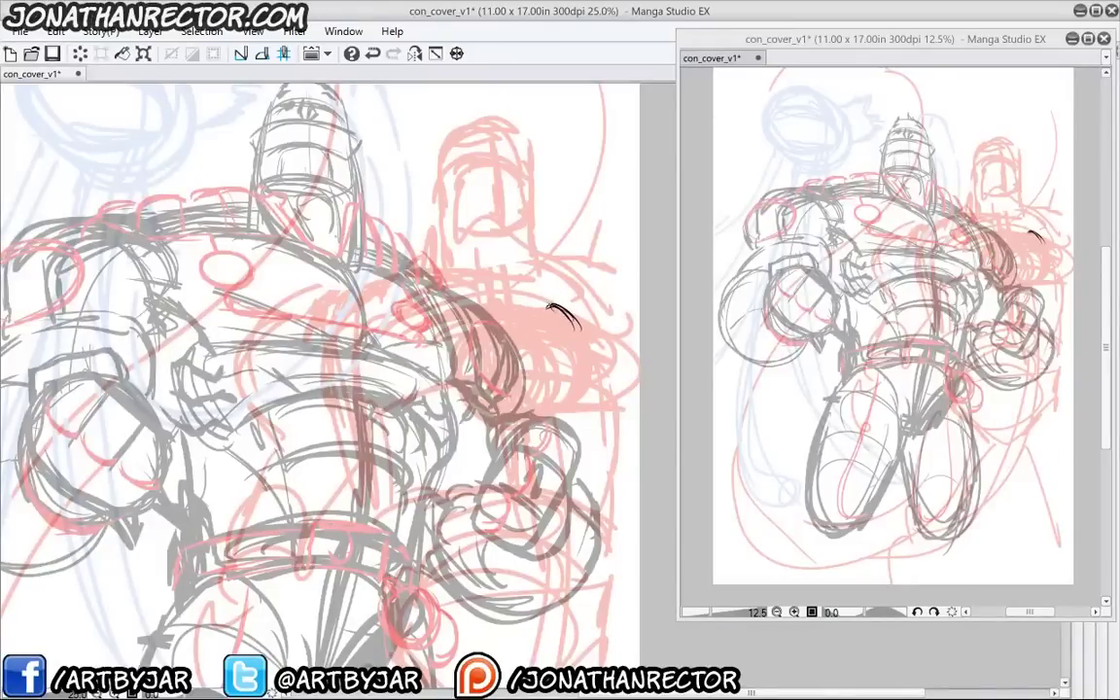
drag(533, 294, 561, 296)
mouse_move(532, 291)
mouse_down()
mouse_move(589, 333)
mouse_move(582, 385)
mouse_up()
drag(531, 369, 576, 377)
mouse_move(589, 337)
mouse_down()
mouse_move(583, 369)
mouse_move(581, 284)
mouse_move(511, 307)
mouse_move(584, 280)
mouse_up()
drag(593, 313, 587, 362)
drag(516, 336, 512, 360)
mouse_move(510, 324)
mouse_down()
mouse_move(512, 358)
mouse_move(538, 301)
mouse_up()
mouse_move(532, 299)
mouse_down()
mouse_move(579, 313)
mouse_move(551, 270)
mouse_up()
mouse_move(536, 268)
mouse_down()
mouse_move(588, 285)
mouse_move(591, 297)
mouse_up()
drag(534, 267, 599, 294)
mouse_move(599, 293)
mouse_down()
mouse_move(604, 336)
mouse_move(582, 387)
mouse_up()
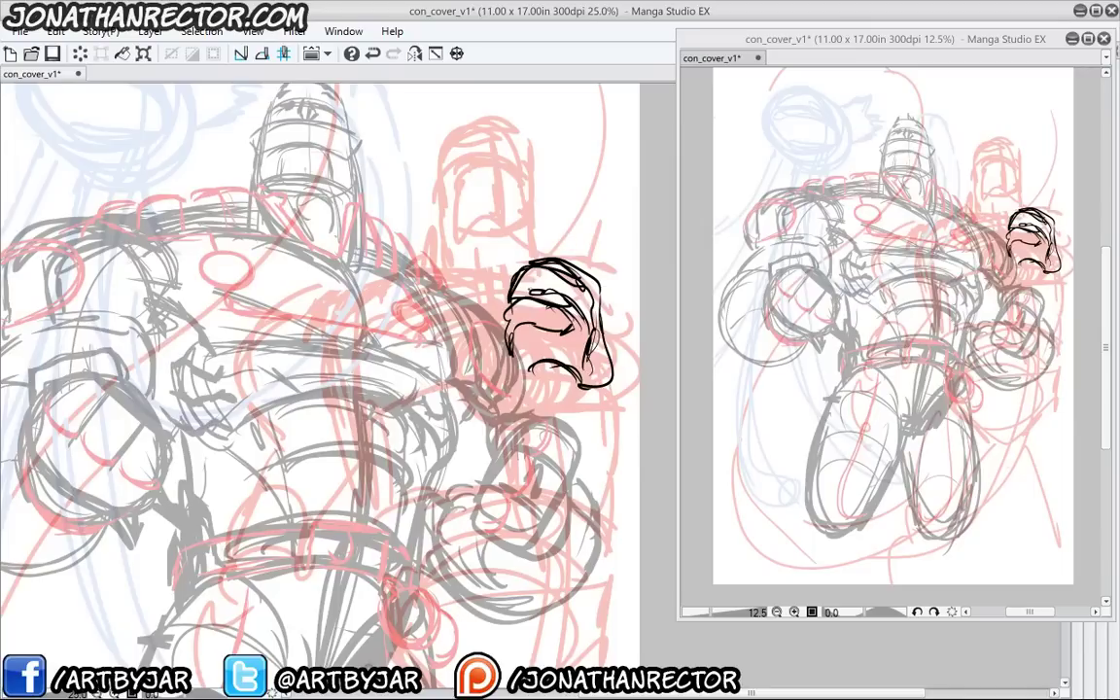
Scale the fist sketch down slightly and shift it upward with a transform
key(ctrl+t)
mouse_move(501, 261)
mouse_down()
mouse_move(516, 277)
mouse_move(510, 270)
mouse_up()
drag(536, 323, 537, 306)
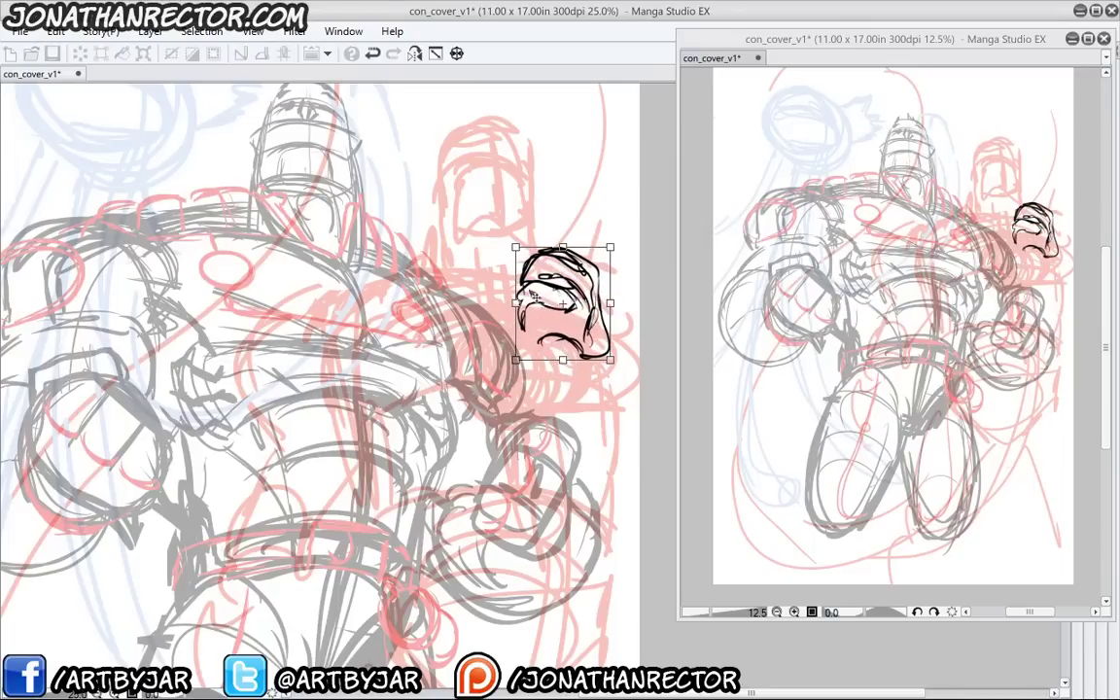
key(Return)
Draw a cylindrical whip handle gripped by the fist, with a round ringed end below and a small pommel above
drag(574, 351, 558, 406)
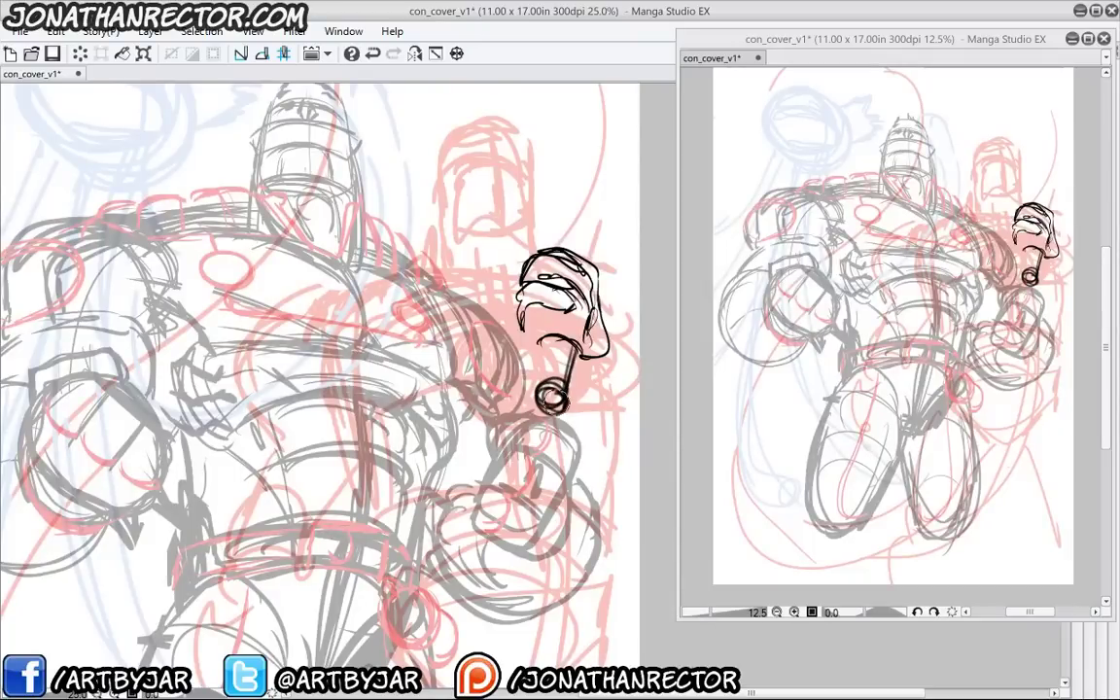
mouse_move(575, 360)
mouse_down()
mouse_move(567, 388)
mouse_move(542, 385)
mouse_move(561, 383)
mouse_up()
drag(556, 381, 563, 402)
drag(537, 382, 541, 401)
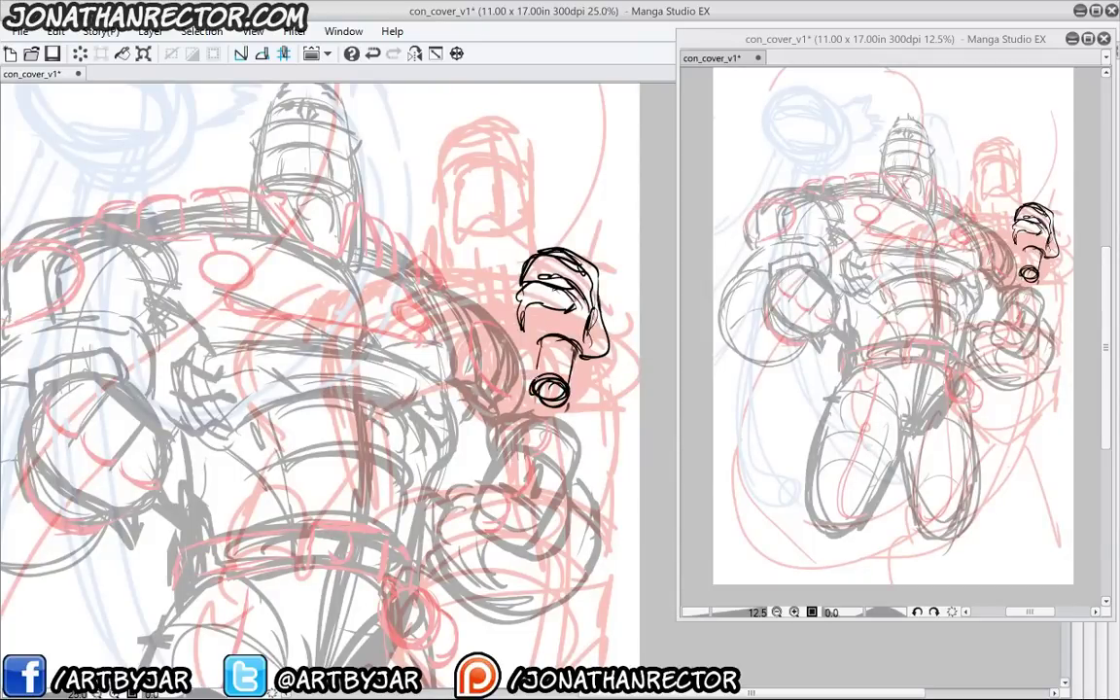
drag(541, 344, 536, 382)
mouse_move(559, 340)
mouse_down()
mouse_move(553, 375)
mouse_move(566, 383)
mouse_move(579, 242)
mouse_up()
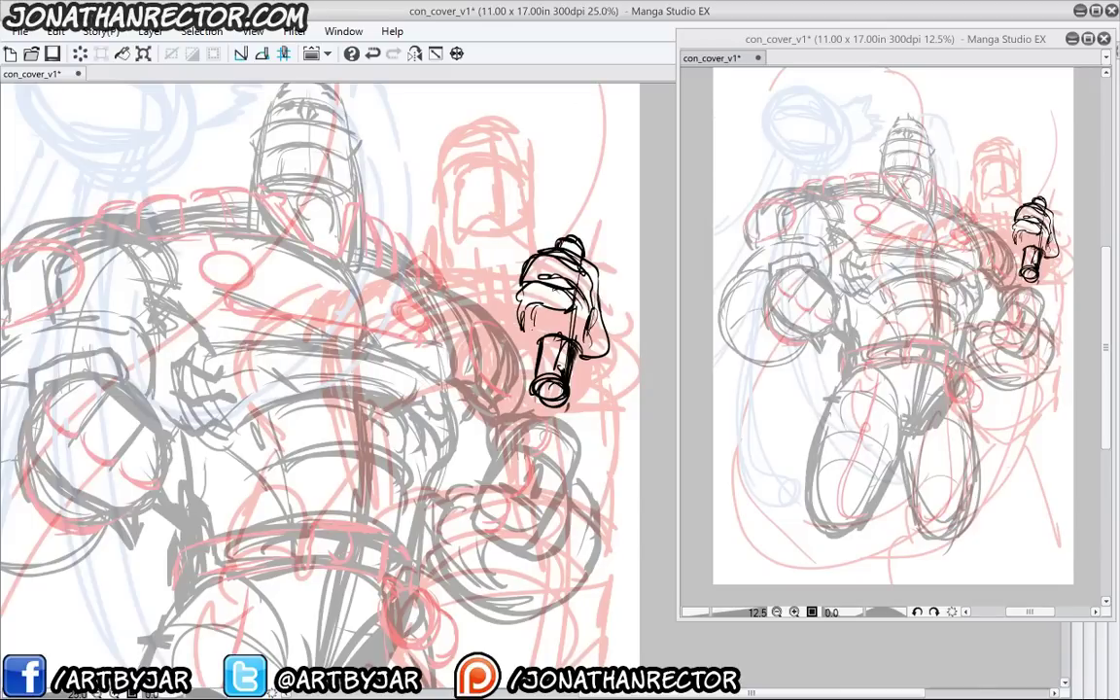
Refine the fist's finger and knuckle lines and add a short dark tip at the handle's lower end
drag(536, 337, 517, 317)
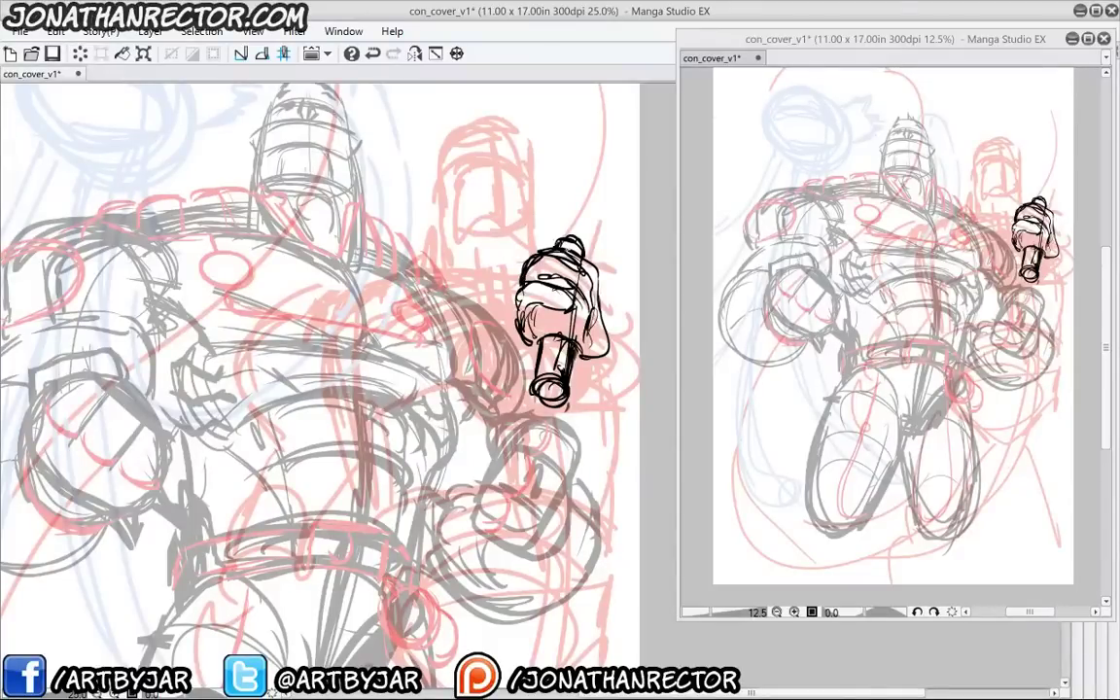
drag(539, 252, 564, 241)
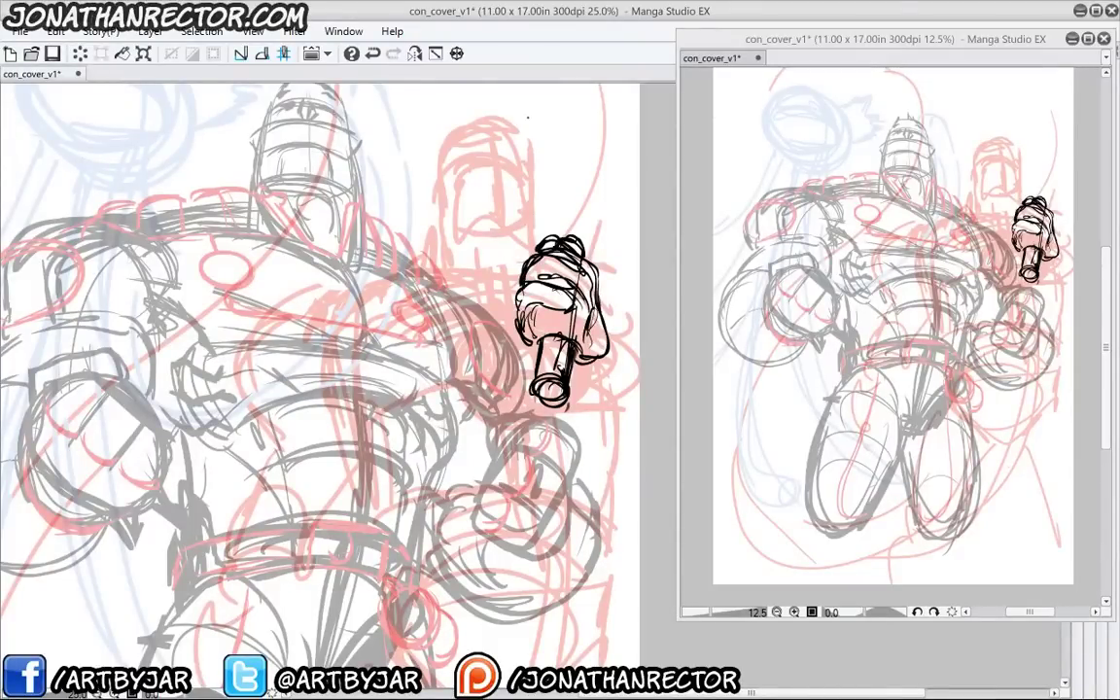
drag(493, 357, 497, 324)
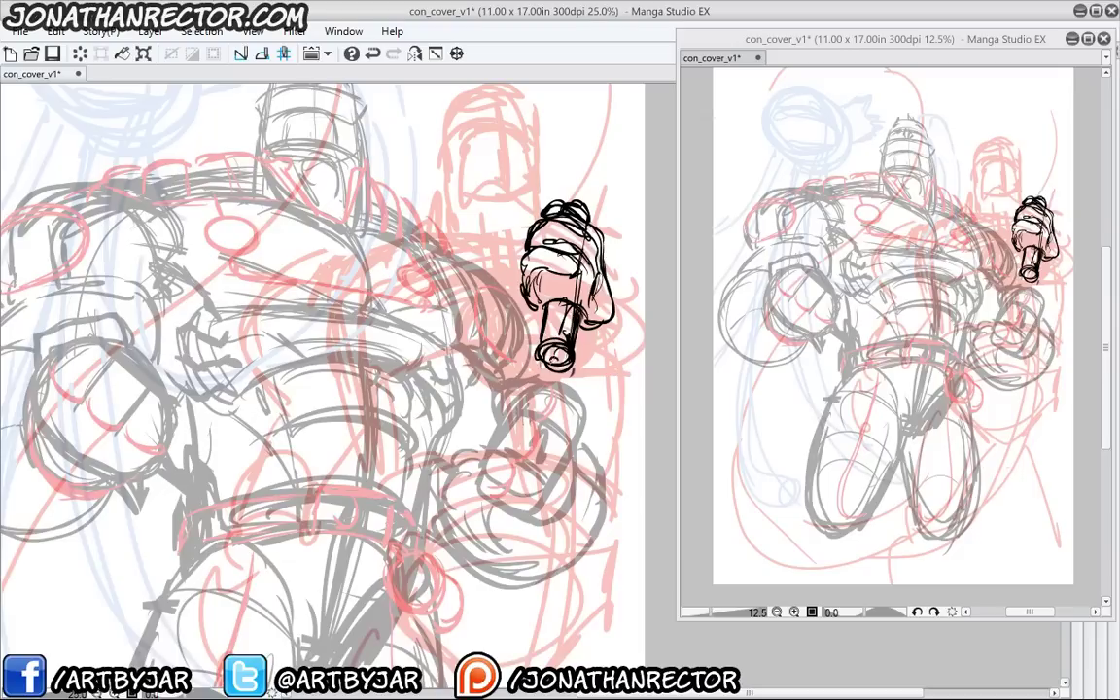
drag(557, 352, 552, 381)
Draw the long whip in thin lines sweeping from the handle under the main figure, across the torso and looping above the heads
scroll(565, 175, down, 2)
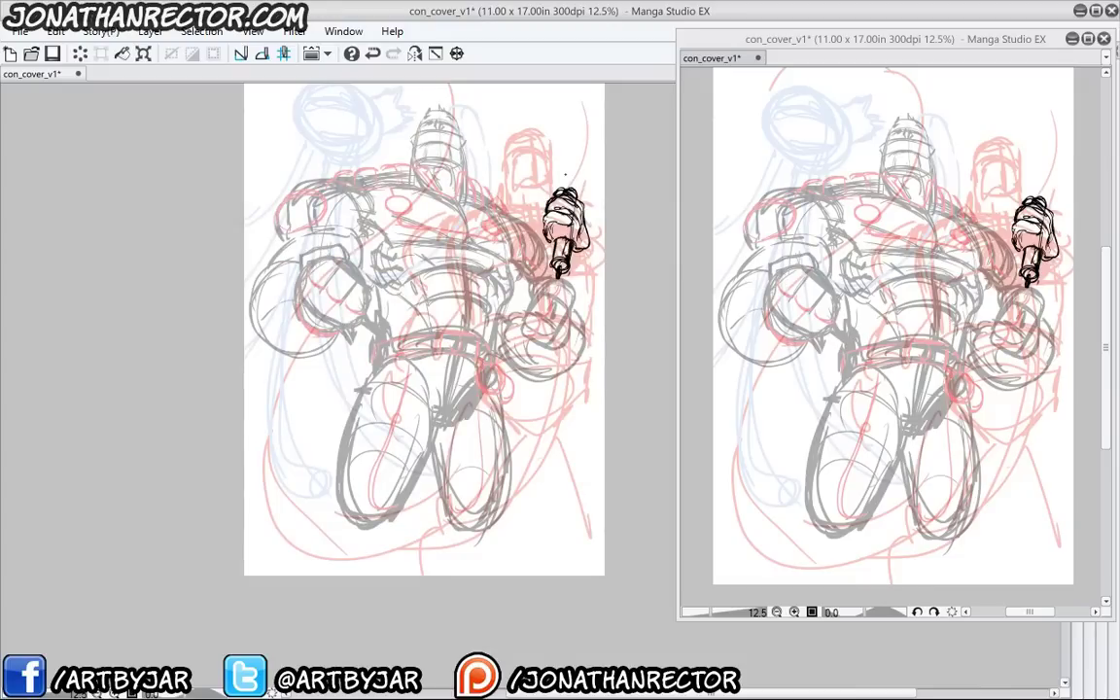
drag(566, 175, 565, 255)
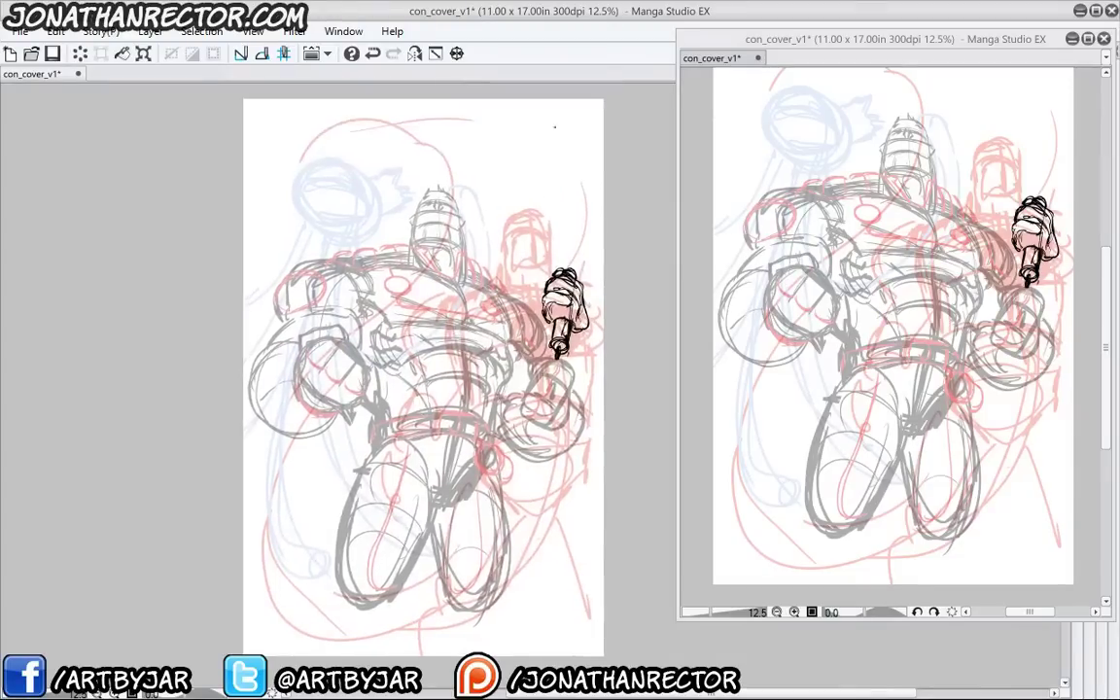
mouse_move(557, 366)
mouse_down()
mouse_move(529, 562)
mouse_move(553, 428)
mouse_move(477, 621)
mouse_up()
mouse_move(559, 397)
mouse_down()
mouse_move(481, 596)
mouse_move(379, 656)
mouse_up()
mouse_move(423, 632)
mouse_down()
mouse_move(241, 483)
mouse_move(255, 399)
mouse_move(480, 257)
mouse_up()
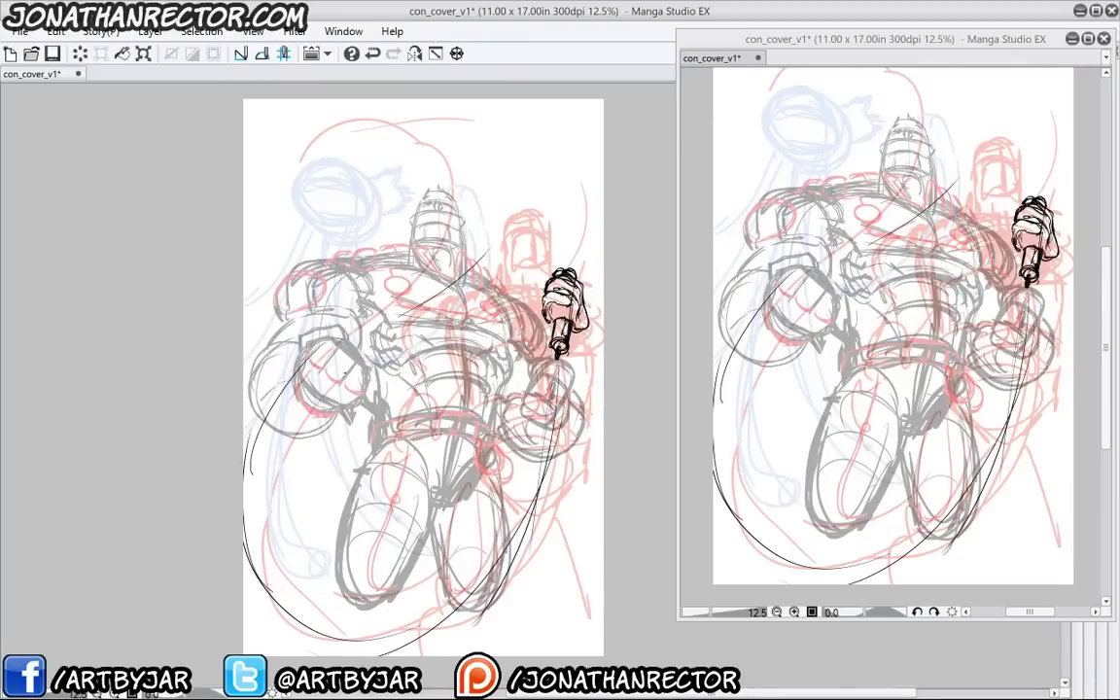
drag(344, 373, 475, 121)
mouse_move(459, 153)
mouse_down()
mouse_move(297, 128)
mouse_move(287, 177)
mouse_up()
mouse_move(302, 196)
mouse_down()
mouse_move(341, 96)
mouse_move(249, 609)
mouse_move(540, 390)
mouse_up()
drag(533, 397, 281, 627)
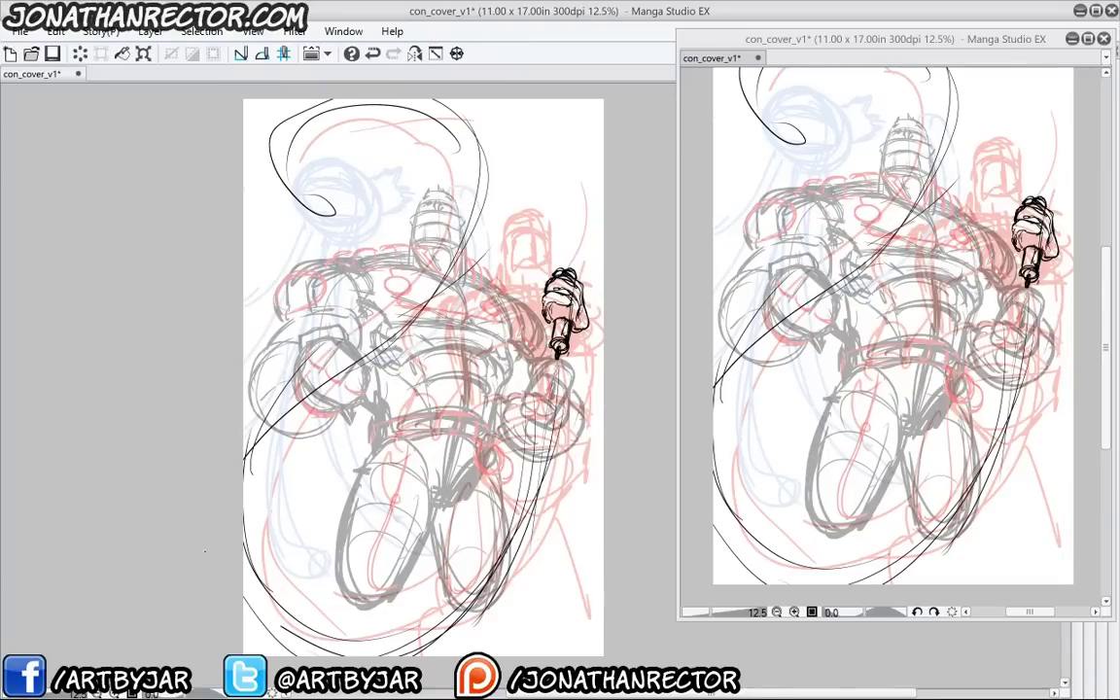
Sketch the forearm edges running from the whip-holding fist to the page border, thickening the lower line
key(ctrl+plus)
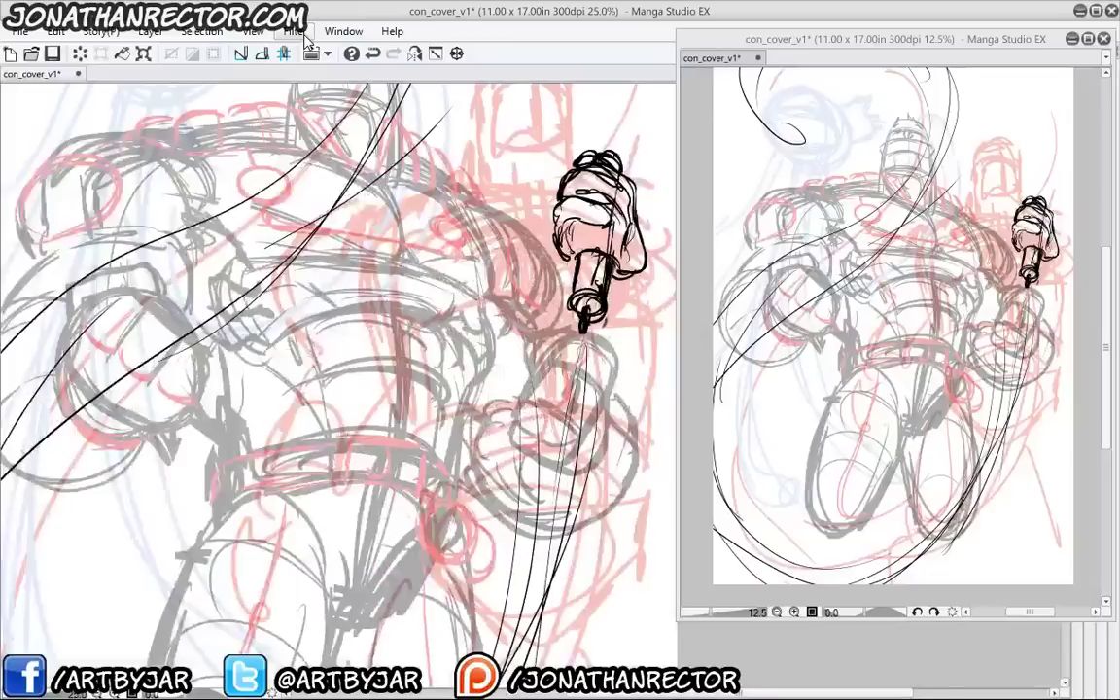
drag(561, 123, 504, 233)
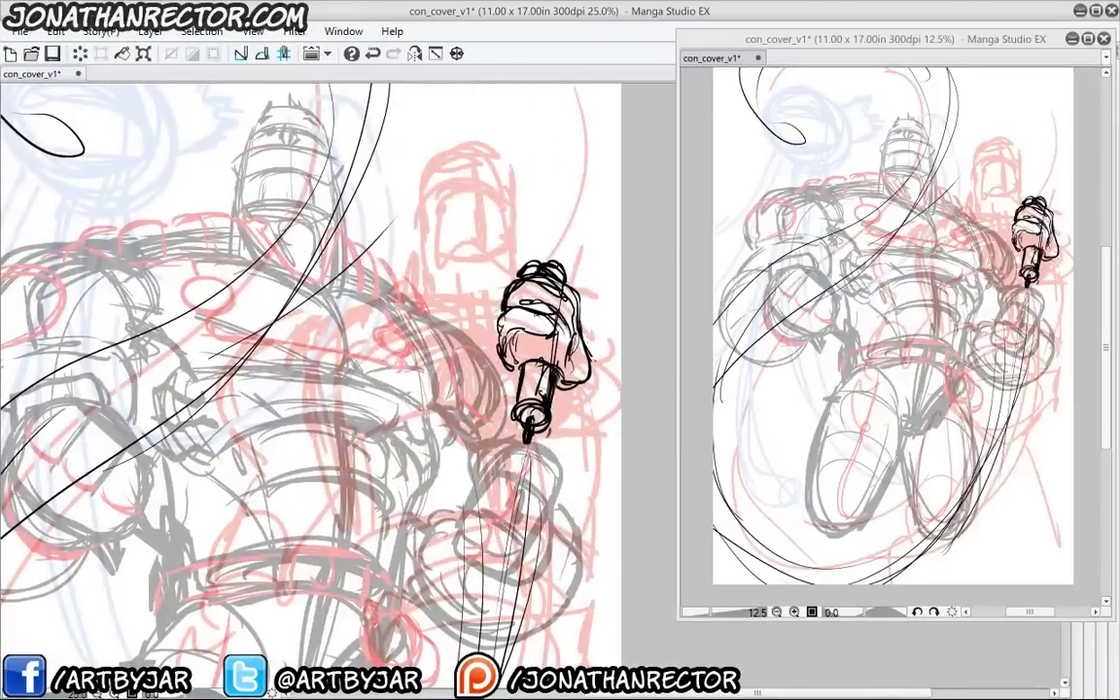
mouse_move(586, 342)
mouse_down()
mouse_move(598, 367)
mouse_move(619, 363)
mouse_up()
drag(559, 394, 620, 493)
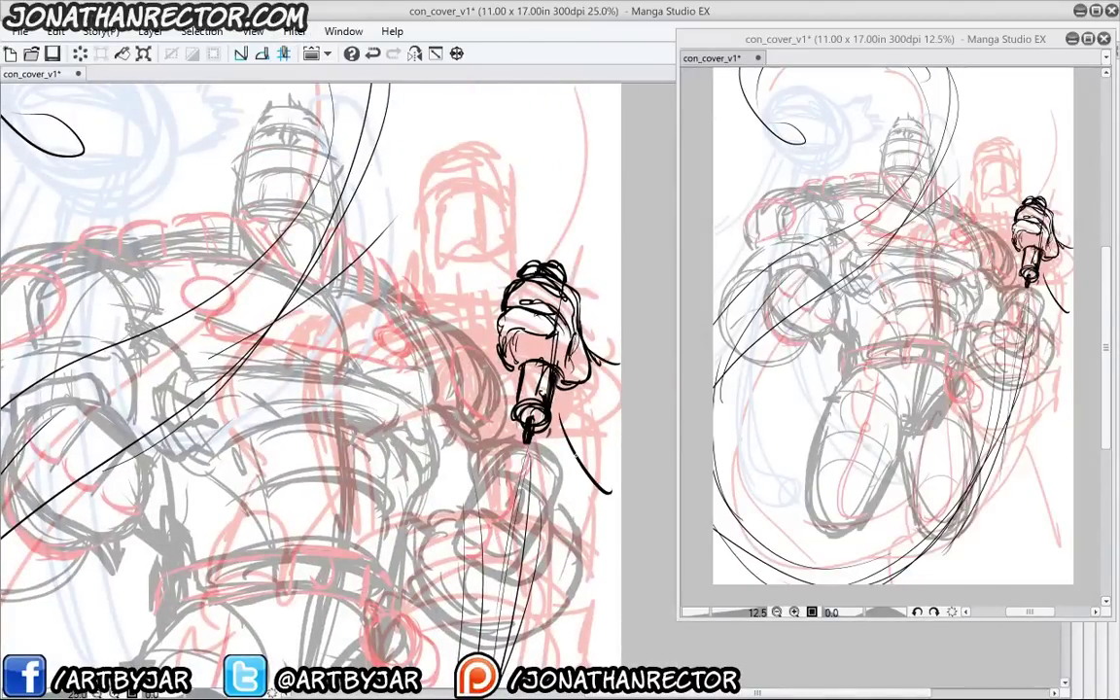
drag(565, 424, 620, 489)
Draw the background figure's shoulder line in black from the main figure's collar to the raised fist
drag(417, 284, 396, 246)
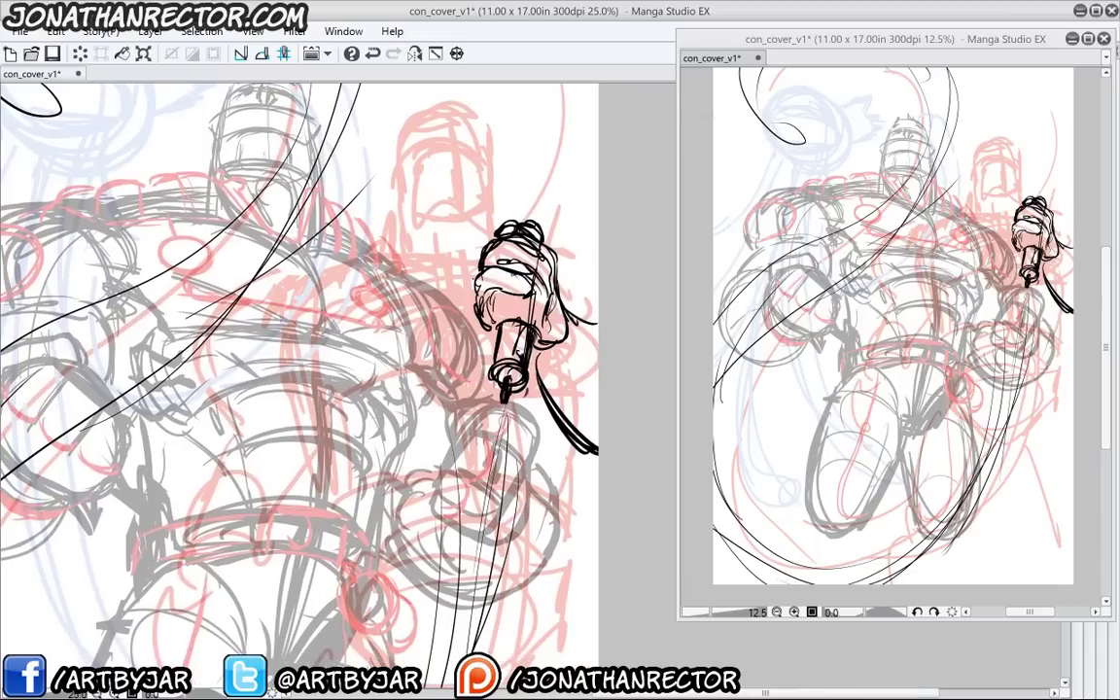
mouse_move(478, 269)
mouse_down()
mouse_move(399, 243)
mouse_move(357, 248)
mouse_up()
mouse_move(474, 270)
mouse_down()
mouse_move(351, 249)
mouse_move(408, 246)
mouse_up()
drag(329, 244, 558, 296)
Outline the background figure's helmeted head with a rounded top, straight sides, a jaw line and a small round ear piece
mouse_move(430, 232)
mouse_down()
mouse_move(431, 342)
mouse_move(409, 355)
mouse_up()
mouse_move(501, 239)
mouse_down()
mouse_move(506, 309)
mouse_move(456, 220)
mouse_move(431, 223)
mouse_up()
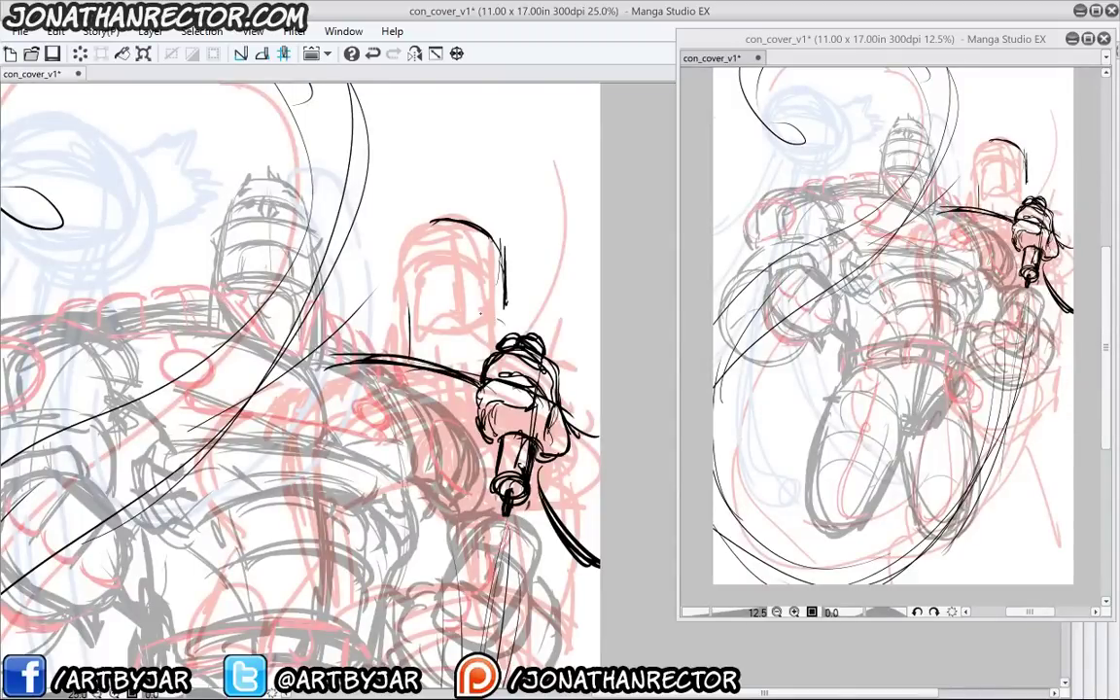
drag(501, 313, 425, 309)
mouse_move(416, 232)
mouse_down()
mouse_move(418, 291)
mouse_move(429, 264)
mouse_move(426, 311)
mouse_move(506, 325)
mouse_up()
drag(493, 242, 496, 325)
mouse_move(430, 211)
mouse_down()
mouse_move(473, 225)
mouse_move(479, 239)
mouse_up()
mouse_move(426, 219)
mouse_down()
mouse_move(397, 248)
mouse_move(394, 276)
mouse_move(415, 279)
mouse_up()
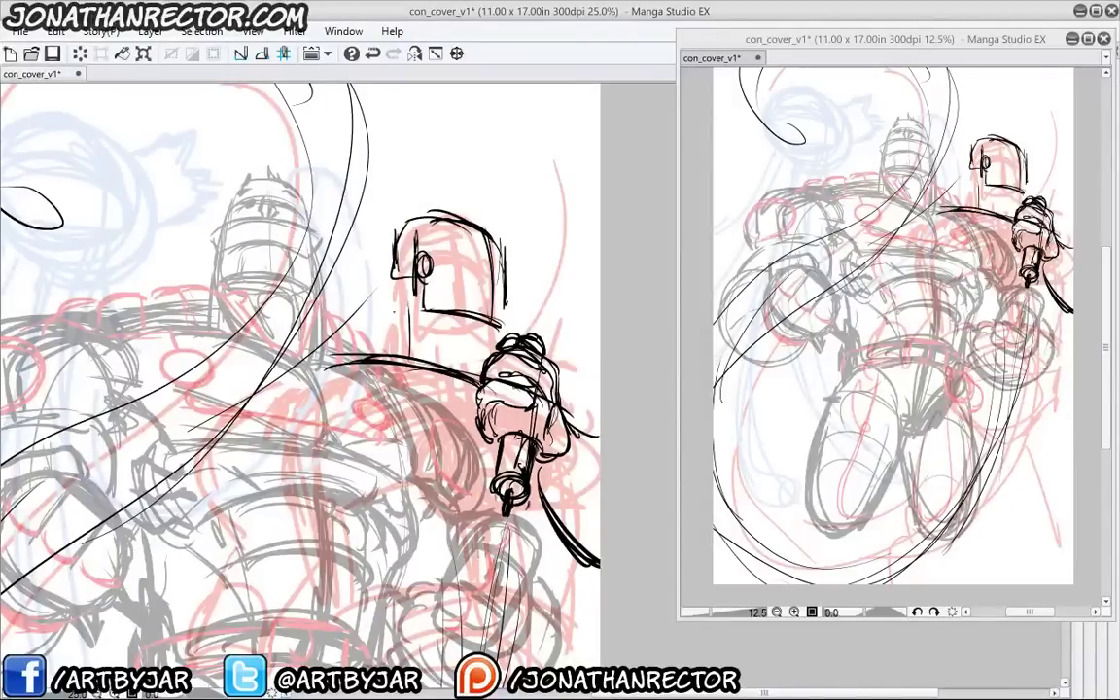
Draw the background figure's neck with lines running from the jaw and the back of the head to the shoulders
drag(482, 328, 476, 375)
drag(437, 316, 463, 367)
mouse_move(395, 292)
mouse_down()
mouse_move(391, 355)
mouse_move(395, 291)
mouse_move(424, 356)
mouse_up()
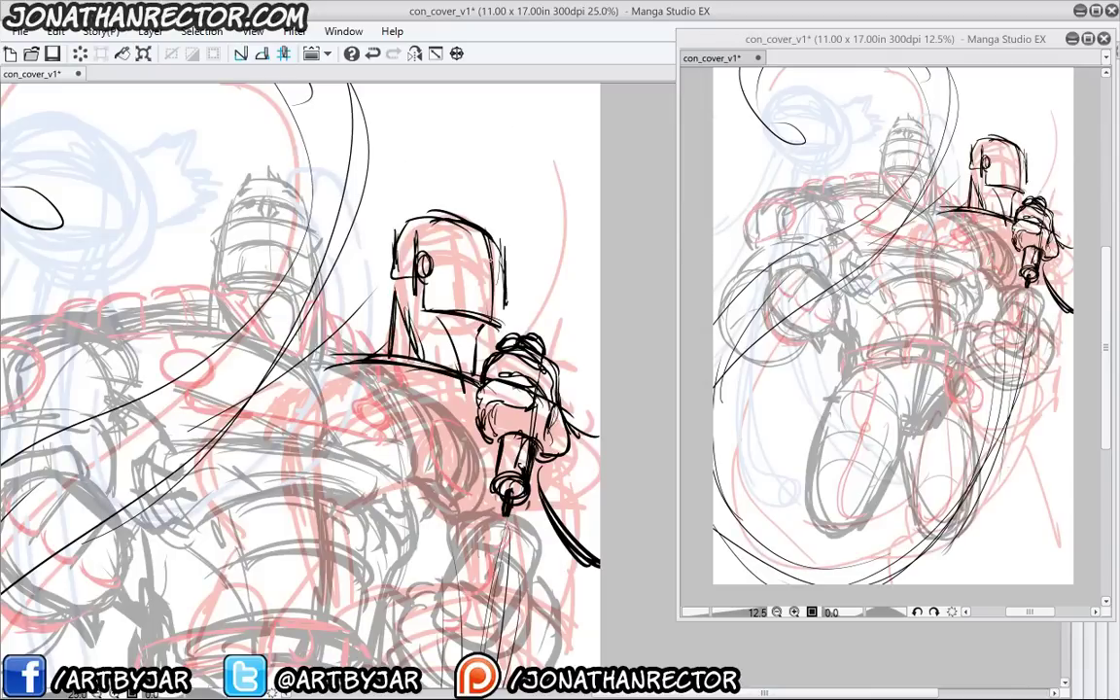
Thicken the front and top contours of the background figure's head and add a curved brow band across it
mouse_move(491, 241)
mouse_down()
mouse_move(497, 323)
mouse_move(505, 289)
mouse_up()
drag(447, 211, 503, 243)
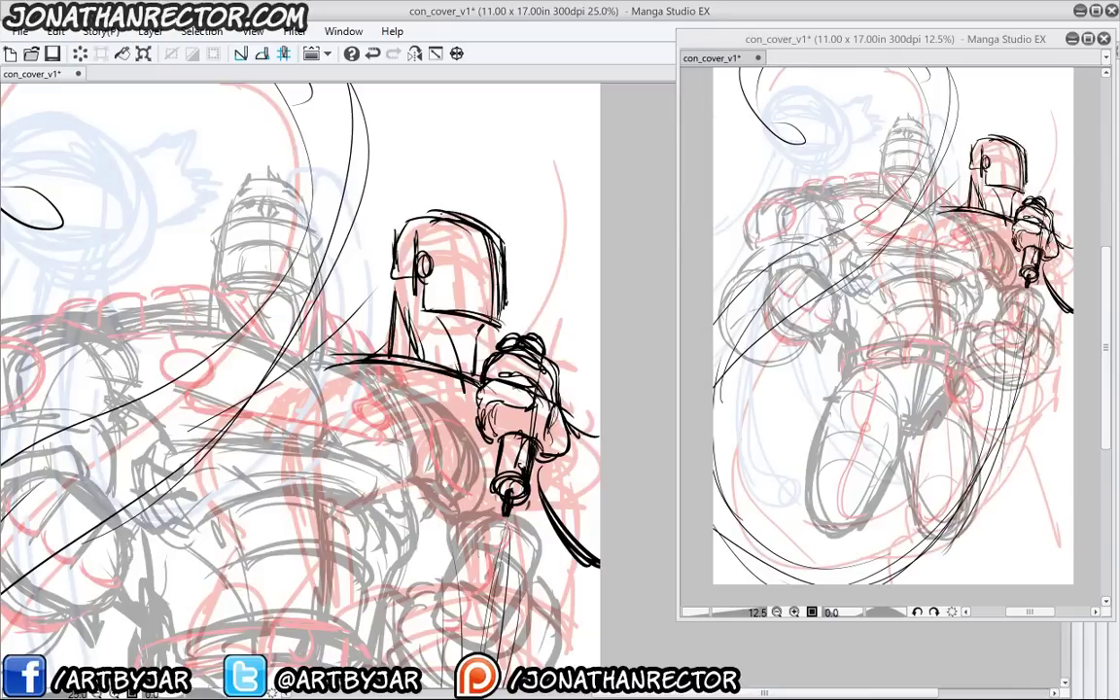
drag(406, 222, 473, 220)
drag(422, 252, 493, 253)
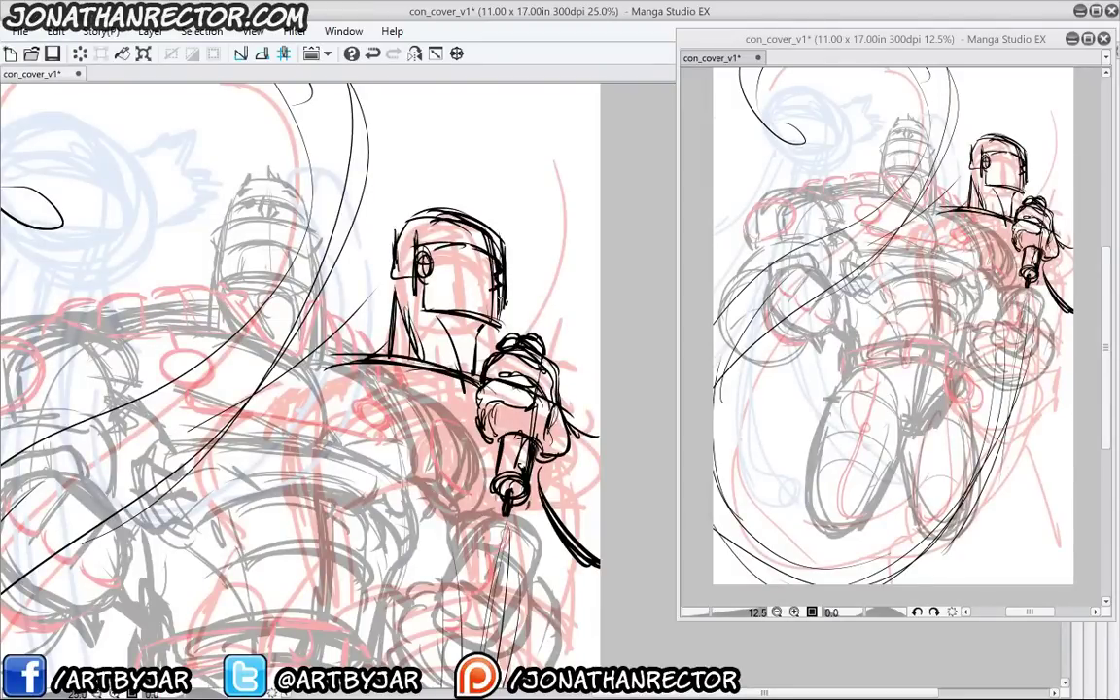
Thicken the jaw line, front brow corner and rear crown of the background figure's helmeted head
drag(496, 332, 471, 326)
drag(482, 329, 408, 300)
drag(416, 276, 416, 303)
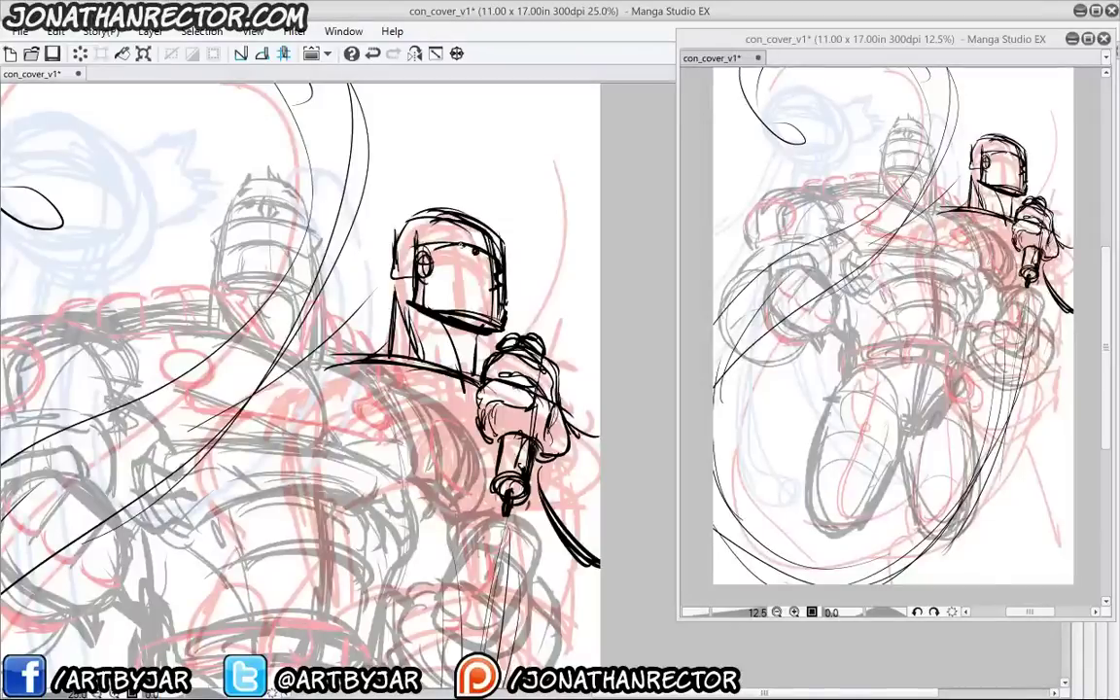
drag(477, 224, 507, 245)
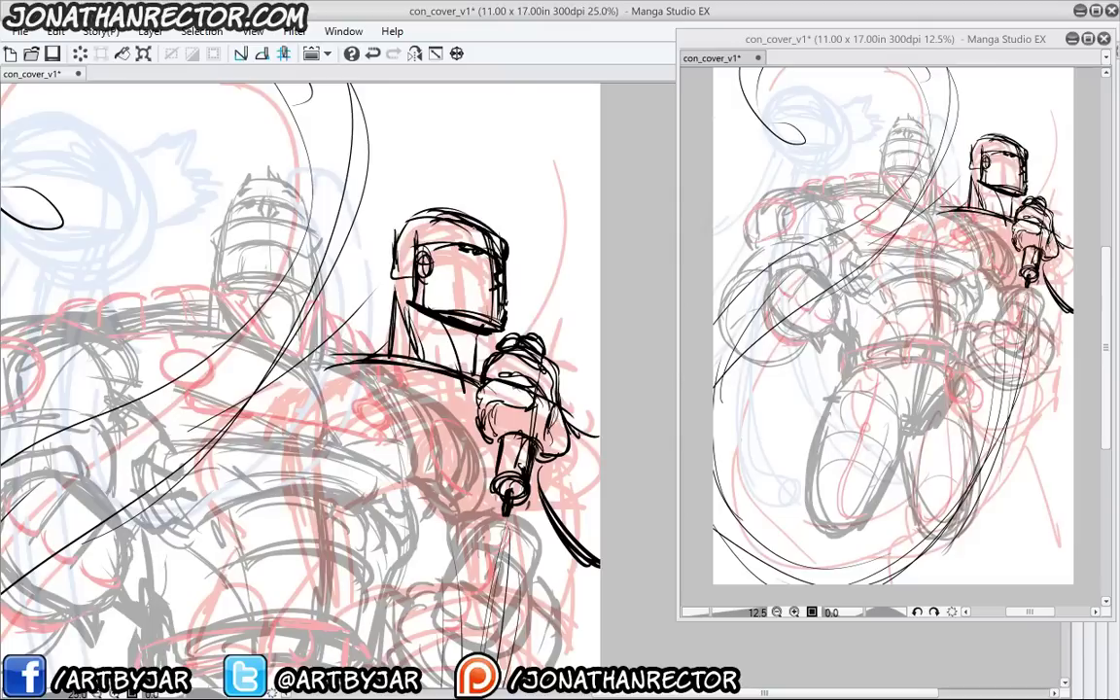
mouse_move(456, 212)
mouse_down()
mouse_move(412, 218)
mouse_move(399, 235)
mouse_up()
drag(407, 223, 392, 244)
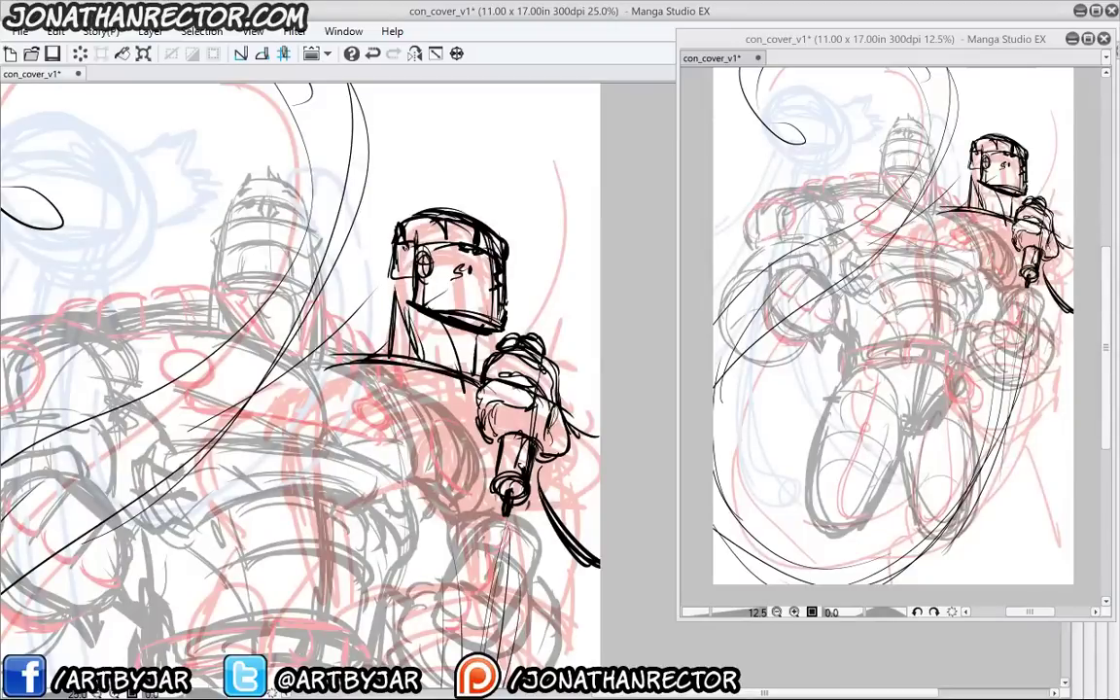
Draw draping lines from the back of the background figure's head to the shoulder and down past the neck to the chest
drag(397, 282, 350, 351)
drag(396, 253, 366, 340)
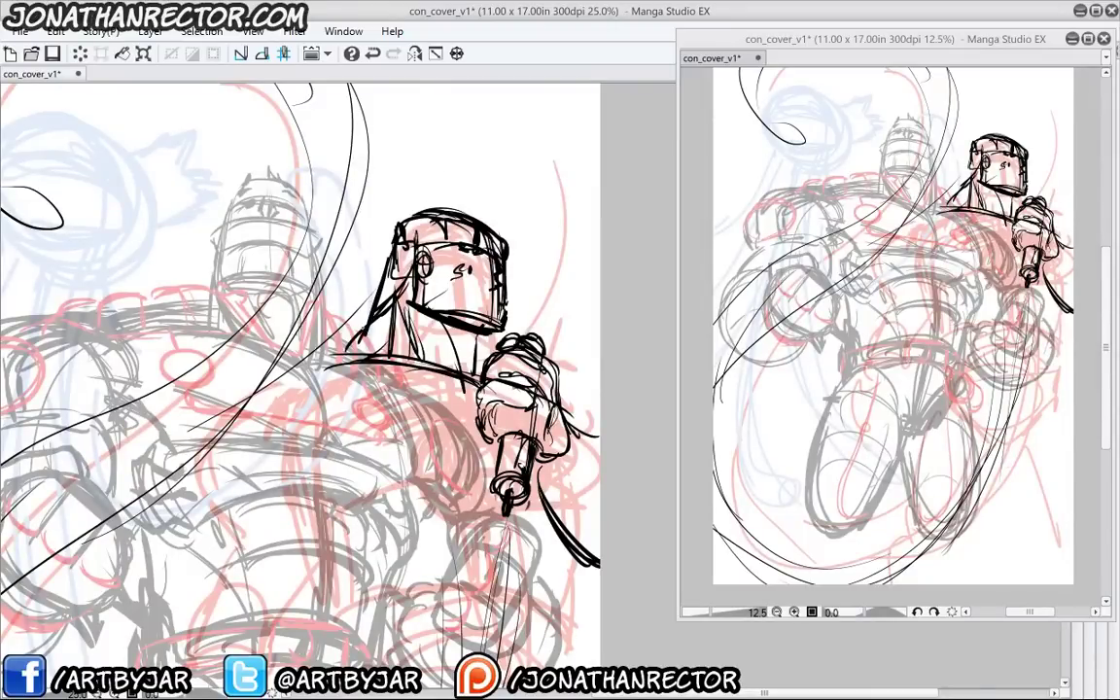
drag(383, 291, 361, 336)
drag(403, 301, 348, 351)
mouse_move(395, 216)
mouse_down()
mouse_move(410, 379)
mouse_move(443, 401)
mouse_up()
Sketch the far shoulder arc in front of the background figure's head, and reinforce the crown and near shoulder line
drag(558, 289, 583, 336)
drag(513, 272, 575, 345)
mouse_move(432, 206)
mouse_down()
mouse_move(501, 236)
mouse_move(477, 213)
mouse_up()
drag(422, 216, 462, 210)
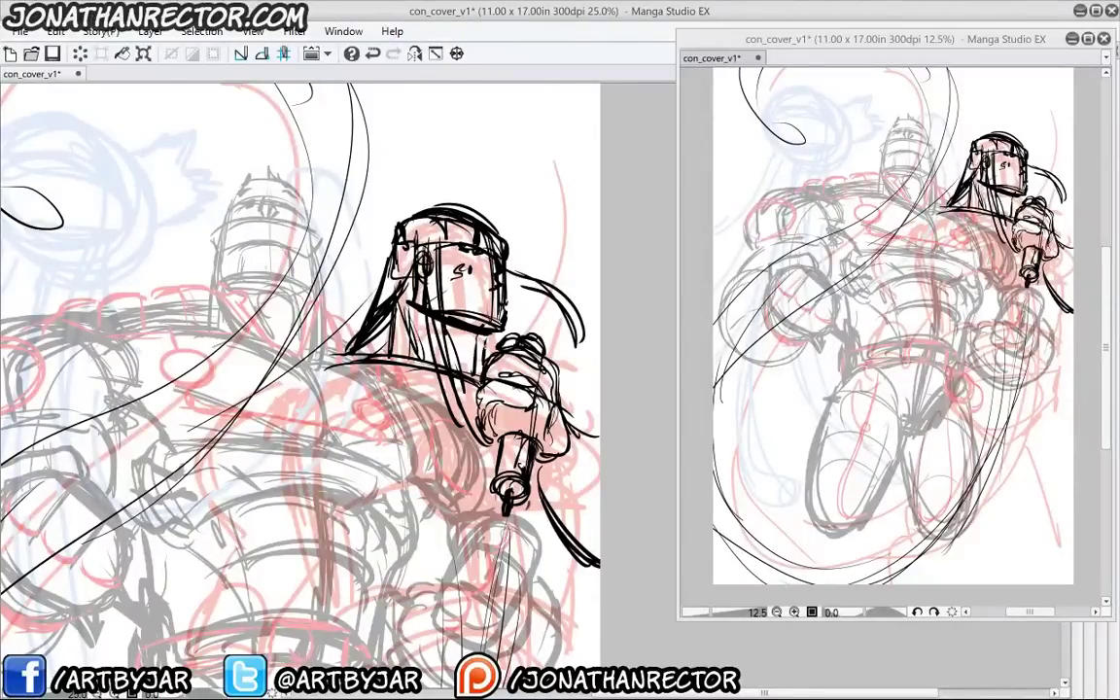
drag(304, 352, 424, 362)
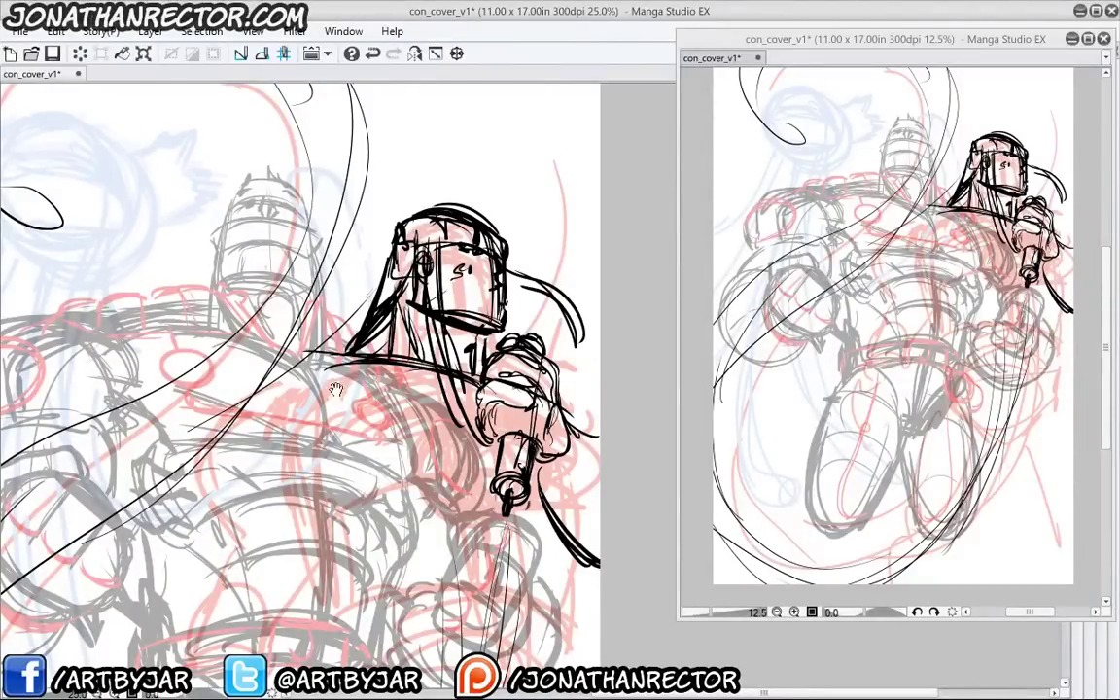
Draw a thick, shallow curved line just below the whip handle, running out to the thick curve at the page edge
drag(444, 431, 470, 330)
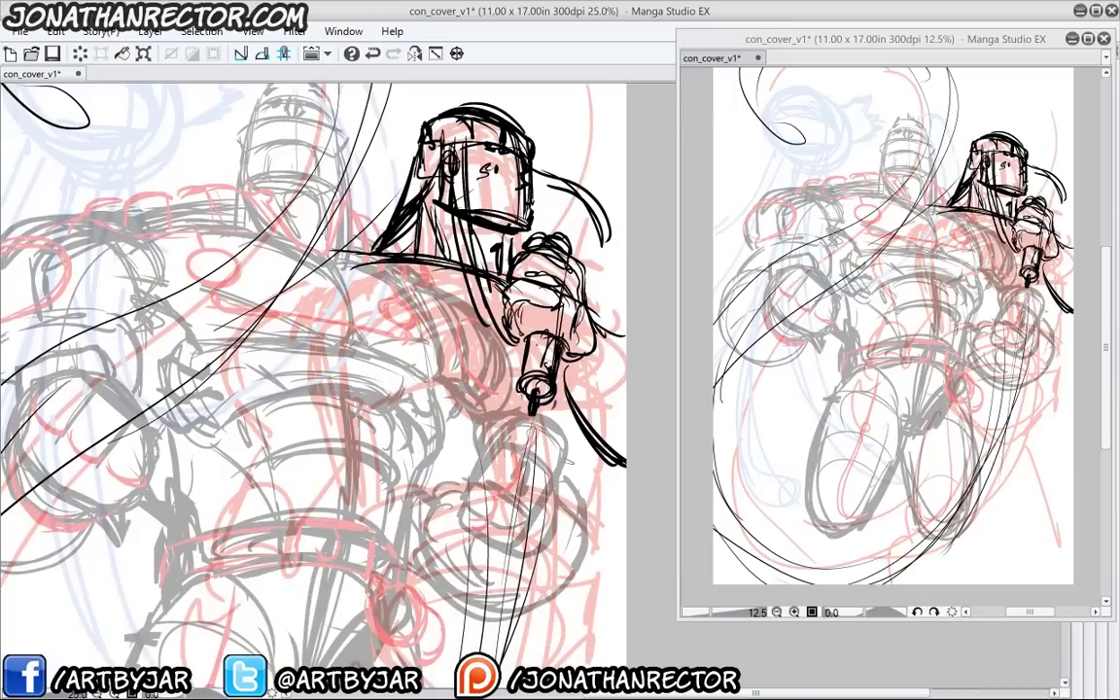
mouse_move(554, 385)
mouse_down()
mouse_move(556, 432)
mouse_move(572, 422)
mouse_up()
drag(487, 415, 582, 448)
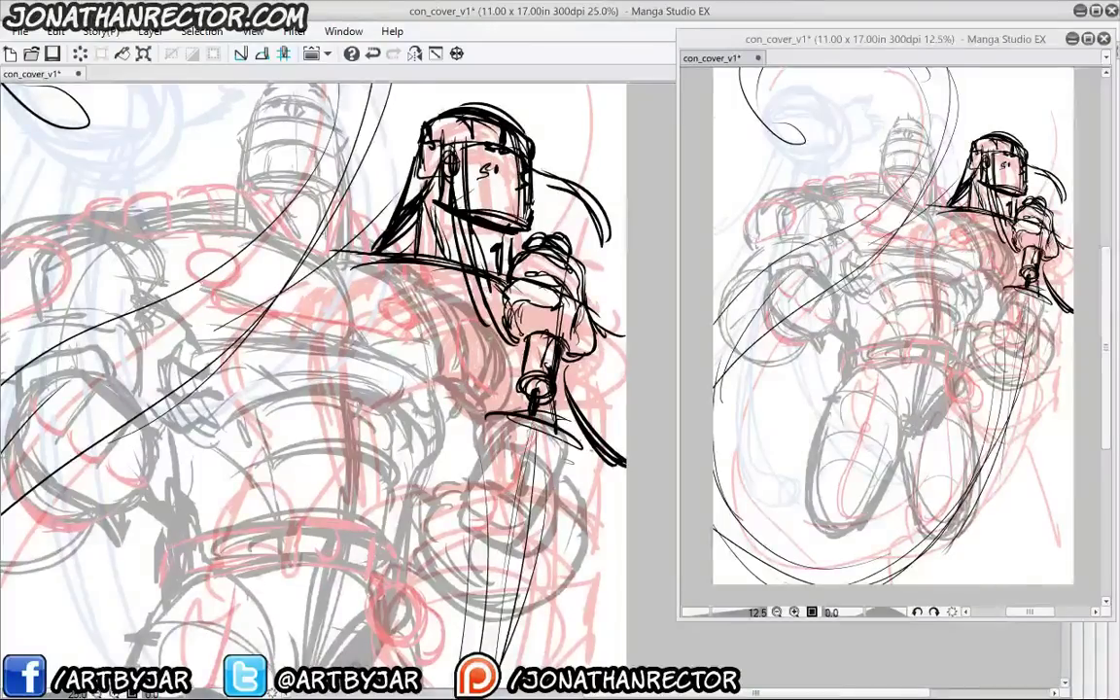
drag(464, 414, 595, 451)
mouse_move(468, 416)
mouse_down()
mouse_move(594, 447)
mouse_move(574, 446)
mouse_up()
Add a second long curved line above the one under the whip handle, extending it across the main figure's torso
drag(302, 402, 373, 430)
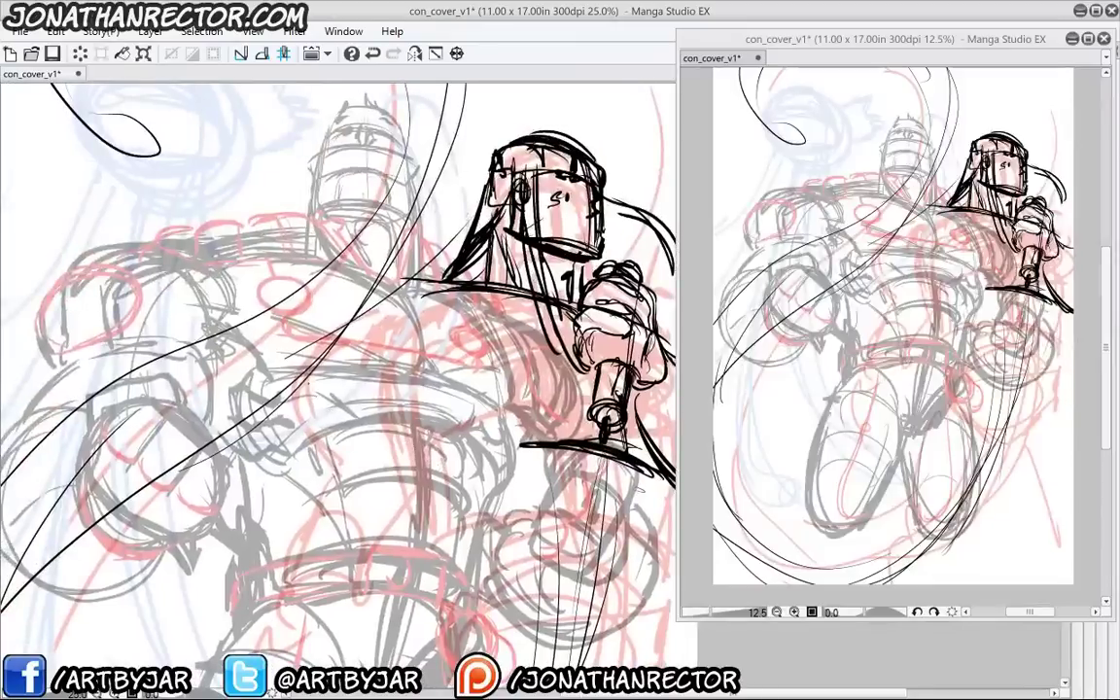
drag(530, 232, 591, 247)
drag(359, 397, 341, 362)
drag(466, 408, 363, 424)
mouse_move(535, 452)
mouse_down()
mouse_move(371, 396)
mouse_move(525, 444)
mouse_up()
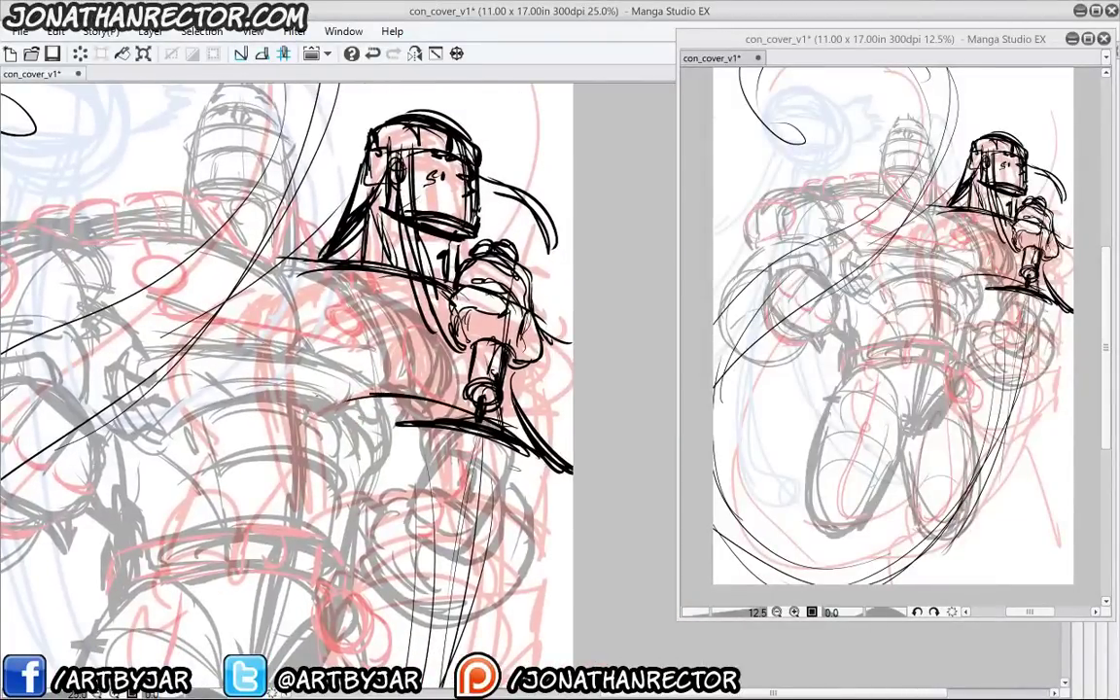
drag(346, 399, 293, 398)
mouse_move(447, 307)
mouse_down()
mouse_move(474, 366)
mouse_move(497, 383)
mouse_up()
drag(258, 349, 299, 319)
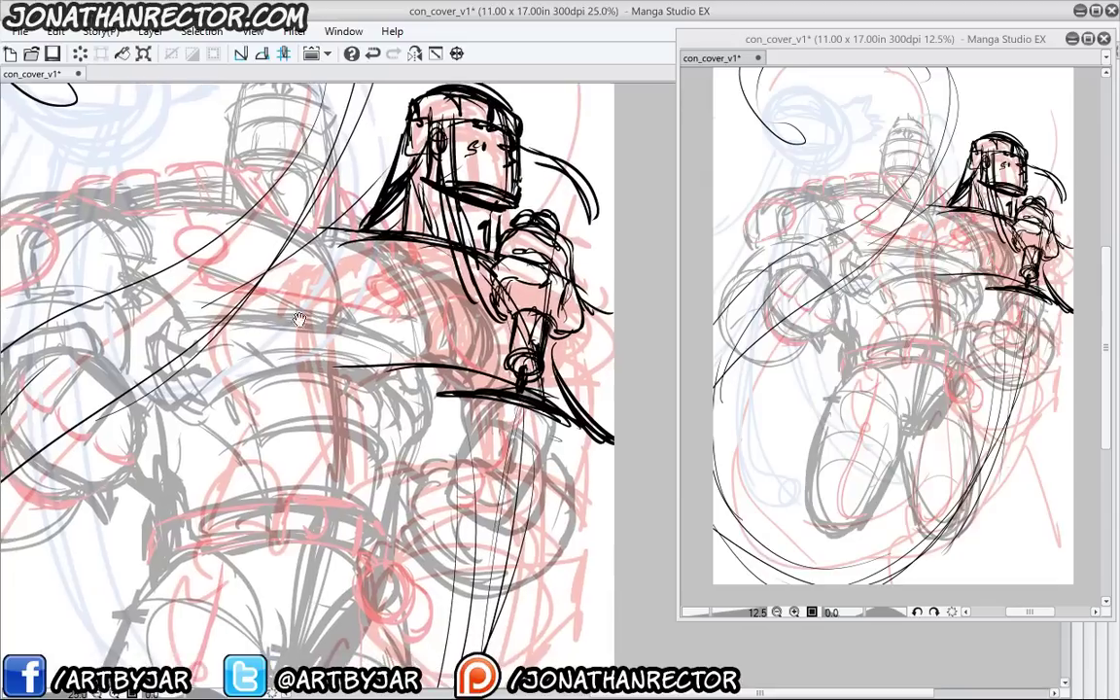
Sketch a curved vertical line down the left side of the helmeted figure's chest
drag(308, 272, 325, 352)
drag(307, 241, 326, 351)
mouse_move(308, 242)
mouse_down()
mouse_move(324, 343)
mouse_move(304, 291)
mouse_up()
drag(300, 280, 273, 225)
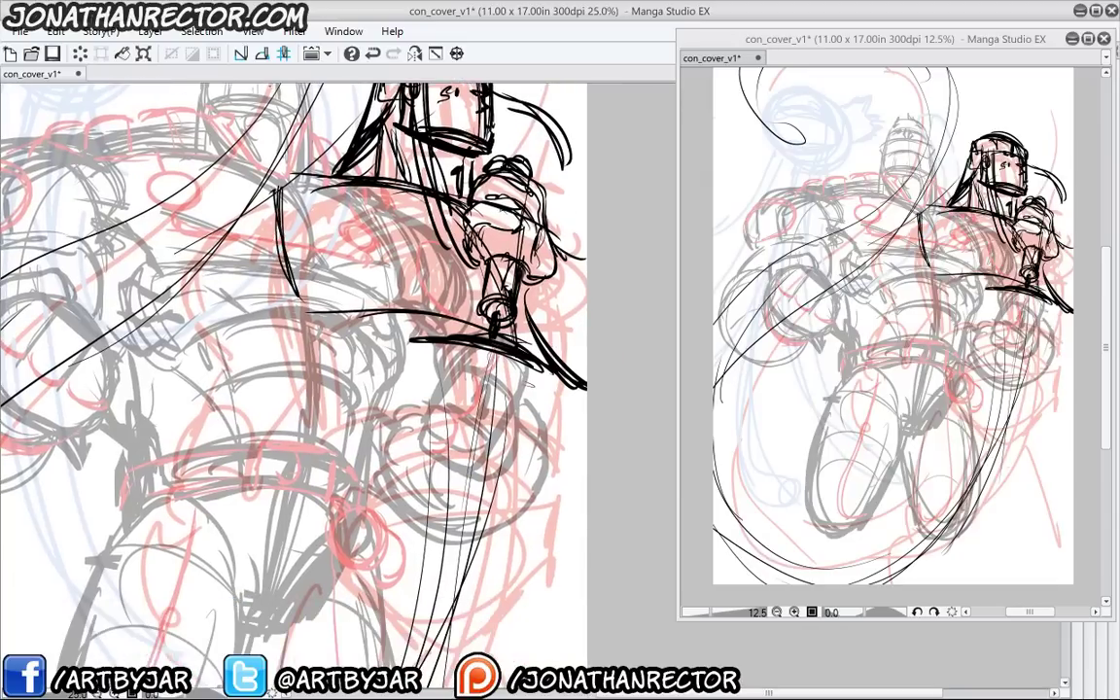
Sketch the right edge of the figure's abdomen with bold strokes running down from beneath the hilt
drag(492, 374, 479, 406)
mouse_move(437, 361)
mouse_down()
mouse_move(490, 372)
mouse_move(500, 411)
mouse_move(513, 418)
mouse_up()
mouse_move(502, 354)
mouse_down()
mouse_move(513, 377)
mouse_move(483, 436)
mouse_move(484, 550)
mouse_up()
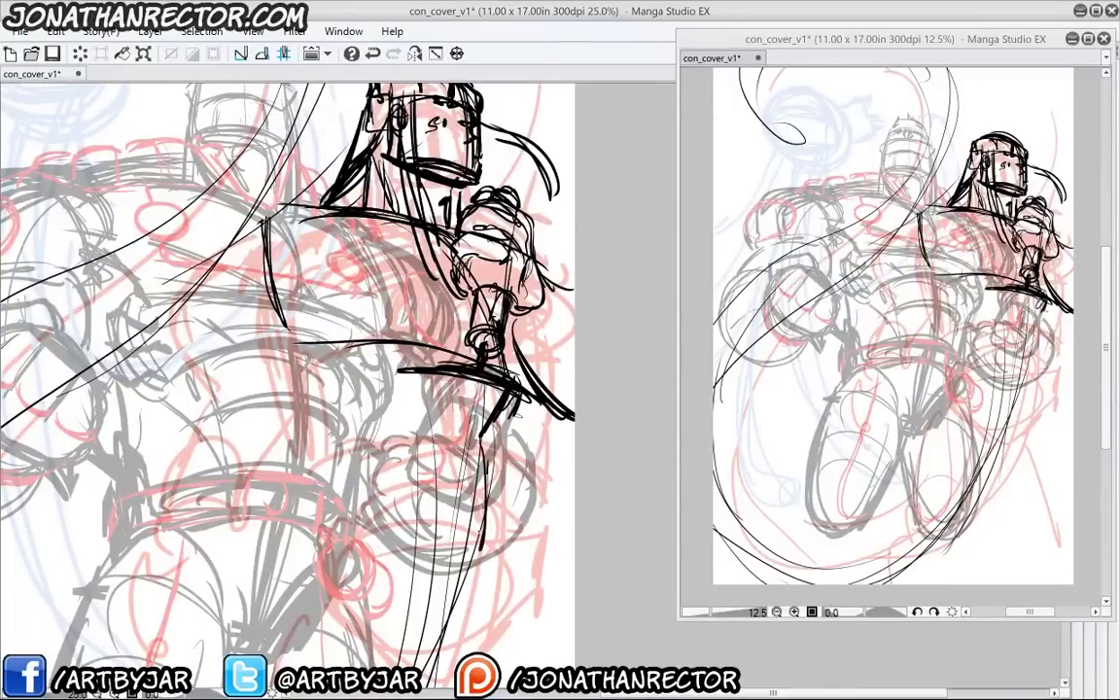
drag(485, 486, 461, 590)
drag(548, 421, 522, 474)
Sketch curved bands across the abdomen below the hilt, replacing the first attempt
drag(433, 435, 525, 465)
key(ctrl+z)
mouse_move(422, 413)
mouse_down()
mouse_move(531, 467)
mouse_move(475, 419)
mouse_move(513, 446)
mouse_up()
drag(379, 414, 490, 420)
mouse_move(363, 363)
mouse_down()
mouse_move(366, 386)
mouse_move(388, 303)
mouse_up()
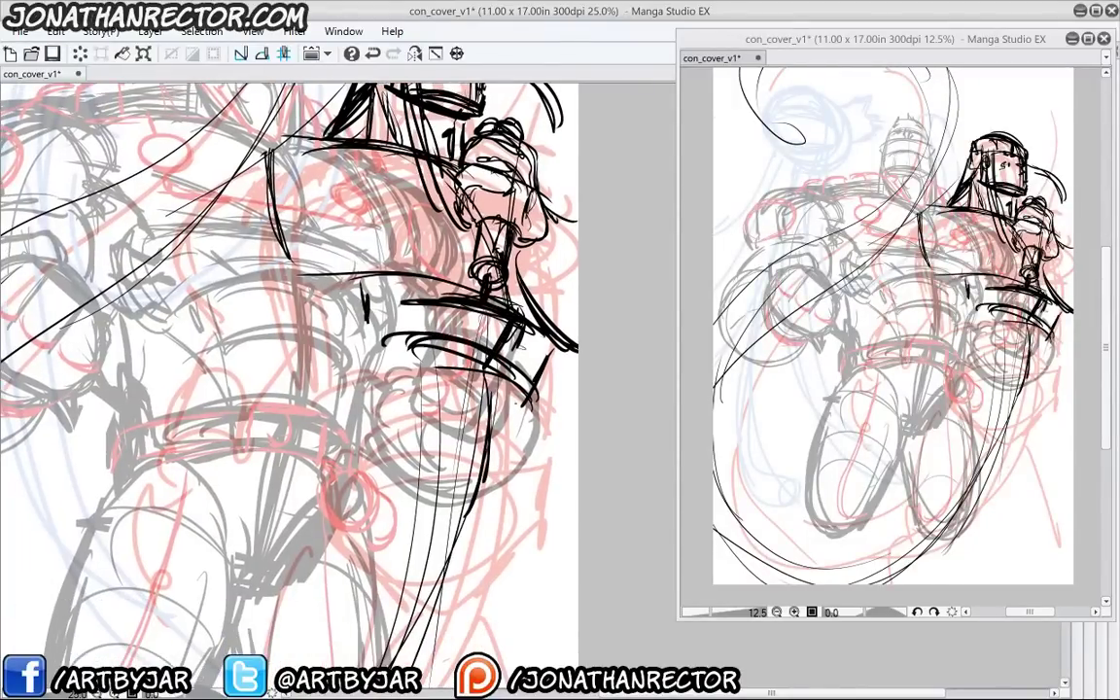
Sketch the lower torso tapering to a point, with heavy strokes along both sides and a flat oval at the tip
drag(516, 404, 510, 482)
drag(514, 413, 493, 554)
drag(496, 525, 474, 575)
drag(380, 450, 450, 550)
drag(363, 419, 449, 544)
drag(381, 455, 475, 574)
drag(497, 523, 475, 575)
drag(380, 487, 448, 545)
drag(412, 516, 398, 562)
drag(399, 562, 454, 566)
Build up the tapered torso's left edge with long diagonal strokes starting below the chest
drag(313, 345, 355, 496)
drag(292, 259, 331, 389)
drag(290, 282, 342, 437)
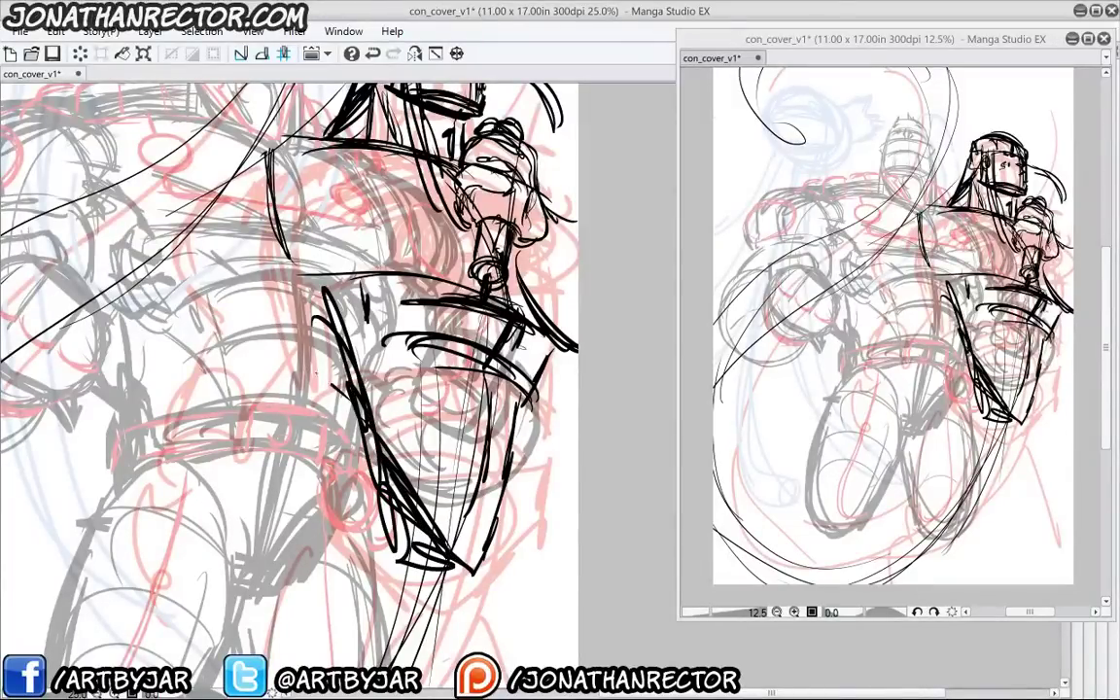
Sketch a bold curve sweeping down from the left of the torso to the waist and thicken it
drag(282, 336, 321, 381)
drag(212, 309, 296, 365)
drag(198, 278, 288, 365)
drag(224, 316, 326, 400)
drag(202, 271, 285, 453)
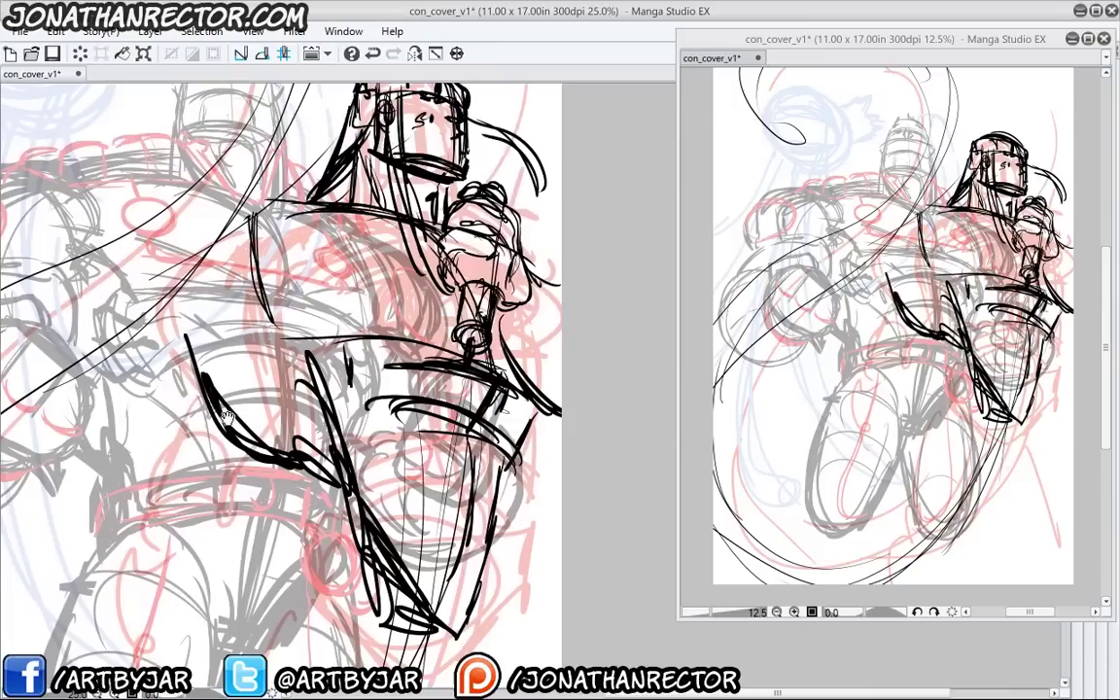
drag(216, 406, 275, 457)
drag(191, 378, 234, 432)
Add angular strokes beside both hips and a short diagonal line at the right shoulder
mouse_move(298, 469)
mouse_down()
mouse_move(358, 585)
mouse_move(311, 534)
mouse_up()
drag(464, 427, 457, 542)
mouse_move(491, 416)
mouse_down()
mouse_move(449, 544)
mouse_move(477, 457)
mouse_up()
drag(469, 462, 455, 524)
drag(526, 259, 562, 293)
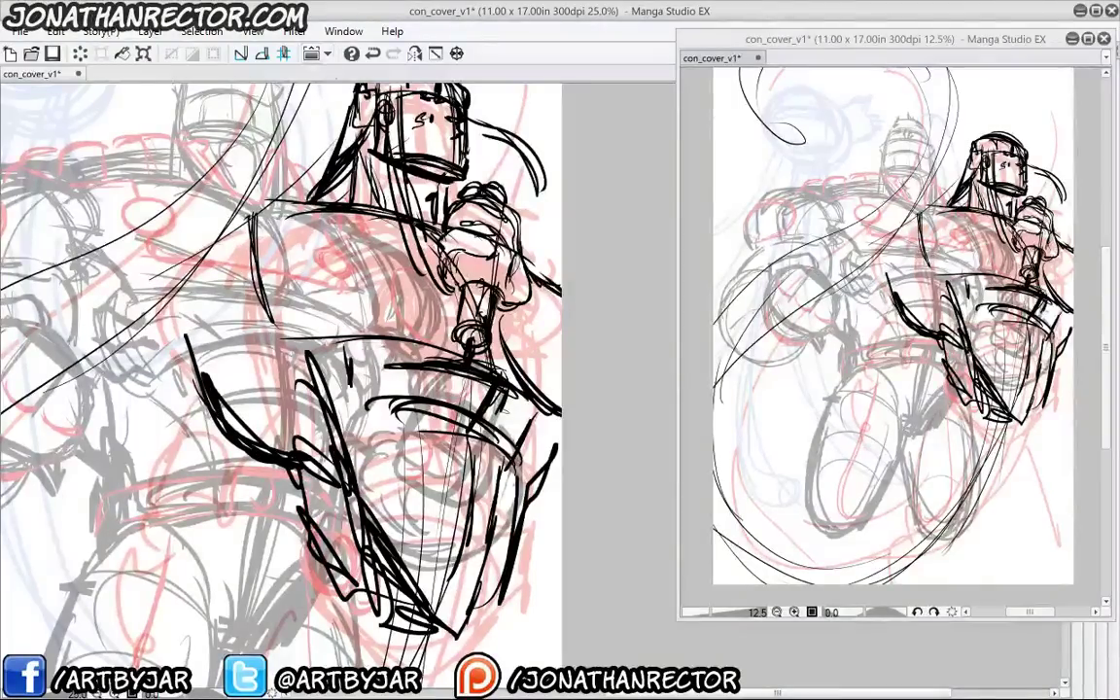
Reinforce the shoulder line at the neck and add heavy diagonal strokes across the lower left of the chest
drag(251, 214, 321, 208)
drag(242, 292, 269, 361)
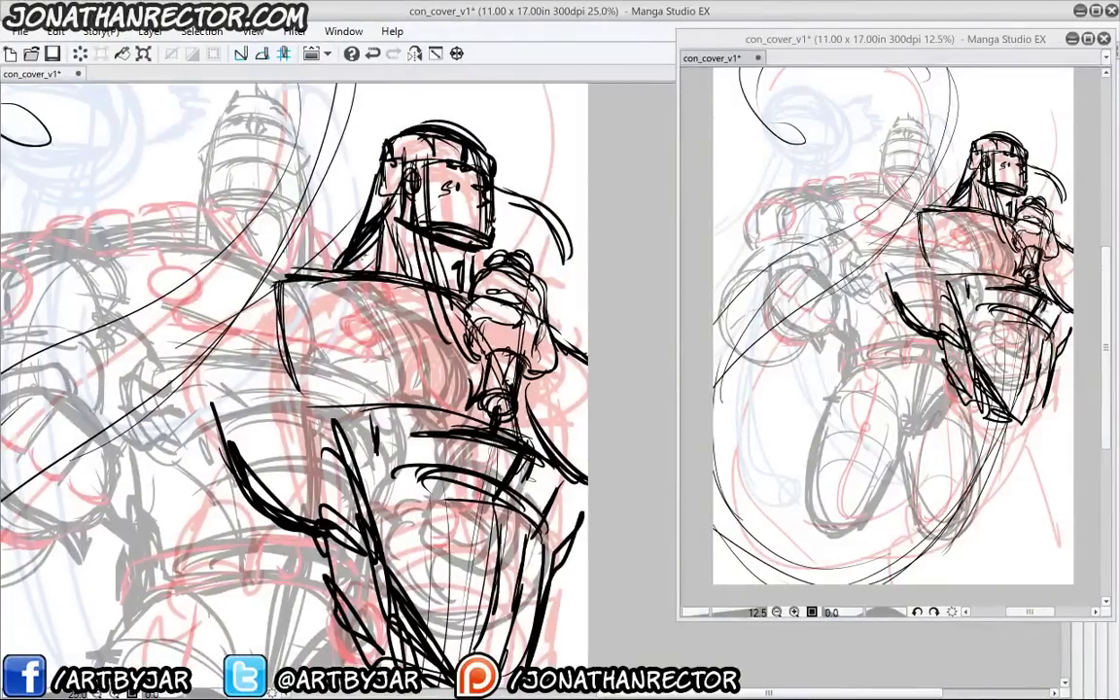
drag(340, 403, 311, 240)
mouse_move(260, 183)
mouse_down()
mouse_move(350, 234)
mouse_move(321, 220)
mouse_up()
drag(236, 187, 292, 210)
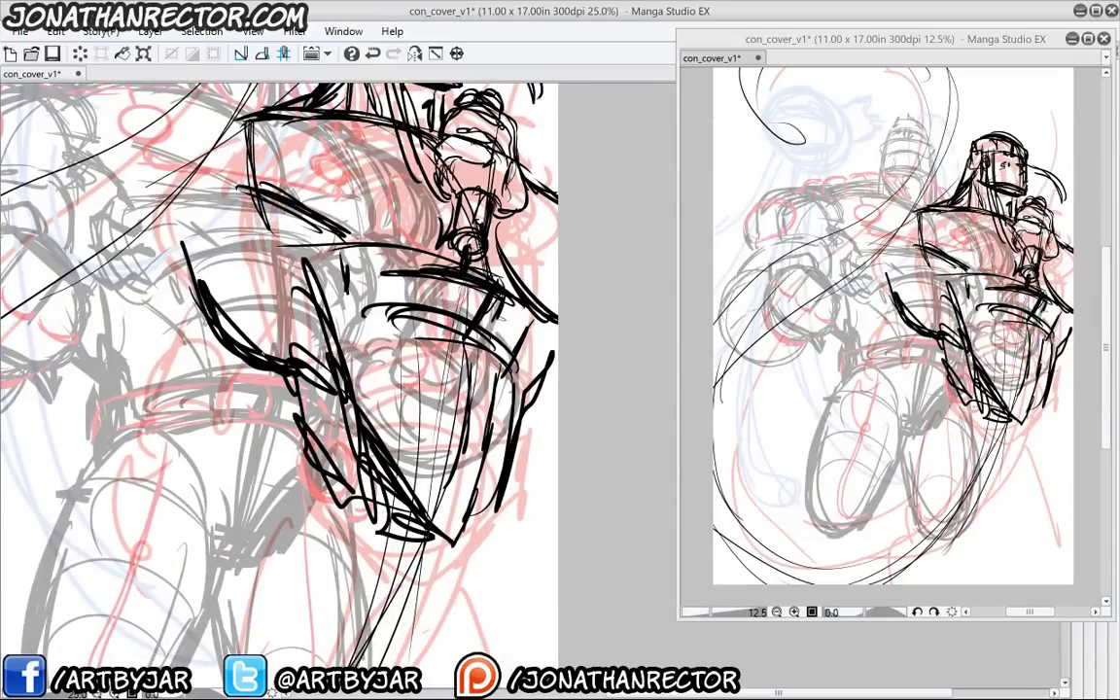
Sketch long sweeping outlines down the right side of the figure's lower body and along the inner leg
drag(155, 265, 221, 377)
scroll(292, 447, down, 2)
scroll(194, 255, up, 2)
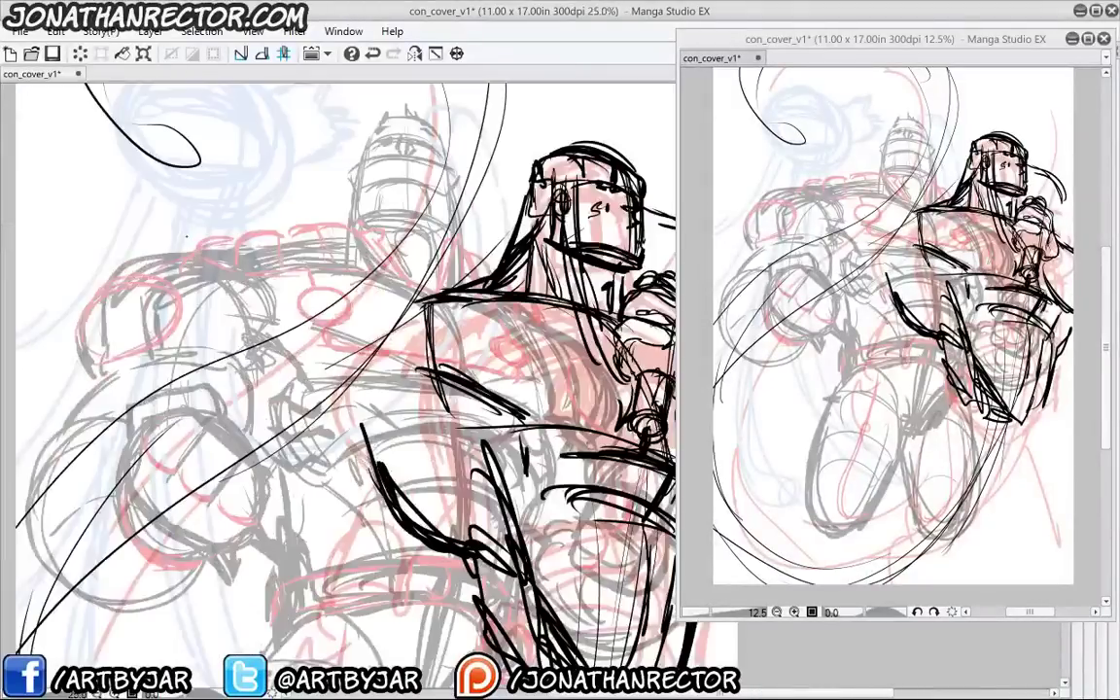
mouse_move(440, 540)
mouse_down()
mouse_move(250, 347)
mouse_move(248, 285)
mouse_up()
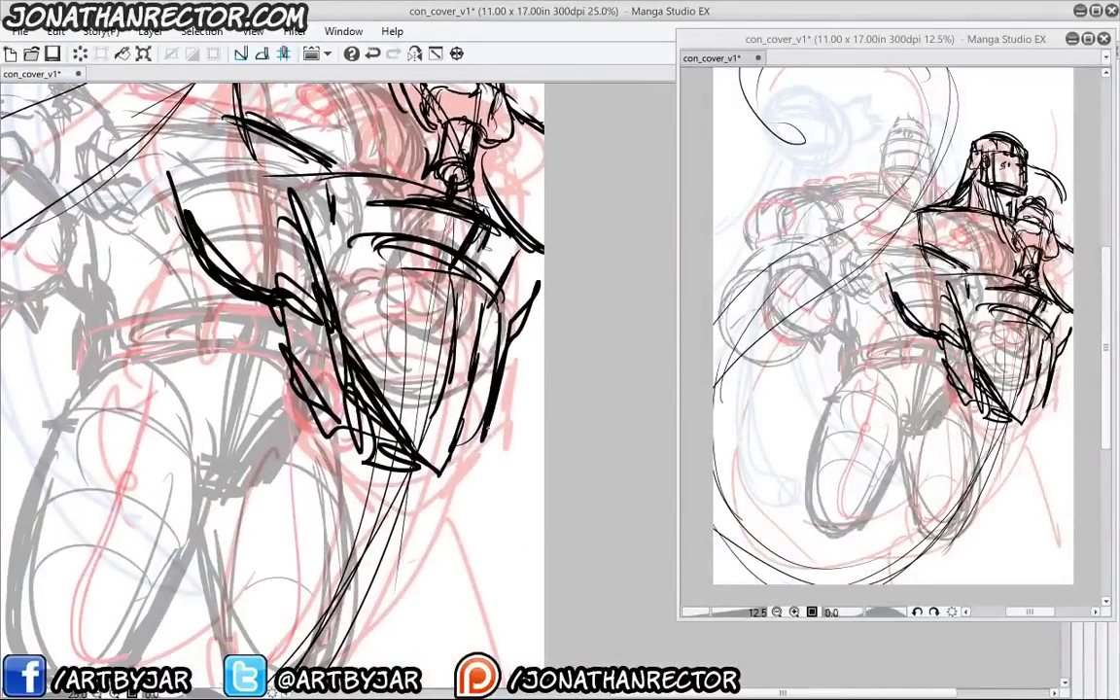
drag(502, 385, 492, 579)
drag(505, 504, 525, 396)
drag(530, 458, 468, 565)
drag(502, 532, 437, 598)
drag(466, 364, 379, 550)
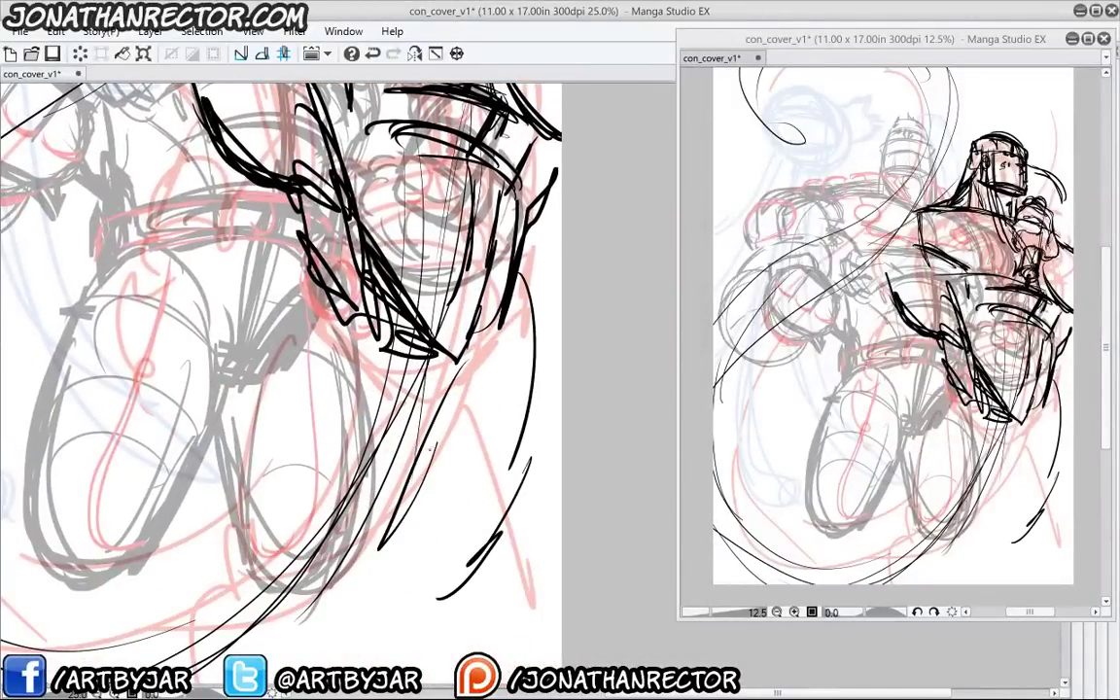
drag(438, 436, 343, 583)
Sketch the long left contour below the hip, round off its lower end and add a stroke along the bottom
drag(301, 274, 278, 510)
drag(303, 298, 280, 498)
drag(302, 326, 270, 572)
mouse_move(305, 264)
mouse_down()
mouse_move(277, 577)
mouse_move(352, 568)
mouse_up()
drag(332, 586, 301, 614)
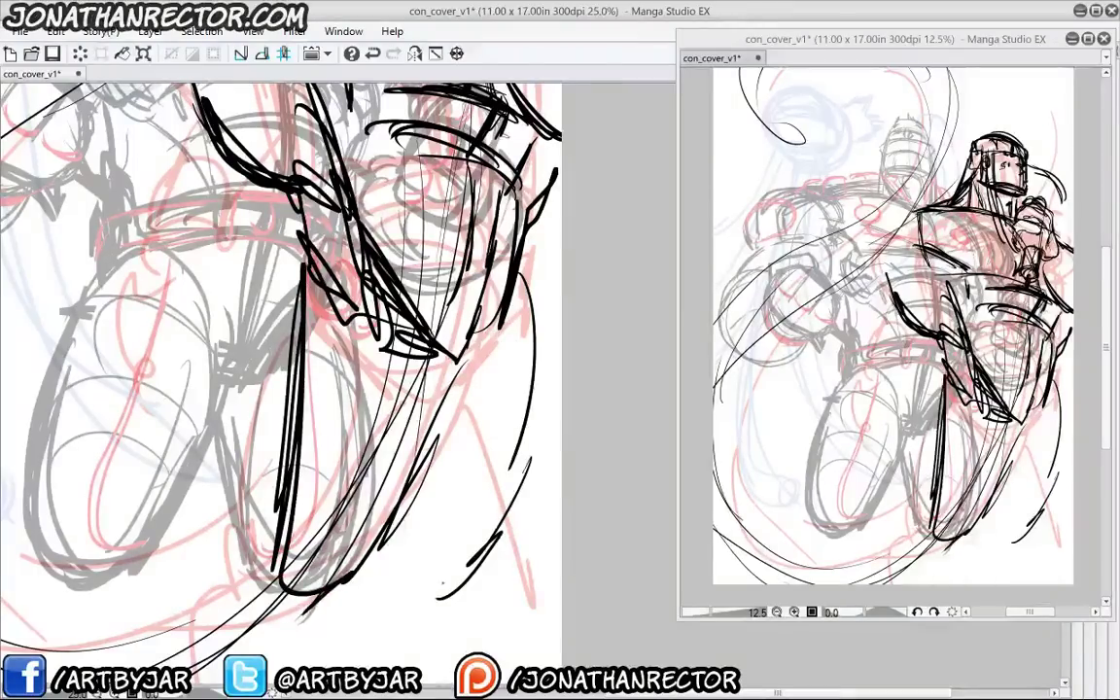
drag(443, 580, 364, 601)
mouse_move(263, 484)
mouse_down()
mouse_move(245, 613)
mouse_move(278, 677)
mouse_up()
drag(490, 272, 463, 369)
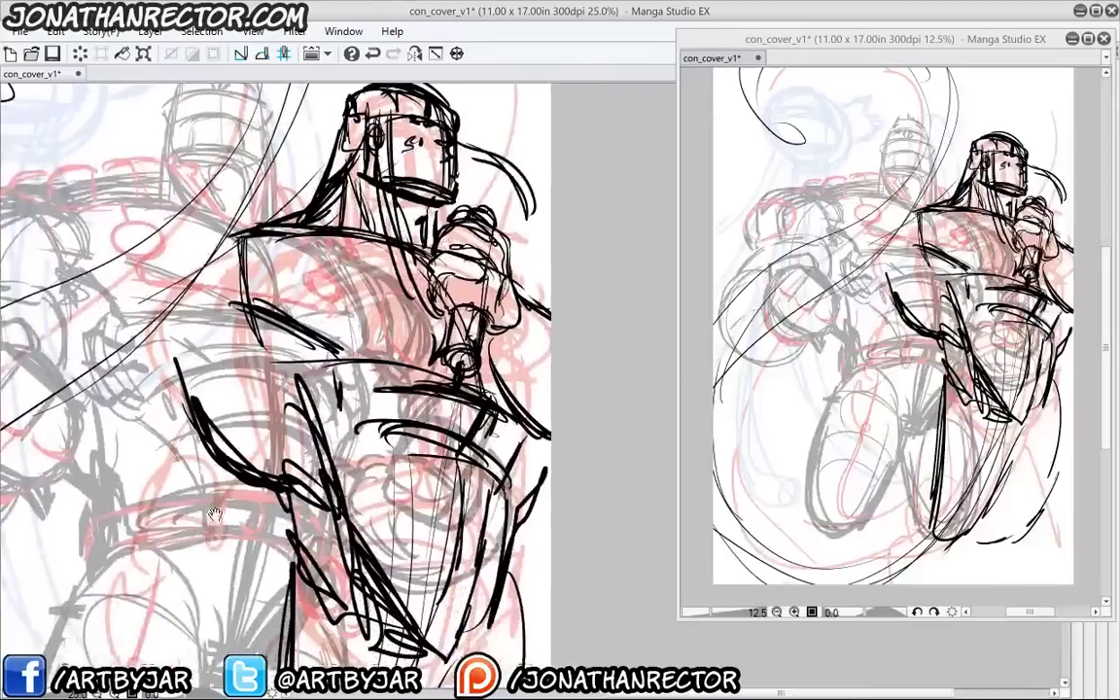
Hide the jesop folder and add a new layer above Layer 5 in the gildas folder
key(Tab)
drag(733, 38, 551, 69)
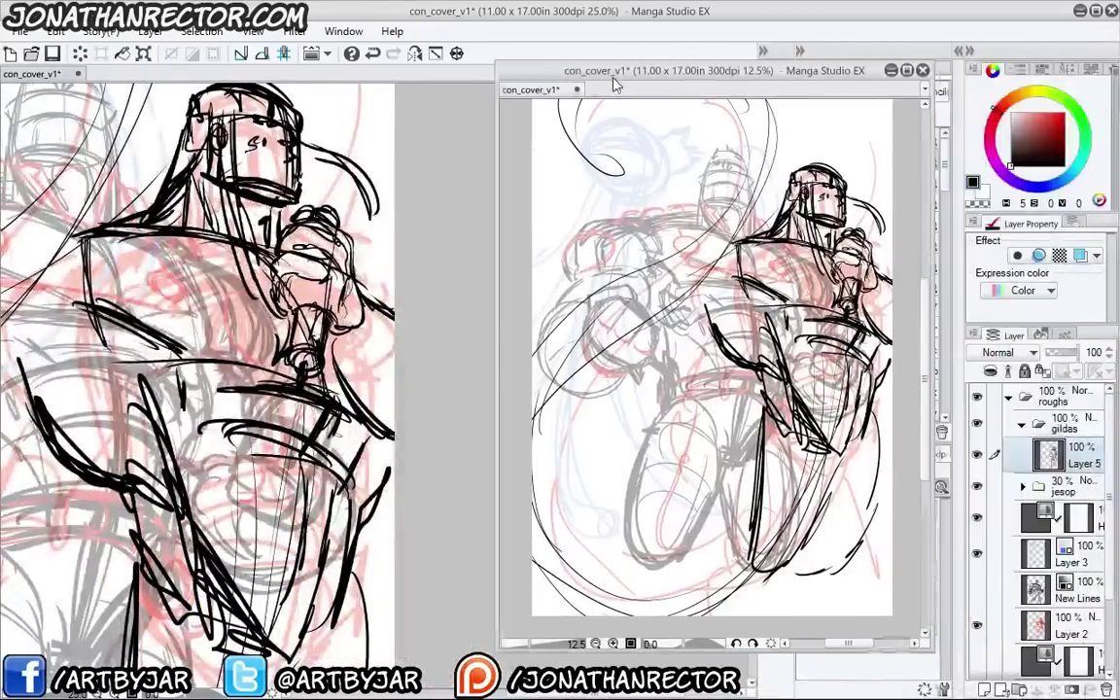
click(977, 486)
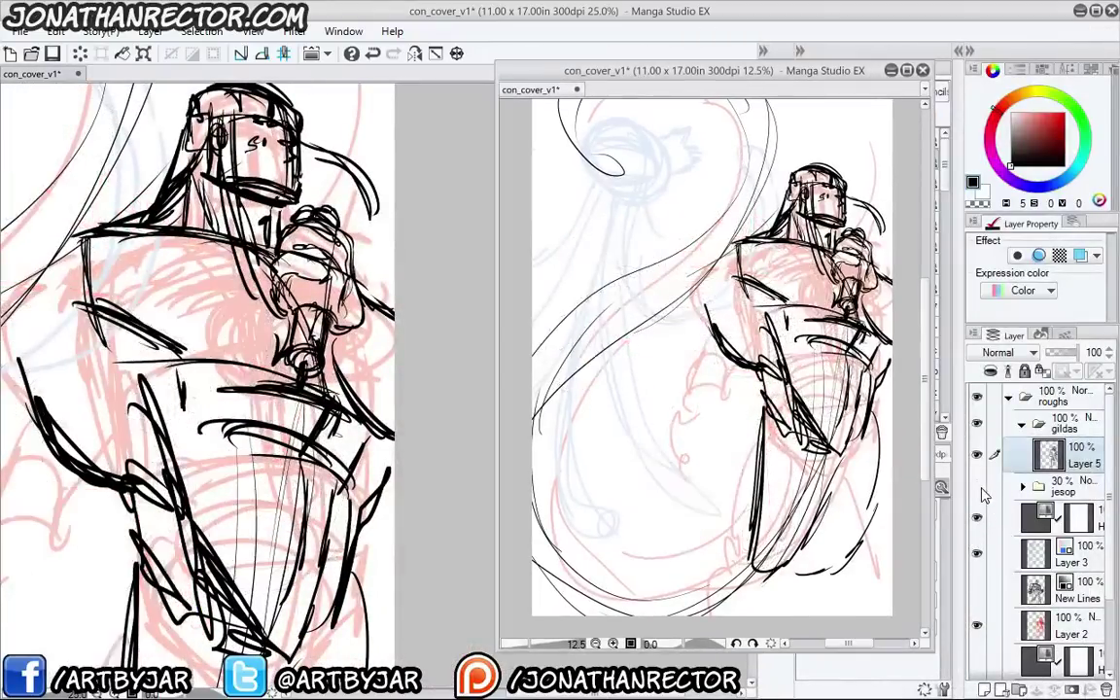
key(ctrl+shift+n)
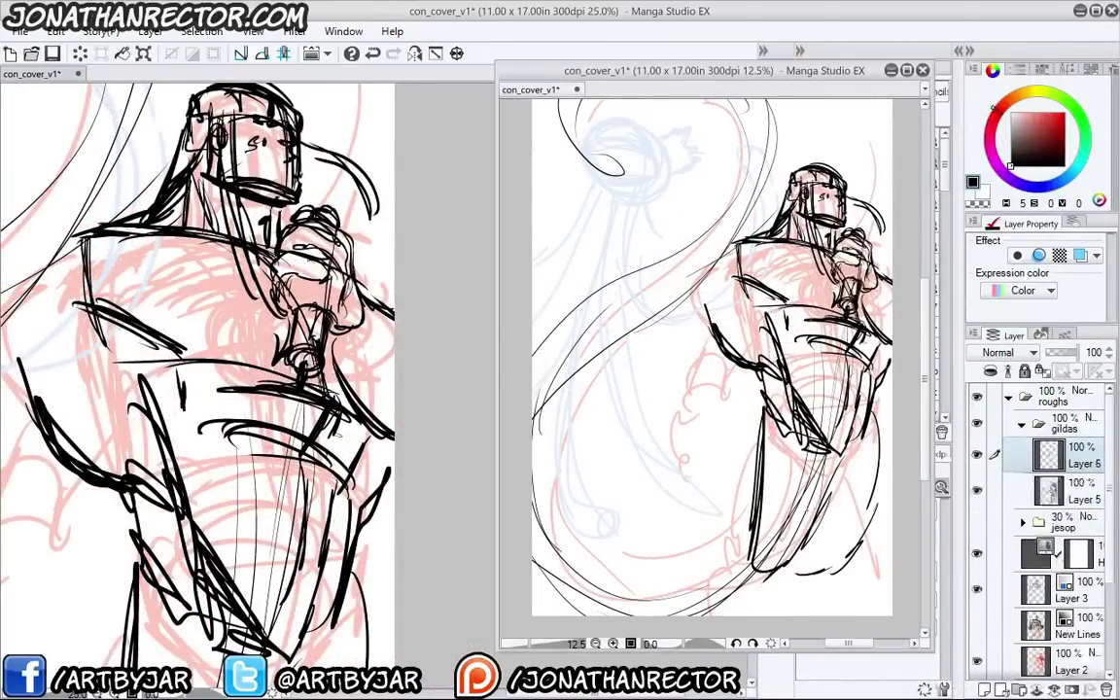
key(Tab)
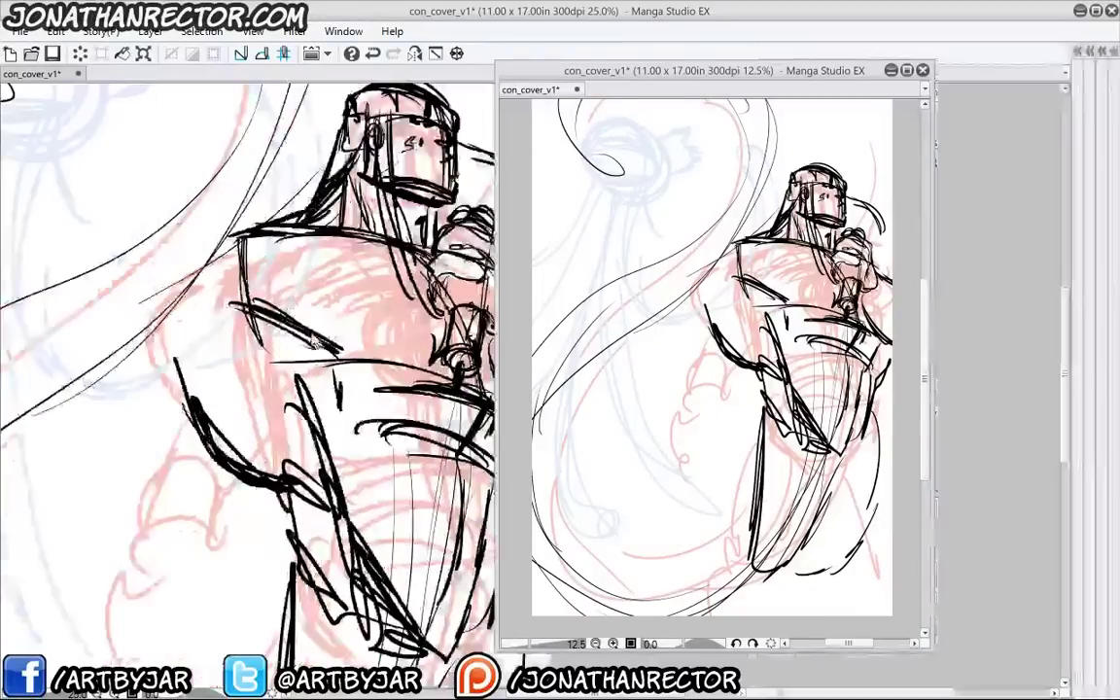
Sketch a red visor line on the helmet and a red strap with a clasp across the upper chest
drag(627, 66, 794, 76)
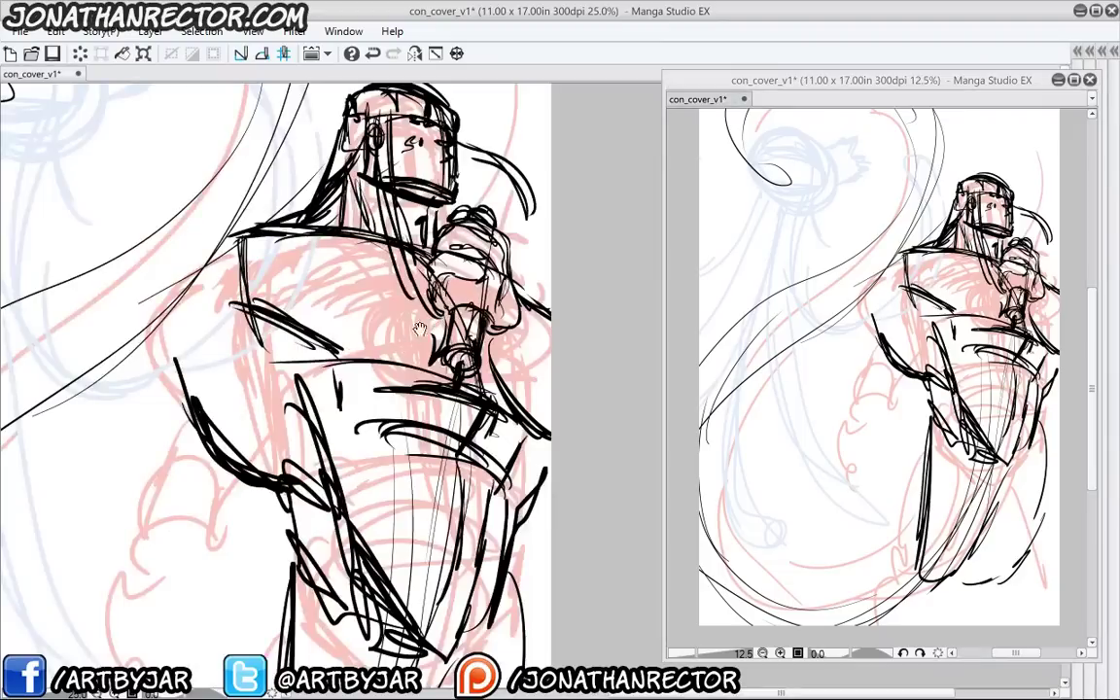
drag(419, 330, 491, 416)
drag(457, 205, 498, 209)
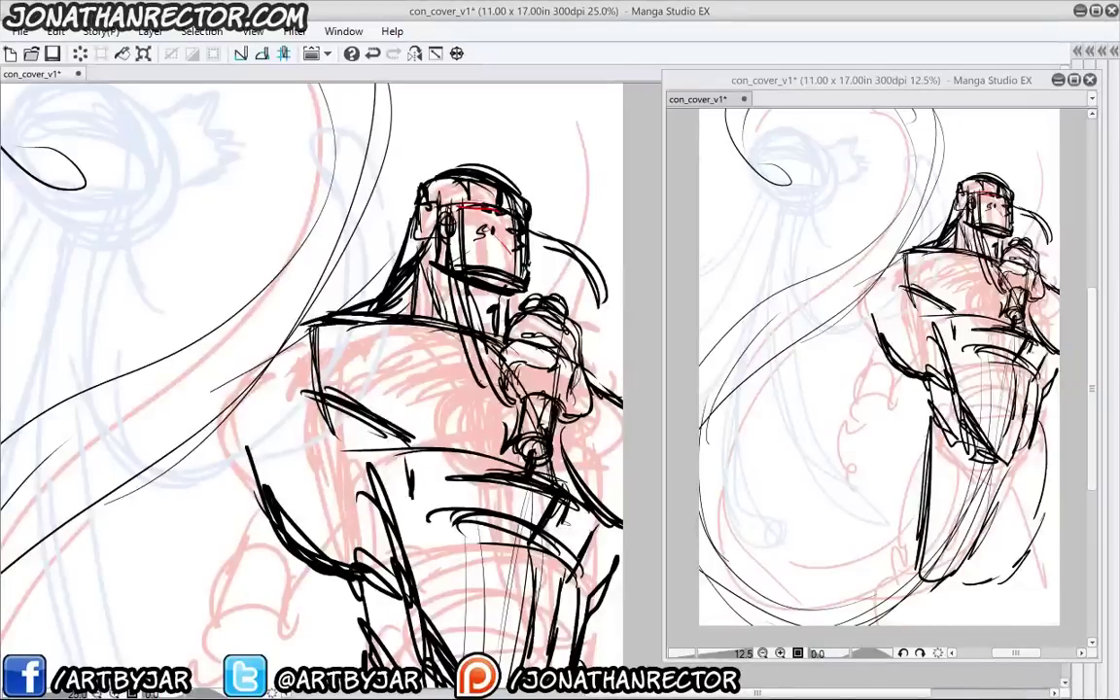
drag(443, 366, 497, 380)
mouse_move(474, 338)
mouse_down()
mouse_move(505, 346)
mouse_move(494, 371)
mouse_move(468, 366)
mouse_up()
mouse_move(468, 368)
mouse_down()
mouse_move(440, 364)
mouse_move(469, 339)
mouse_move(427, 342)
mouse_up()
mouse_move(428, 342)
mouse_down()
mouse_move(464, 368)
mouse_move(466, 346)
mouse_up()
drag(475, 345, 489, 360)
drag(365, 316, 425, 350)
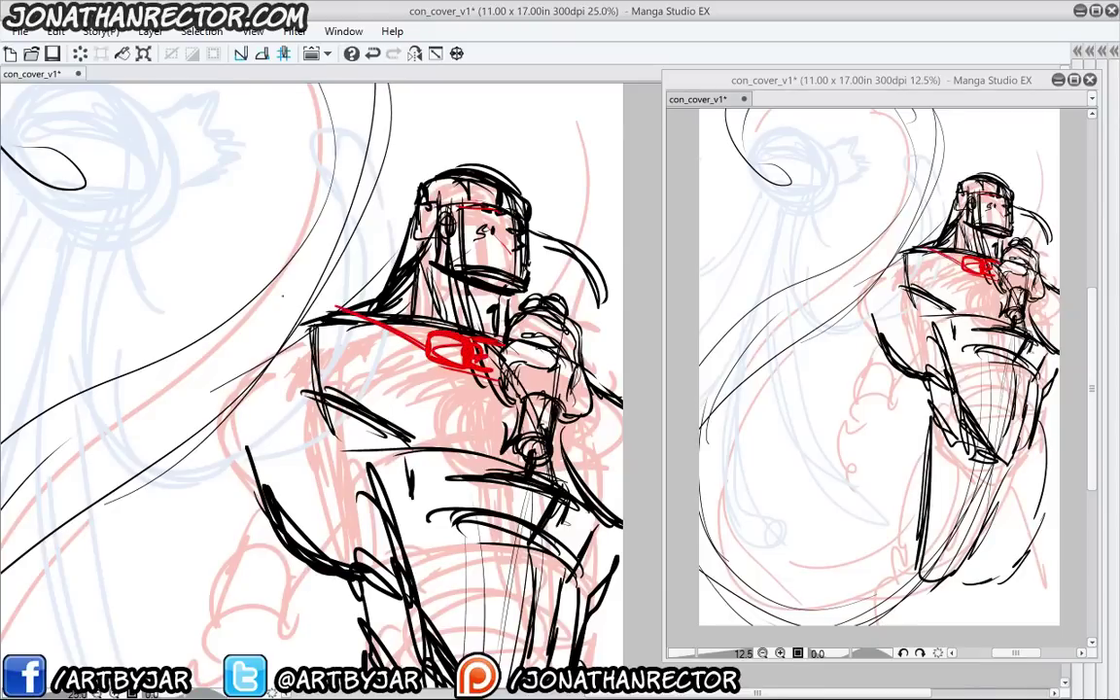
Sketch red pointed strokes at the left shoulder and a tall red curve rising and arching above the helmet
mouse_move(313, 302)
mouse_down()
mouse_move(338, 310)
mouse_move(380, 512)
mouse_up()
drag(525, 512, 383, 479)
drag(306, 508, 82, 534)
mouse_move(228, 474)
mouse_down()
mouse_move(182, 492)
mouse_move(243, 441)
mouse_up()
drag(314, 368, 337, 316)
mouse_move(335, 342)
mouse_down()
mouse_move(335, 203)
mouse_move(478, 239)
mouse_up()
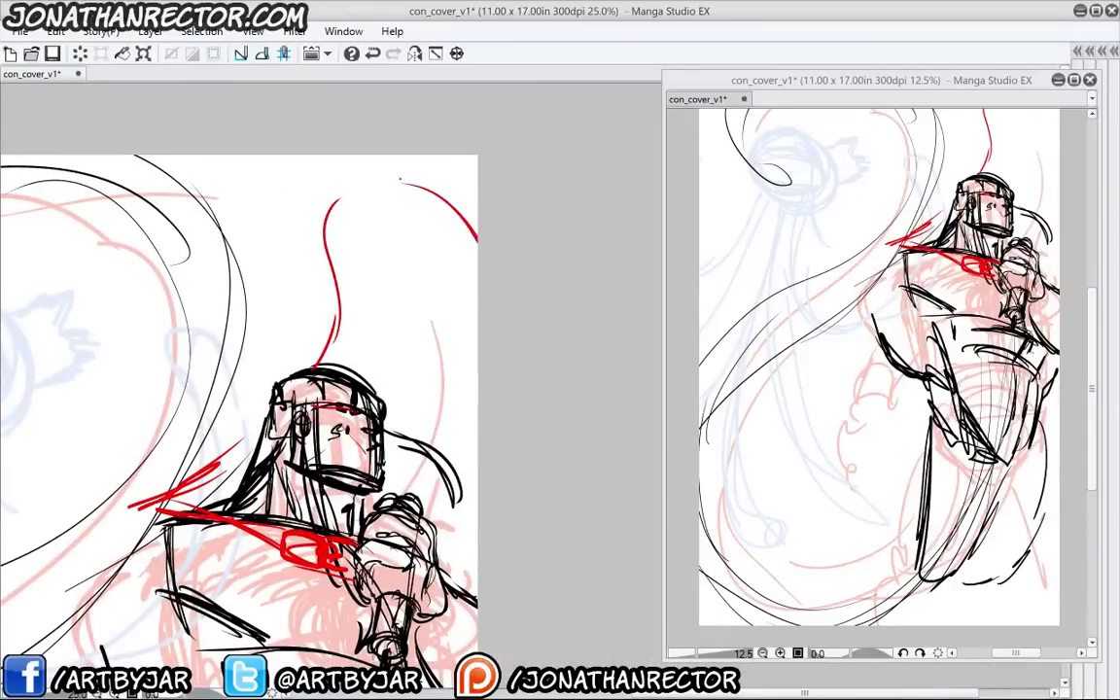
Sketch the red shape rising behind the helmet and add small scallops along its inner edges
drag(146, 457, 226, 303)
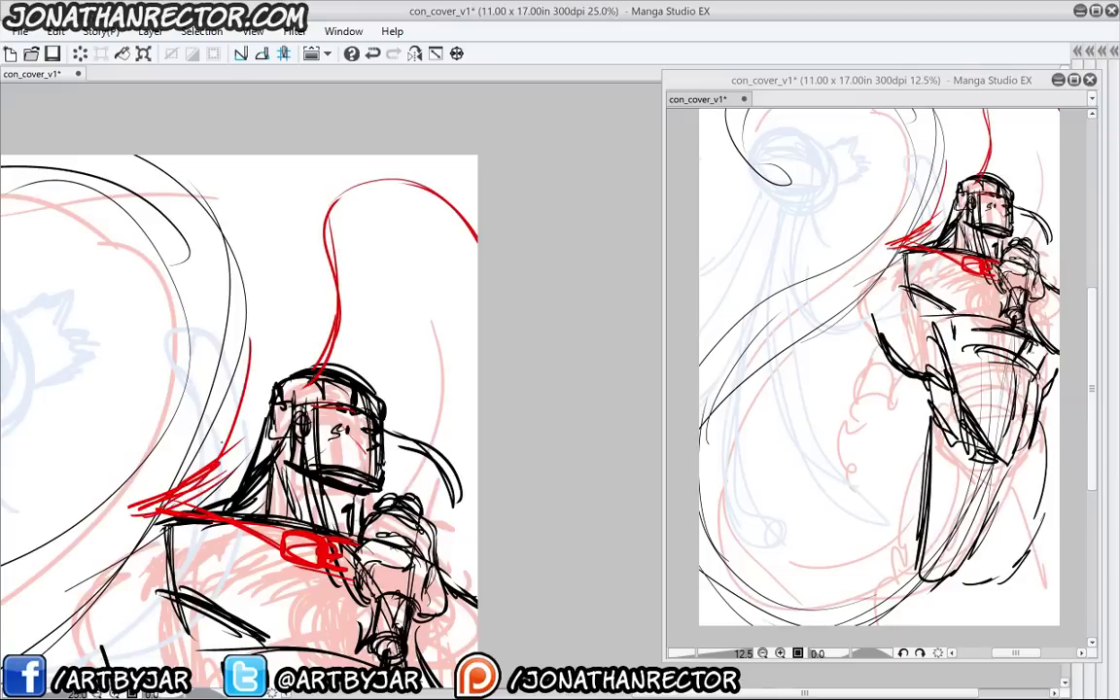
mouse_move(170, 443)
mouse_down()
mouse_move(206, 294)
mouse_move(296, 273)
mouse_move(331, 298)
mouse_up()
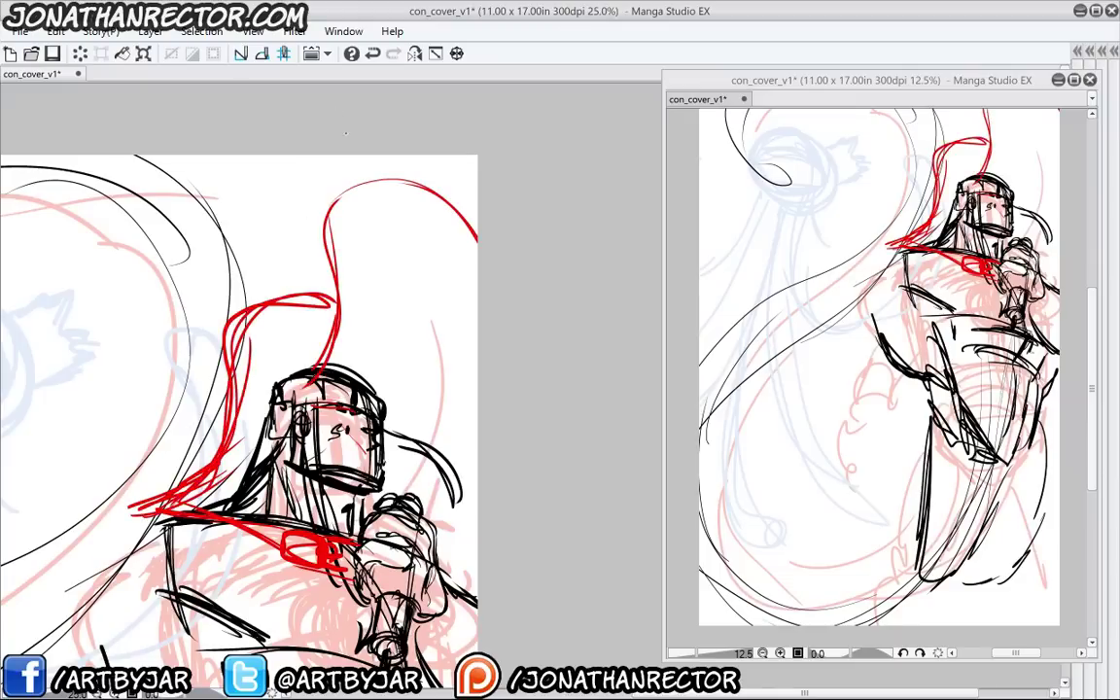
drag(246, 350, 247, 374)
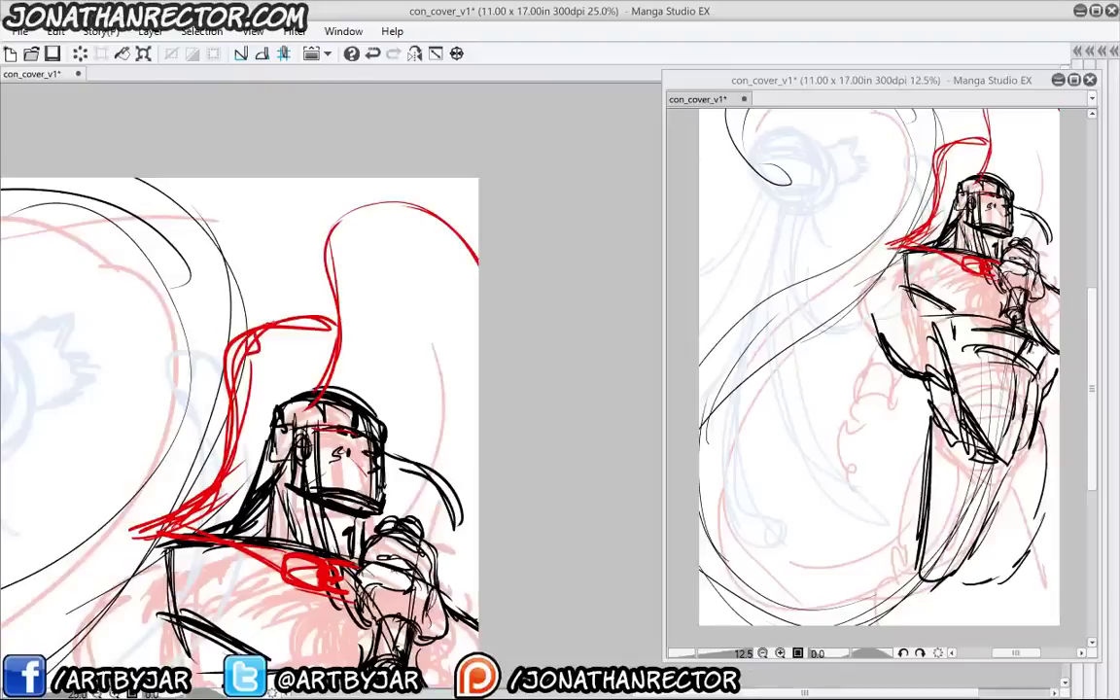
drag(281, 330, 299, 326)
mouse_move(304, 325)
mouse_down()
mouse_move(330, 328)
mouse_move(341, 314)
mouse_move(335, 282)
mouse_move(363, 208)
mouse_move(380, 200)
mouse_move(413, 224)
mouse_up()
Sketch red contour lines down the right of the helmet and short diagonal strokes by the far shoulder
drag(440, 361, 381, 507)
drag(423, 269, 411, 432)
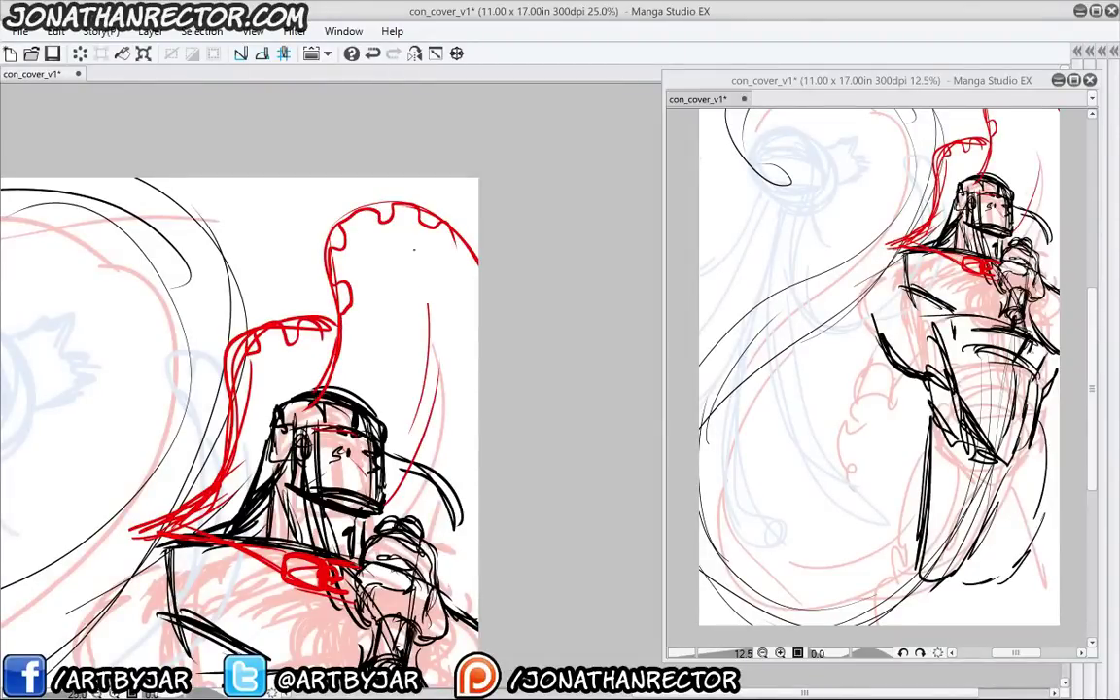
drag(363, 467, 385, 303)
drag(462, 431, 499, 392)
drag(471, 434, 500, 413)
drag(362, 367, 344, 303)
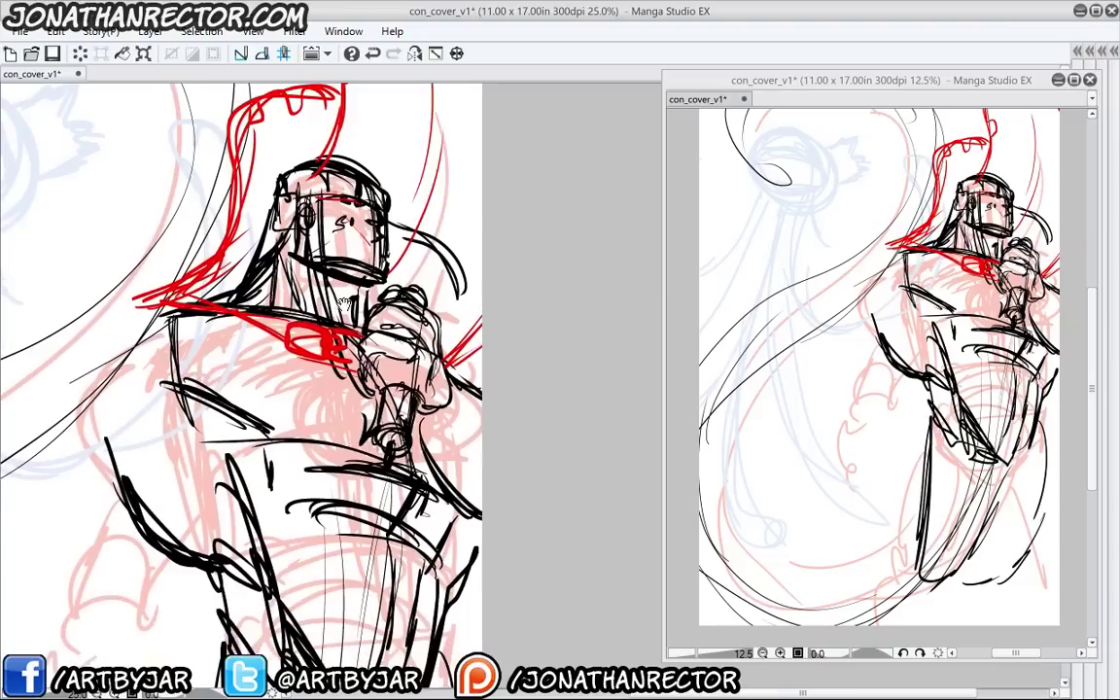
Sketch the red curved shapes beside the raised hand and a small red rectangle on the left of the chest
mouse_move(436, 312)
mouse_down()
mouse_move(420, 377)
mouse_move(462, 370)
mouse_move(441, 405)
mouse_move(420, 402)
mouse_up()
drag(424, 384, 471, 503)
mouse_move(468, 377)
mouse_down()
mouse_move(482, 403)
mouse_move(456, 494)
mouse_up()
mouse_move(228, 348)
mouse_down()
mouse_move(293, 207)
mouse_move(281, 234)
mouse_move(310, 261)
mouse_move(274, 242)
mouse_up()
drag(262, 342, 297, 429)
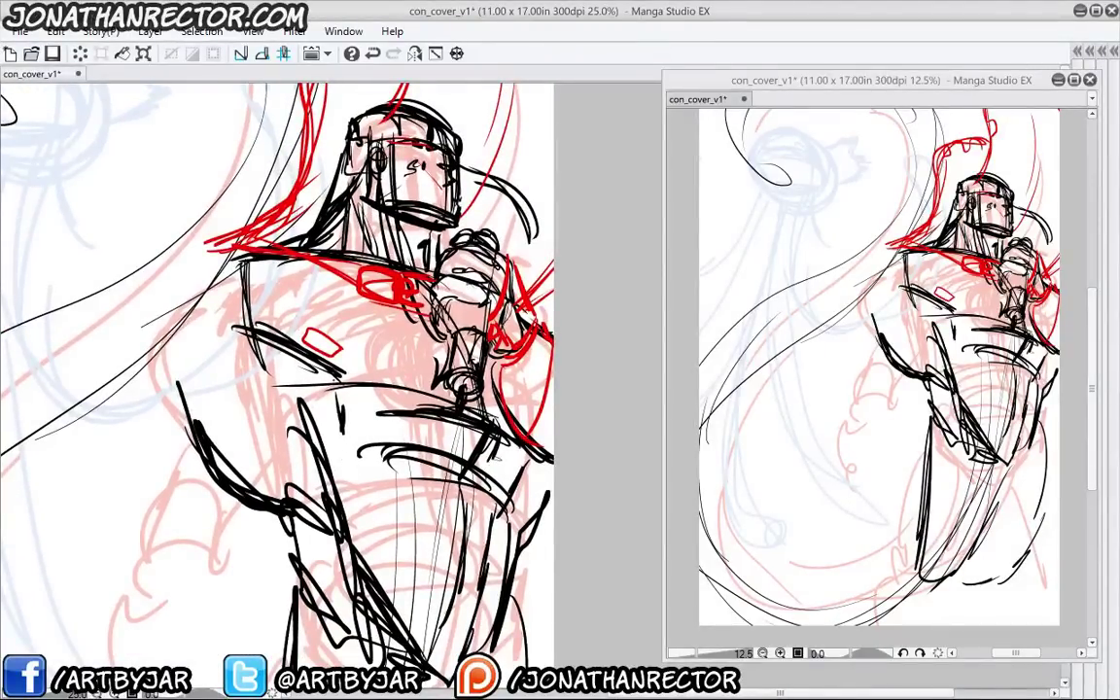
Sketch a large red square buckle at the waist with an inner curve and side details
drag(371, 418, 365, 379)
mouse_move(472, 392)
mouse_down()
mouse_move(453, 458)
mouse_move(405, 457)
mouse_move(440, 466)
mouse_up()
drag(476, 394, 471, 480)
drag(407, 455, 469, 484)
mouse_move(410, 371)
mouse_down()
mouse_move(472, 392)
mouse_move(457, 379)
mouse_move(470, 481)
mouse_up()
mouse_move(396, 449)
mouse_down()
mouse_move(445, 474)
mouse_move(412, 468)
mouse_up()
drag(386, 367, 375, 447)
drag(385, 367, 432, 375)
drag(475, 409, 465, 472)
mouse_move(373, 450)
mouse_down()
mouse_move(450, 479)
mouse_move(353, 461)
mouse_up()
Sketch the red belt band and pouch shapes on either side of the buckle
drag(380, 372, 355, 457)
drag(343, 422, 379, 400)
mouse_move(381, 352)
mouse_down()
mouse_move(349, 352)
mouse_move(336, 383)
mouse_move(299, 387)
mouse_move(294, 454)
mouse_up()
drag(361, 460, 294, 454)
mouse_move(295, 454)
mouse_down()
mouse_move(404, 468)
mouse_move(408, 447)
mouse_up()
mouse_move(523, 394)
mouse_down()
mouse_move(519, 434)
mouse_move(543, 416)
mouse_move(511, 488)
mouse_move(500, 465)
mouse_up()
Sketch long red garment flaps hanging from the belt down both sides of the legs
drag(433, 403, 441, 263)
drag(482, 326, 348, 580)
mouse_move(476, 357)
mouse_down()
mouse_move(338, 565)
mouse_move(261, 611)
mouse_up()
drag(303, 318, 238, 607)
drag(476, 364, 523, 658)
drag(537, 333, 564, 649)
drag(547, 445, 538, 646)
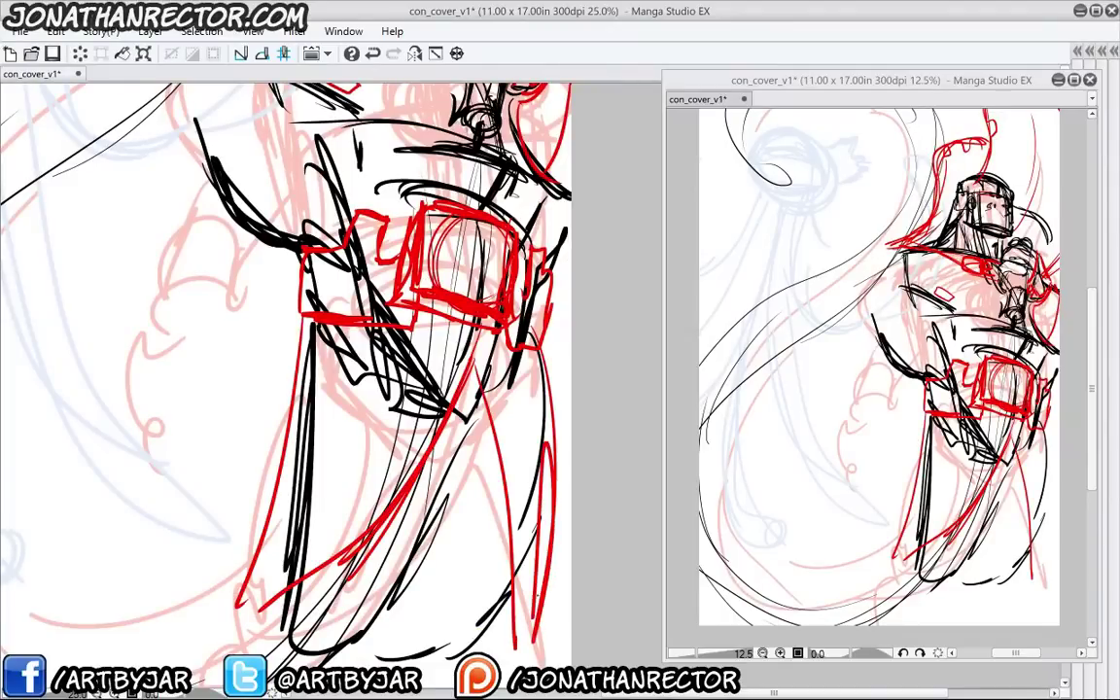
Hide the rough sketch on Layer 2 to check the new figure across the whole page
mouse_move(353, 303)
mouse_down()
mouse_move(248, 465)
mouse_move(222, 532)
mouse_up()
drag(156, 305, 209, 524)
drag(167, 369, 202, 162)
scroll(201, 161, down, 3)
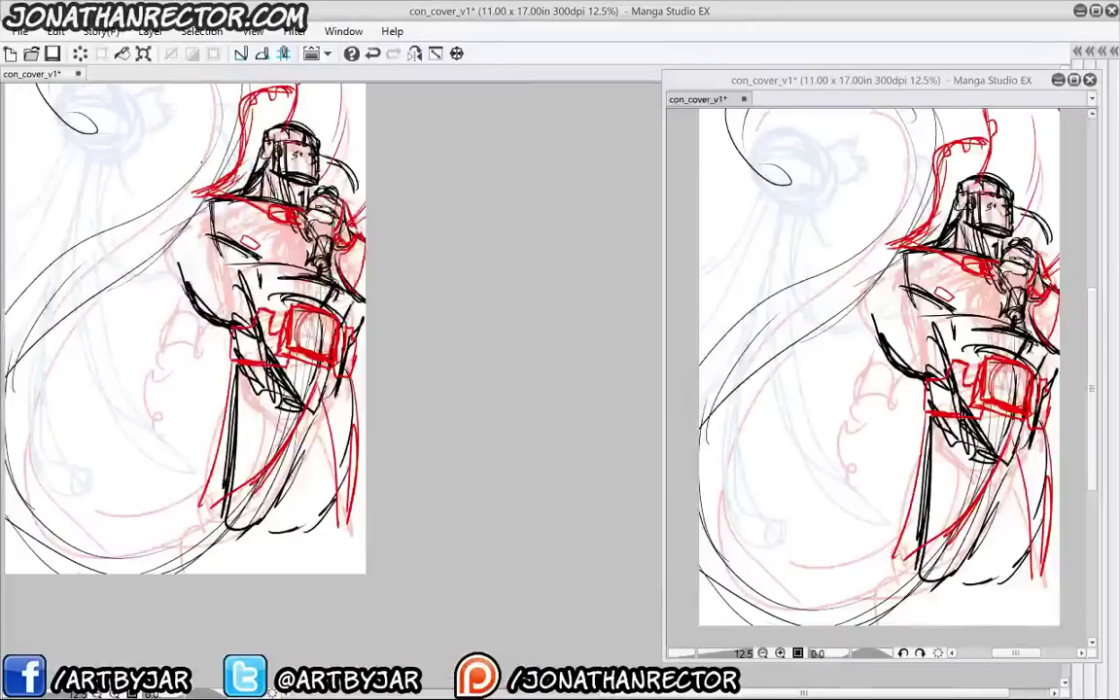
key(Tab)
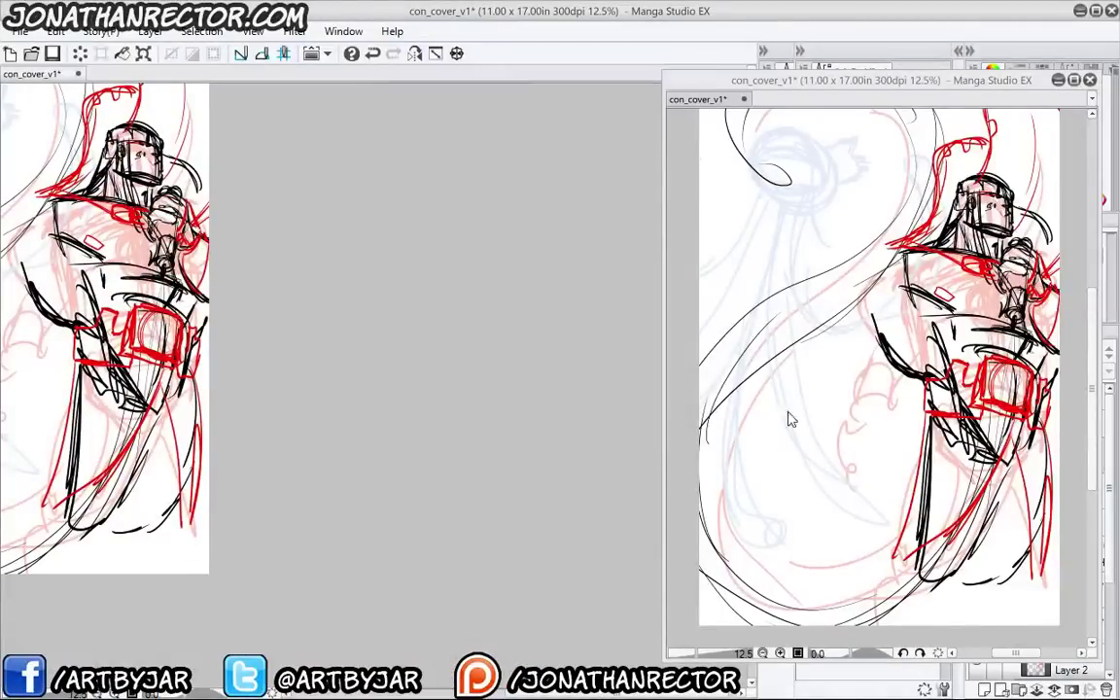
drag(789, 83, 514, 85)
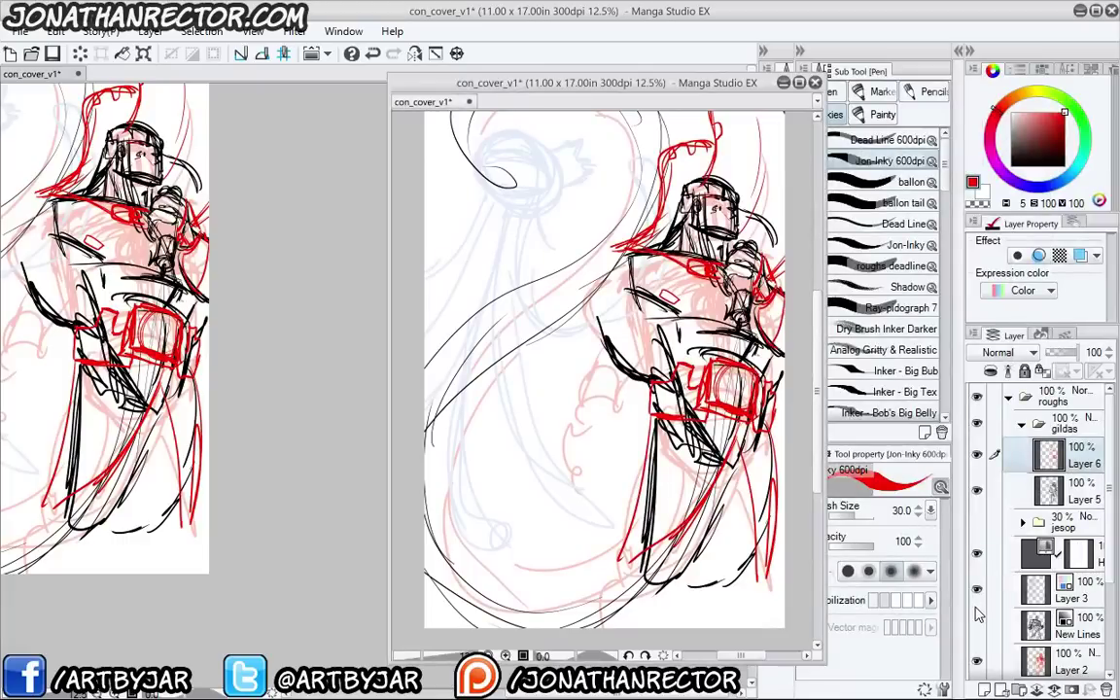
scroll(1008, 598, down, 1)
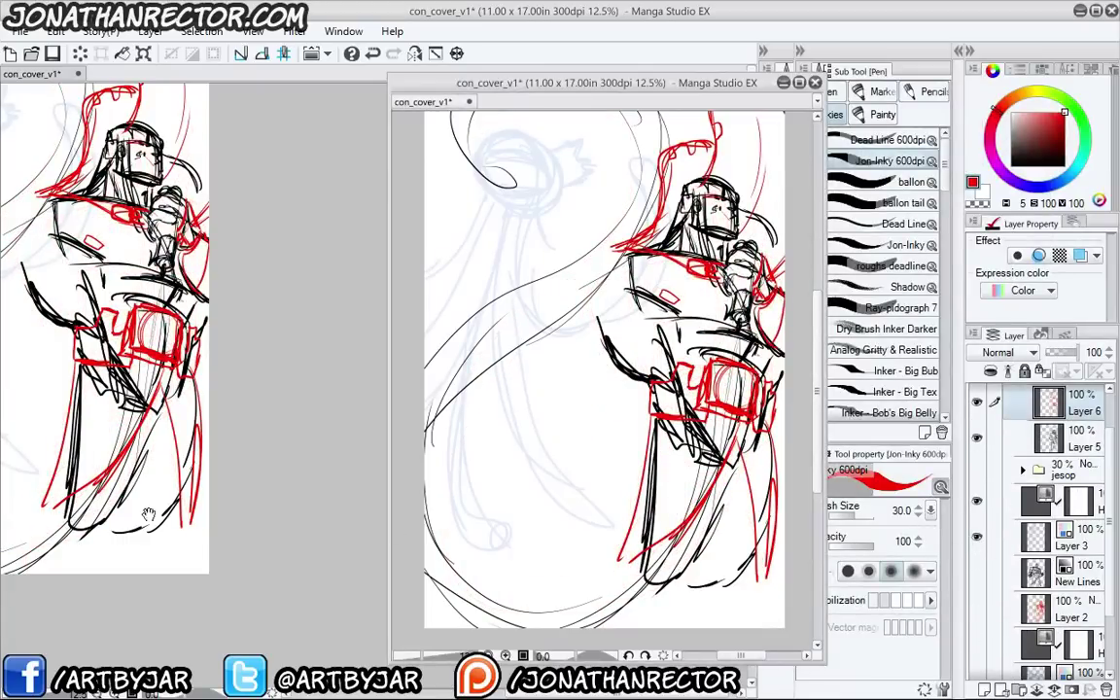
drag(88, 472, 297, 491)
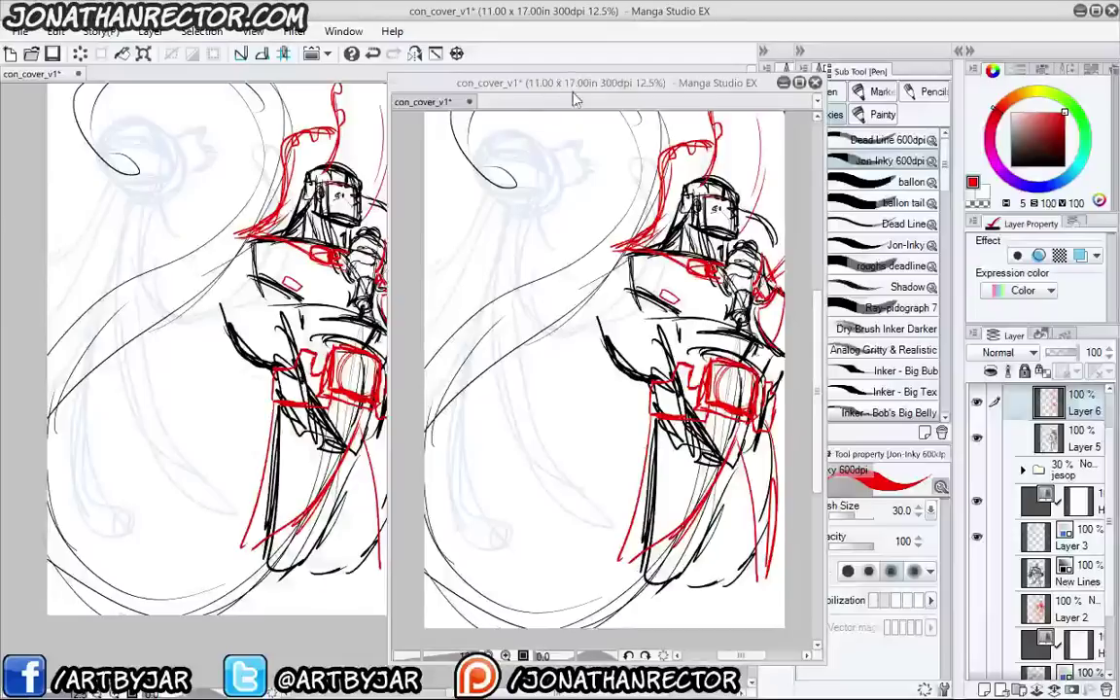
drag(518, 87, 596, 75)
Collapse the gildas folder and show the jesop folder again
drag(1108, 450, 1105, 397)
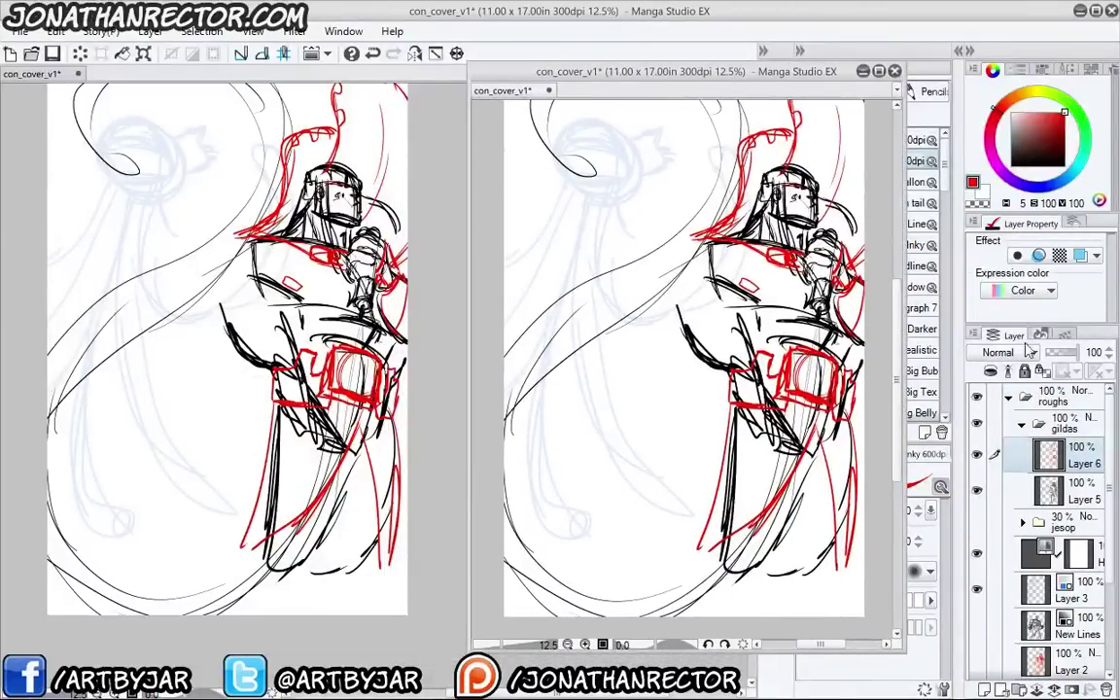
click(1021, 423)
click(977, 451)
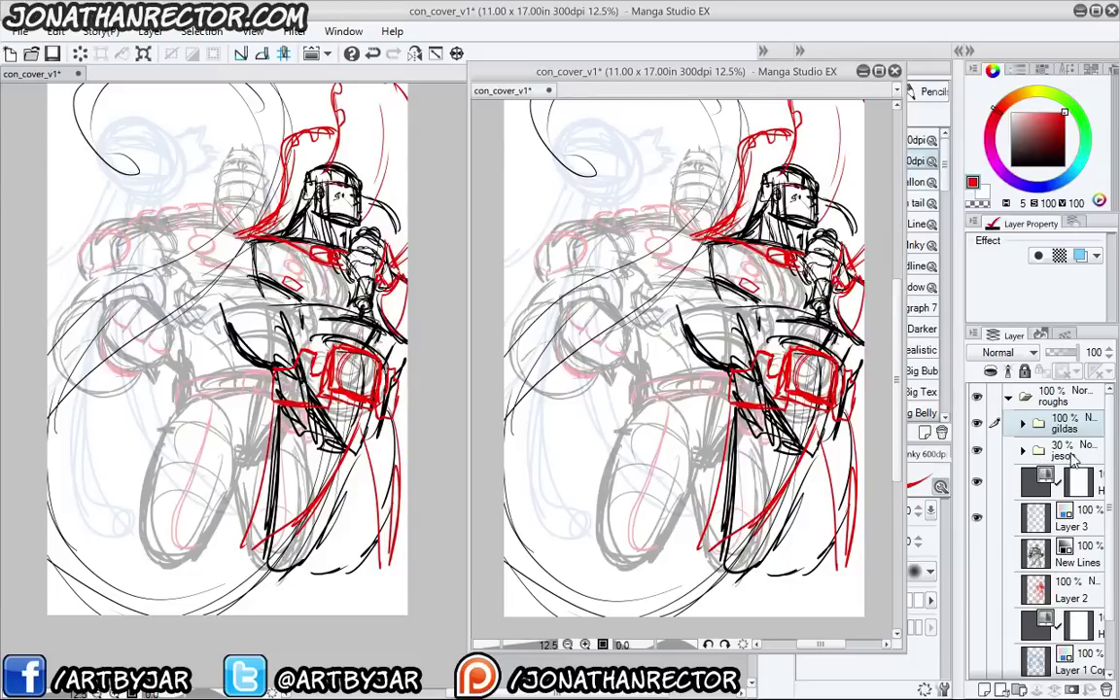
Restore the jesop folder to 100% opacity
click(1065, 451)
drag(1055, 351, 1081, 353)
click(133, 556)
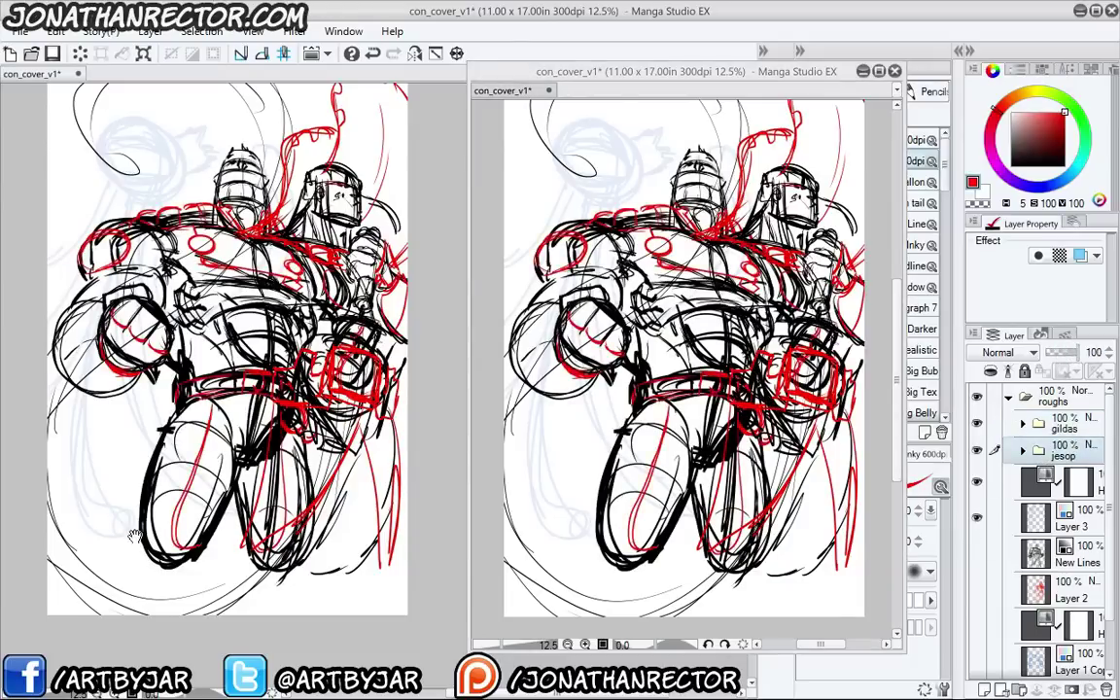
Try moving the jesop figure toward the left edge of the page, and undo the move
key(k)
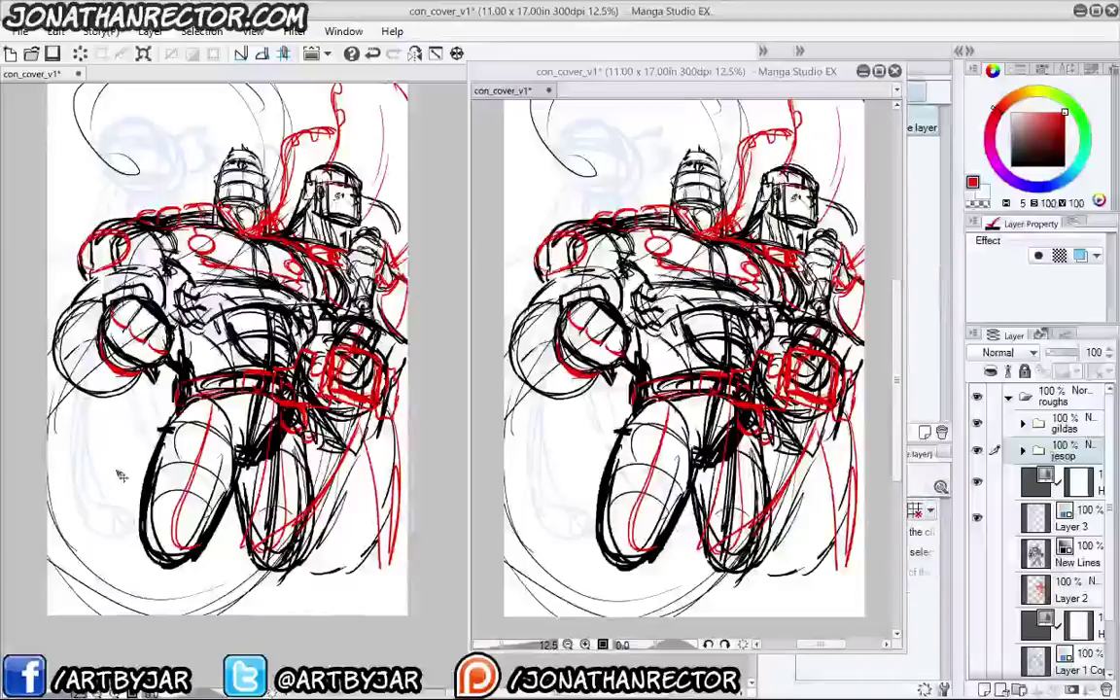
drag(127, 490, 90, 494)
mouse_move(99, 490)
mouse_down()
mouse_move(88, 475)
mouse_move(136, 523)
mouse_move(72, 446)
mouse_up()
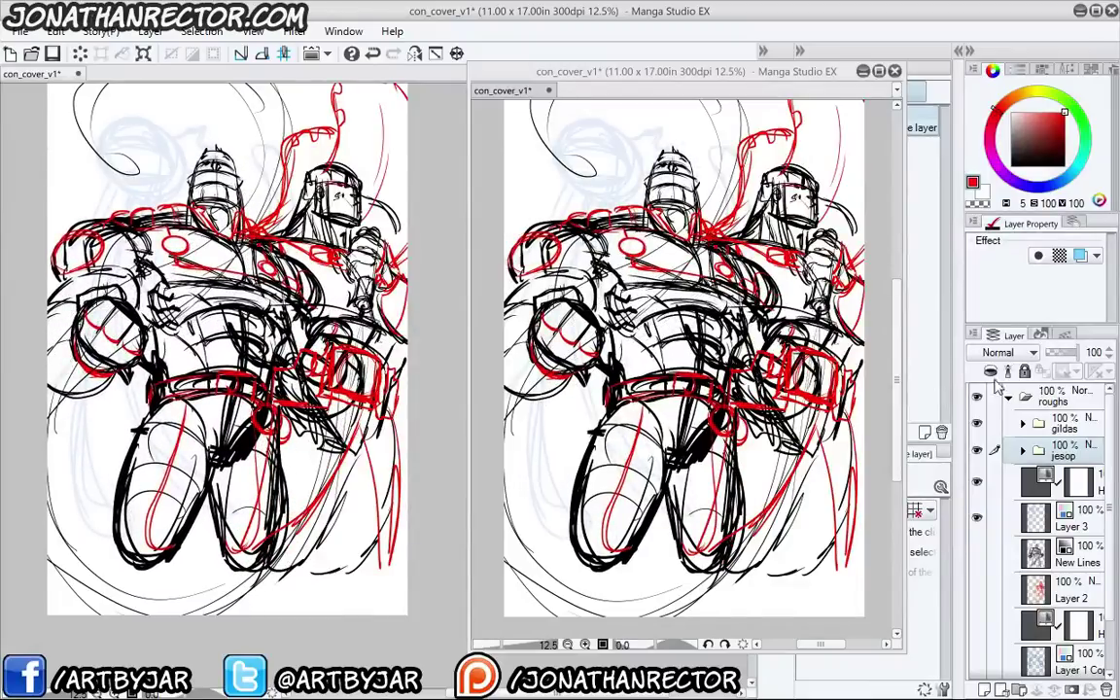
key(ctrl+z)
key(ctrl+z)
Reorder the layer stack so the jesop folder sits above the gildas folder
drag(1066, 455, 1068, 434)
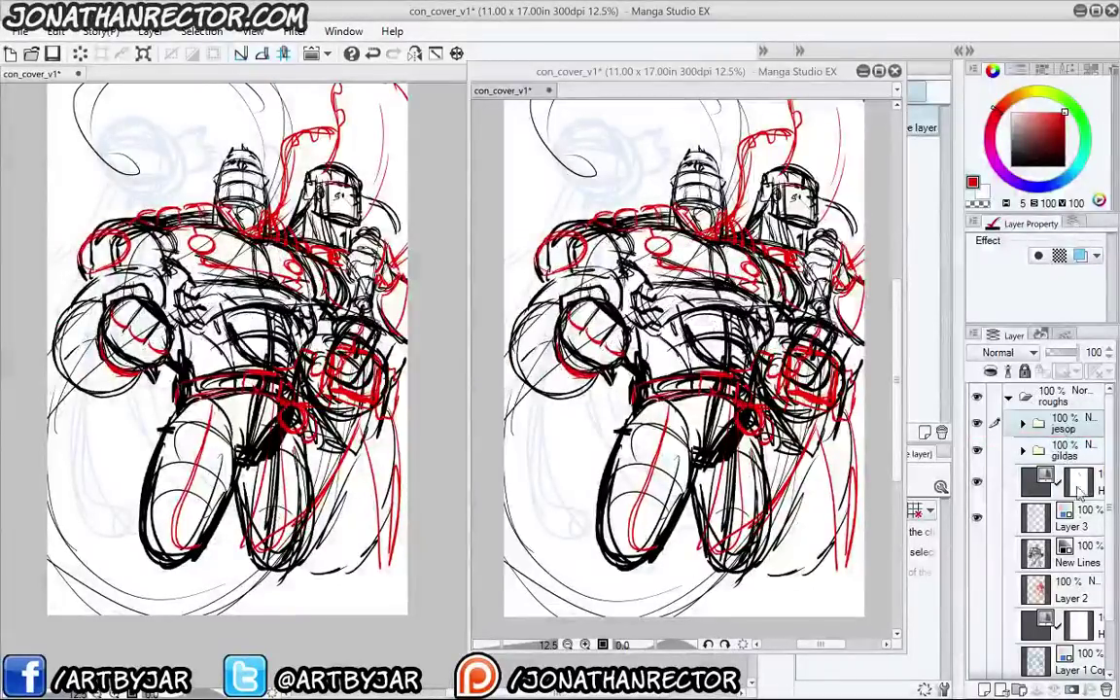
drag(121, 438, 140, 485)
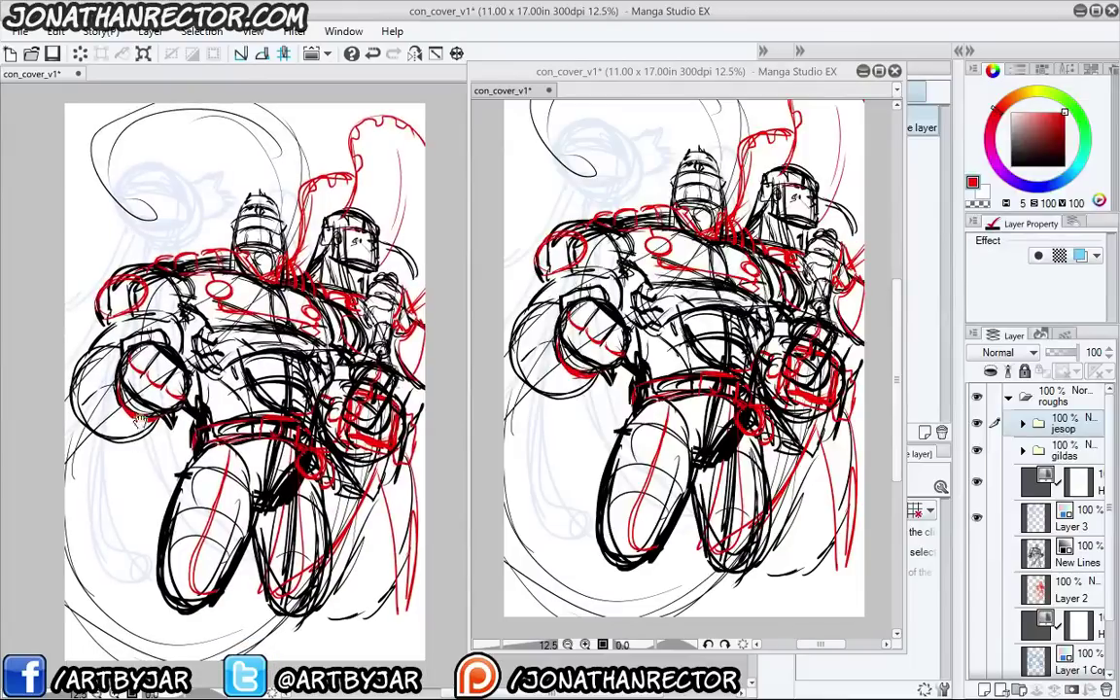
Scale the gildas folder's artwork down slightly from its upper-left corner and shift it up the page behind jesop
click(1066, 451)
key(ctrl+t)
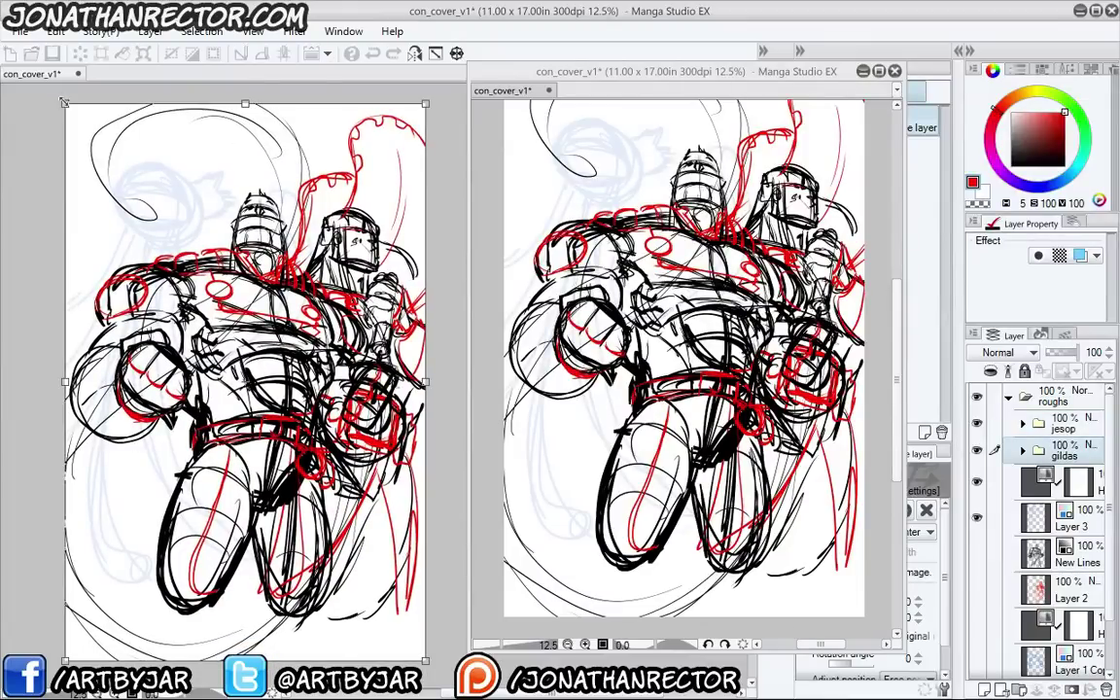
drag(65, 103, 87, 136)
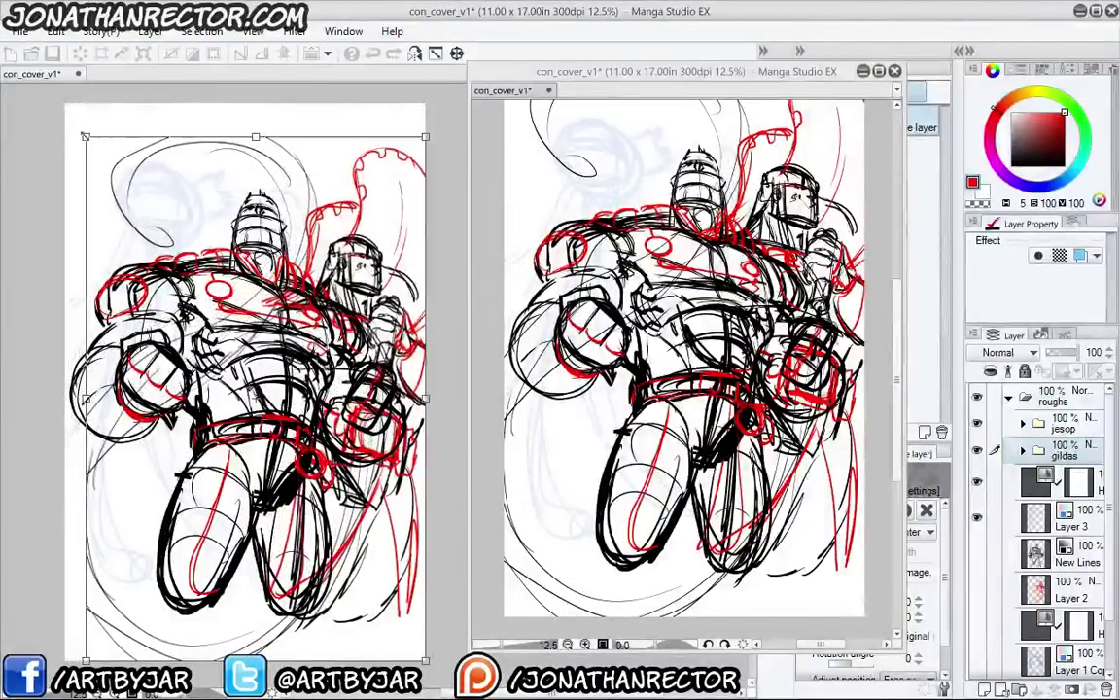
drag(166, 344, 171, 322)
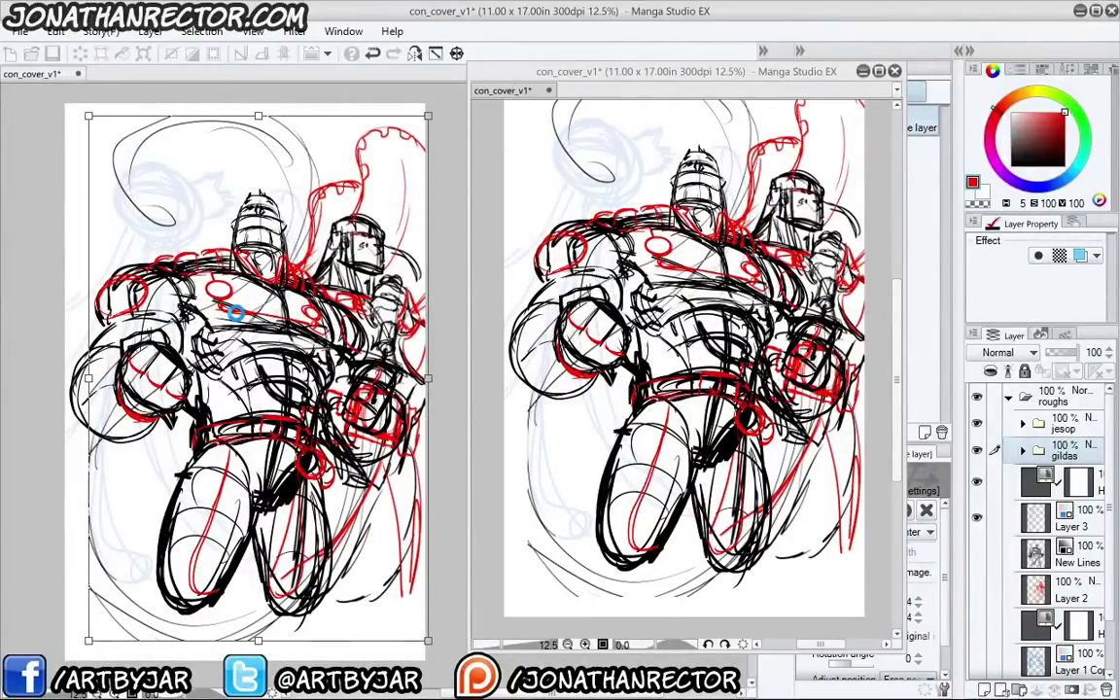
key(Return)
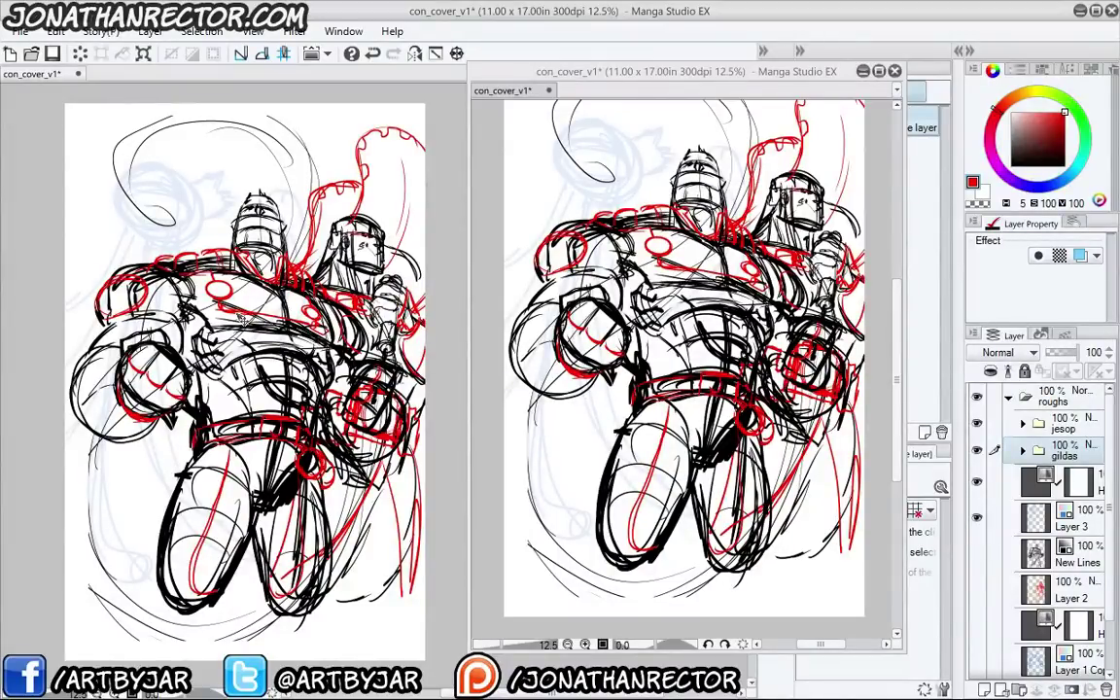
Create a new layer folder named momo above the jesop folder
drag(206, 237, 228, 224)
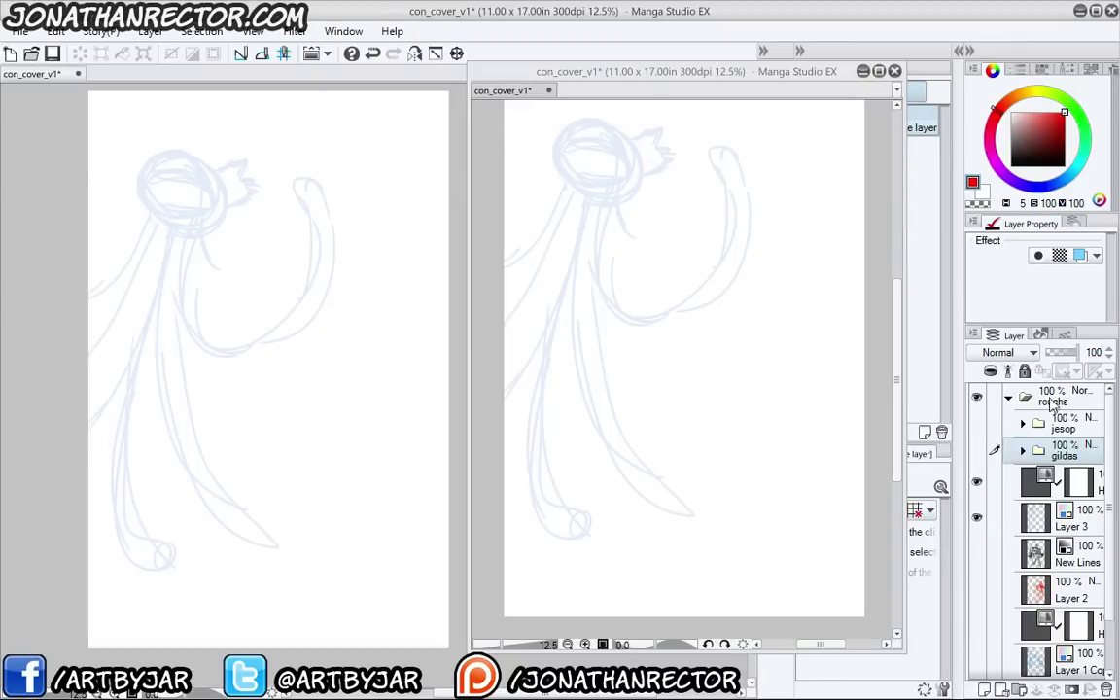
click(1058, 431)
click(1018, 689)
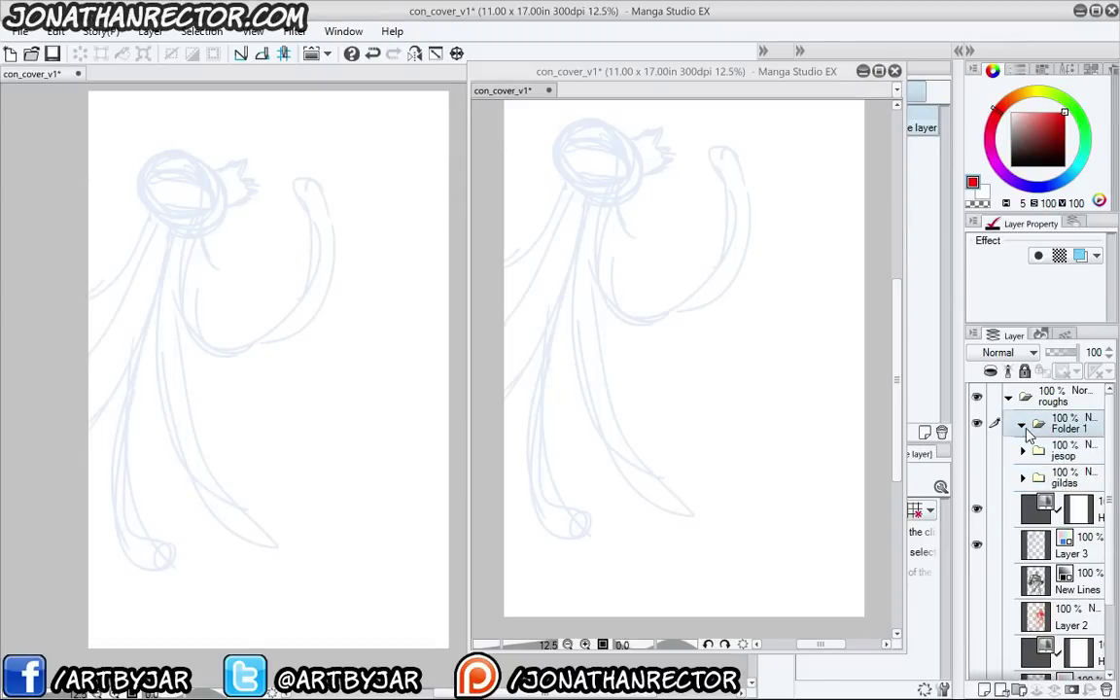
double_click(1067, 431)
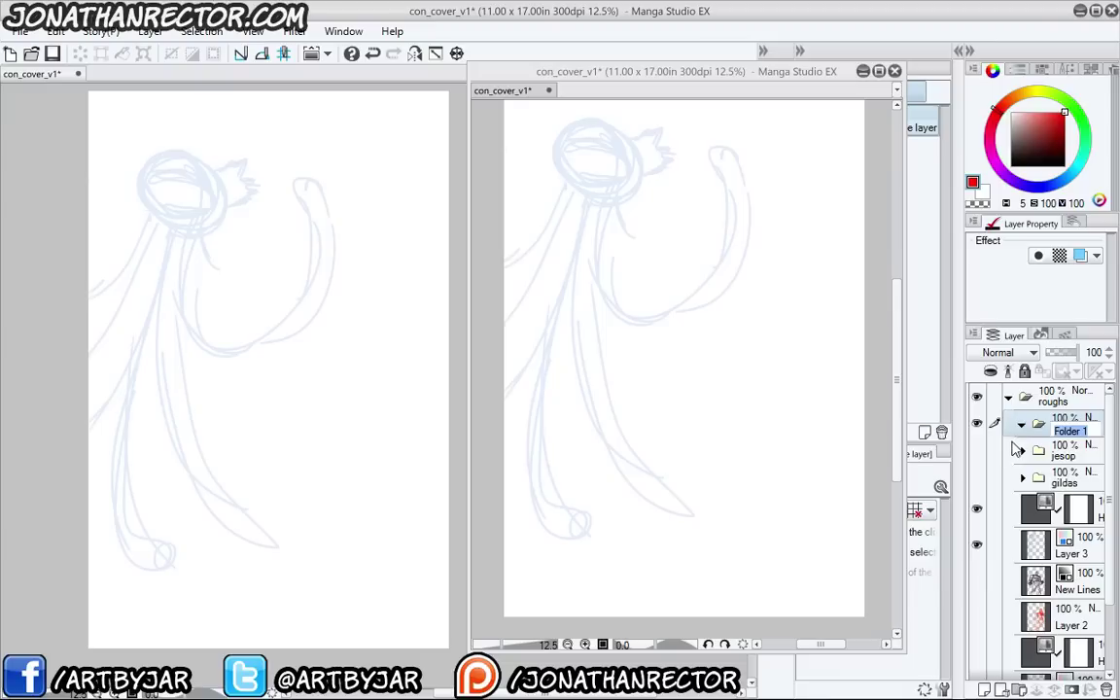
text(momo)
key(Return)
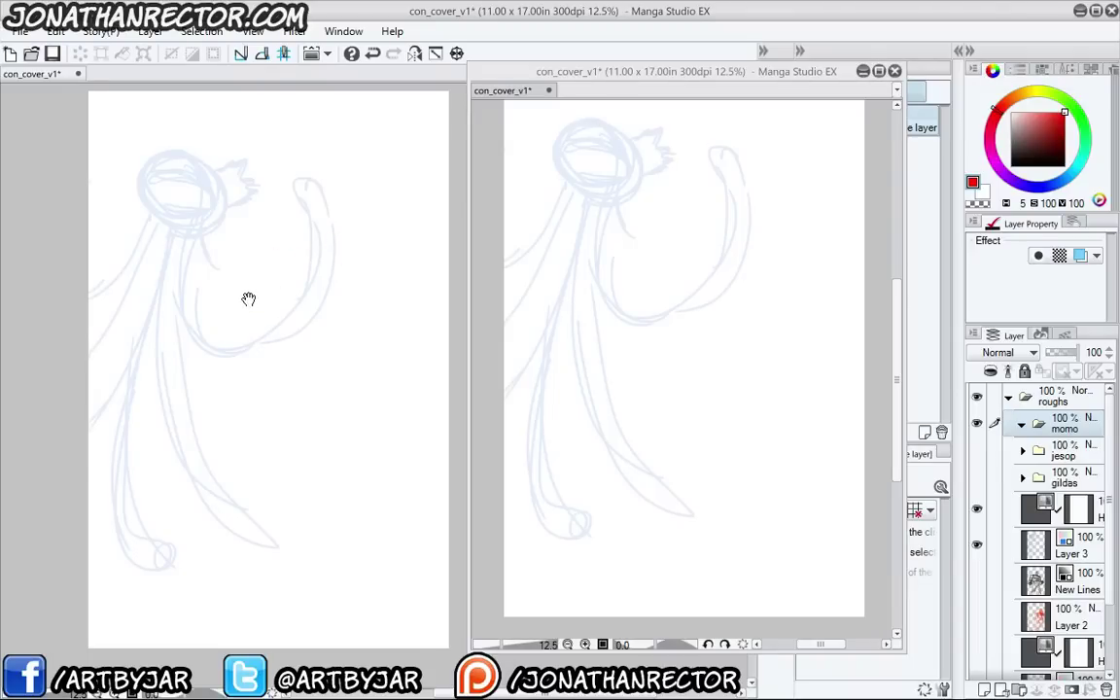
Add a new empty layer inside the momo folder for sketching the third character
drag(248, 299, 252, 312)
scroll(141, 213, up, 2)
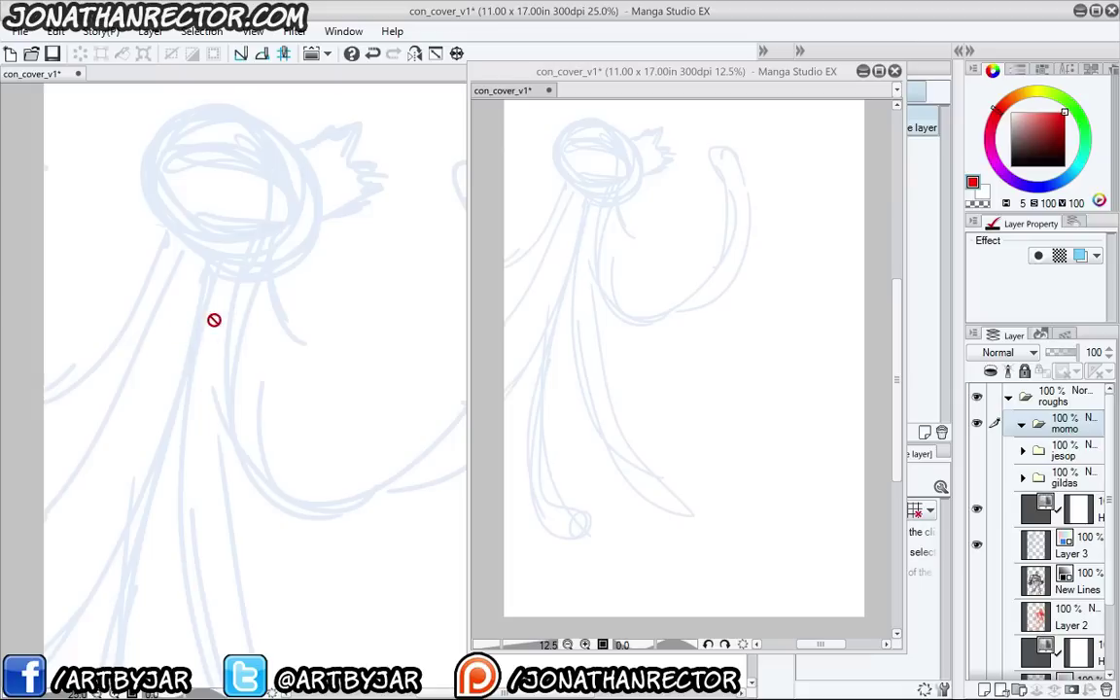
drag(632, 75, 836, 38)
key(Tab)
click(277, 432)
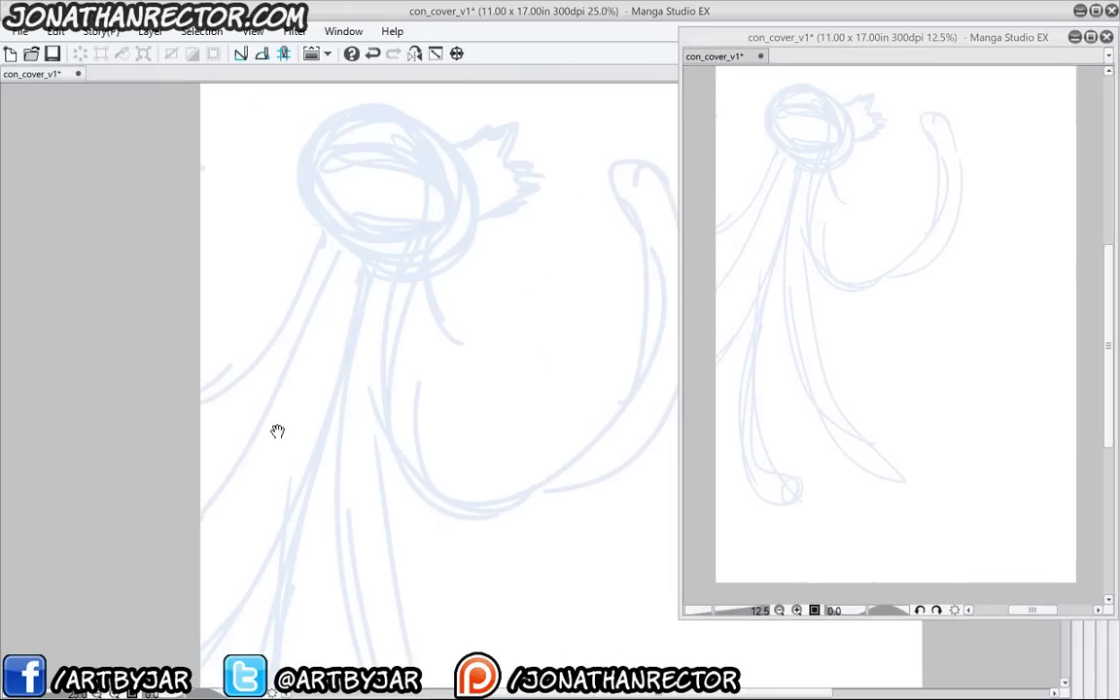
key(Tab)
drag(728, 41, 492, 63)
key(ctrl+shift+n)
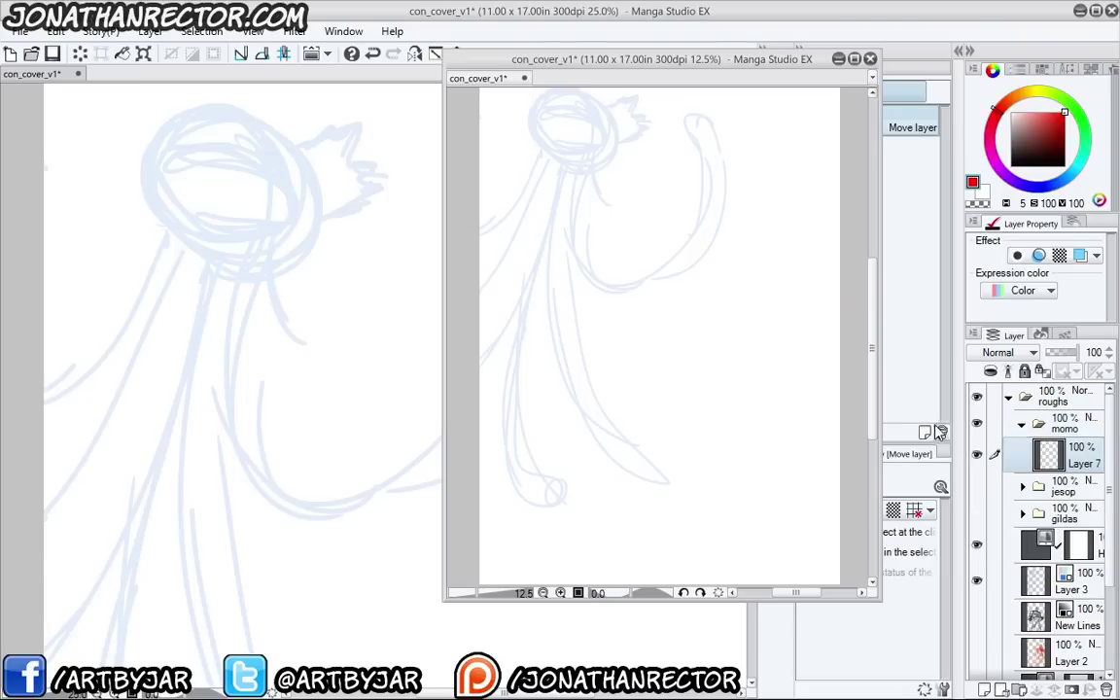
Change the drawing colour from red to black and erase the red test scribble below the blue head guide
key(p)
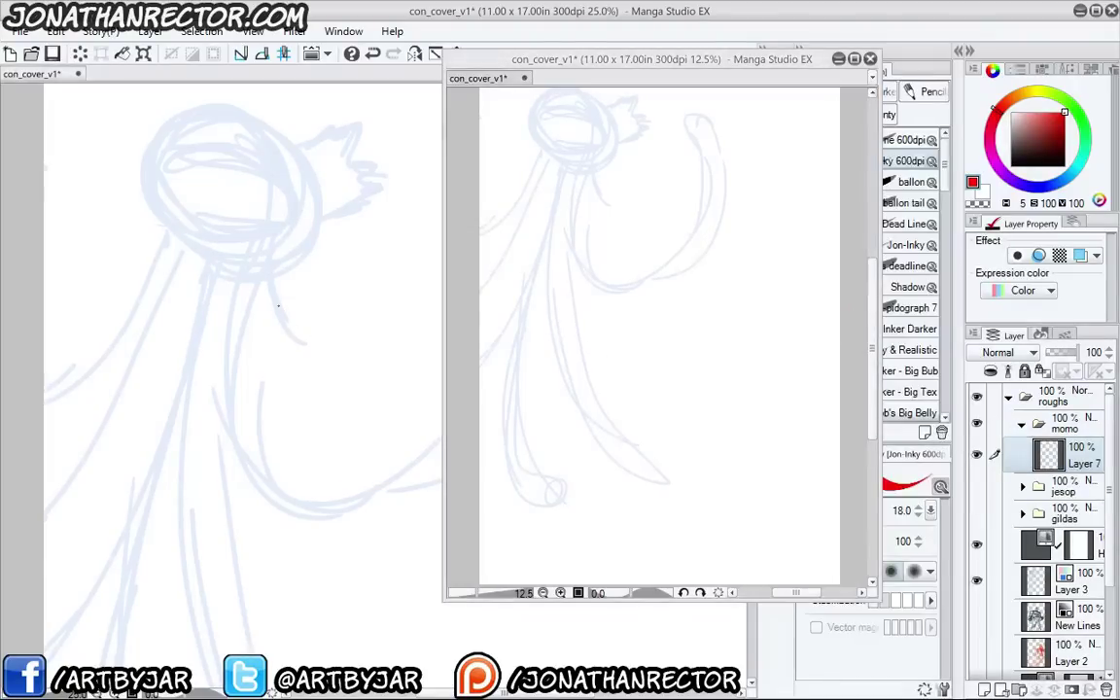
drag(259, 303, 287, 379)
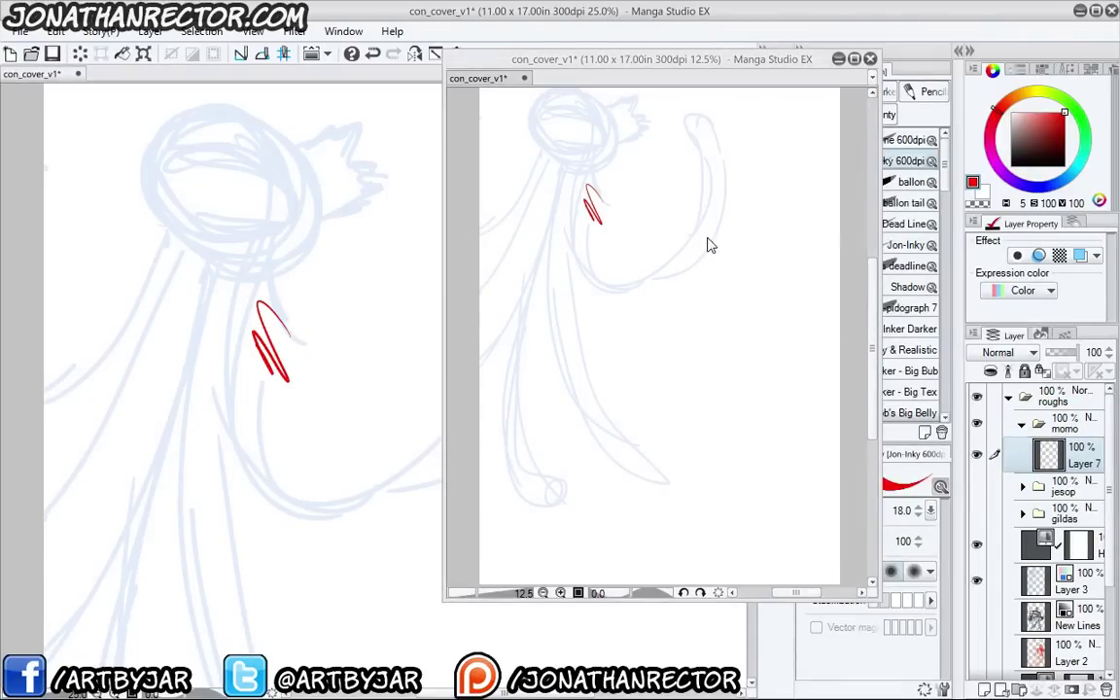
click(1046, 144)
drag(1046, 146, 1011, 166)
key(e)
drag(291, 303, 280, 390)
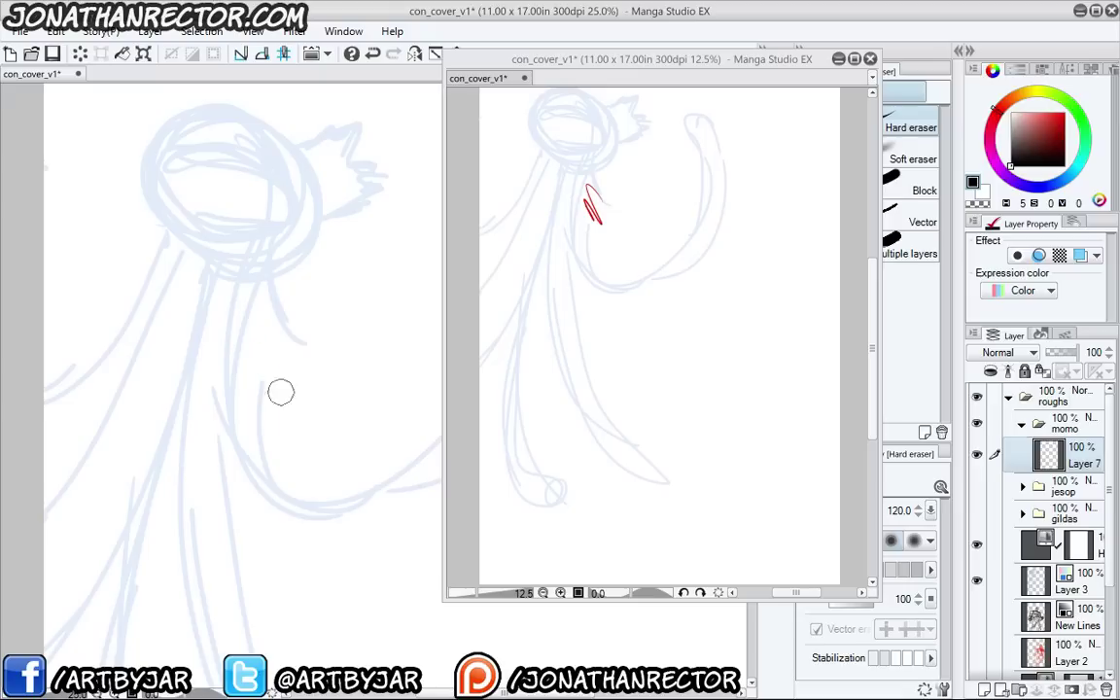
Sketch a tilted black oval for momo's head over the blue head guide, reinforcing its outline with several strokes
drag(530, 58, 760, 34)
key(Tab)
click(377, 398)
drag(333, 386, 255, 376)
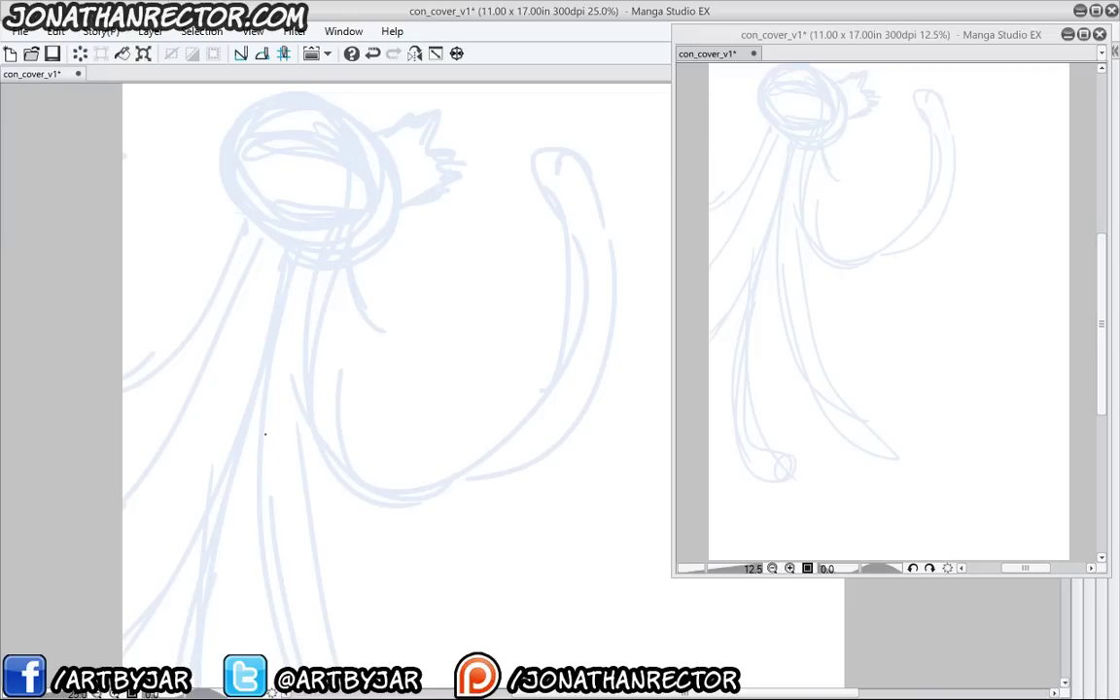
drag(332, 321, 370, 372)
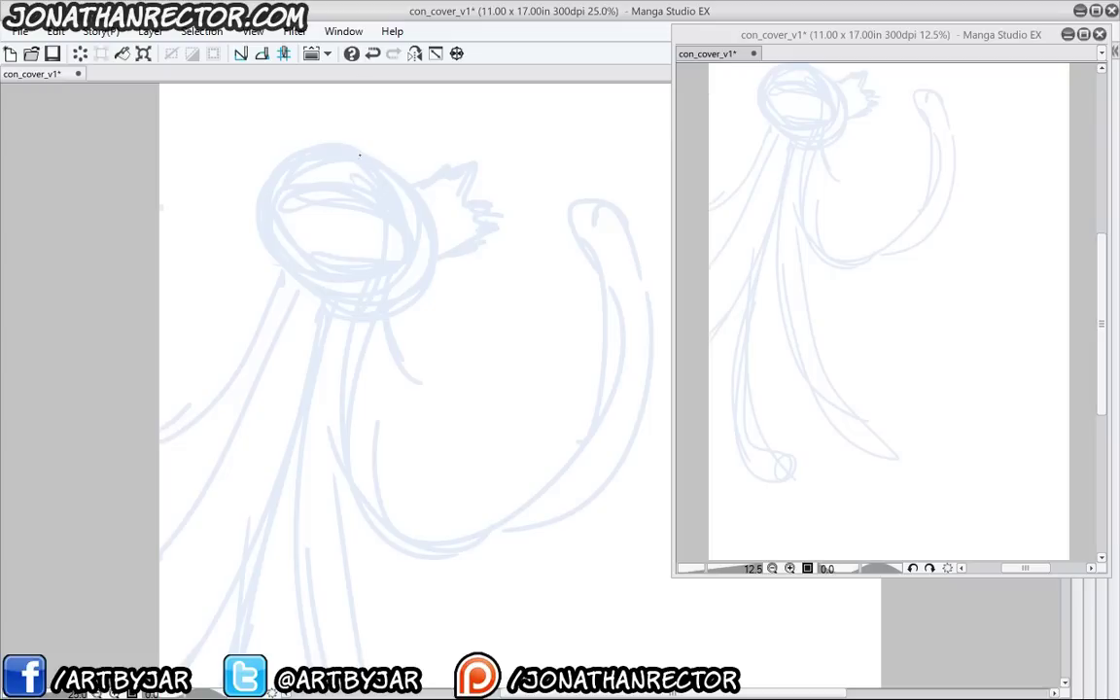
mouse_move(386, 165)
mouse_down()
mouse_move(430, 245)
mouse_move(429, 294)
mouse_move(372, 311)
mouse_move(321, 308)
mouse_move(337, 316)
mouse_move(267, 269)
mouse_move(243, 229)
mouse_move(355, 158)
mouse_move(404, 175)
mouse_up()
drag(245, 187, 236, 223)
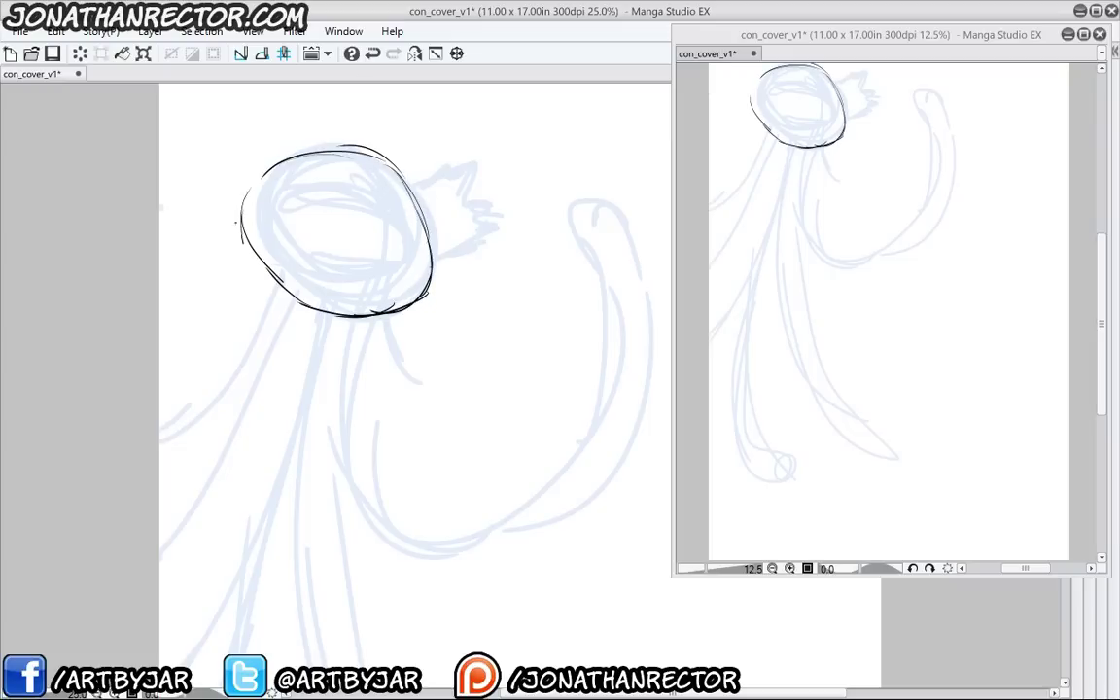
drag(280, 159, 241, 238)
drag(430, 277, 360, 313)
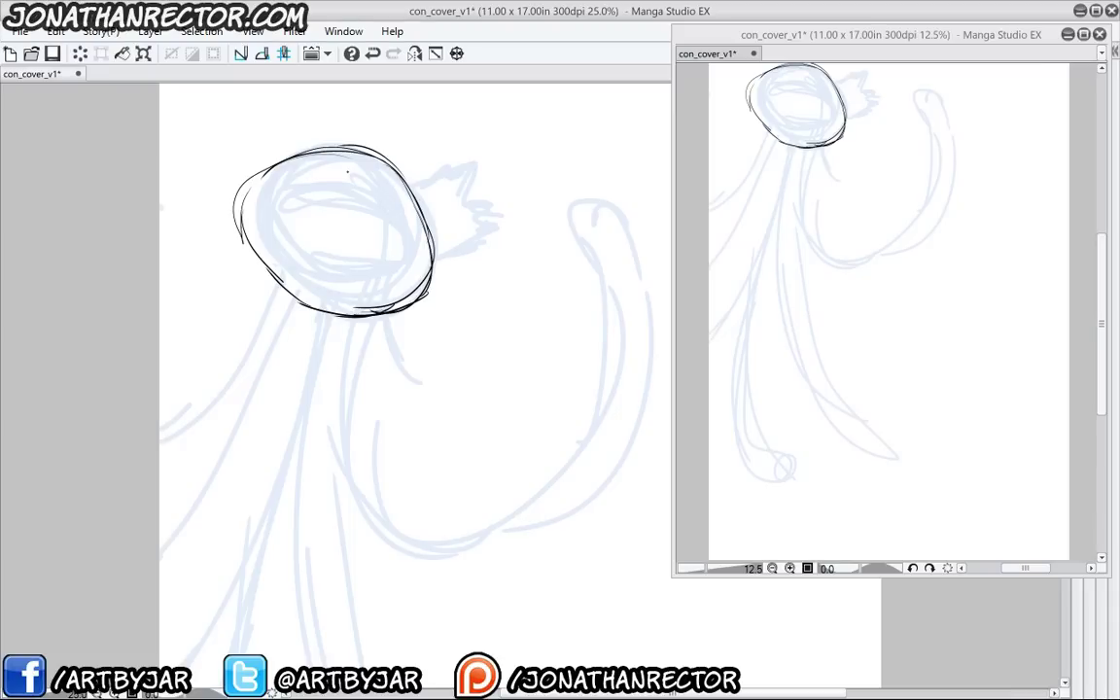
Draw a curved brow line across momo's head and a curved centre line down the face
mouse_move(285, 175)
mouse_down()
mouse_move(414, 237)
mouse_move(406, 214)
mouse_move(415, 239)
mouse_up()
drag(298, 181, 407, 221)
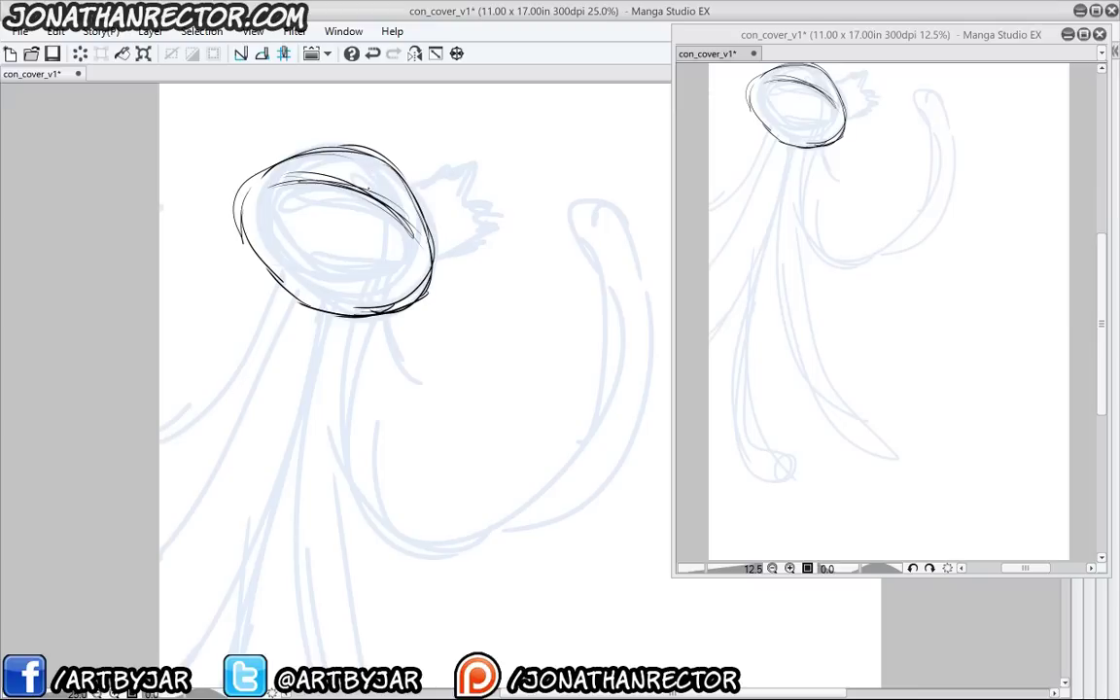
mouse_move(384, 171)
mouse_down()
mouse_move(375, 238)
mouse_move(332, 301)
mouse_up()
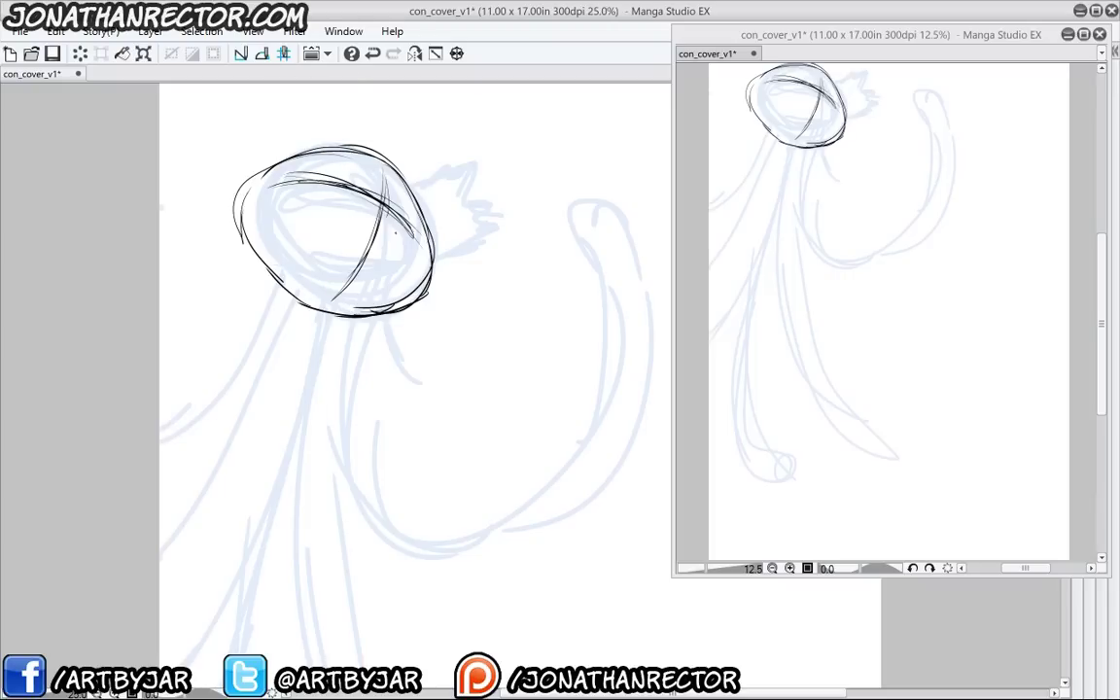
Try a slanted face opening with a straight upper edge and curved lower edge inside momo's head, and erase it
mouse_move(412, 243)
mouse_down()
mouse_move(415, 252)
mouse_move(255, 173)
mouse_move(274, 188)
mouse_up()
drag(279, 185, 273, 202)
drag(359, 223, 272, 189)
mouse_move(276, 189)
mouse_down()
mouse_move(414, 249)
mouse_move(407, 265)
mouse_move(309, 203)
mouse_move(288, 219)
mouse_up()
mouse_move(277, 202)
mouse_down()
mouse_move(313, 203)
mouse_move(301, 185)
mouse_move(287, 183)
mouse_move(379, 221)
mouse_move(376, 247)
mouse_move(291, 227)
mouse_move(250, 196)
mouse_move(348, 241)
mouse_move(294, 245)
mouse_move(319, 248)
mouse_up()
mouse_move(277, 221)
mouse_down()
mouse_move(253, 183)
mouse_move(307, 239)
mouse_move(372, 246)
mouse_move(360, 253)
mouse_up()
key(e)
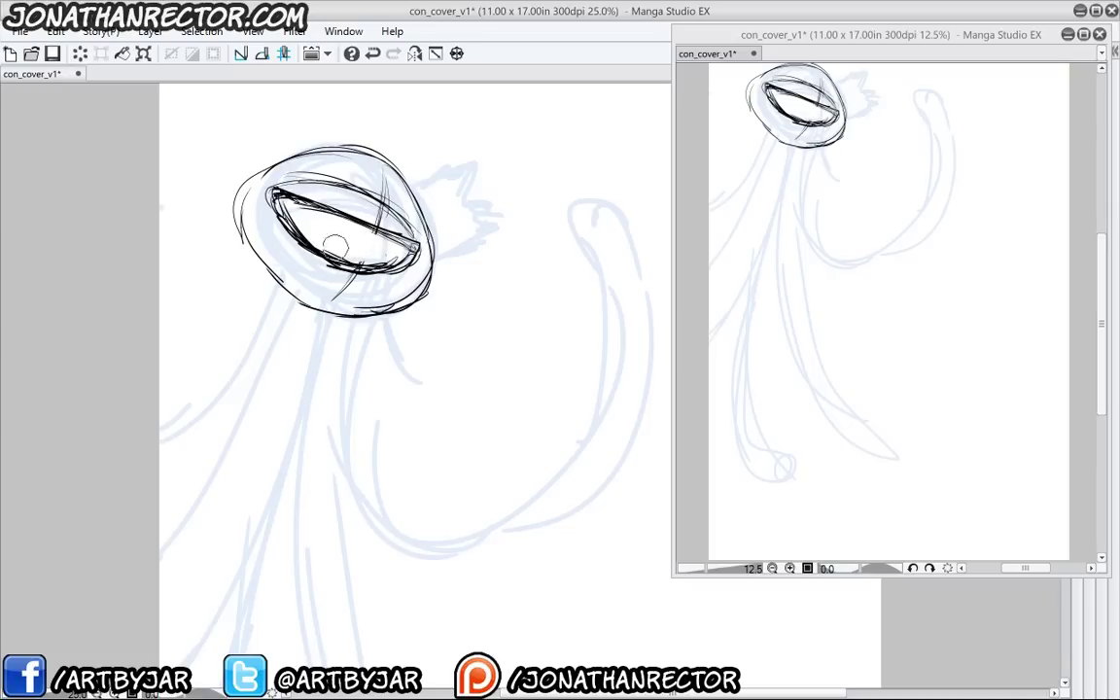
key(p)
mouse_move(360, 205)
mouse_down()
mouse_move(350, 238)
mouse_move(256, 184)
mouse_move(359, 212)
mouse_move(320, 250)
mouse_up()
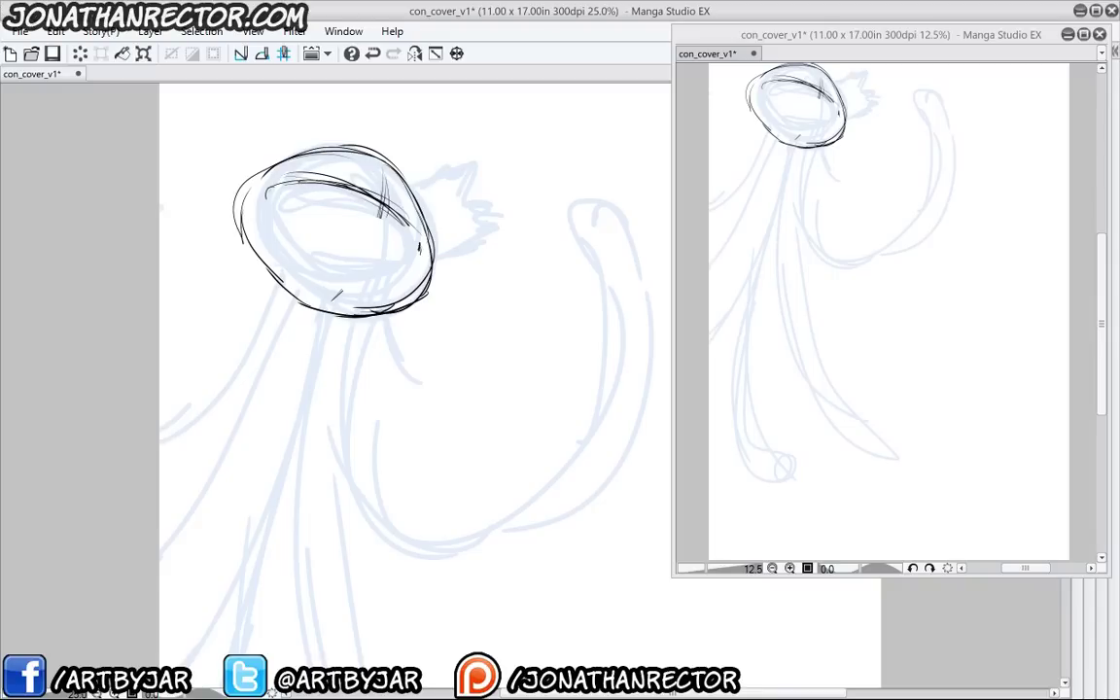
click(23, 34)
mouse_move(391, 32)
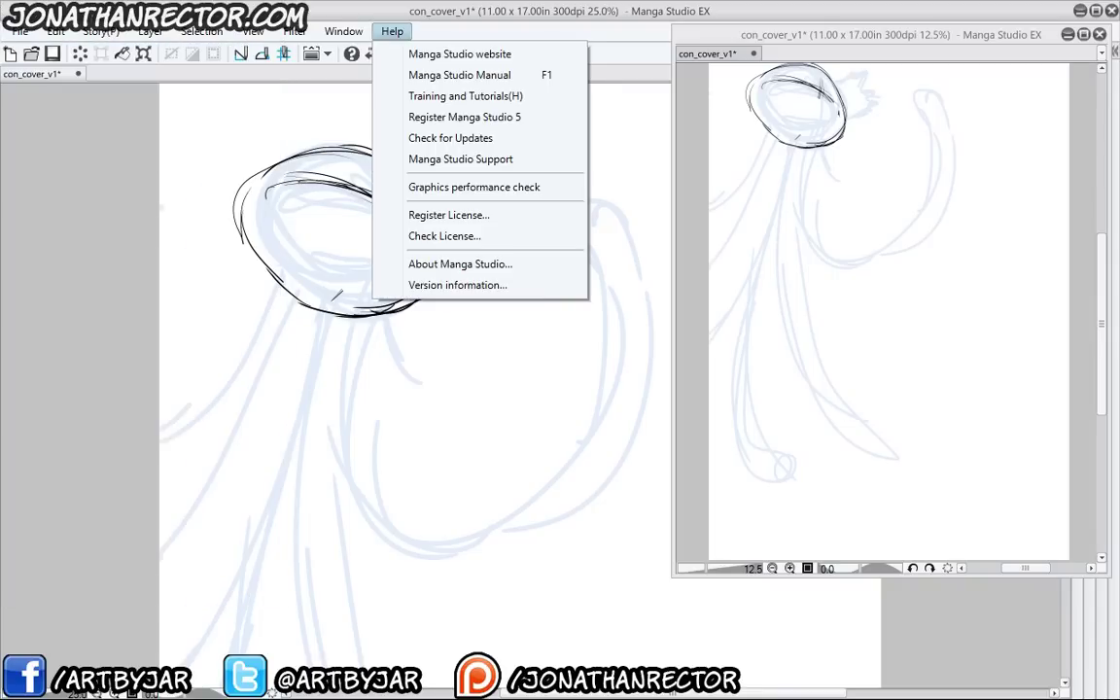
key(Escape)
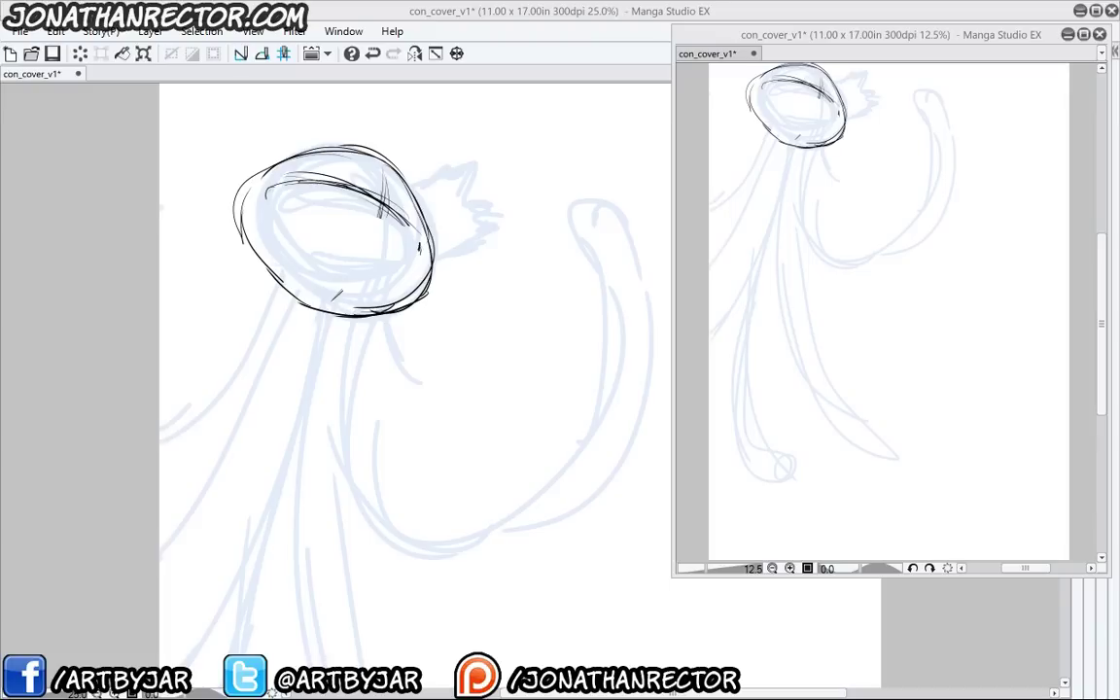
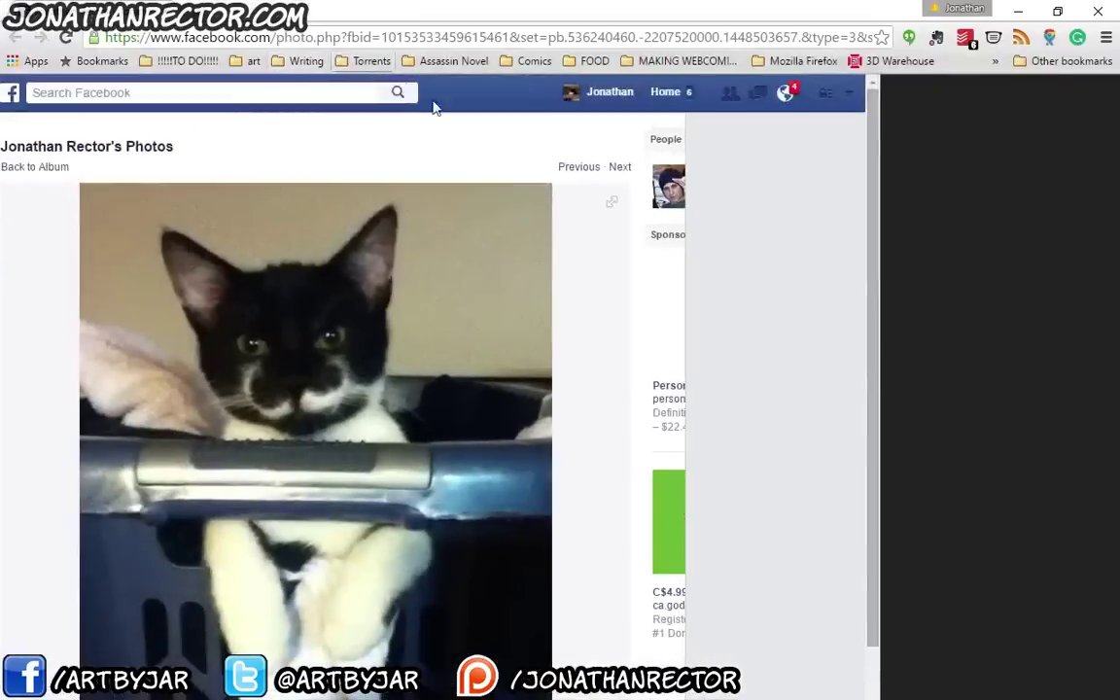
scroll(612, 320, down, 1)
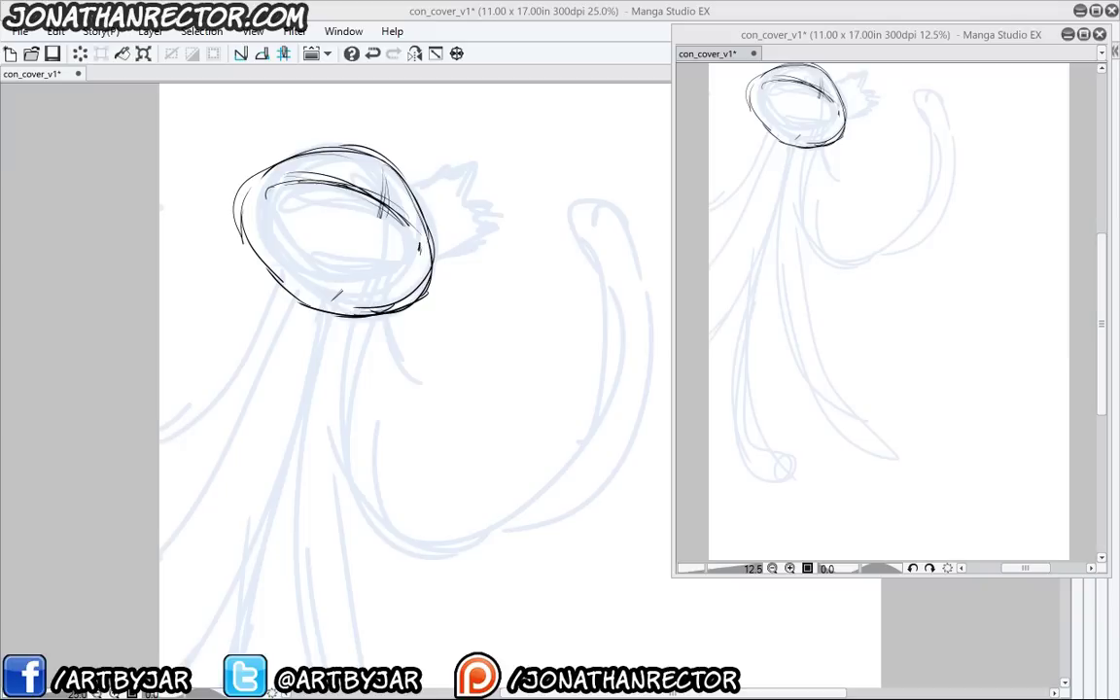
double_click(494, 14)
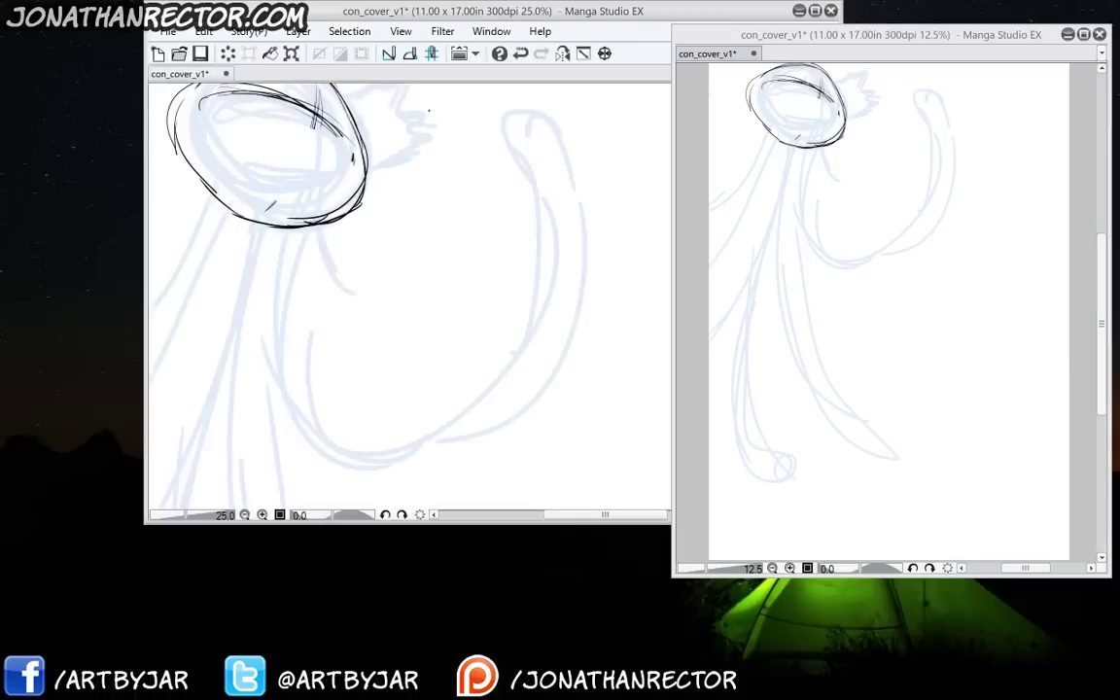
double_click(773, 2)
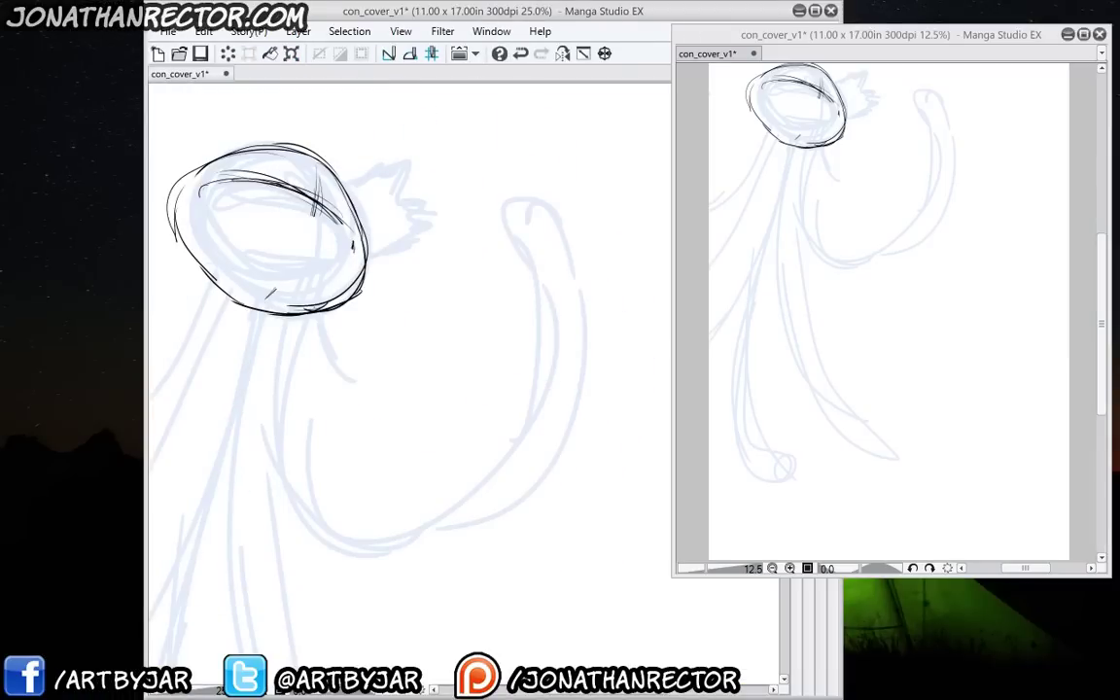
double_click(736, 13)
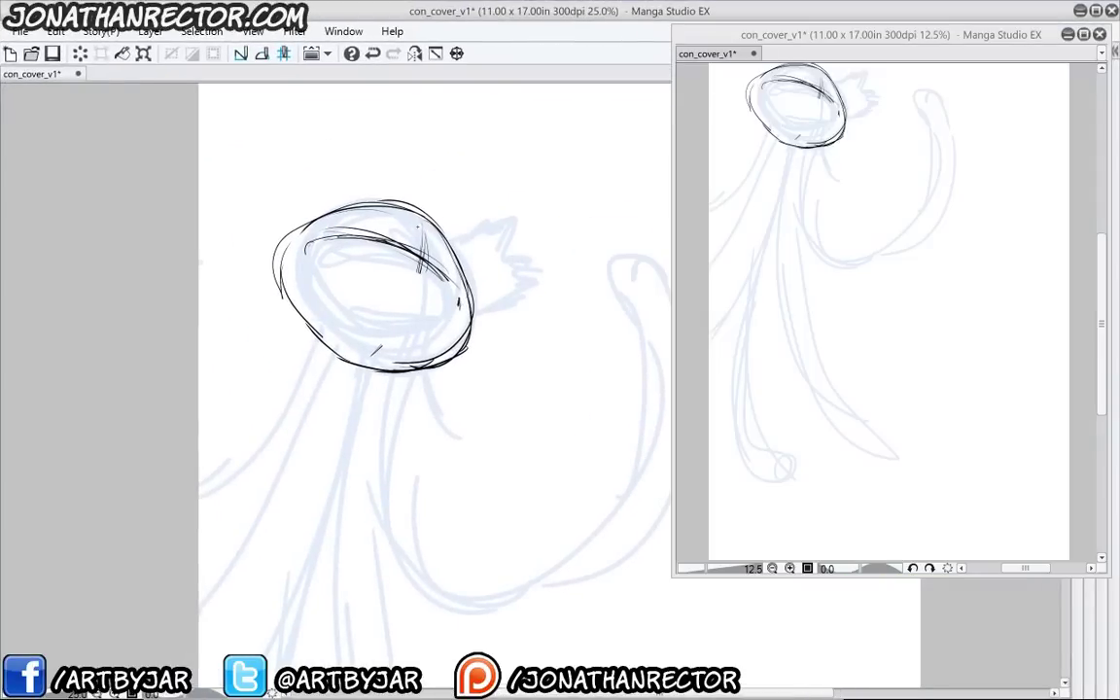
Widen momo's head into a broad muzzle with repeated curved strokes around both cheeks and the chin
mouse_move(304, 229)
mouse_down()
mouse_move(272, 245)
mouse_move(294, 317)
mouse_up()
mouse_move(264, 260)
mouse_down()
mouse_move(258, 253)
mouse_move(370, 351)
mouse_move(348, 326)
mouse_up()
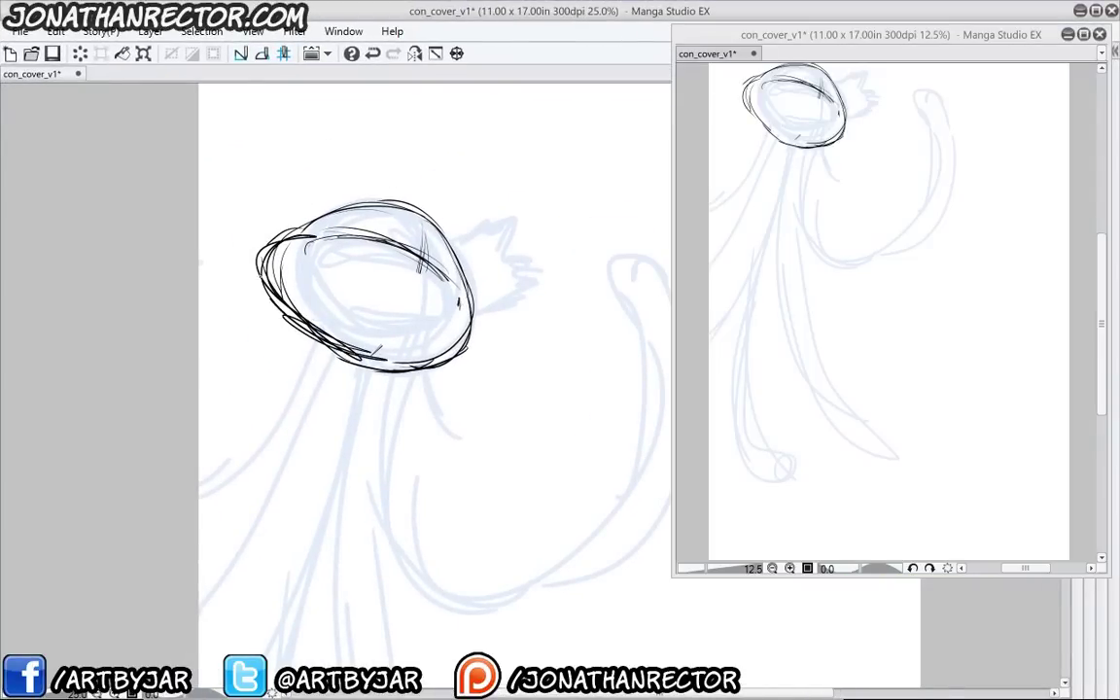
drag(290, 208, 248, 274)
drag(309, 311, 381, 327)
drag(433, 248, 401, 319)
drag(476, 291, 389, 367)
Draw two oval eyes along momo's brow line, add pointed lashes at their outer corners, and fill them in black
mouse_move(461, 354)
mouse_down()
mouse_move(479, 284)
mouse_move(413, 218)
mouse_up()
mouse_move(462, 259)
mouse_down()
mouse_move(360, 208)
mouse_move(400, 201)
mouse_move(435, 227)
mouse_move(388, 241)
mouse_move(369, 230)
mouse_move(385, 223)
mouse_move(436, 269)
mouse_up()
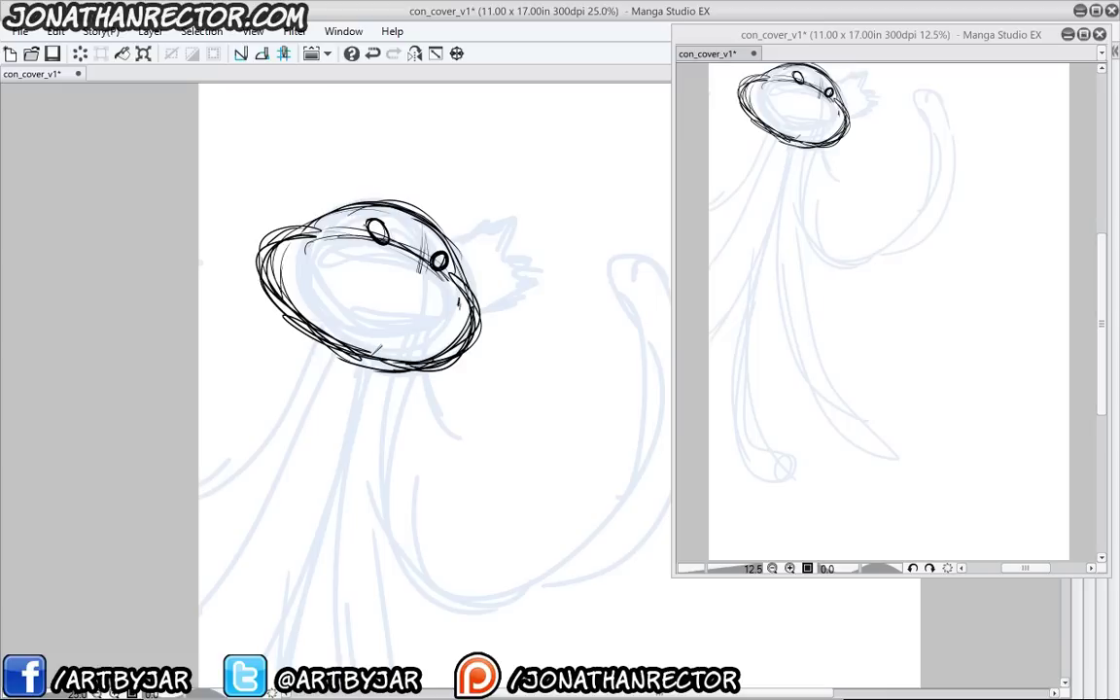
mouse_move(369, 216)
mouse_down()
mouse_move(381, 223)
mouse_move(369, 216)
mouse_move(373, 236)
mouse_up()
mouse_move(445, 254)
mouse_down()
mouse_move(458, 251)
mouse_move(448, 265)
mouse_move(454, 257)
mouse_up()
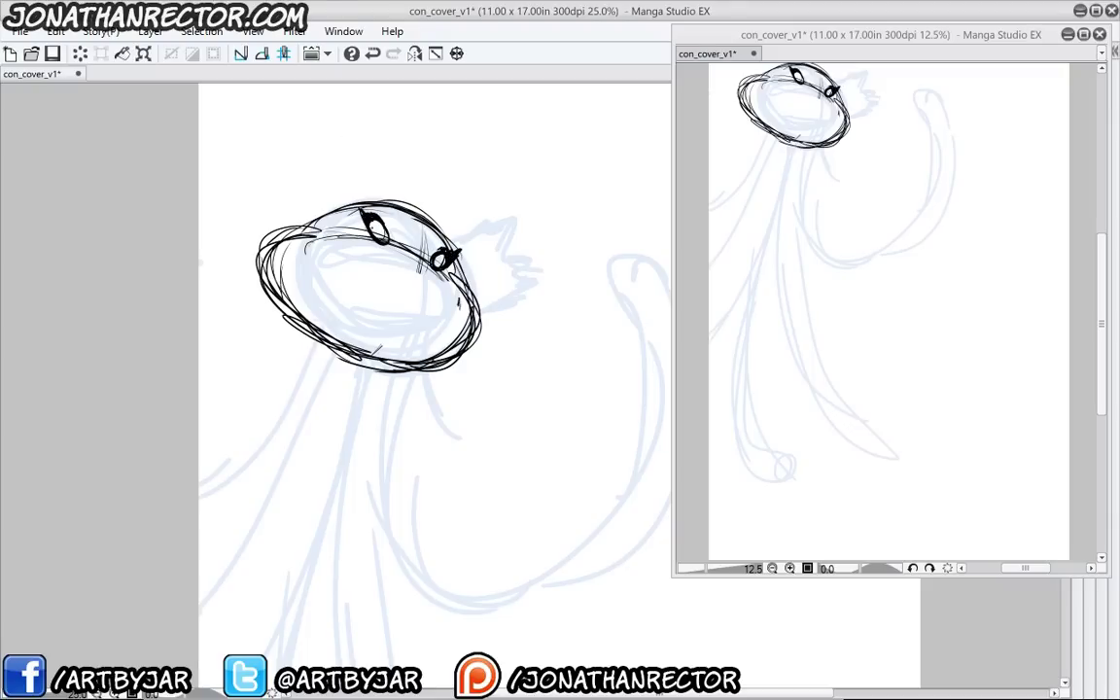
drag(382, 229, 373, 225)
drag(444, 257, 438, 262)
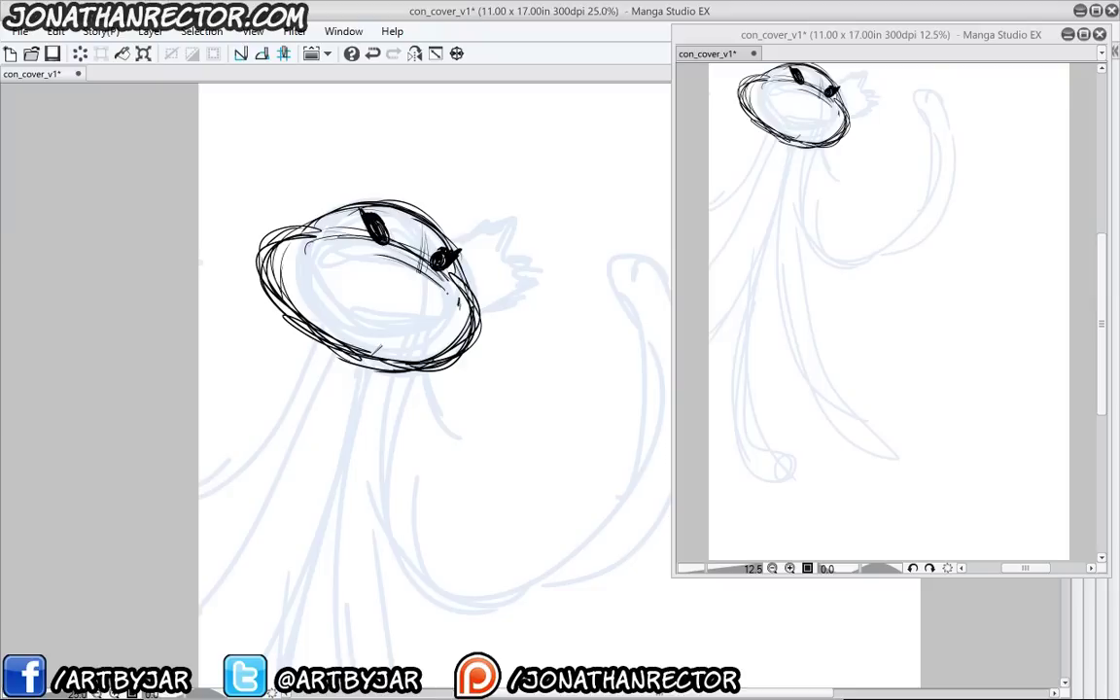
drag(347, 254, 448, 291)
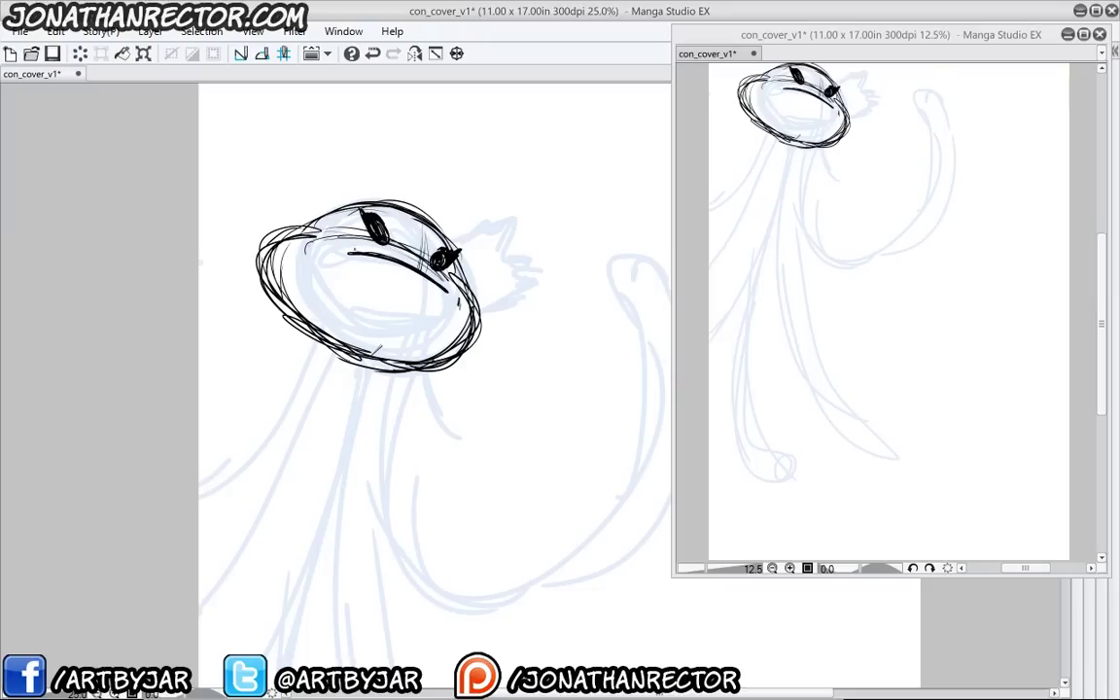
mouse_move(364, 254)
mouse_down()
mouse_move(332, 245)
mouse_move(322, 256)
mouse_move(341, 273)
mouse_move(339, 257)
mouse_move(414, 278)
mouse_move(451, 311)
mouse_up()
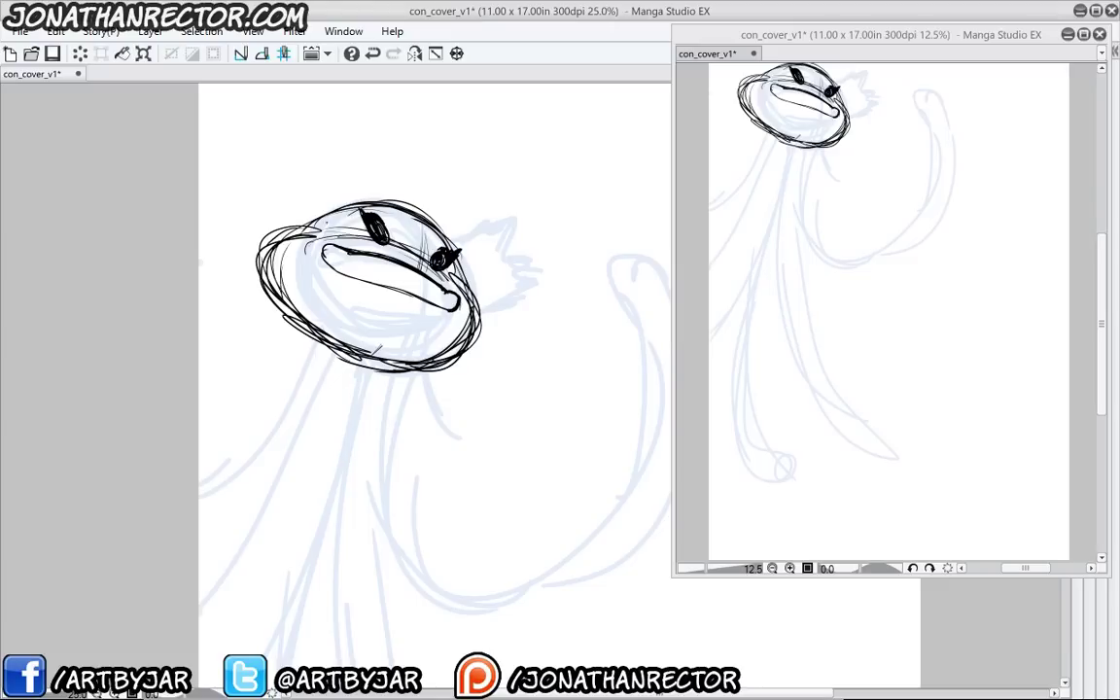
mouse_move(346, 254)
mouse_down()
mouse_move(334, 267)
mouse_move(449, 296)
mouse_move(324, 262)
mouse_move(336, 254)
mouse_move(452, 292)
mouse_move(378, 262)
mouse_move(406, 290)
mouse_move(448, 296)
mouse_move(420, 295)
mouse_move(323, 258)
mouse_move(450, 298)
mouse_move(356, 274)
mouse_up()
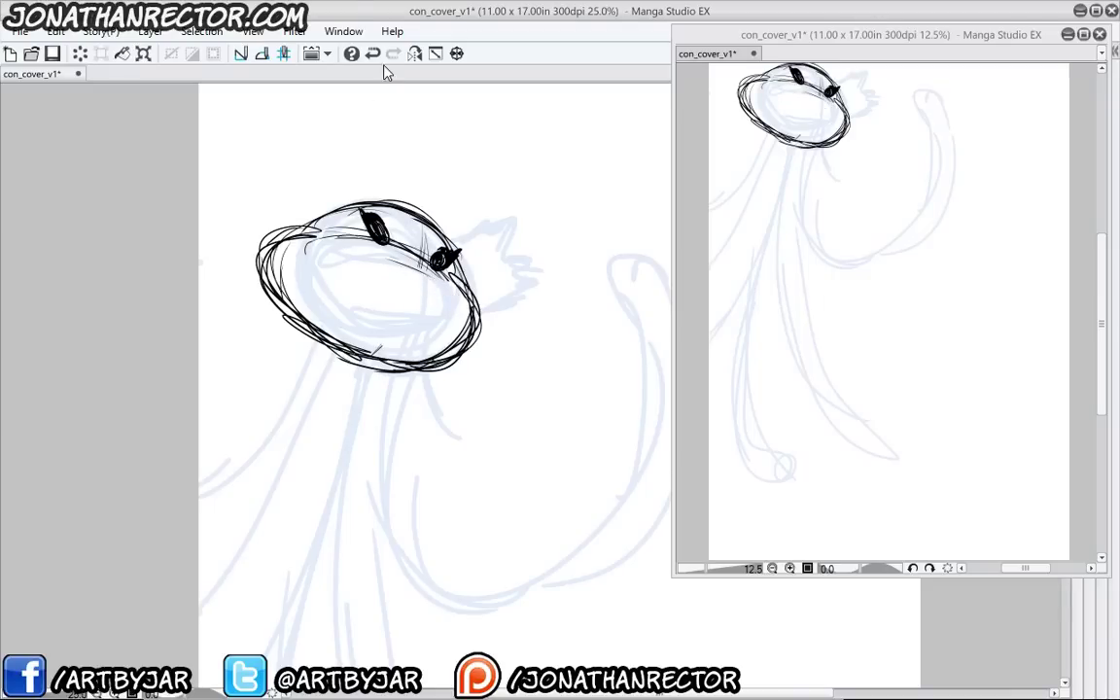
Mirror the canvas view horizontally and draw a slanted open mouth across momo's muzzle below the eyes
click(416, 55)
drag(429, 360, 272, 409)
drag(495, 316, 482, 320)
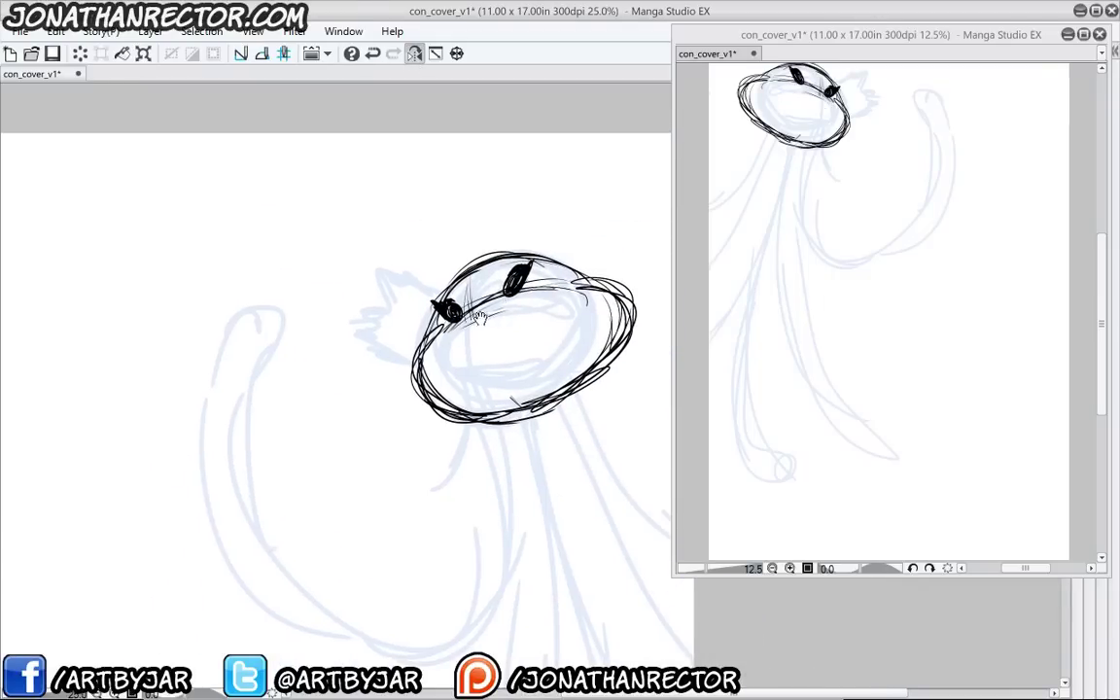
drag(561, 299, 454, 340)
mouse_move(536, 308)
mouse_down()
mouse_move(428, 356)
mouse_move(562, 290)
mouse_move(452, 345)
mouse_up()
drag(559, 288, 447, 348)
mouse_move(447, 348)
mouse_down()
mouse_move(558, 288)
mouse_move(447, 348)
mouse_up()
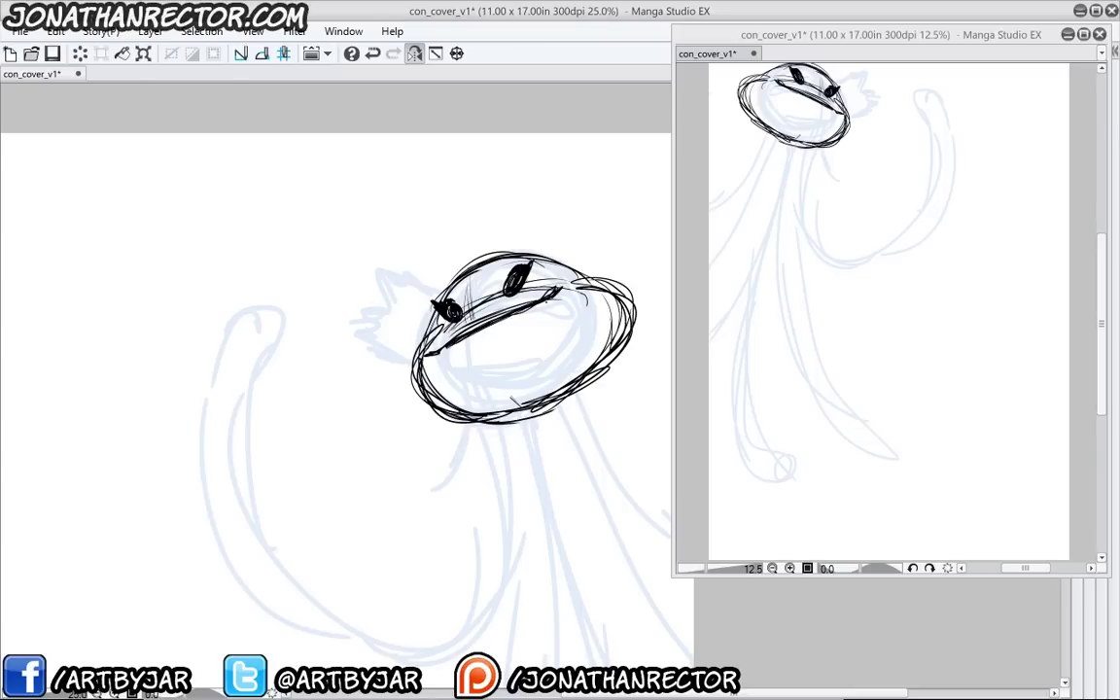
mouse_move(555, 300)
mouse_down()
mouse_move(525, 341)
mouse_move(437, 364)
mouse_up()
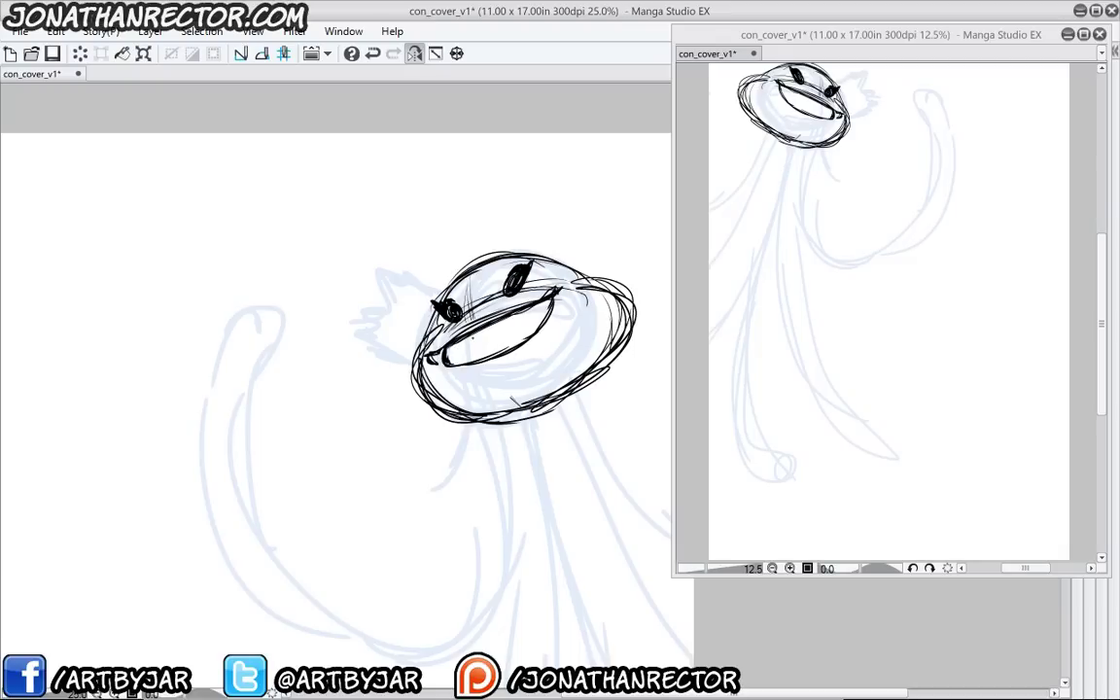
Add teeth and inner contour lines inside momo's mouth, and return the canvas view to its unmirrored orientation
drag(475, 336, 547, 305)
mouse_move(475, 334)
mouse_down()
mouse_move(455, 347)
mouse_move(485, 337)
mouse_up()
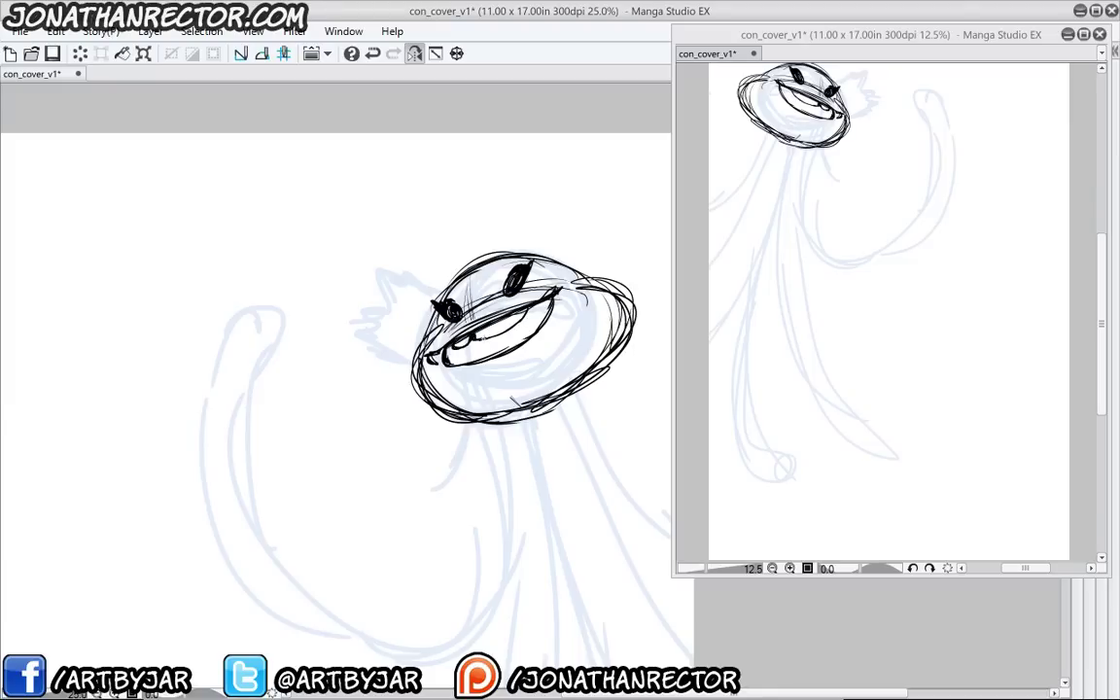
click(372, 53)
drag(587, 336, 608, 345)
drag(548, 315, 526, 303)
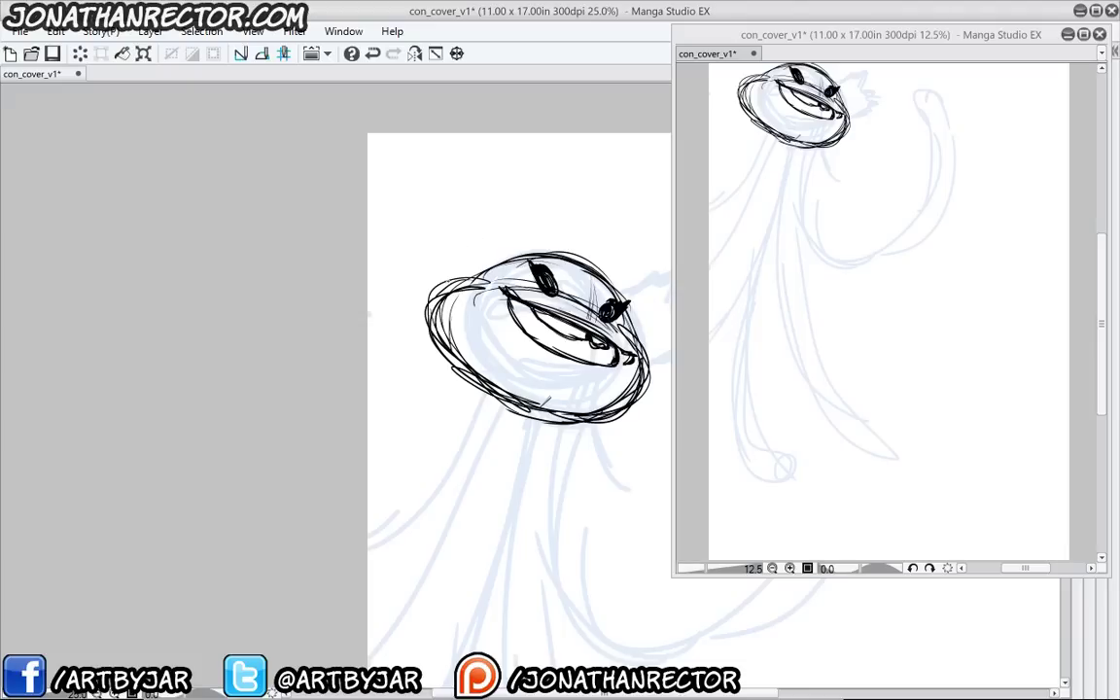
Reinforce the crown, cheek and chin outline of momo's head and add a small oval mark beside the larger eye
drag(475, 283, 523, 253)
mouse_move(479, 274)
mouse_down()
mouse_move(552, 255)
mouse_move(433, 298)
mouse_move(493, 392)
mouse_up()
drag(475, 344, 391, 296)
drag(550, 291, 553, 358)
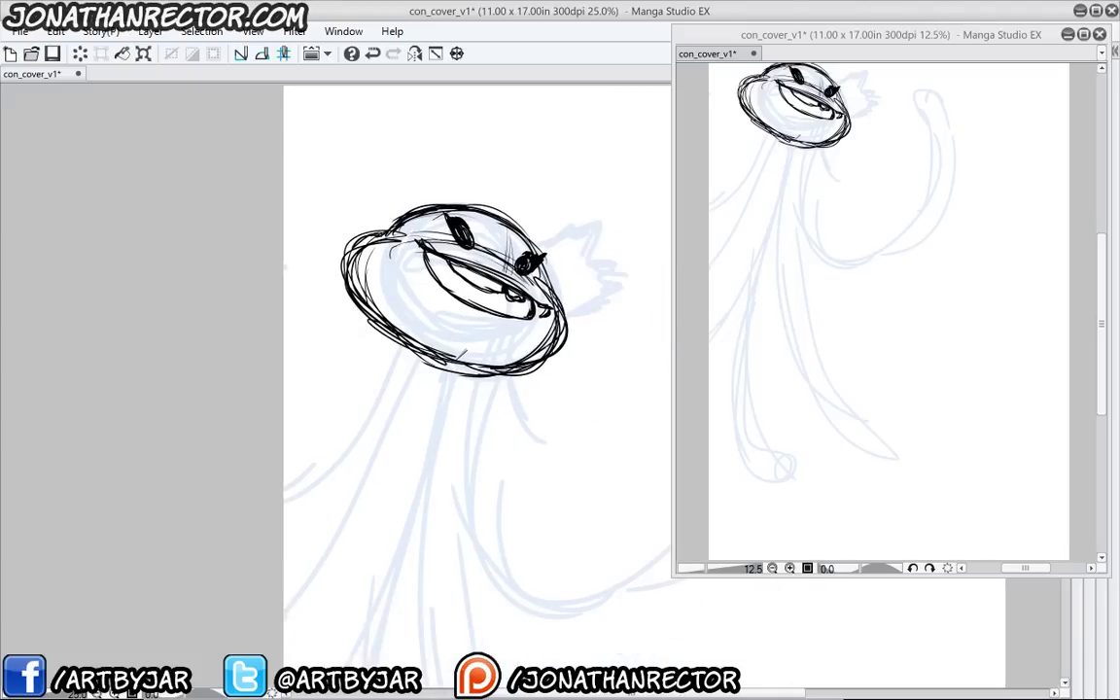
drag(444, 357, 533, 370)
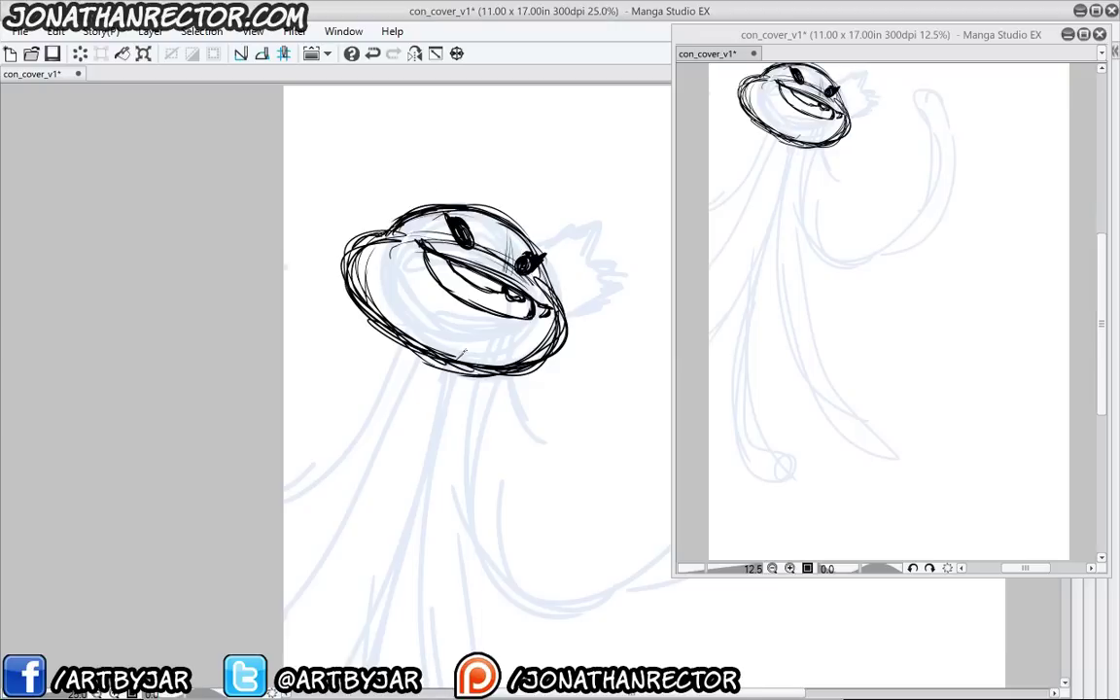
drag(399, 320, 373, 349)
mouse_move(388, 254)
mouse_down()
mouse_move(396, 260)
mouse_move(388, 254)
mouse_up()
drag(509, 309, 521, 317)
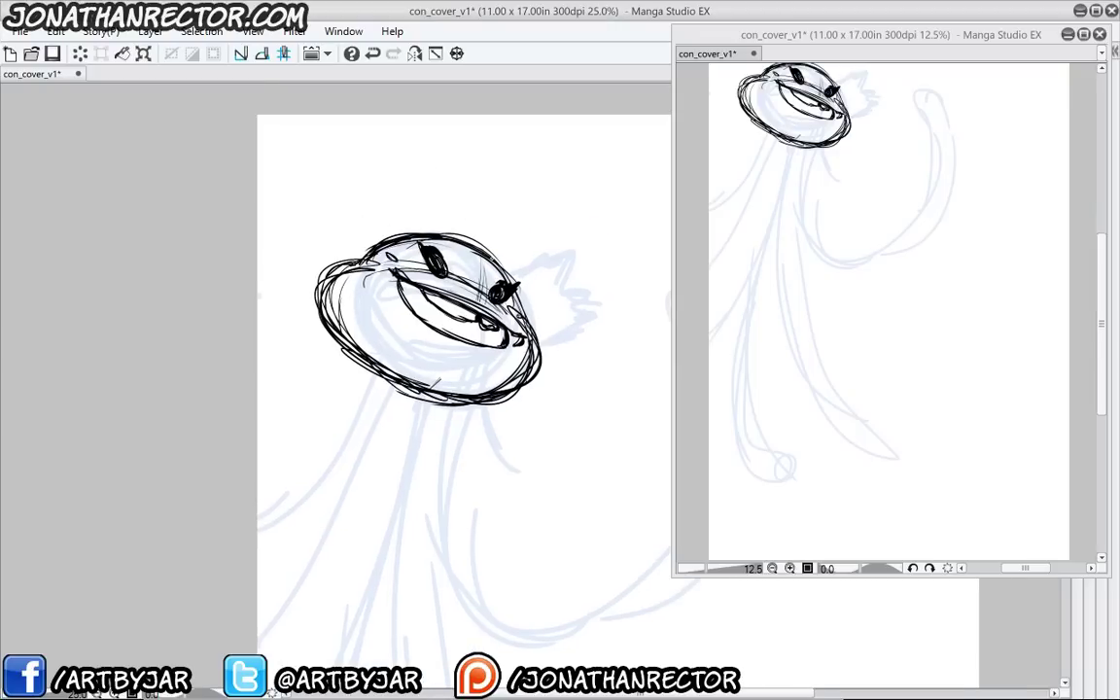
drag(423, 334, 416, 362)
mouse_move(488, 275)
mouse_down()
mouse_move(443, 250)
mouse_move(490, 251)
mouse_up()
drag(478, 322, 503, 309)
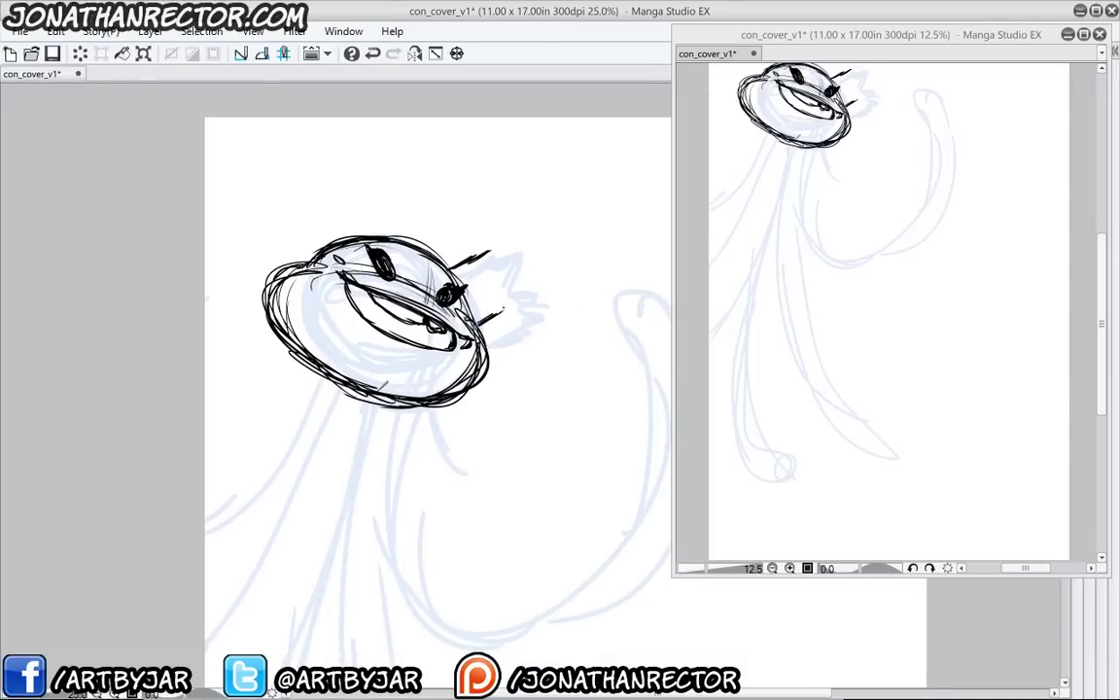
mouse_move(446, 263)
mouse_down()
mouse_move(461, 250)
mouse_move(471, 270)
mouse_up()
key(e)
drag(503, 315, 489, 321)
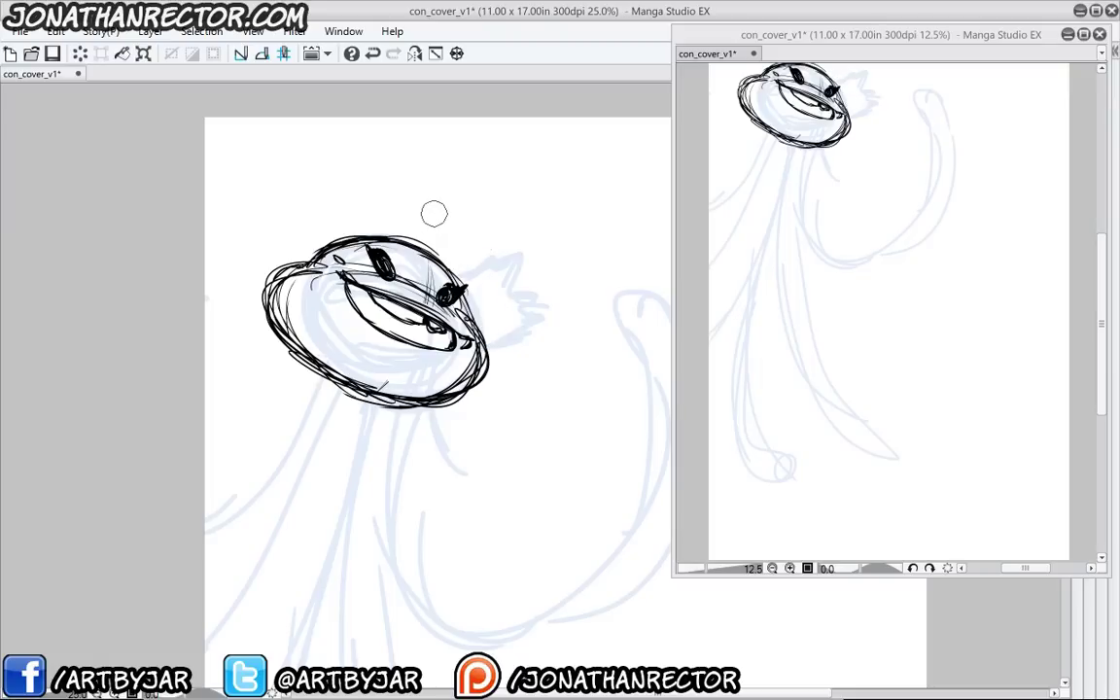
Draw a spiky crest with curved points along the back of momo's head, with small oval spots inside it
key(p)
mouse_move(415, 240)
mouse_down()
mouse_move(472, 266)
mouse_move(494, 256)
mouse_move(477, 334)
mouse_up()
drag(457, 260, 493, 263)
mouse_move(494, 267)
mouse_down()
mouse_move(484, 339)
mouse_move(489, 294)
mouse_move(459, 248)
mouse_move(425, 241)
mouse_move(491, 270)
mouse_up()
mouse_move(492, 271)
mouse_down()
mouse_move(506, 302)
mouse_move(489, 337)
mouse_move(499, 328)
mouse_up()
mouse_move(492, 270)
mouse_down()
mouse_move(499, 304)
mouse_move(494, 258)
mouse_up()
drag(431, 246, 459, 247)
drag(459, 247, 451, 270)
mouse_move(474, 326)
mouse_down()
mouse_move(481, 334)
mouse_move(483, 315)
mouse_up()
drag(483, 315, 479, 288)
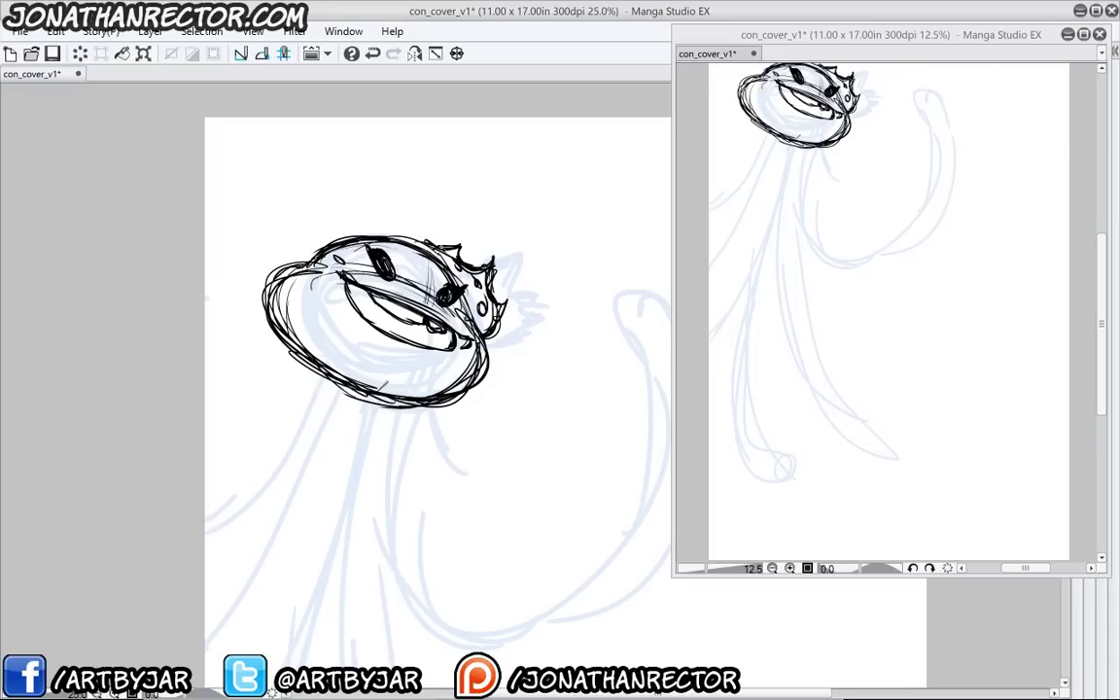
drag(434, 243, 363, 226)
Rough in momo's raised limb with long curves sweeping down from the chin and up along the blue guide
key(space)
mouse_move(319, 361)
mouse_down()
mouse_move(323, 315)
mouse_move(284, 225)
mouse_up()
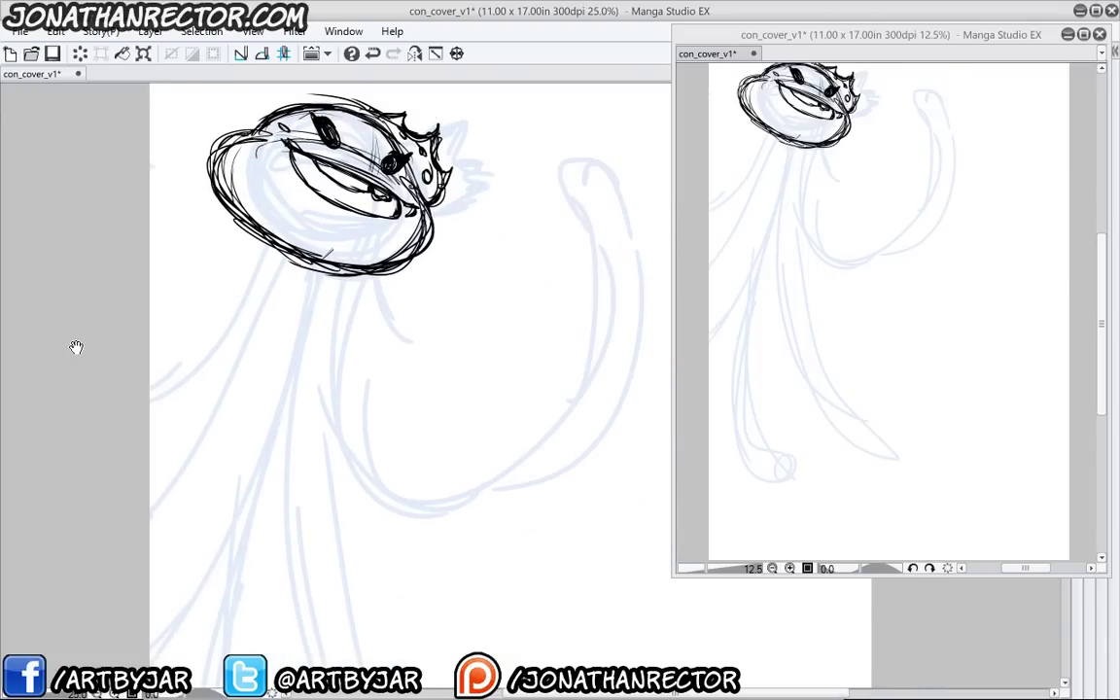
scroll(76, 347, down, 1)
key(space)
mouse_move(238, 343)
mouse_down()
mouse_move(316, 315)
mouse_move(319, 354)
mouse_move(435, 227)
mouse_up()
mouse_move(434, 227)
mouse_down()
mouse_move(424, 400)
mouse_move(358, 393)
mouse_up()
drag(404, 404, 473, 274)
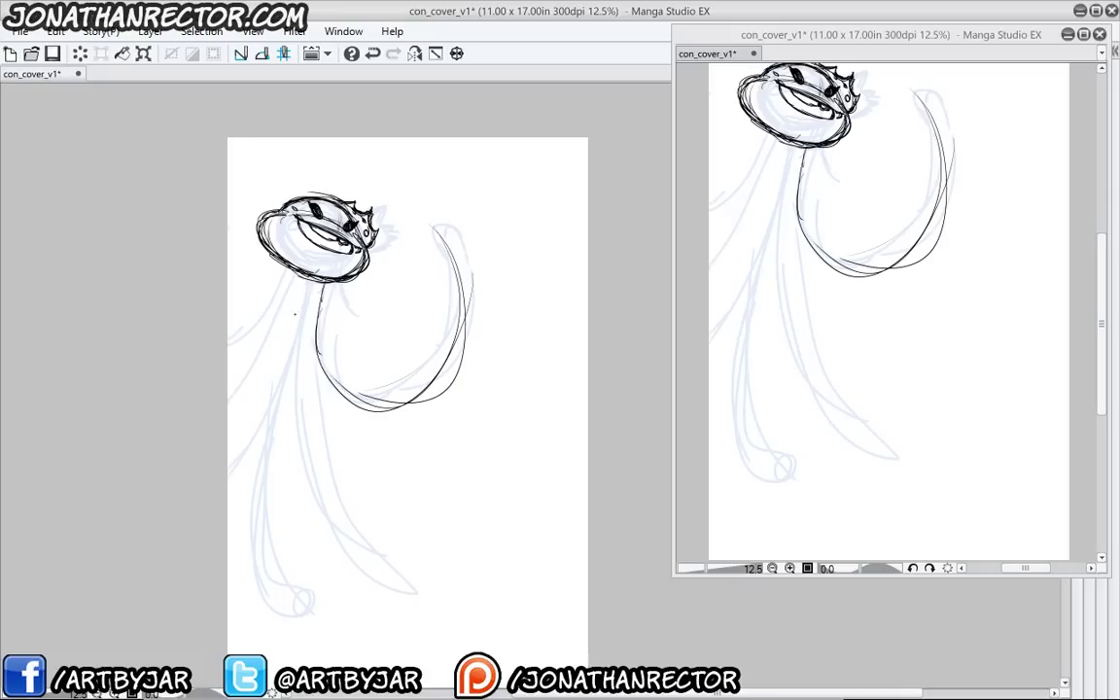
Rough in momo's trailing limbs with long curves flowing down the page and off its edge beside the head
mouse_move(305, 282)
mouse_down()
mouse_move(325, 577)
mouse_move(423, 613)
mouse_move(255, 573)
mouse_move(255, 595)
mouse_up()
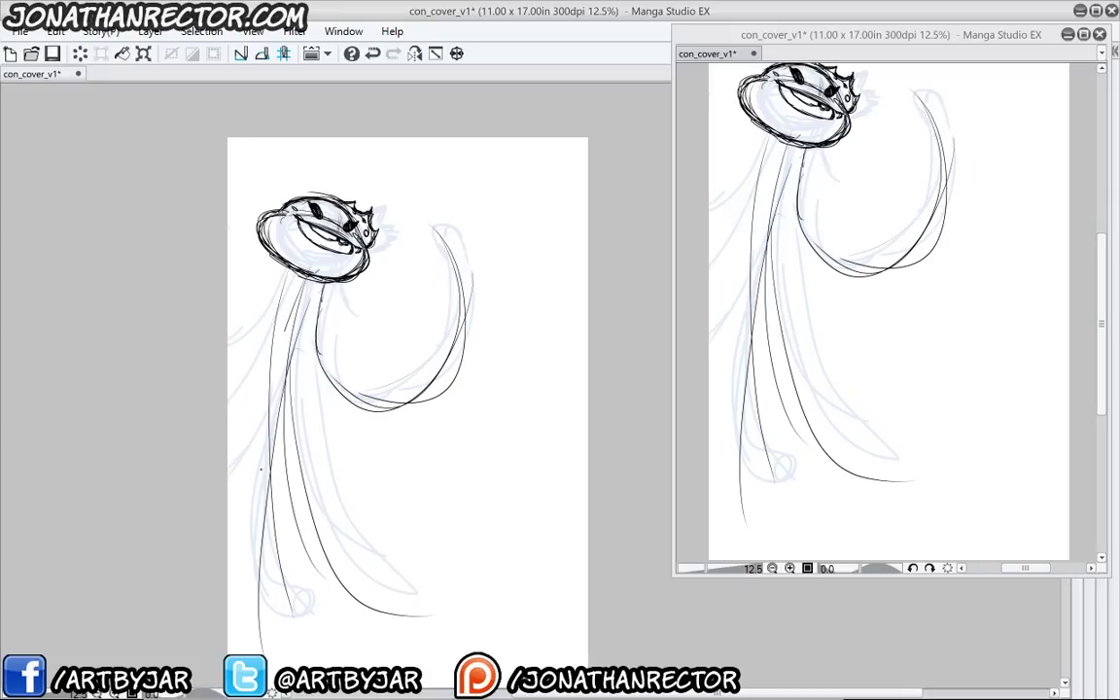
drag(268, 291, 258, 636)
drag(234, 331, 227, 347)
mouse_move(290, 285)
mouse_down()
mouse_move(227, 341)
mouse_move(228, 327)
mouse_up()
mouse_move(290, 266)
mouse_down()
mouse_move(228, 288)
mouse_move(228, 306)
mouse_up()
Add a lower limb sweeping across the page and looping upward, plus another long curve toward the page bottom
drag(316, 294, 490, 534)
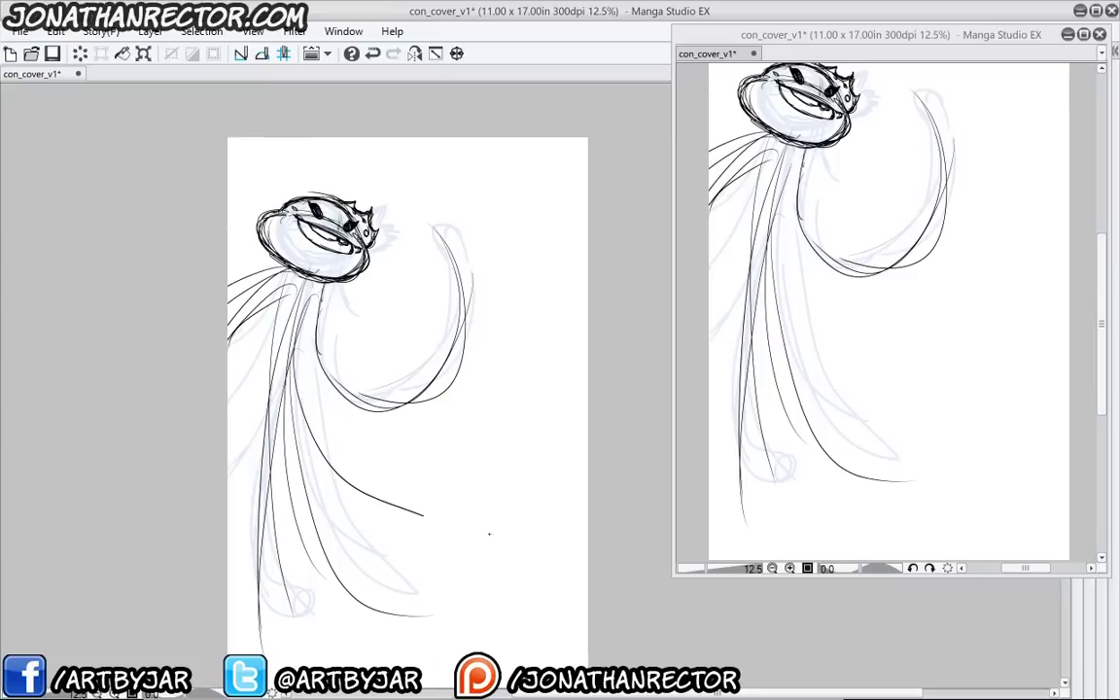
mouse_move(308, 425)
mouse_down()
mouse_move(518, 393)
mouse_move(285, 461)
mouse_up()
mouse_move(285, 353)
mouse_down()
mouse_move(400, 608)
mouse_move(440, 648)
mouse_up()
drag(265, 542, 191, 550)
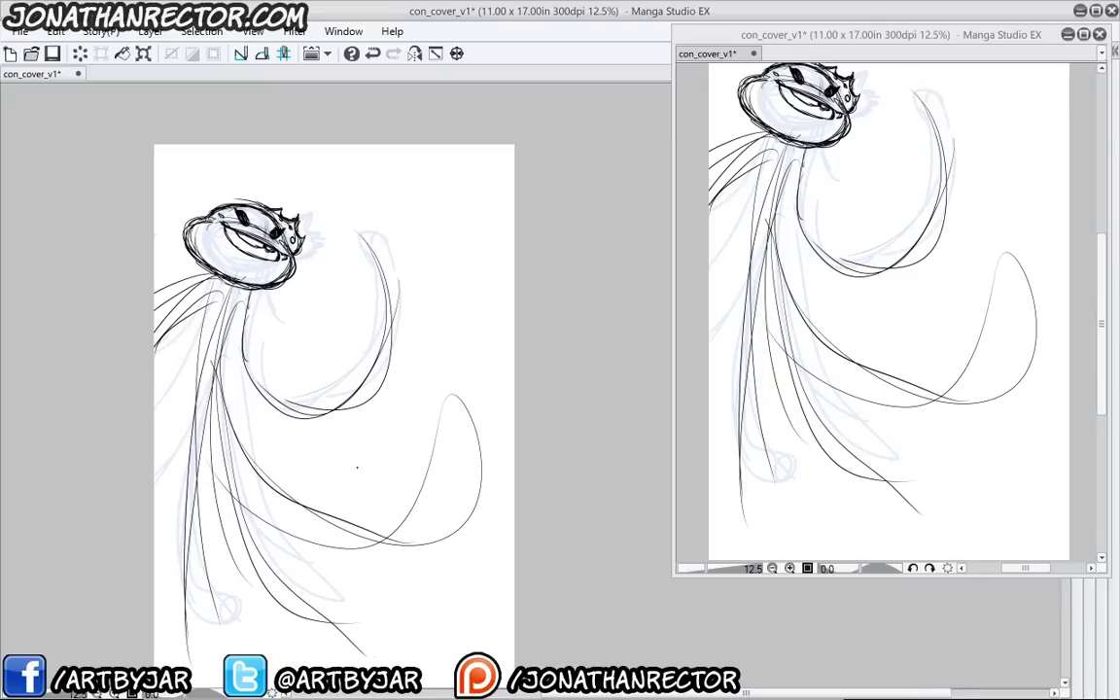
Collapse the momo folder, show the jesop and gildas folders, and hide the blue guide sketch on Layer 3
key(Tab)
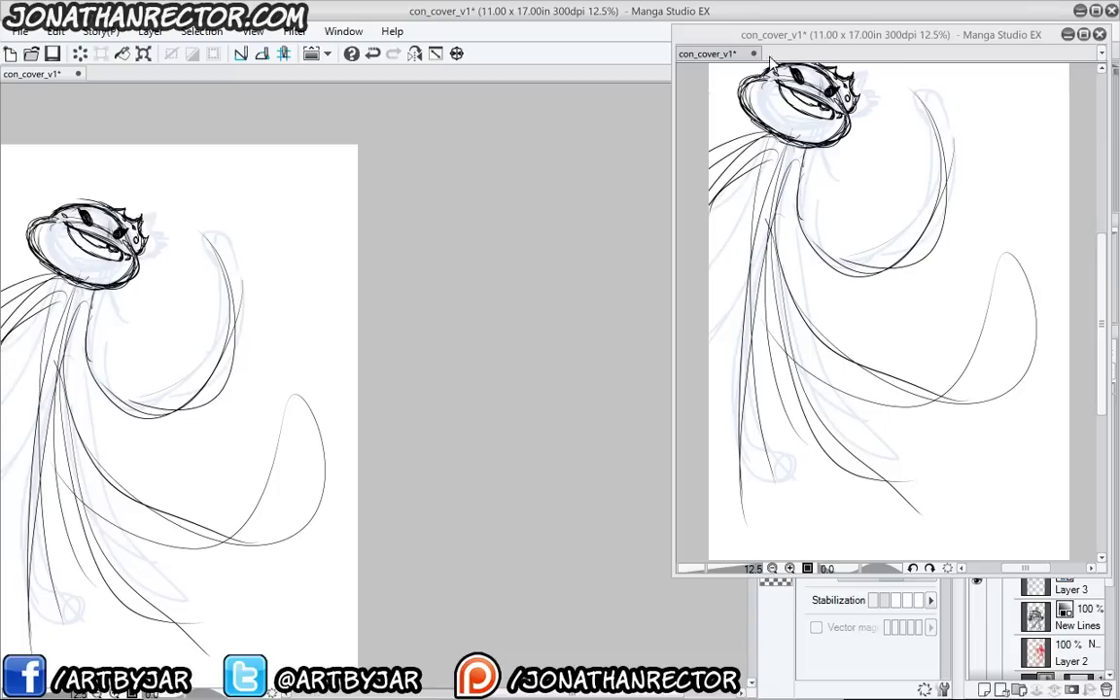
drag(744, 33, 469, 58)
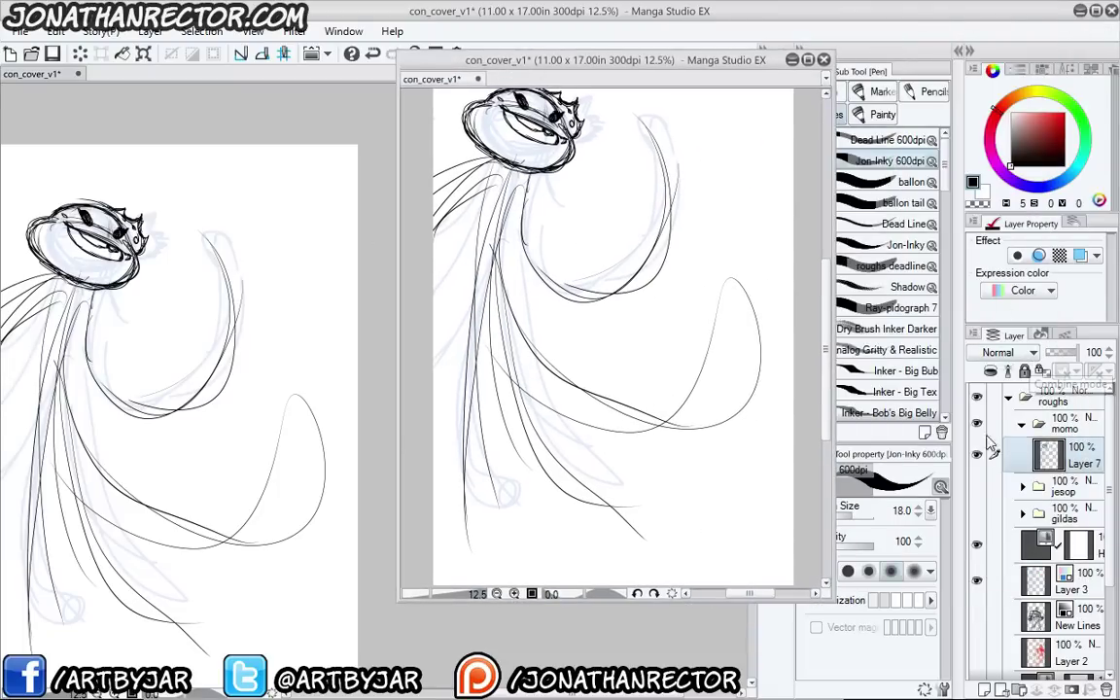
click(1021, 423)
click(977, 451)
click(977, 477)
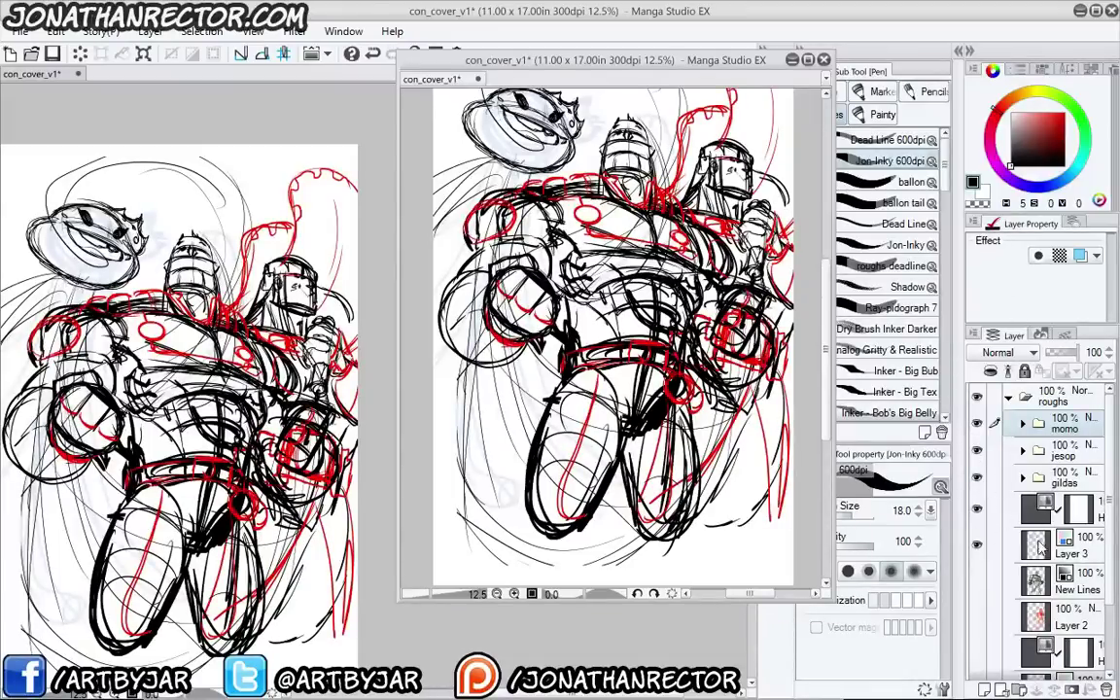
click(977, 544)
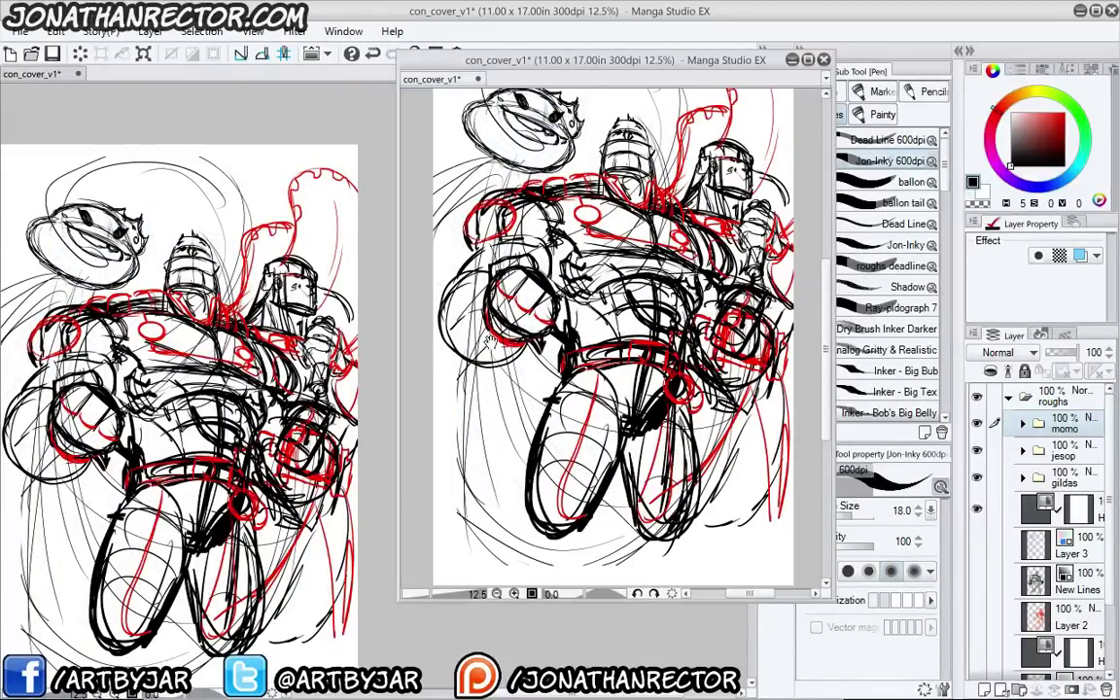
Close the second canvas window and save the con_cover_v1 file
double_click(723, 59)
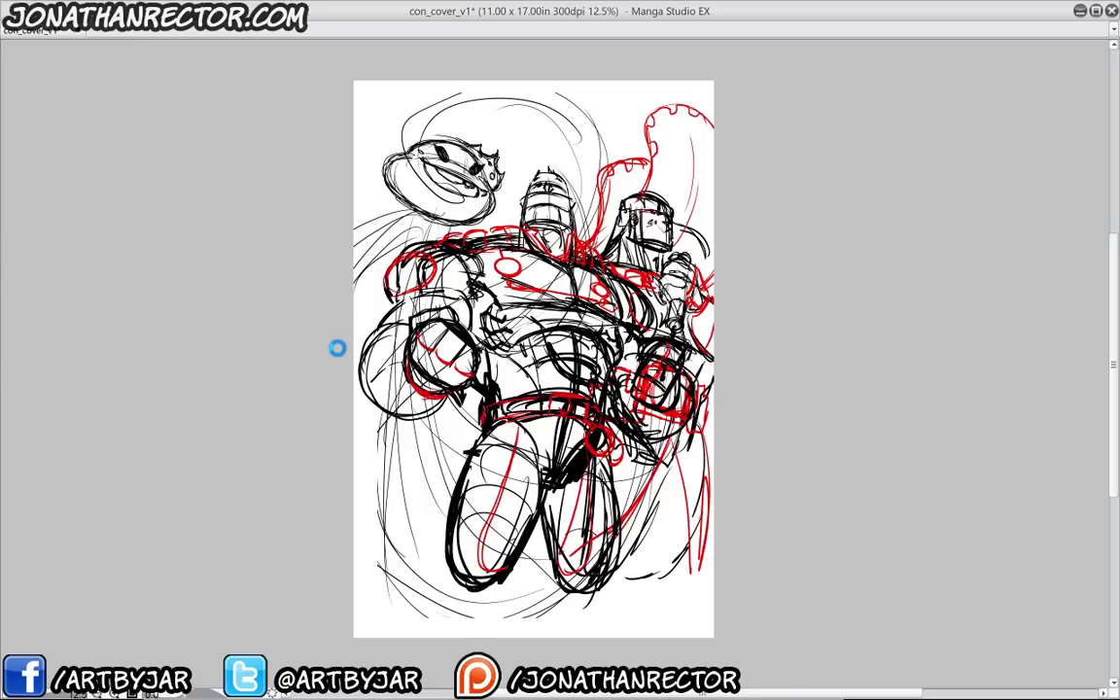
key(ctrl+s)
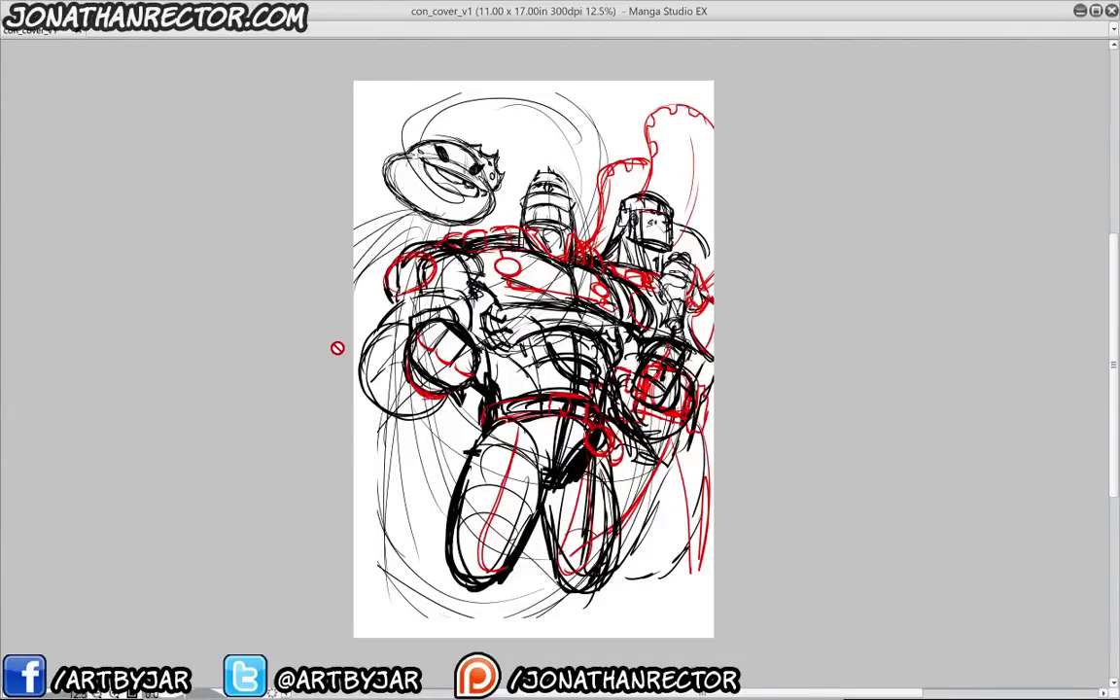
drag(397, 373, 372, 404)
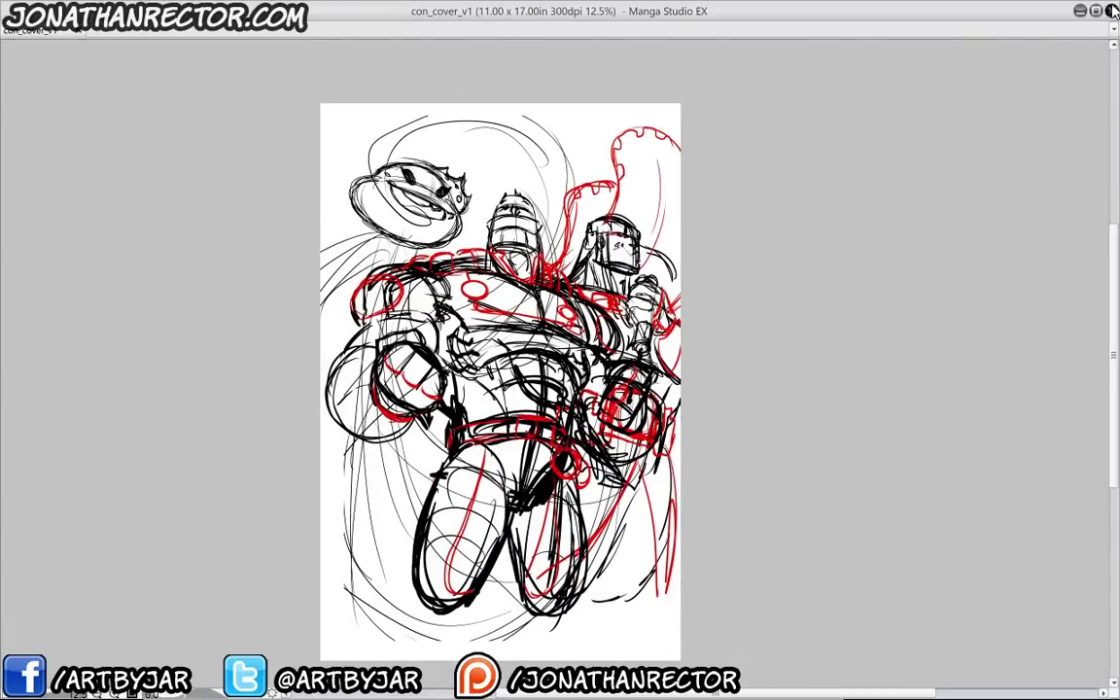
key(Tab)
drag(330, 422, 492, 358)
Collapse the roughs folder and create a new layer folder named lines above it
key(Tab)
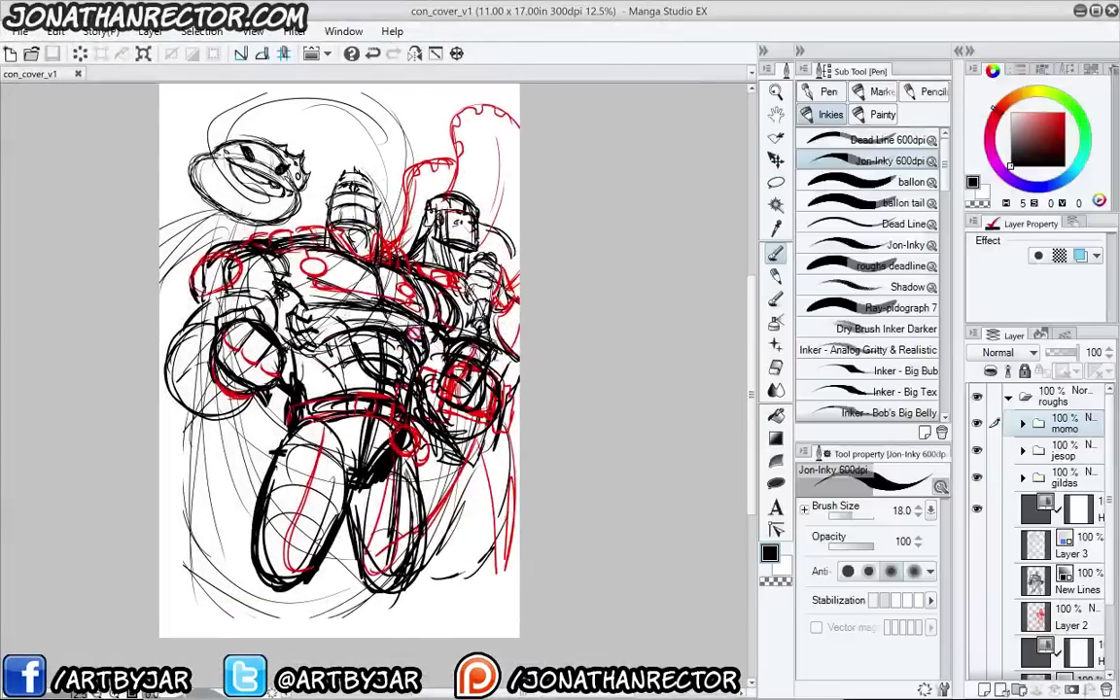
drag(346, 280, 375, 309)
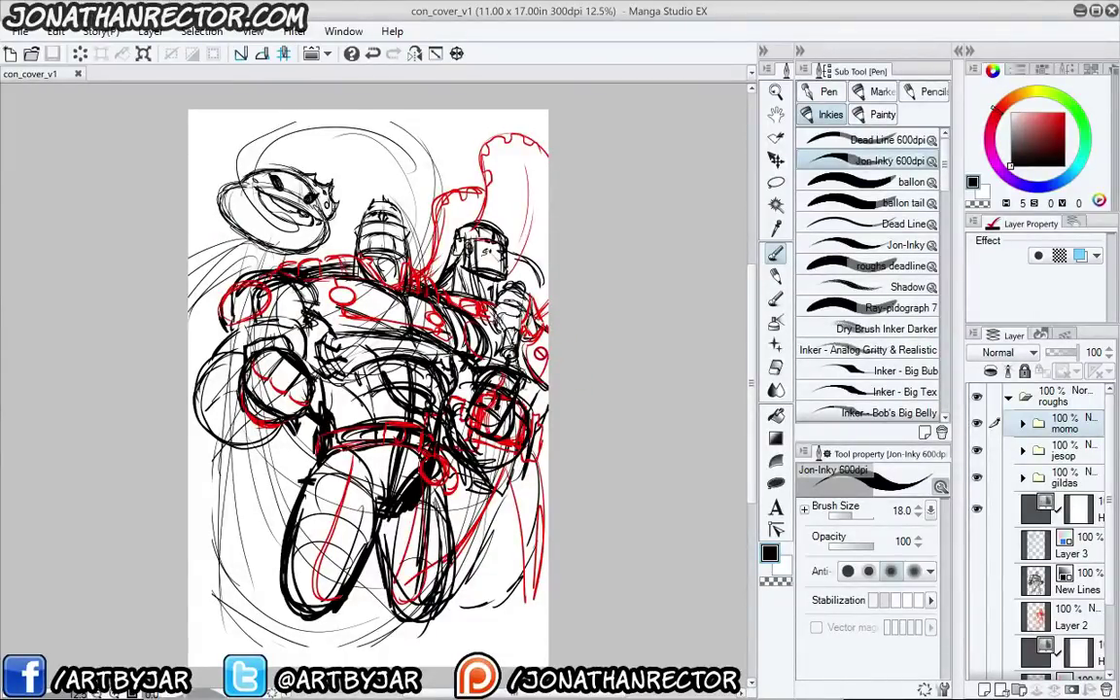
drag(513, 251, 521, 261)
click(1008, 400)
click(1020, 690)
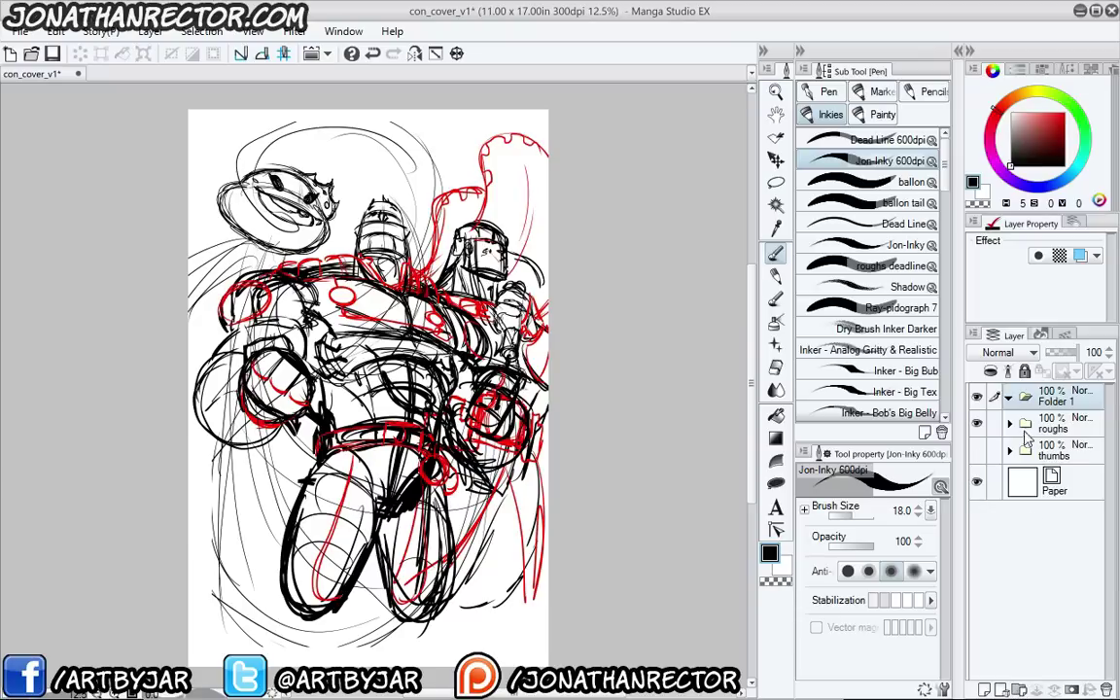
double_click(1057, 401)
drag(1079, 401, 936, 476)
key(BackSpace)
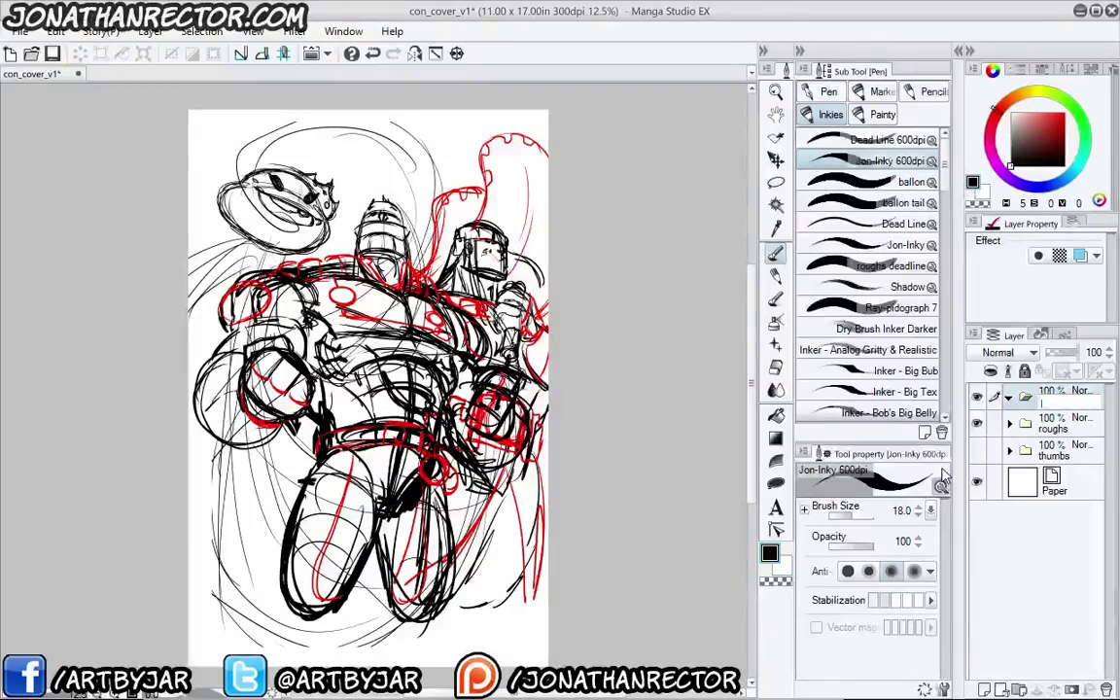
text(lines)
key(Return)
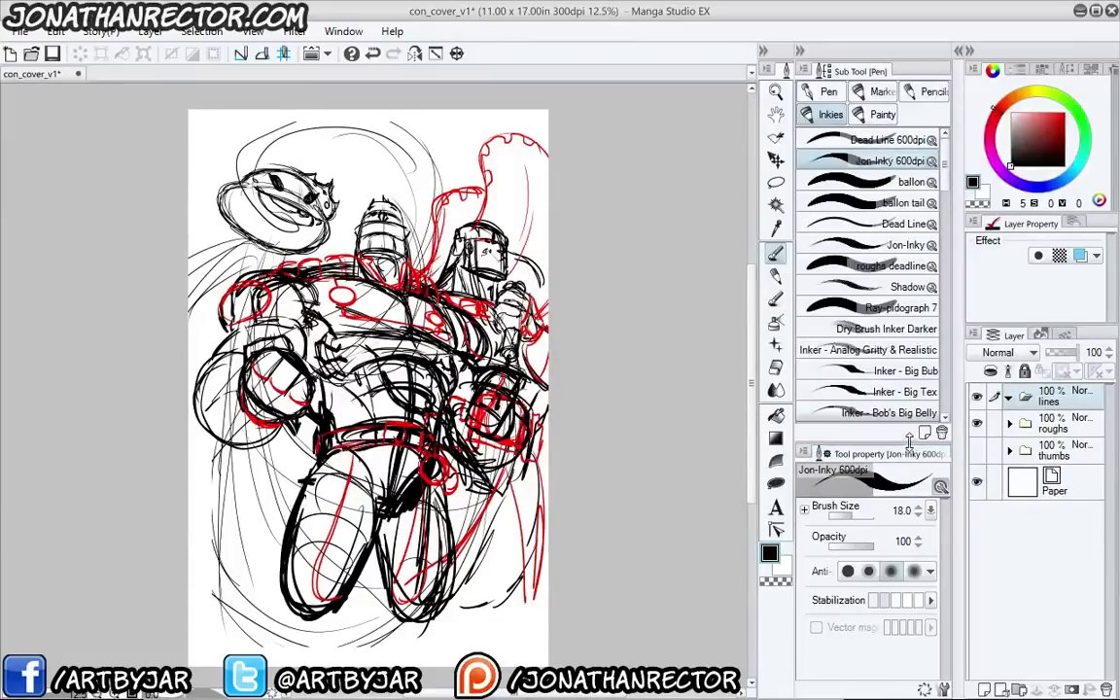
Save the file, expand the roughs folder and hide its jesop and momo subfolders
key(ctrl+s)
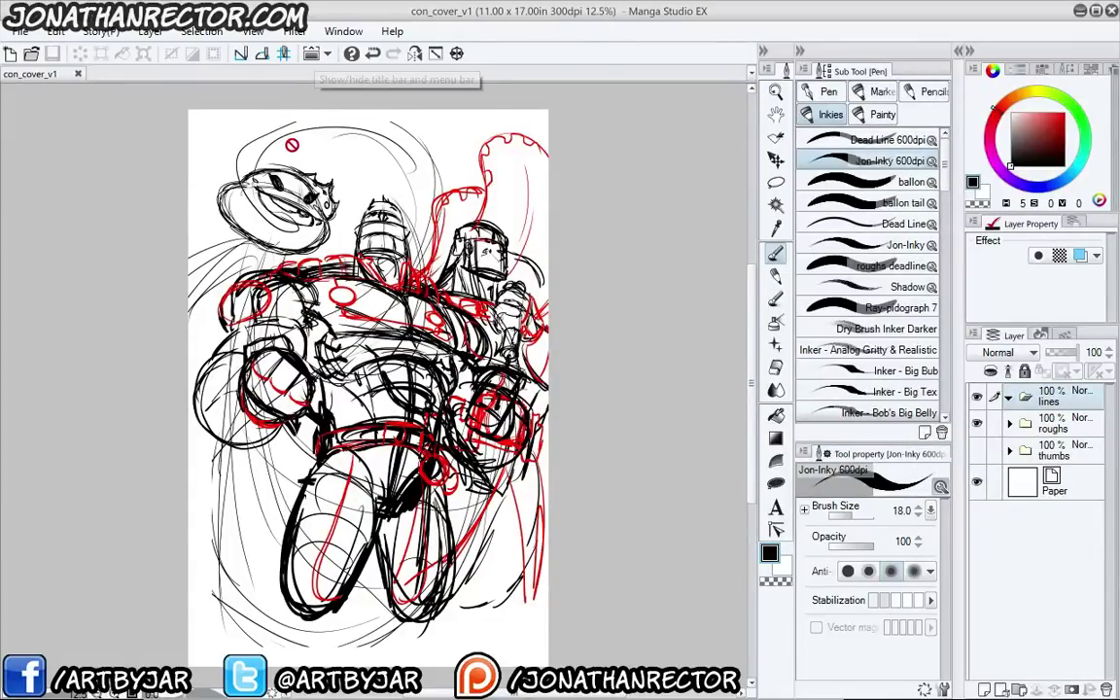
click(978, 426)
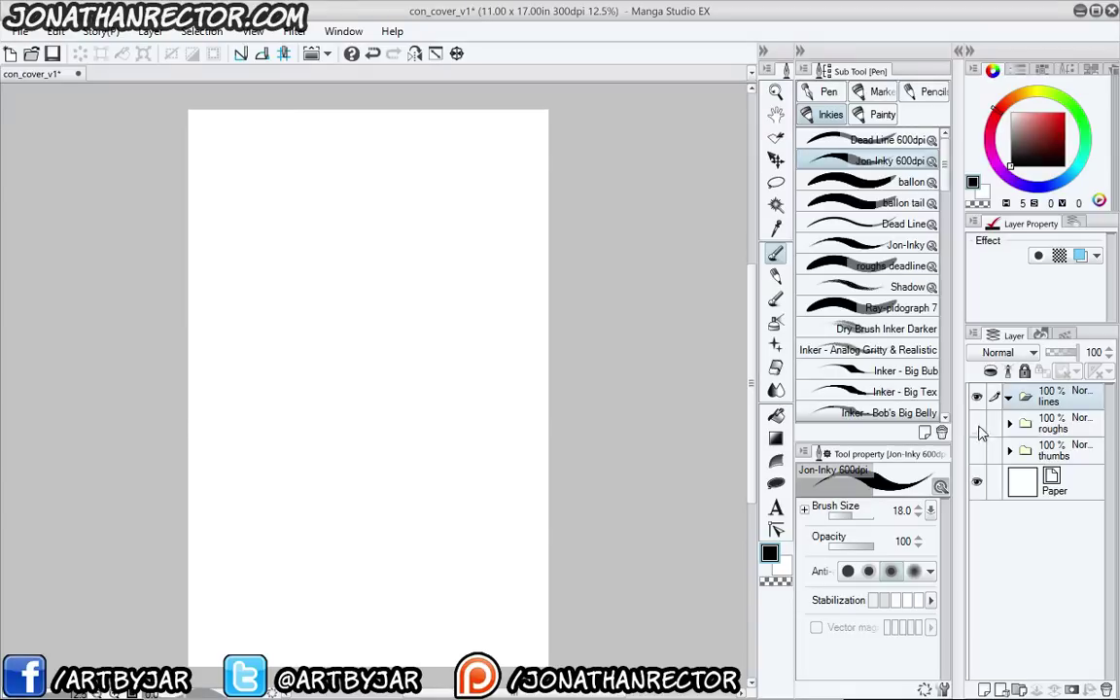
click(978, 426)
click(1009, 425)
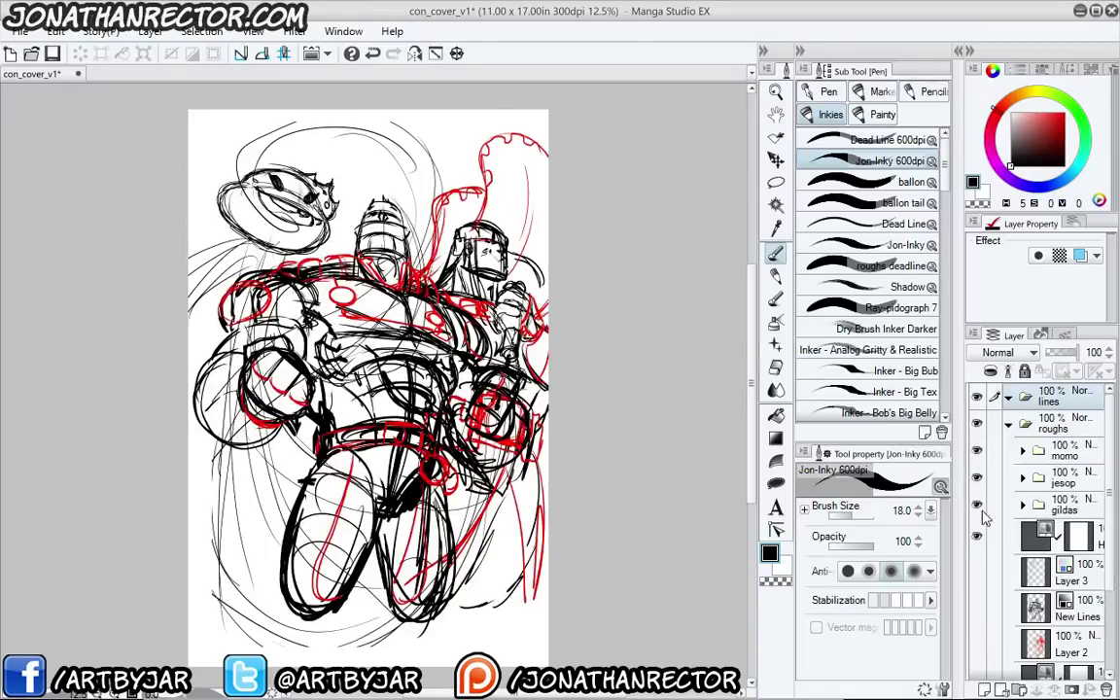
click(977, 478)
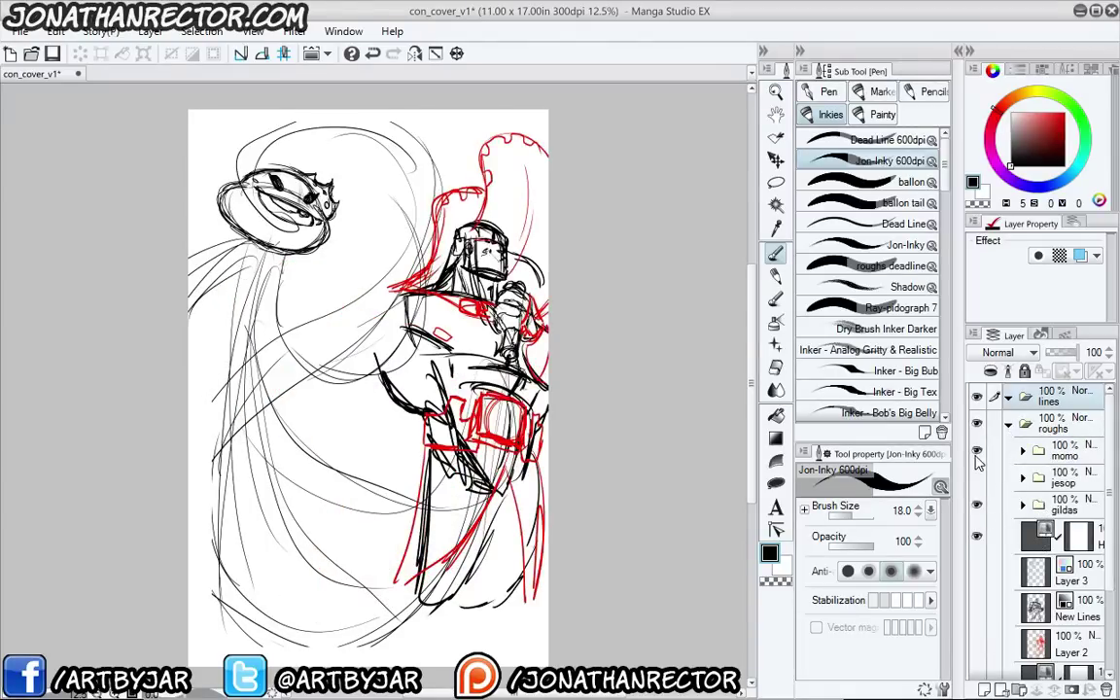
click(977, 450)
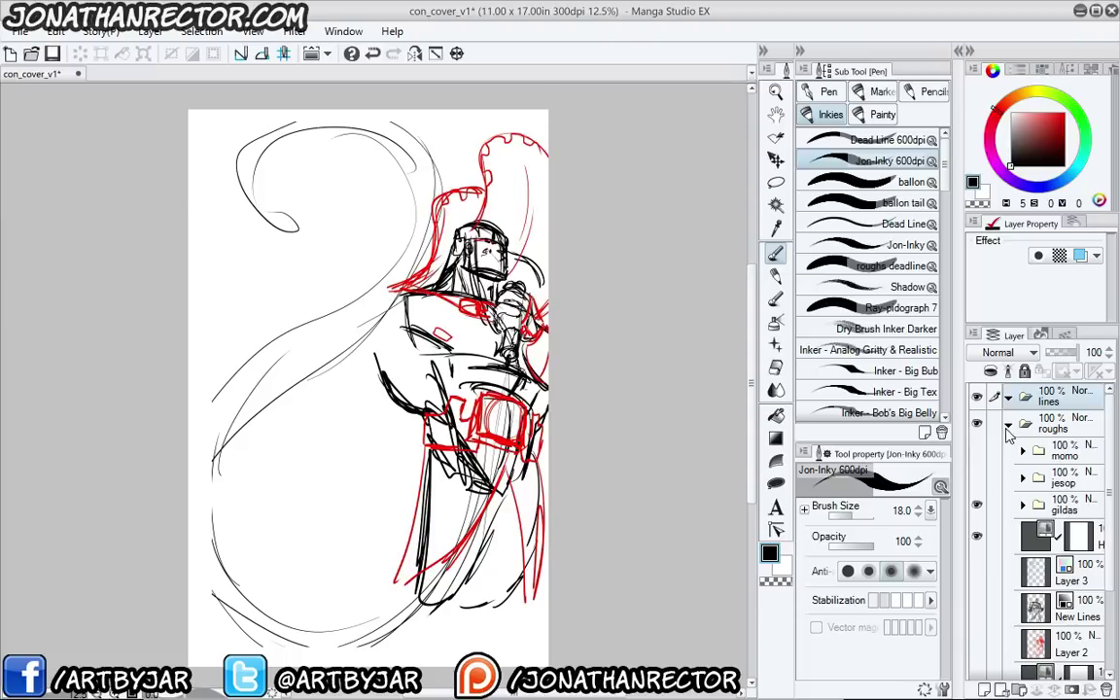
Lower the opacity of the roughs folder to 22%
click(1044, 428)
click(1045, 428)
drag(1075, 352, 1053, 358)
Create a subfolder named gildas inside the lines folder and add a new layer in it
click(1036, 401)
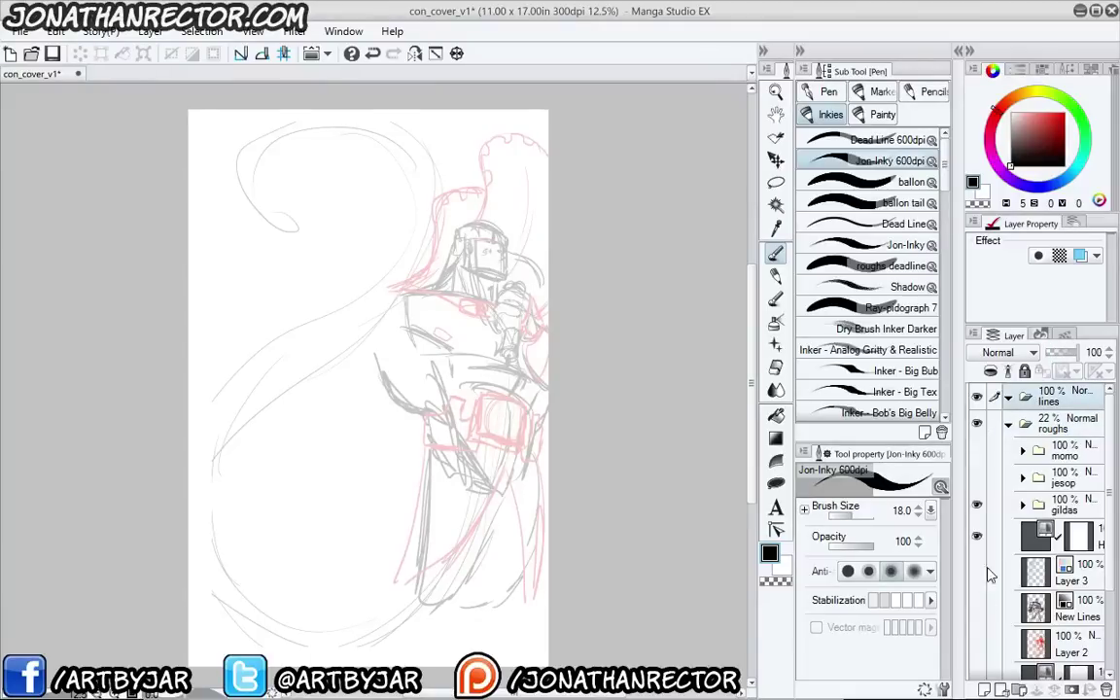
click(1000, 688)
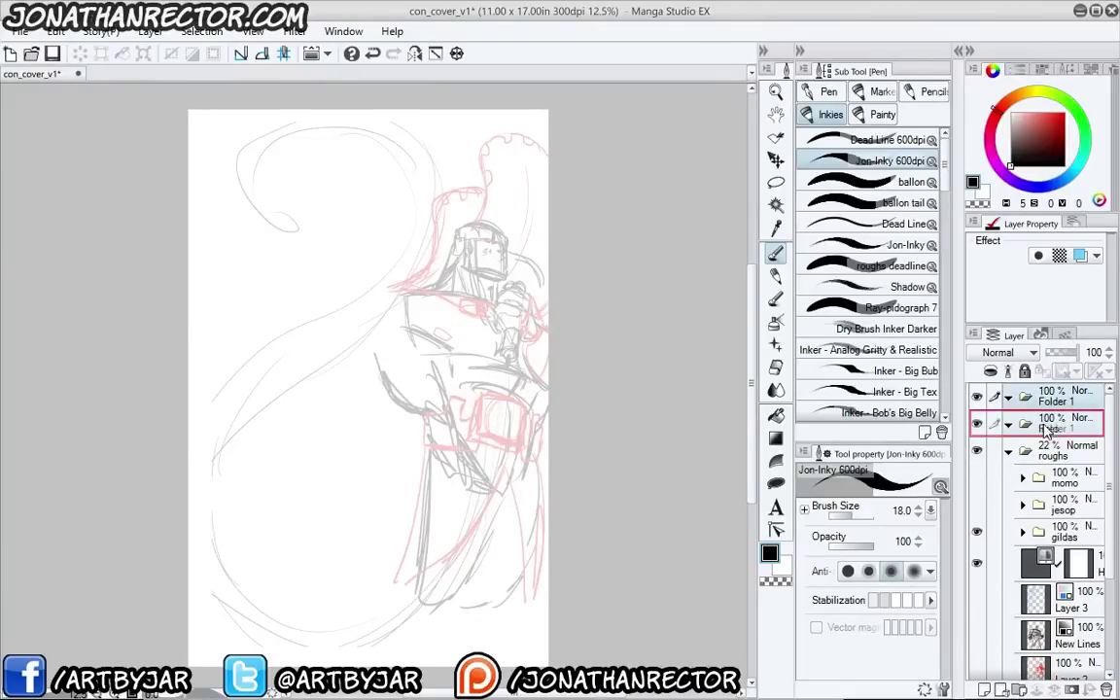
double_click(1070, 429)
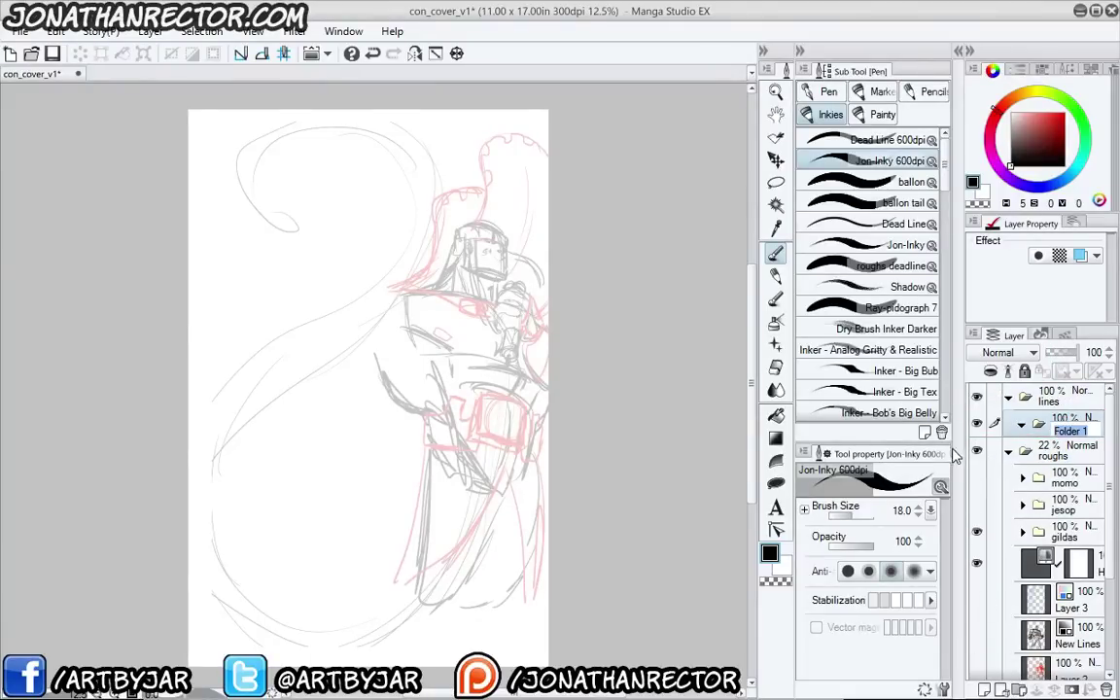
text(gildas)
key(Return)
key(ctrl+shift+n)
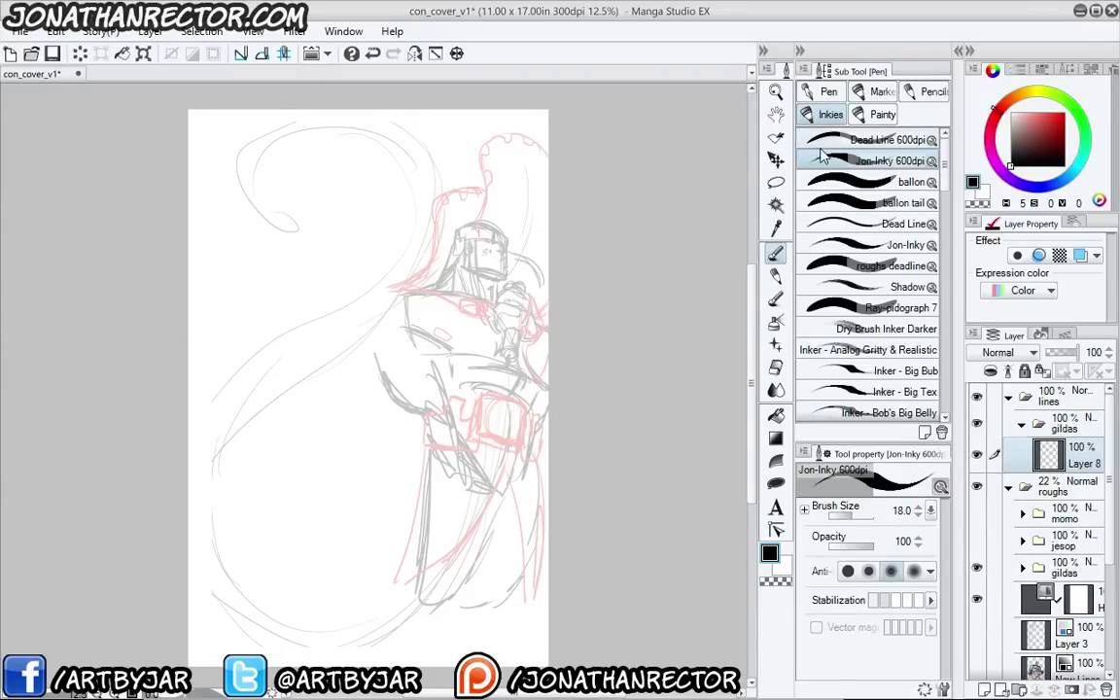
Try out the Dead Line pen with a few strokes on the gildas face, and undo them
click(836, 224)
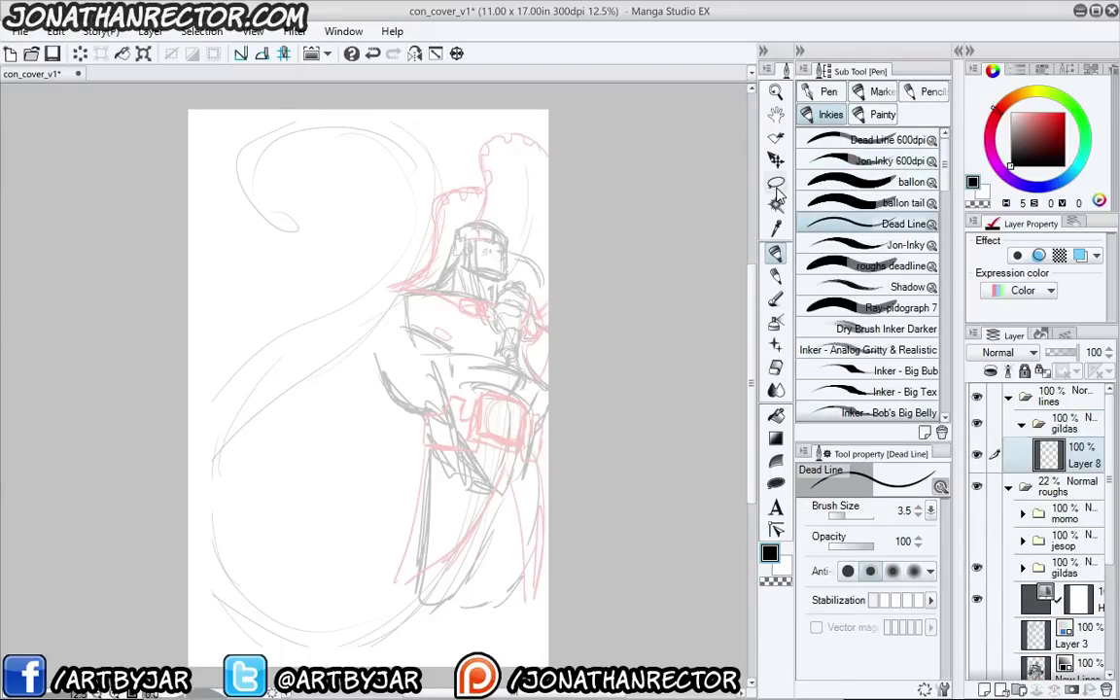
key(ctrl+plus)
key(ctrl+plus)
drag(585, 254, 428, 466)
drag(576, 223, 418, 422)
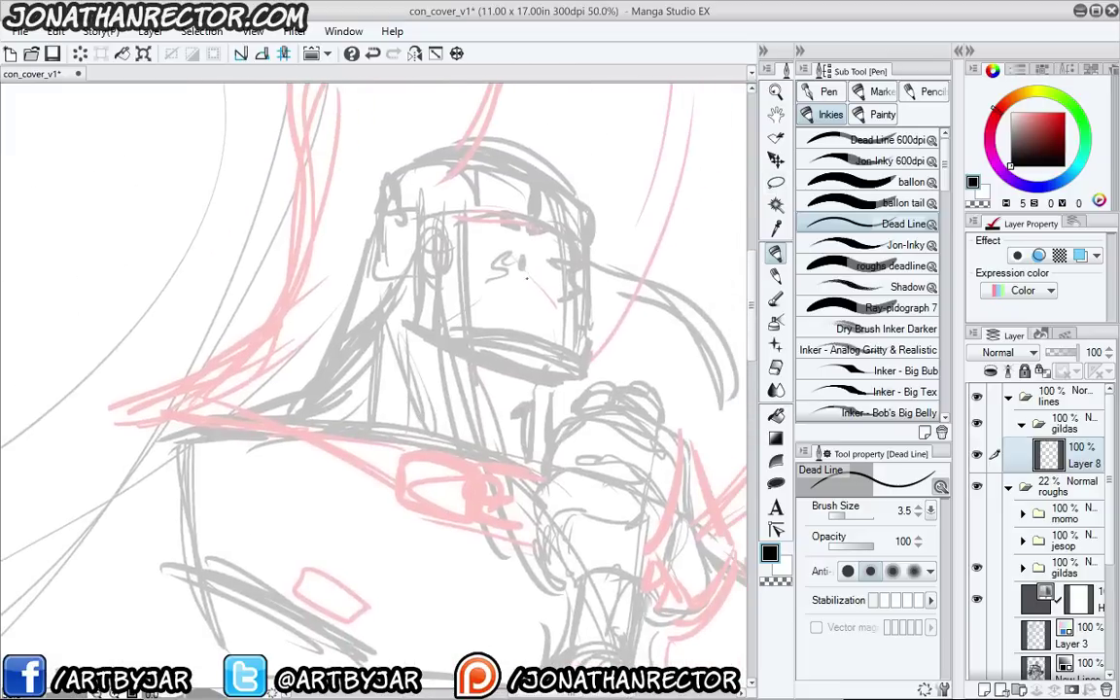
drag(525, 279, 461, 273)
key(ctrl+minus)
key(ctrl+minus)
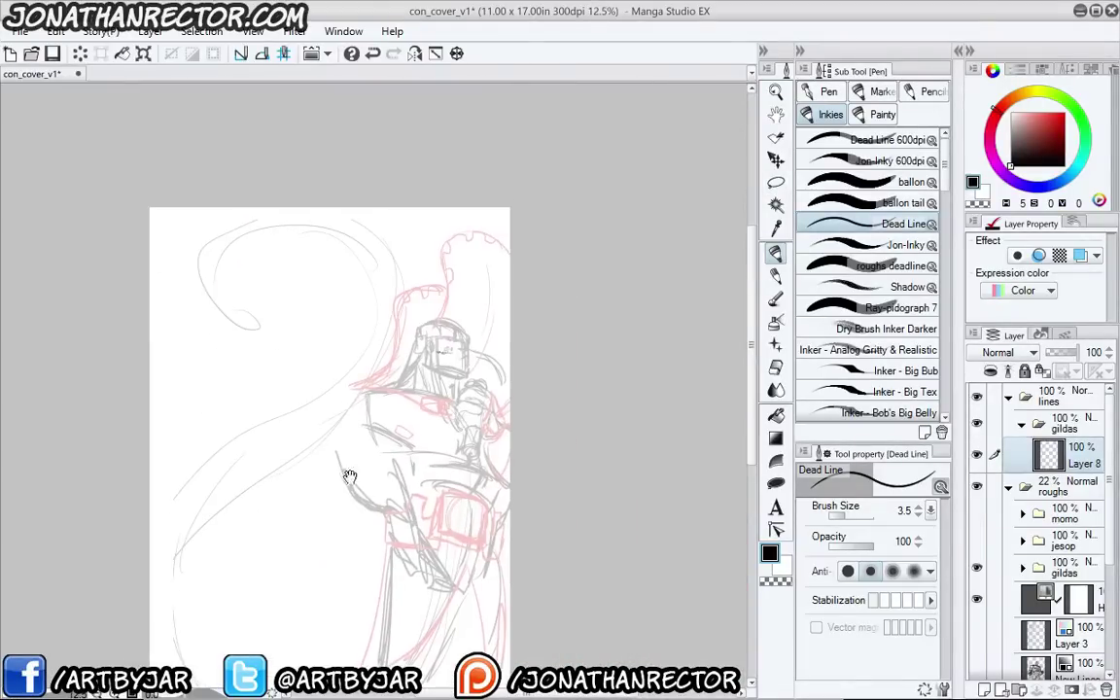
key(ctrl+plus)
scroll(349, 408, up, 1)
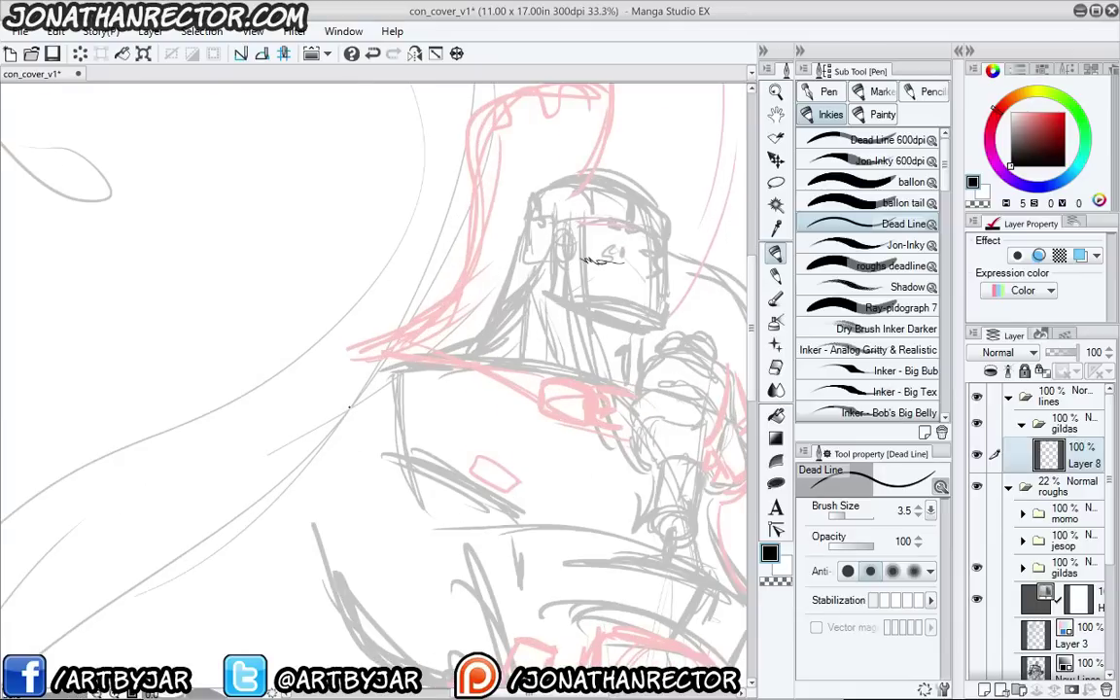
drag(521, 339, 277, 436)
scroll(193, 283, up, 1)
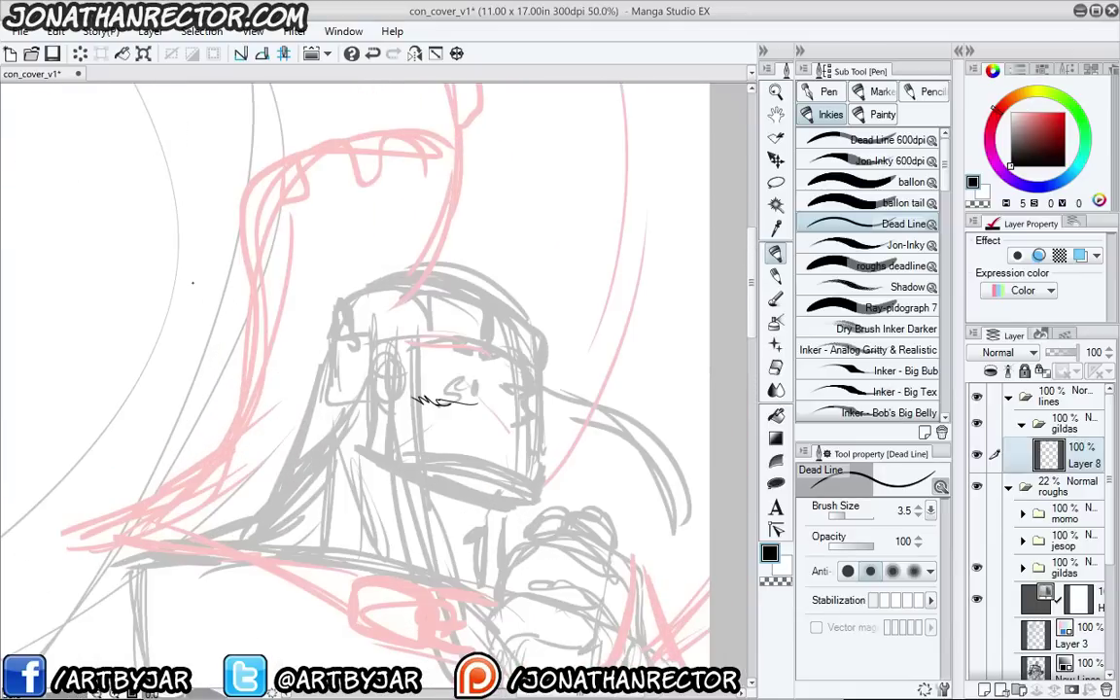
drag(432, 381, 454, 286)
key(ctrl+z)
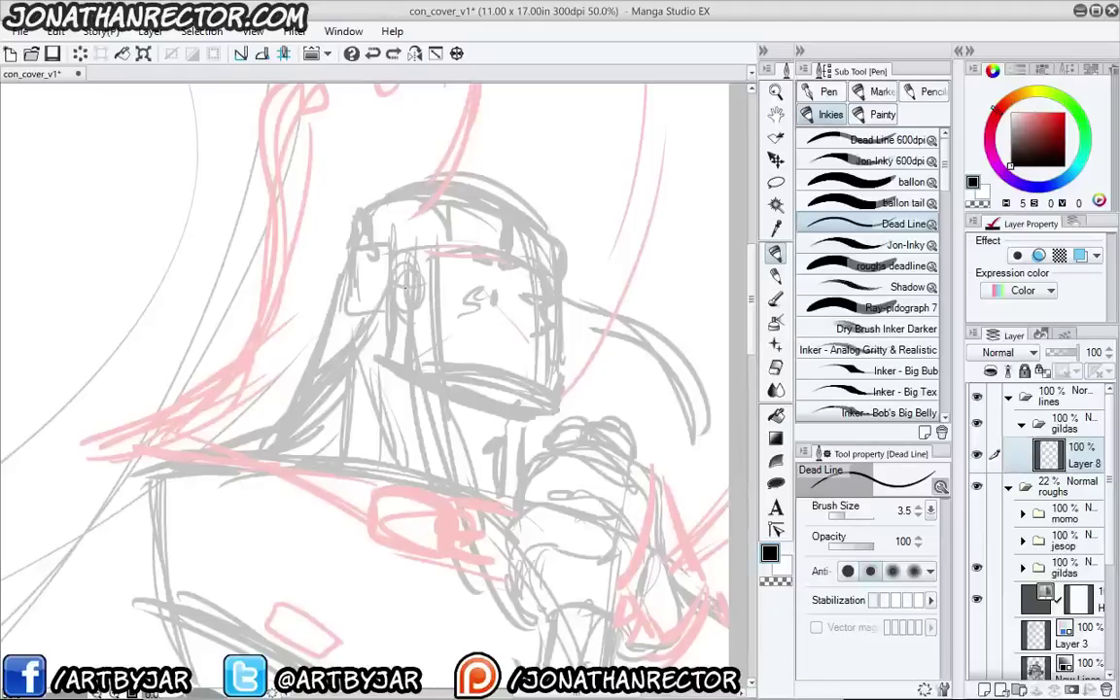
Switch to the Dead Line 600dpi pen, try an angled eye line on the gildas face, and undo it
click(875, 139)
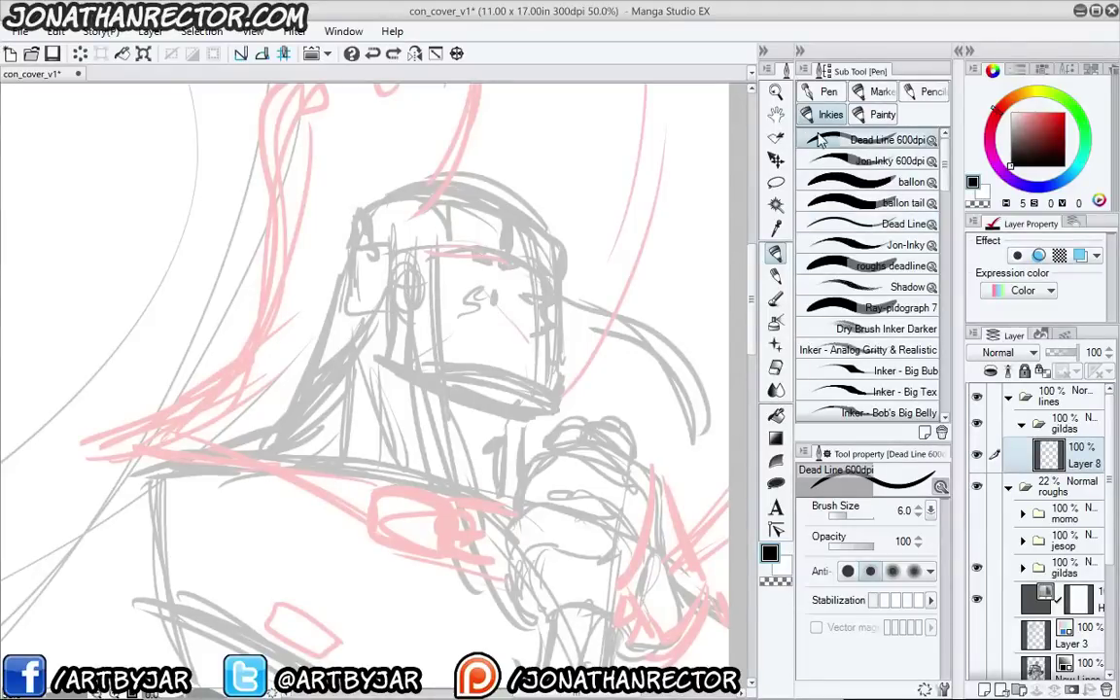
mouse_move(508, 294)
mouse_down()
mouse_move(450, 290)
mouse_move(476, 307)
mouse_up()
scroll(77, 315, down, 5)
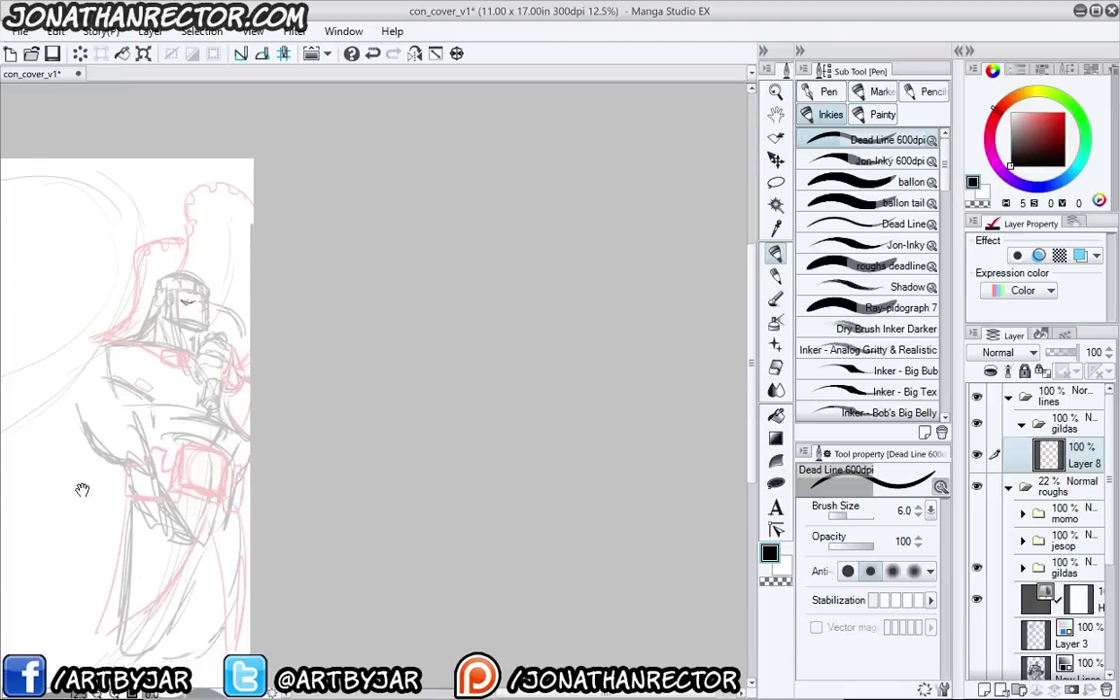
drag(83, 490, 228, 319)
drag(185, 400, 234, 510)
scroll(213, 387, up, 2)
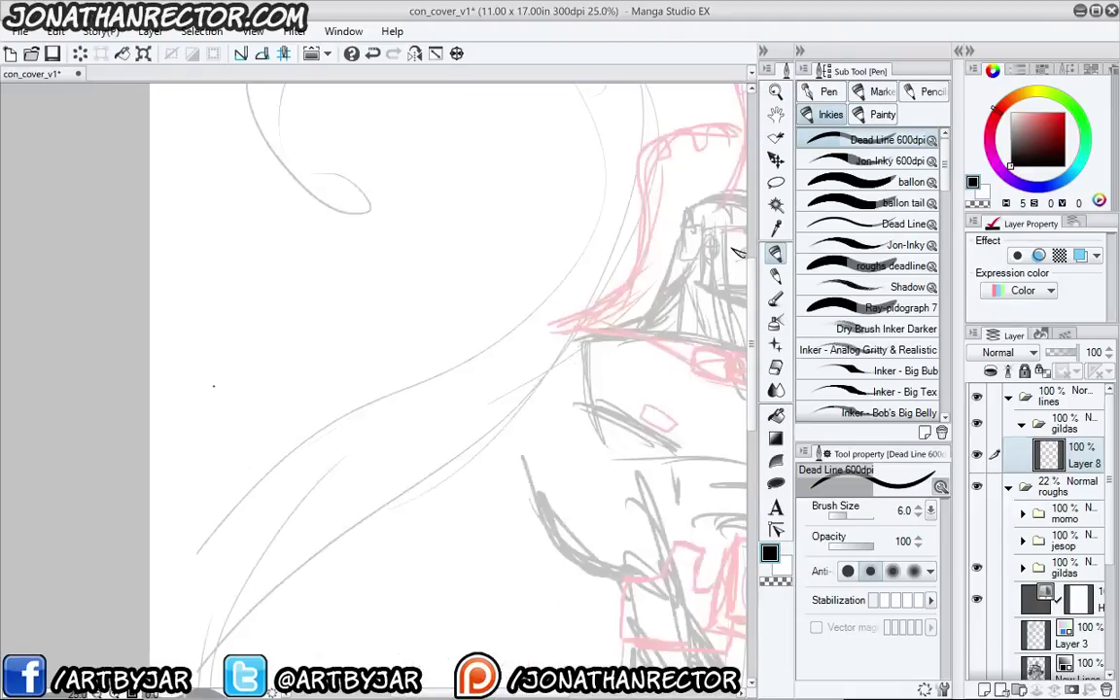
drag(335, 500, 108, 442)
scroll(42, 530, up, 1)
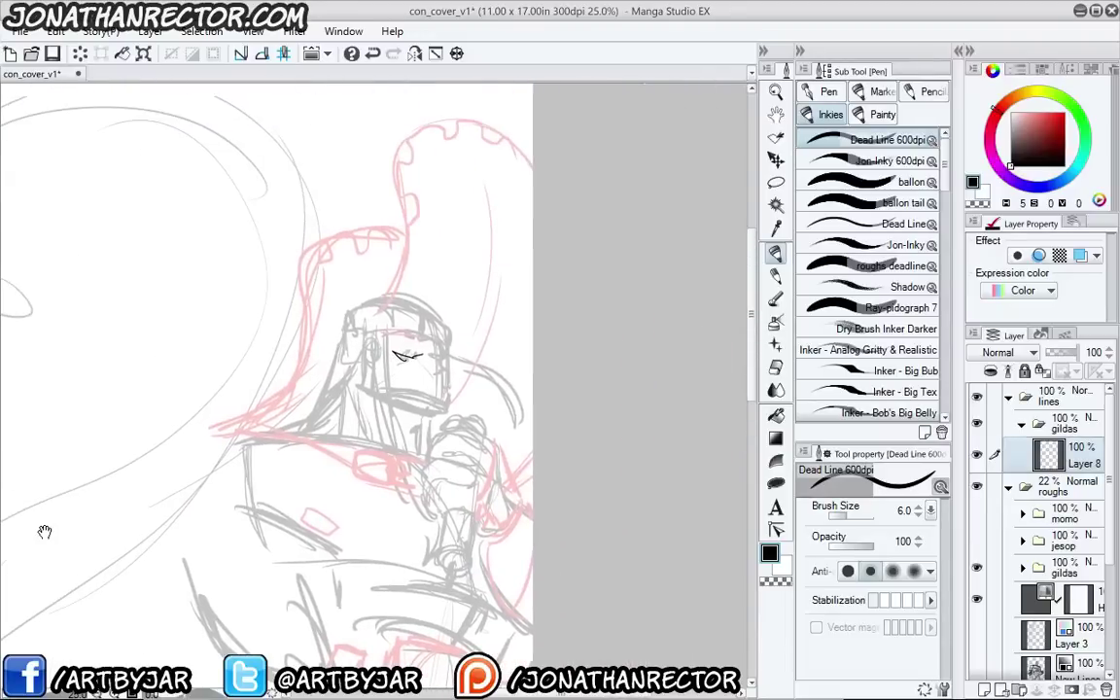
scroll(44, 529, up, 1)
drag(600, 347, 272, 571)
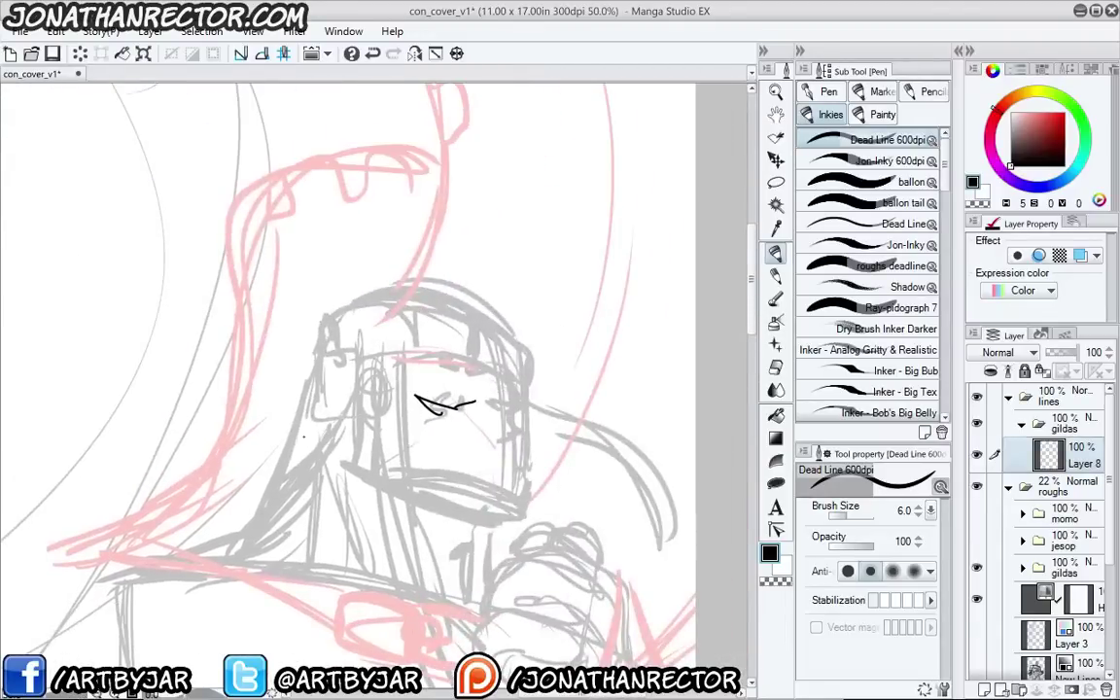
key(ctrl+z)
Move the whole gildas roughs folder to the left, away from the page's right edge
key(Tab)
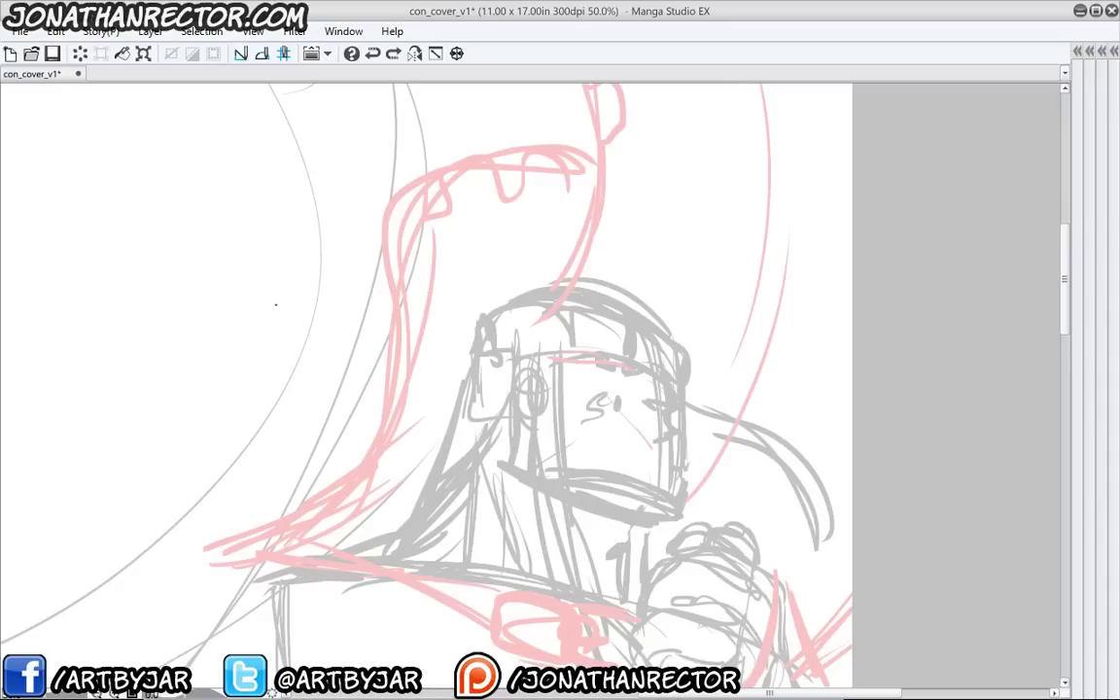
key(Tab)
scroll(276, 304, down, 1)
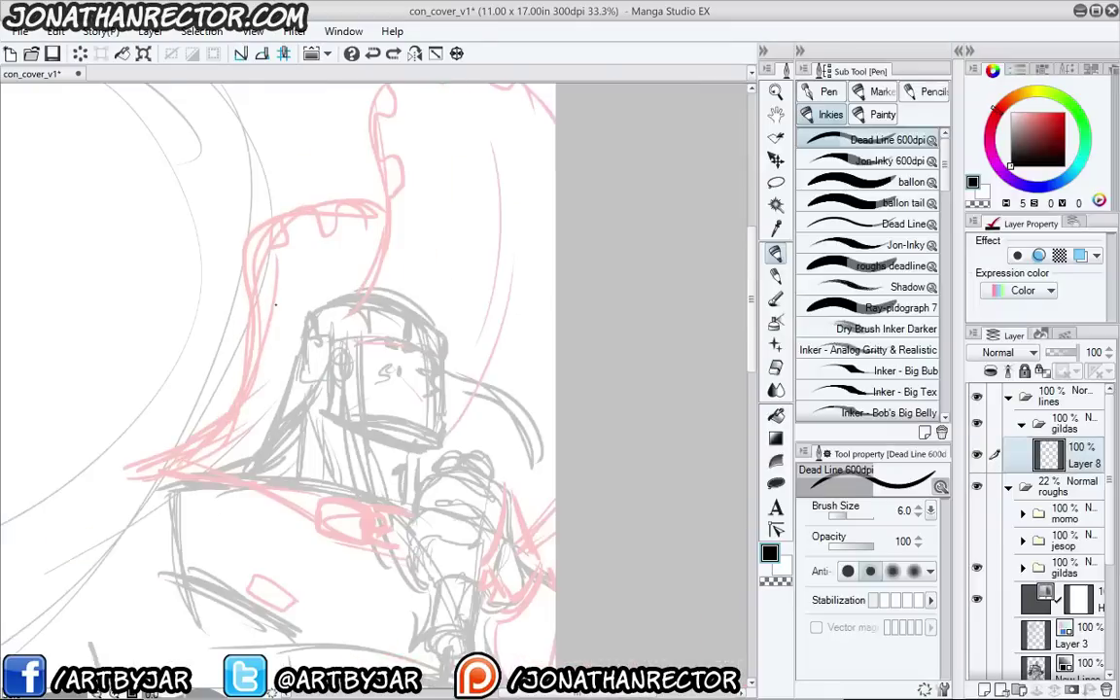
click(1060, 488)
drag(215, 533, 352, 512)
key(k)
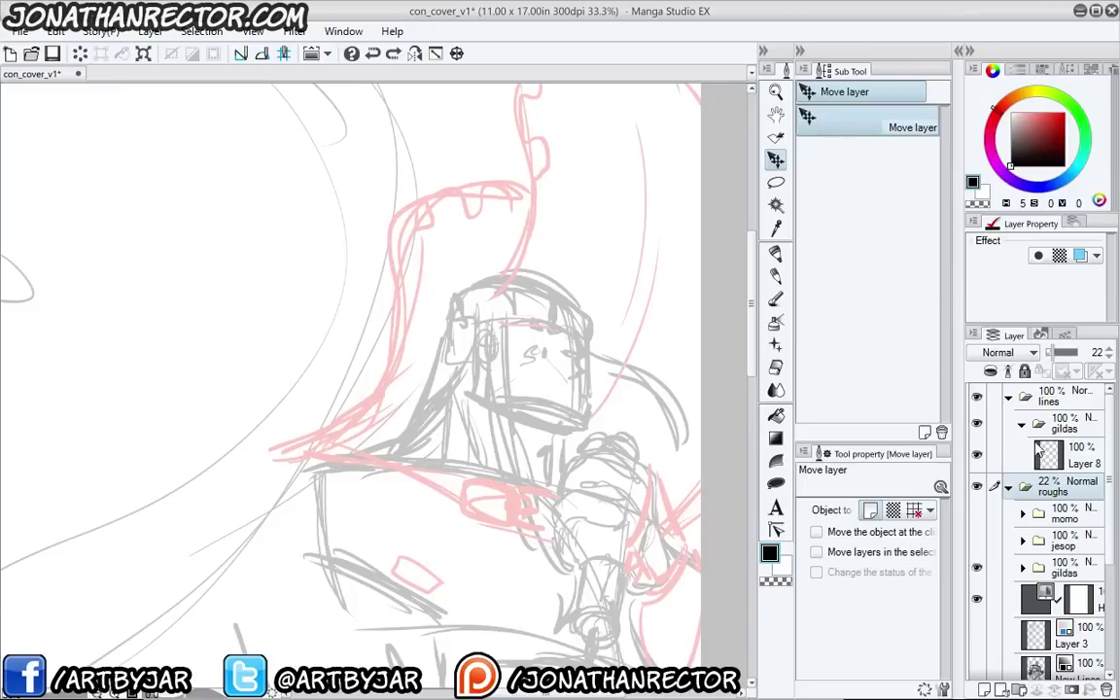
click(1007, 568)
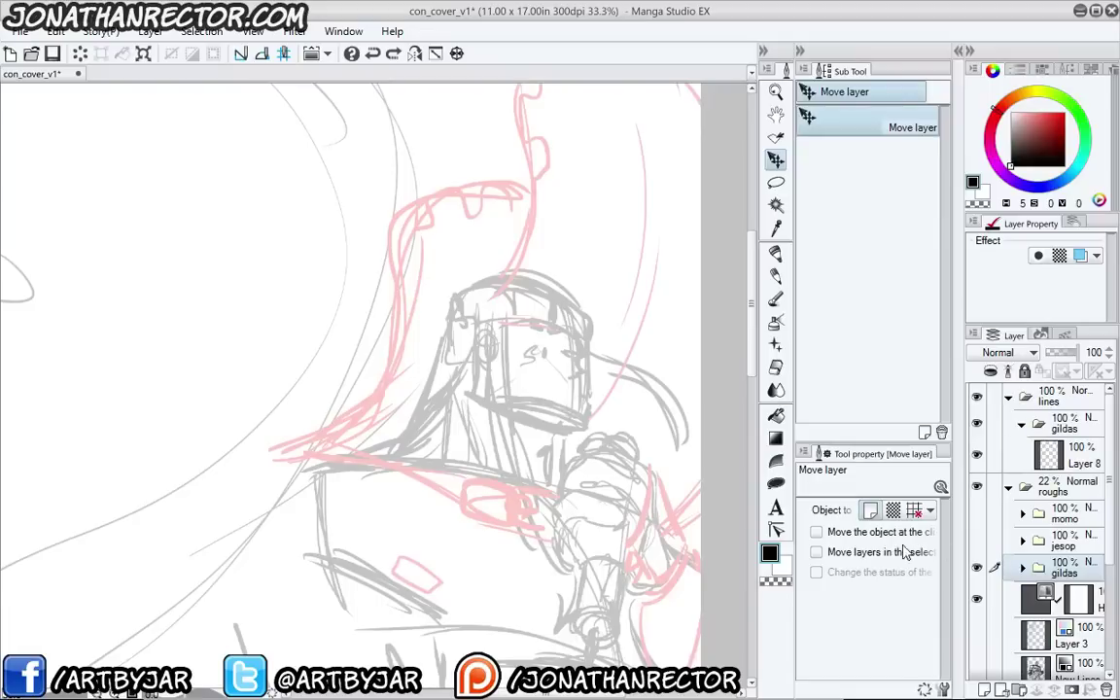
drag(250, 482, 185, 485)
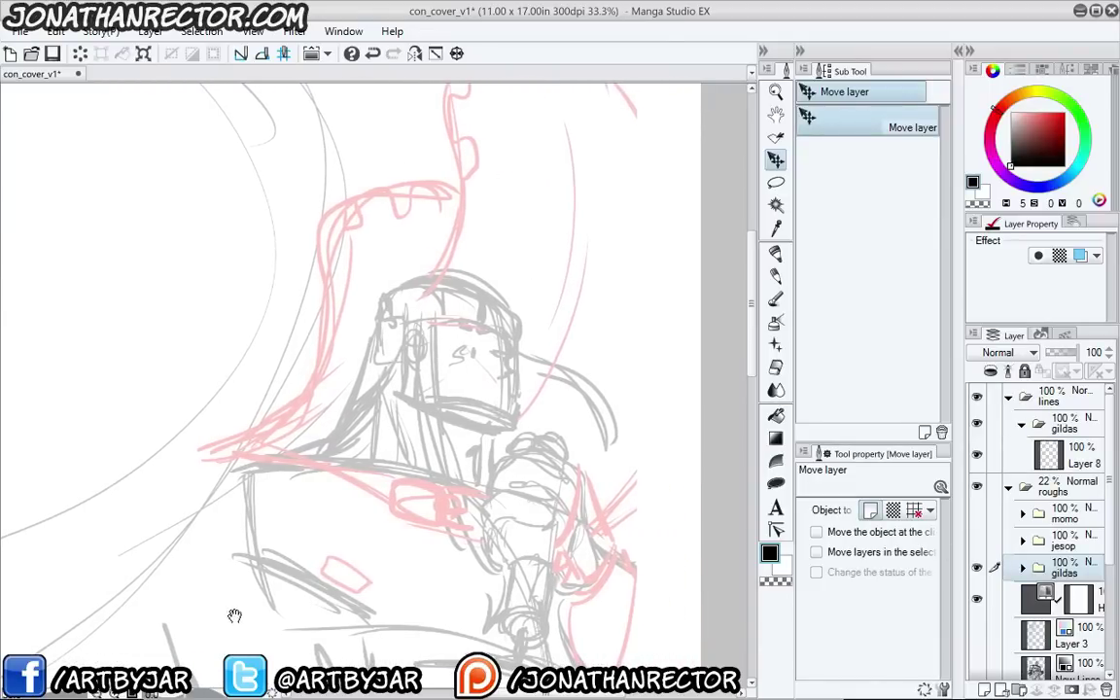
drag(235, 617, 172, 218)
drag(557, 397, 522, 507)
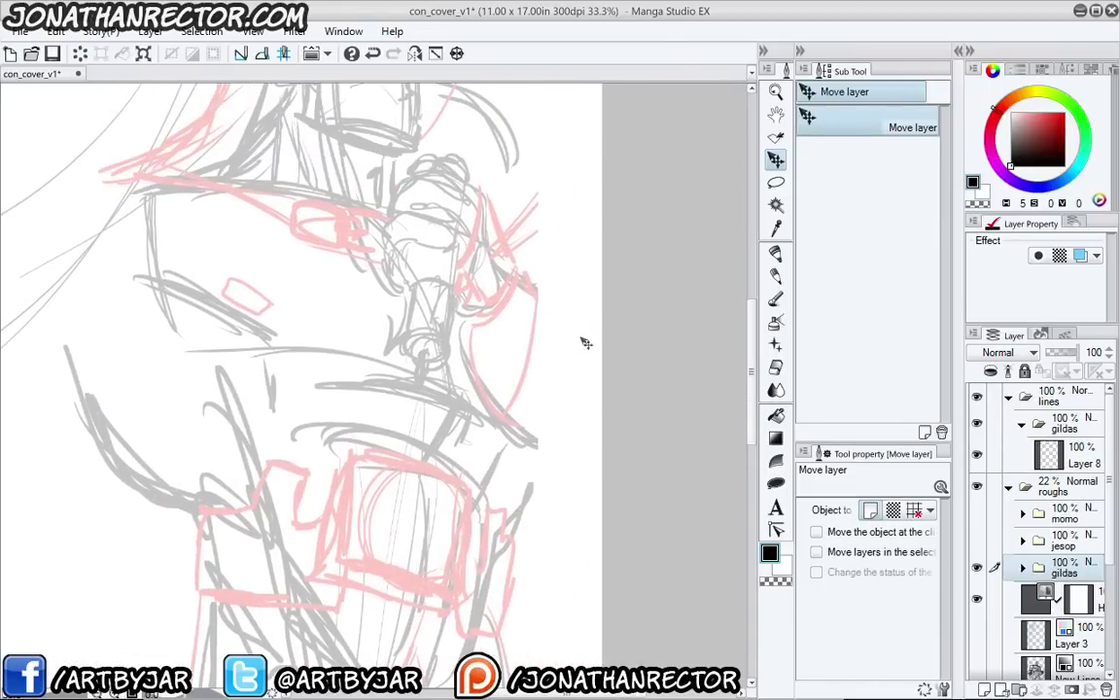
drag(408, 400, 489, 562)
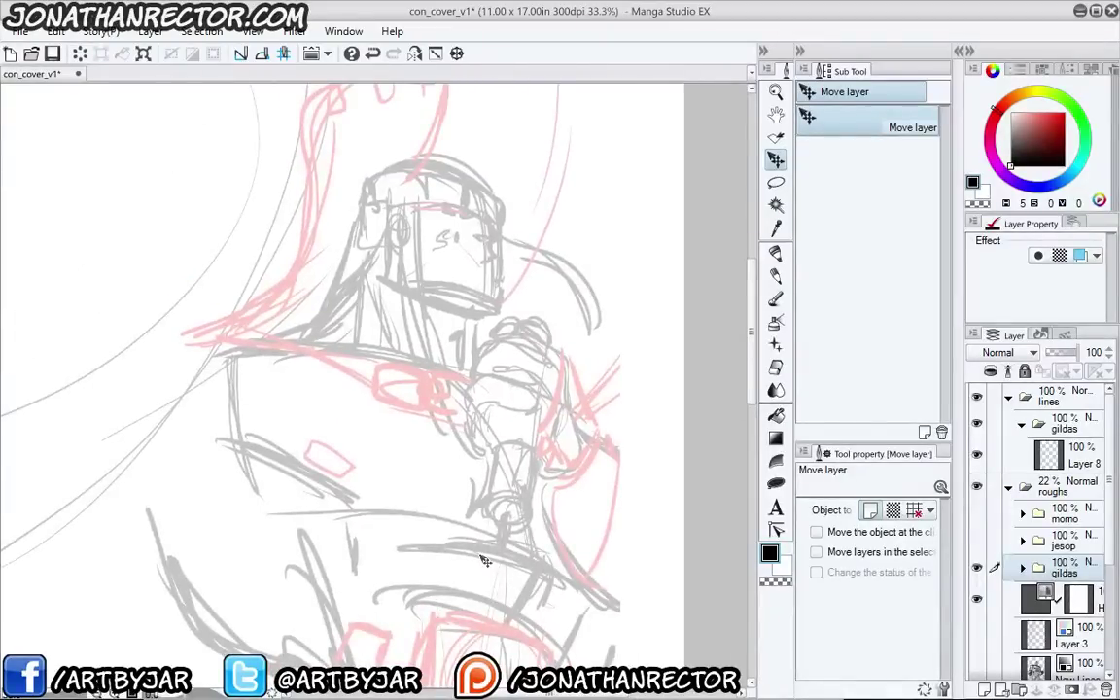
On the empty layer in the gildas line-art folder, ink the ear, jawline, chin and front of the neck
click(1035, 458)
key(p)
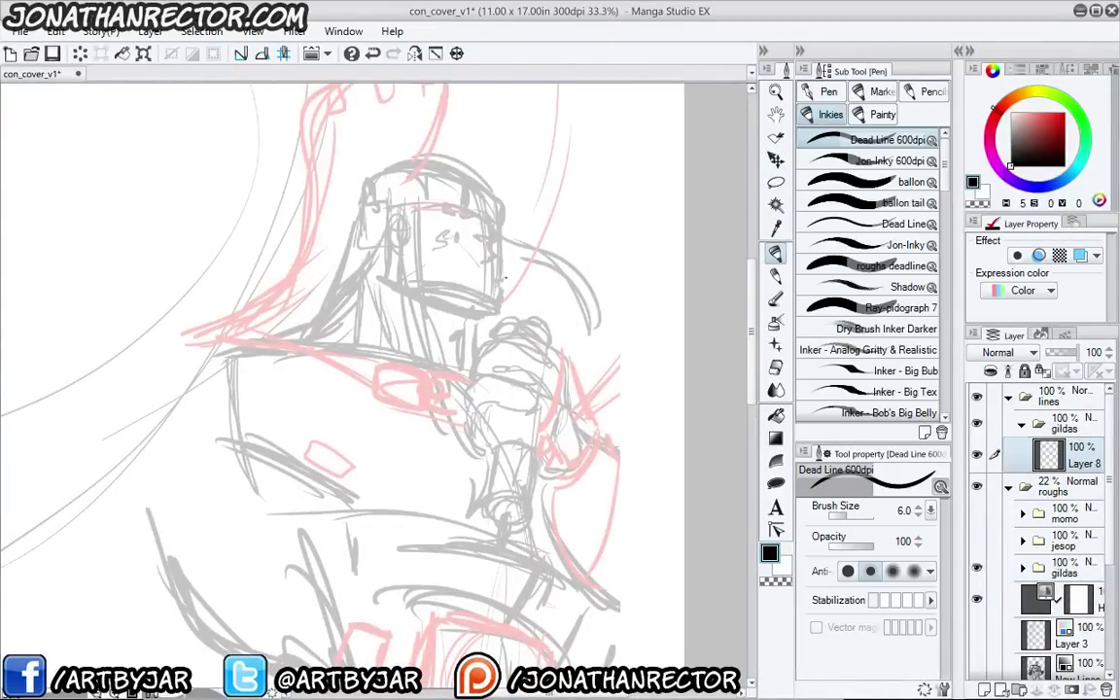
key(Tab)
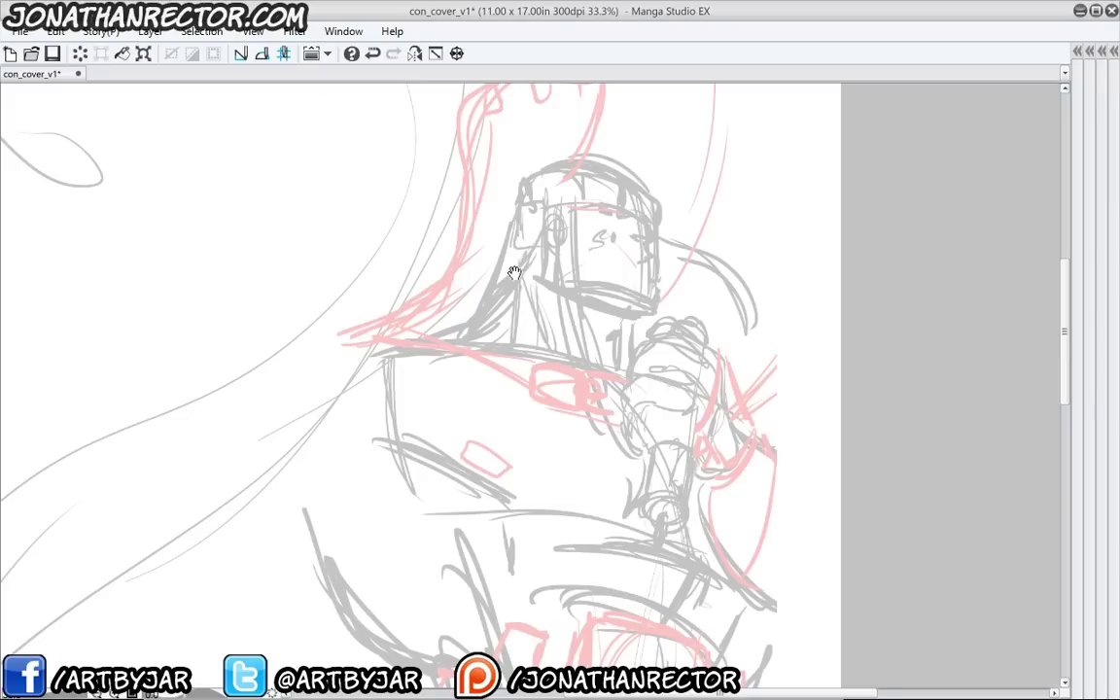
drag(461, 243, 420, 264)
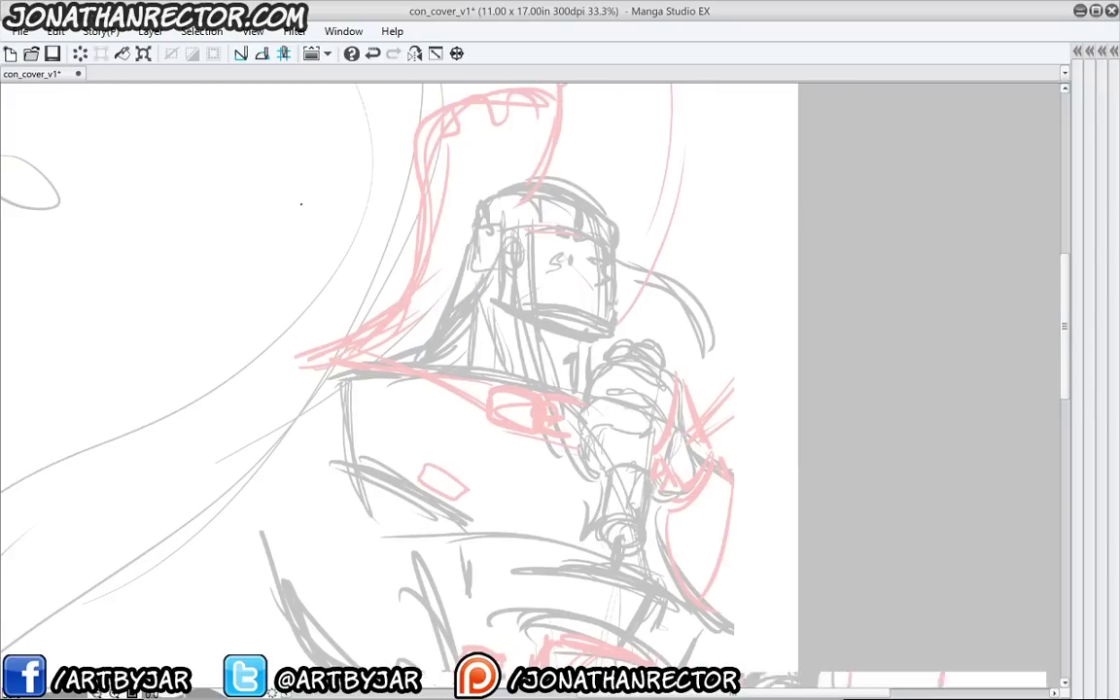
scroll(300, 205, up, 2)
scroll(323, 206, up, 1)
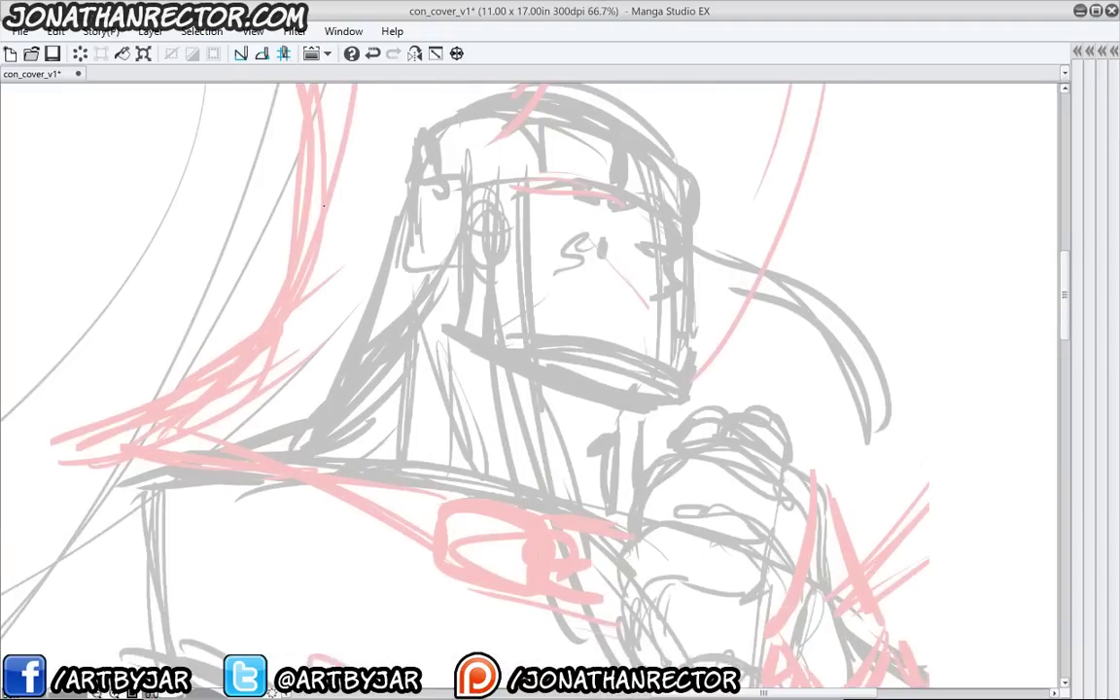
drag(516, 386, 525, 515)
drag(639, 294, 607, 245)
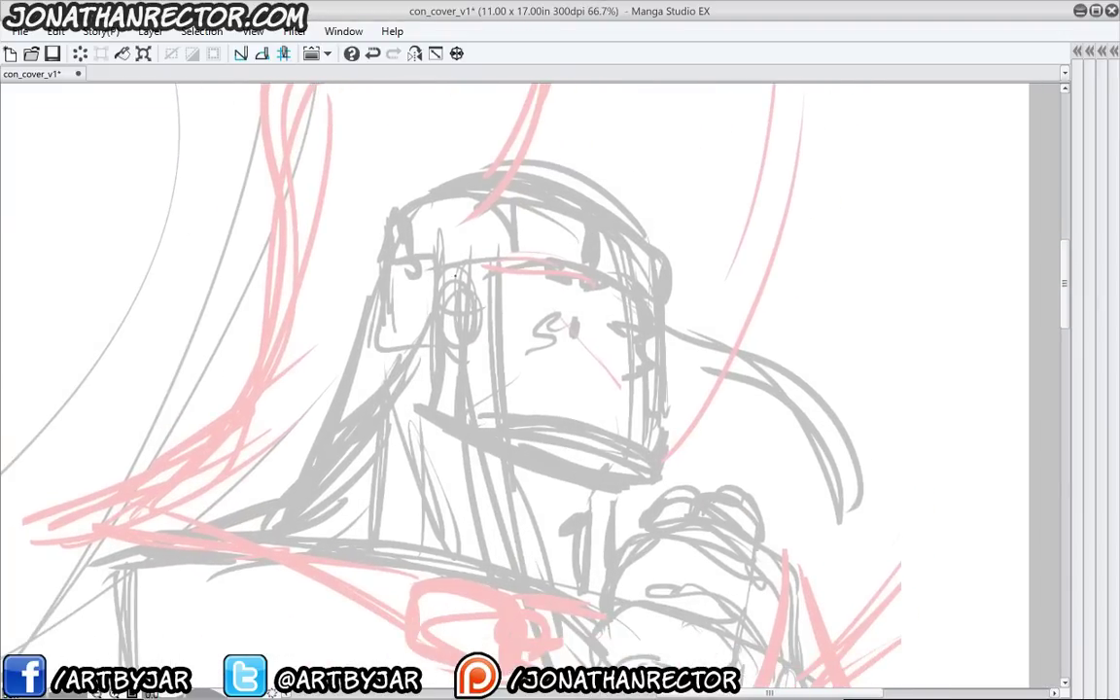
mouse_move(463, 274)
mouse_down()
mouse_move(430, 296)
mouse_move(448, 318)
mouse_move(465, 315)
mouse_move(446, 283)
mouse_move(442, 397)
mouse_move(488, 423)
mouse_move(543, 420)
mouse_move(624, 443)
mouse_up()
key(ctrl+z)
mouse_move(649, 389)
mouse_down()
mouse_move(665, 437)
mouse_move(661, 469)
mouse_move(603, 487)
mouse_move(604, 396)
mouse_move(604, 428)
mouse_up()
mouse_move(601, 418)
mouse_down()
mouse_move(577, 445)
mouse_move(587, 486)
mouse_up()
drag(619, 392, 617, 443)
scroll(453, 370, up, 3)
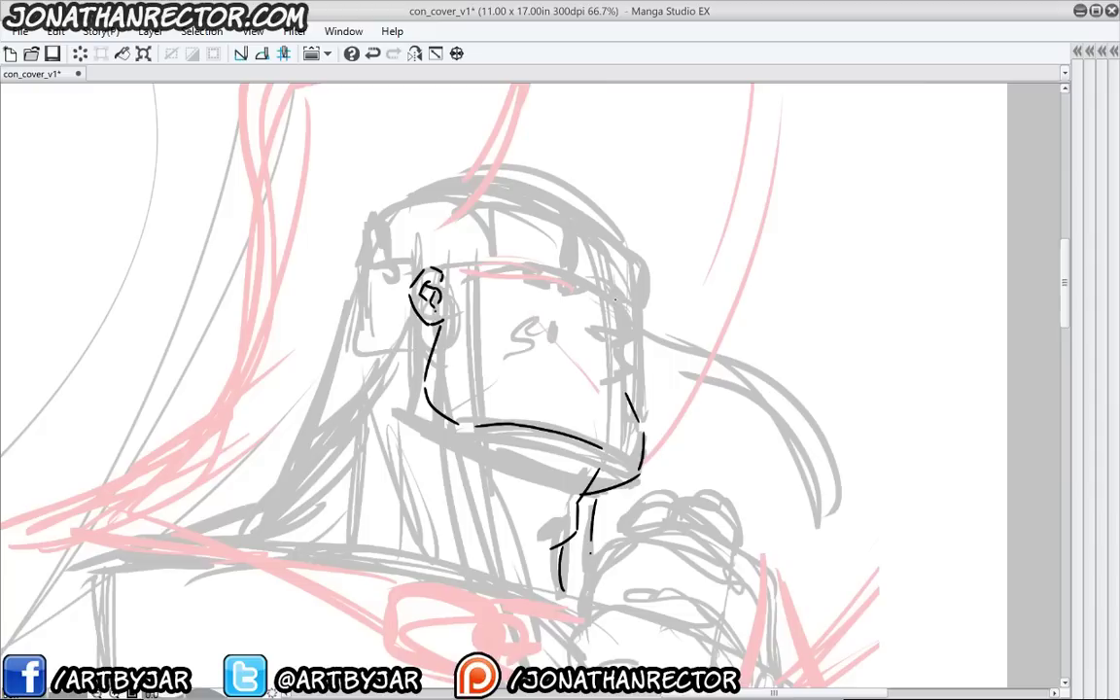
Ink the nose, mouth and lip profile of the gildas face, and flip the canvas view horizontally
mouse_move(617, 298)
mouse_down()
mouse_move(637, 332)
mouse_move(630, 343)
mouse_move(588, 332)
mouse_move(622, 355)
mouse_move(755, 380)
mouse_up()
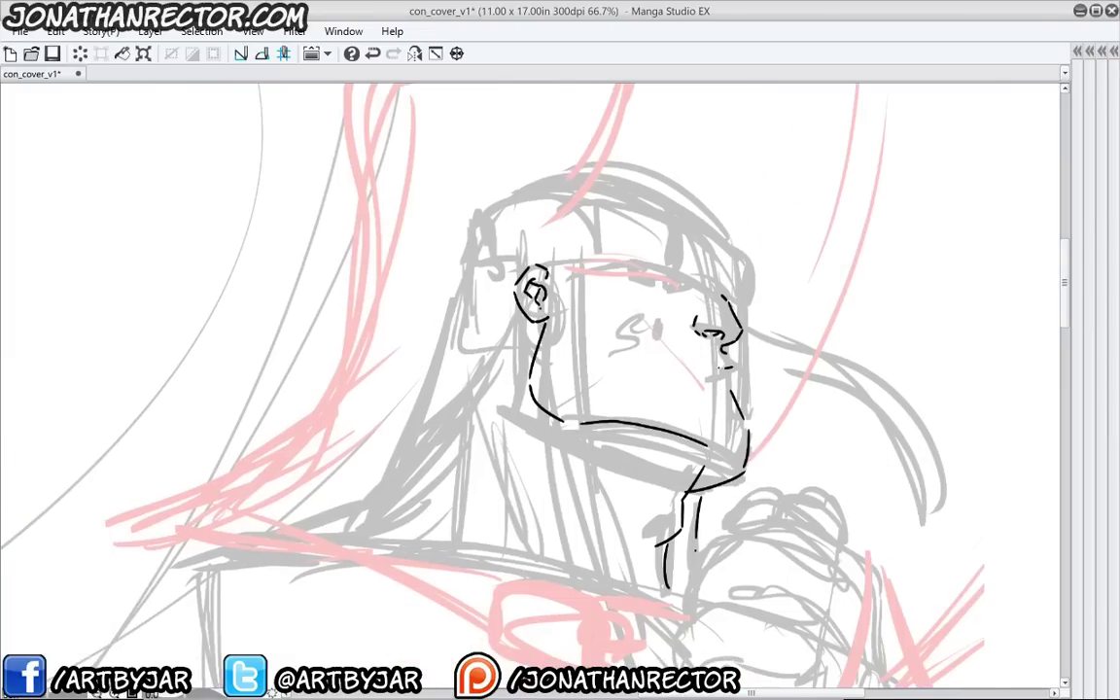
drag(674, 367, 734, 366)
drag(736, 363, 741, 381)
drag(741, 375, 747, 418)
drag(729, 300, 740, 312)
click(414, 52)
drag(271, 467, 373, 464)
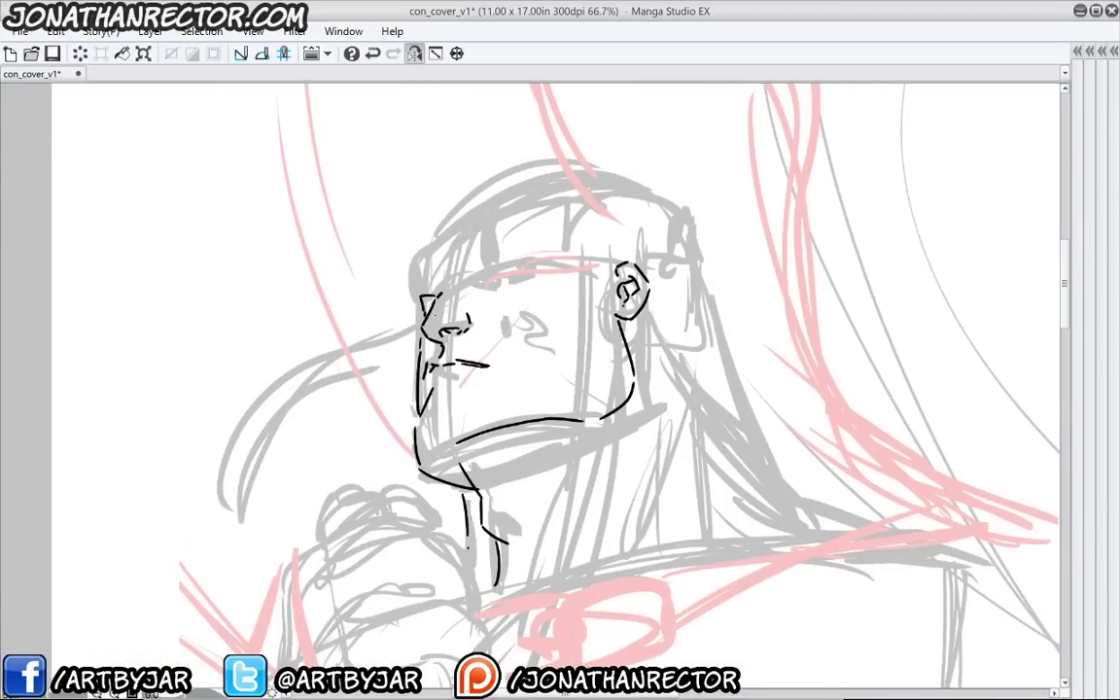
Redraw the front of the chin and the line running back under it to the throat
drag(513, 348, 500, 376)
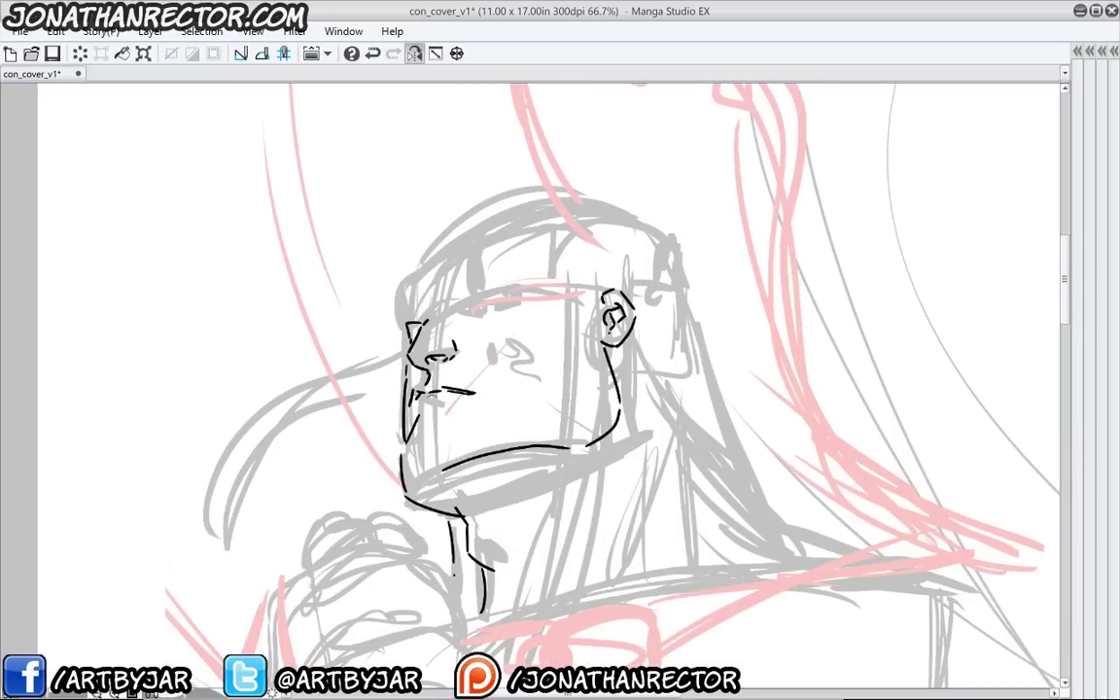
drag(437, 485, 464, 517)
drag(401, 453, 407, 498)
mouse_move(404, 446)
mouse_down()
mouse_move(407, 483)
mouse_move(452, 516)
mouse_up()
drag(406, 483, 457, 515)
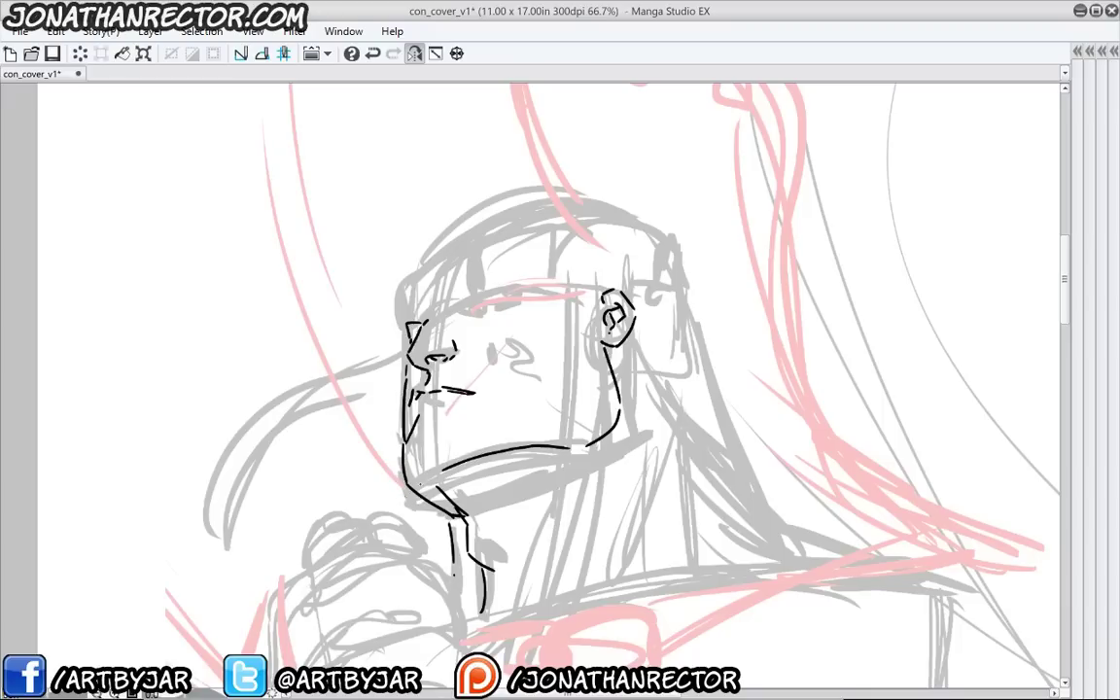
scroll(544, 389, down, 2)
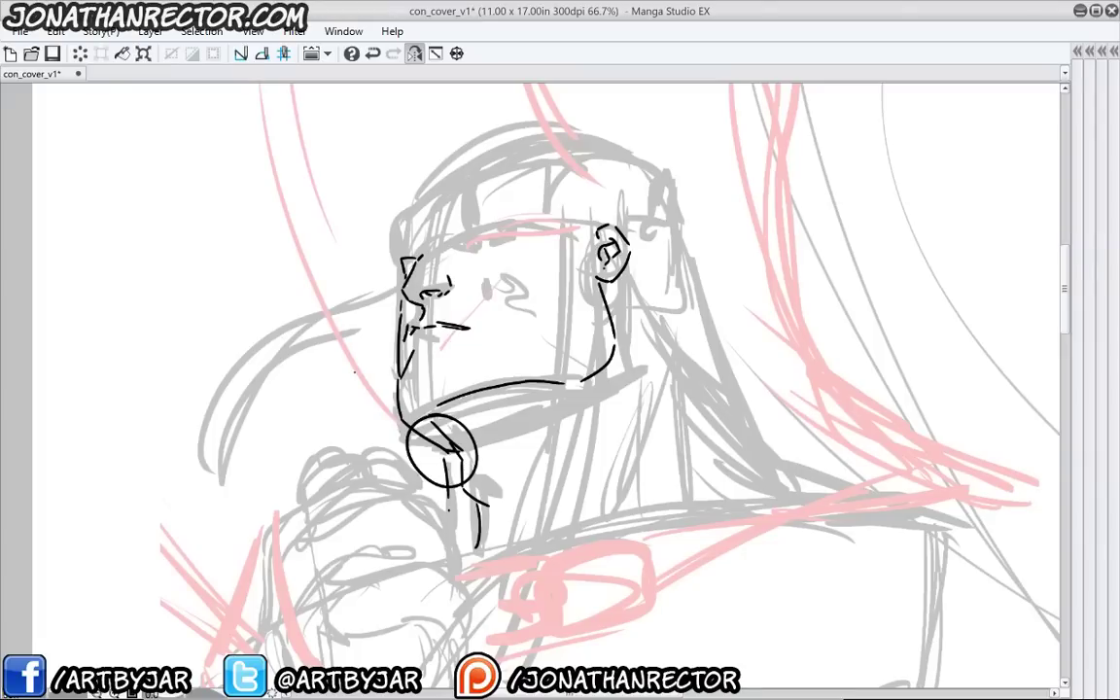
key(ctrl+z)
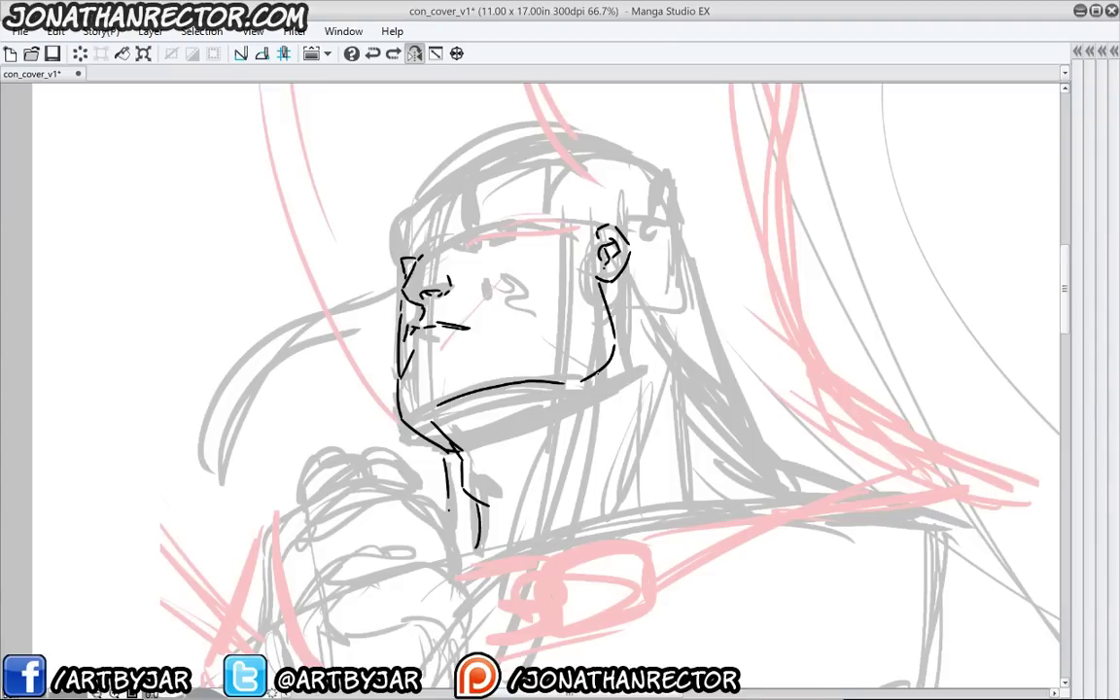
Ink the underside of the jaw, the jaw-corner crease and the cheekbone mark, and flip the canvas view back to normal
drag(604, 367, 526, 419)
drag(433, 274, 442, 268)
drag(561, 347, 586, 369)
mouse_move(504, 270)
mouse_down()
mouse_move(491, 281)
mouse_move(513, 285)
mouse_move(509, 296)
mouse_up()
key(ctrl+z)
key(ctrl+z)
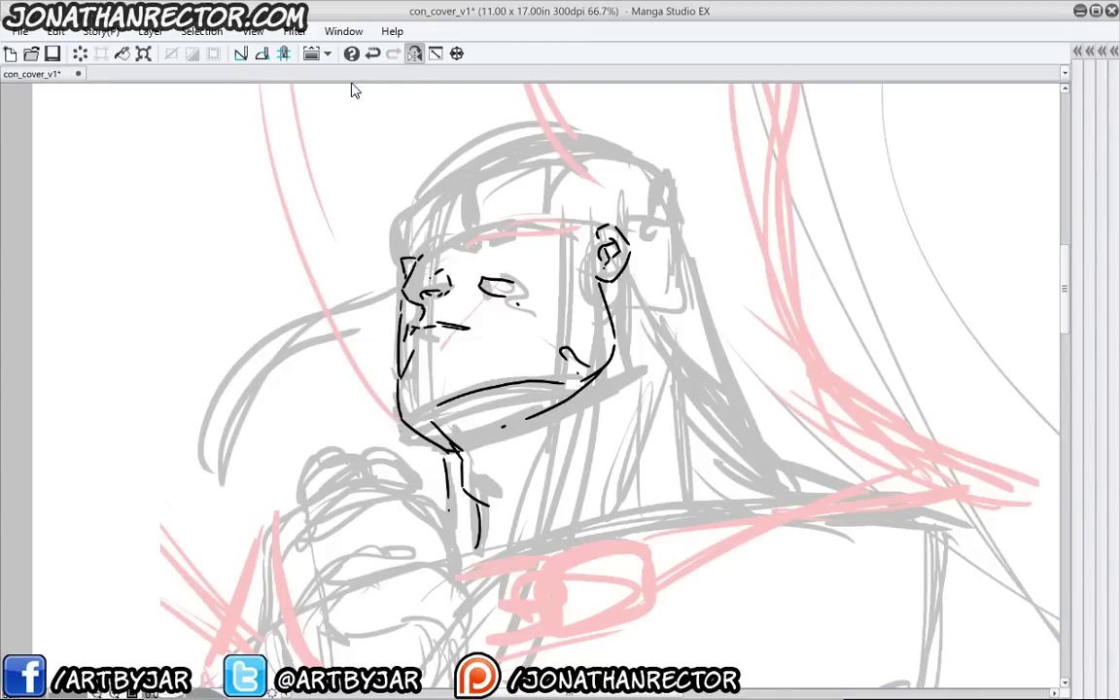
click(415, 54)
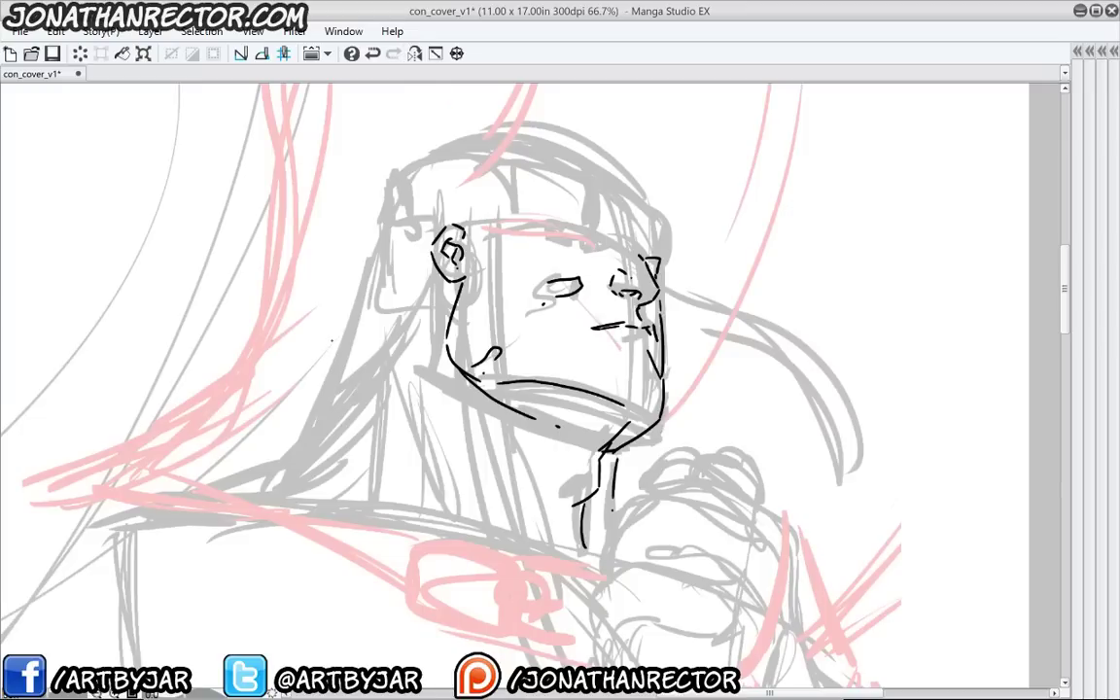
Lower the roughs folder's opacity to 11% and make Layer 8 in the gildas line-art folder active
key(Tab)
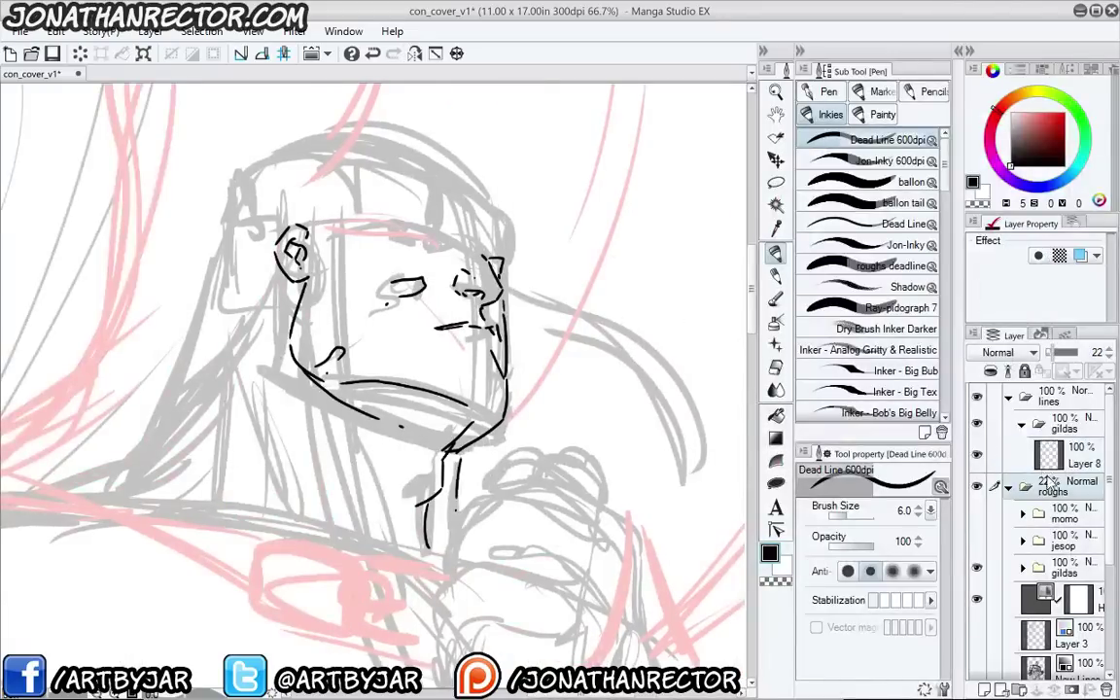
drag(1045, 357, 1052, 359)
click(1073, 454)
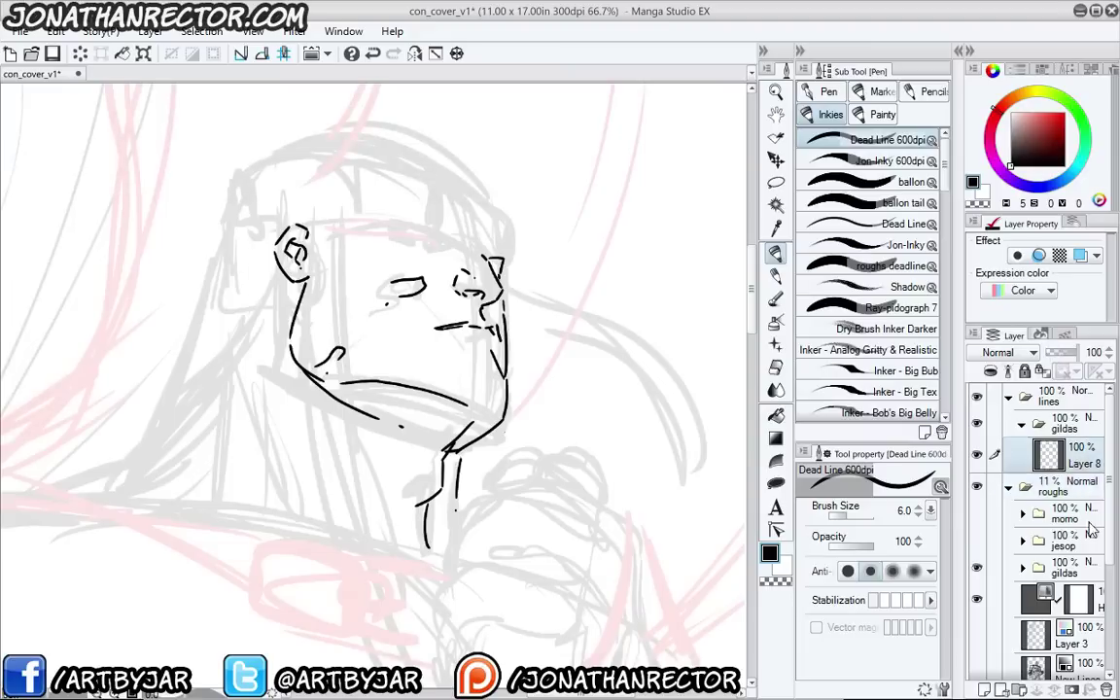
key(Tab)
scroll(516, 370, up, 2)
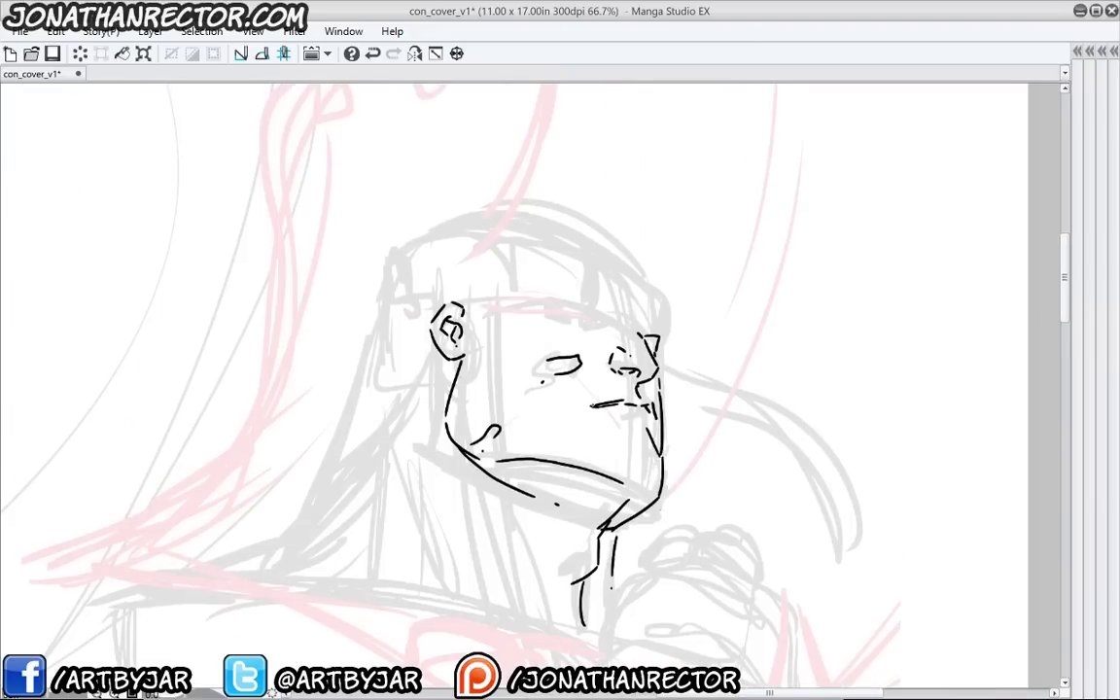
Extend the mouth line, ink the lower lip of the gildas face, and save the file
mouse_move(652, 412)
mouse_down()
mouse_move(596, 402)
mouse_move(651, 419)
mouse_up()
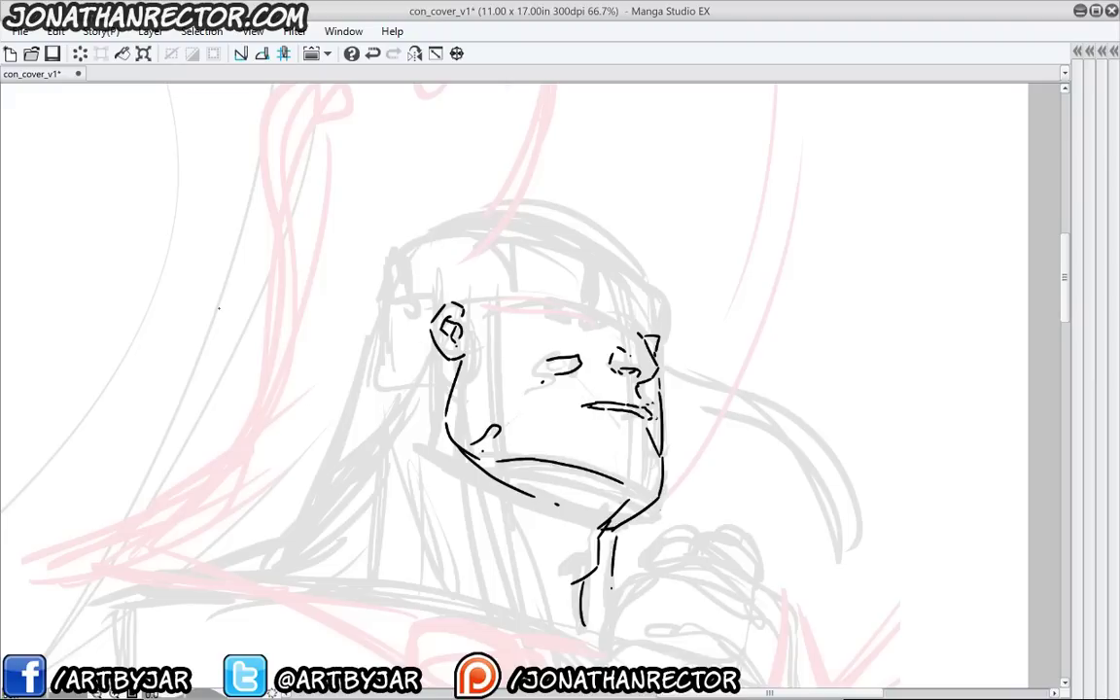
drag(372, 443, 376, 457)
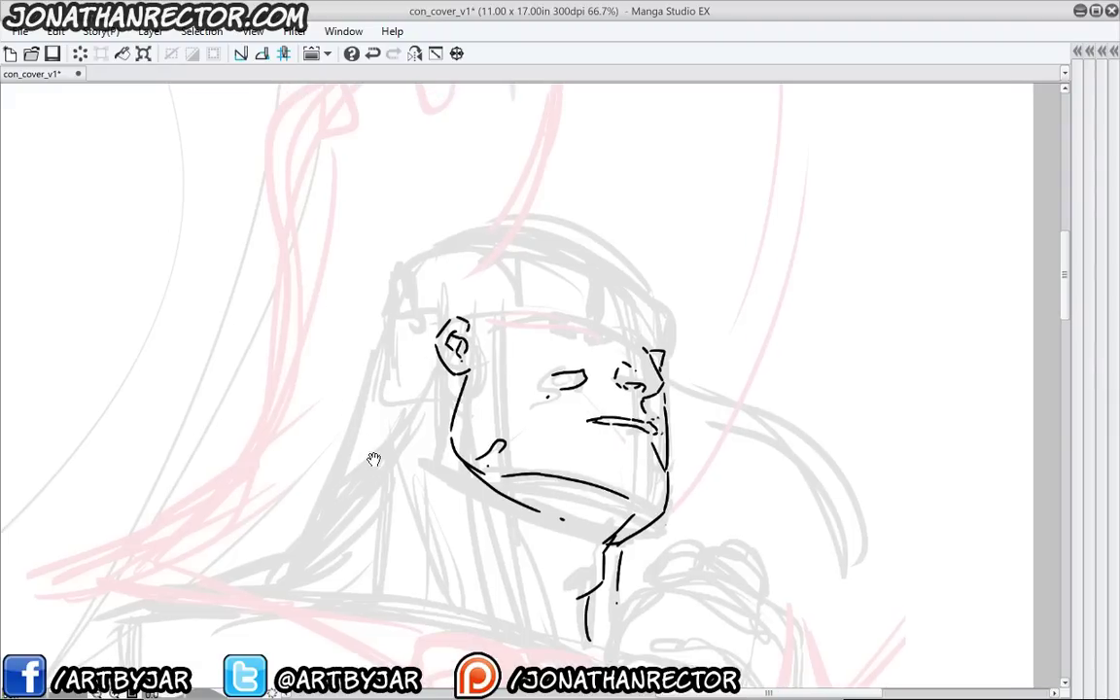
drag(475, 408, 470, 392)
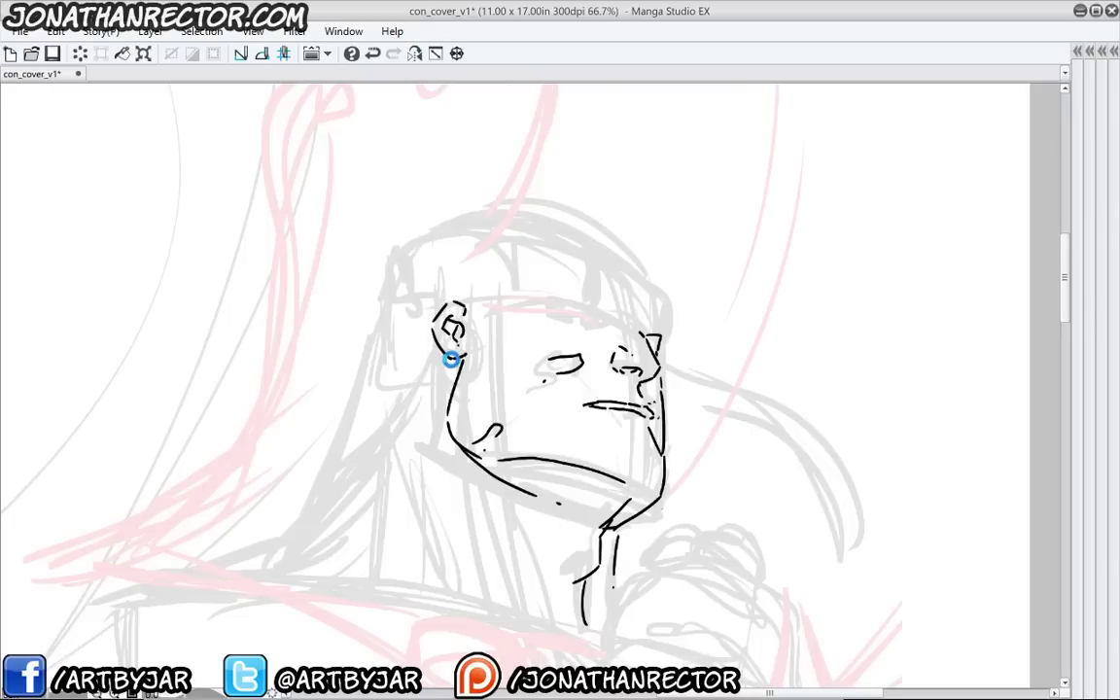
key(ctrl+s)
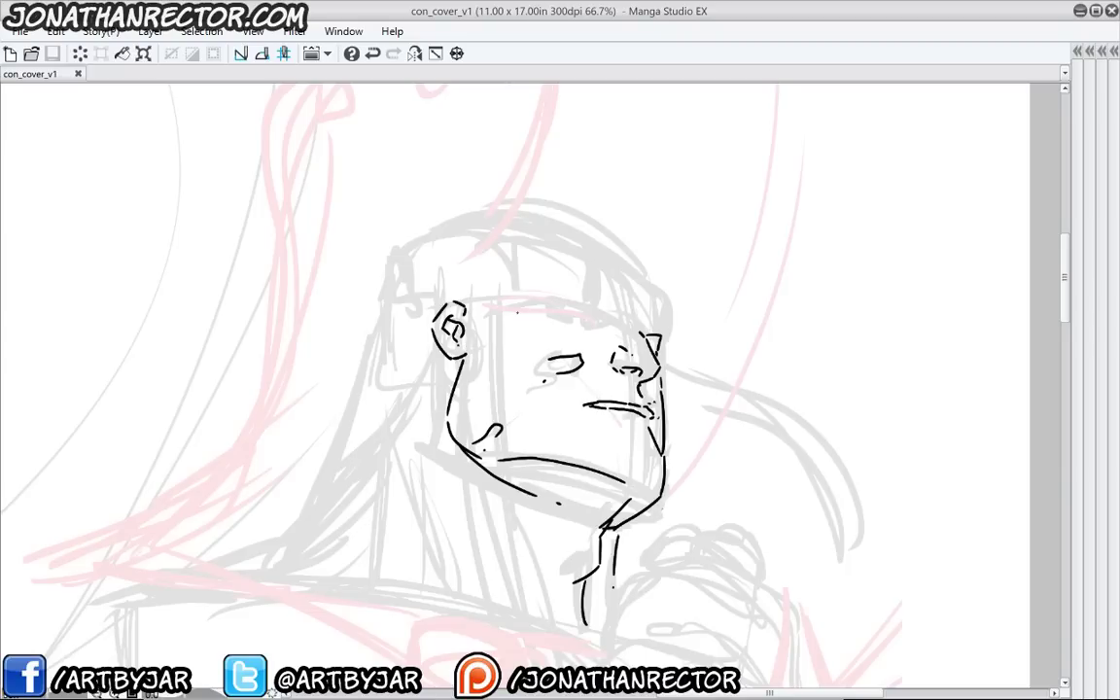
Ink the near eye and its brow above the cheekbone mark
drag(505, 339, 500, 328)
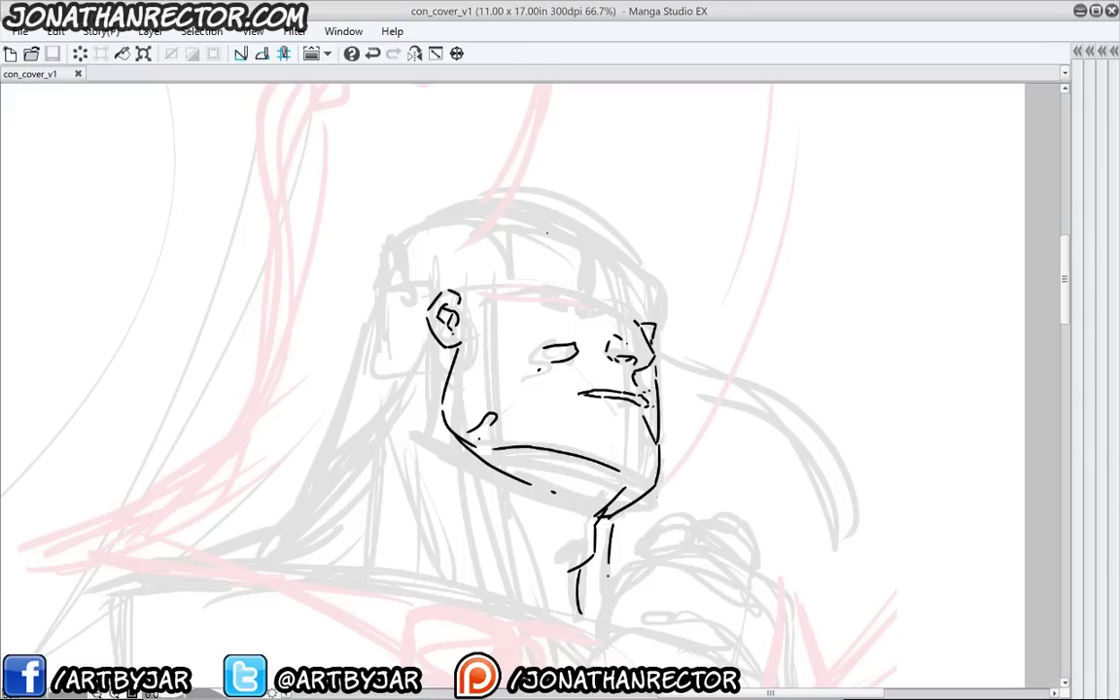
drag(490, 284, 469, 285)
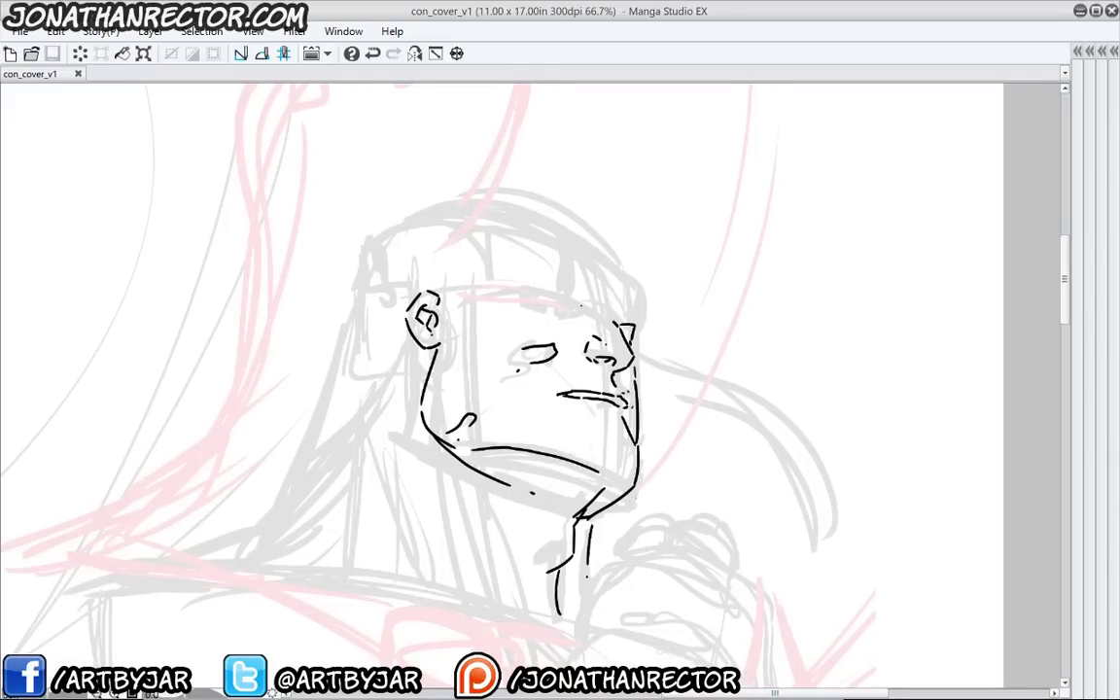
mouse_move(540, 304)
mouse_down()
mouse_move(574, 317)
mouse_move(526, 300)
mouse_up()
drag(545, 296, 570, 304)
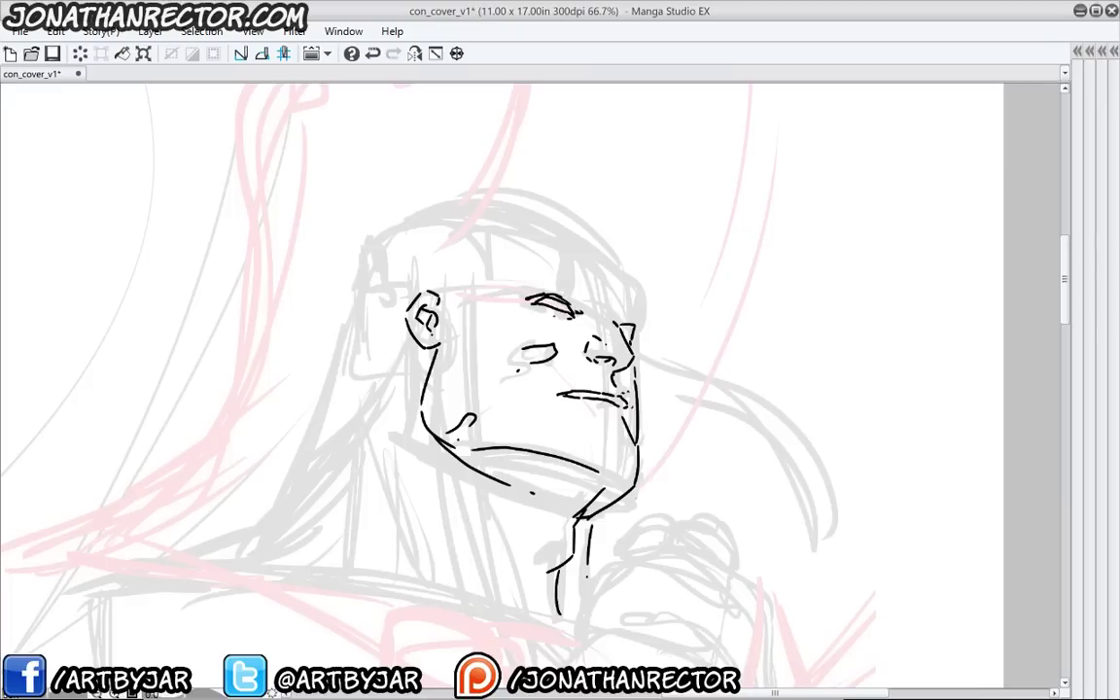
drag(440, 358, 457, 359)
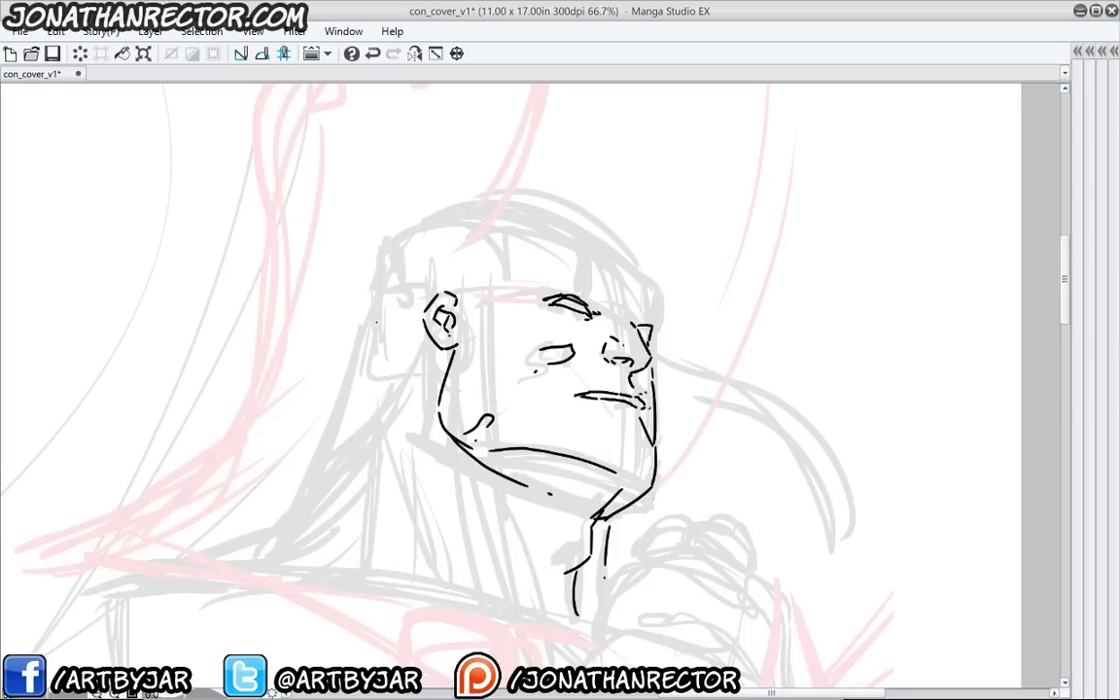
Ink the headband's curved lower and upper edges, and rotate the upper edge slightly clockwise
mouse_move(370, 324)
mouse_down()
mouse_move(449, 292)
mouse_move(525, 286)
mouse_move(651, 325)
mouse_up()
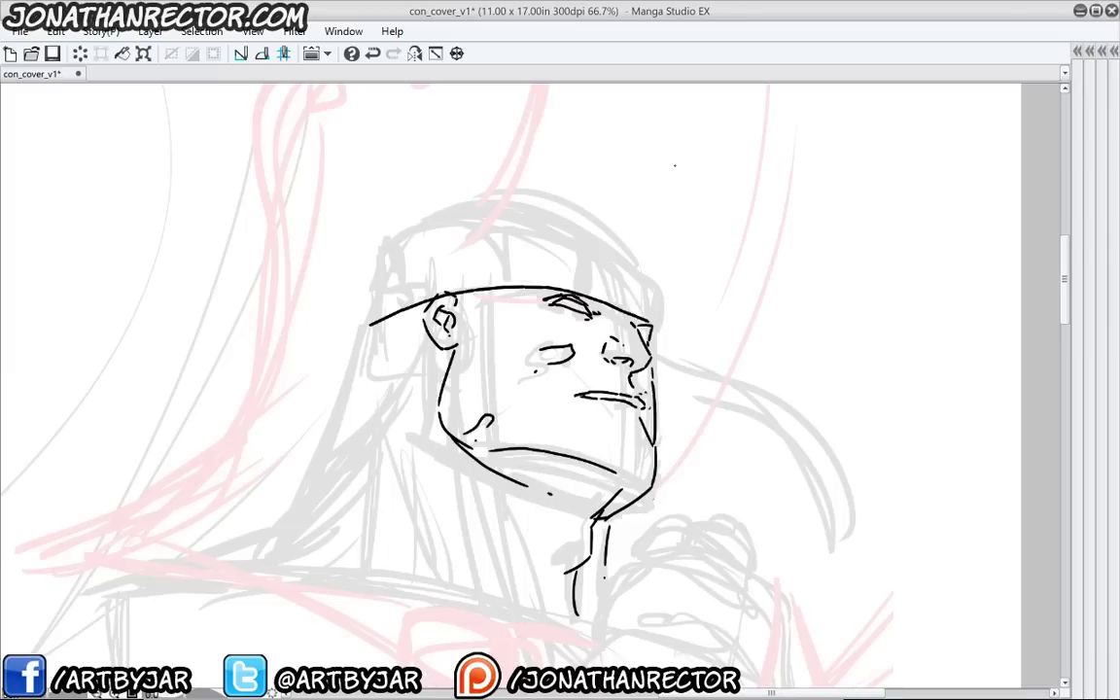
mouse_move(335, 297)
mouse_down()
mouse_move(357, 308)
mouse_move(442, 270)
mouse_move(537, 253)
mouse_move(595, 254)
mouse_move(668, 282)
mouse_up()
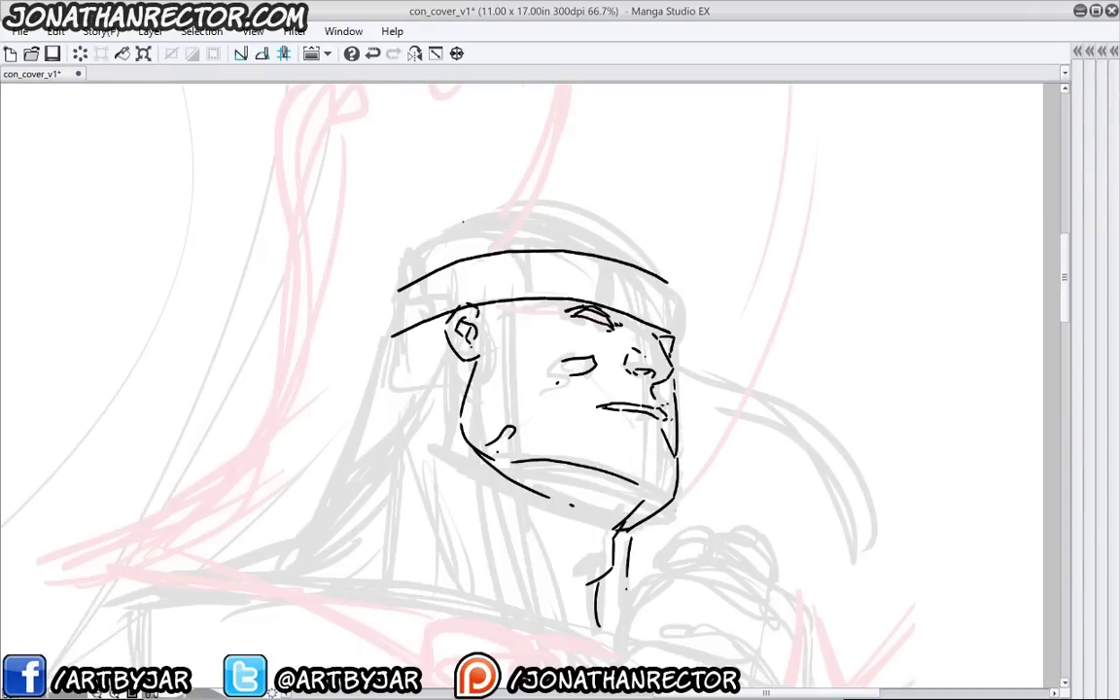
mouse_move(541, 222)
mouse_down()
mouse_move(467, 316)
mouse_move(409, 251)
mouse_up()
drag(464, 217, 486, 215)
key(ctrl+t)
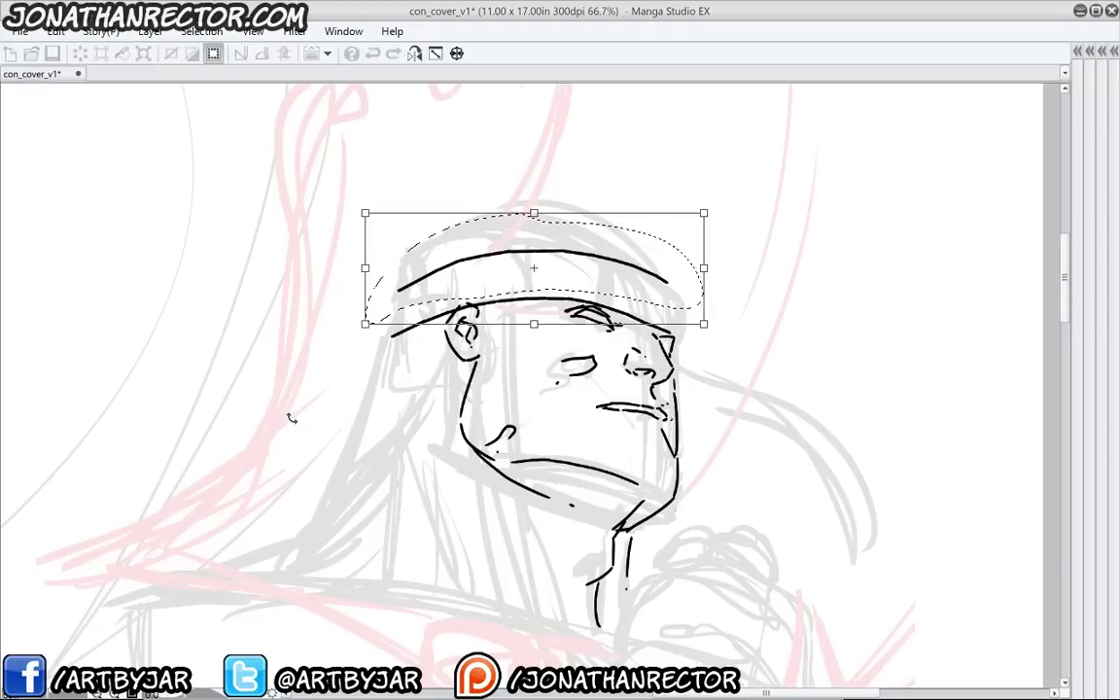
drag(290, 417, 282, 408)
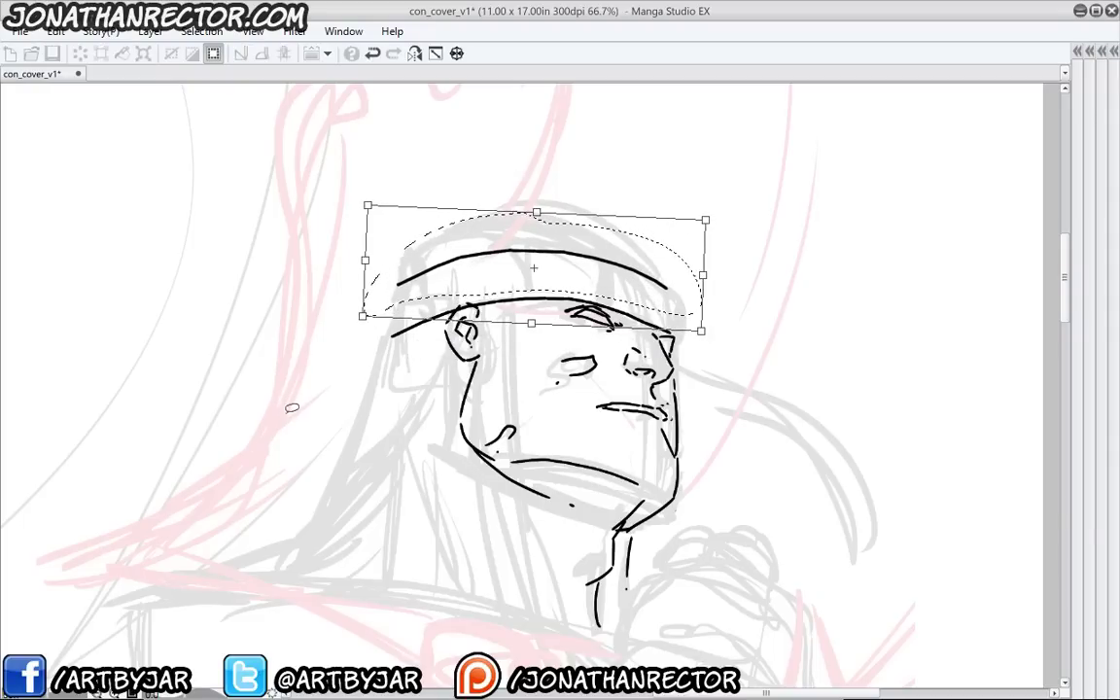
key(Return)
click(373, 315)
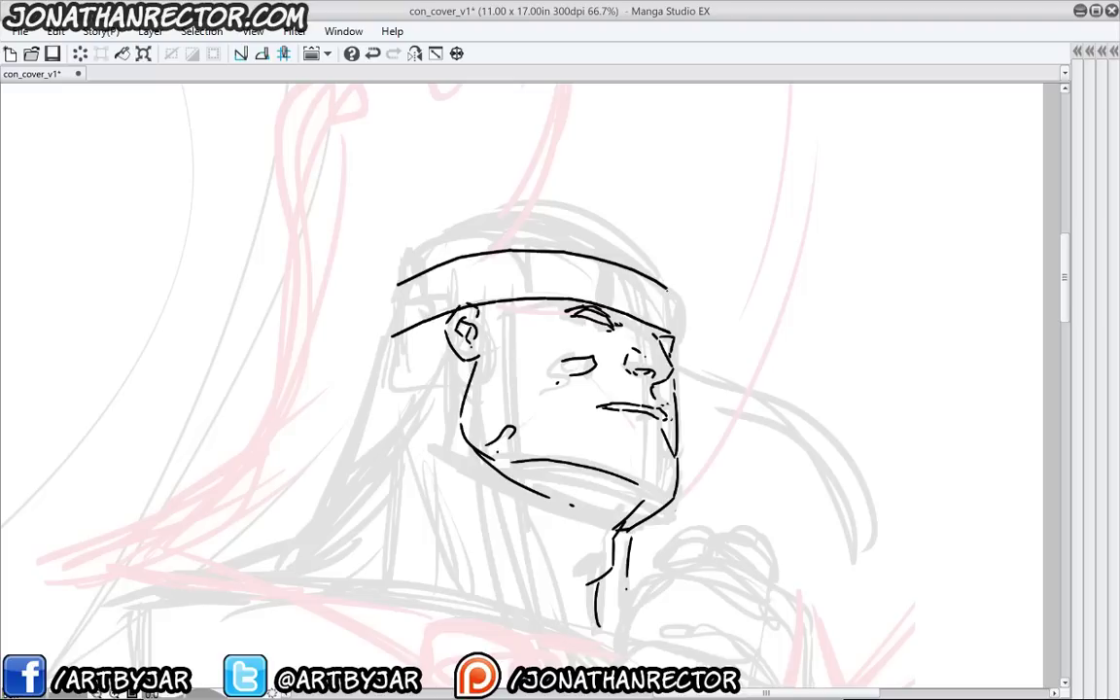
Close both ends of the headband, add the brow line beneath it, and outline the angular front plate
drag(667, 287, 672, 329)
drag(610, 318, 636, 330)
drag(398, 284, 386, 336)
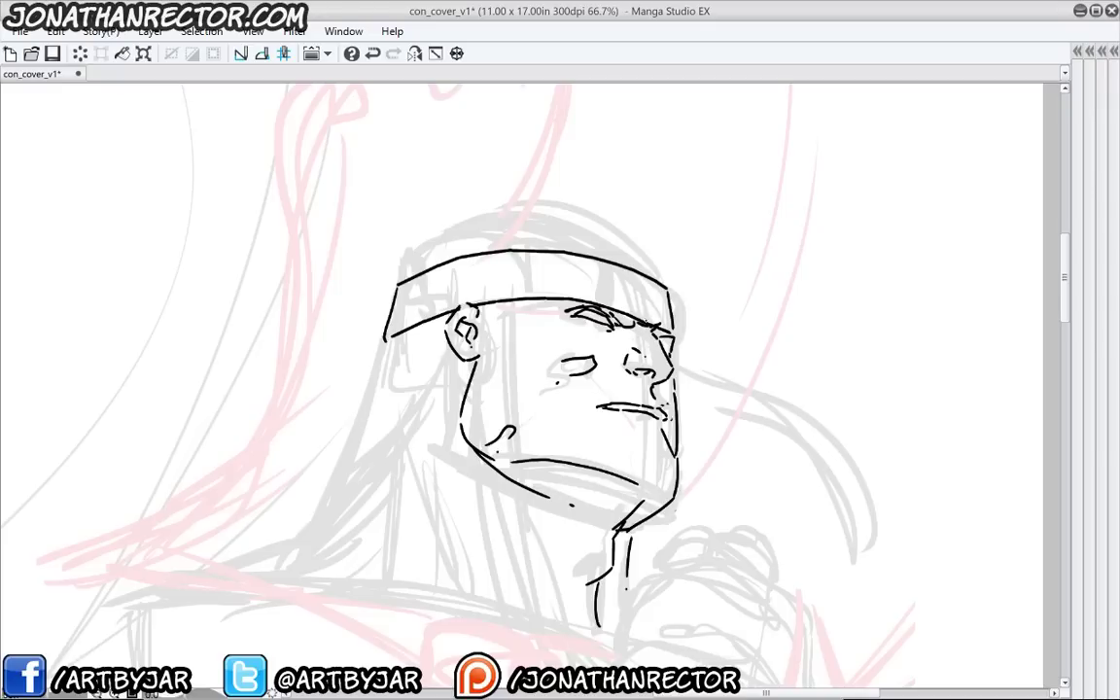
drag(611, 289, 637, 311)
mouse_move(601, 258)
mouse_down()
mouse_move(612, 290)
mouse_move(637, 266)
mouse_move(663, 281)
mouse_move(654, 324)
mouse_move(617, 309)
mouse_up()
drag(588, 255, 600, 291)
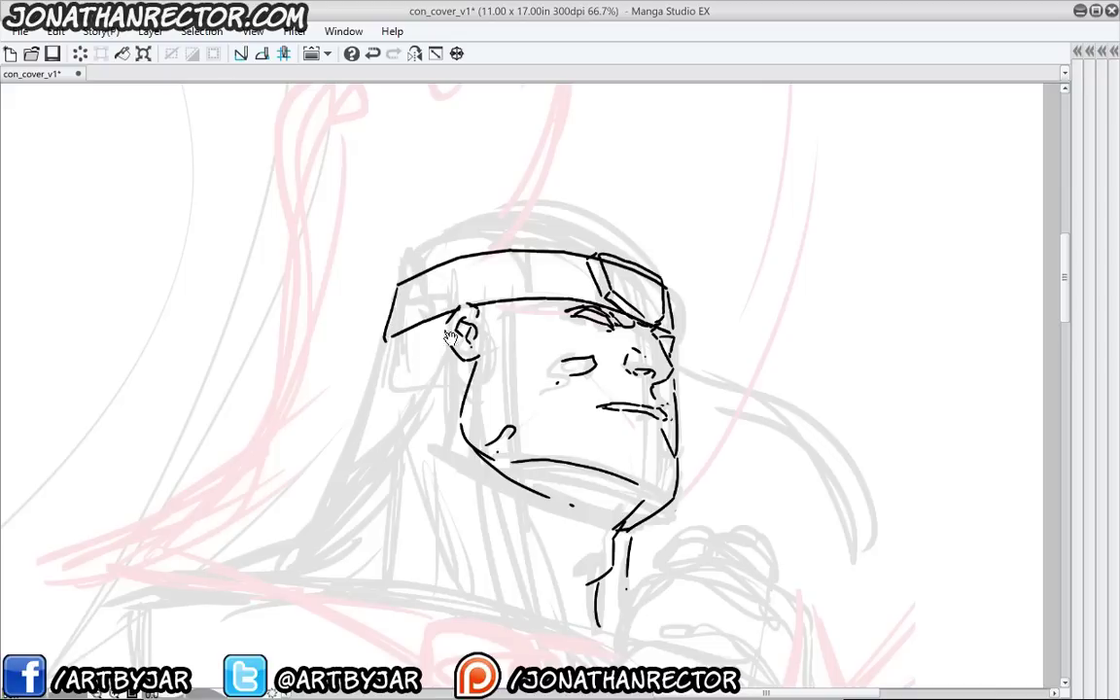
Ink the rectangular side plate on the headband above the ear, with a double line along its front edge
drag(407, 305, 430, 284)
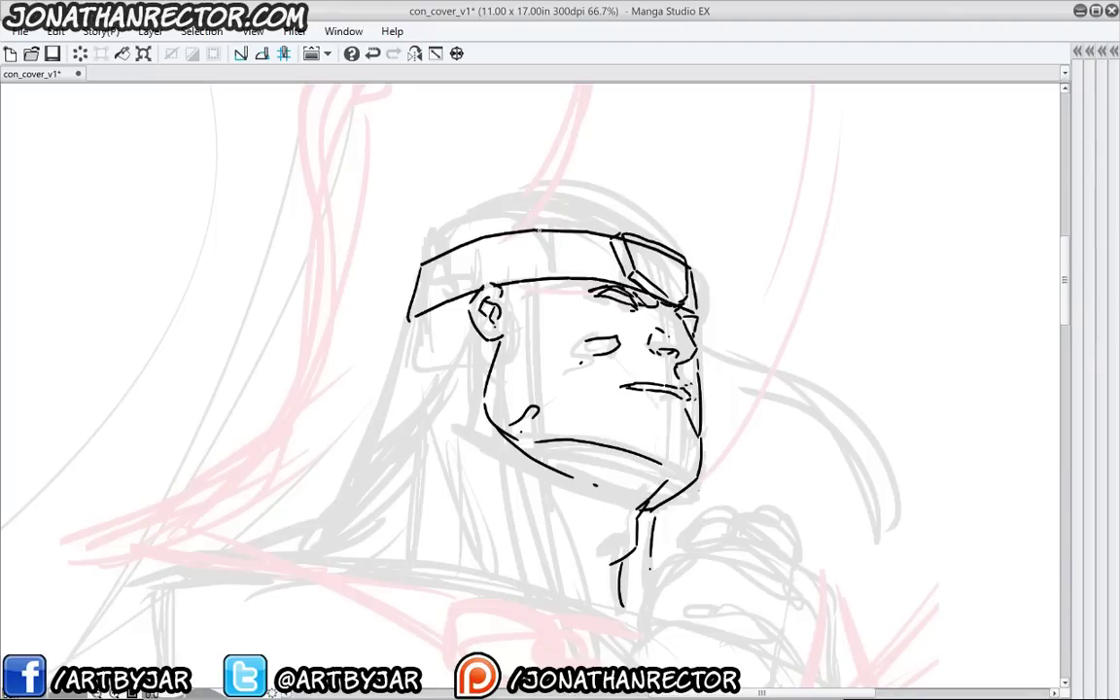
drag(537, 232, 539, 277)
drag(437, 268, 610, 284)
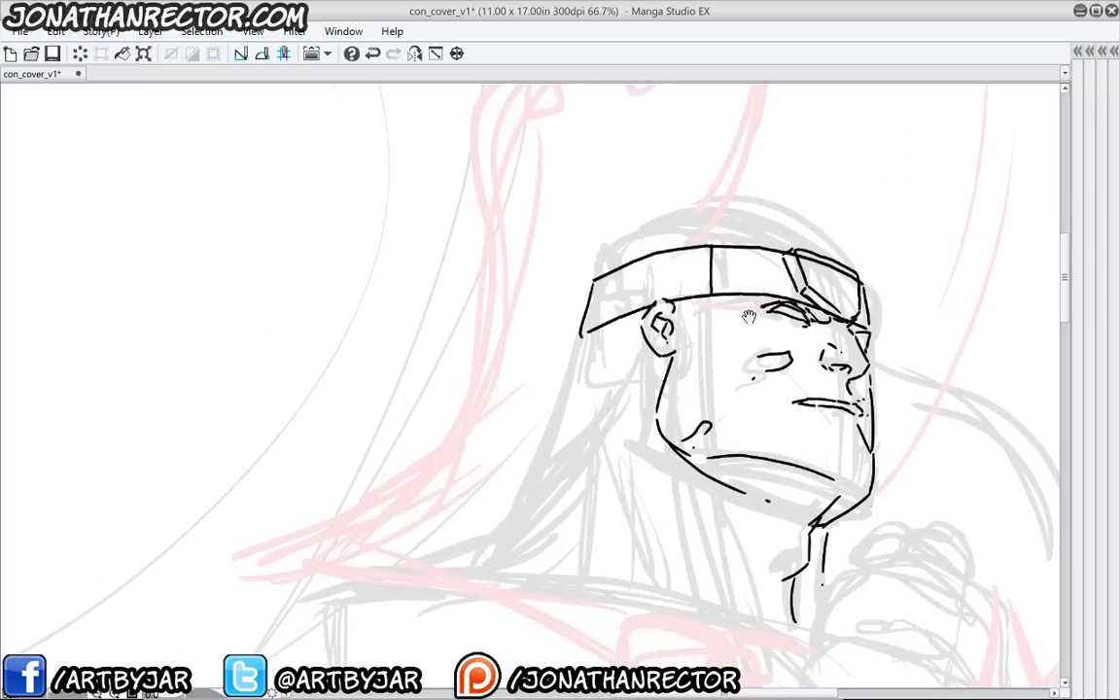
mouse_move(711, 298)
mouse_down()
mouse_move(637, 311)
mouse_move(642, 256)
mouse_move(701, 242)
mouse_move(721, 280)
mouse_move(713, 303)
mouse_move(676, 310)
mouse_up()
key(ctrl+z)
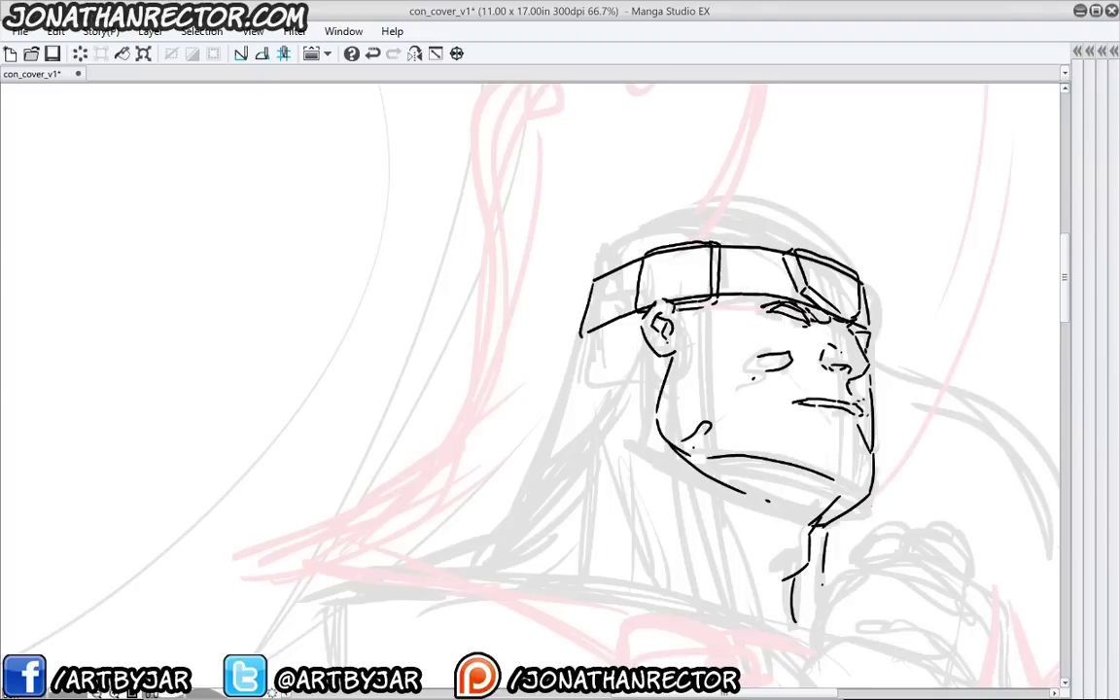
On Layer 9, erase the headband lines that overlap the plates and return to the Dead Line 600dpi pen
drag(614, 336, 505, 332)
key(Tab)
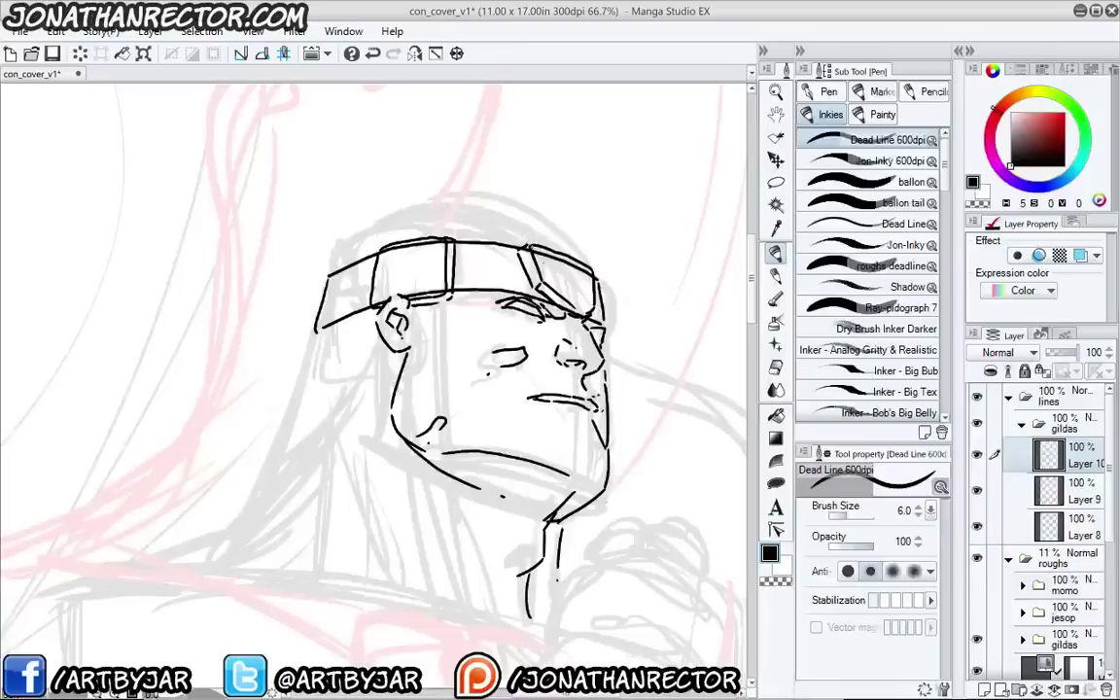
click(1064, 491)
key(e)
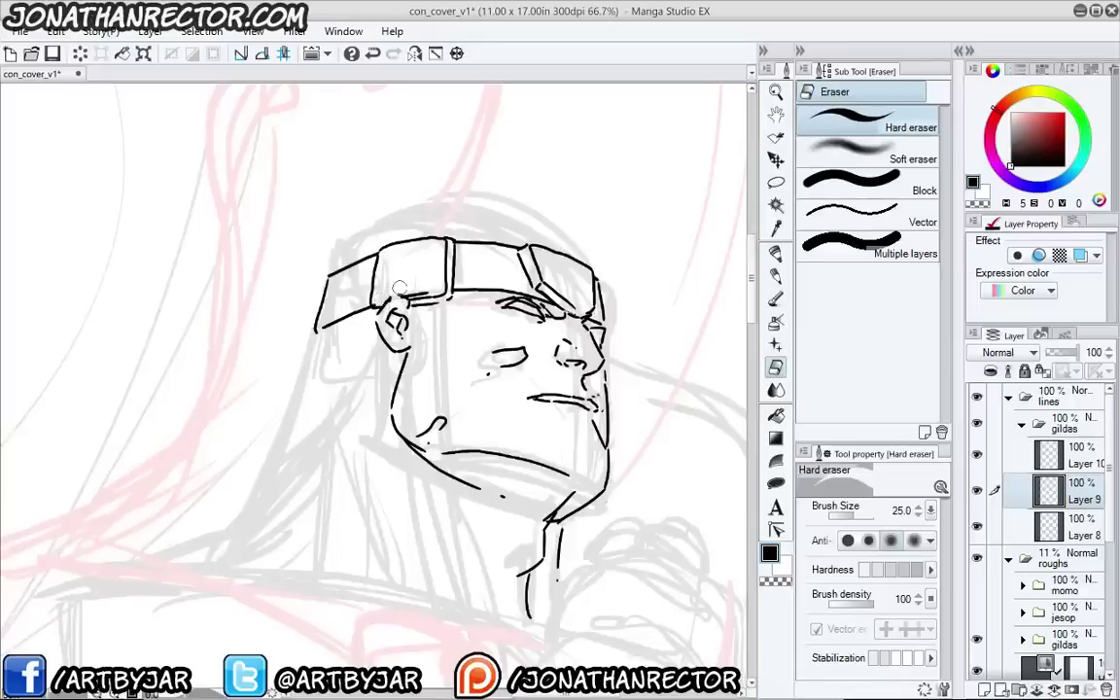
key(p)
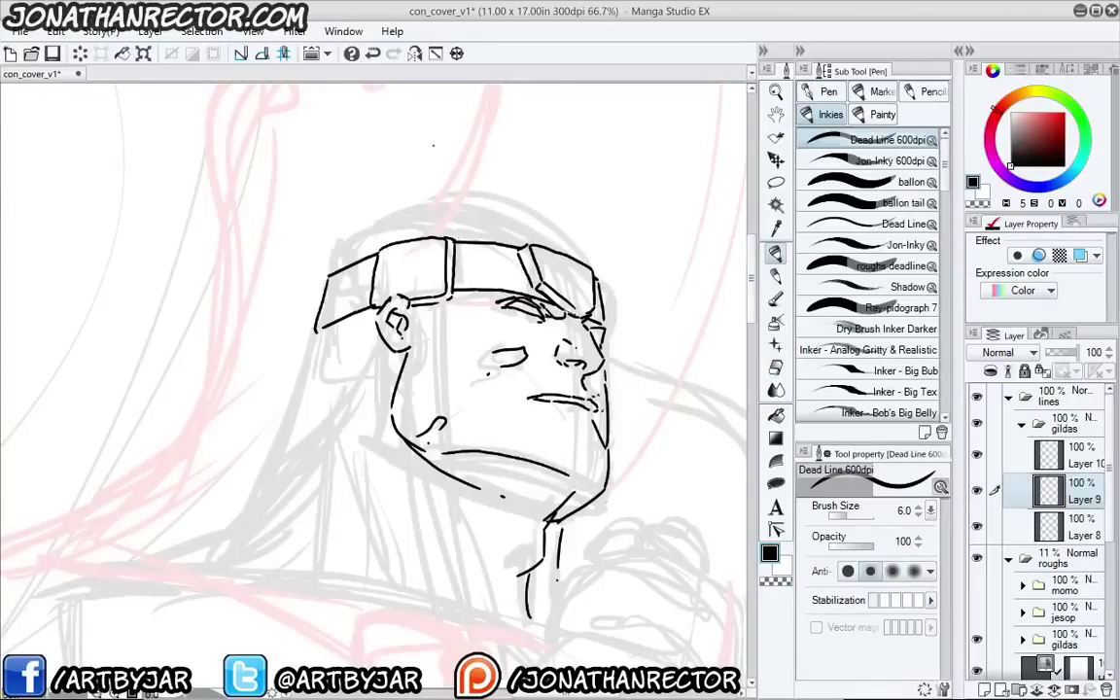
On a new layer above Layer 10, lasso three small studs on the front plate, fill them black and clear their interiors, leaving outlines
click(1078, 457)
key(ctrl+shift+n)
drag(437, 403, 312, 409)
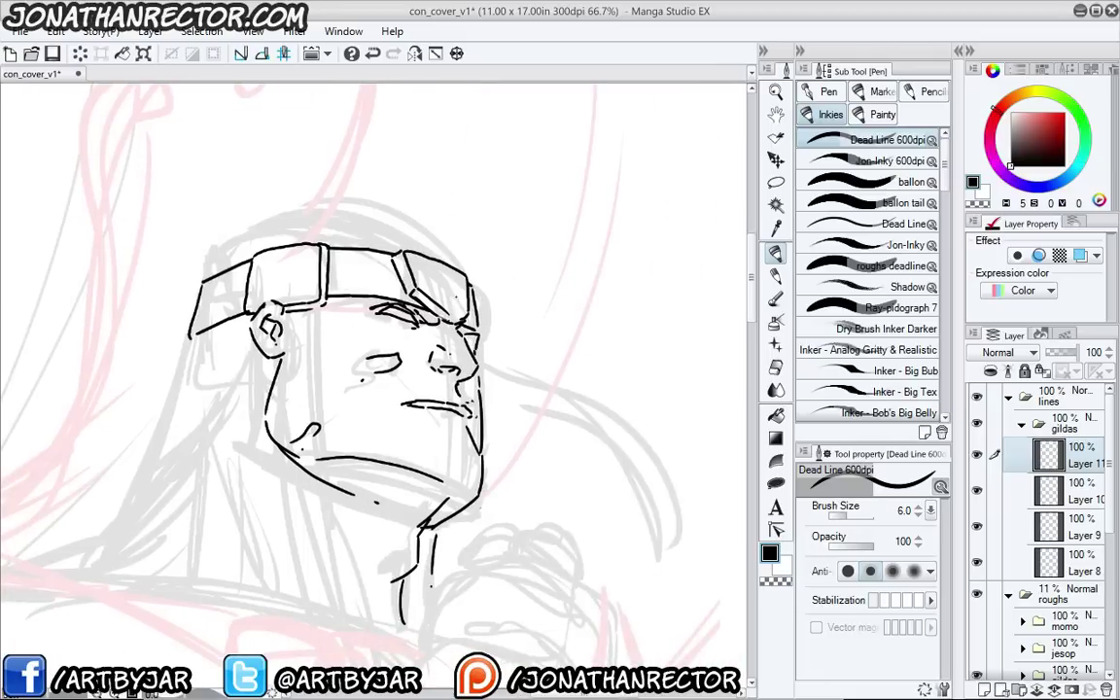
key(m)
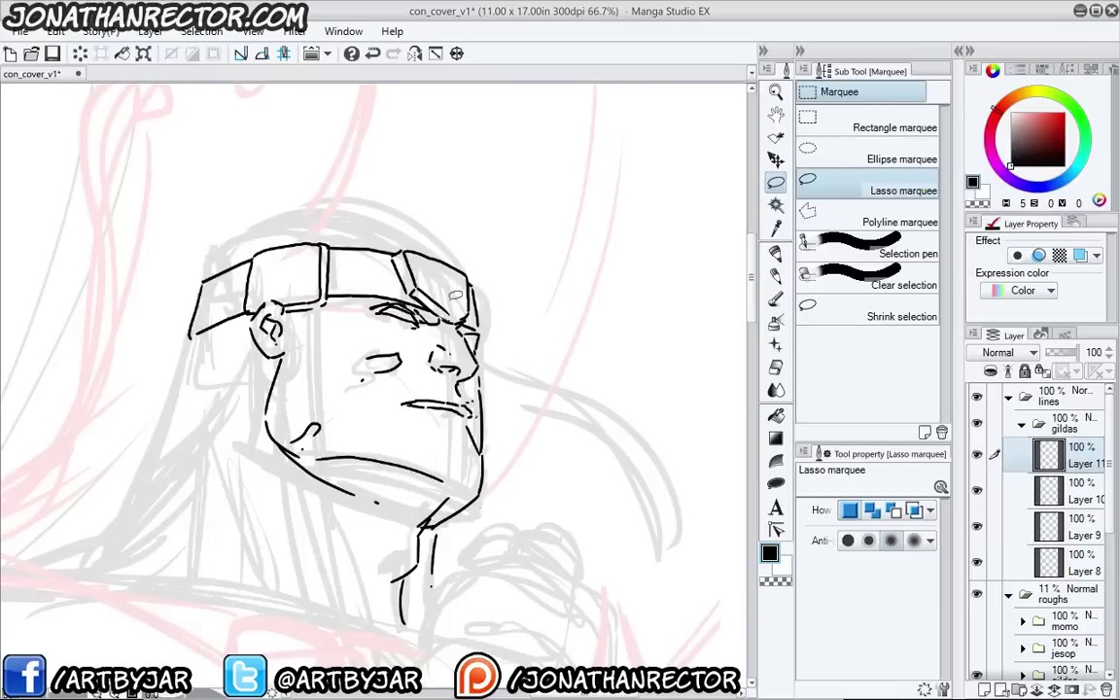
mouse_move(464, 298)
mouse_down()
mouse_move(467, 311)
mouse_move(452, 307)
mouse_move(459, 299)
mouse_move(422, 278)
mouse_move(435, 268)
mouse_move(423, 265)
mouse_move(477, 295)
mouse_move(470, 284)
mouse_up()
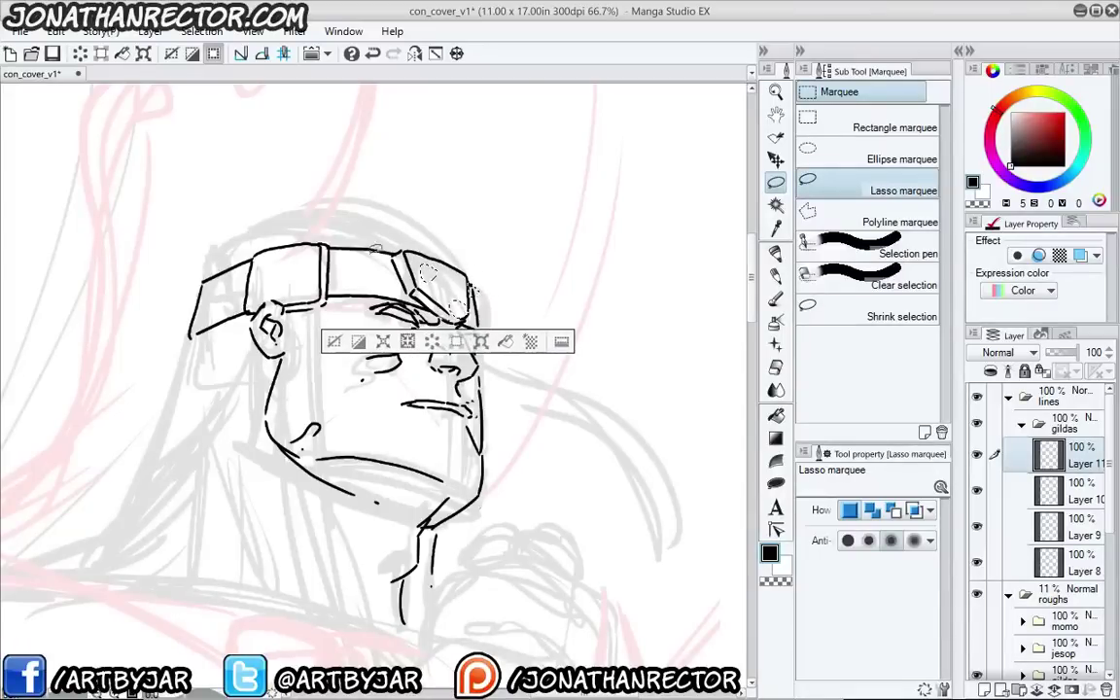
key(alt+Delete)
key(ctrl+d)
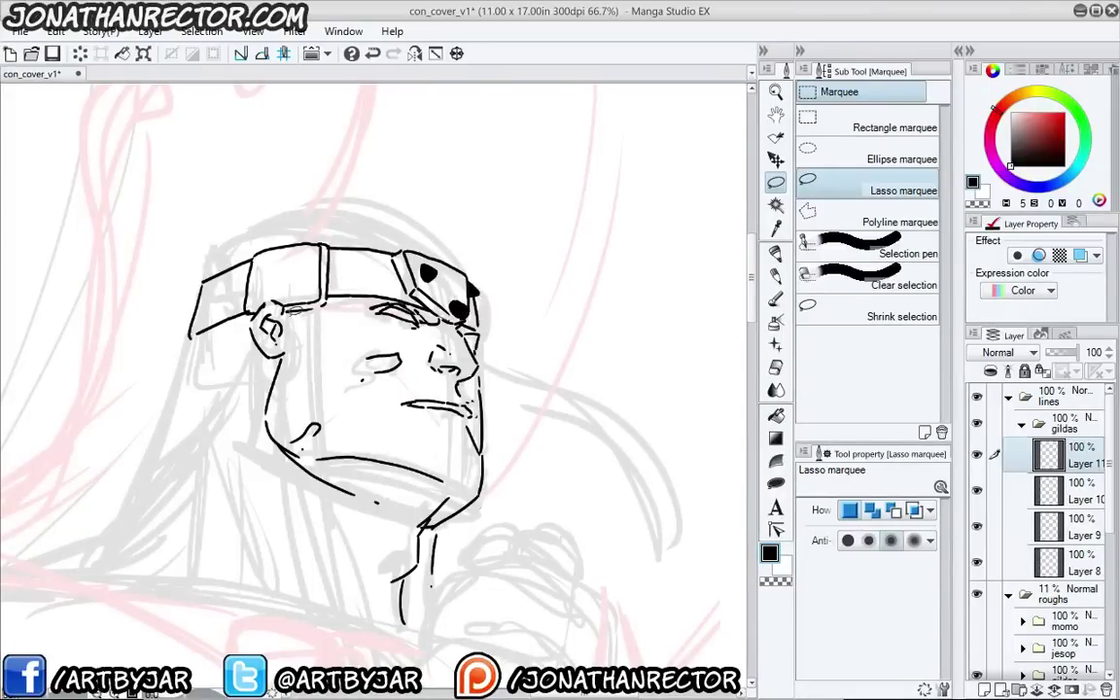
key(Delete)
mouse_move(289, 470)
mouse_down()
mouse_move(357, 411)
mouse_move(447, 370)
mouse_up()
key(p)
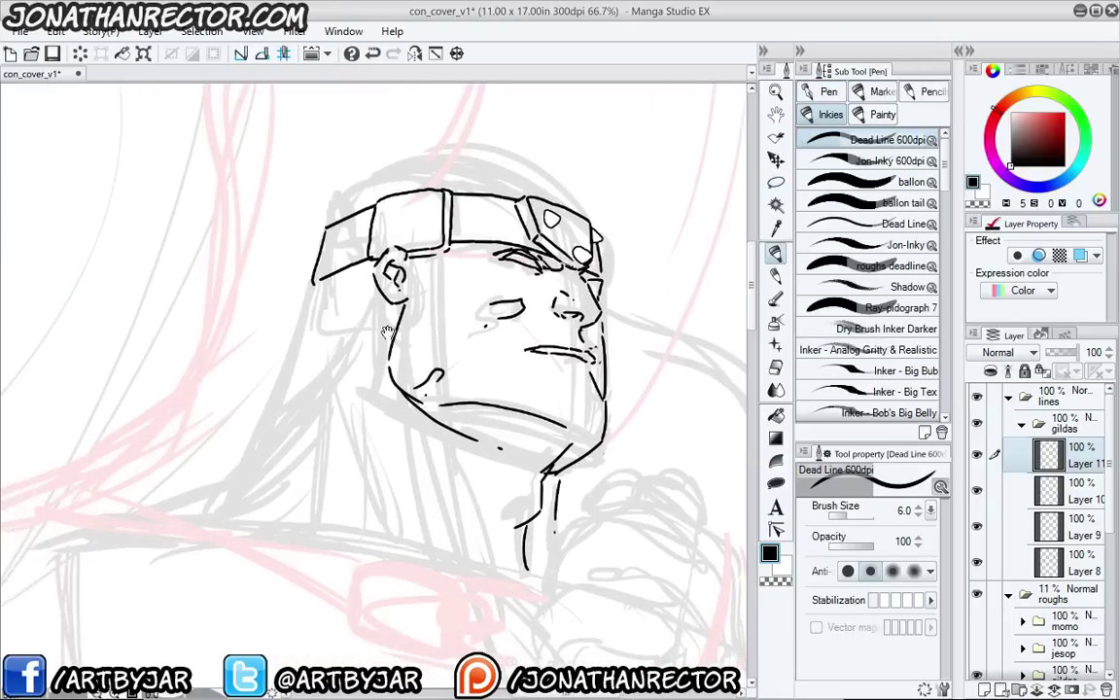
On Layer 8, erase the jaw underside lines, the excess lines below the chin, and the mouth
drag(389, 332, 366, 418)
drag(308, 395, 301, 301)
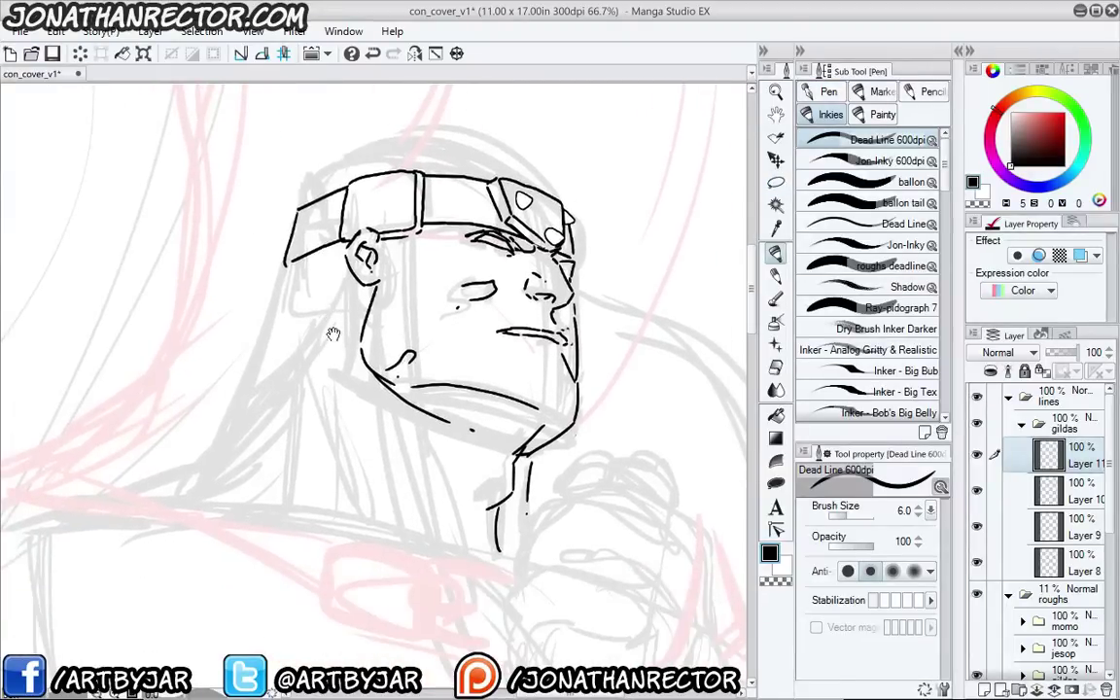
key(e)
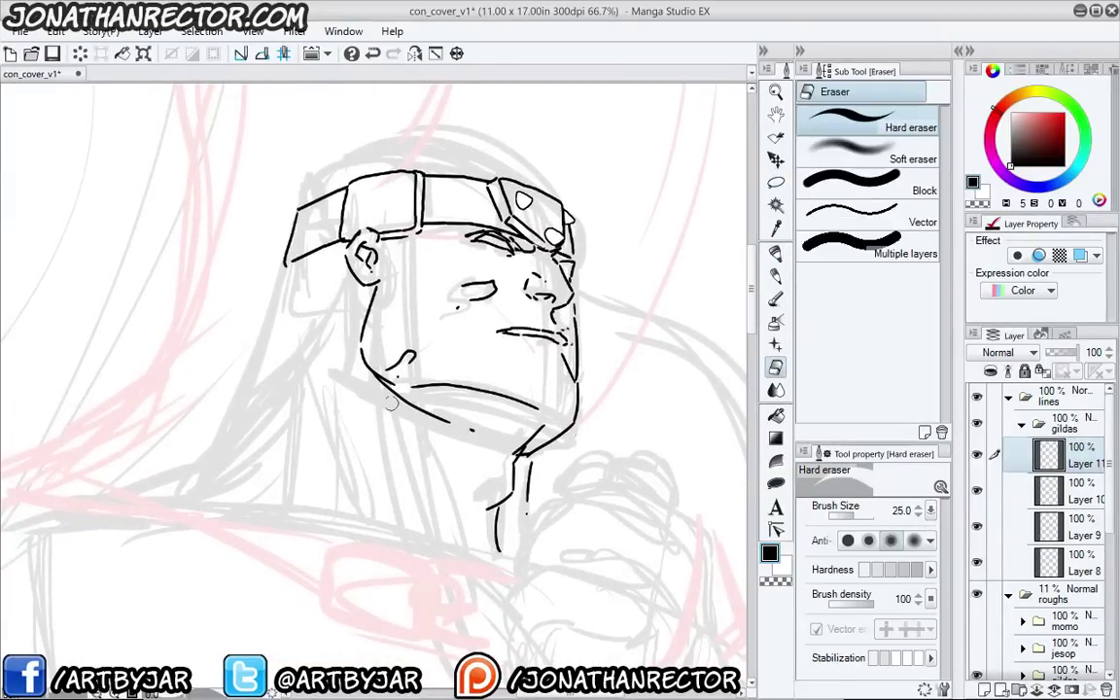
click(1079, 528)
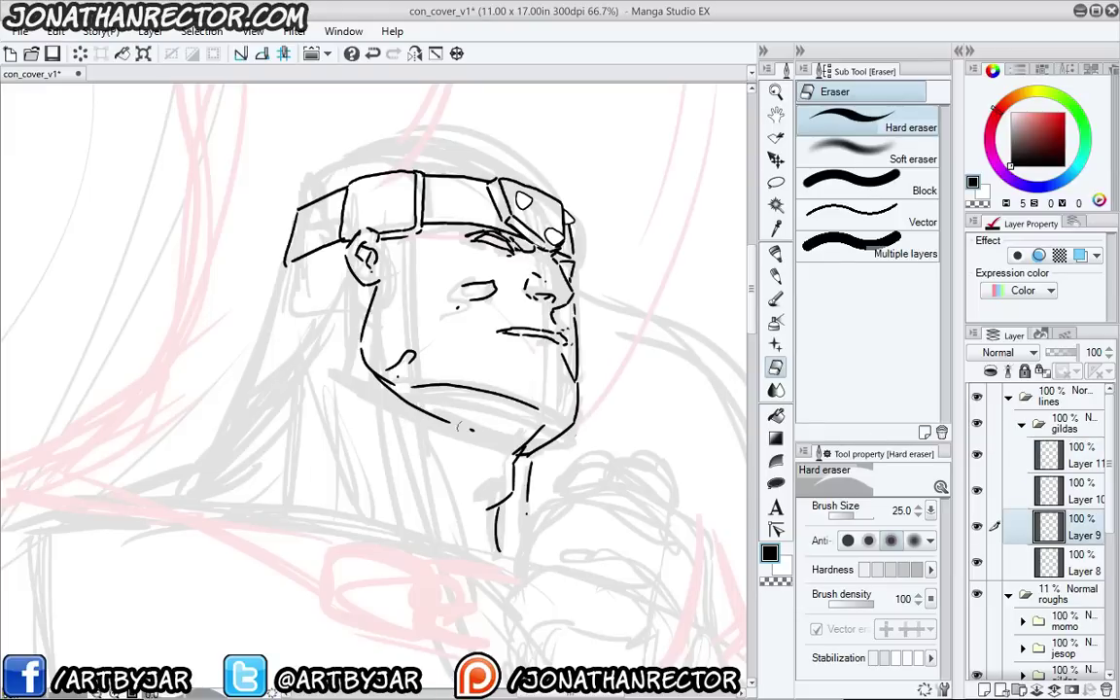
click(1082, 562)
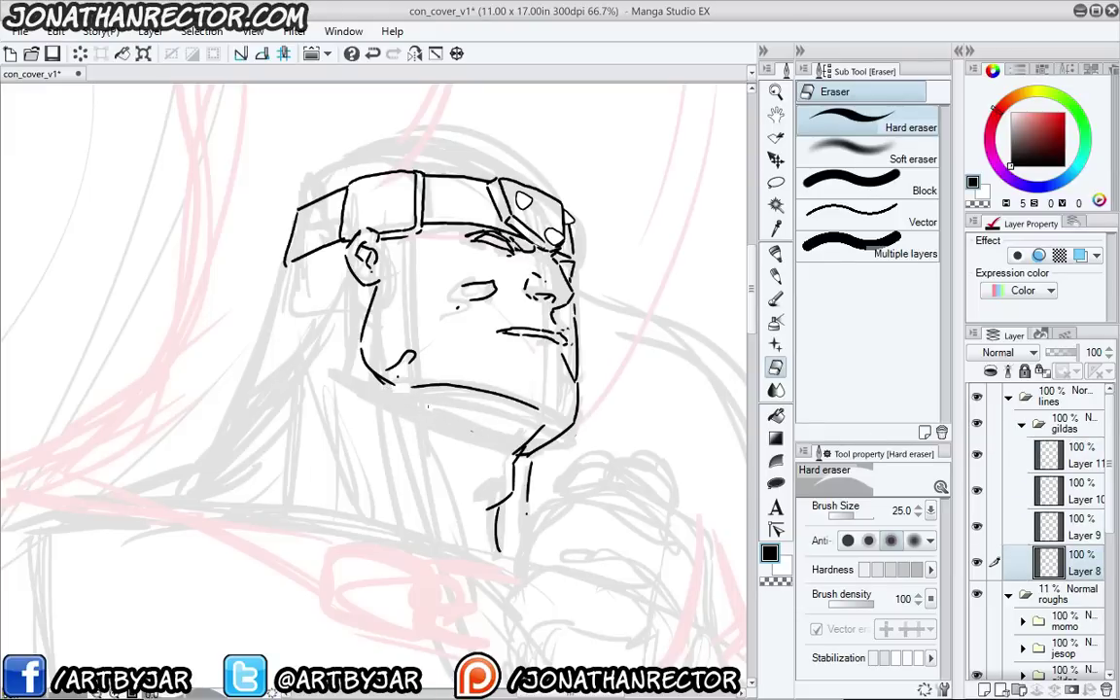
drag(409, 387, 539, 407)
drag(471, 389, 387, 383)
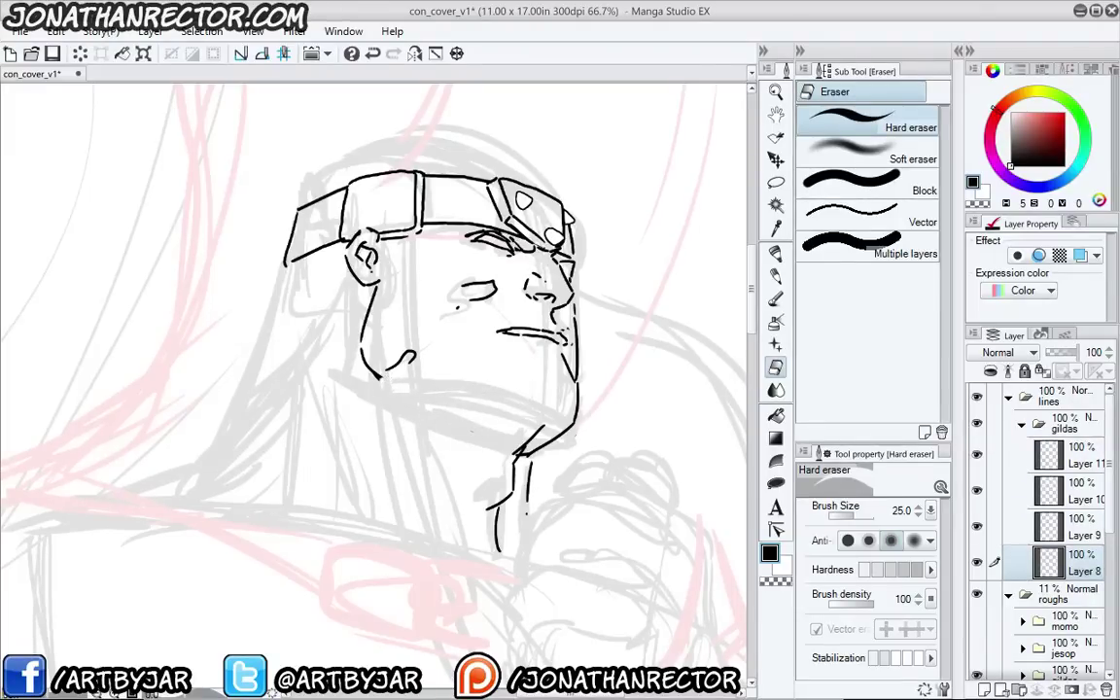
mouse_move(534, 437)
mouse_down()
mouse_move(547, 428)
mouse_move(512, 456)
mouse_move(527, 457)
mouse_up()
mouse_move(527, 357)
mouse_down()
mouse_move(544, 329)
mouse_move(498, 333)
mouse_up()
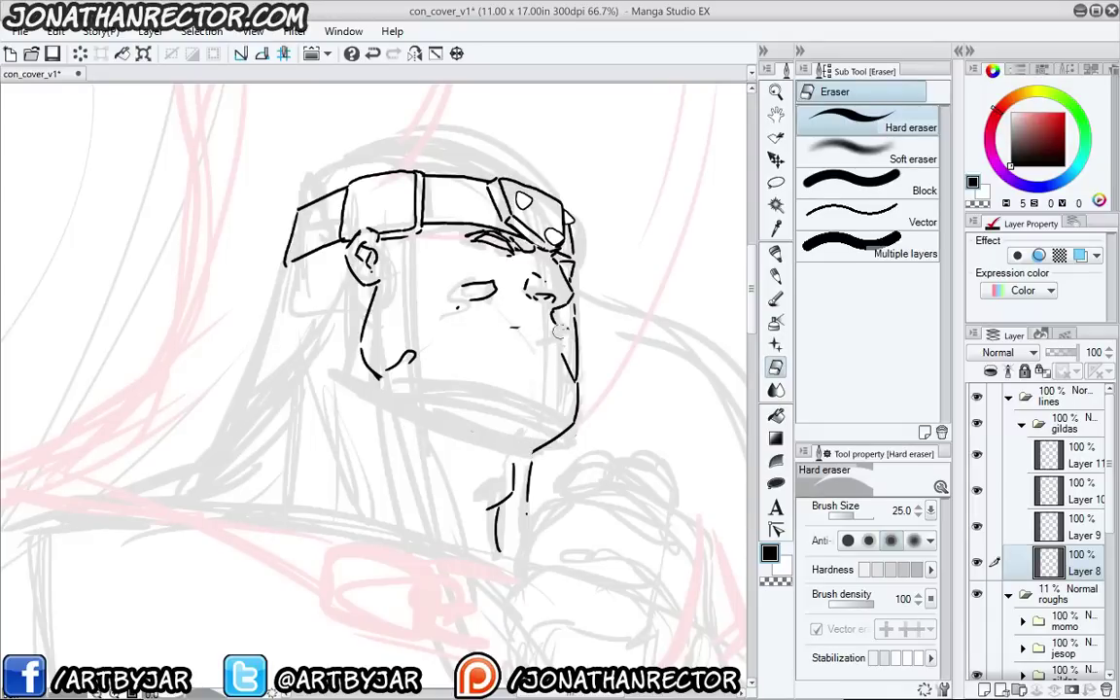
Redraw the mouth as a thin, nearly straight line with the Dead Line 600dpi pen
key(p)
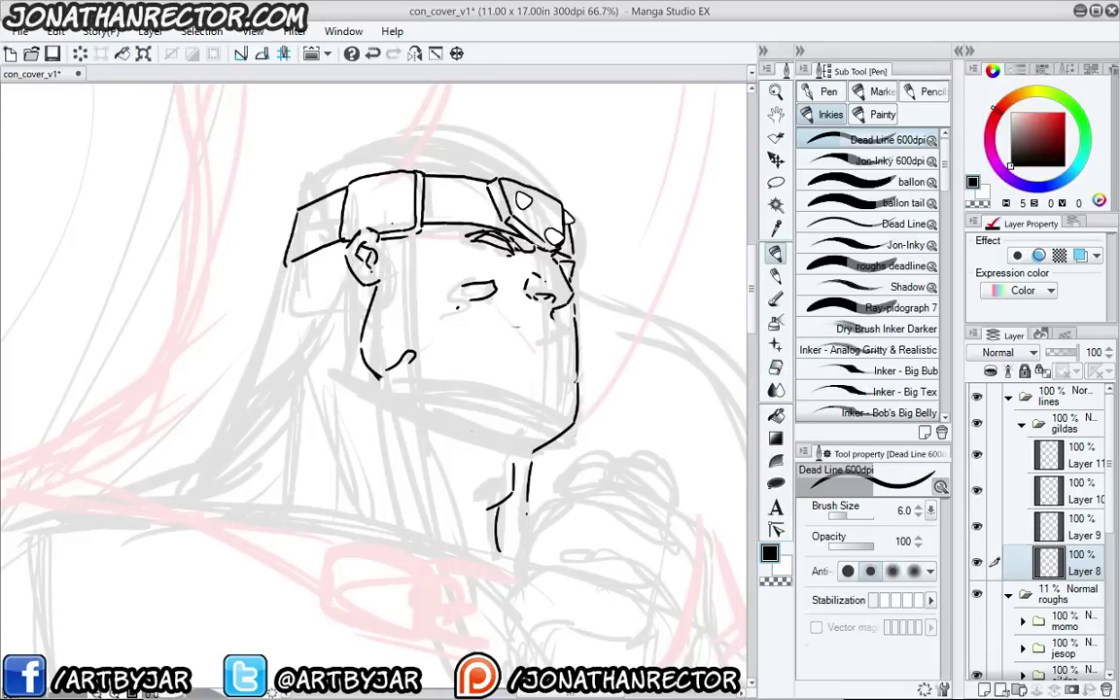
drag(416, 304, 360, 309)
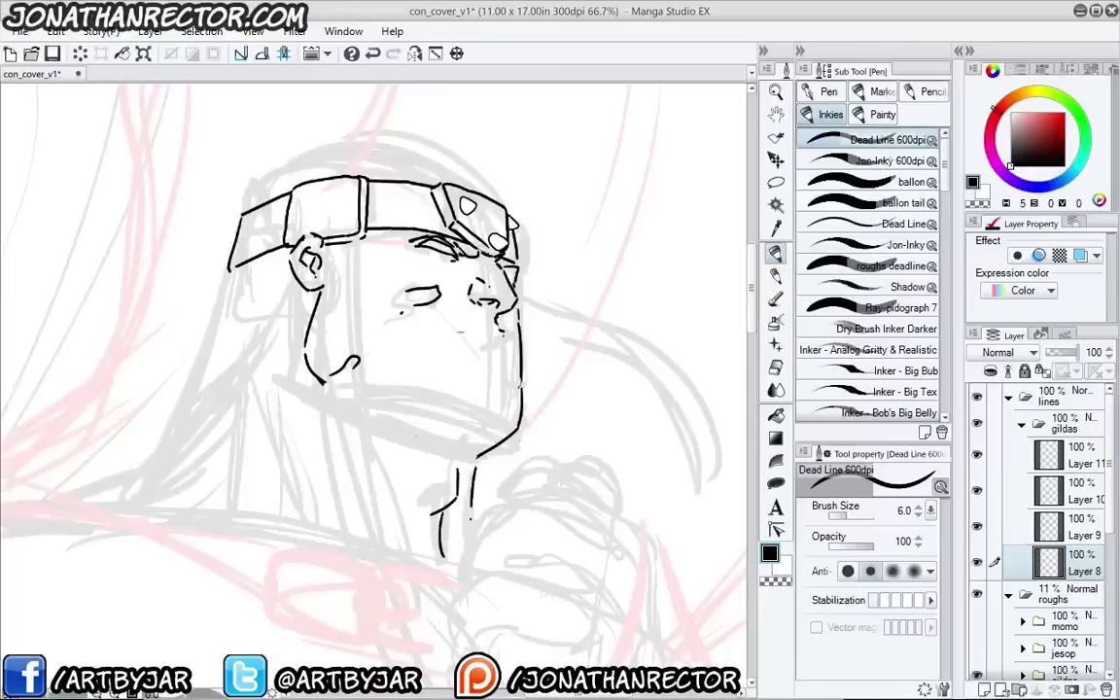
mouse_move(437, 335)
mouse_down()
mouse_move(509, 348)
mouse_move(431, 332)
mouse_up()
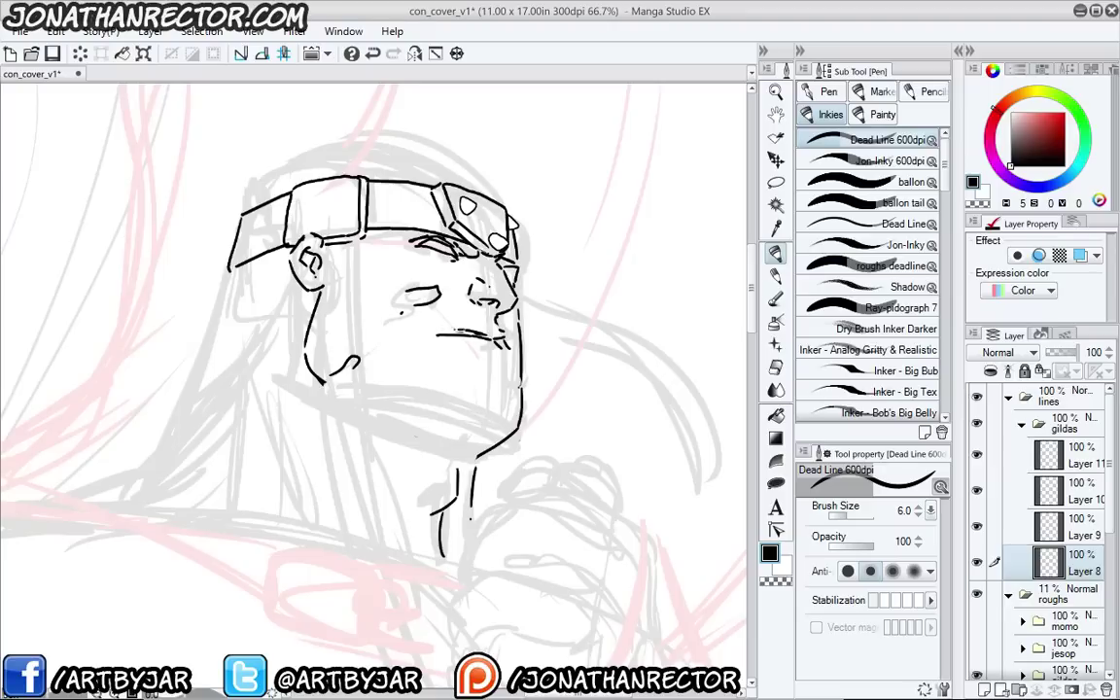
Reshape the chin with a rounder contour and ink a single jawline from the chin back toward the ear
mouse_move(485, 378)
mouse_down()
mouse_move(477, 367)
mouse_move(516, 406)
mouse_move(474, 444)
mouse_up()
key(e)
mouse_move(515, 406)
mouse_down()
mouse_move(515, 389)
mouse_move(470, 443)
mouse_up()
key(p)
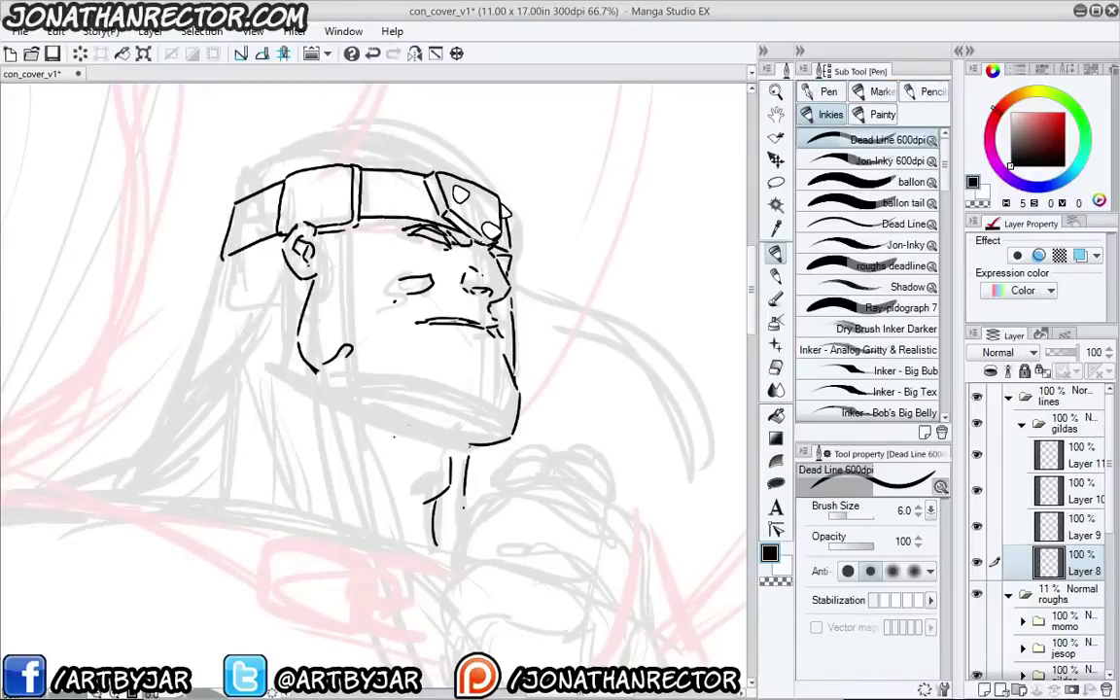
drag(258, 426, 230, 417)
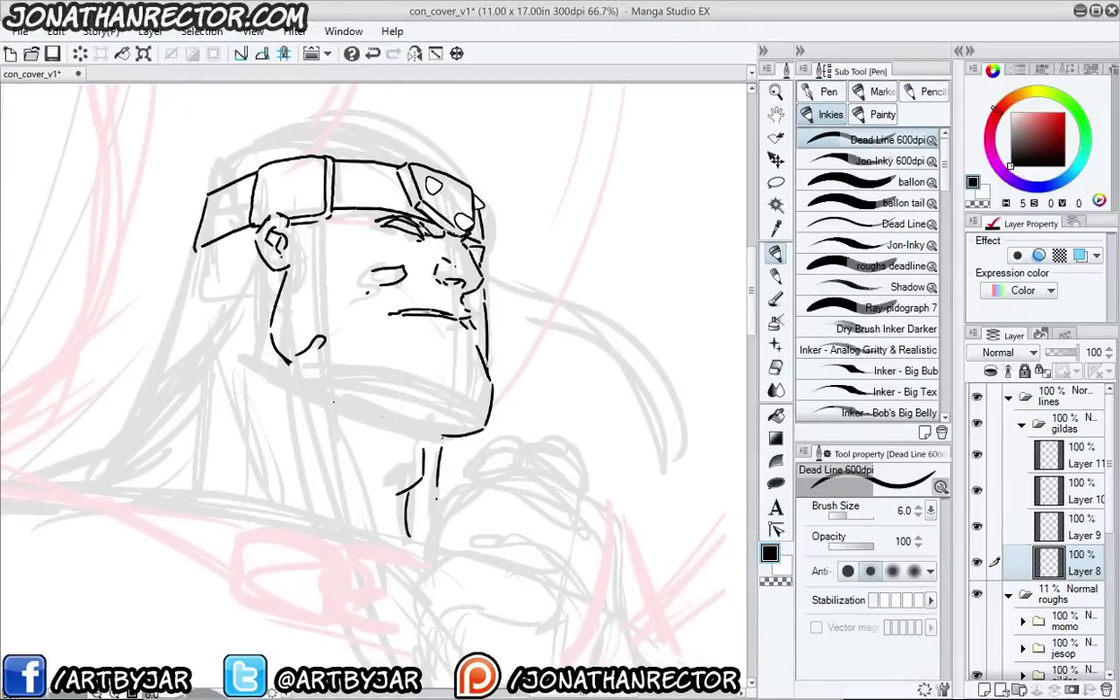
drag(441, 425, 299, 376)
mouse_move(195, 366)
mouse_down()
mouse_move(255, 400)
mouse_move(329, 338)
mouse_up()
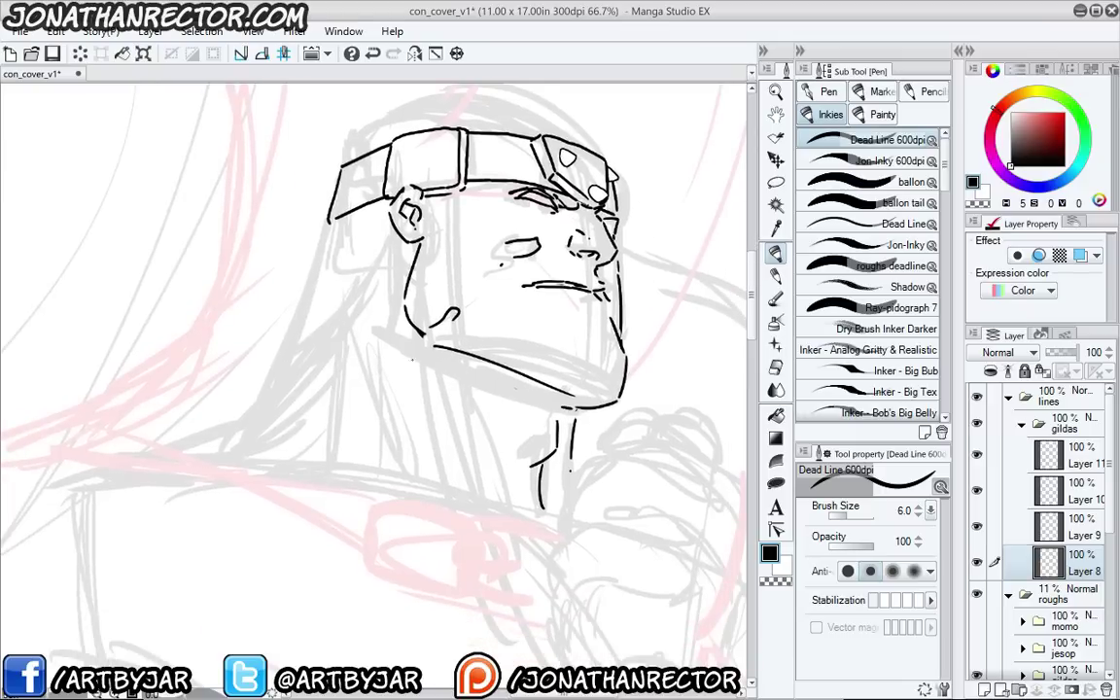
Ink the neck muscle line running down from the jaw and the back contour of the neck, and save the file
drag(420, 340, 472, 420)
drag(481, 442, 500, 481)
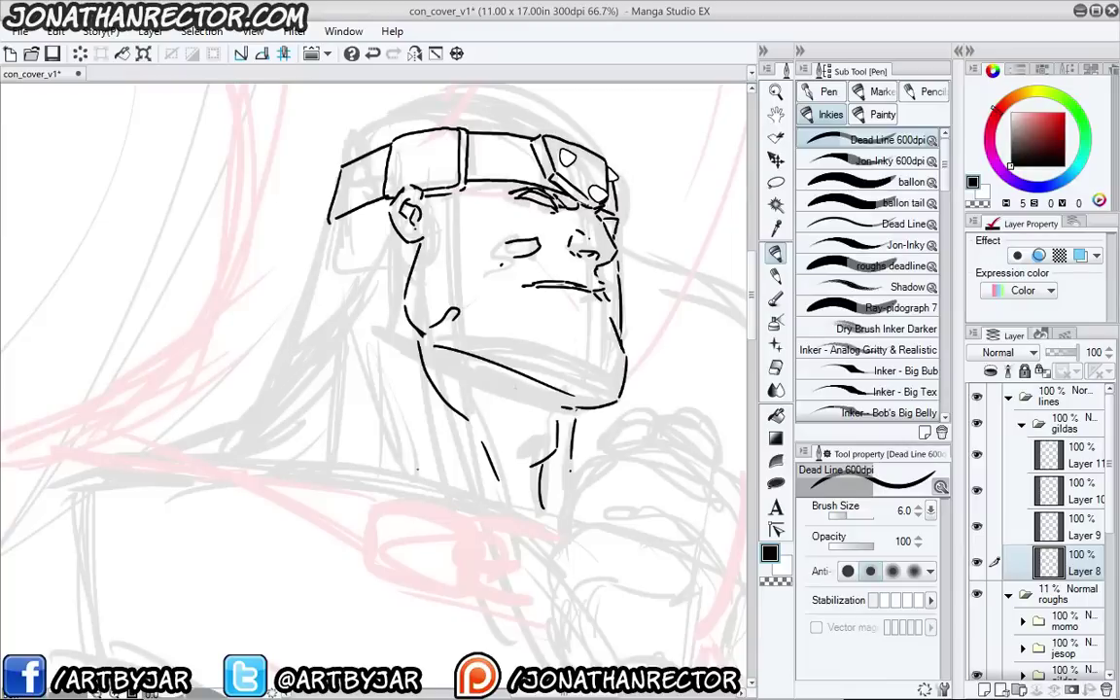
drag(419, 472, 383, 420)
drag(371, 388, 364, 345)
drag(288, 415, 228, 476)
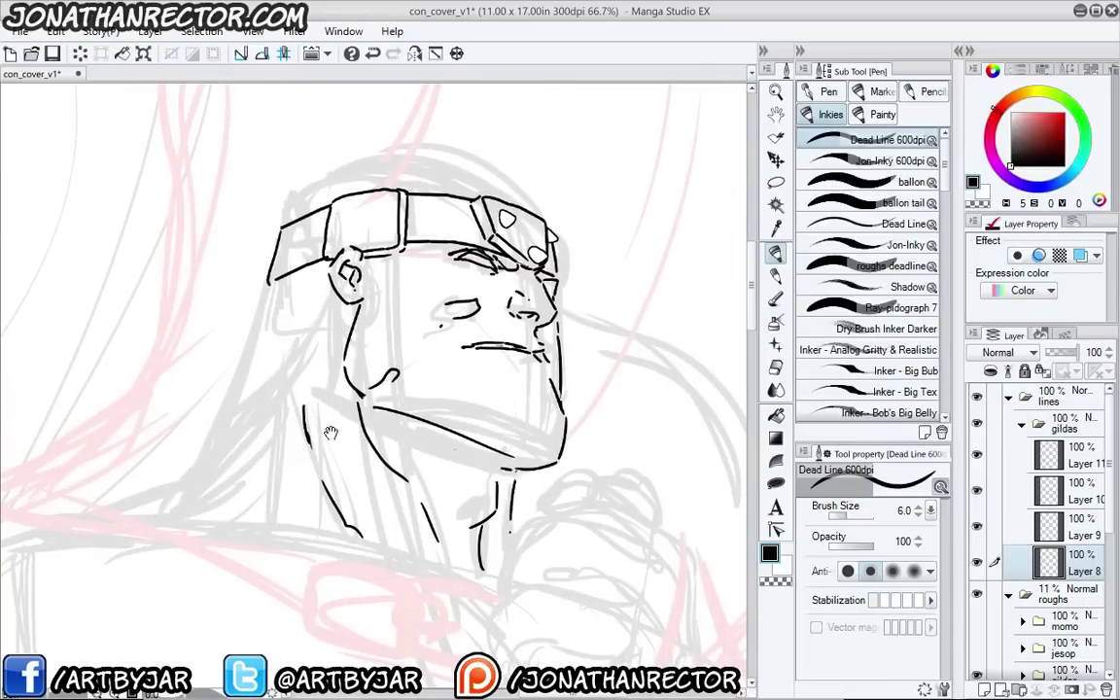
drag(325, 399, 334, 395)
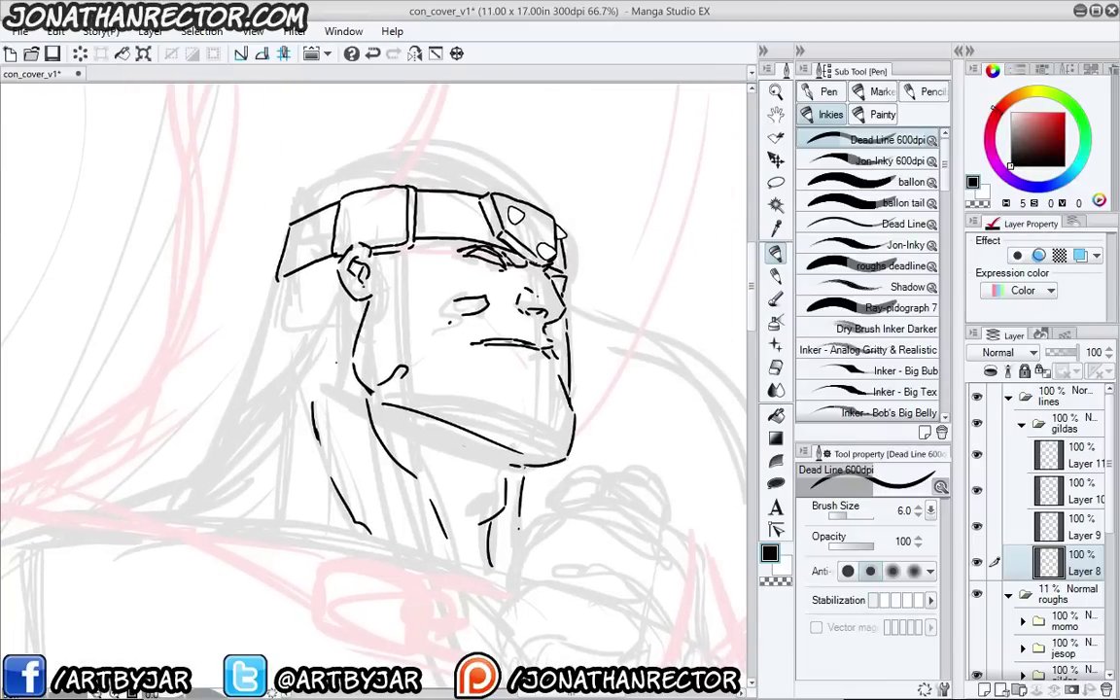
key(ctrl+s)
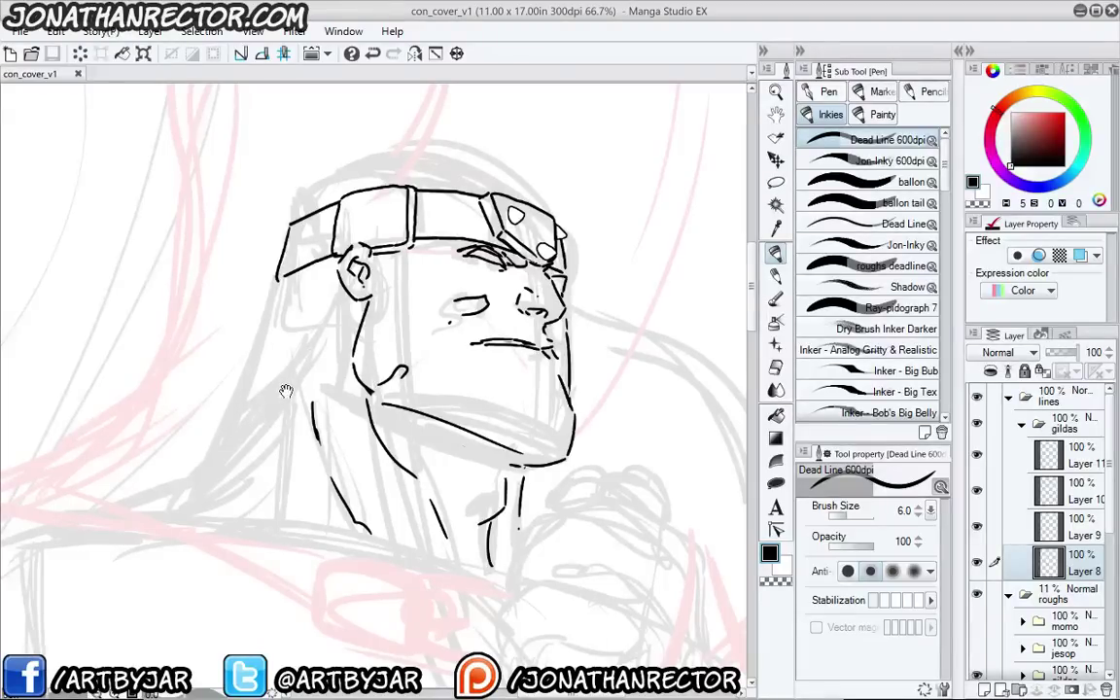
On a new layer above Layer 8, ink the curved top of the head above the headband
drag(252, 352, 281, 354)
drag(284, 407, 289, 469)
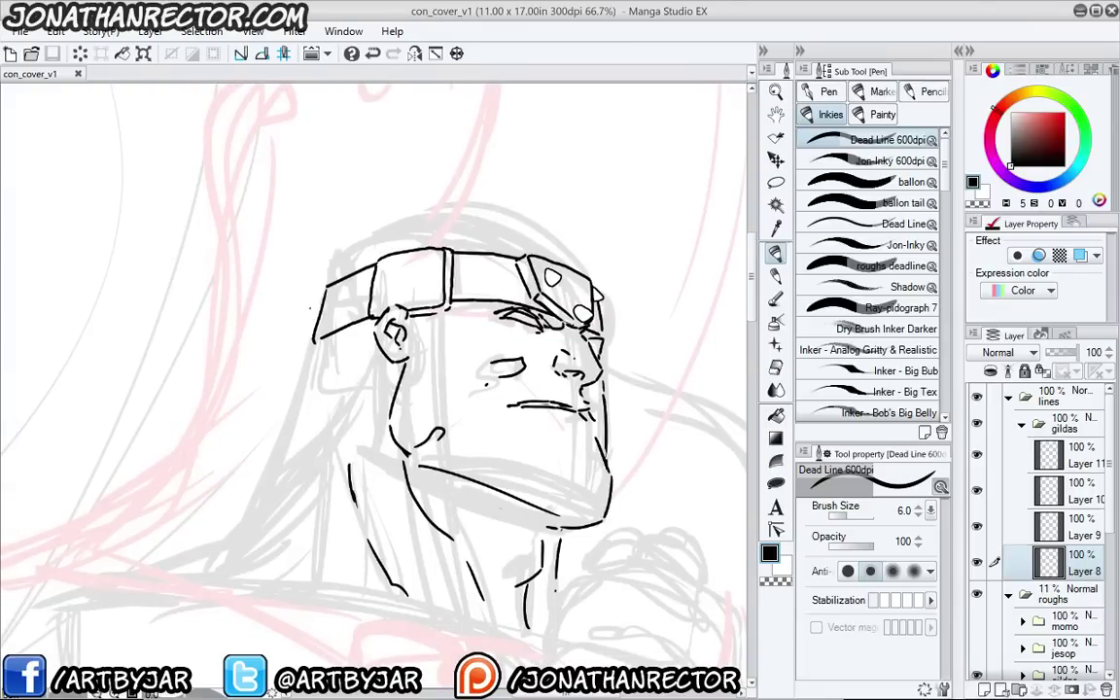
key(ctrl+shift+n)
drag(298, 338, 225, 443)
mouse_move(255, 385)
mouse_down()
mouse_move(309, 350)
mouse_move(374, 335)
mouse_move(463, 344)
mouse_move(517, 380)
mouse_up()
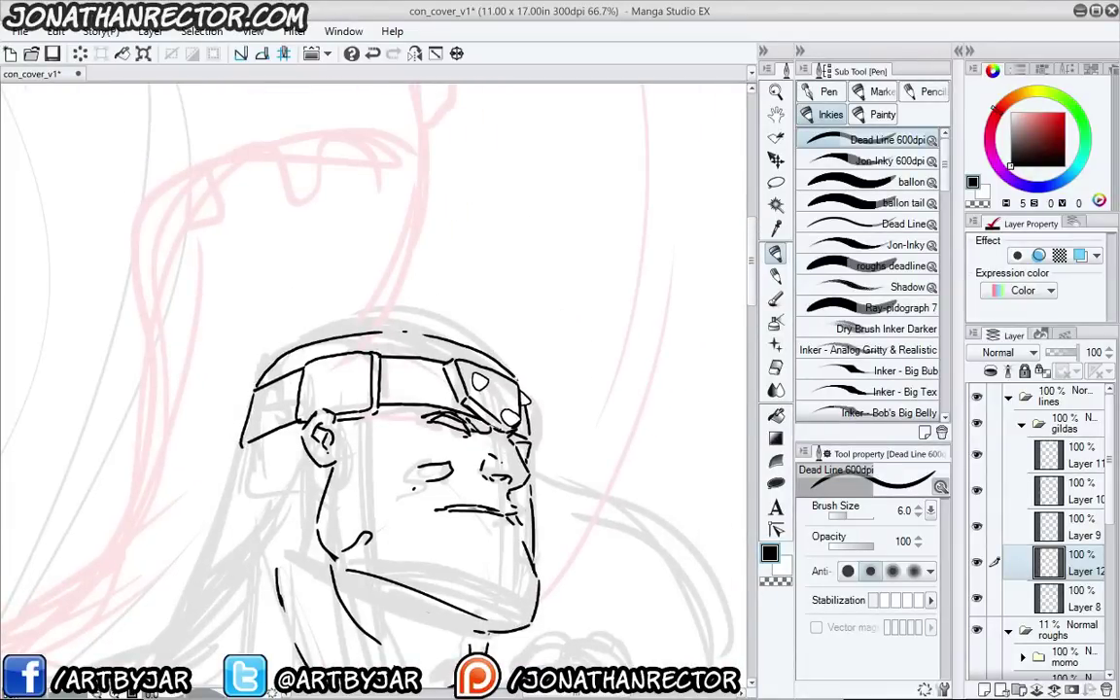
Ink the outline of a long, tapering hair strand hanging from the headband in front of the ear, past the neck
drag(243, 511, 366, 311)
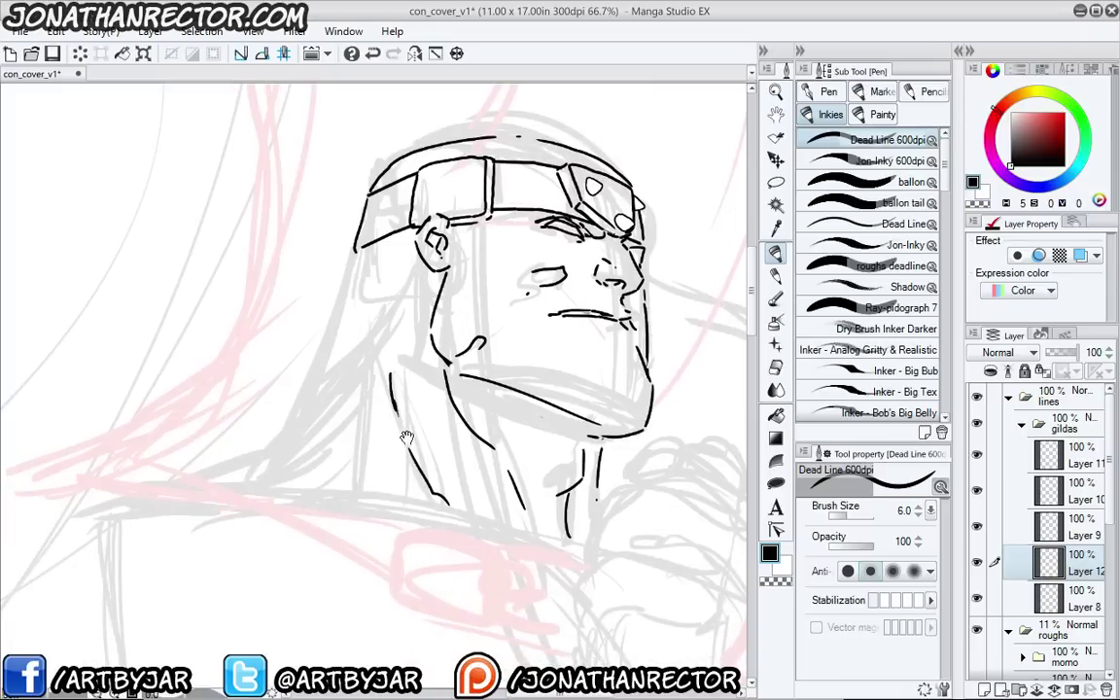
drag(440, 351, 347, 350)
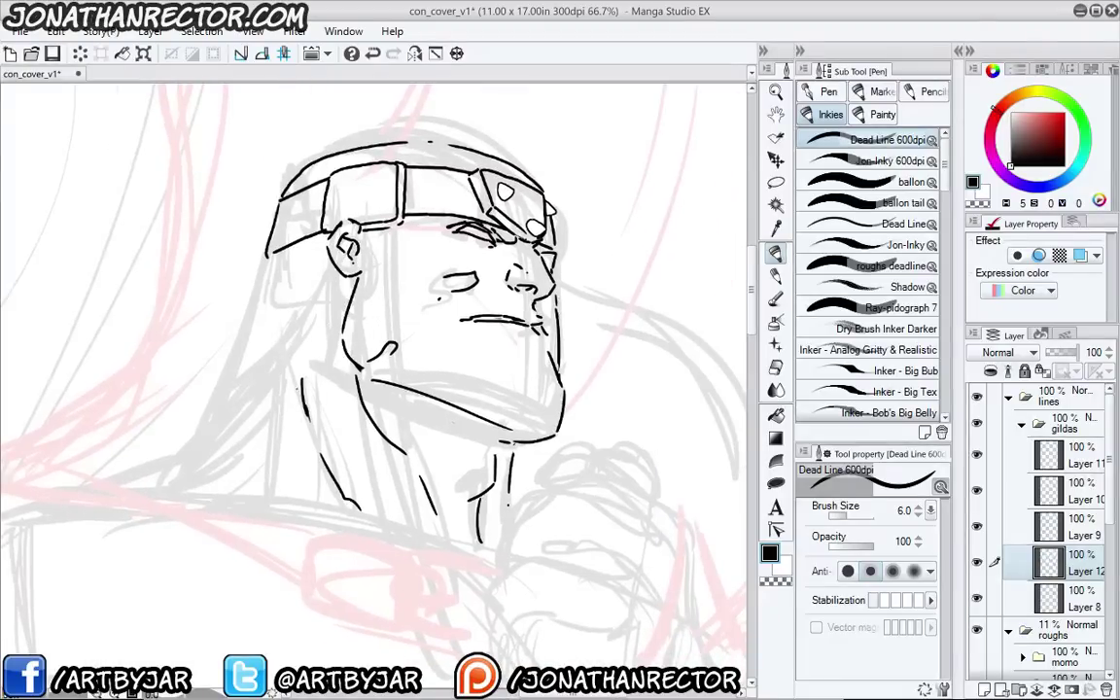
drag(247, 429, 207, 350)
drag(299, 309, 237, 383)
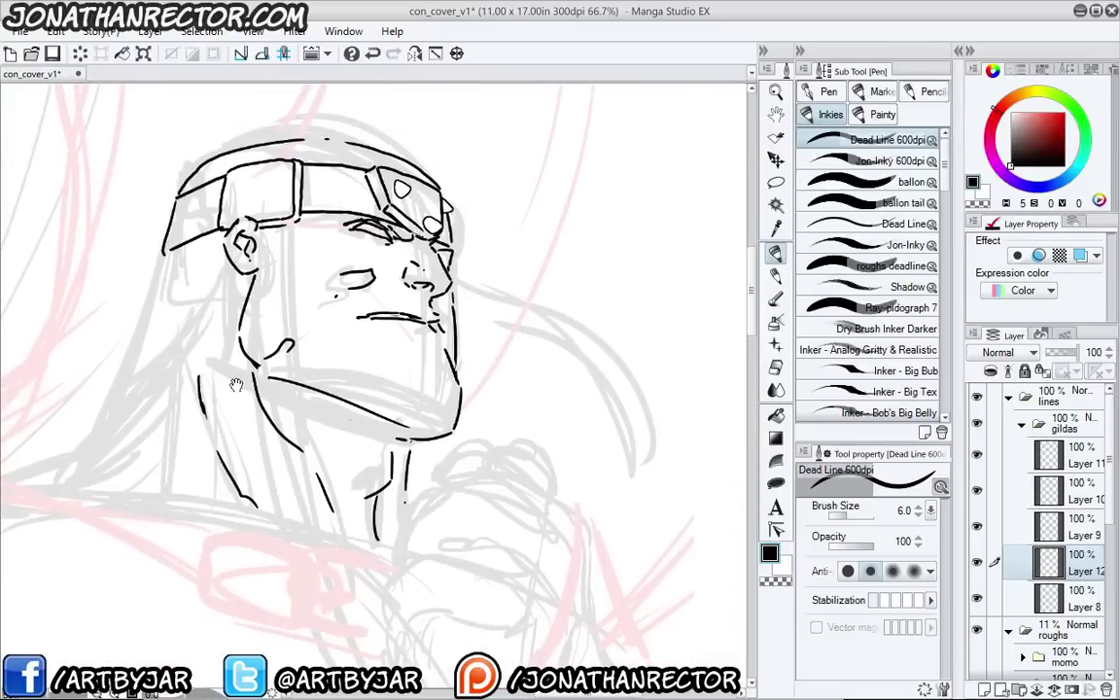
mouse_move(269, 229)
mouse_down()
mouse_move(254, 214)
mouse_move(235, 225)
mouse_move(327, 574)
mouse_up()
drag(326, 574, 439, 470)
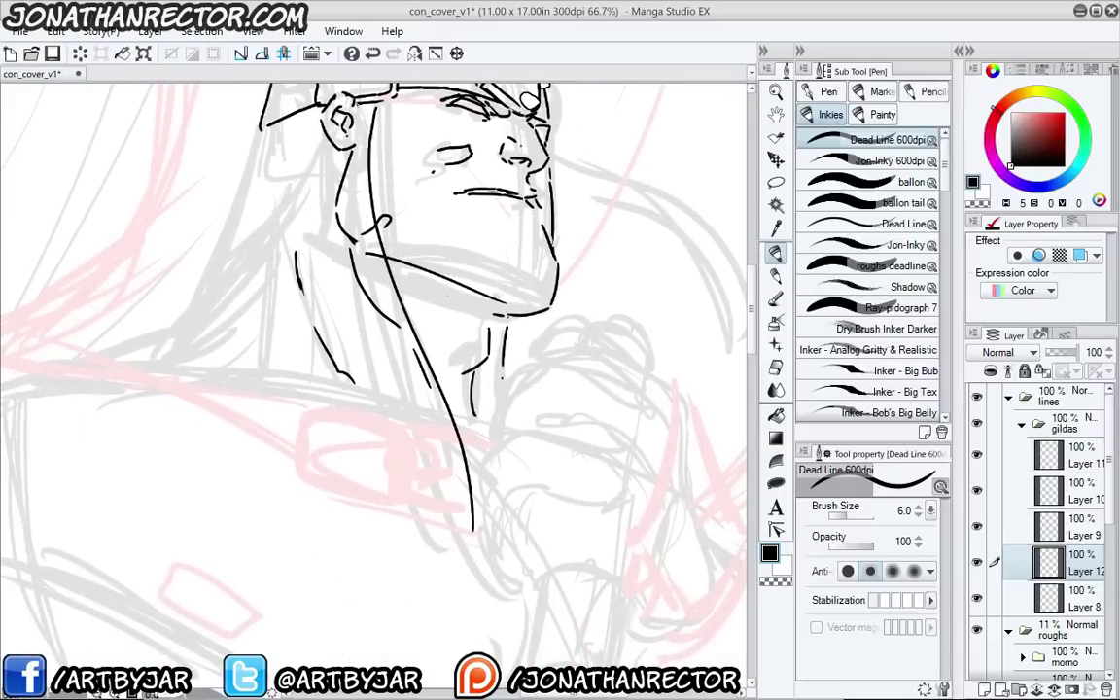
mouse_move(321, 94)
mouse_down()
mouse_move(315, 197)
mouse_move(449, 470)
mouse_up()
drag(404, 423, 473, 525)
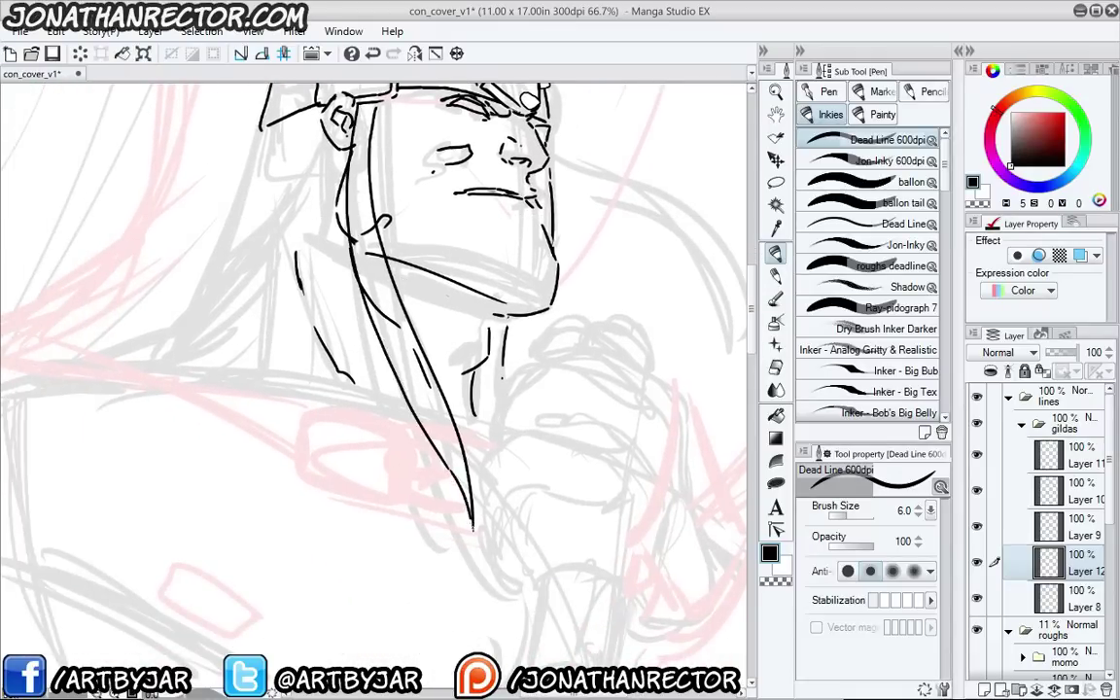
drag(350, 249, 453, 473)
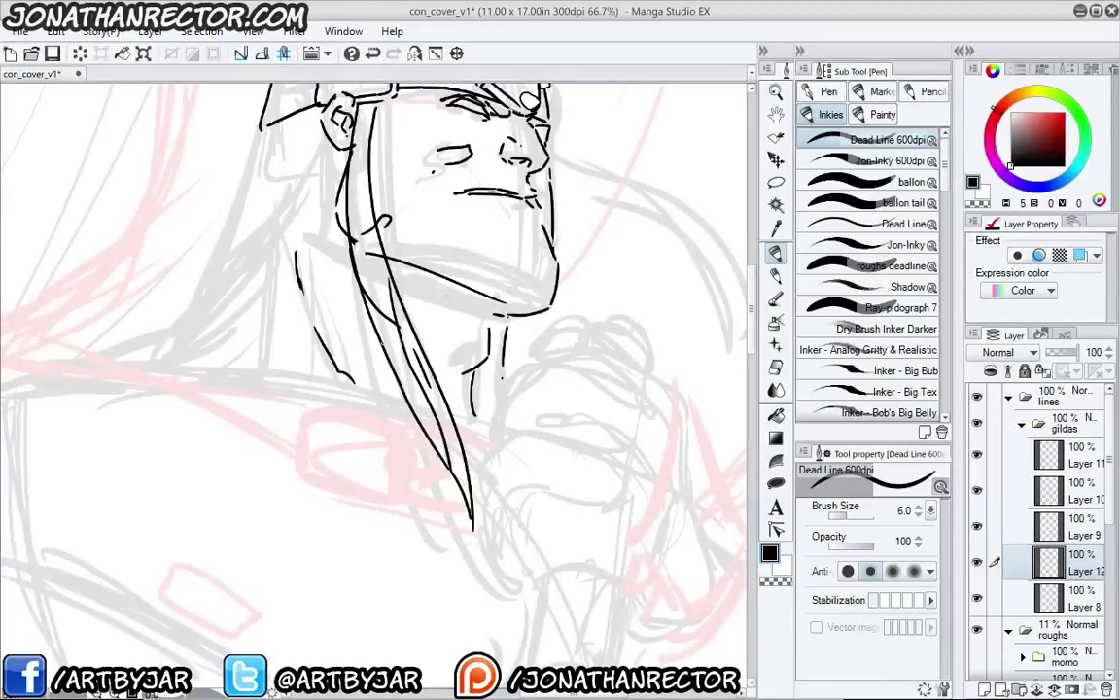
key(ctrl+z)
drag(434, 428, 450, 490)
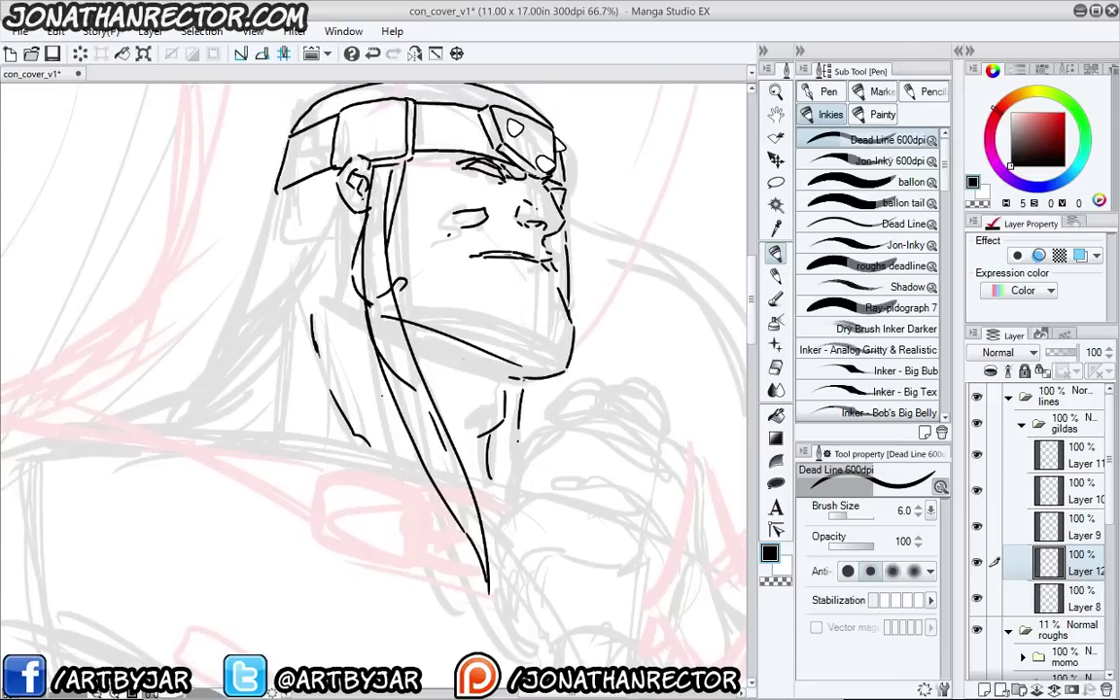
Add flowing inner hair lines and a second overlapping lock to the strand hanging in front of the ear
drag(370, 343, 443, 522)
drag(386, 390, 444, 523)
drag(384, 380, 487, 575)
drag(370, 319, 439, 469)
mouse_move(366, 241)
mouse_down()
mouse_move(372, 324)
mouse_move(389, 310)
mouse_move(493, 604)
mouse_up()
Ink a windblown hair lock sweeping out from the far side of the face and curving down to a point
drag(350, 297, 160, 335)
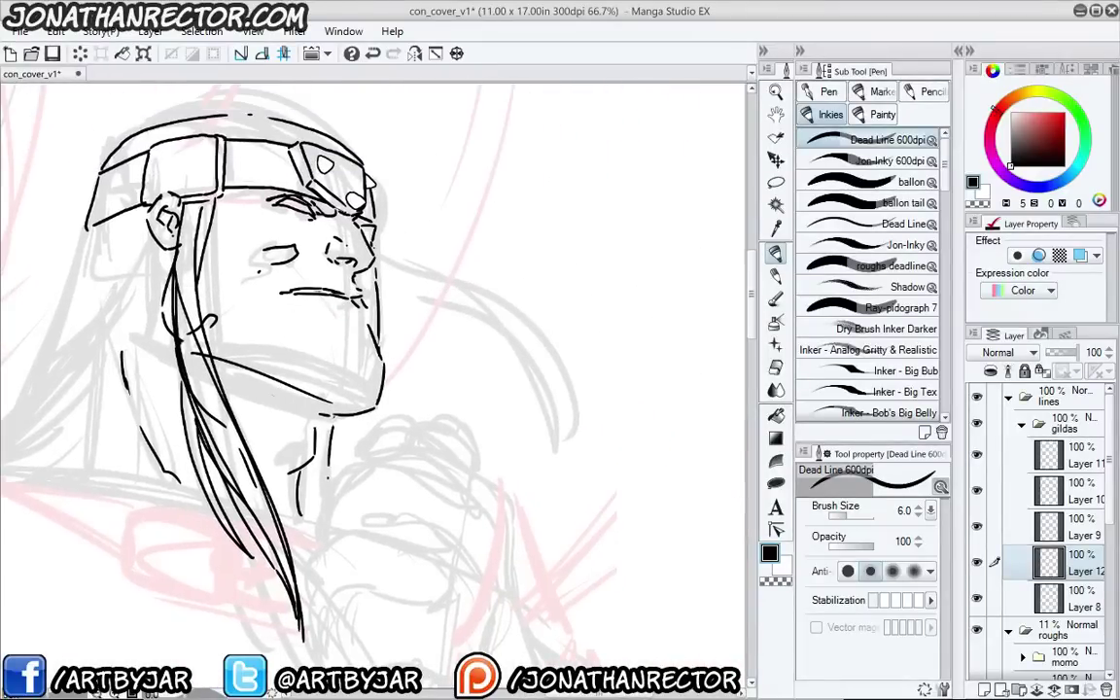
drag(368, 249, 579, 420)
drag(576, 465, 523, 379)
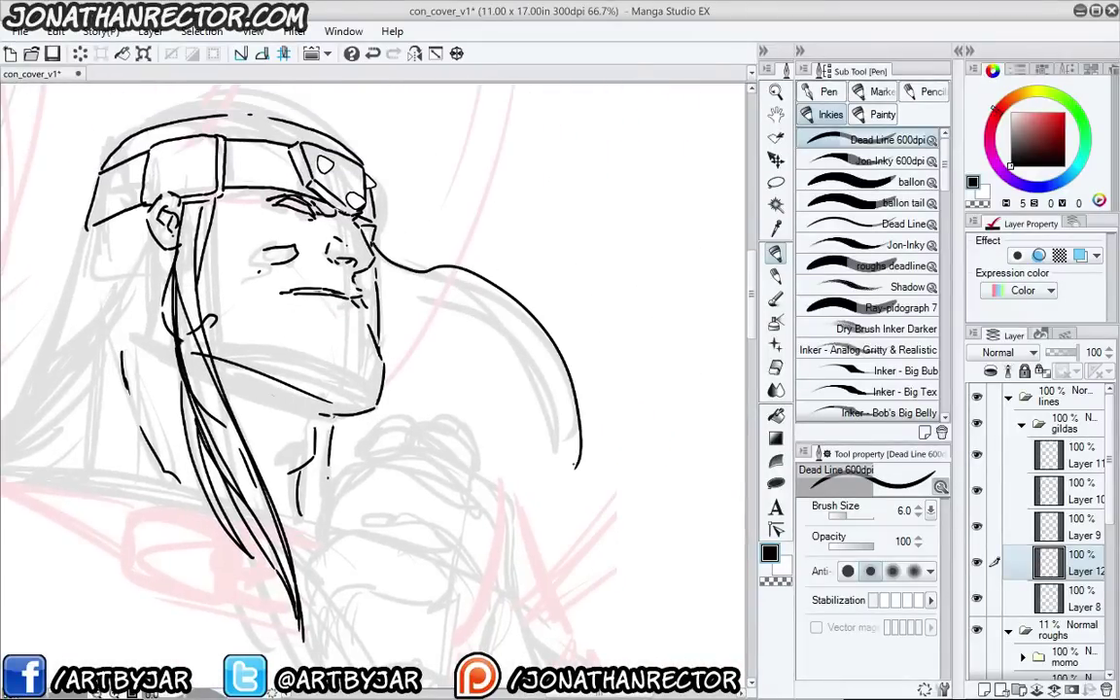
mouse_move(576, 468)
mouse_down()
mouse_move(523, 352)
mouse_move(446, 278)
mouse_move(378, 302)
mouse_up()
mouse_move(445, 280)
mouse_down()
mouse_move(421, 270)
mouse_move(459, 289)
mouse_move(378, 280)
mouse_up()
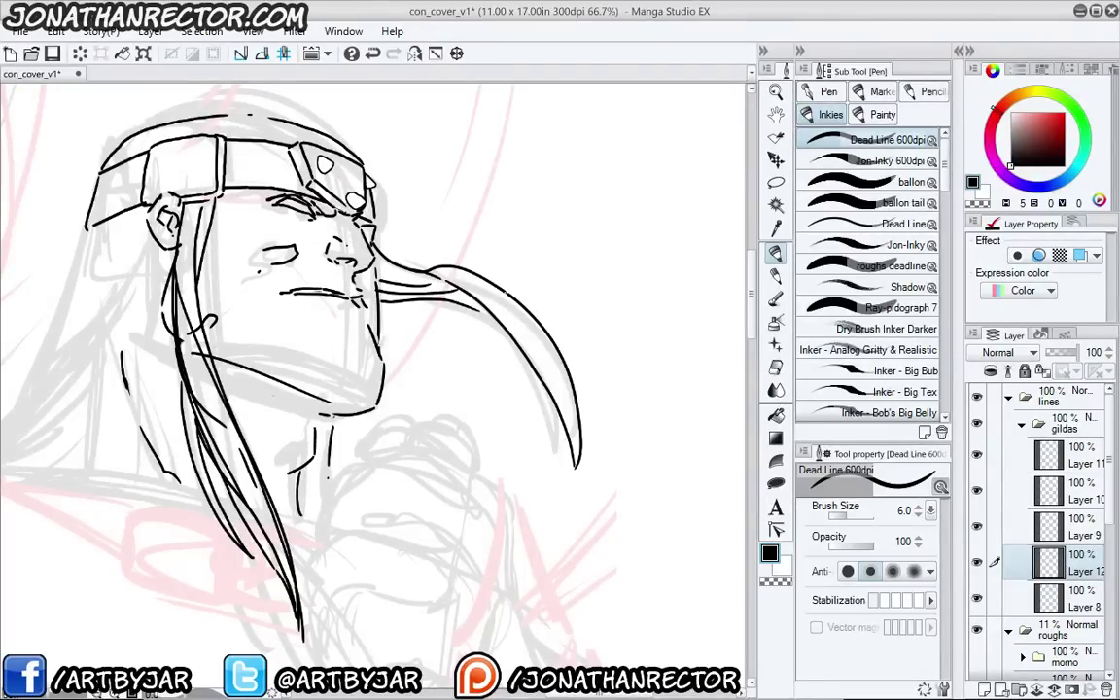
drag(461, 271, 514, 381)
Ink the long hair sweeping back from behind the ear and headband toward the shoulder, and save the file
drag(136, 404, 295, 494)
drag(248, 311, 238, 231)
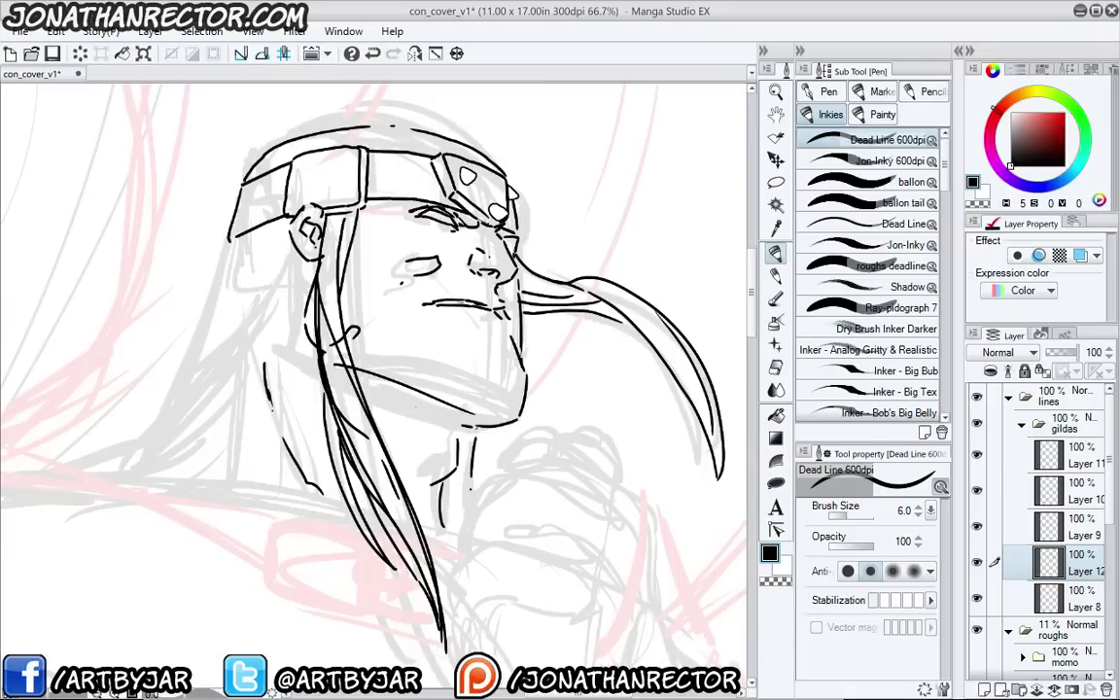
drag(175, 325, 323, 354)
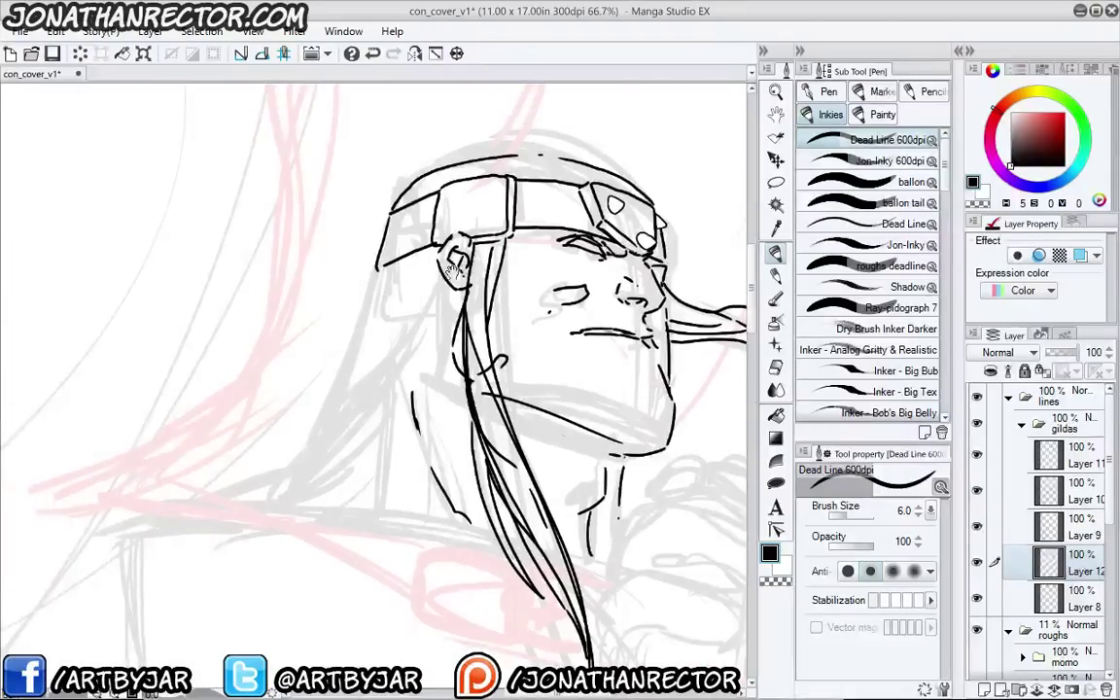
mouse_move(448, 285)
mouse_down()
mouse_move(264, 484)
mouse_move(433, 280)
mouse_move(264, 483)
mouse_up()
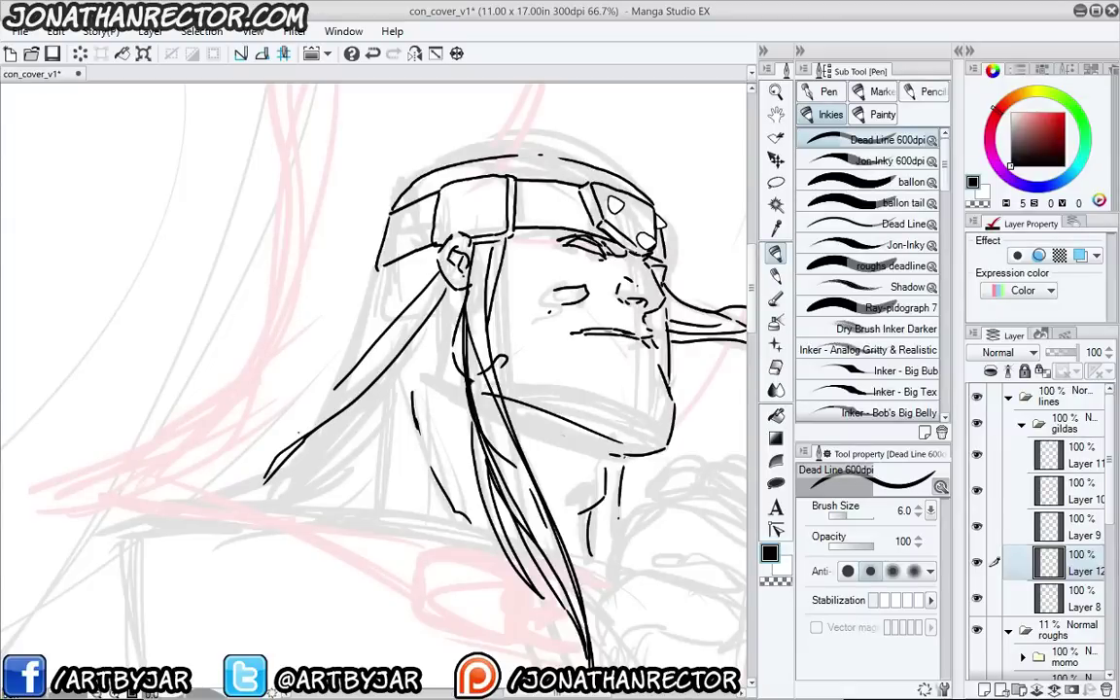
drag(327, 396, 234, 491)
mouse_move(369, 233)
mouse_down()
mouse_move(280, 369)
mouse_move(353, 275)
mouse_up()
drag(339, 372, 221, 377)
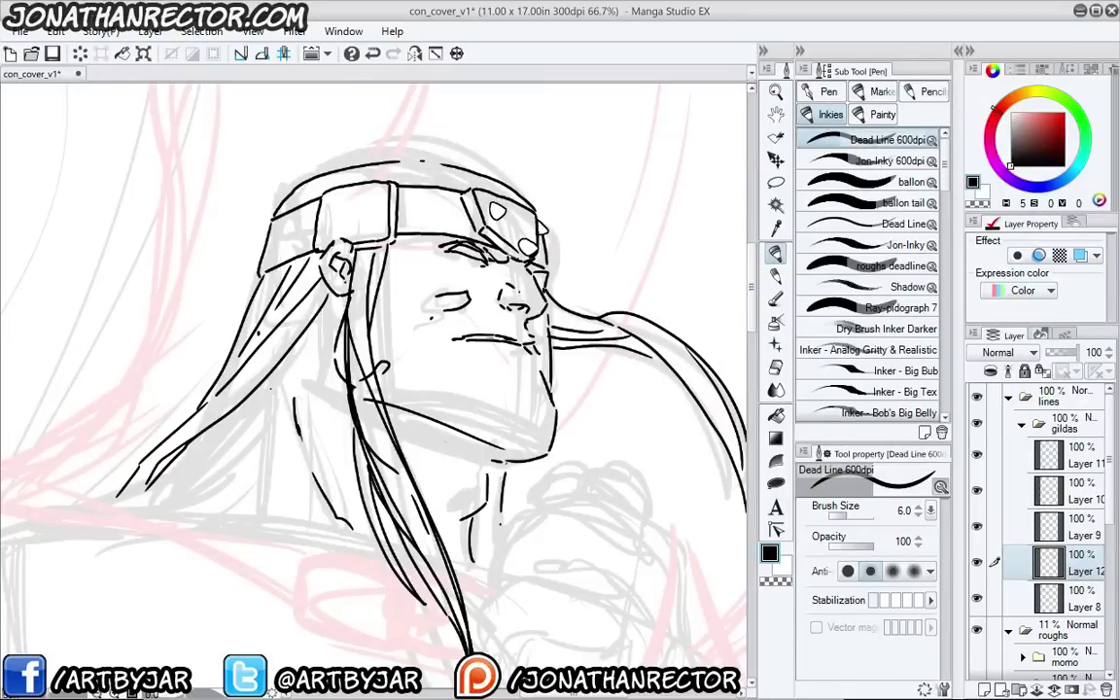
key(ctrl+s)
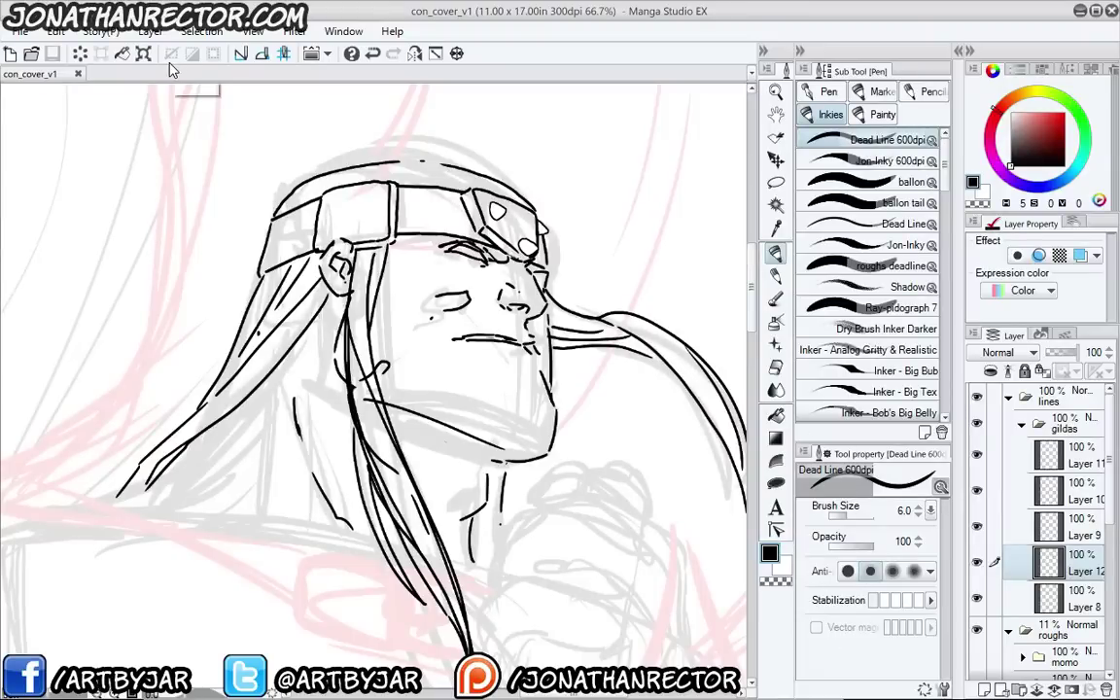
click(22, 34)
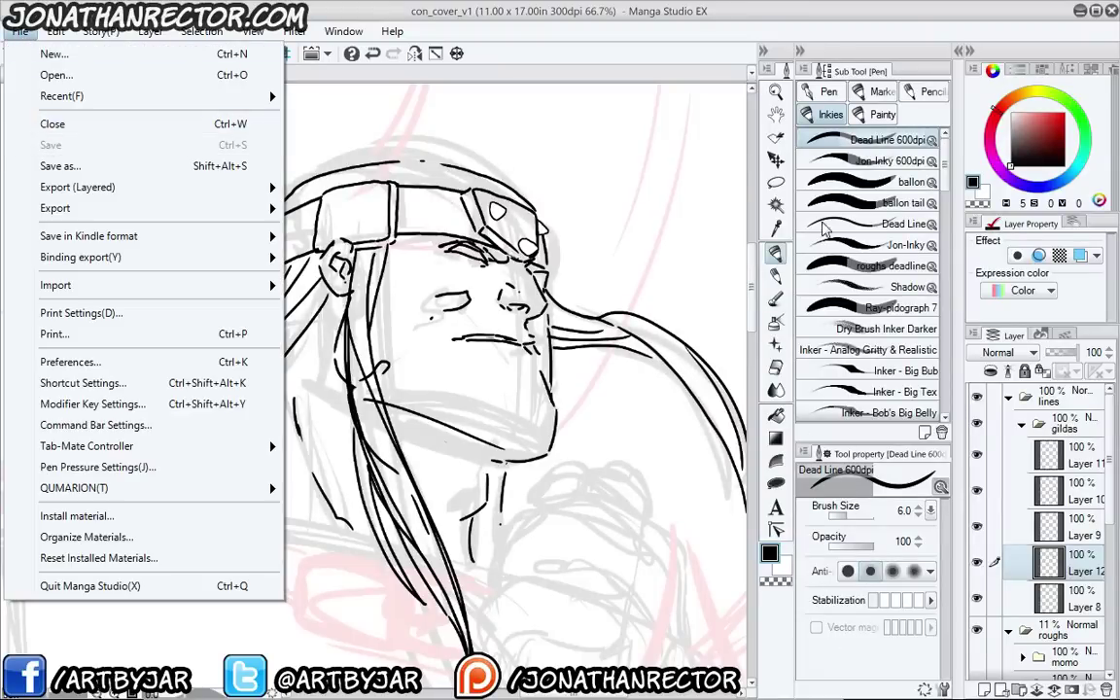
click(606, 44)
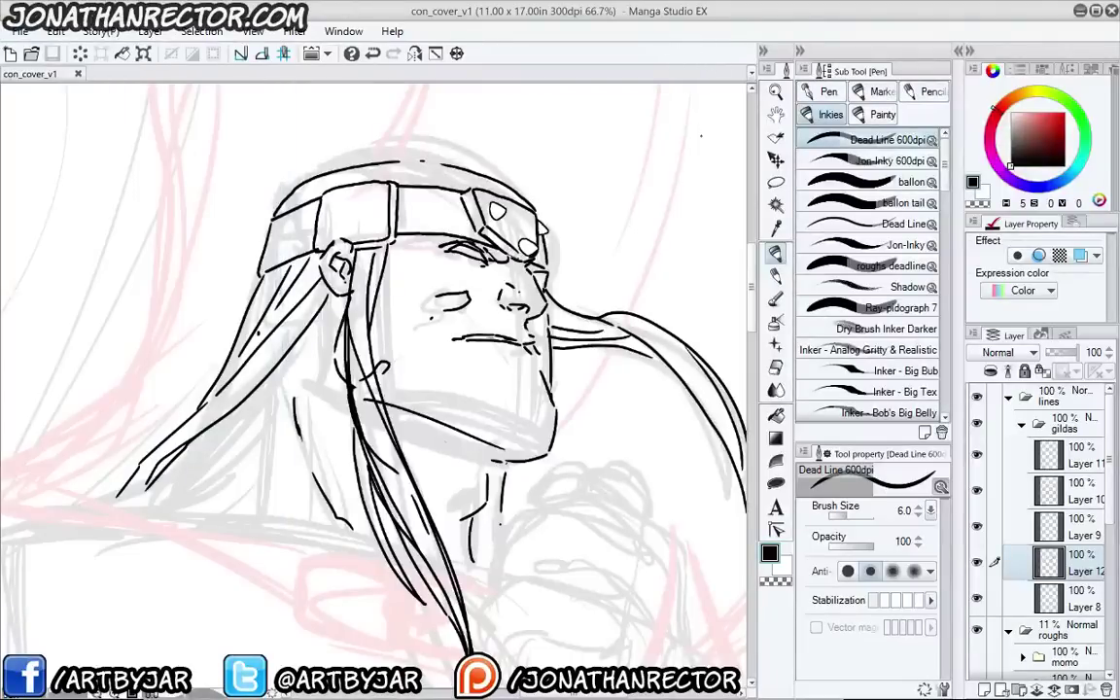
Lasso tapering windblown hair locks below the far side of the jaw and fill them with black using the F4 Fill Spot Blacks action
click(1064, 334)
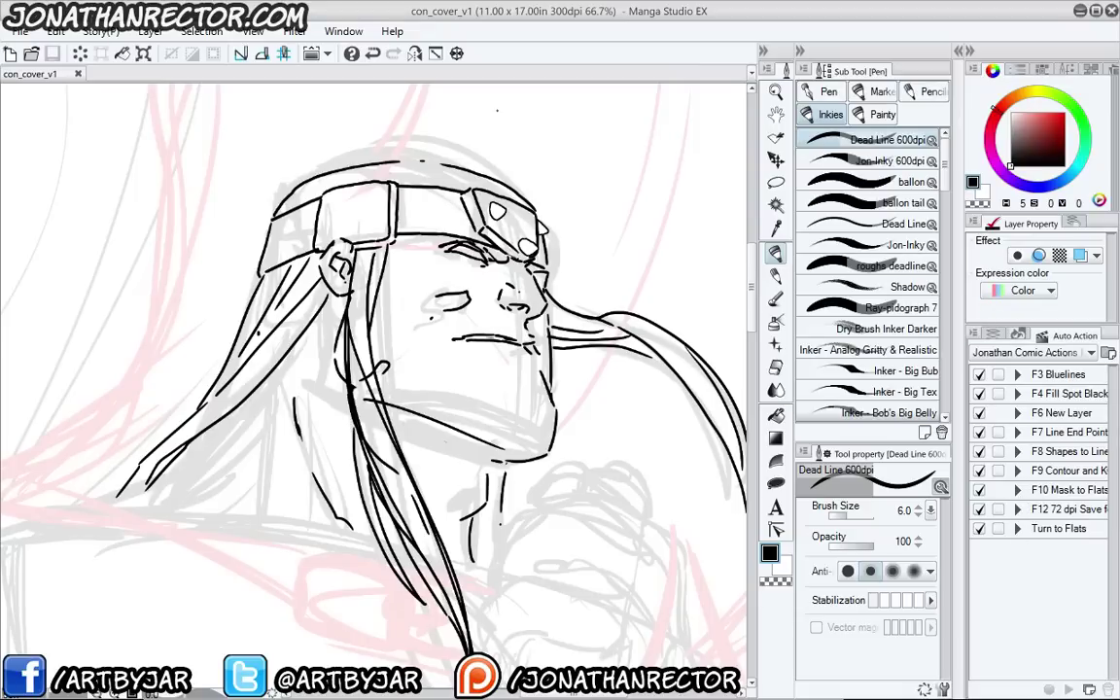
drag(382, 371, 213, 371)
click(255, 385)
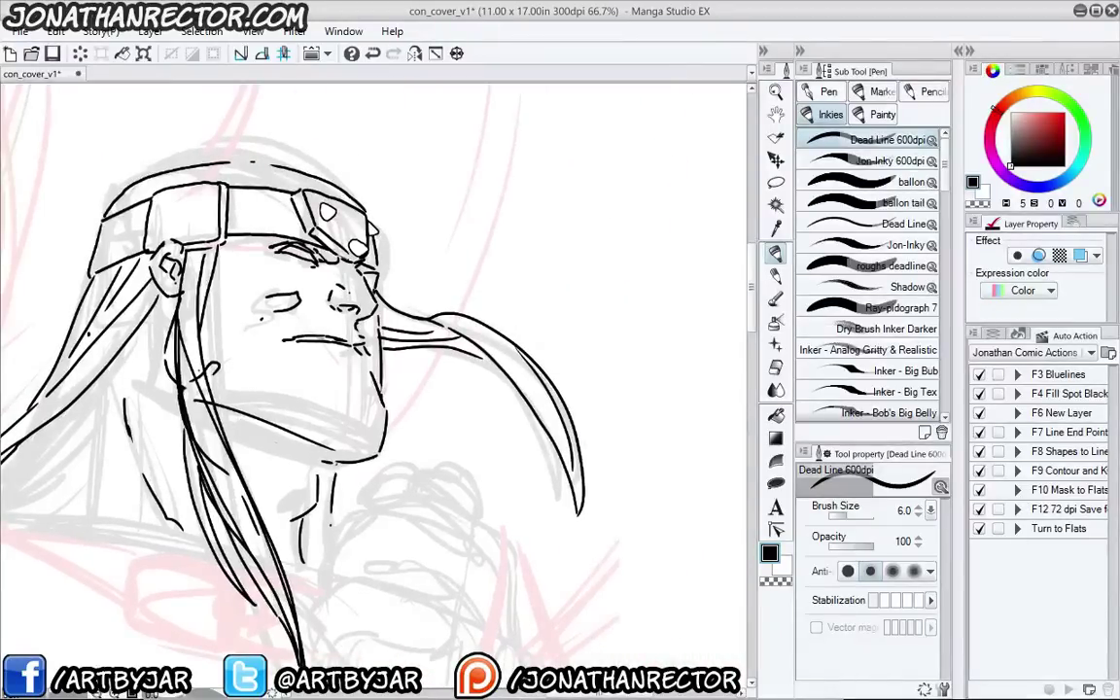
drag(182, 484, 413, 584)
mouse_move(220, 526)
mouse_down()
mouse_move(170, 517)
mouse_move(191, 375)
mouse_move(151, 326)
mouse_up()
drag(430, 257, 379, 284)
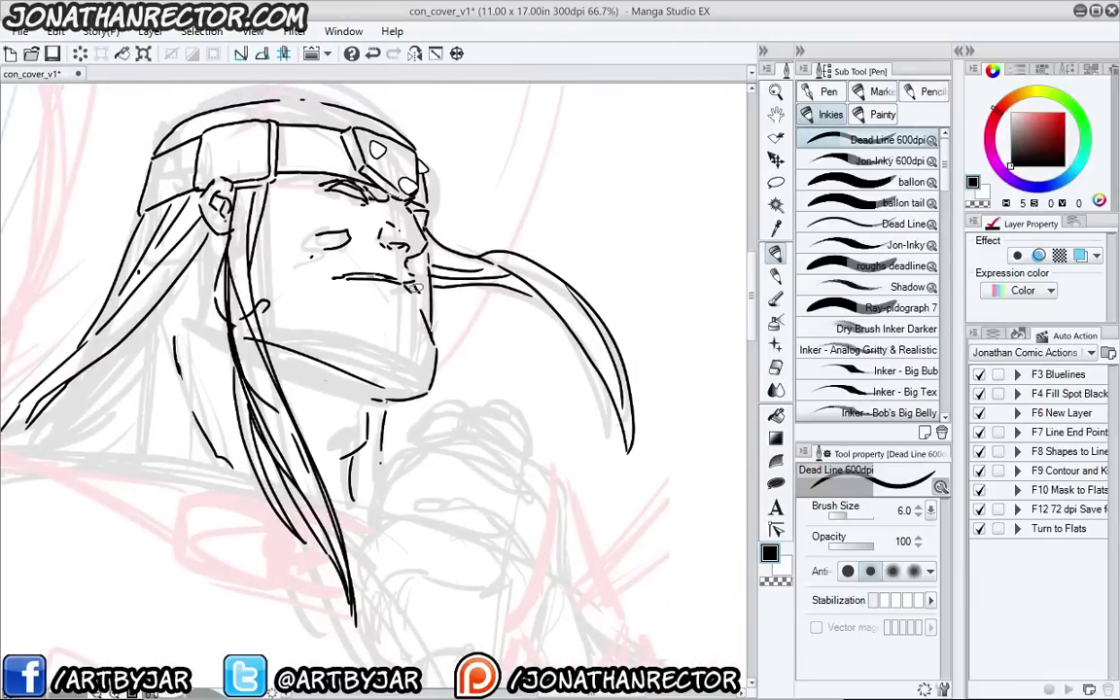
key(m)
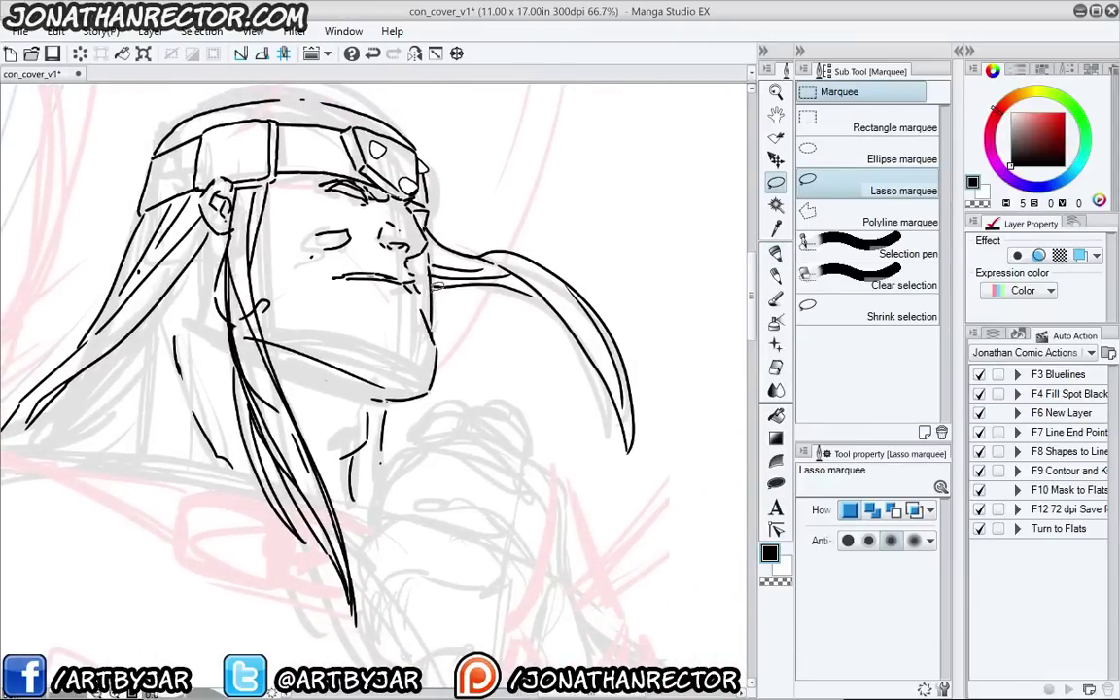
mouse_move(435, 305)
mouse_down()
mouse_move(590, 415)
mouse_move(604, 552)
mouse_move(473, 357)
mouse_move(436, 336)
mouse_up()
drag(479, 486, 418, 386)
mouse_move(459, 329)
mouse_down()
mouse_move(560, 497)
mouse_move(465, 336)
mouse_up()
key(F4)
Fill a lock under the chin and a large curl beside the brow with black, and convert the hair shapes to outlines with Shapes to Lineart
mouse_move(396, 391)
mouse_down()
mouse_move(432, 390)
mouse_move(286, 505)
mouse_move(346, 526)
mouse_move(401, 389)
mouse_up()
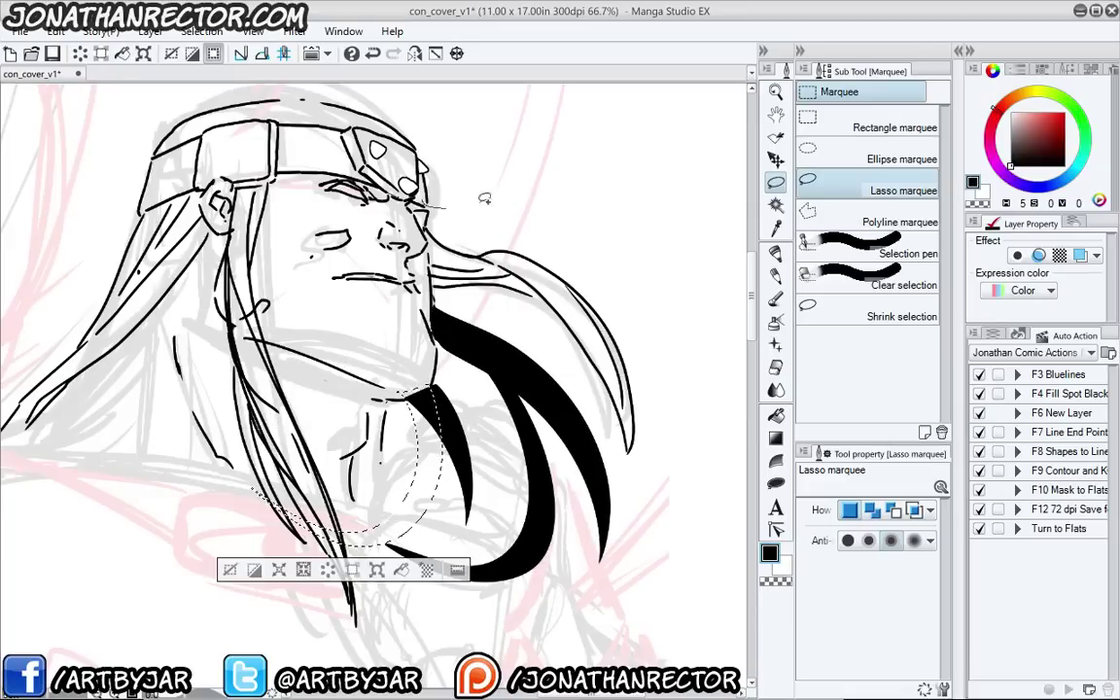
mouse_move(434, 185)
mouse_down()
mouse_move(583, 428)
mouse_move(427, 227)
mouse_up()
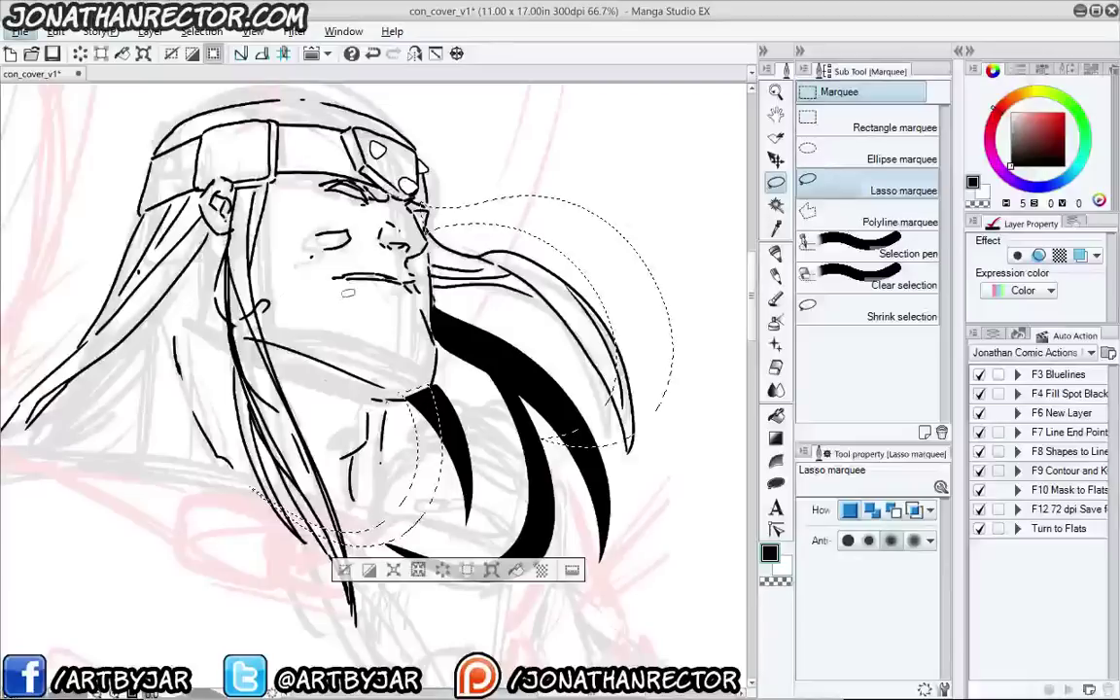
key(F4)
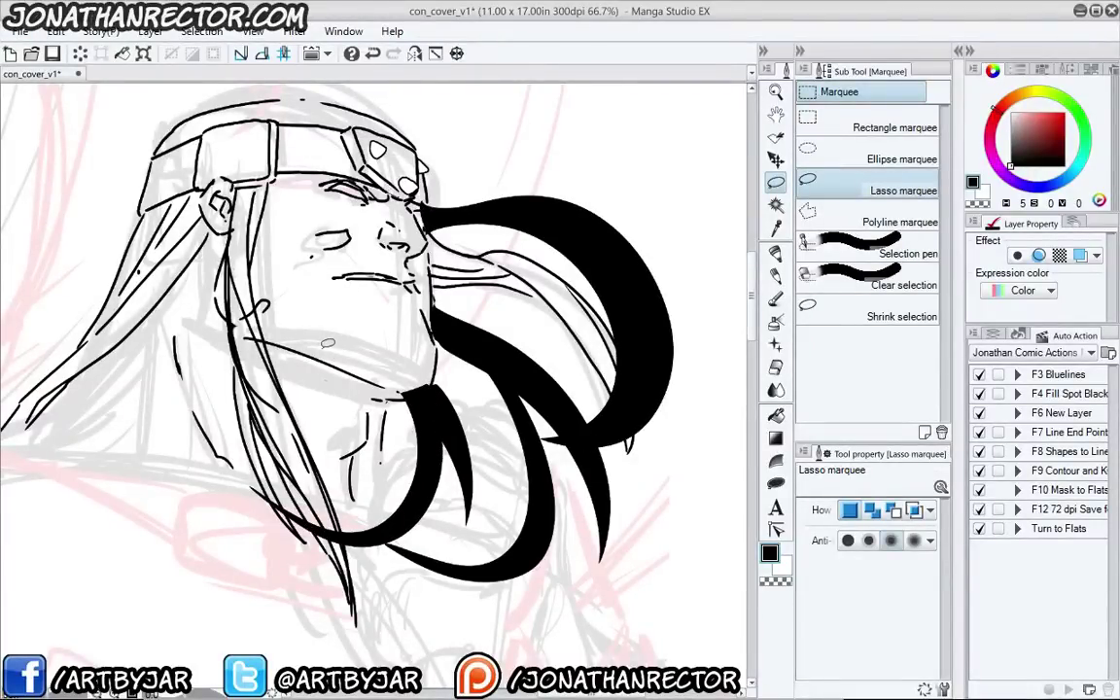
key(ctrl+z)
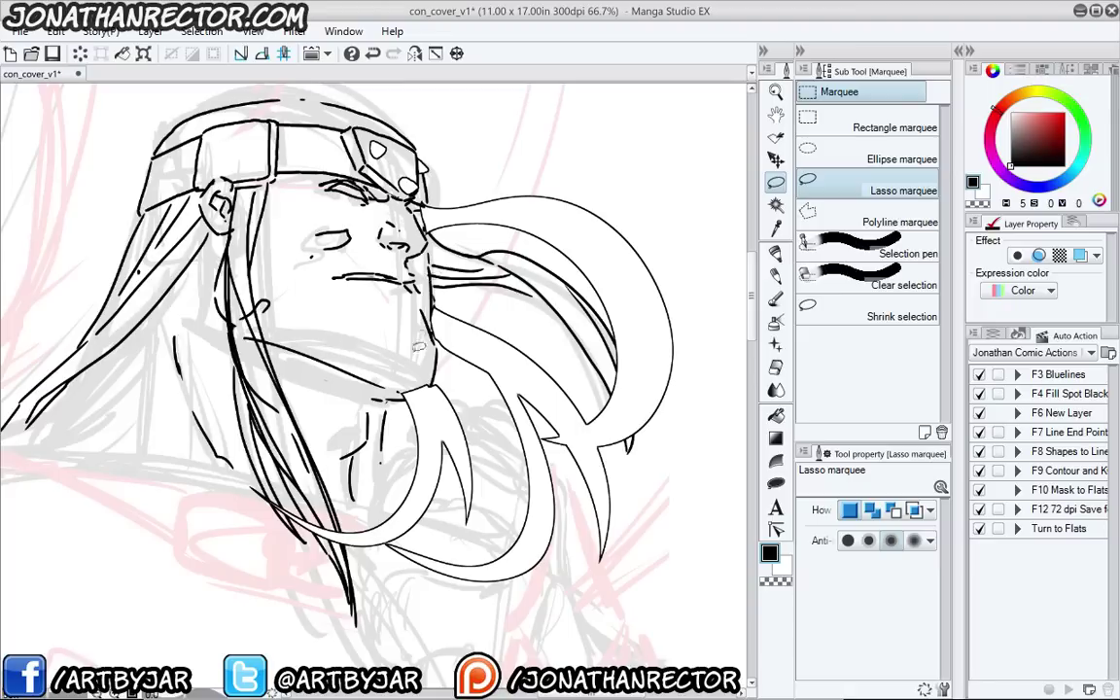
Ink flowing inner strand lines inside the large upper curl with the Dead Line 600dpi pen
key(p)
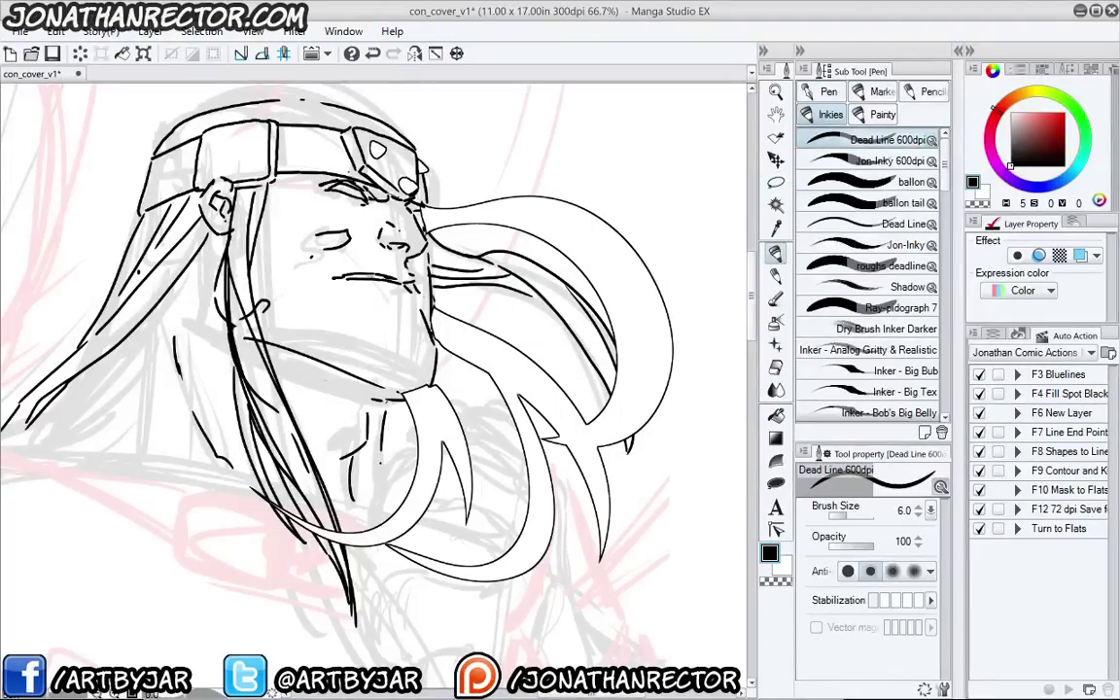
mouse_move(605, 446)
mouse_down()
mouse_move(545, 443)
mouse_move(570, 447)
mouse_move(547, 442)
mouse_move(560, 446)
mouse_move(659, 317)
mouse_up()
mouse_move(638, 379)
mouse_down()
mouse_move(587, 251)
mouse_move(515, 214)
mouse_up()
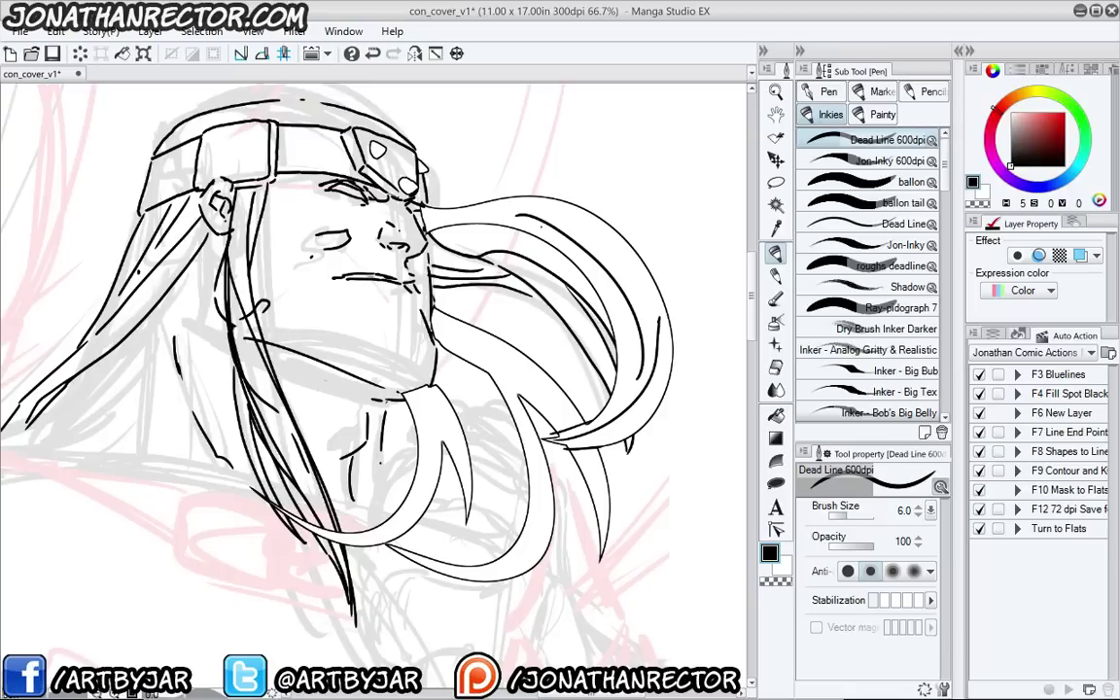
drag(428, 229, 541, 222)
drag(430, 230, 511, 223)
Ink inner strand lines along the lower hair locks beside the jaw and under the chin
mouse_move(519, 404)
mouse_down()
mouse_move(527, 418)
mouse_move(442, 328)
mouse_up()
drag(444, 328, 511, 406)
drag(430, 392, 436, 489)
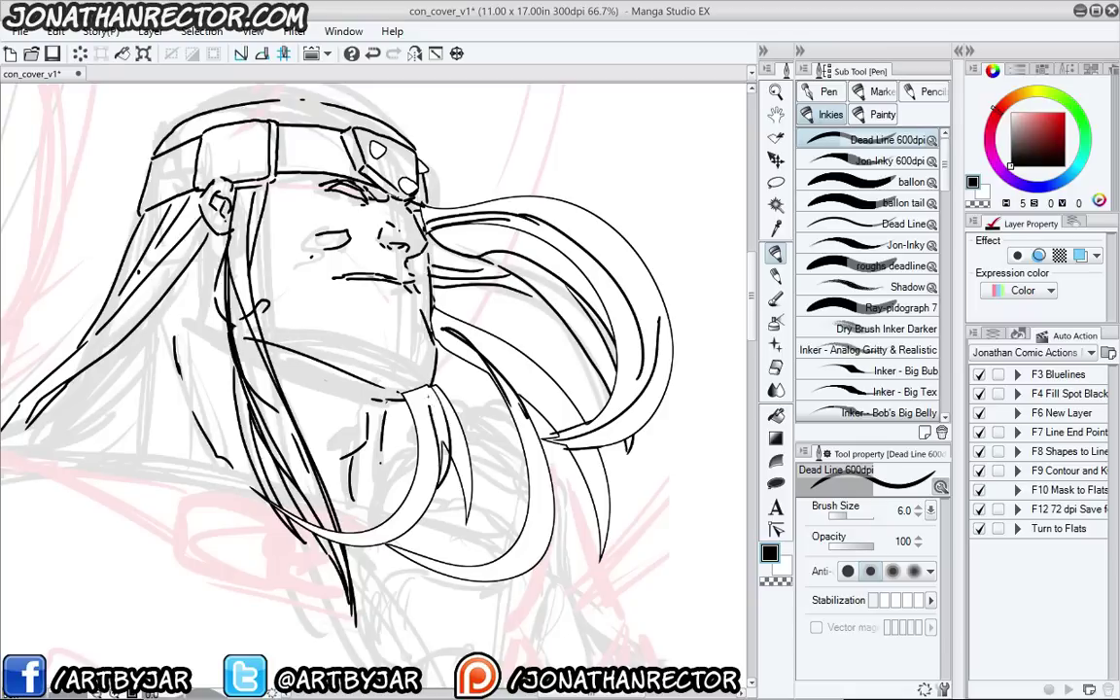
drag(350, 541, 434, 395)
mouse_move(507, 356)
mouse_down()
mouse_move(575, 434)
mouse_move(598, 541)
mouse_up()
drag(427, 581, 551, 504)
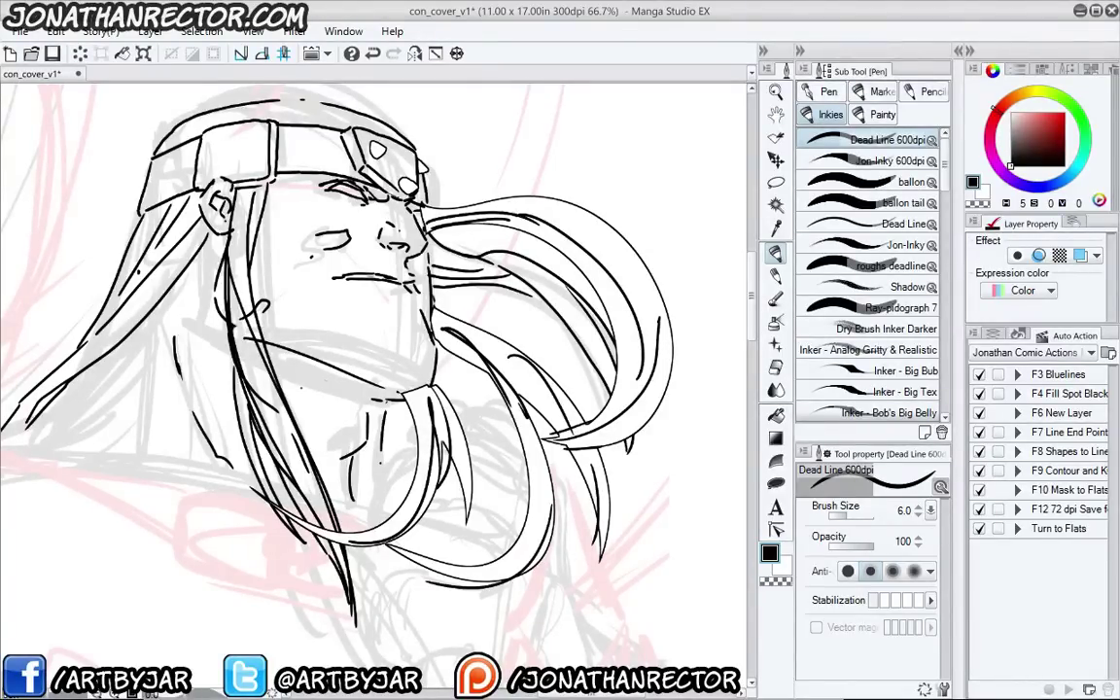
Examine the Auto Action keyboard shortcuts of the Jonathan Comic Actions MS set in the Shortcut Settings, and leave them without changes
key(Tab)
key(Tab)
click(20, 31)
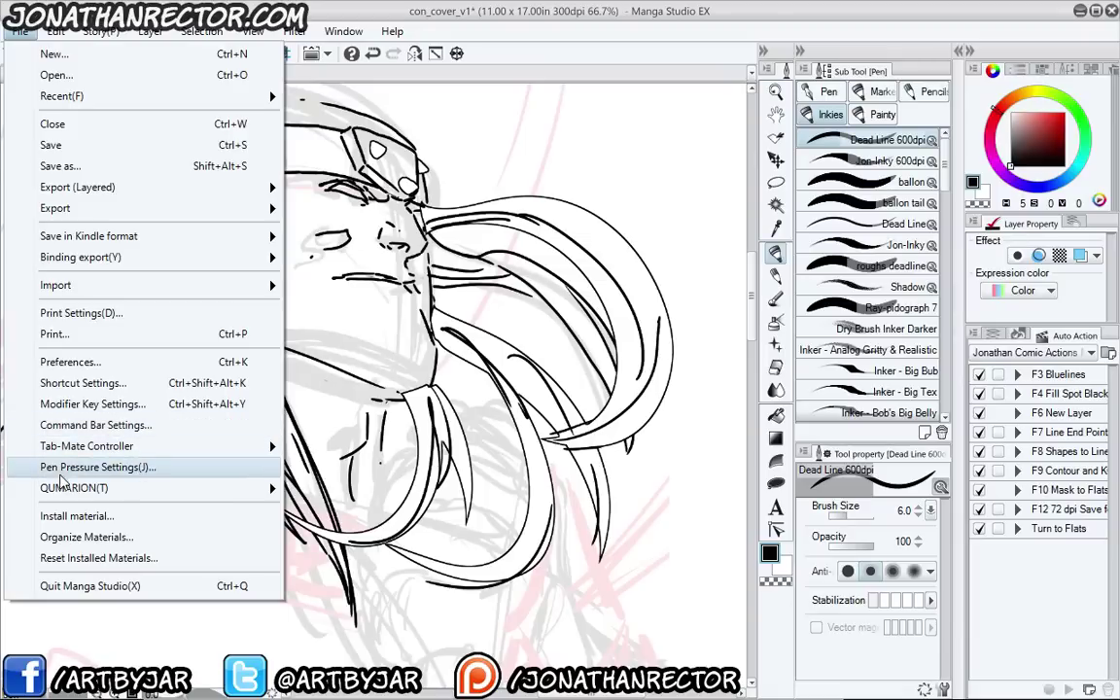
mouse_move(70, 496)
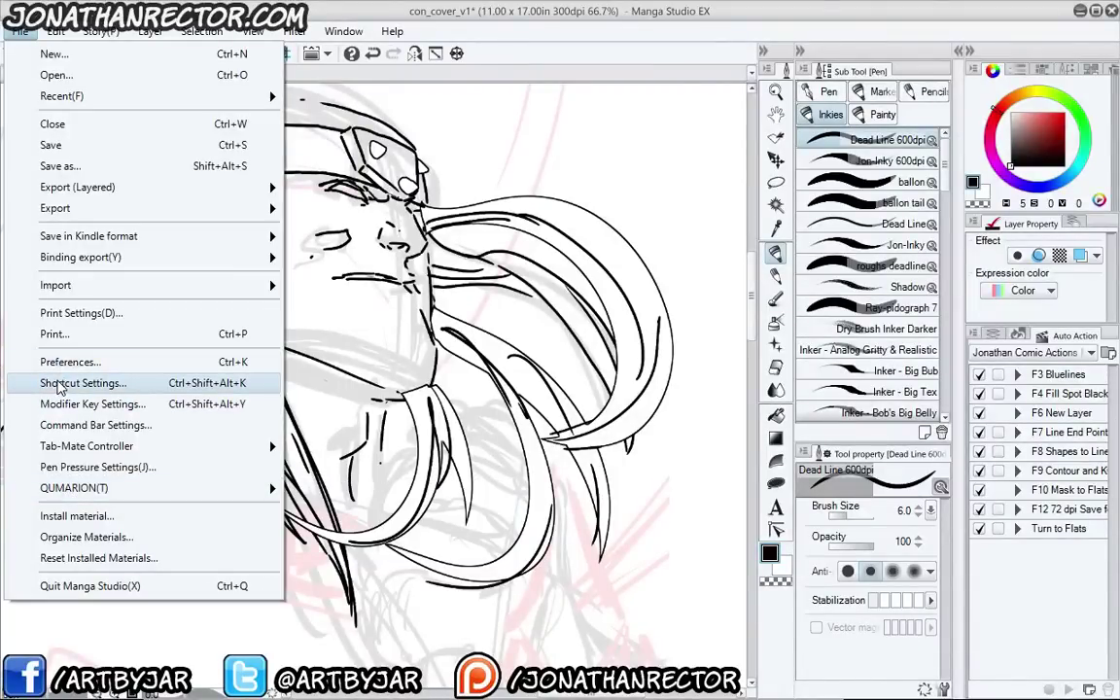
click(59, 385)
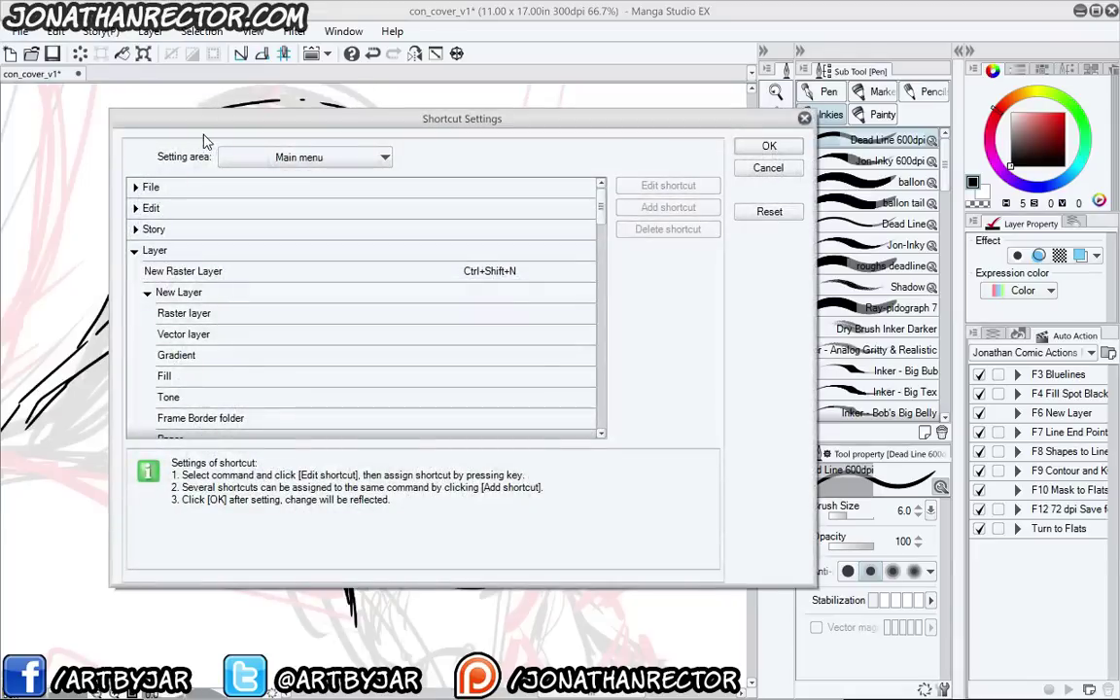
click(233, 157)
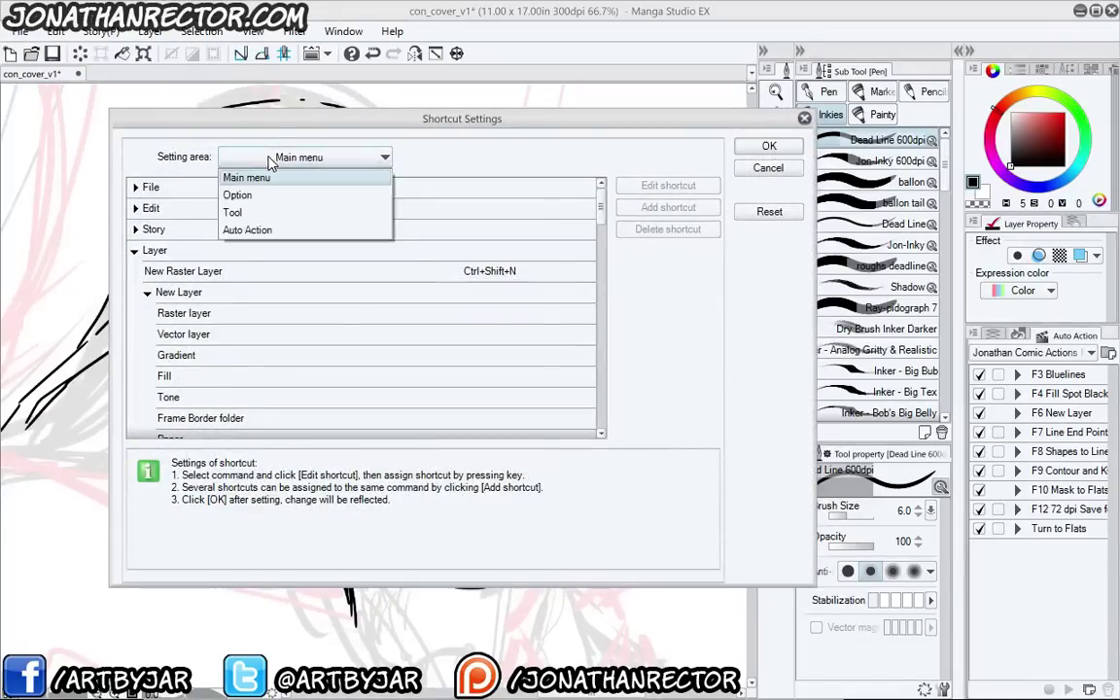
click(234, 230)
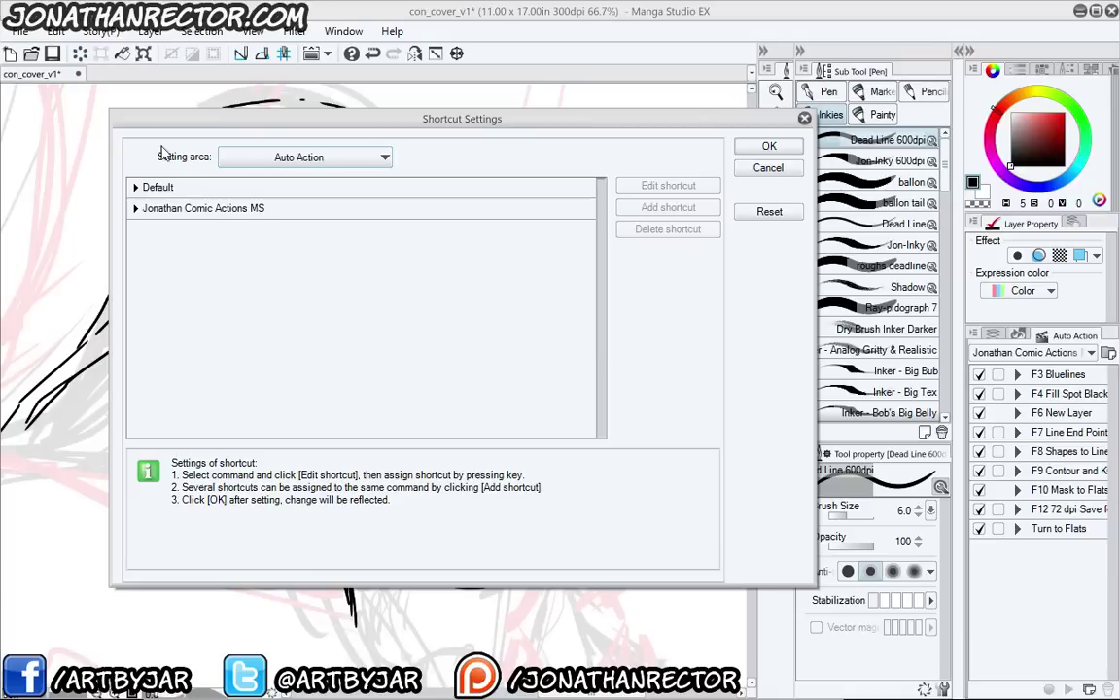
click(137, 208)
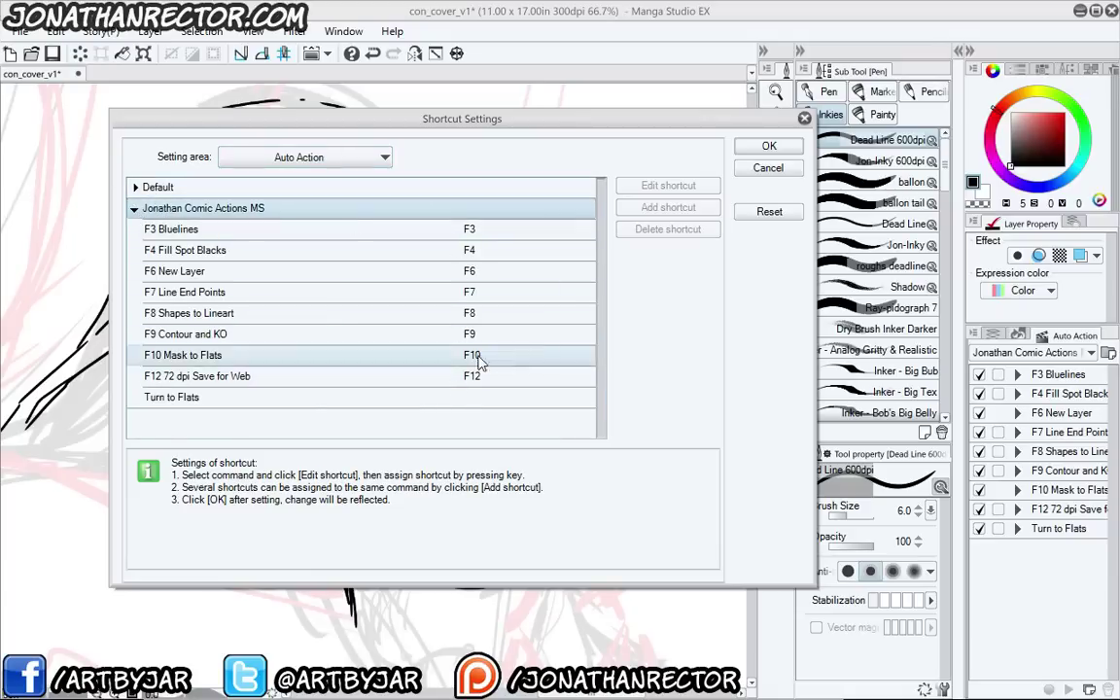
click(768, 168)
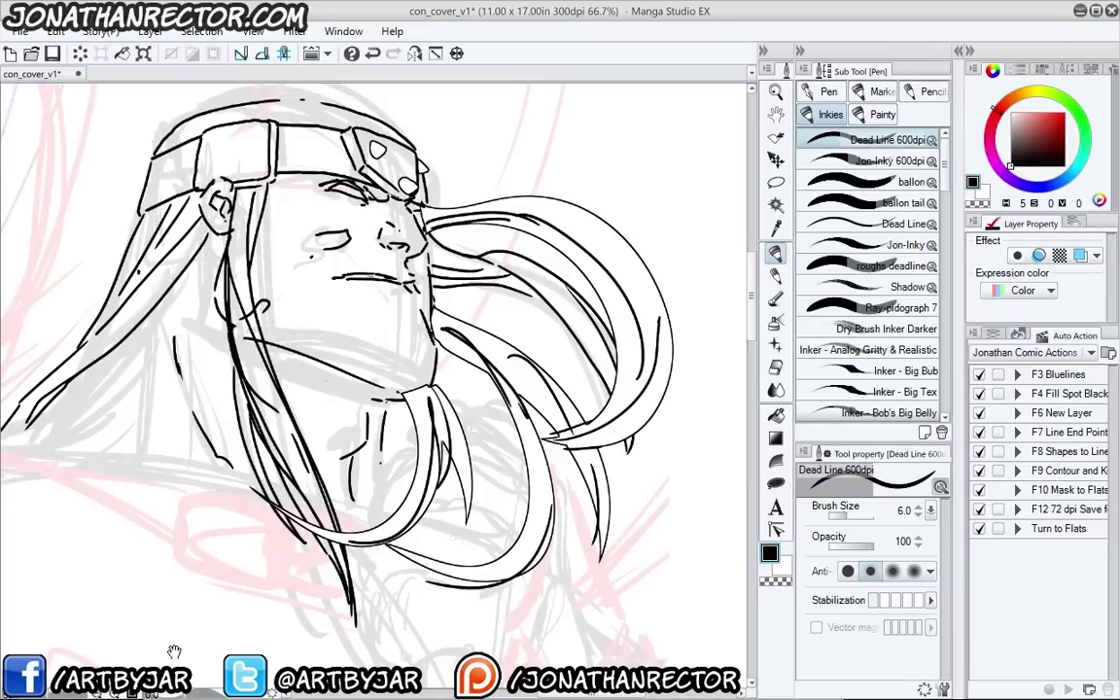
drag(174, 650, 200, 615)
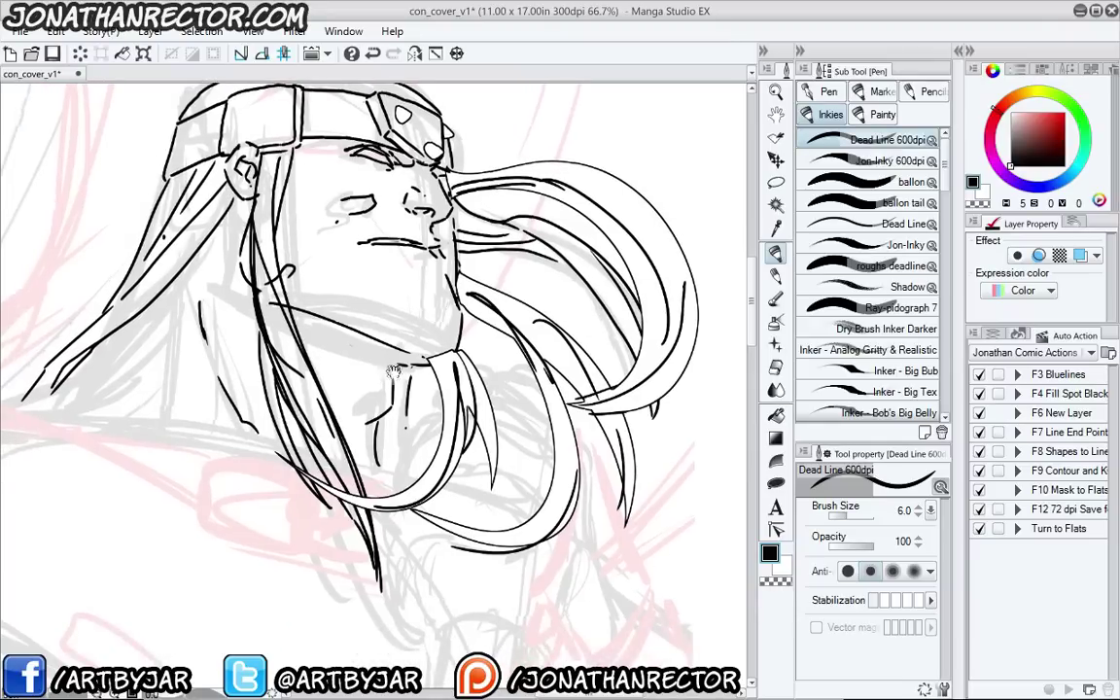
click(778, 564)
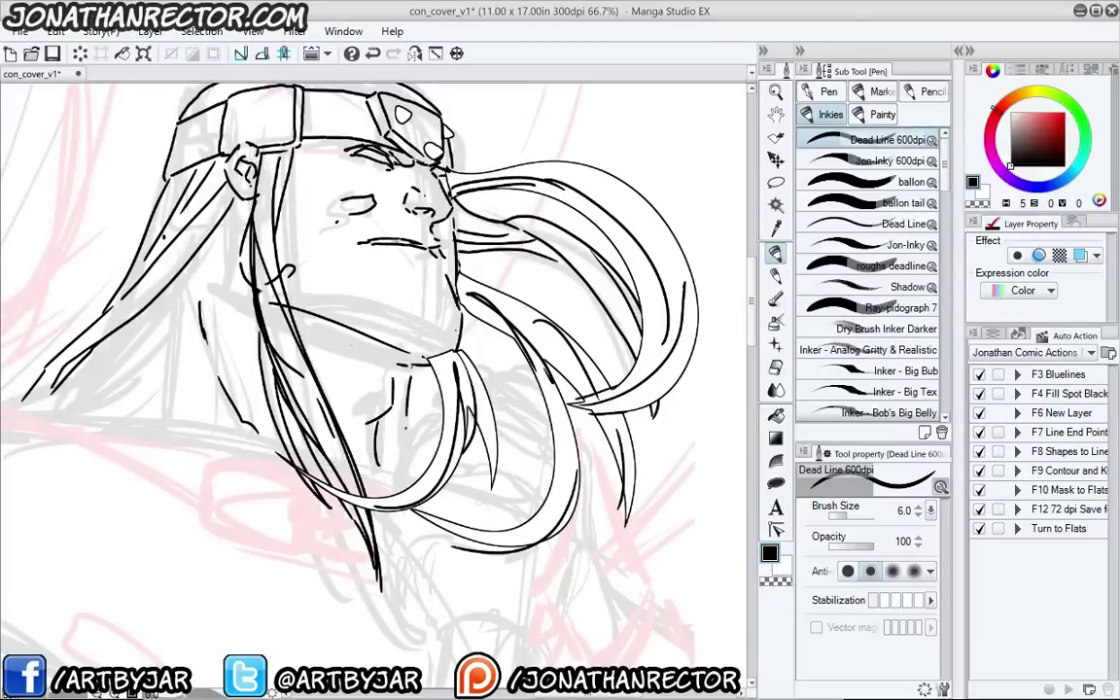
key(x)
key(x)
key(x)
Examine the commands placed on the command bar in the Command Bar settings preview, including undo, redo and the canvas flip and rotation commands
click(19, 31)
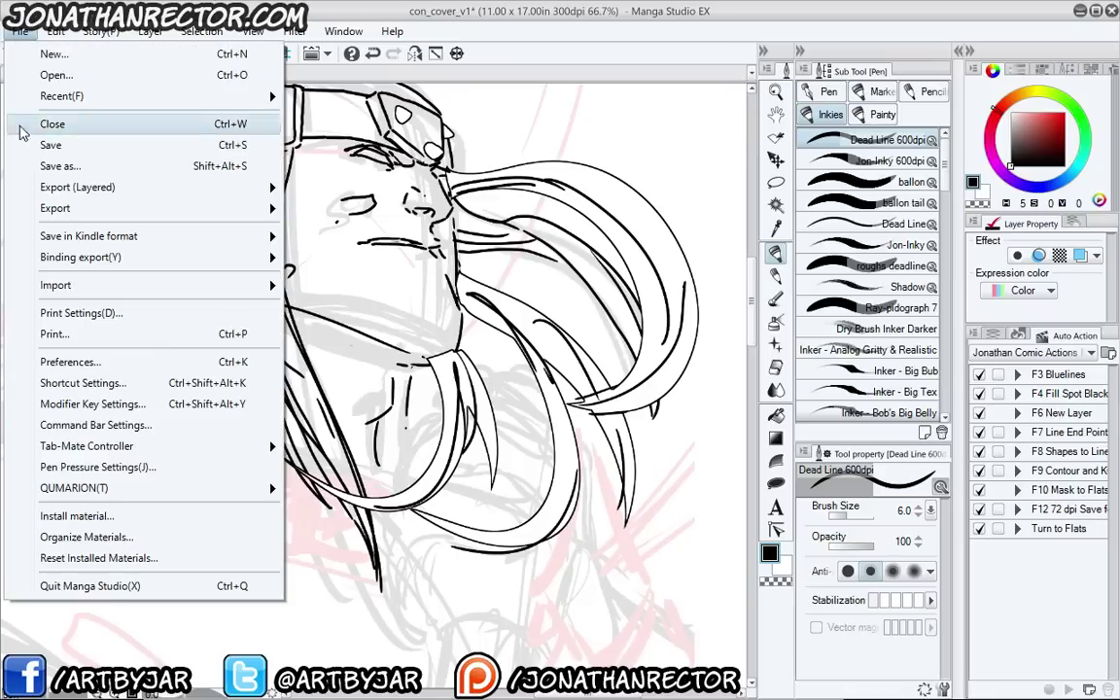
click(54, 426)
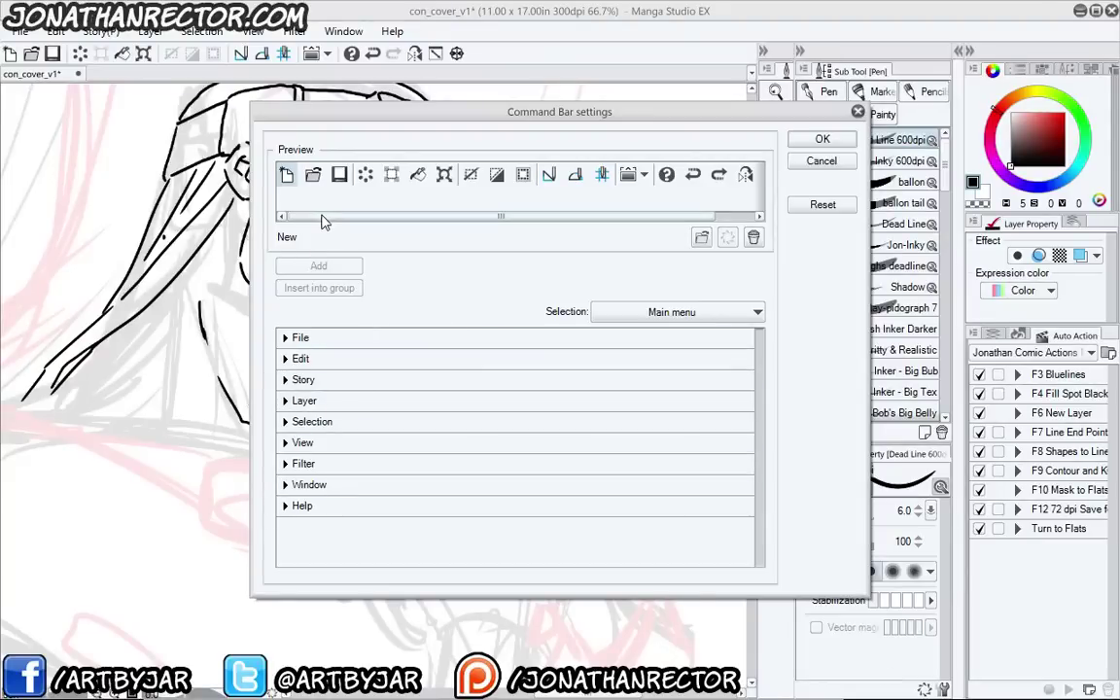
drag(323, 222, 363, 220)
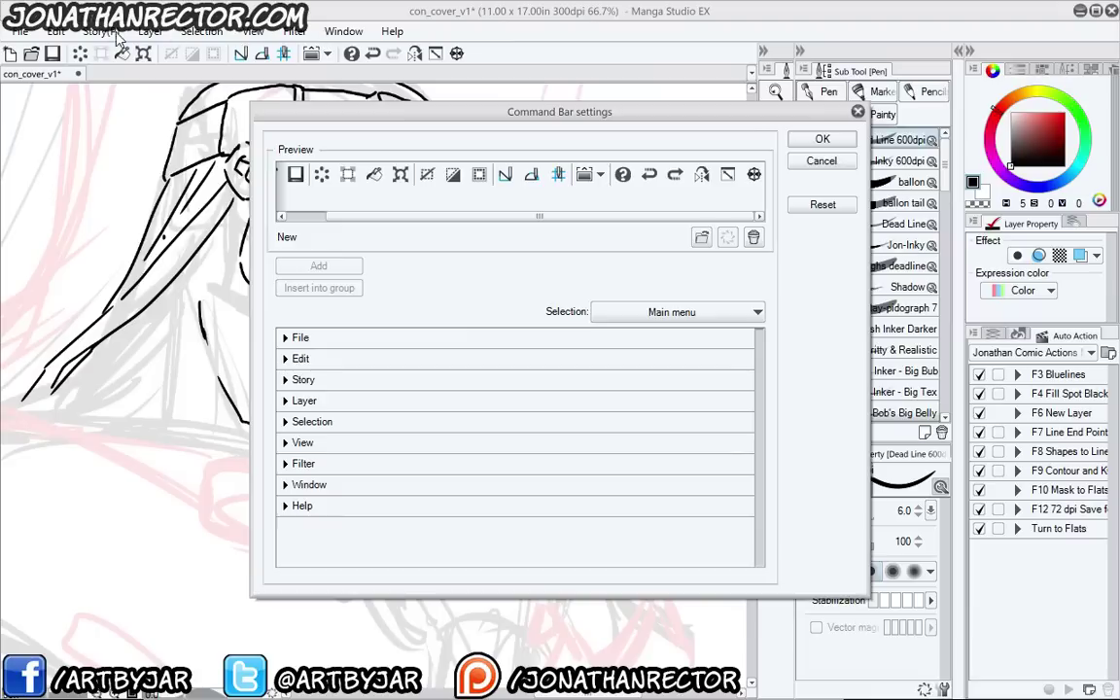
click(649, 175)
click(675, 175)
click(702, 175)
click(728, 175)
click(736, 211)
click(755, 175)
click(822, 139)
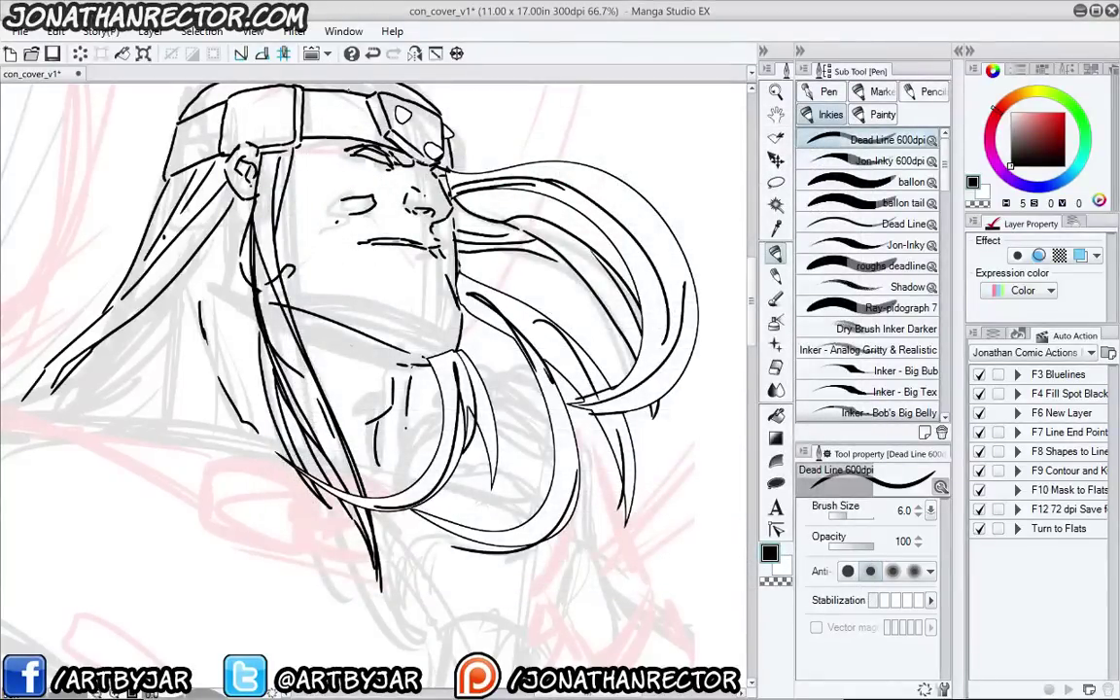
Rotate the canvas view about 75 degrees counterclockwise and reset it, and flip the view horizontally and back
click(414, 50)
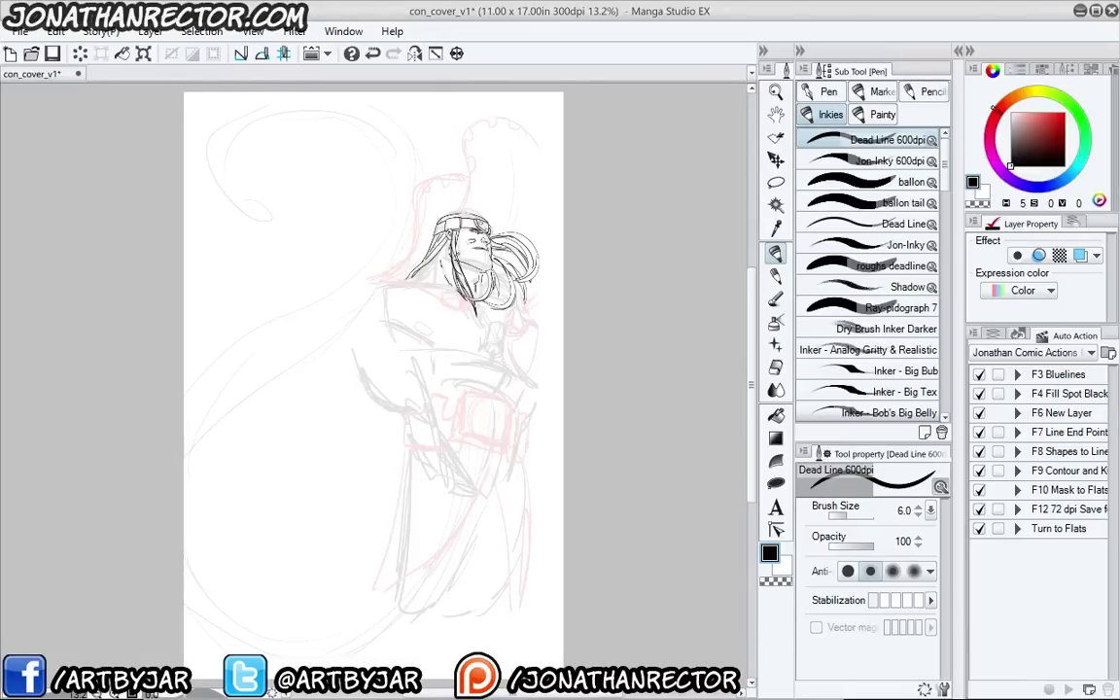
key(ctrl+plus)
key(ctrl+plus)
key(ctrl+plus)
key(ctrl+plus)
key(ctrl+plus)
drag(547, 307, 179, 530)
mouse_move(393, 201)
mouse_down()
mouse_move(389, 439)
mouse_move(429, 460)
mouse_up()
key(r)
drag(224, 273, 175, 577)
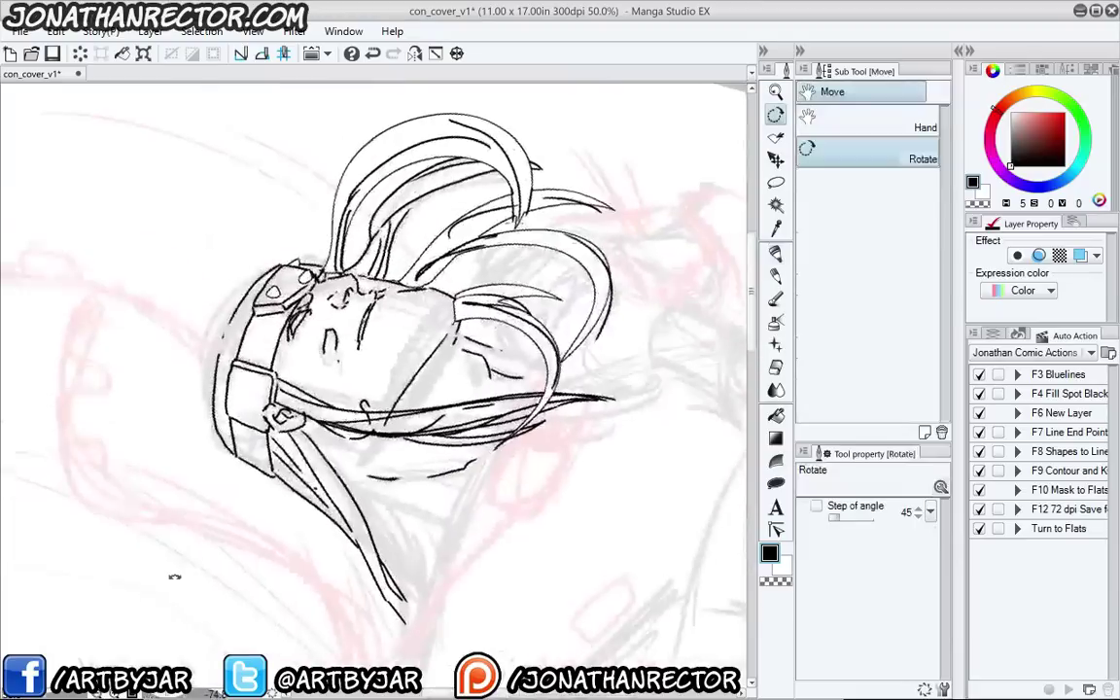
key(p)
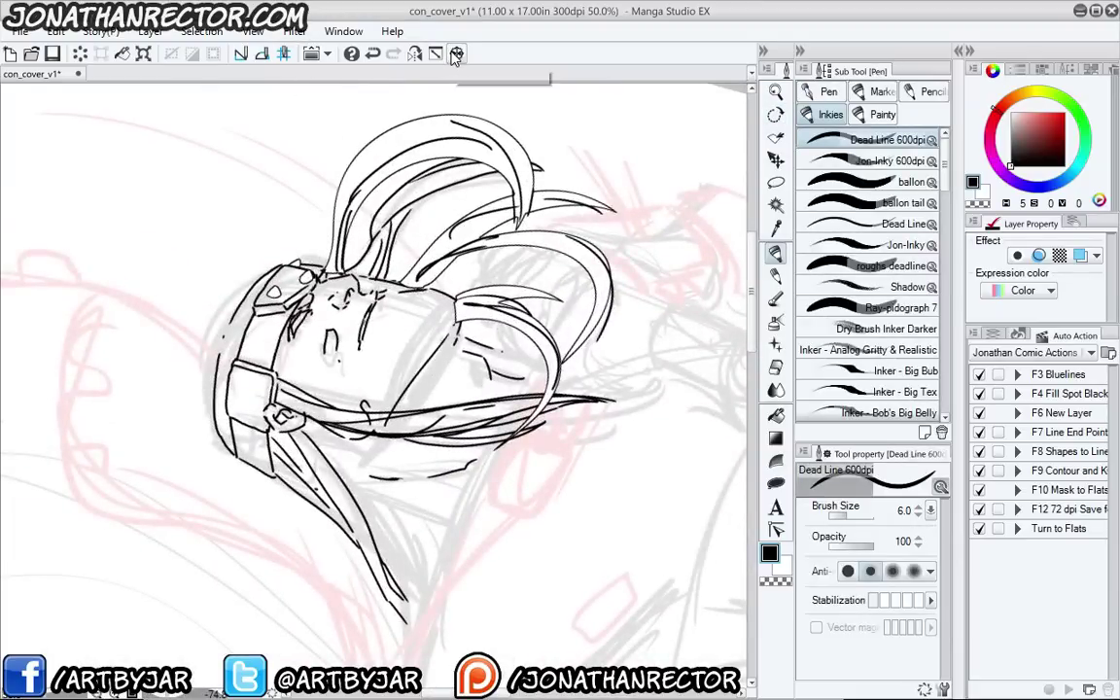
click(456, 53)
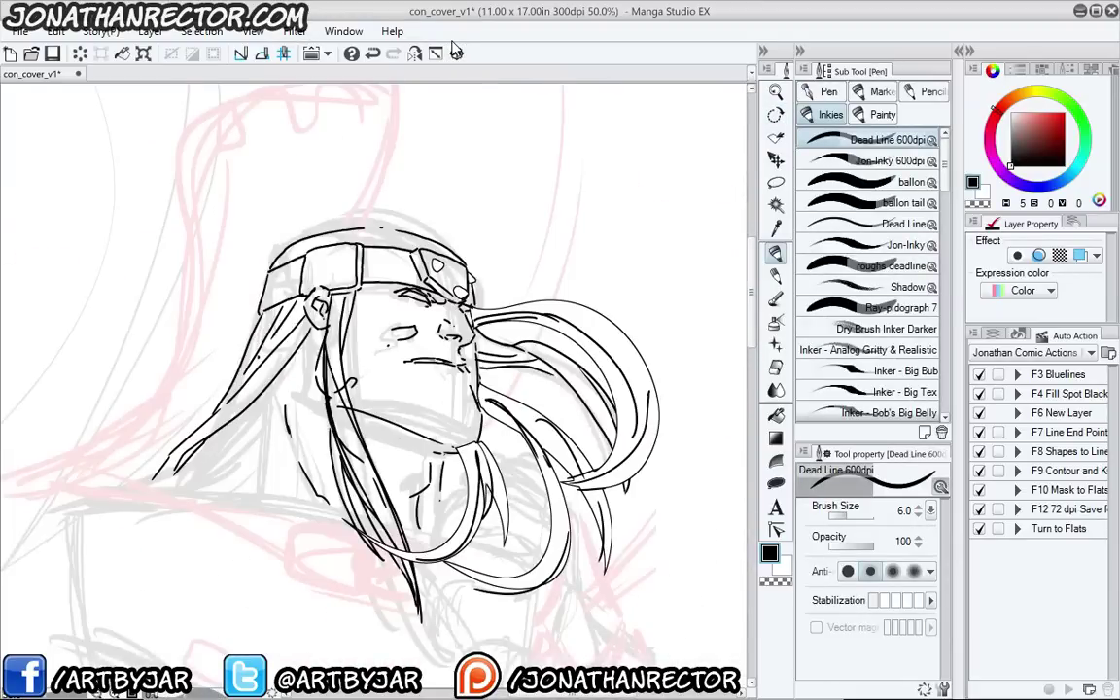
click(415, 54)
click(415, 55)
Delete Layer 13, which holds the trial hair locks, from the gildas folder
click(993, 335)
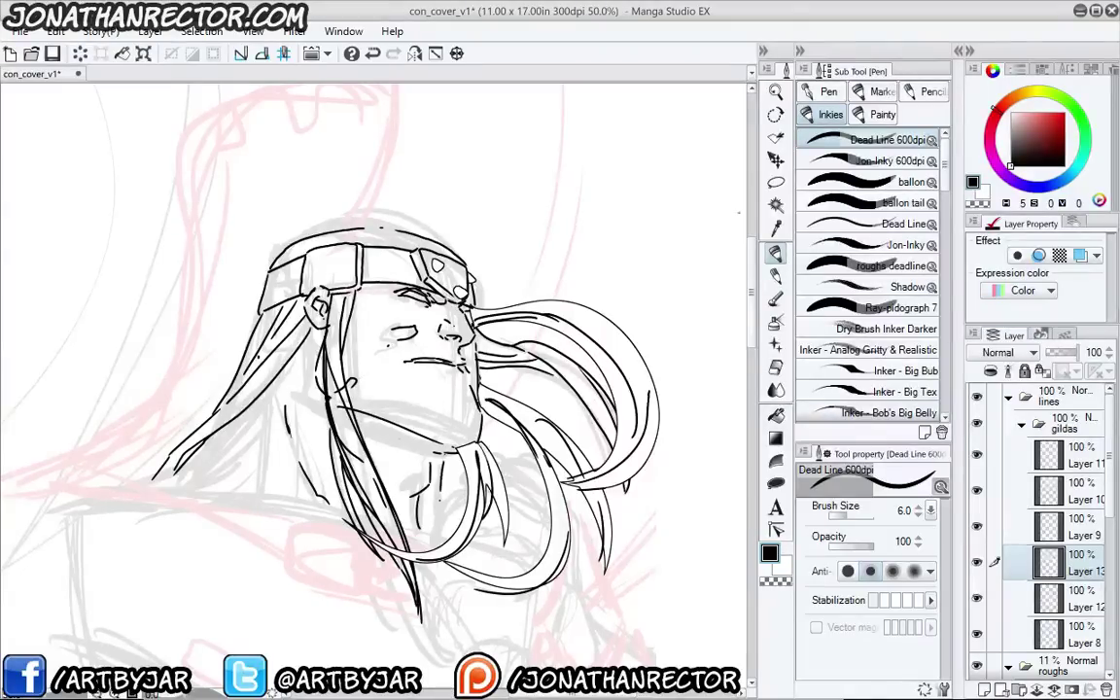
click(1106, 689)
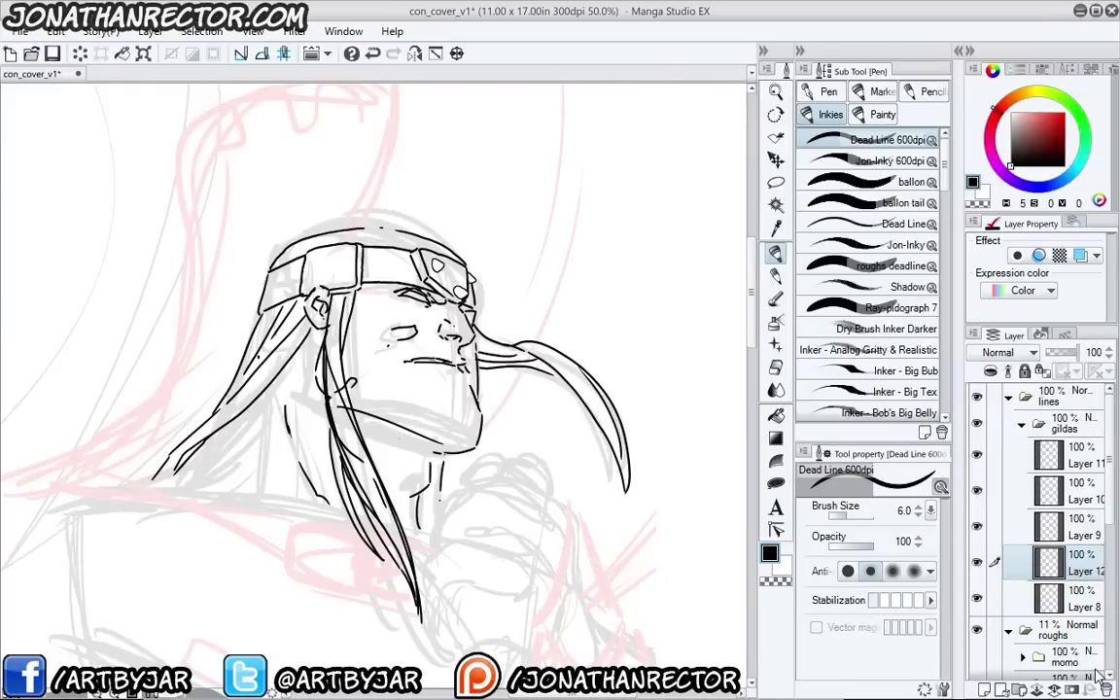
Examine the main menu command categories offered in the Command Bar settings, such as Story, Edit, Filter, View and Layer
click(314, 54)
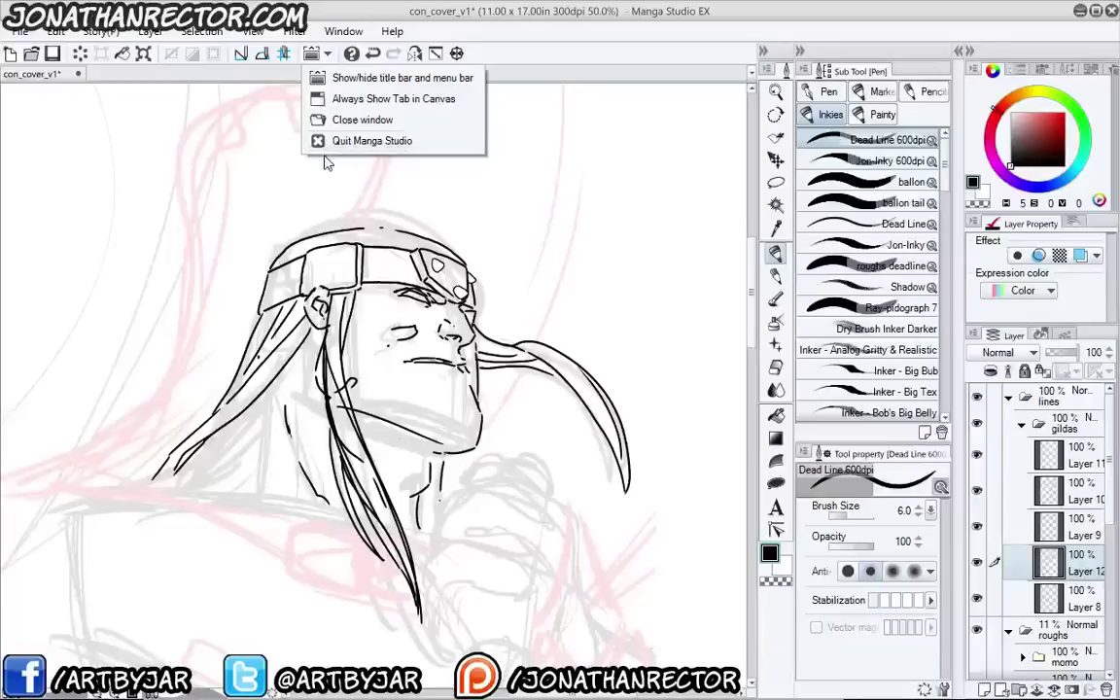
click(545, 52)
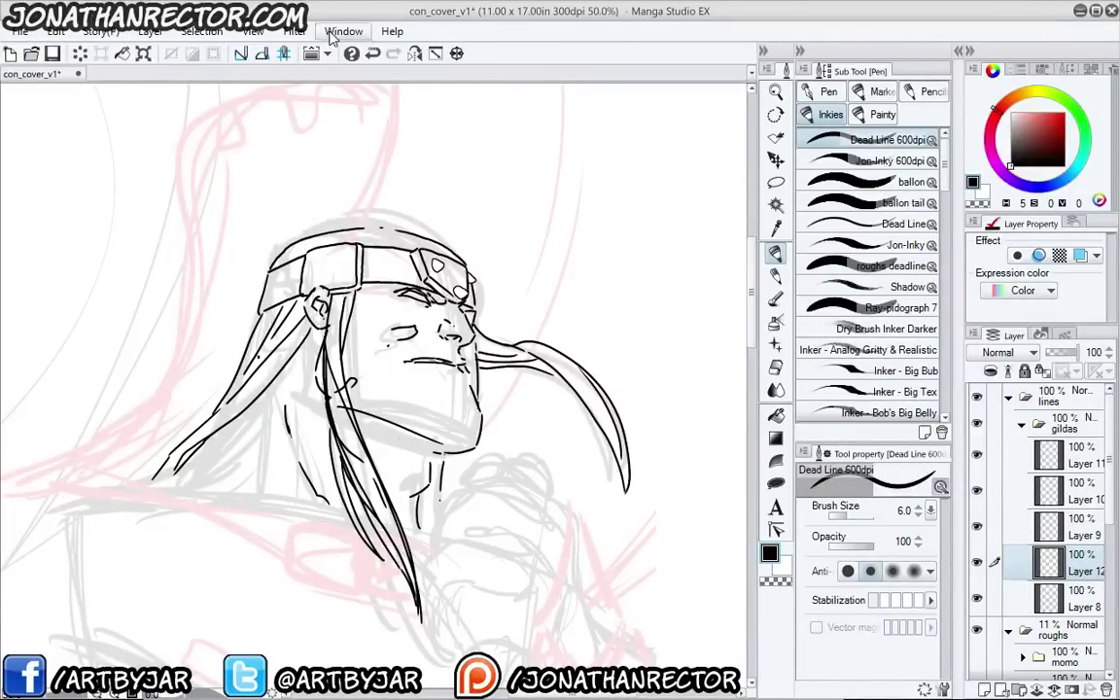
click(20, 31)
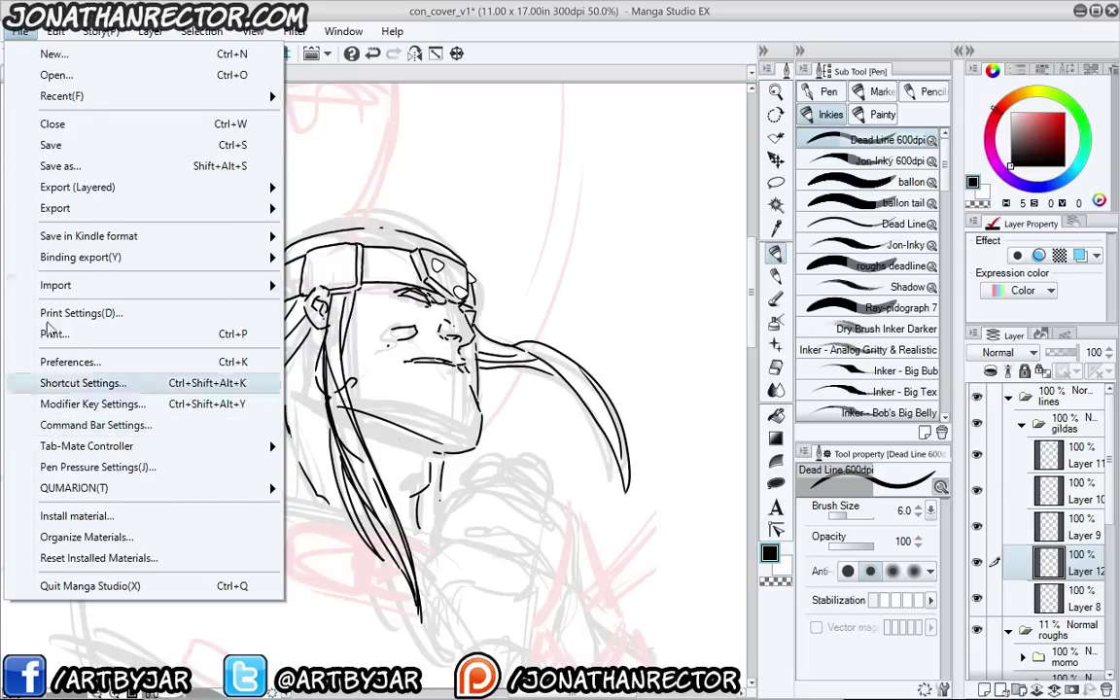
click(46, 432)
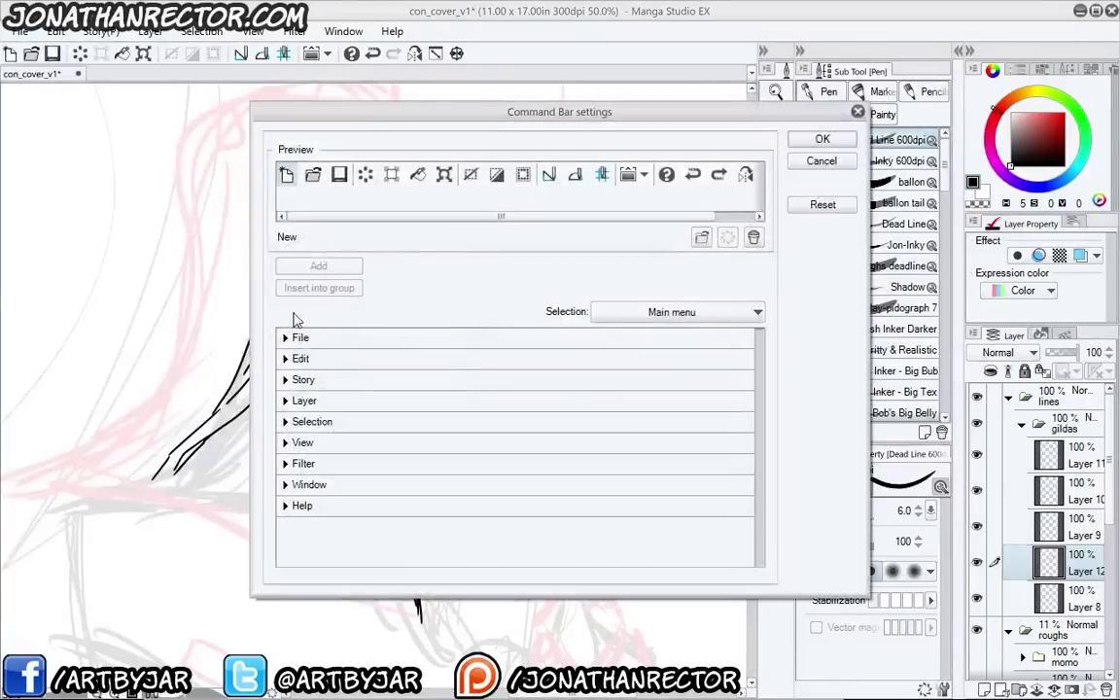
click(285, 381)
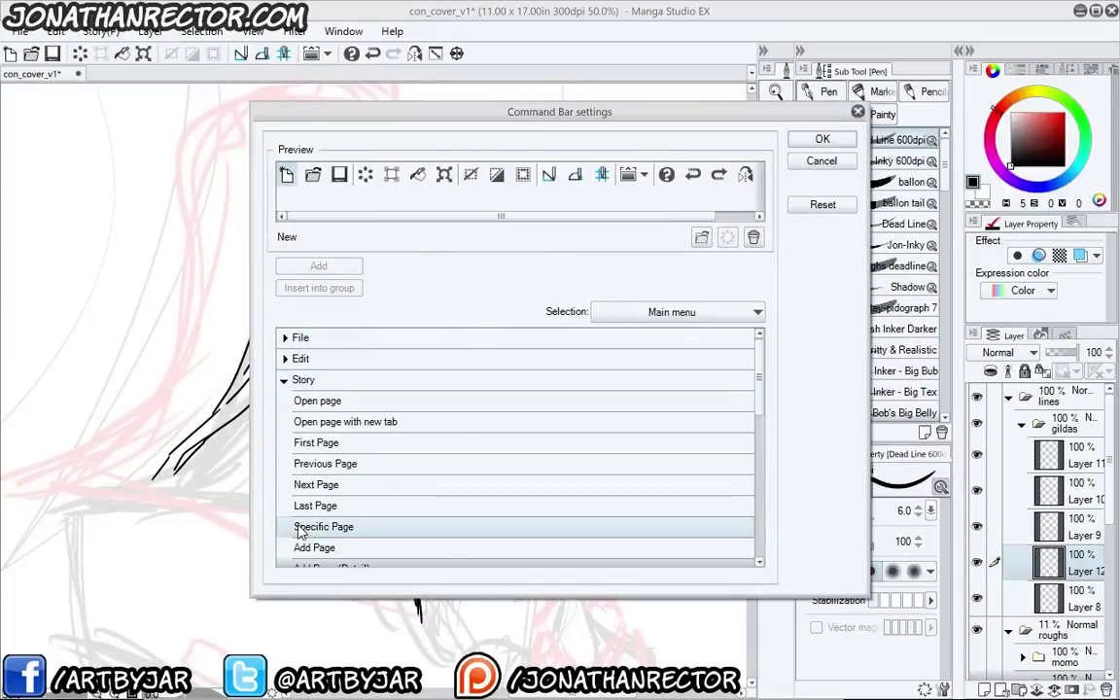
click(285, 380)
click(284, 359)
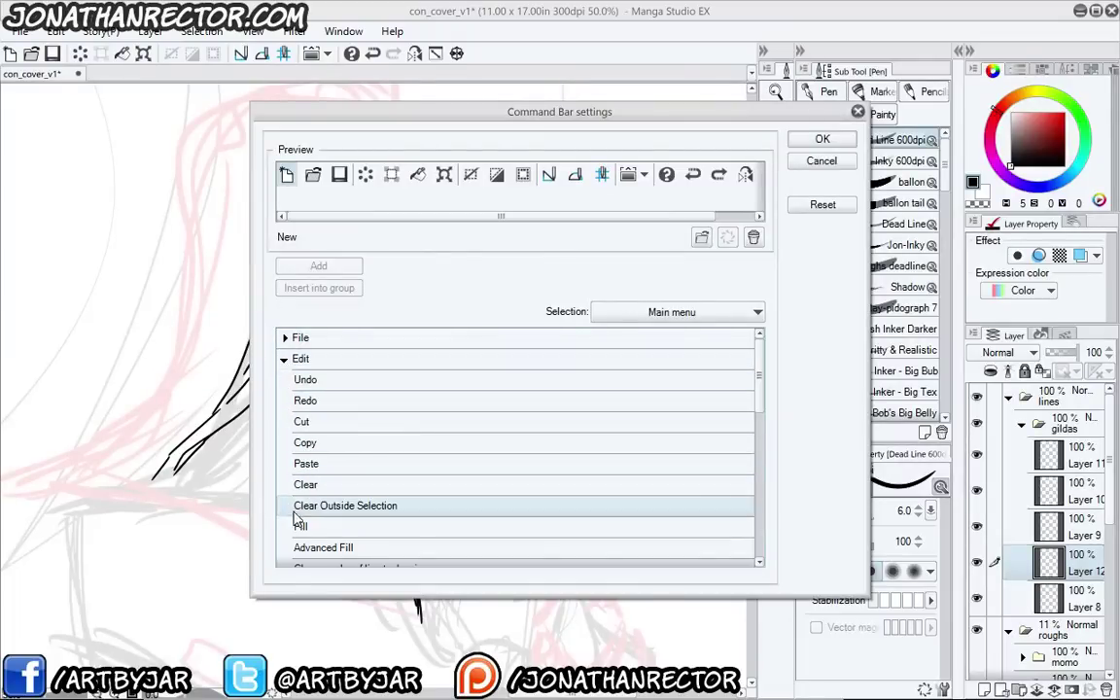
click(284, 359)
click(285, 463)
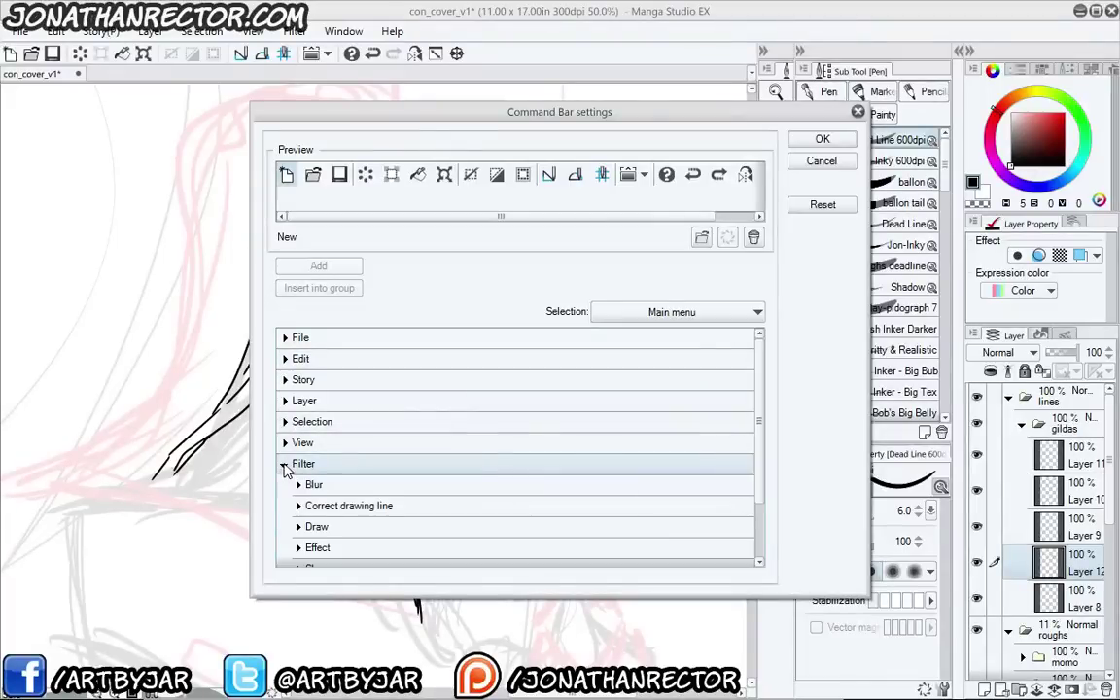
click(285, 463)
click(284, 444)
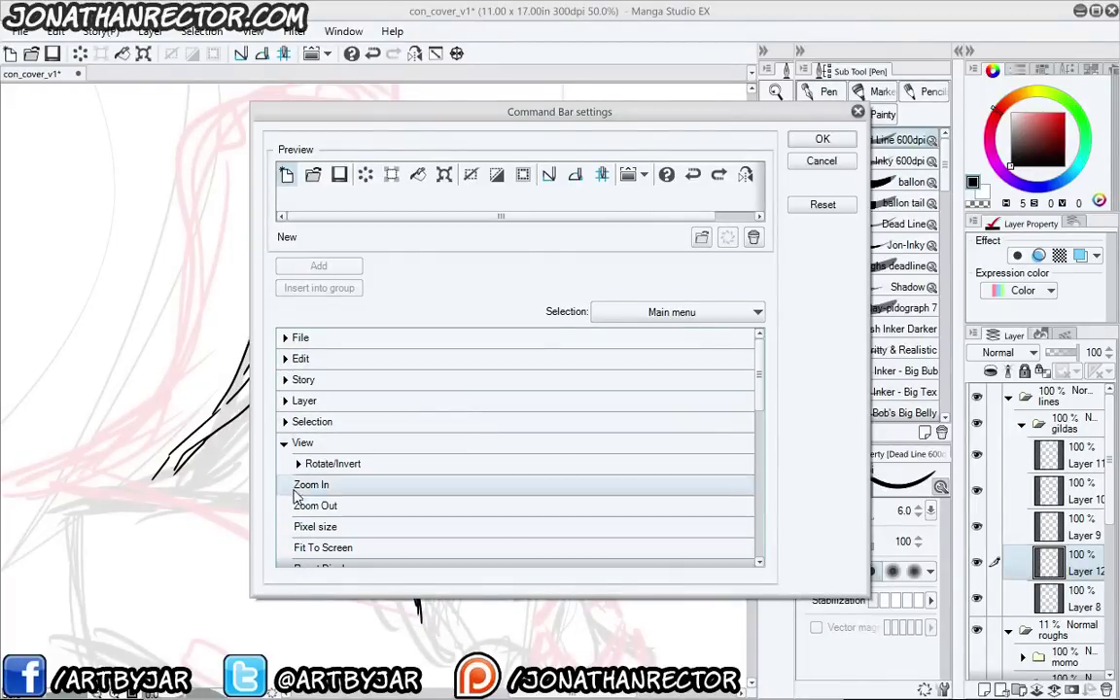
click(283, 440)
click(285, 422)
click(284, 422)
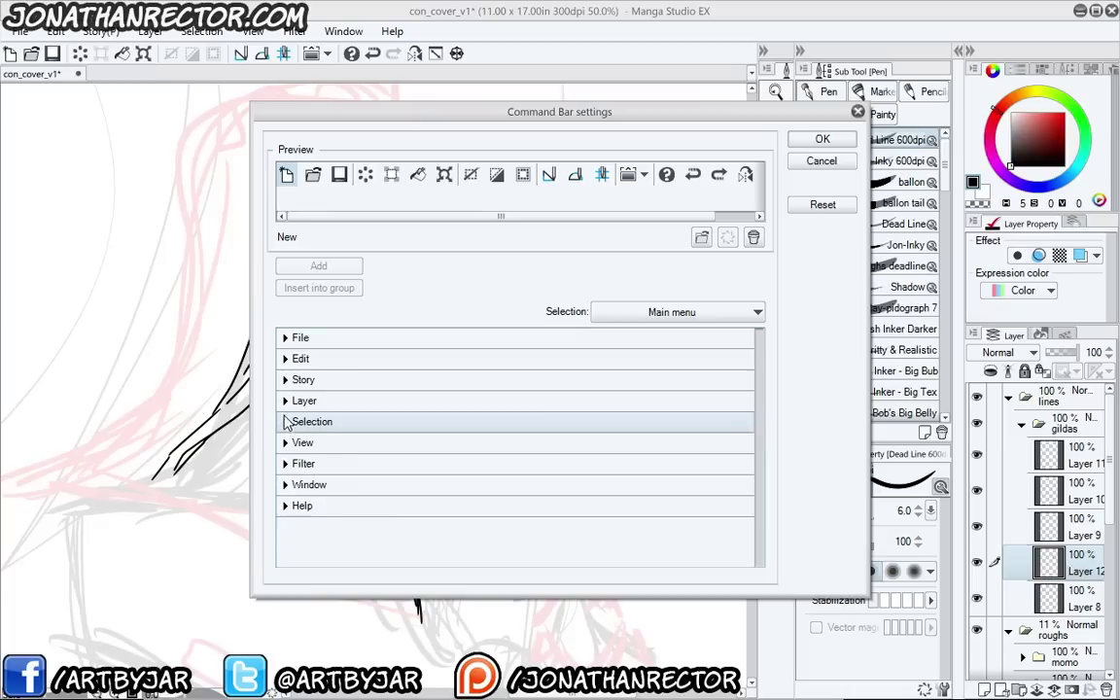
click(284, 400)
click(284, 381)
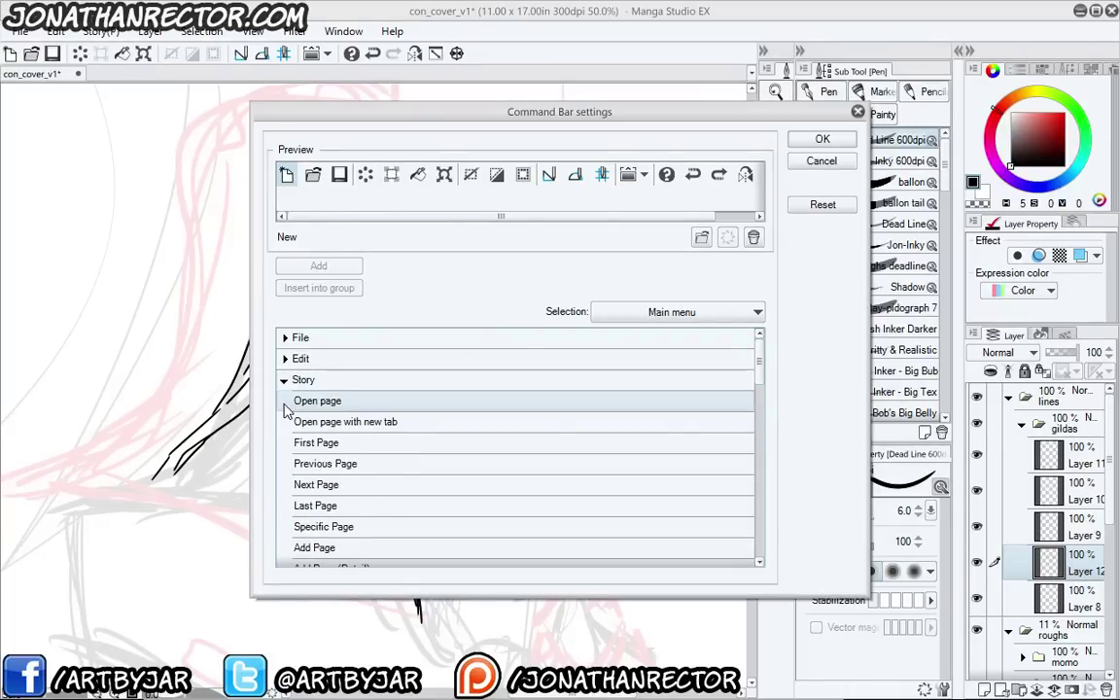
click(283, 401)
click(822, 139)
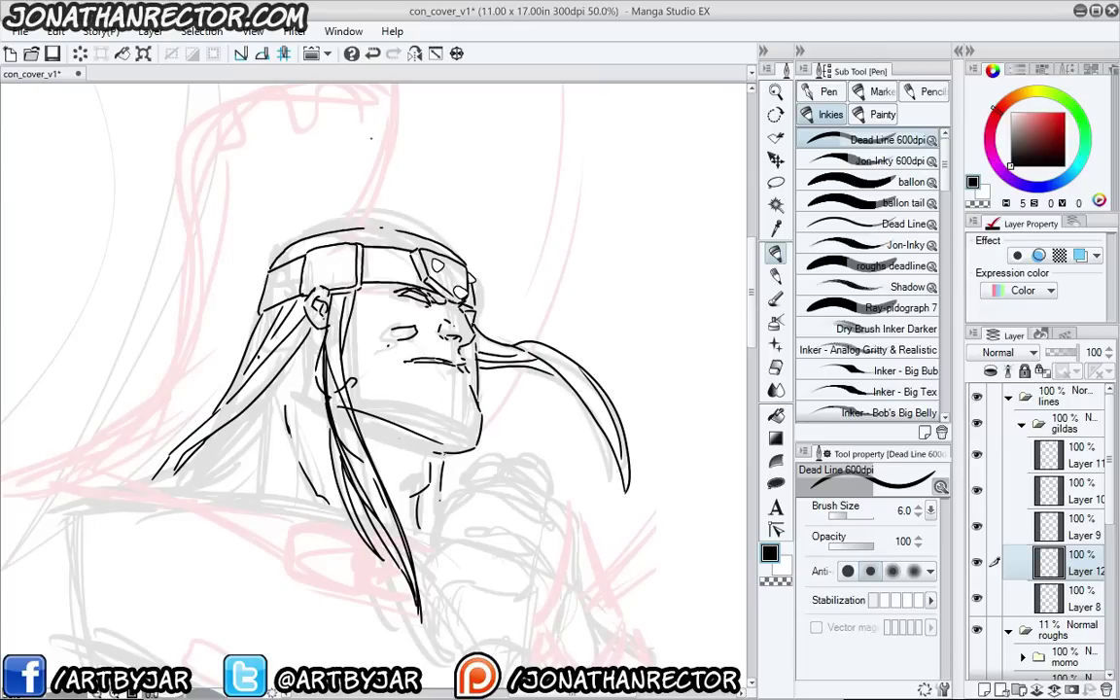
Erase the jaw and neck line segments on Layer 8 that run through the long hair lock below the ear
drag(309, 338, 320, 275)
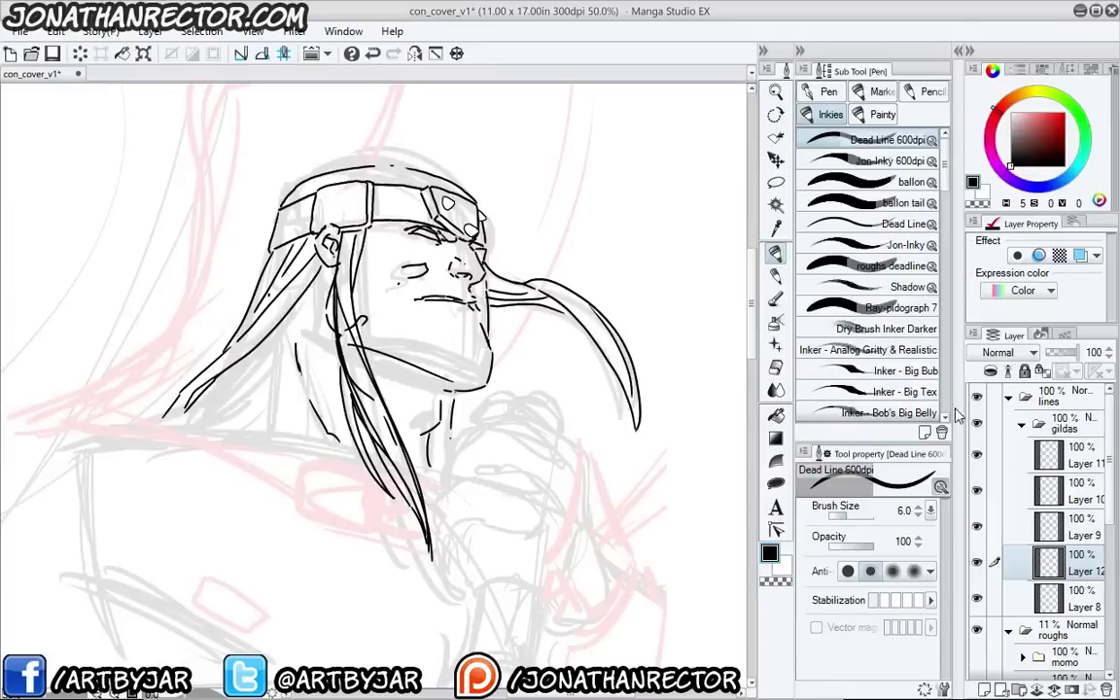
click(979, 563)
click(979, 564)
click(979, 596)
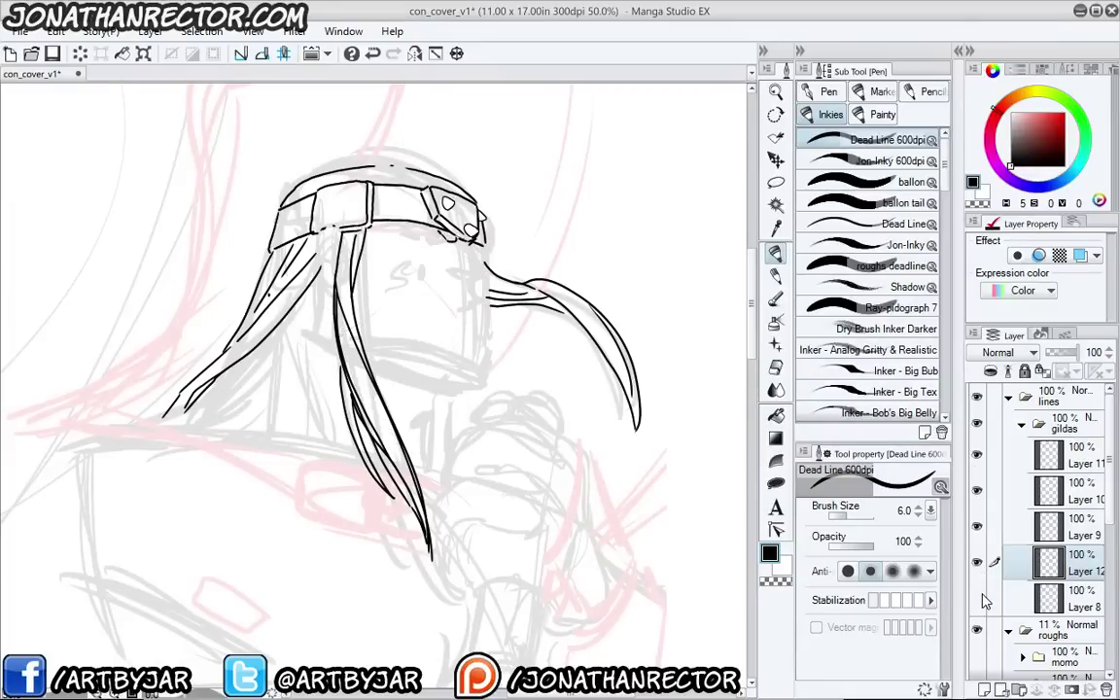
click(977, 599)
click(1070, 599)
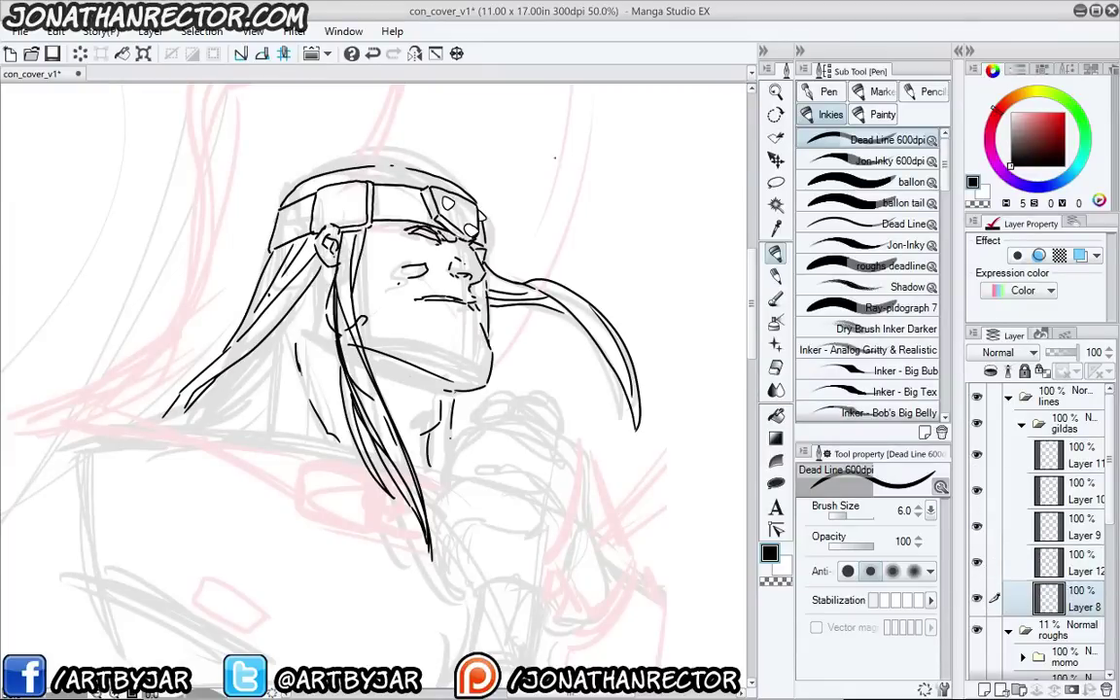
key(e)
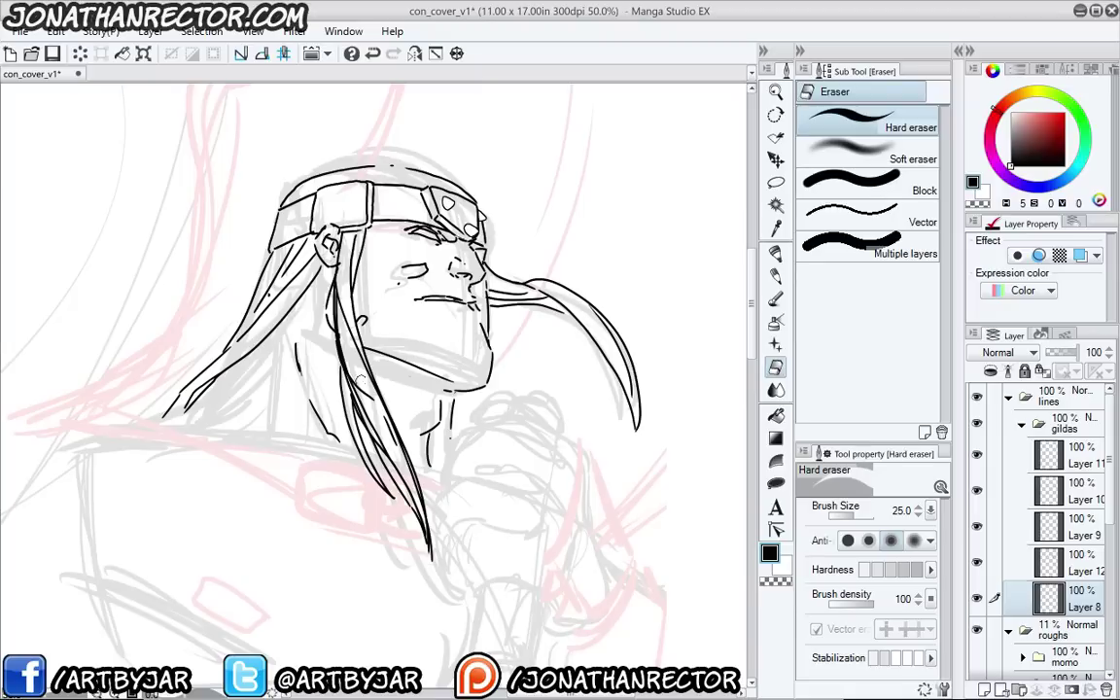
drag(359, 381, 380, 416)
Add a new layer above Layer 11 in the gildas folder and ink the lower outline of the raised fist with Dead Line 600dpi
click(1058, 452)
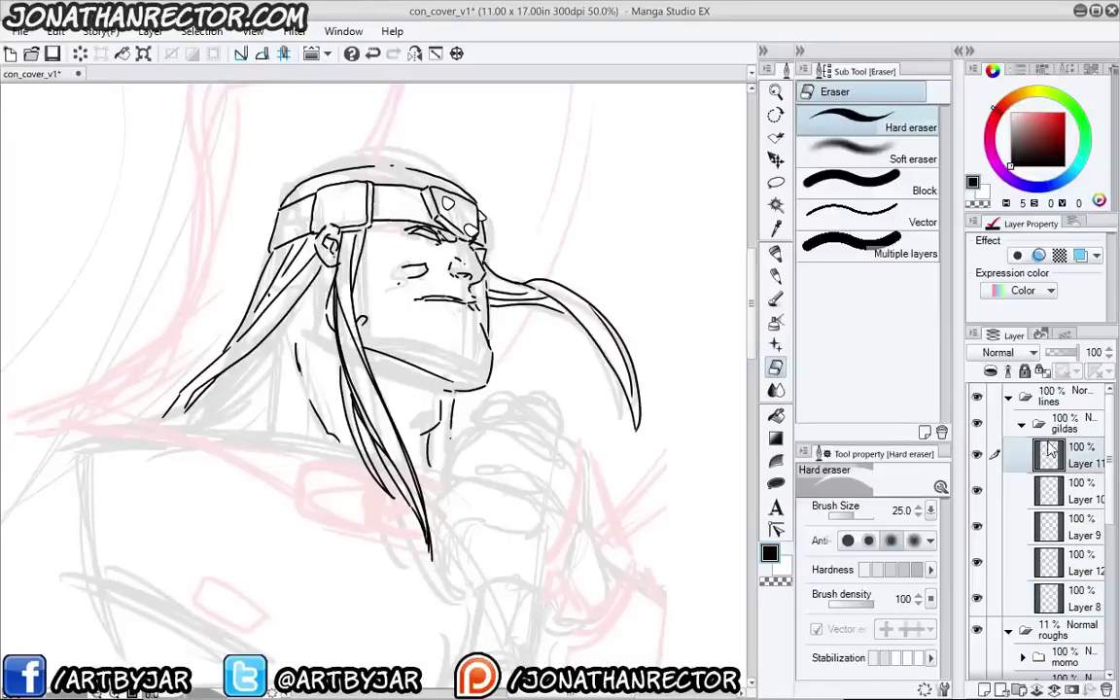
key(ctrl+shift+n)
key(p)
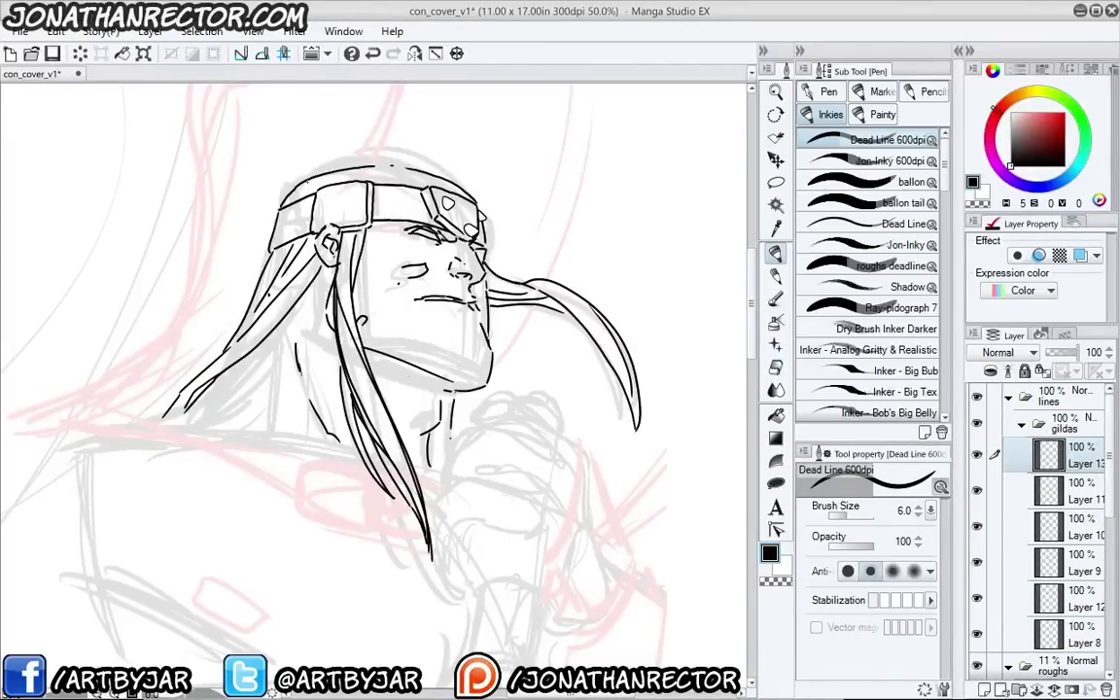
mouse_move(259, 386)
mouse_down()
mouse_move(239, 210)
mouse_move(179, 294)
mouse_up()
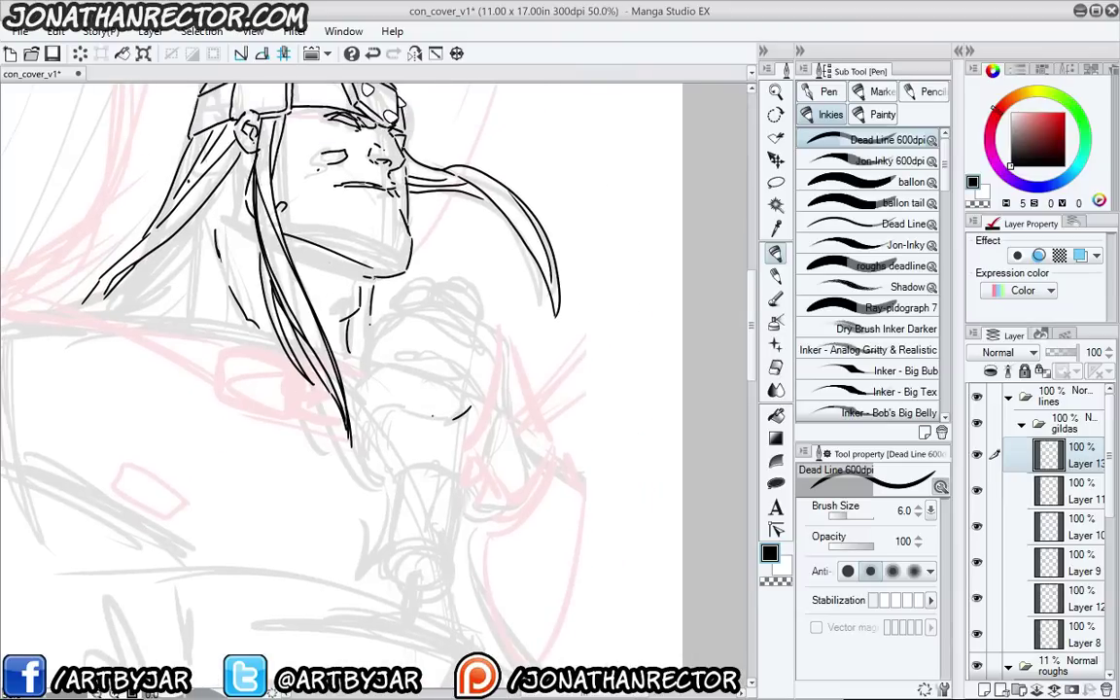
mouse_move(401, 412)
mouse_down()
mouse_move(446, 418)
mouse_move(399, 410)
mouse_move(389, 479)
mouse_up()
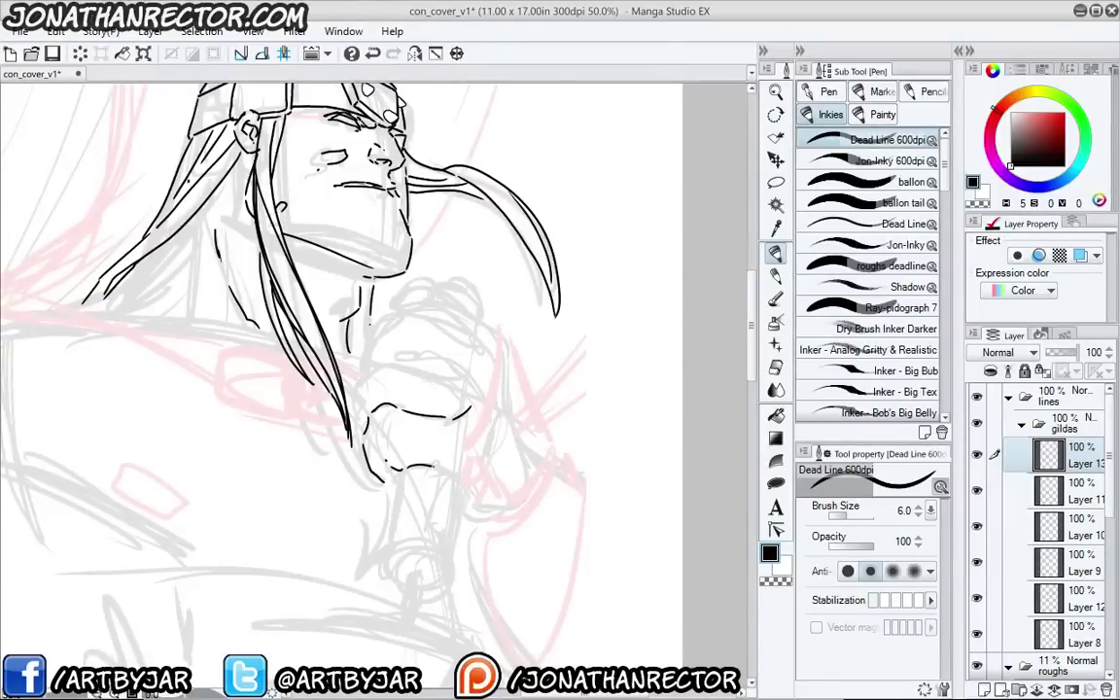
Ink the curled fingers, their dividing lines and the knuckle contour along the upper edge of the fist
drag(420, 357, 479, 367)
click(390, 347)
mouse_move(367, 360)
mouse_down()
mouse_move(397, 353)
mouse_move(403, 472)
mouse_up()
drag(309, 398, 323, 363)
drag(426, 410, 467, 426)
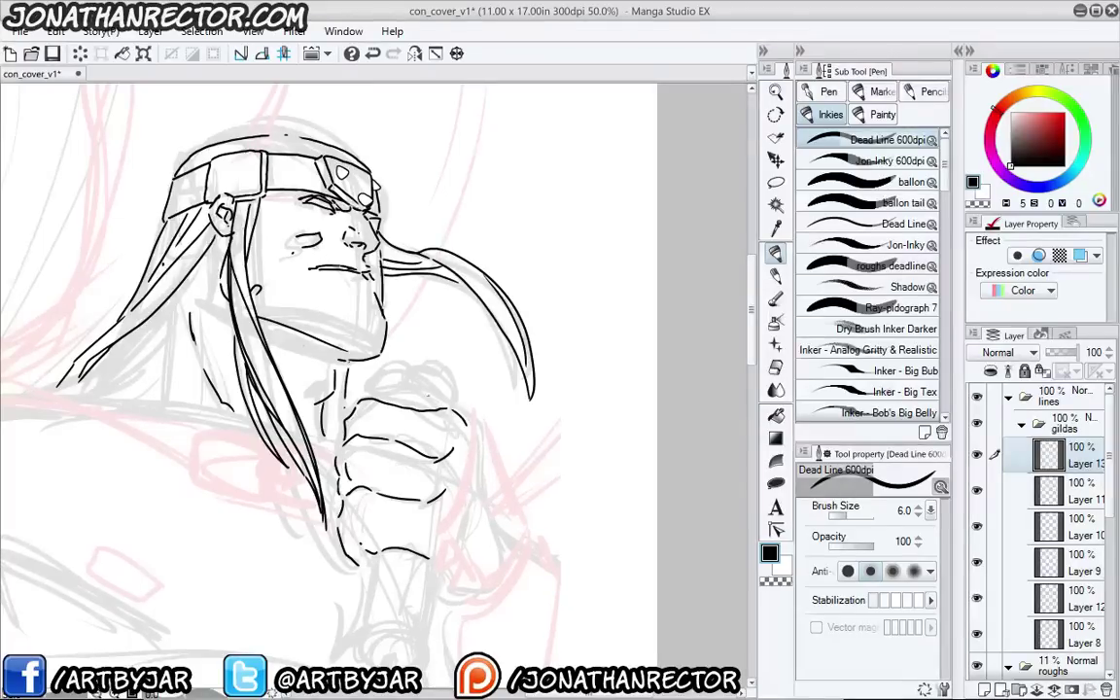
drag(392, 376, 439, 385)
drag(365, 368, 315, 303)
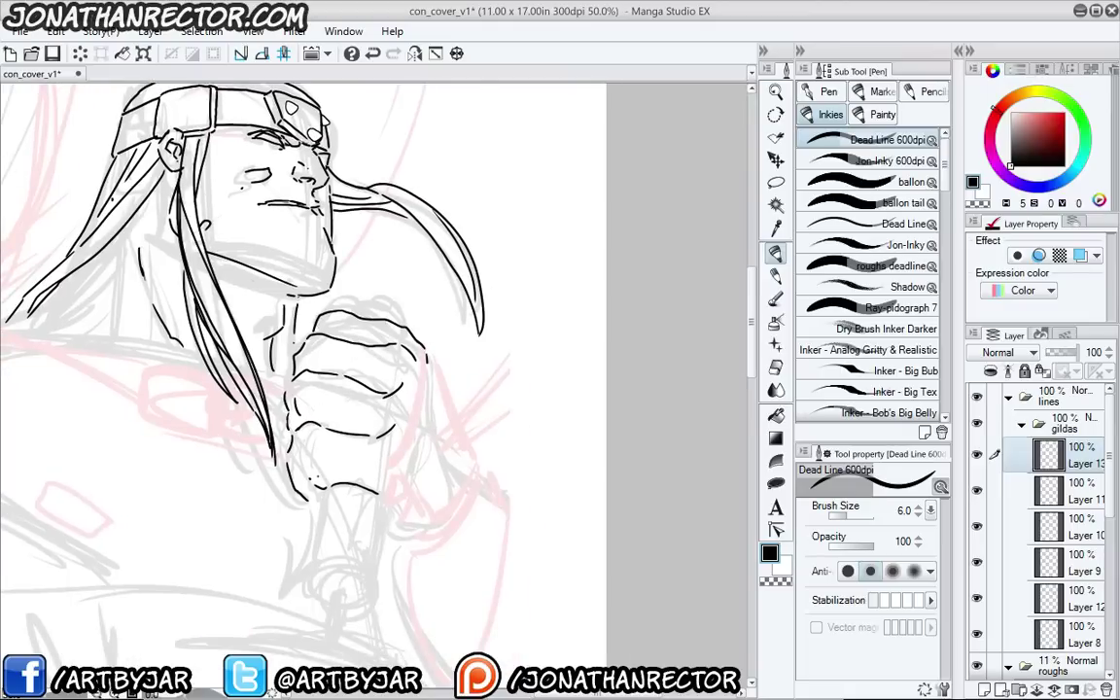
drag(312, 415, 315, 350)
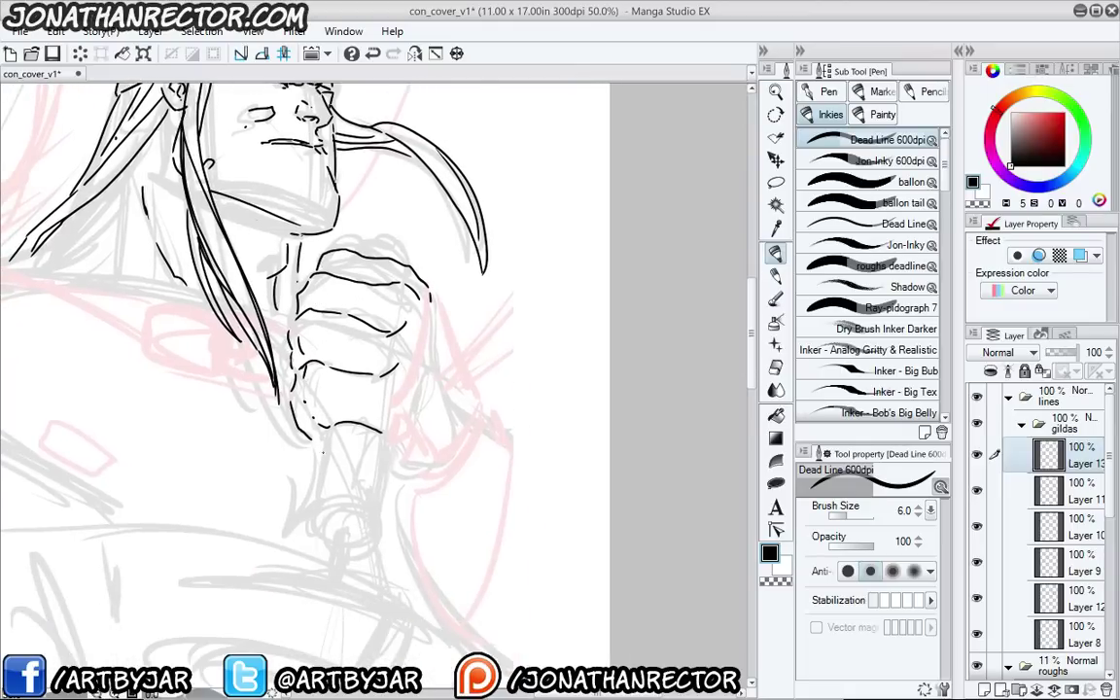
Ink the narrow strip along the outer side of the fist and the curved outer edge running down to the wrist
drag(251, 380, 245, 445)
drag(148, 370, 249, 368)
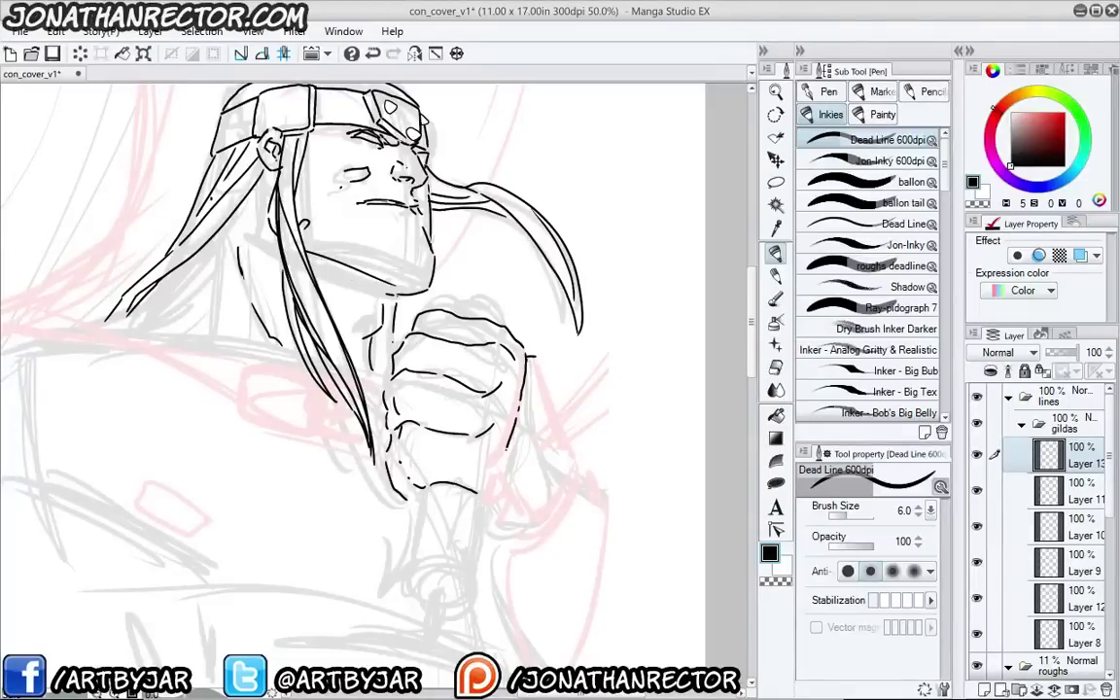
drag(540, 394, 532, 437)
mouse_move(527, 355)
mouse_down()
mouse_move(570, 449)
mouse_move(519, 542)
mouse_up()
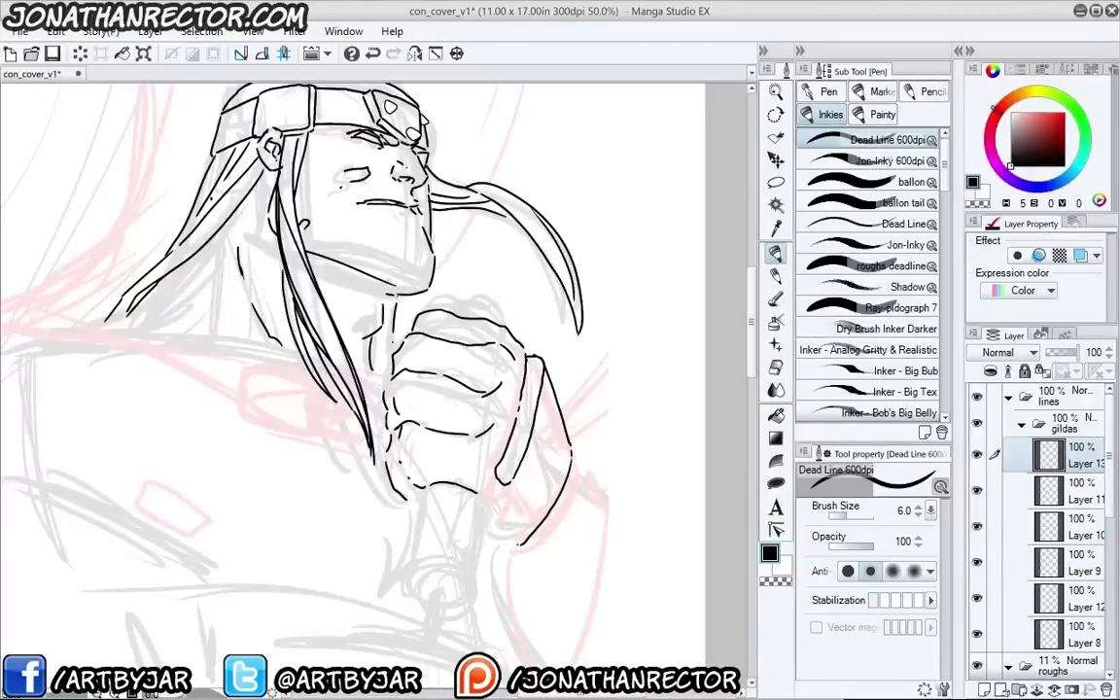
drag(509, 493, 518, 542)
key(ctrl+z)
key(ctrl+z)
mouse_move(572, 452)
mouse_down()
mouse_move(564, 513)
mouse_move(535, 539)
mouse_up()
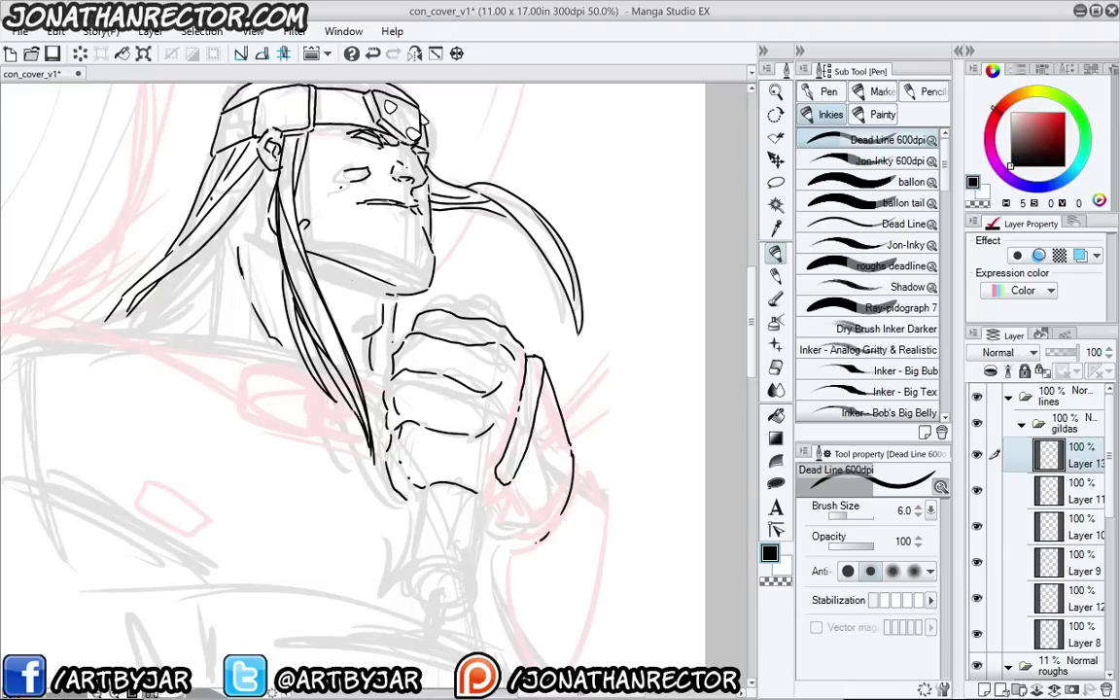
drag(508, 486, 525, 547)
drag(498, 490, 507, 534)
key(ctrl+z)
key(ctrl+z)
Ink the pointed inner edge of the wrist with a doubled line, and double the outer wrist curve
drag(507, 482, 525, 562)
drag(499, 485, 510, 537)
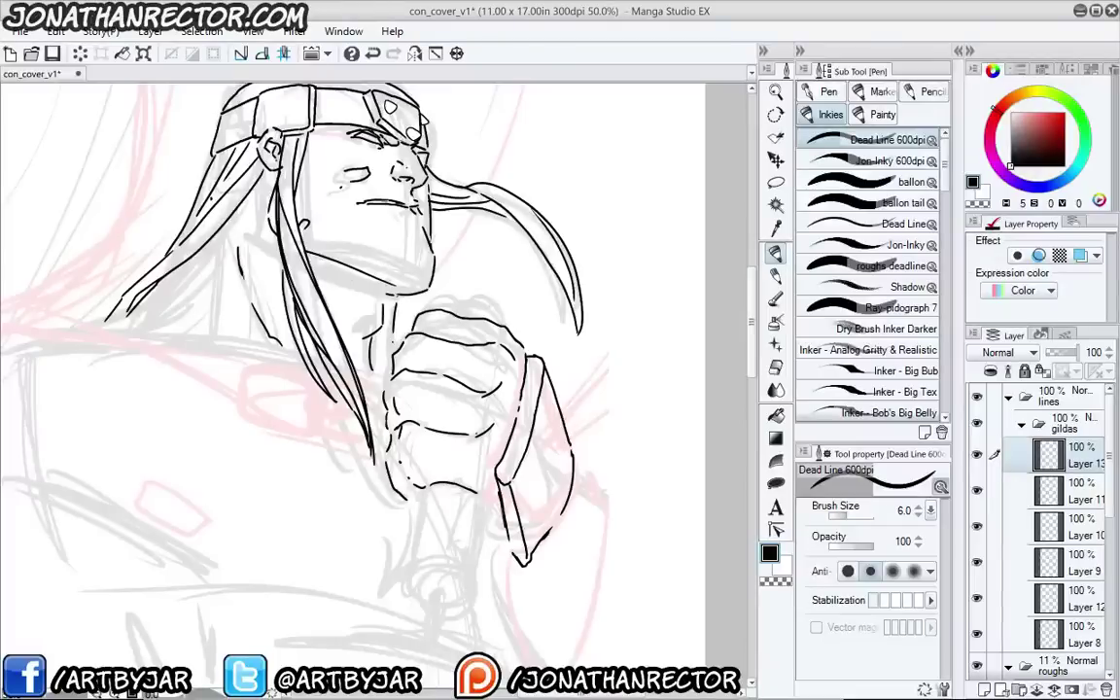
mouse_move(574, 474)
mouse_down()
mouse_move(568, 525)
mouse_move(536, 556)
mouse_move(578, 494)
mouse_move(576, 474)
mouse_up()
Ink the forearm as a rounded shape from the wrist to the page edge, with a parallel line along its underside
drag(464, 494, 419, 353)
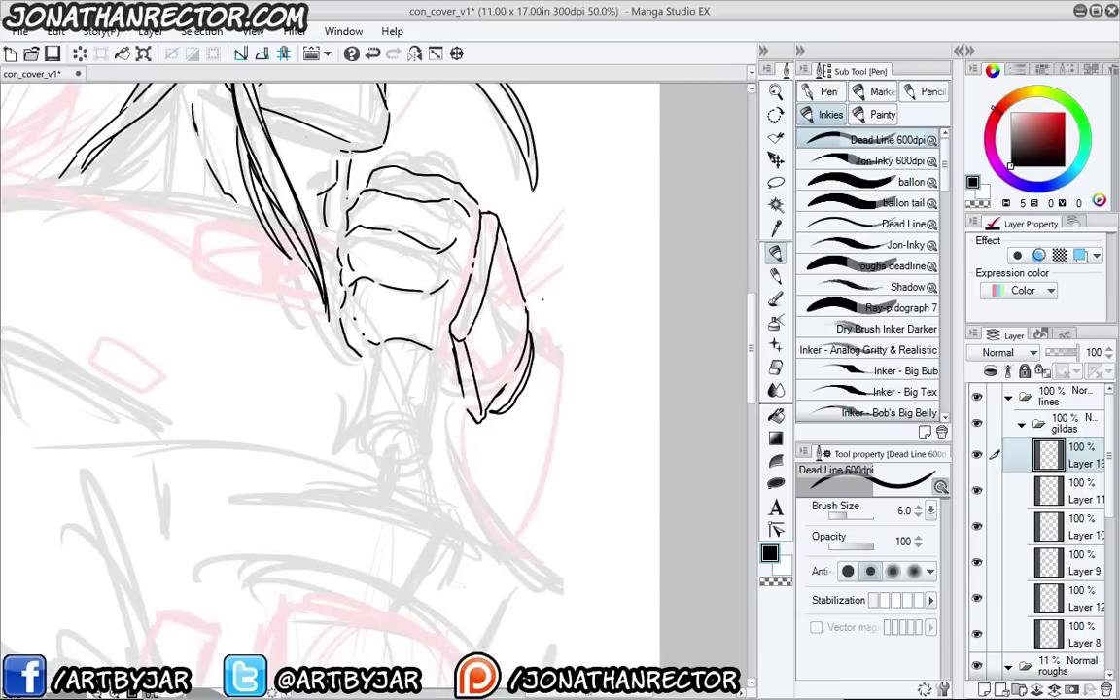
drag(530, 335, 639, 450)
mouse_move(486, 428)
mouse_down()
mouse_move(610, 574)
mouse_move(660, 532)
mouse_up()
drag(648, 473, 658, 509)
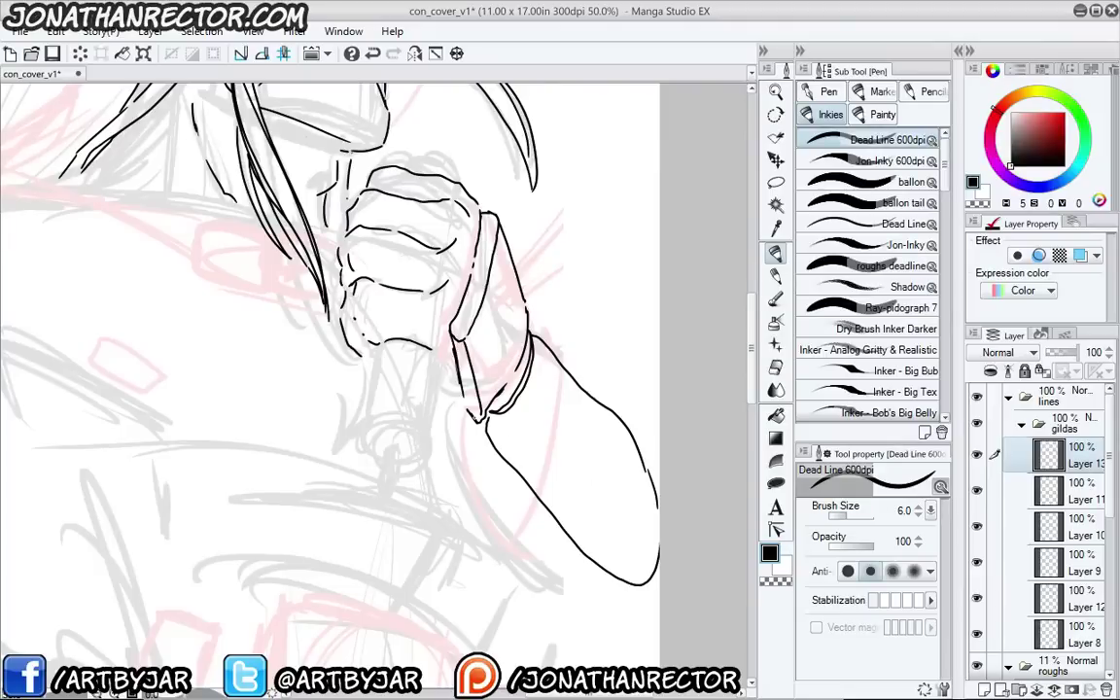
mouse_move(475, 425)
mouse_down()
mouse_move(490, 459)
mouse_move(603, 585)
mouse_move(653, 607)
mouse_up()
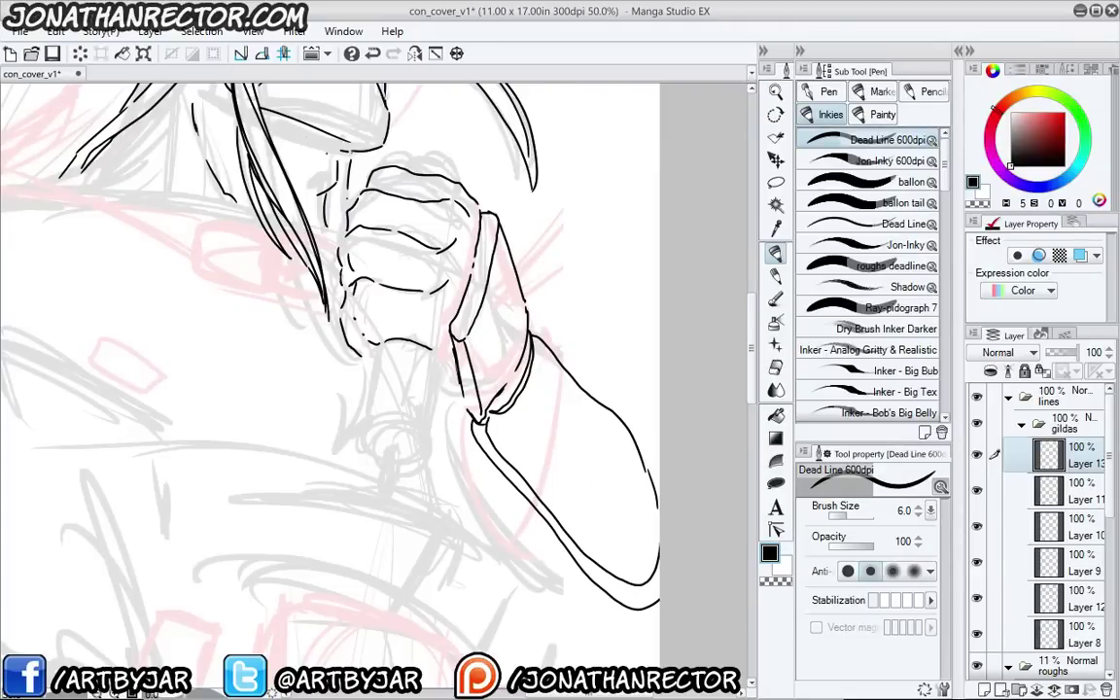
Ink short contour strokes between the fist and the inner wrist edge, and save the file
drag(453, 360, 463, 398)
key(ctrl+z)
key(ctrl+y)
drag(492, 373, 479, 288)
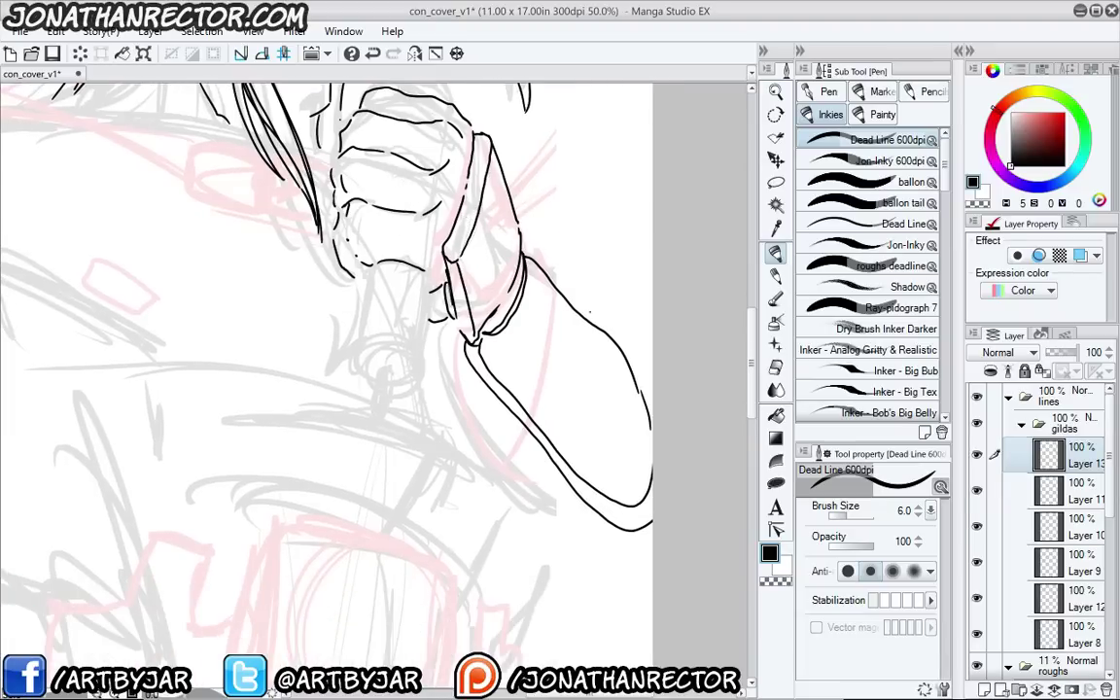
mouse_move(451, 395)
mouse_down()
mouse_move(375, 520)
mouse_move(319, 287)
mouse_move(288, 301)
mouse_move(440, 524)
mouse_up()
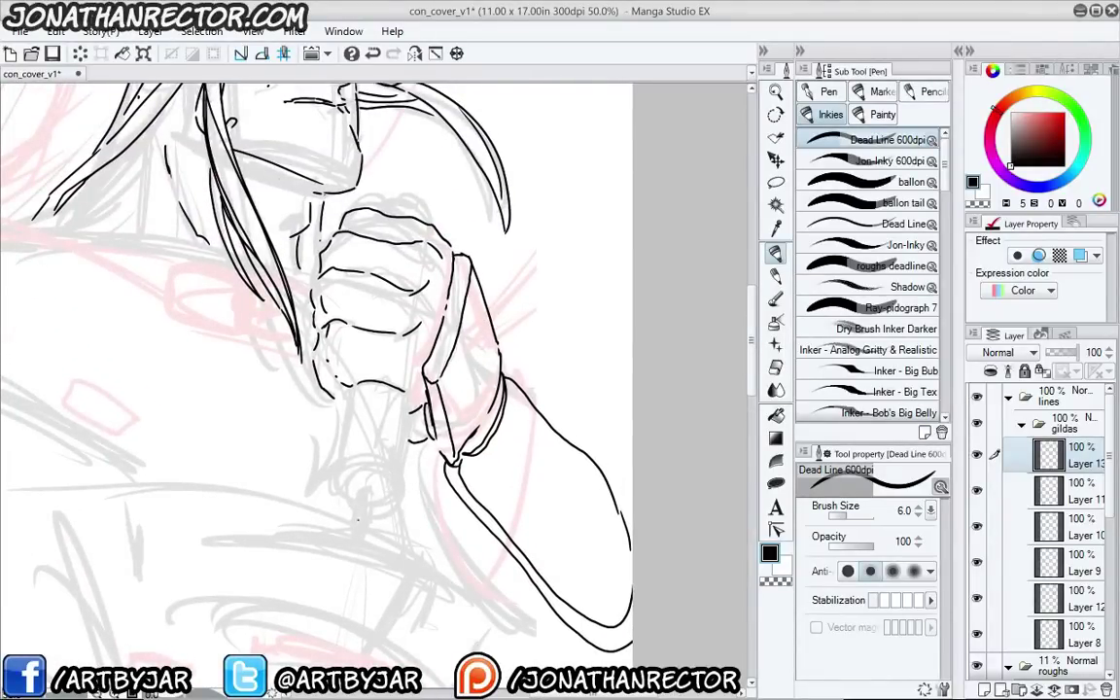
mouse_move(358, 520)
mouse_down()
mouse_move(343, 547)
mouse_move(375, 592)
mouse_move(350, 280)
mouse_move(429, 396)
mouse_move(462, 502)
mouse_up()
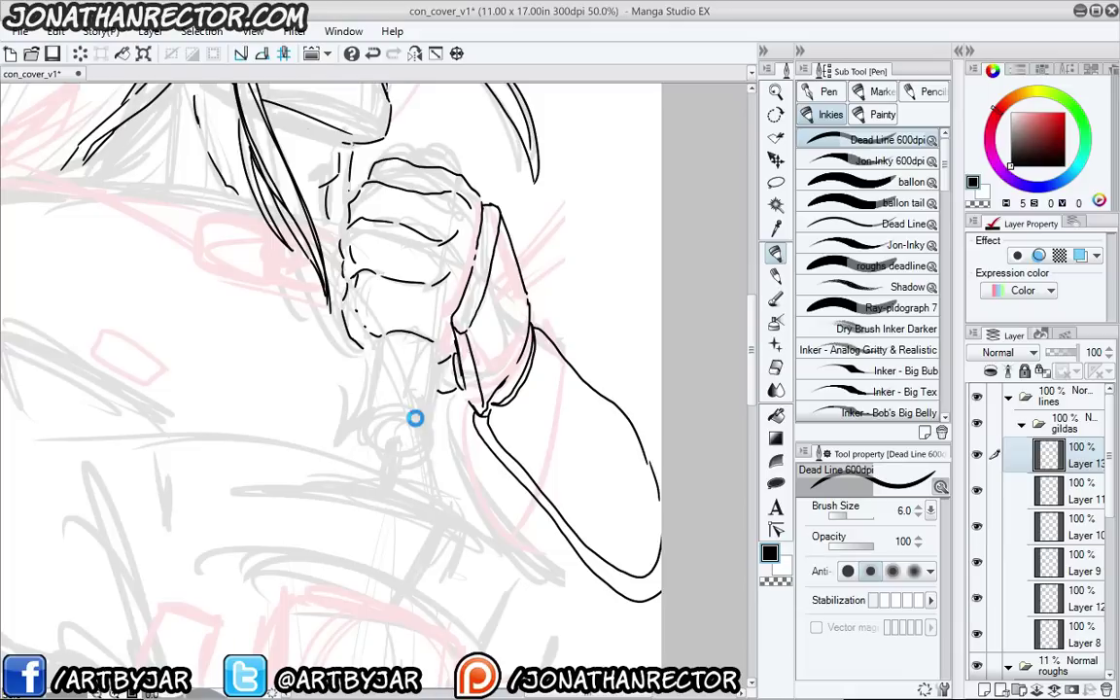
key(ctrl+s)
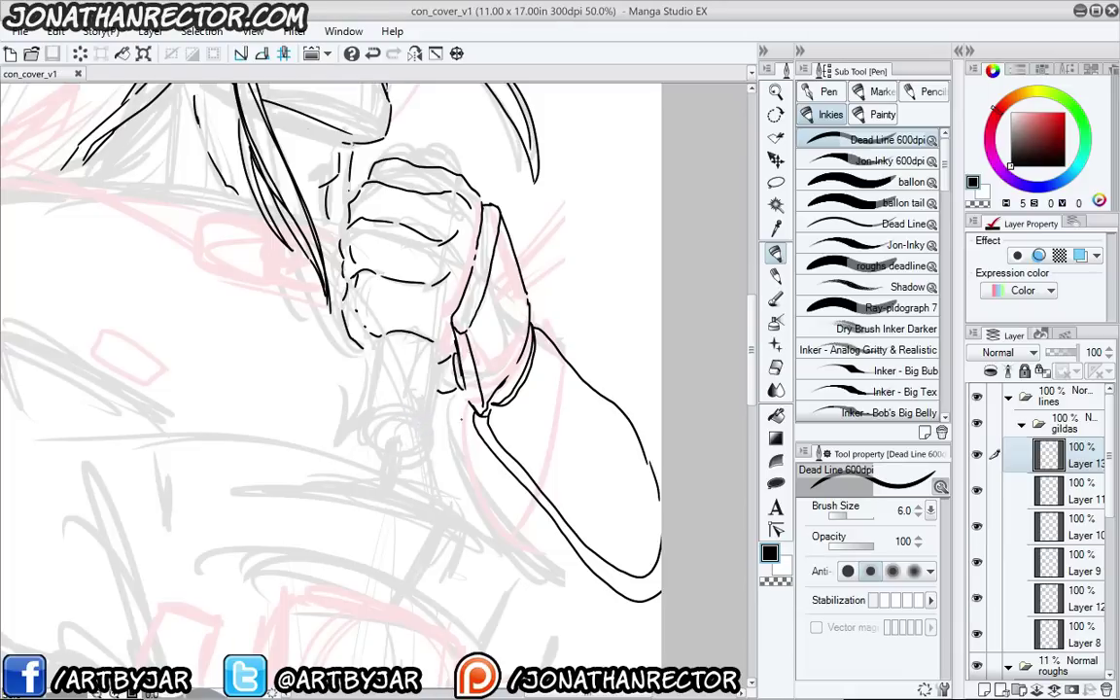
Ink a long curved contour beneath the forearm, from below the wrist down to the page edge
drag(460, 561, 424, 485)
drag(422, 434, 447, 450)
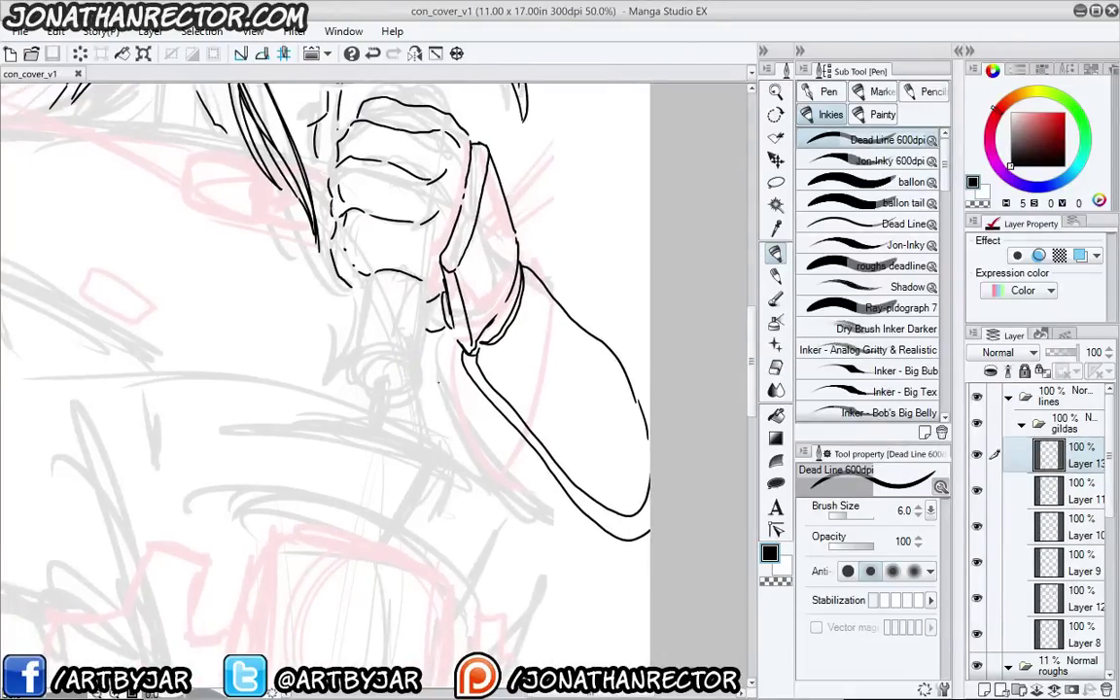
mouse_move(438, 382)
mouse_down()
mouse_move(442, 401)
mouse_move(419, 342)
mouse_move(406, 381)
mouse_move(428, 433)
mouse_move(622, 605)
mouse_up()
drag(254, 320, 275, 287)
key(ctrl+minus)
drag(198, 438, 197, 569)
scroll(143, 345, up, 1)
drag(622, 414, 397, 308)
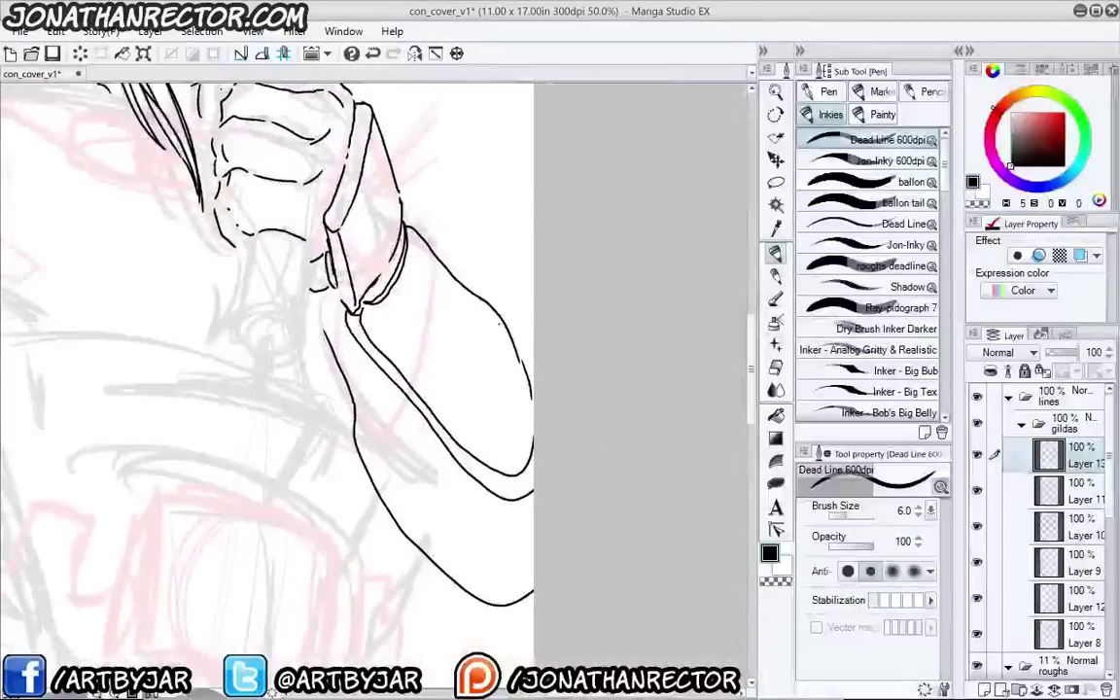
Ink a short curved contour bulging behind the forearm at the page edge
mouse_move(514, 342)
mouse_down()
mouse_move(531, 395)
mouse_move(533, 350)
mouse_up()
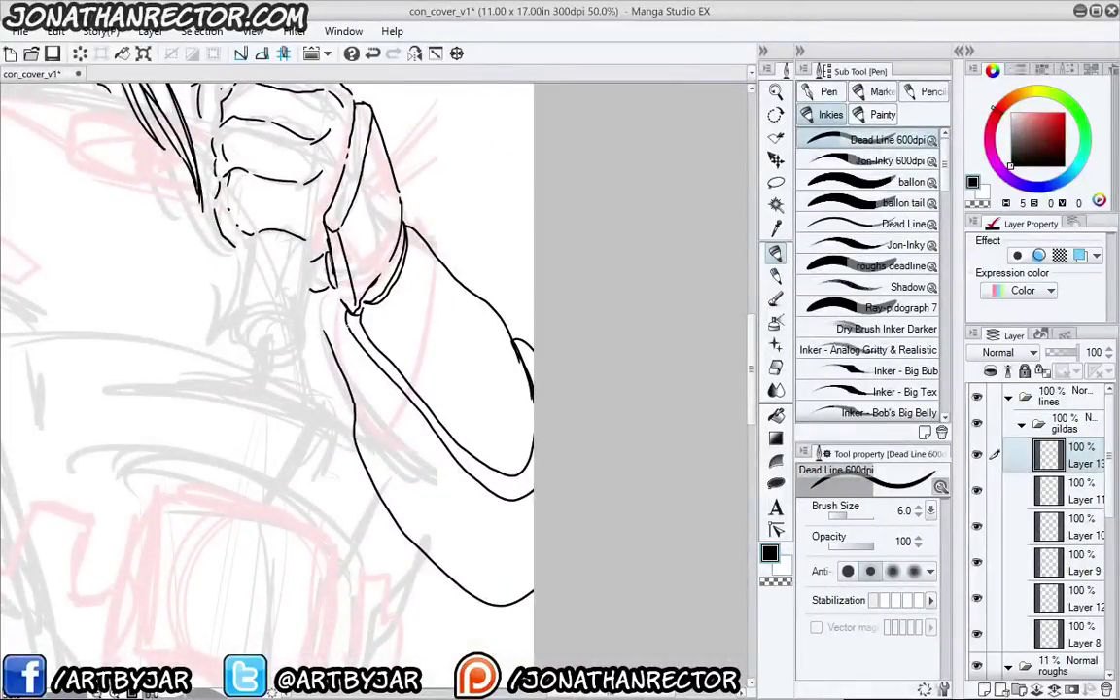
On a new layer, fill two curved lasso bands across the lower arm with black and convert them to outlines
key(ctrl+shift+n)
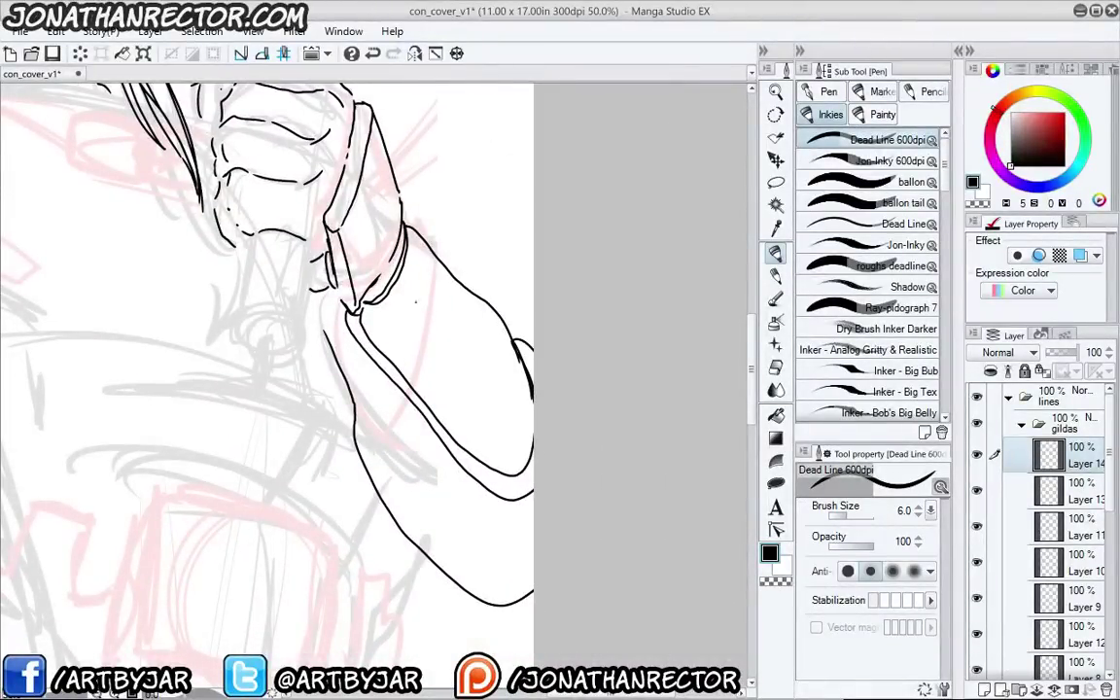
key(m)
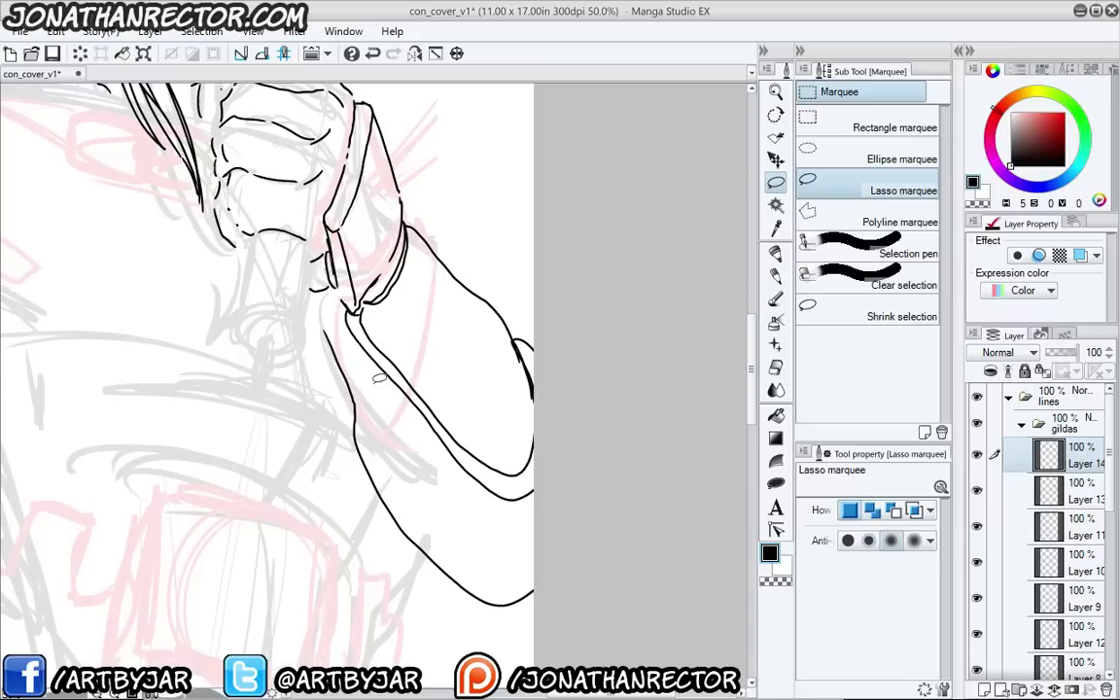
mouse_move(384, 354)
mouse_down()
mouse_move(357, 389)
mouse_move(359, 437)
mouse_move(403, 411)
mouse_move(411, 387)
mouse_move(373, 355)
mouse_up()
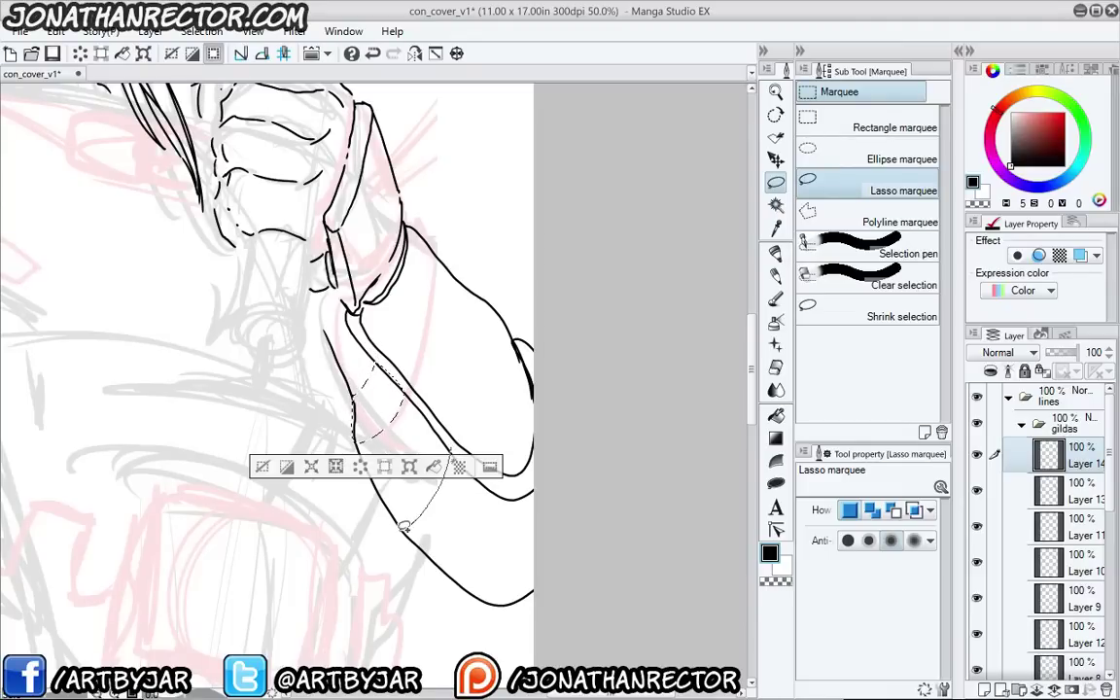
mouse_move(400, 525)
mouse_down()
mouse_move(491, 504)
mouse_move(447, 455)
mouse_up()
key(ctrl+u)
key(ctrl+d)
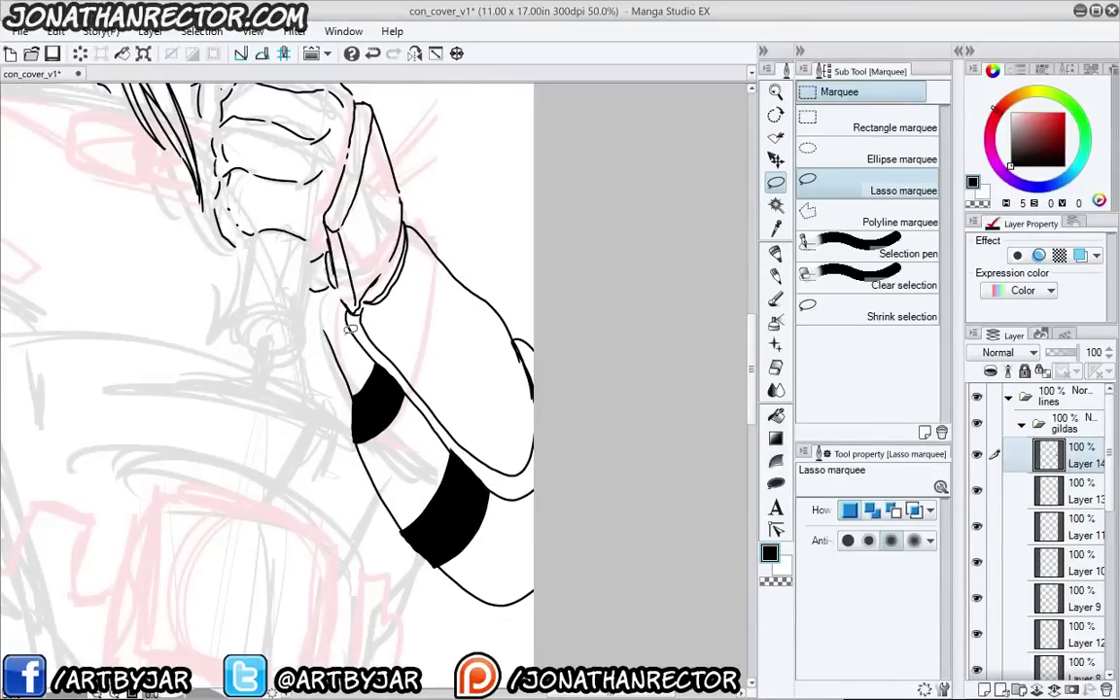
key(Delete)
drag(369, 381, 358, 412)
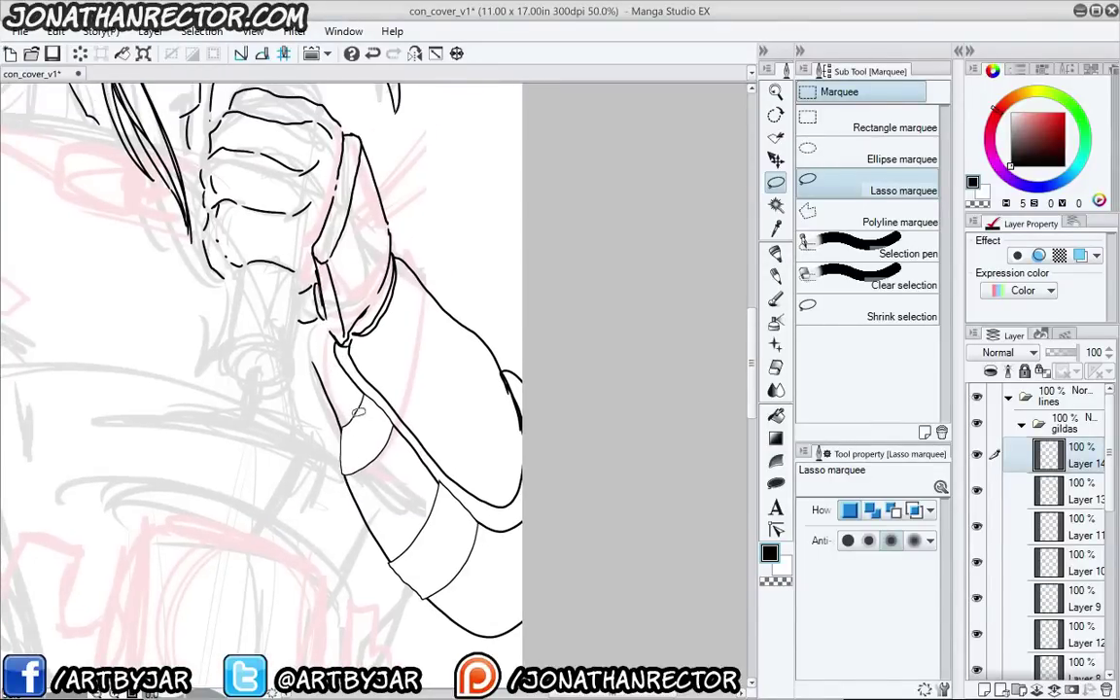
On another new layer, lasso a four-sided buckle shape over each arm band, fill both with black, and deselect
key(ctrl+shift+n)
mouse_move(387, 449)
mouse_down()
mouse_move(365, 468)
mouse_move(347, 440)
mouse_move(348, 410)
mouse_up()
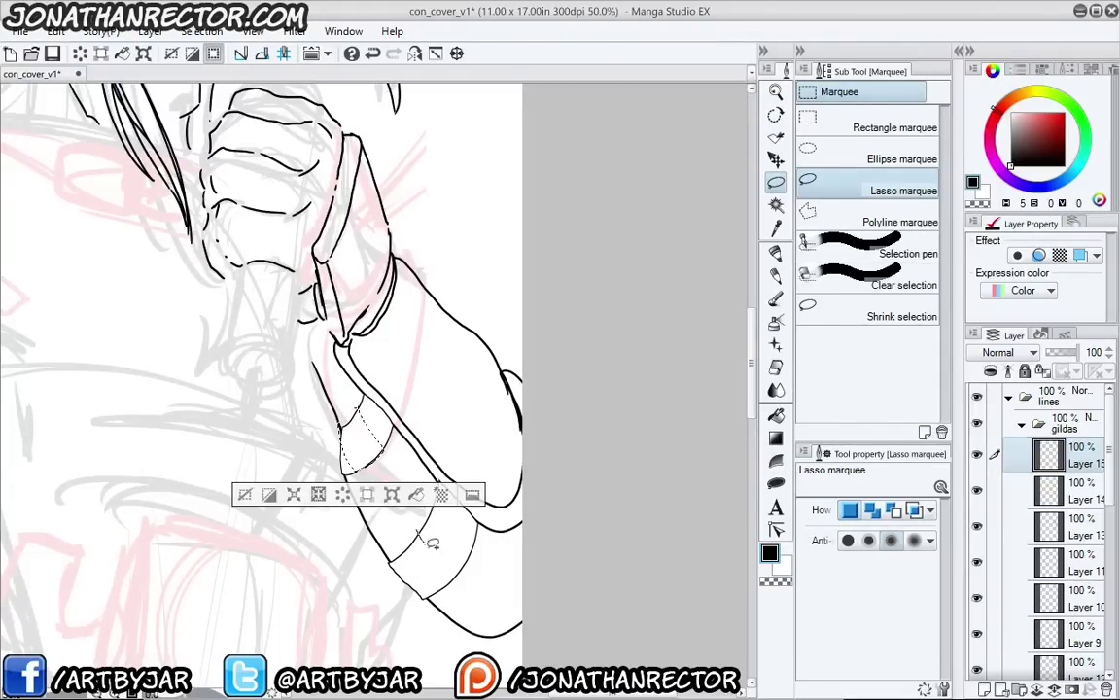
mouse_move(418, 530)
mouse_down()
mouse_move(459, 576)
mouse_move(439, 590)
mouse_move(407, 569)
mouse_move(400, 545)
mouse_move(395, 552)
mouse_up()
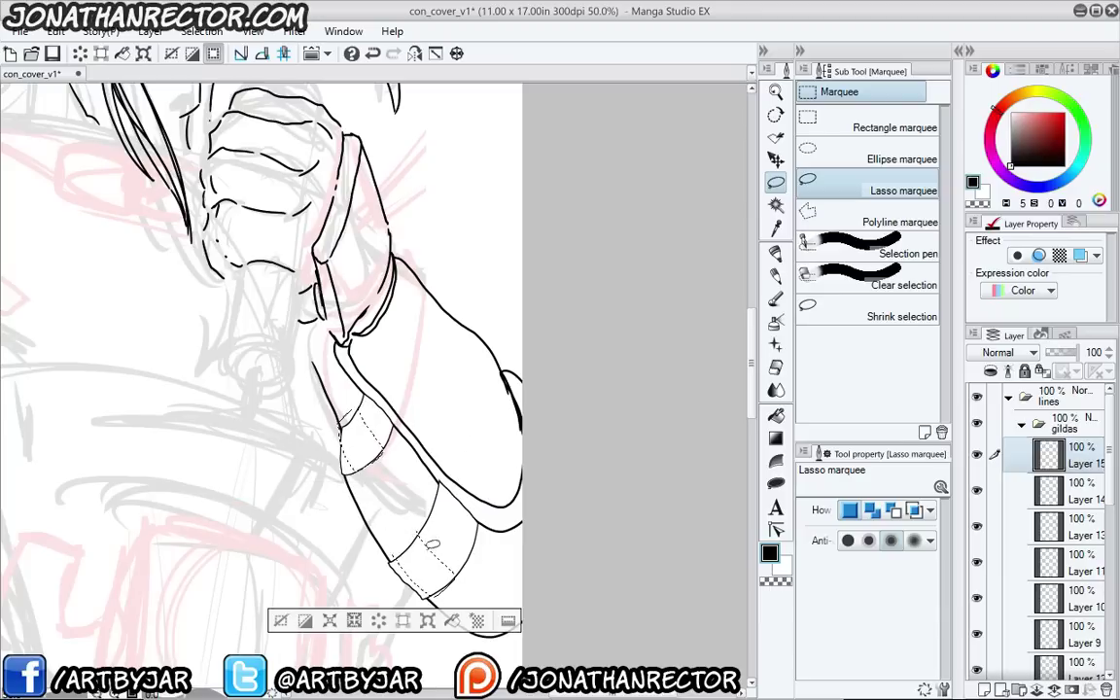
key(ctrl+u)
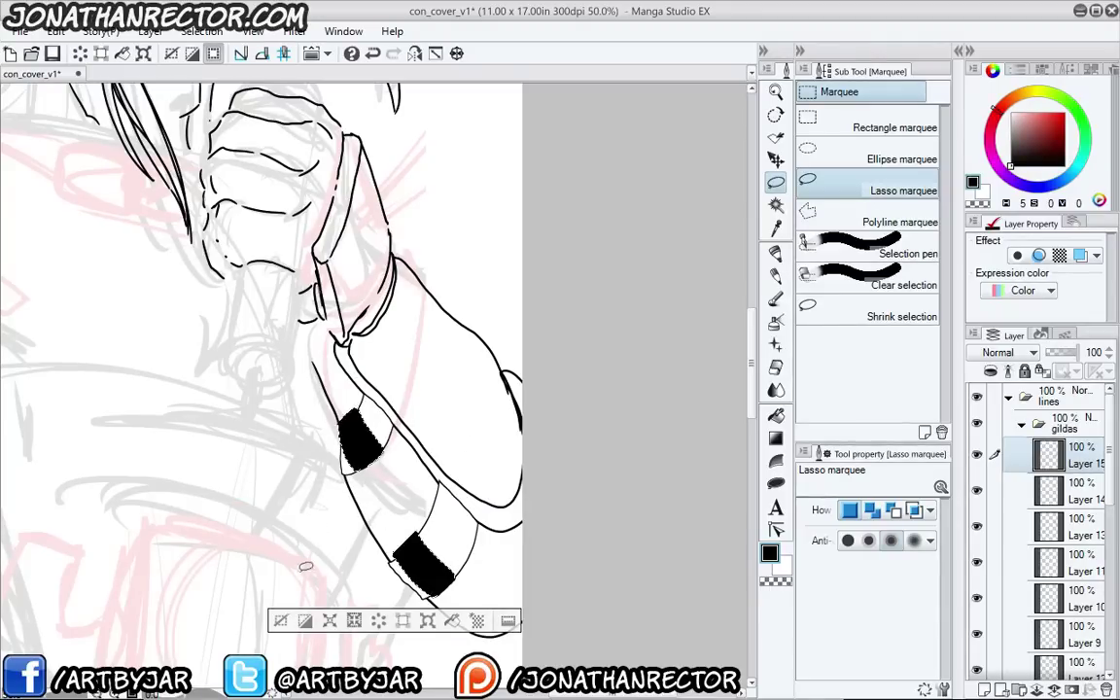
click(281, 622)
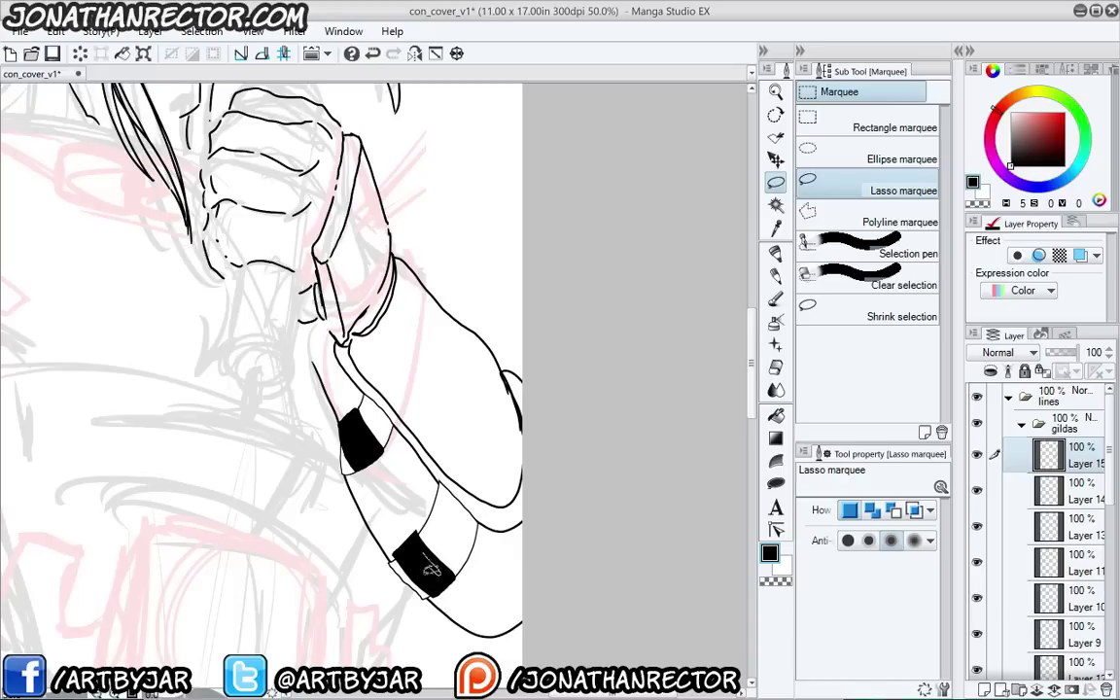
Try to cut a hook-shaped opening out of the black buckle blocks
drag(426, 549, 420, 546)
key(Delete)
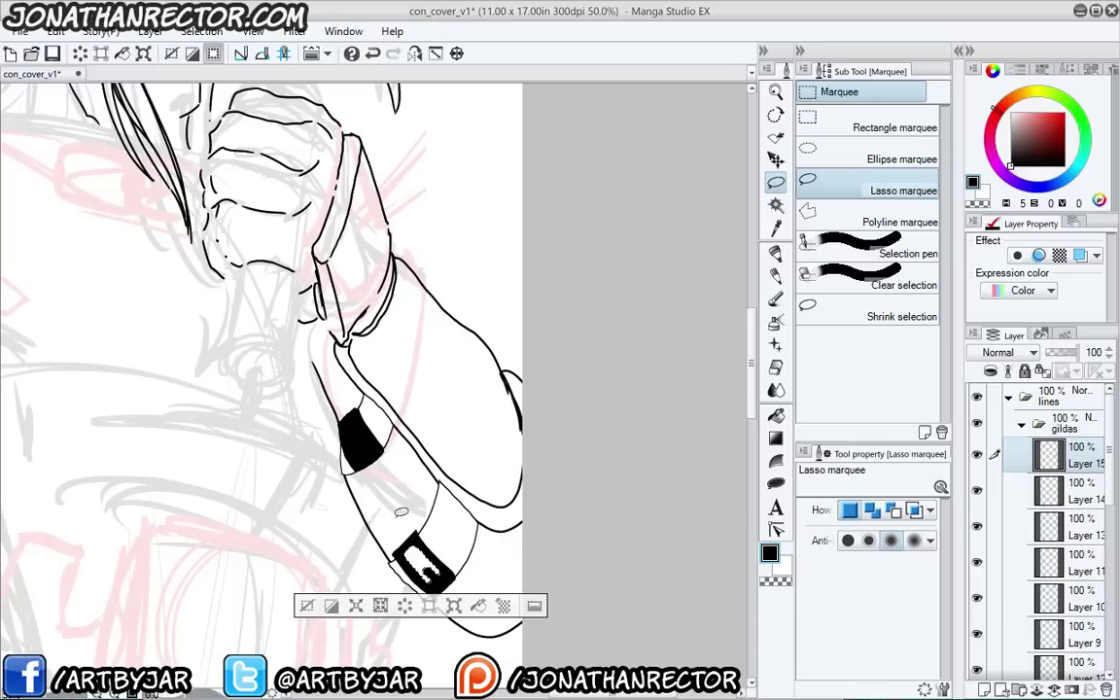
mouse_move(364, 430)
mouse_down()
mouse_move(373, 447)
mouse_move(360, 454)
mouse_move(362, 431)
mouse_up()
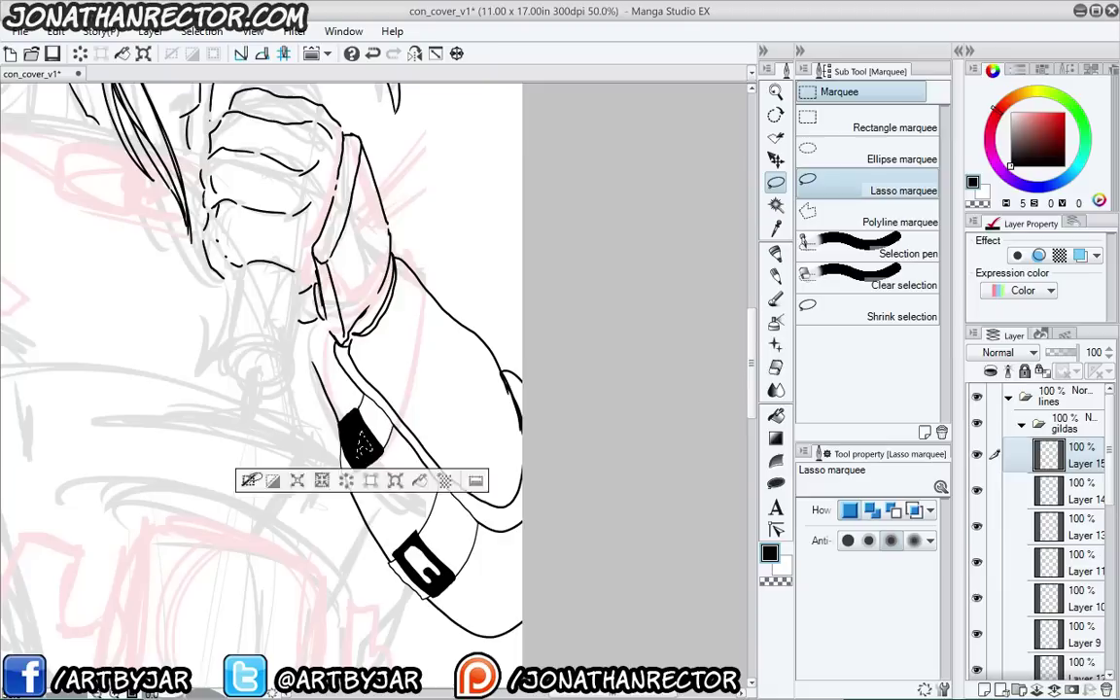
key(ctrl+z)
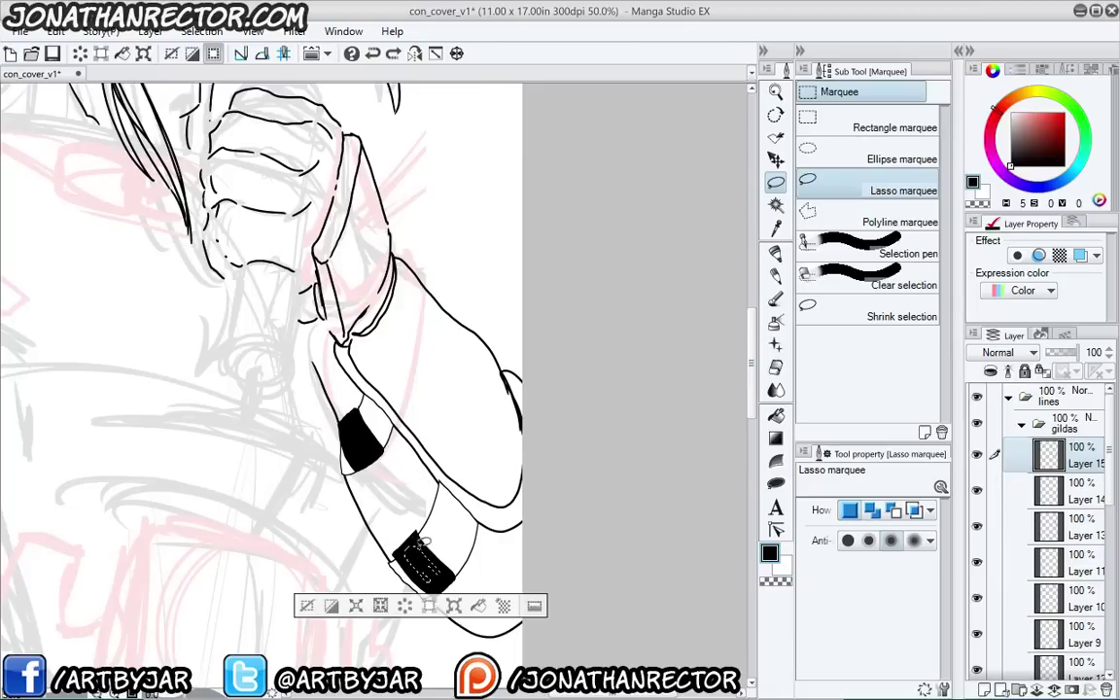
Cut a curled hook-shaped opening out of each black buckle block and convert the buckles to outlines
drag(419, 545, 418, 547)
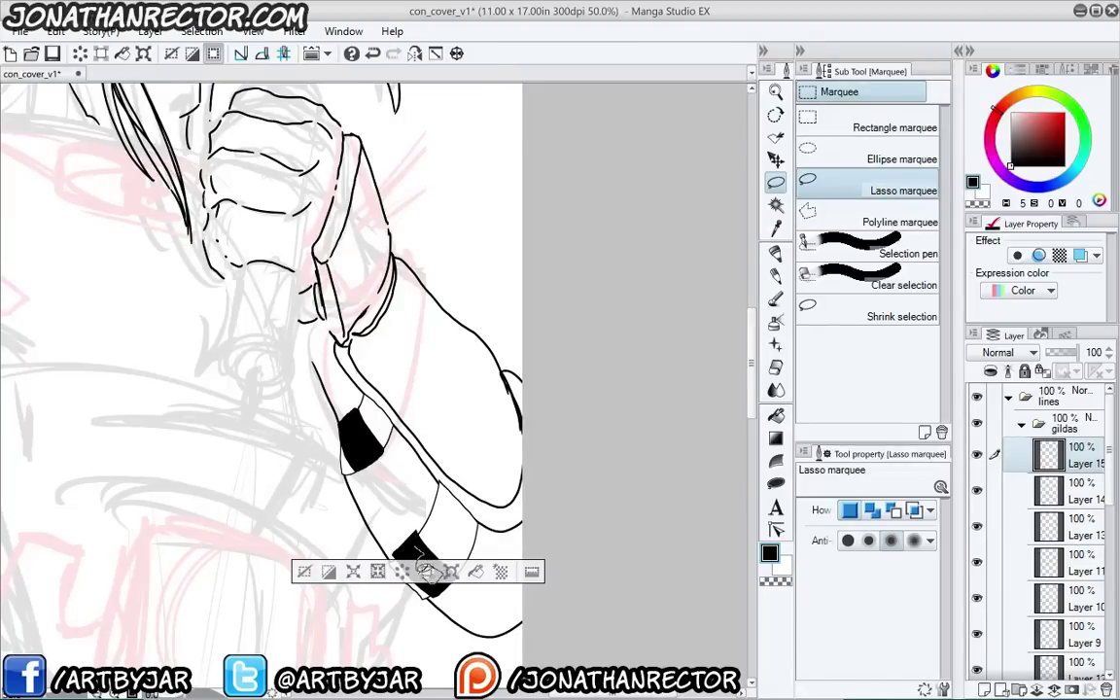
click(427, 572)
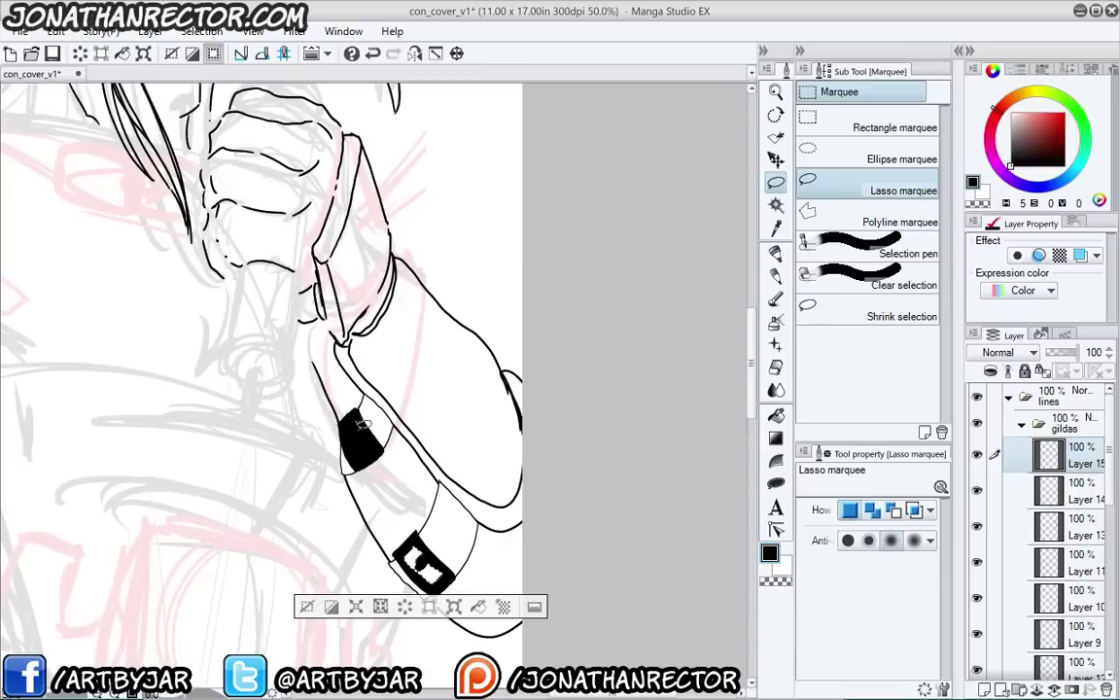
mouse_move(363, 440)
mouse_down()
mouse_move(375, 446)
mouse_move(361, 458)
mouse_move(358, 421)
mouse_up()
key(Delete)
key(ctrl+d)
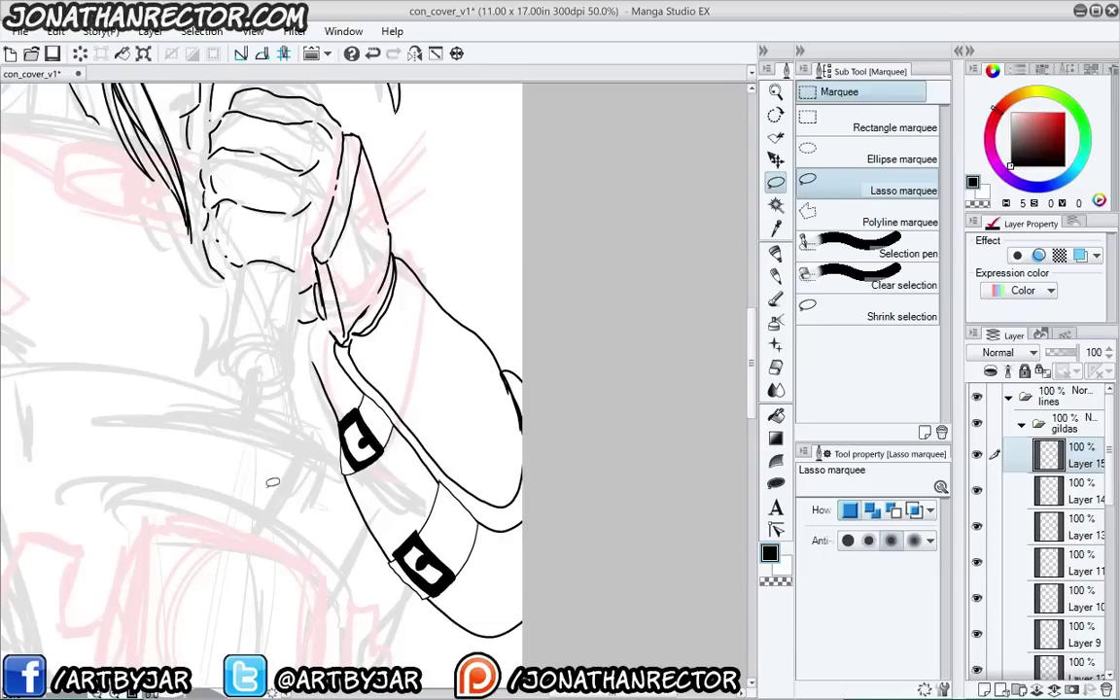
drag(275, 413, 271, 430)
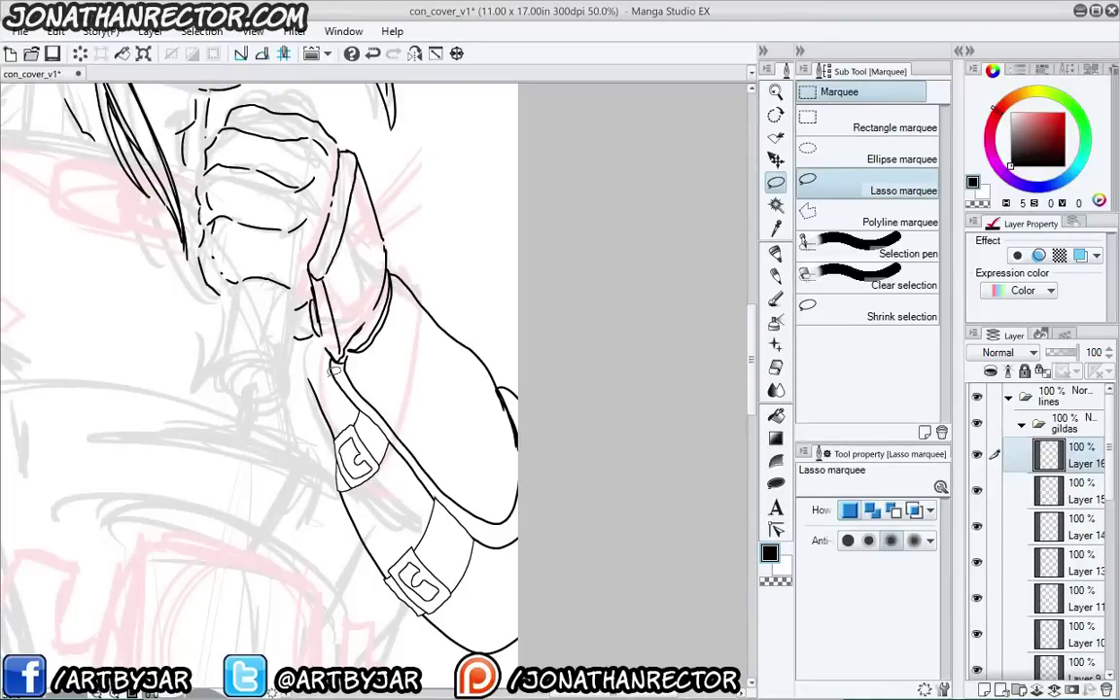
drag(308, 370, 289, 419)
Prepare a new layer for inking with the Jon-Inky 600dpi brush at size 70, undoing the test strokes
key(p)
key(ctrl+shift+n)
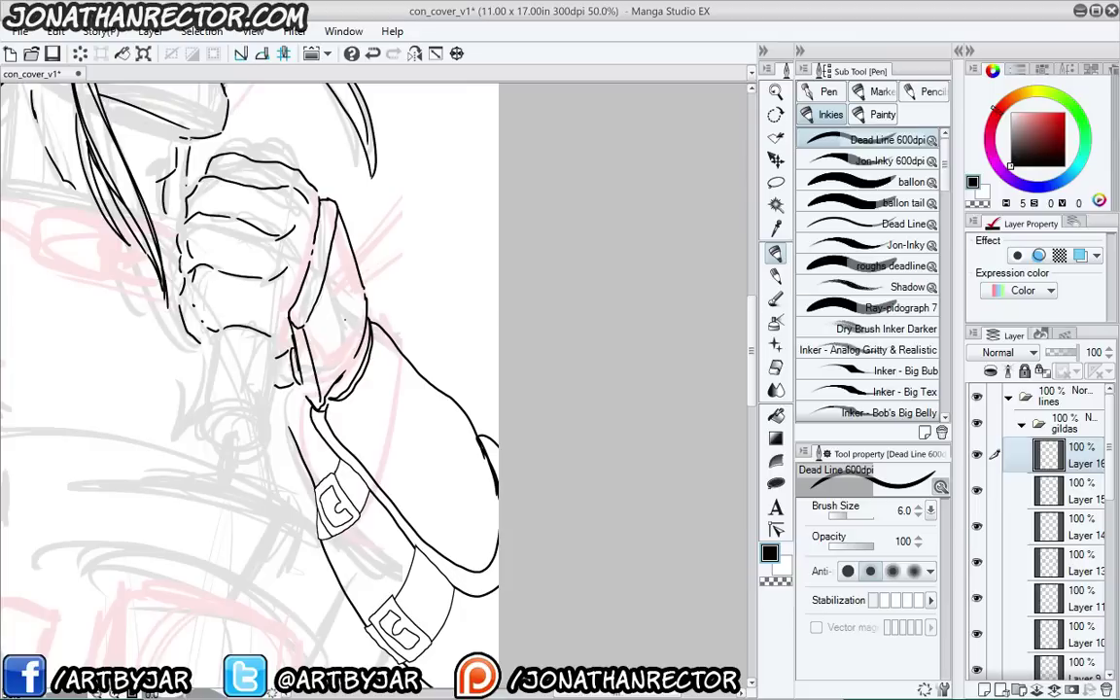
click(848, 163)
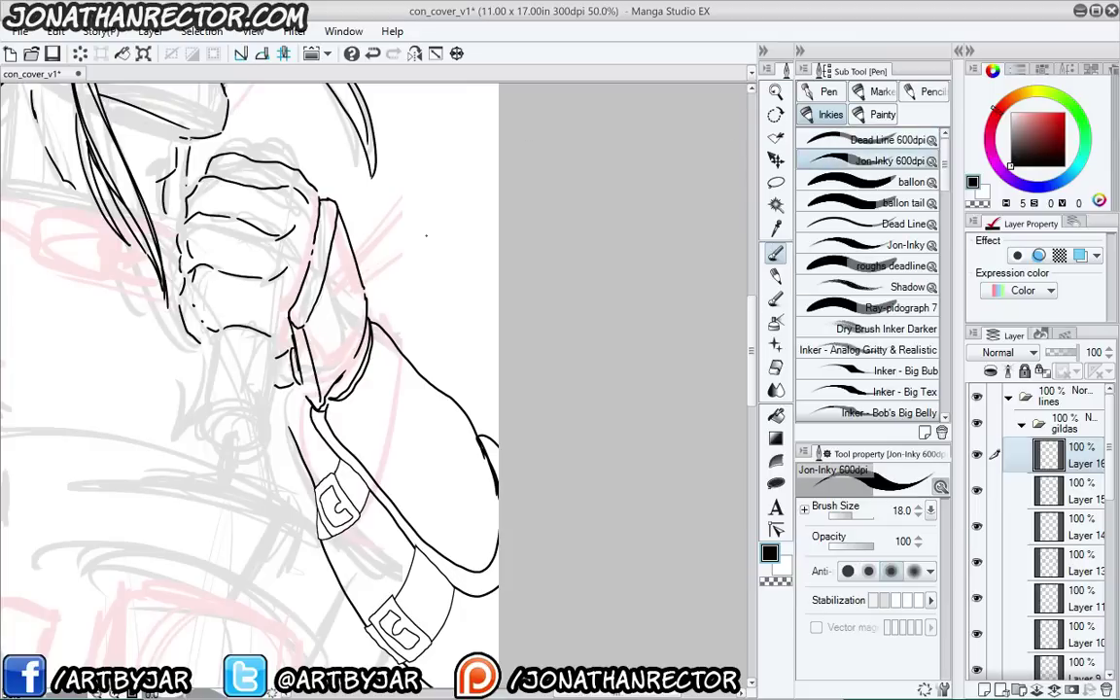
mouse_move(403, 396)
mouse_down()
mouse_move(439, 466)
mouse_move(424, 491)
mouse_move(444, 510)
mouse_move(433, 525)
mouse_move(356, 411)
mouse_move(434, 447)
mouse_move(387, 287)
mouse_move(352, 335)
mouse_move(323, 335)
mouse_up()
key(])
key(])
key(])
key(])
key(])
key(])
key(])
key(ctrl+z)
key(ctrl+z)
key(ctrl+z)
key(ctrl+z)
Lasso three small rounded spots on the back of the glove, fill them with black, and deselect
drag(328, 456, 452, 623)
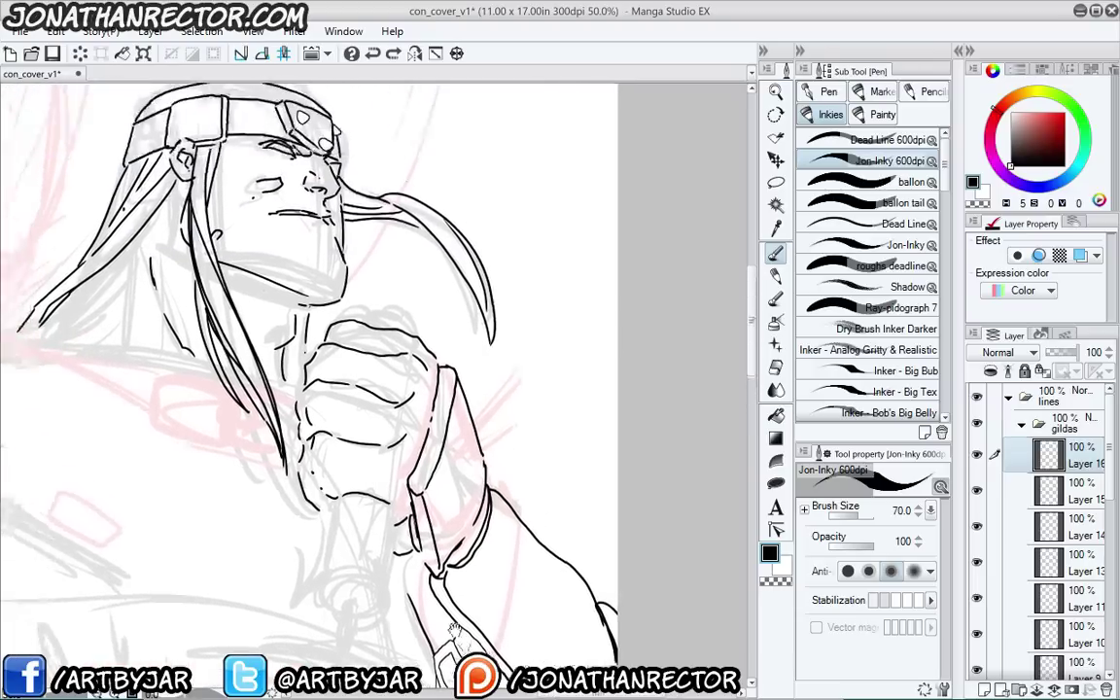
drag(474, 437, 385, 251)
drag(410, 381, 495, 580)
drag(491, 429, 455, 335)
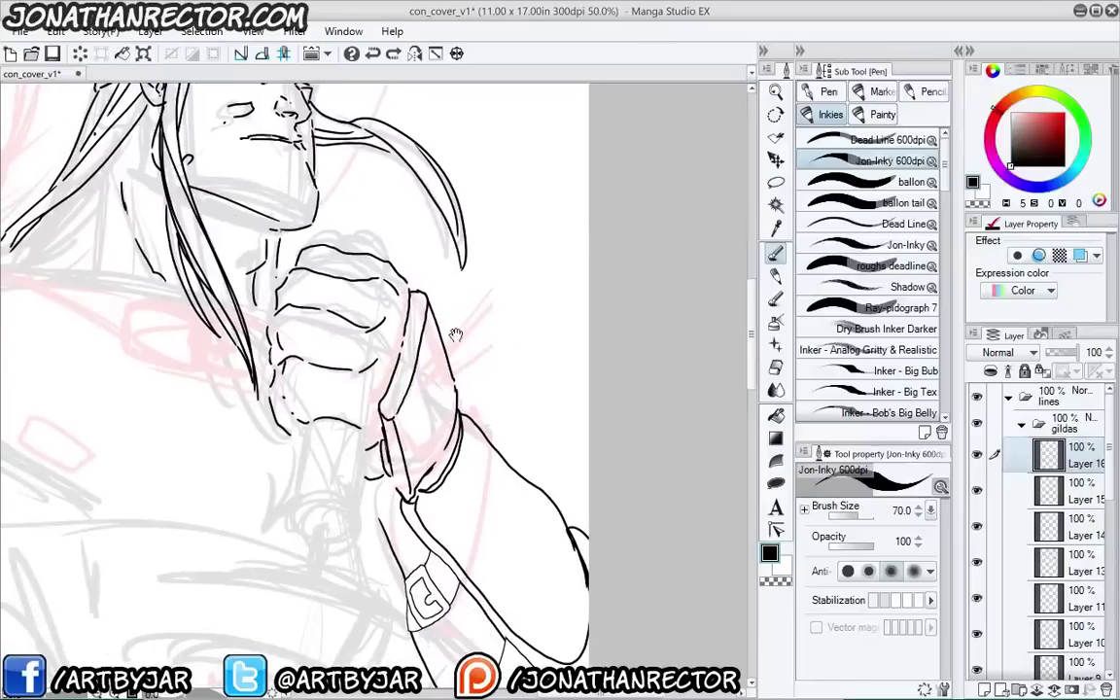
drag(286, 192, 243, 278)
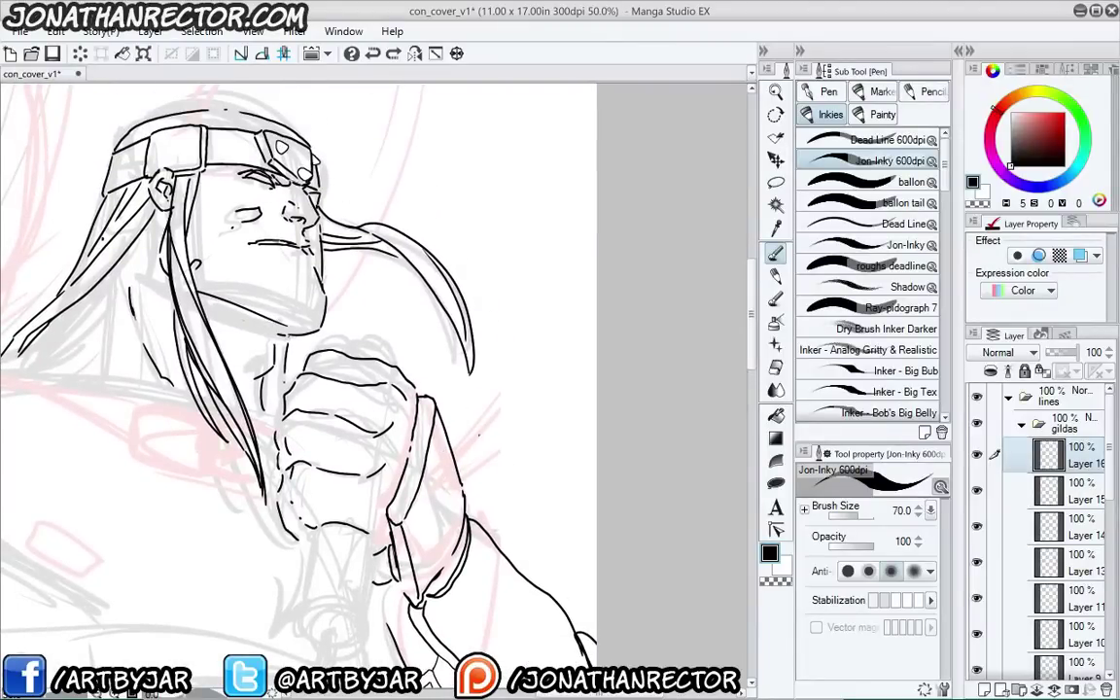
key(m)
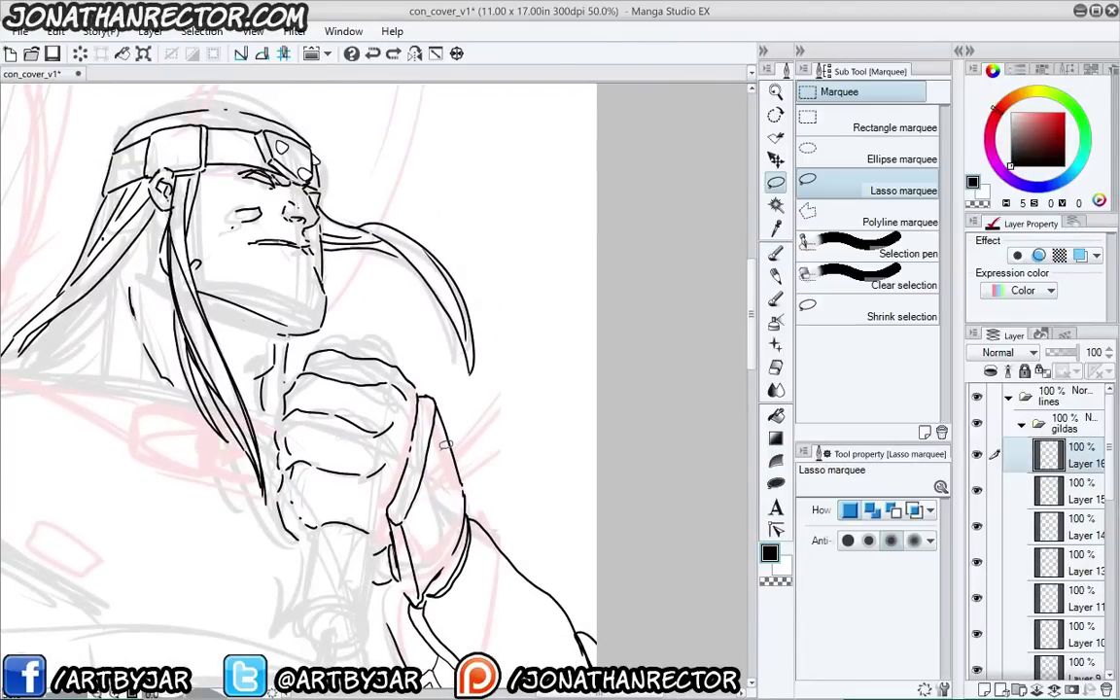
mouse_move(438, 469)
mouse_down()
mouse_move(435, 492)
mouse_move(447, 489)
mouse_move(440, 472)
mouse_up()
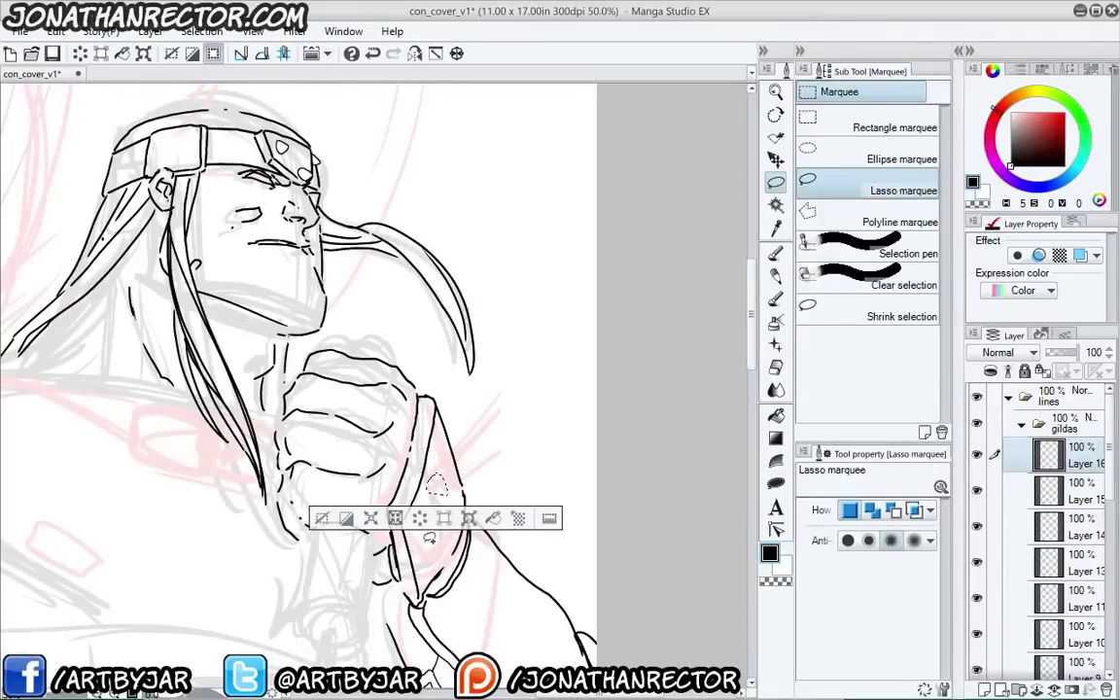
mouse_move(425, 541)
mouse_down()
mouse_move(431, 569)
mouse_move(426, 542)
mouse_up()
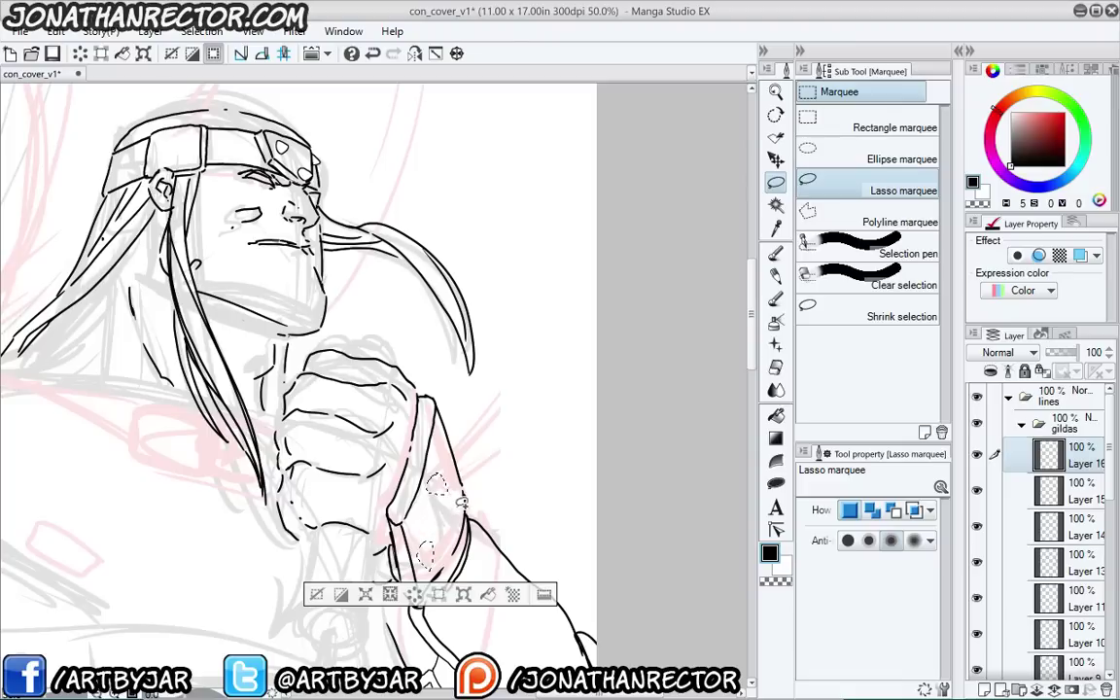
mouse_move(462, 498)
mouse_down()
mouse_move(454, 514)
mouse_move(471, 504)
mouse_move(463, 497)
mouse_up()
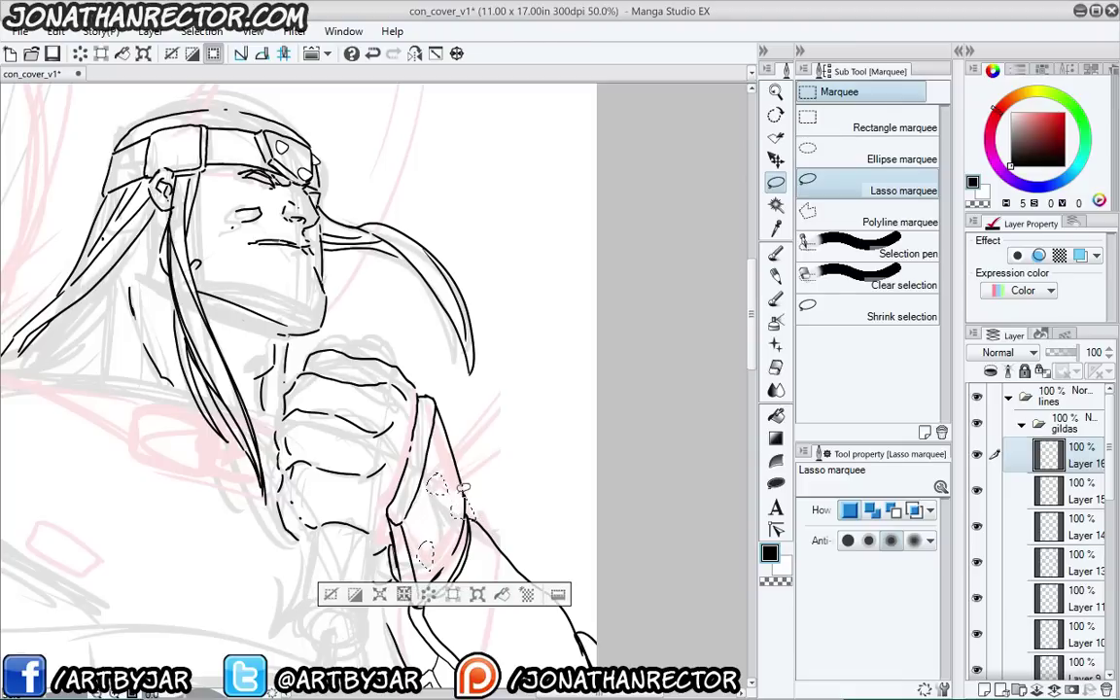
key(alt+Delete)
click(331, 593)
Test thick strokes on the forearm, undo them, and set the Jon-Inky brush size to 60
drag(306, 567, 242, 432)
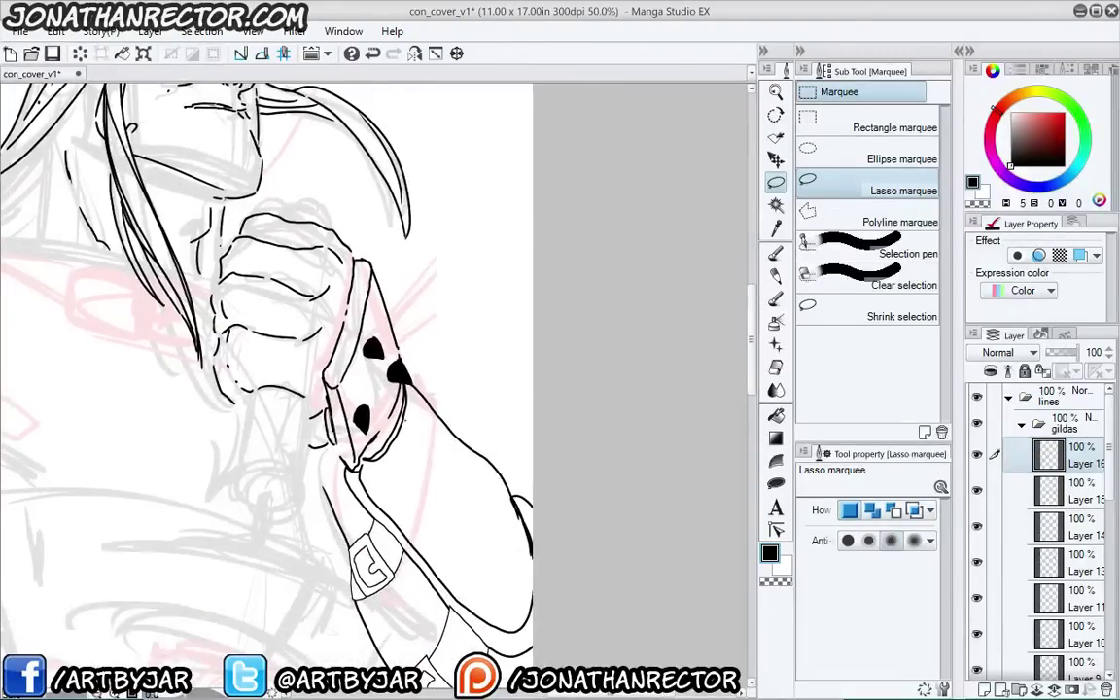
key(p)
drag(338, 409, 310, 363)
mouse_move(391, 439)
mouse_down()
mouse_move(422, 442)
mouse_move(397, 481)
mouse_up()
key(ctrl+z)
key(ctrl+z)
key(])
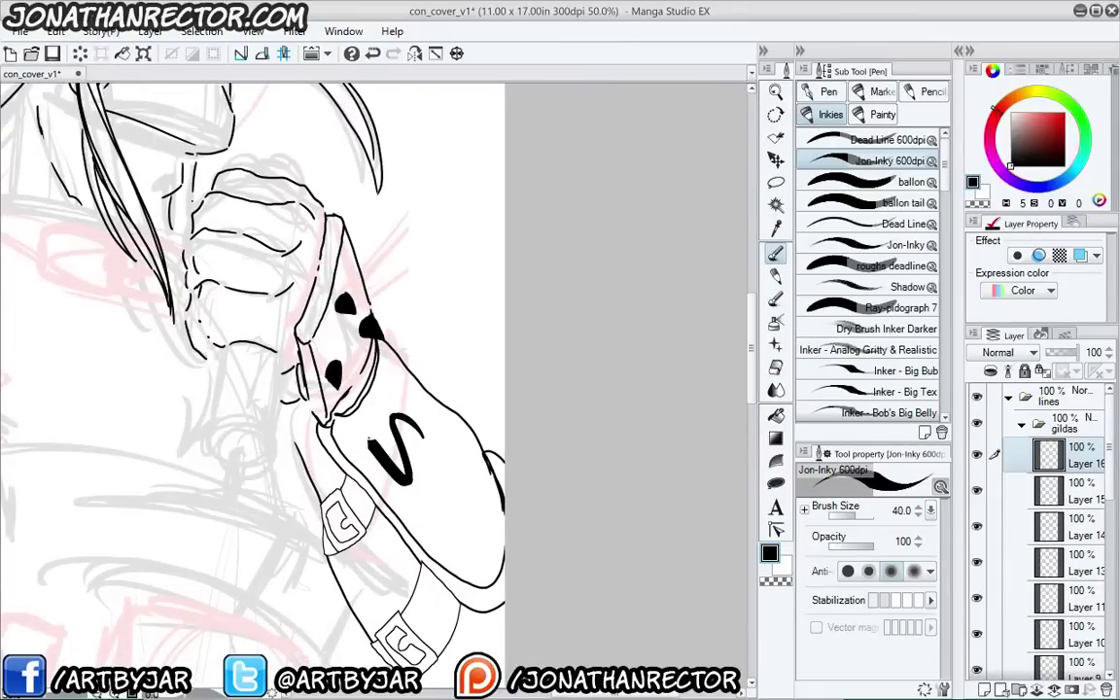
key(ctrl+z)
mouse_move(418, 425)
mouse_down()
mouse_move(373, 480)
mouse_move(322, 425)
mouse_up()
key(ctrl+z)
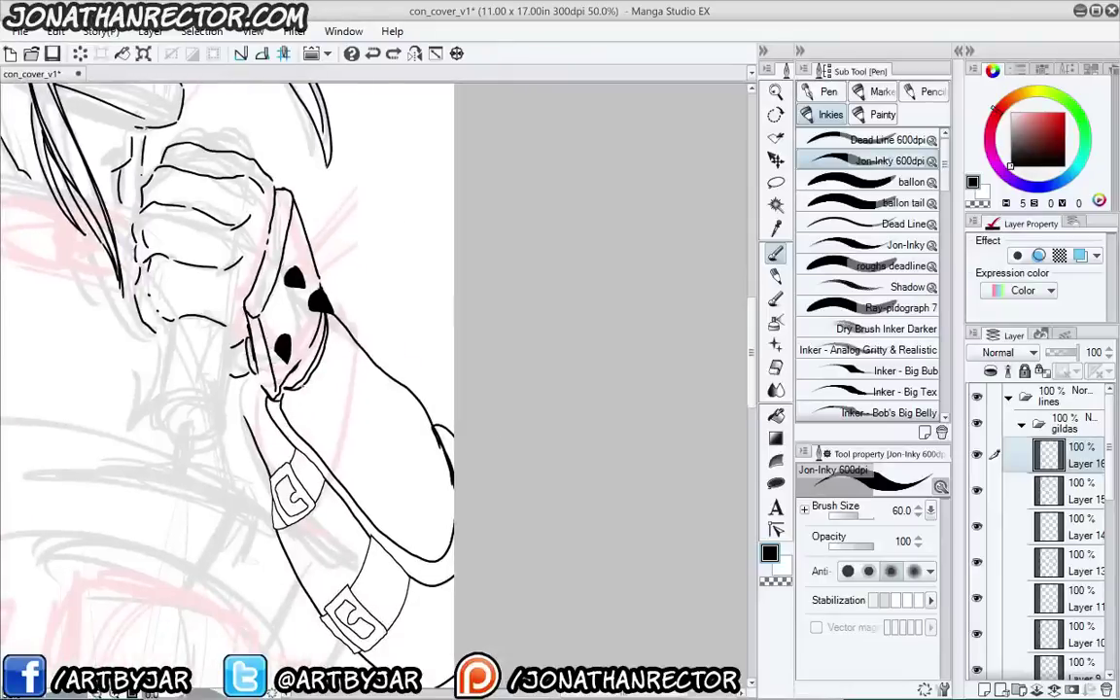
Ink a thick closed border inside the forearm guard with a rounded notch on its lower side, undoing a trial inner squiggle
mouse_move(335, 356)
mouse_down()
mouse_move(303, 420)
mouse_move(348, 450)
mouse_move(418, 530)
mouse_move(442, 452)
mouse_up()
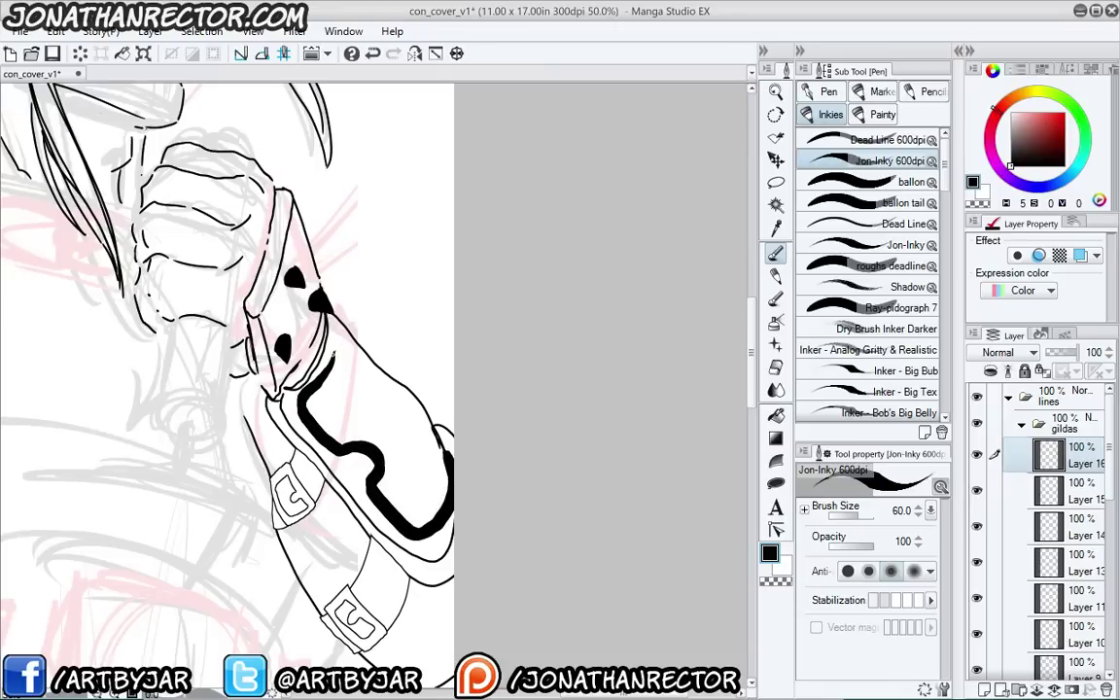
mouse_move(324, 357)
mouse_down()
mouse_move(340, 330)
mouse_move(439, 434)
mouse_up()
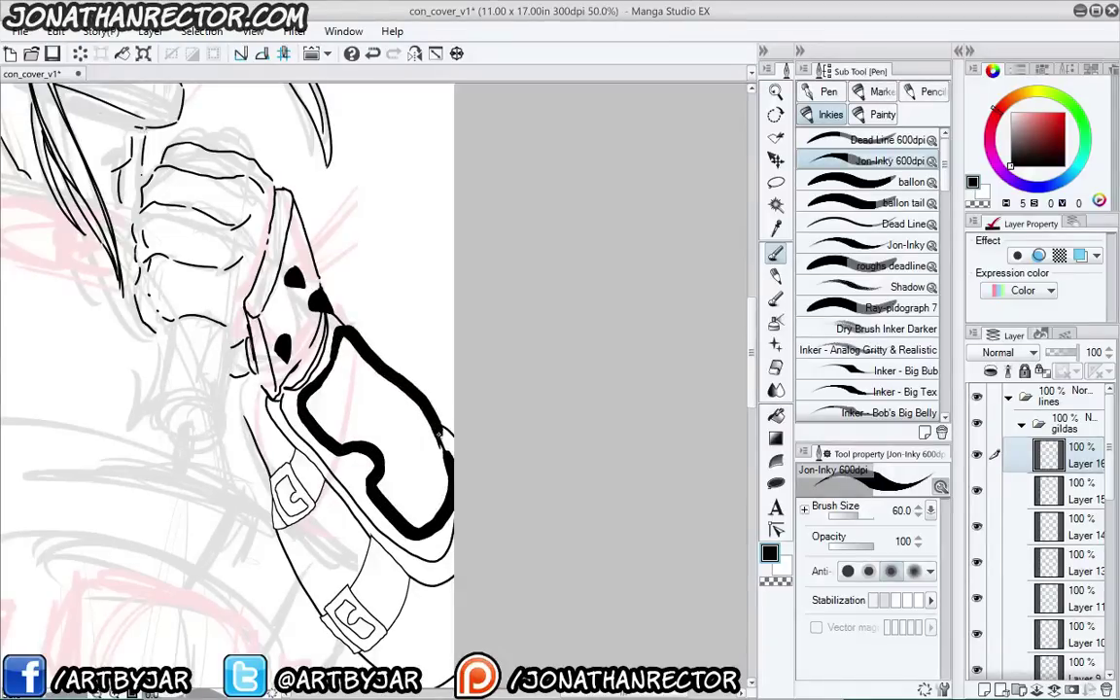
mouse_move(346, 367)
mouse_down()
mouse_move(324, 391)
mouse_move(340, 420)
mouse_move(397, 434)
mouse_move(420, 500)
mouse_up()
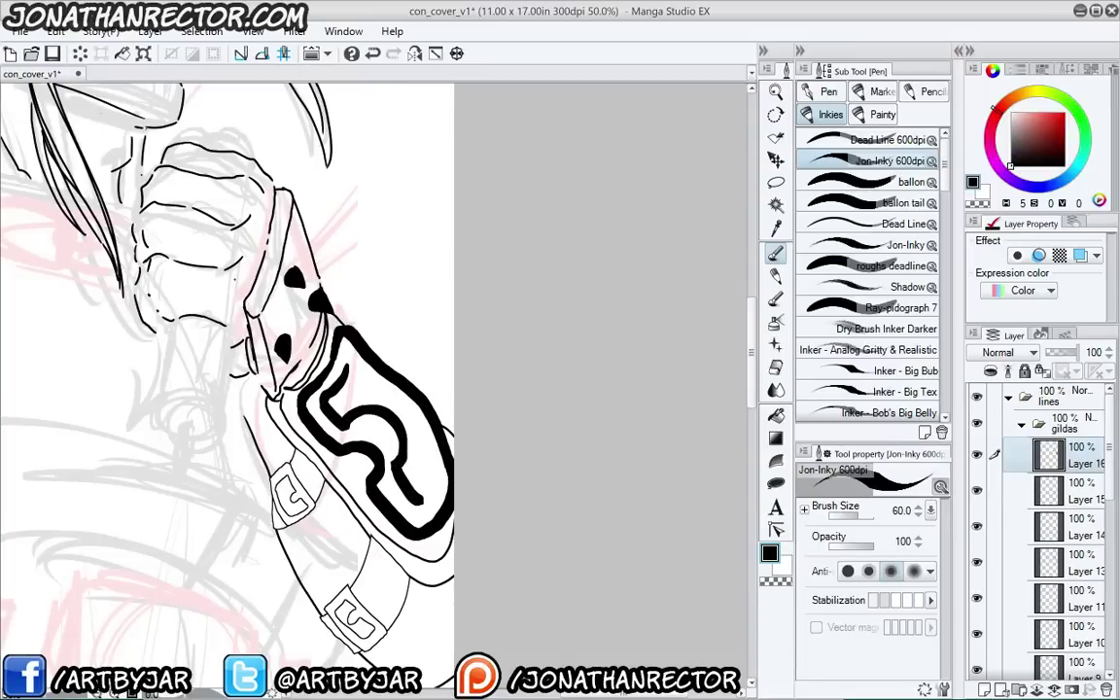
key(ctrl+z)
Add a dot in the border's notch and a thick angular inner motif, and convert the black shapes to outlines
drag(351, 461, 356, 473)
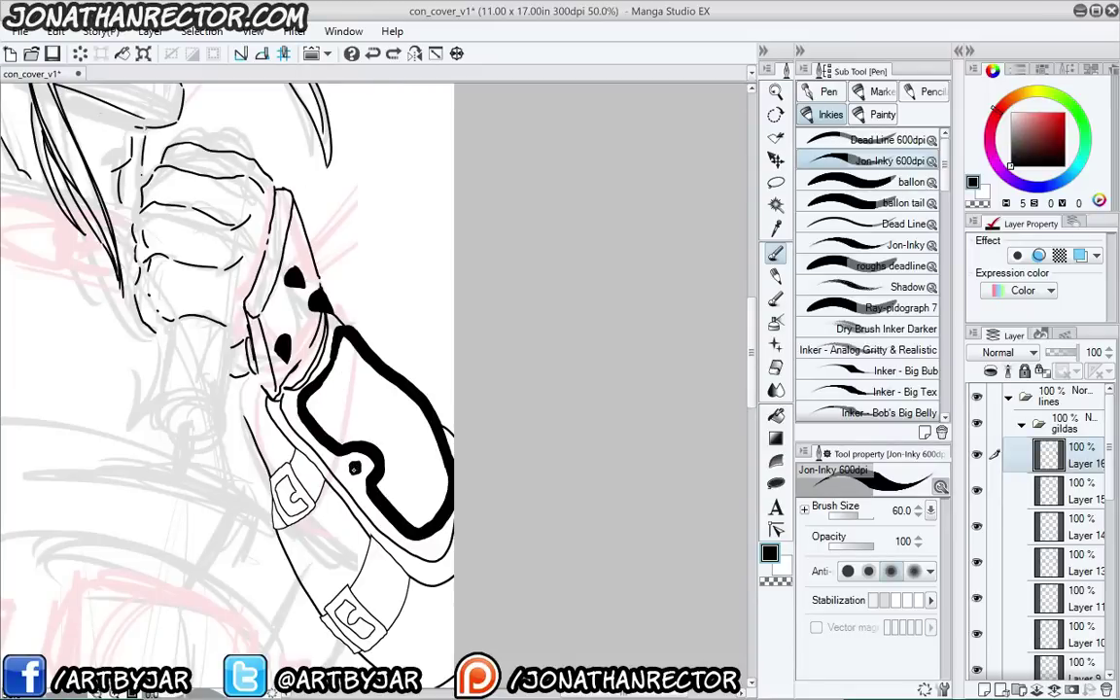
mouse_move(407, 453)
mouse_down()
mouse_move(375, 400)
mouse_move(317, 348)
mouse_move(296, 372)
mouse_move(317, 387)
mouse_move(393, 395)
mouse_move(353, 374)
mouse_move(355, 432)
mouse_up()
drag(195, 348, 260, 356)
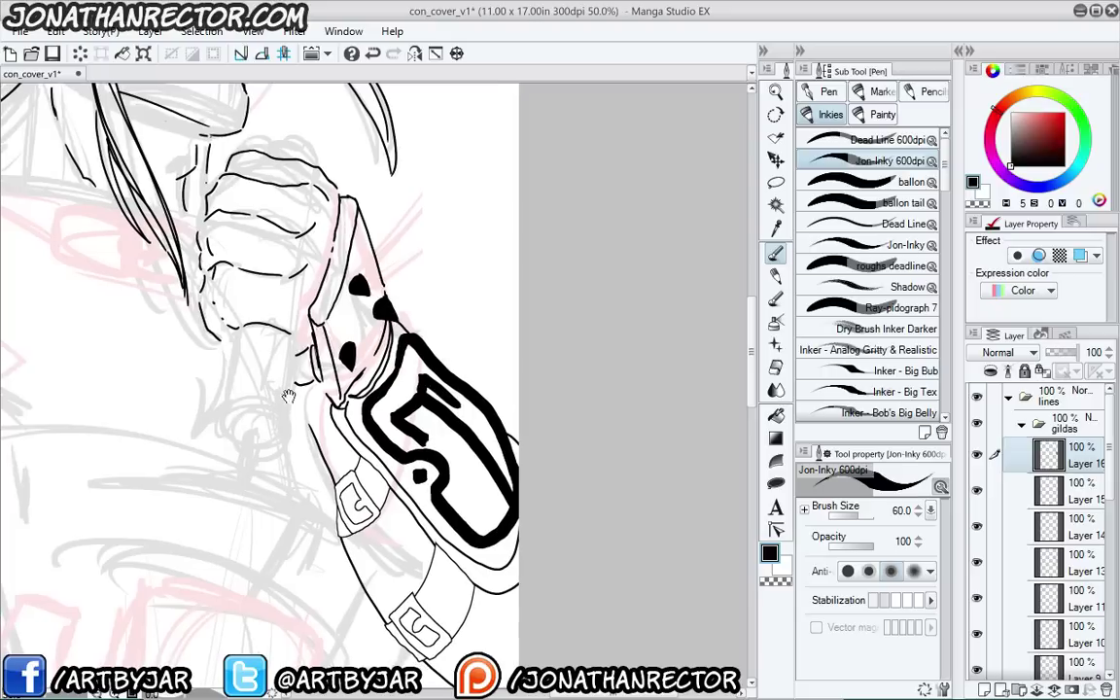
key(F2)
drag(197, 459, 327, 468)
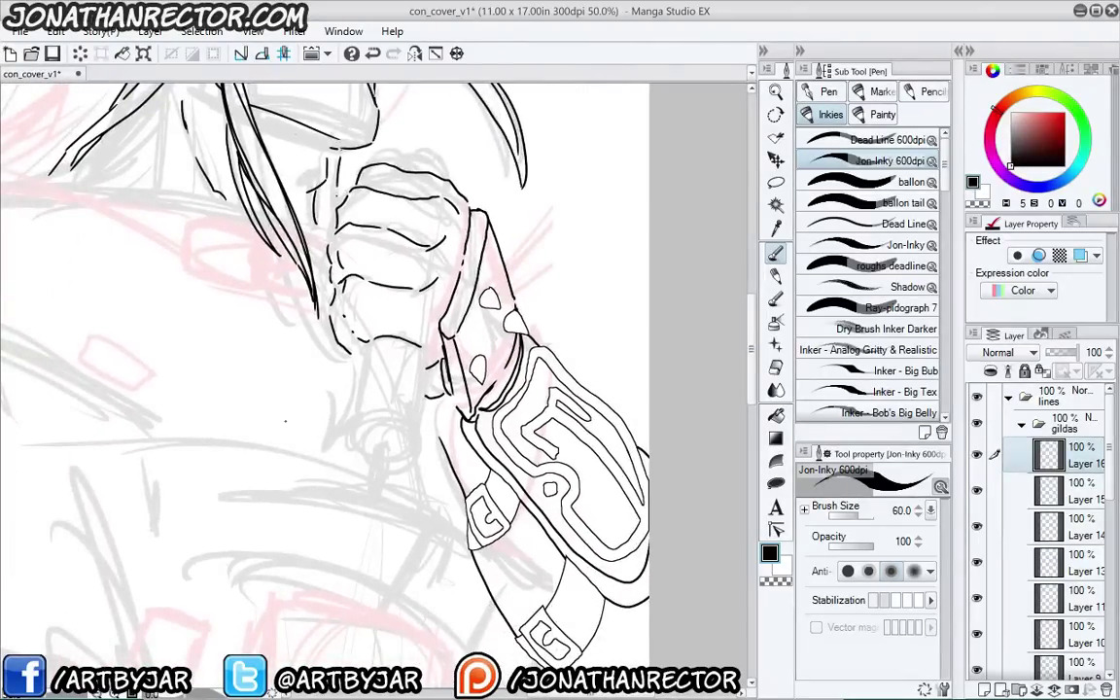
Add a new layer above the arm outline layer and set the Jon-Inky brush size to 18
scroll(288, 429, down, 1)
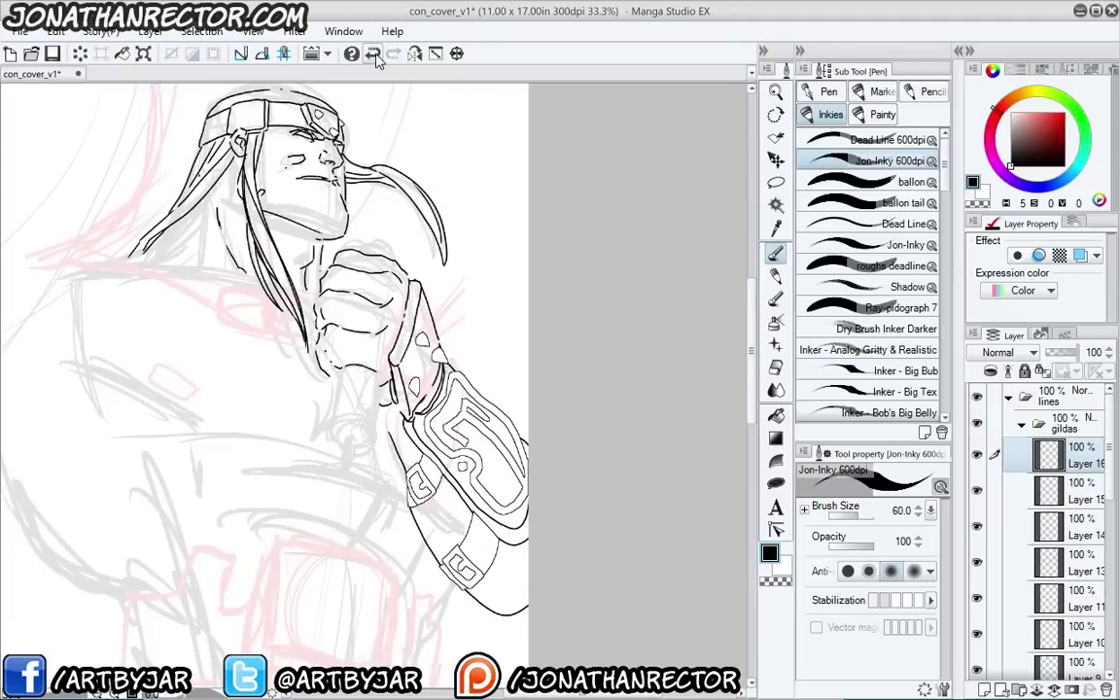
click(414, 54)
click(414, 54)
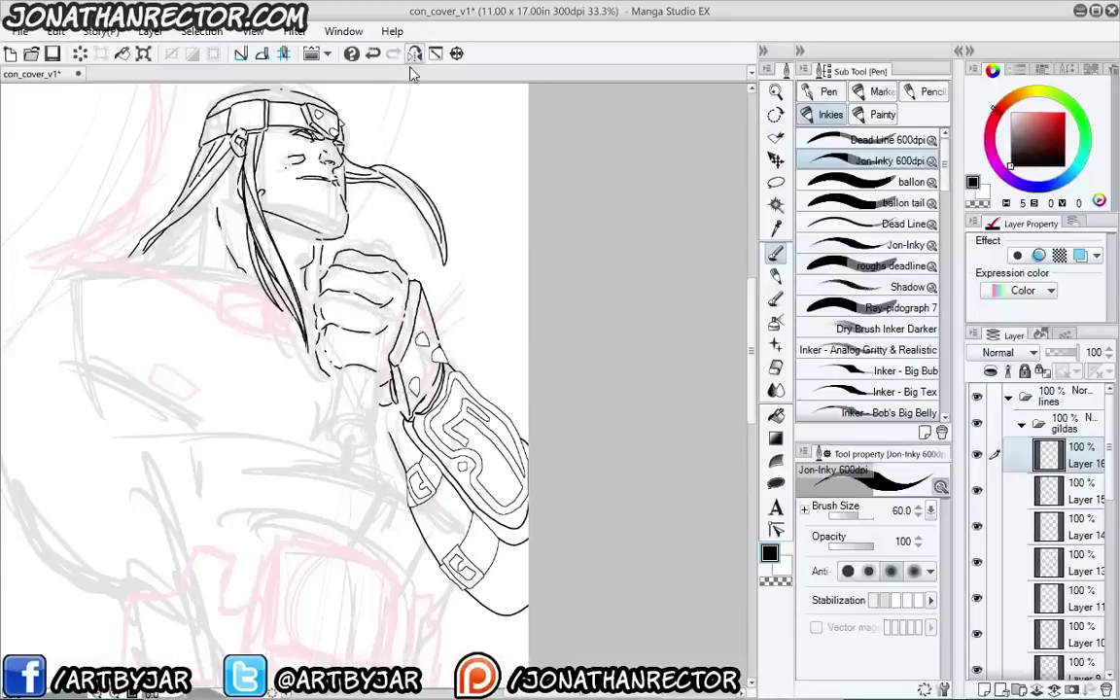
scroll(379, 262, up, 2)
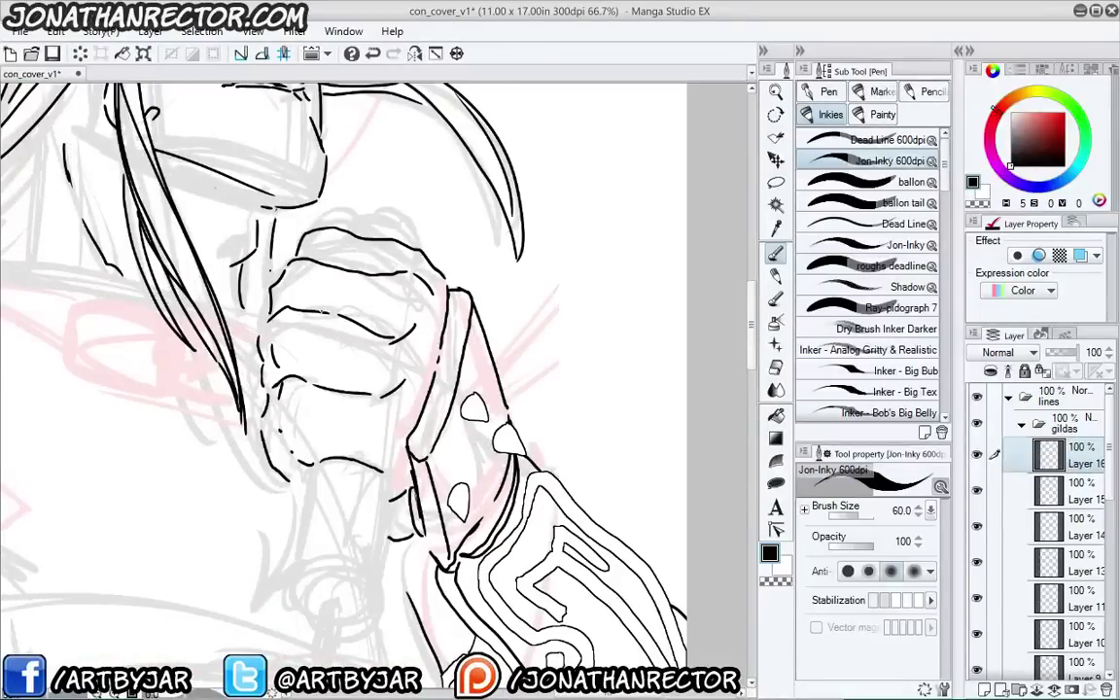
drag(382, 559, 298, 439)
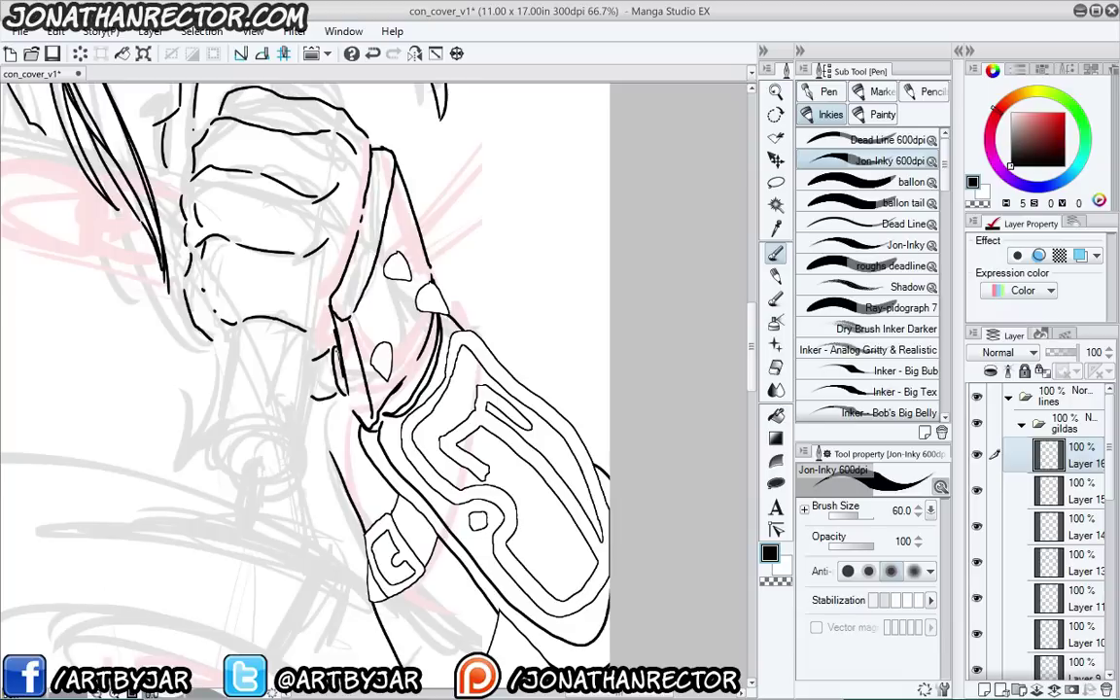
drag(290, 474, 364, 339)
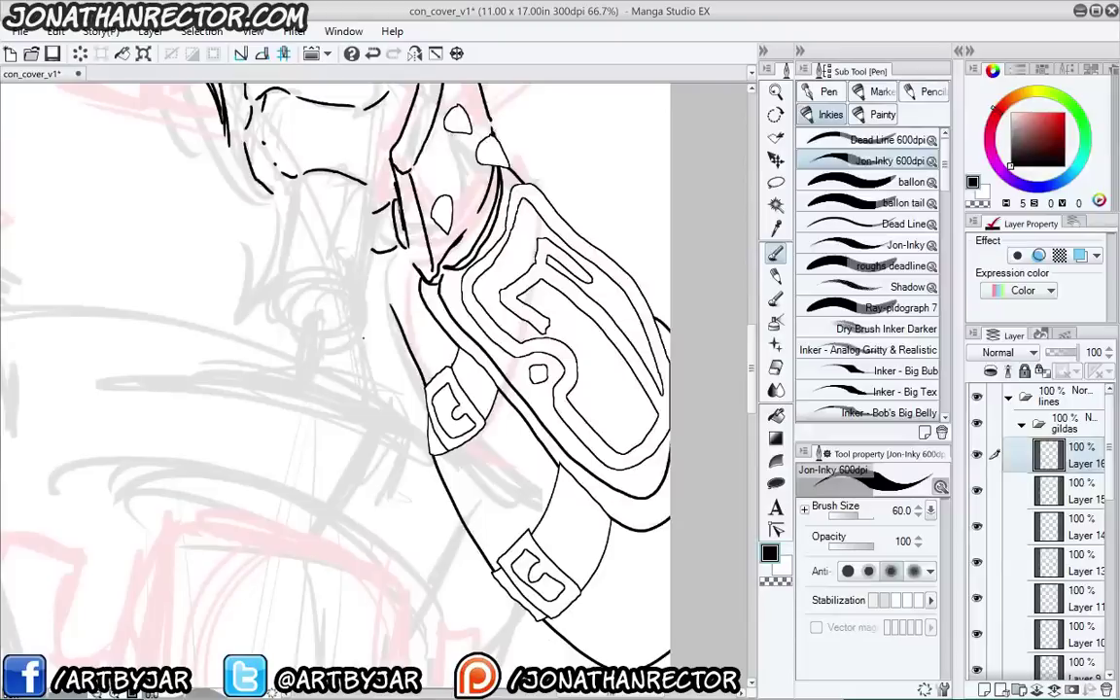
key(ctrl+shift+n)
click(828, 167)
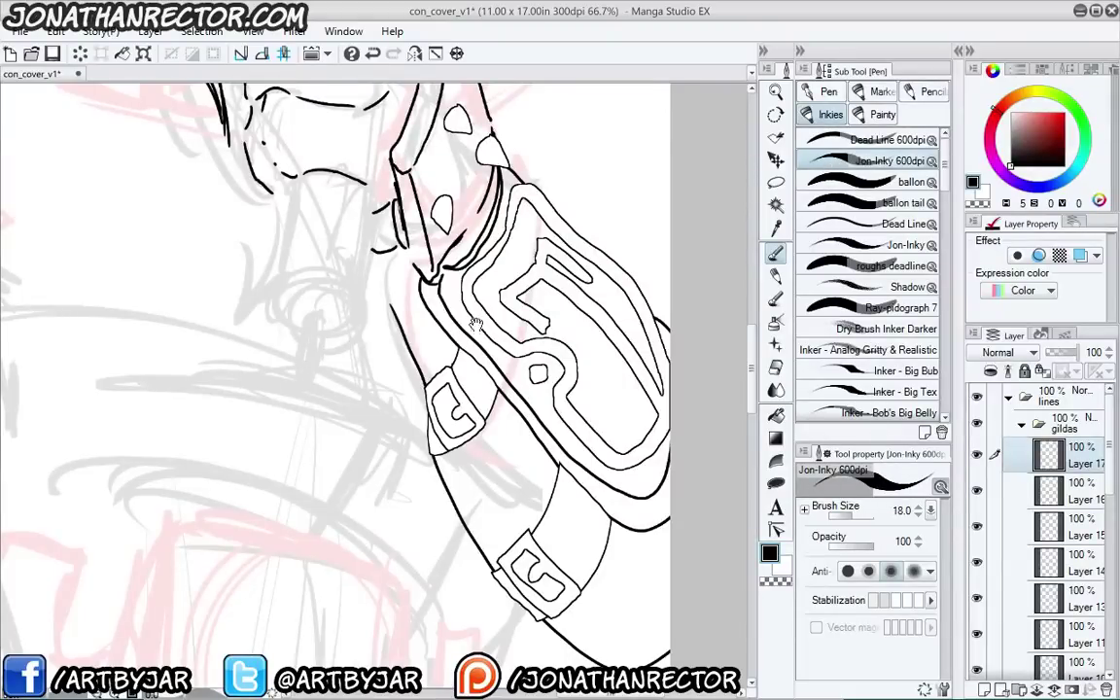
drag(345, 272, 242, 372)
scroll(242, 370, up, 2)
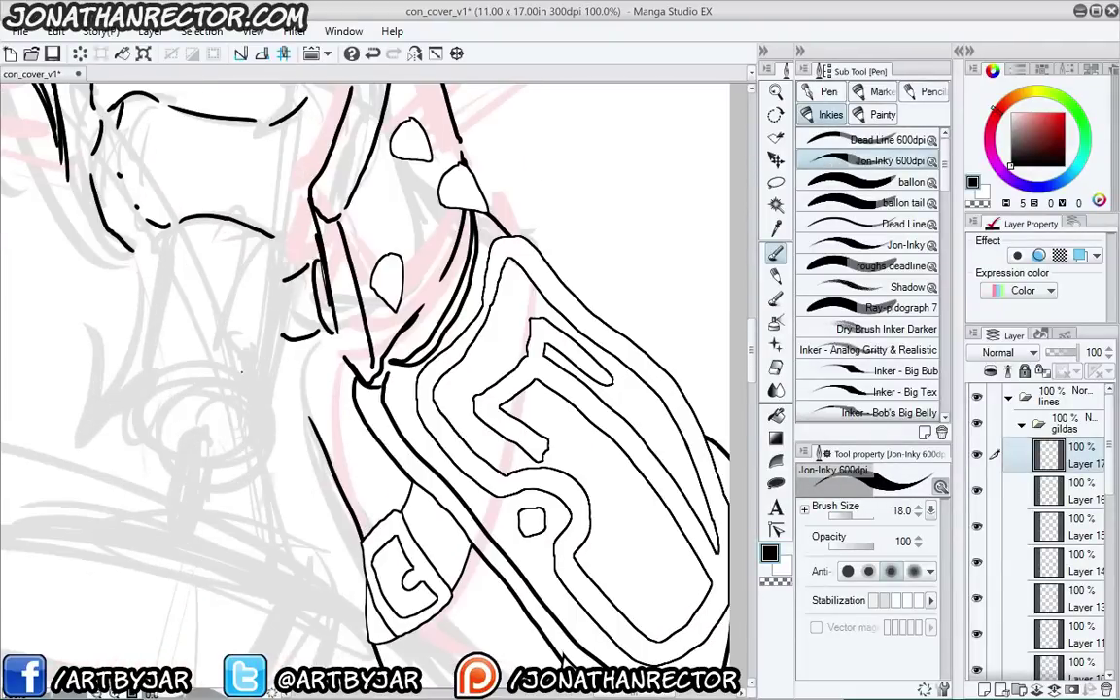
key(Tab)
Ink thick black shadows along the bases of the three rounded studs on the back of the glove
mouse_move(489, 303)
mouse_down()
mouse_move(441, 453)
mouse_move(434, 427)
mouse_up()
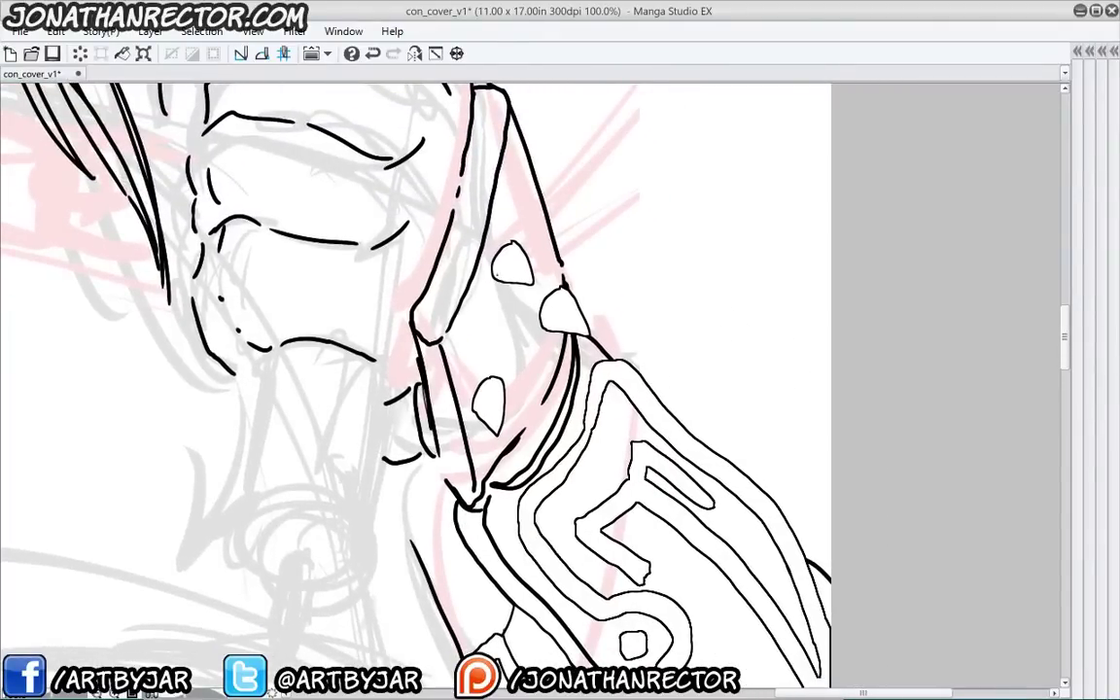
mouse_move(530, 284)
mouse_down()
mouse_move(489, 275)
mouse_move(490, 259)
mouse_up()
mouse_move(541, 326)
mouse_down()
mouse_move(585, 335)
mouse_move(581, 316)
mouse_move(540, 306)
mouse_up()
mouse_move(503, 385)
mouse_down()
mouse_move(487, 424)
mouse_move(473, 399)
mouse_up()
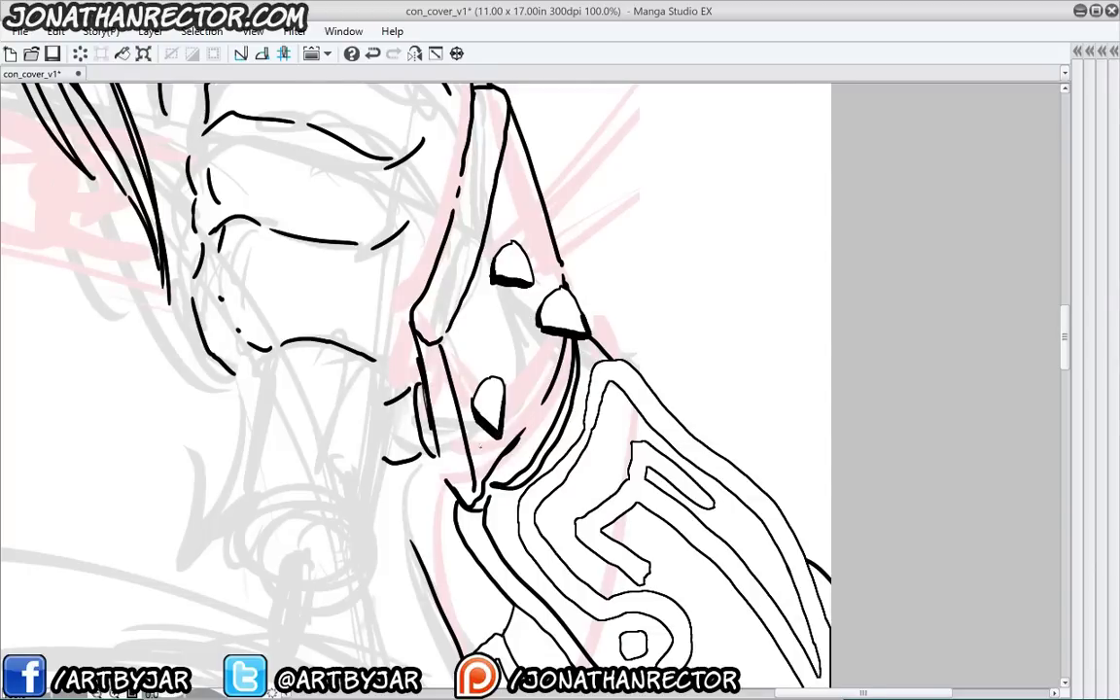
Thicken the forearm guard's inner border along both long sides, its narrow slot, and the shadow sides of the notch and dot
drag(610, 282, 589, 224)
mouse_move(571, 362)
mouse_down()
mouse_move(583, 324)
mouse_move(718, 439)
mouse_up()
mouse_move(643, 394)
mouse_down()
mouse_move(679, 439)
mouse_move(705, 514)
mouse_up()
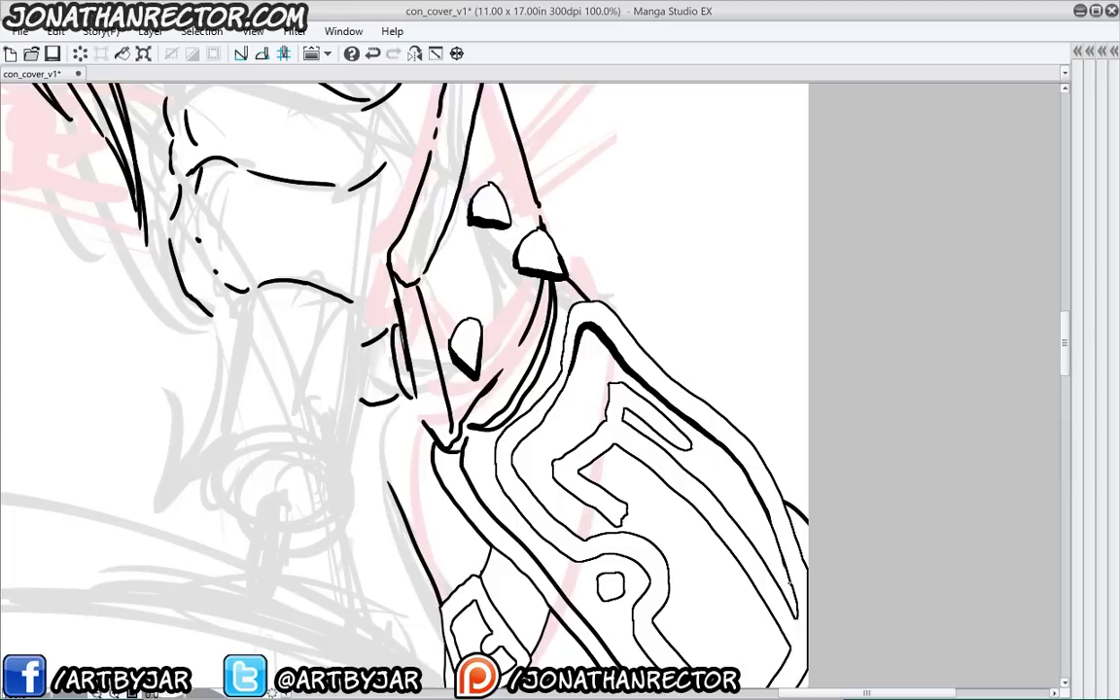
drag(691, 446, 623, 416)
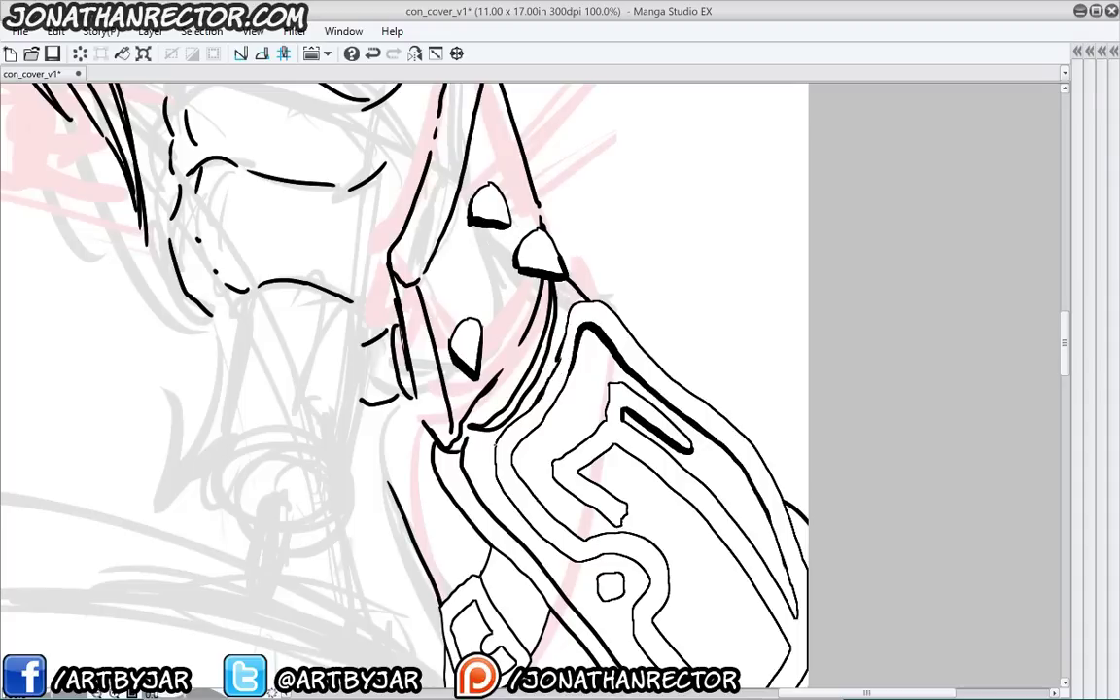
mouse_move(496, 447)
mouse_down()
mouse_move(519, 512)
mouse_move(576, 562)
mouse_move(615, 554)
mouse_move(646, 580)
mouse_move(644, 600)
mouse_move(608, 603)
mouse_up()
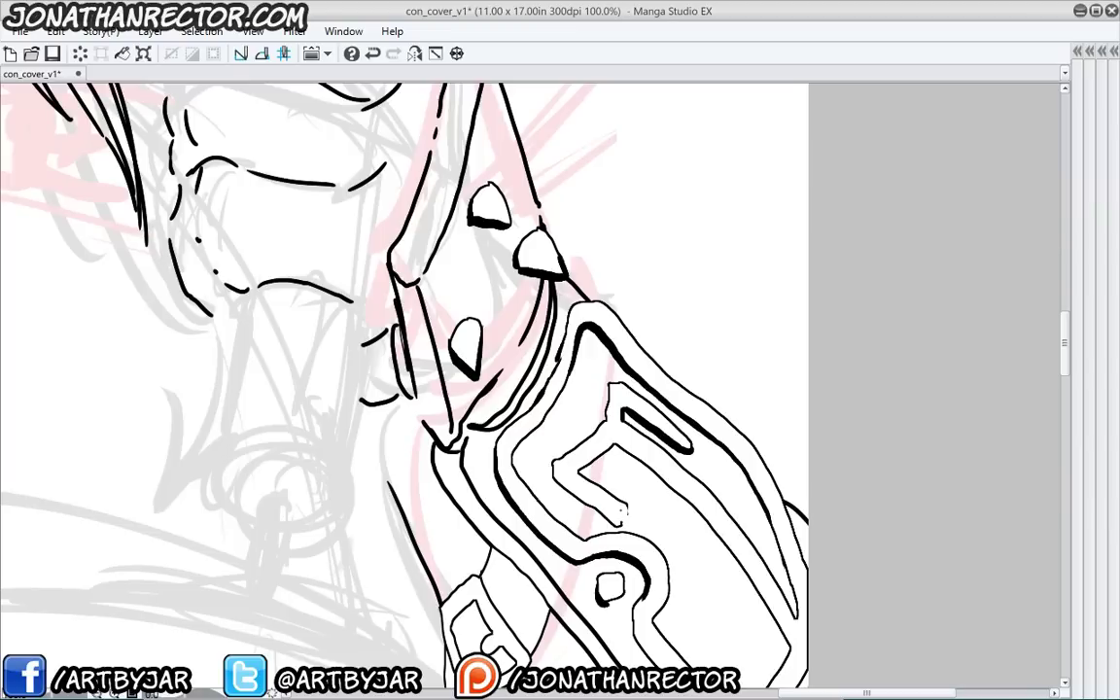
Roughen the tip of the guard's angular motif, ink a broken dashed line beside it, and thicken the motif's shadow edges
drag(625, 507, 620, 517)
click(662, 479)
click(681, 495)
click(699, 513)
click(719, 536)
click(737, 561)
drag(656, 471, 670, 487)
drag(682, 496, 736, 562)
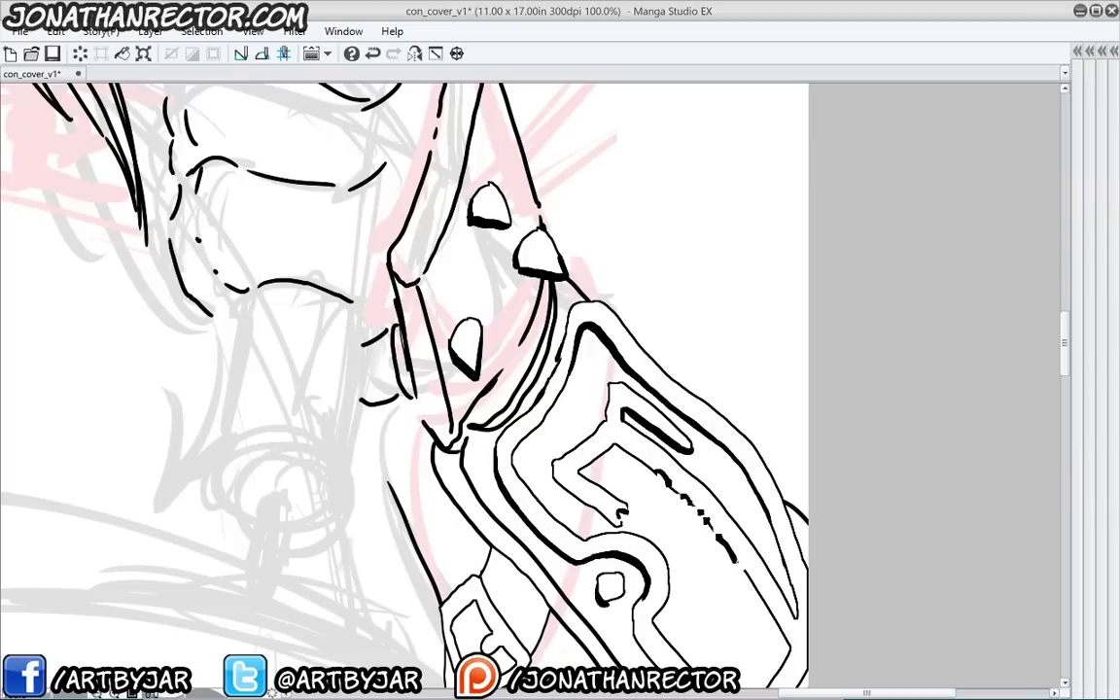
mouse_move(553, 465)
mouse_down()
mouse_move(612, 525)
mouse_move(616, 446)
mouse_up()
Ink heavy outlines around the upper arm strap and buckle, with thick shadows inside the buckle's hook shape
drag(393, 607, 416, 488)
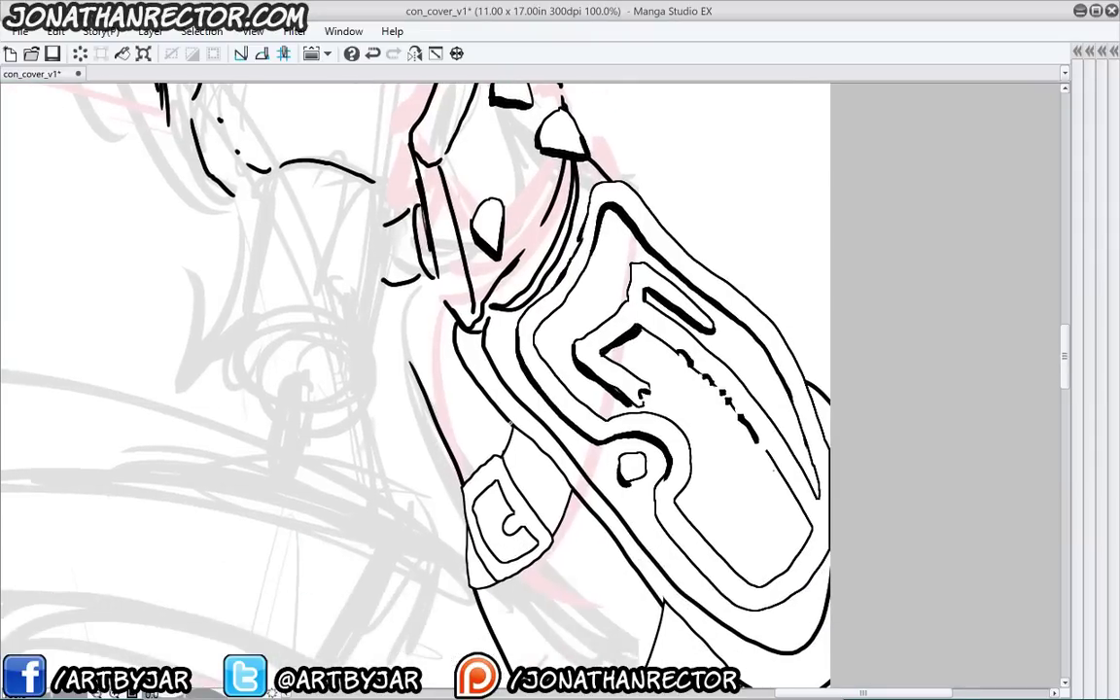
mouse_move(514, 427)
mouse_down()
mouse_move(571, 493)
mouse_move(563, 530)
mouse_move(534, 567)
mouse_move(491, 587)
mouse_up()
mouse_move(484, 488)
mouse_down()
mouse_move(473, 507)
mouse_move(514, 511)
mouse_move(536, 552)
mouse_move(518, 561)
mouse_up()
drag(468, 523, 490, 584)
mouse_move(497, 589)
mouse_down()
mouse_move(477, 594)
mouse_move(471, 560)
mouse_move(501, 586)
mouse_move(409, 416)
mouse_move(407, 320)
mouse_move(392, 282)
mouse_up()
drag(538, 522, 499, 445)
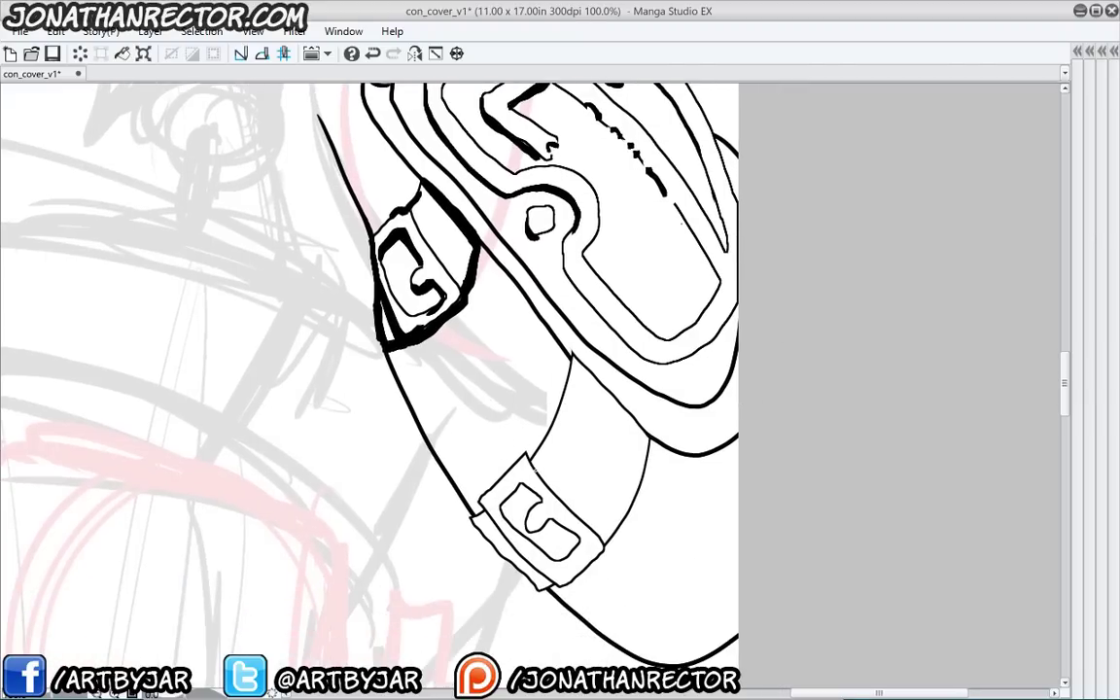
Ink thick shadow edges on the lower buckle, its hook shape and the outer edge of the lower strap
mouse_move(541, 502)
mouse_down()
mouse_move(521, 484)
mouse_move(502, 506)
mouse_move(605, 552)
mouse_move(532, 564)
mouse_move(484, 501)
mouse_up()
drag(484, 502, 547, 574)
drag(547, 581, 472, 518)
drag(608, 542, 632, 499)
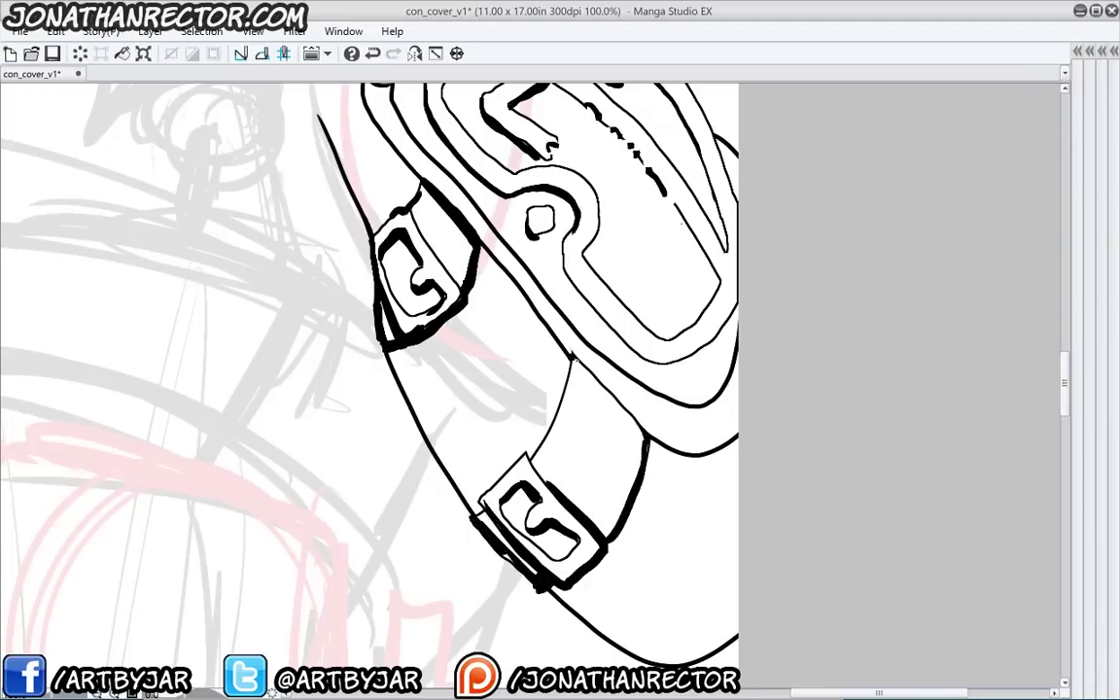
Fill black cast shadows on both straps where they emerge from under the forearm guard
mouse_move(393, 387)
mouse_down()
mouse_move(408, 582)
mouse_move(408, 454)
mouse_up()
drag(589, 433, 648, 560)
mouse_move(647, 560)
mouse_down()
mouse_move(661, 506)
mouse_move(632, 477)
mouse_up()
mouse_move(632, 477)
mouse_down()
mouse_move(608, 451)
mouse_move(644, 530)
mouse_up()
drag(587, 438, 560, 507)
mouse_move(447, 265)
mouse_down()
mouse_move(479, 344)
mouse_move(438, 296)
mouse_up()
drag(437, 353, 456, 524)
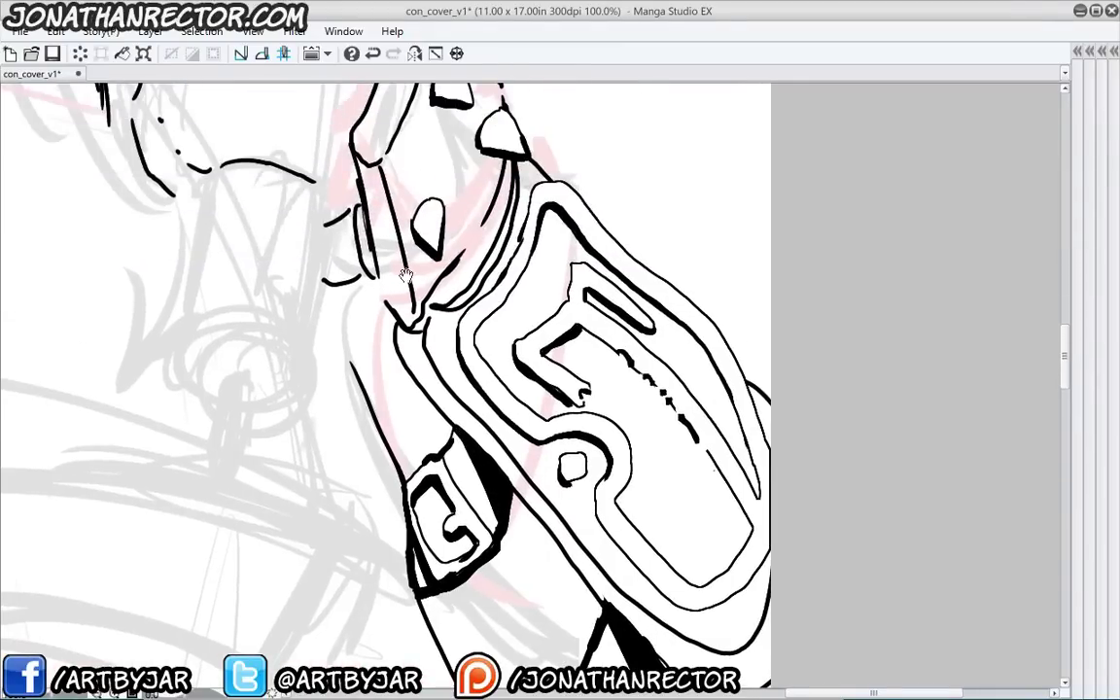
Draw a short line across the arm below the wrist and hatch curved shadow strokes along the glove's lower cuff edge
drag(331, 352, 372, 380)
drag(493, 305, 555, 474)
mouse_move(614, 394)
mouse_down()
mouse_move(597, 449)
mouse_move(552, 501)
mouse_up()
mouse_move(602, 419)
mouse_down()
mouse_move(537, 510)
mouse_move(545, 490)
mouse_up()
mouse_move(552, 489)
mouse_down()
mouse_move(517, 525)
mouse_move(471, 471)
mouse_move(467, 504)
mouse_up()
drag(390, 423, 463, 625)
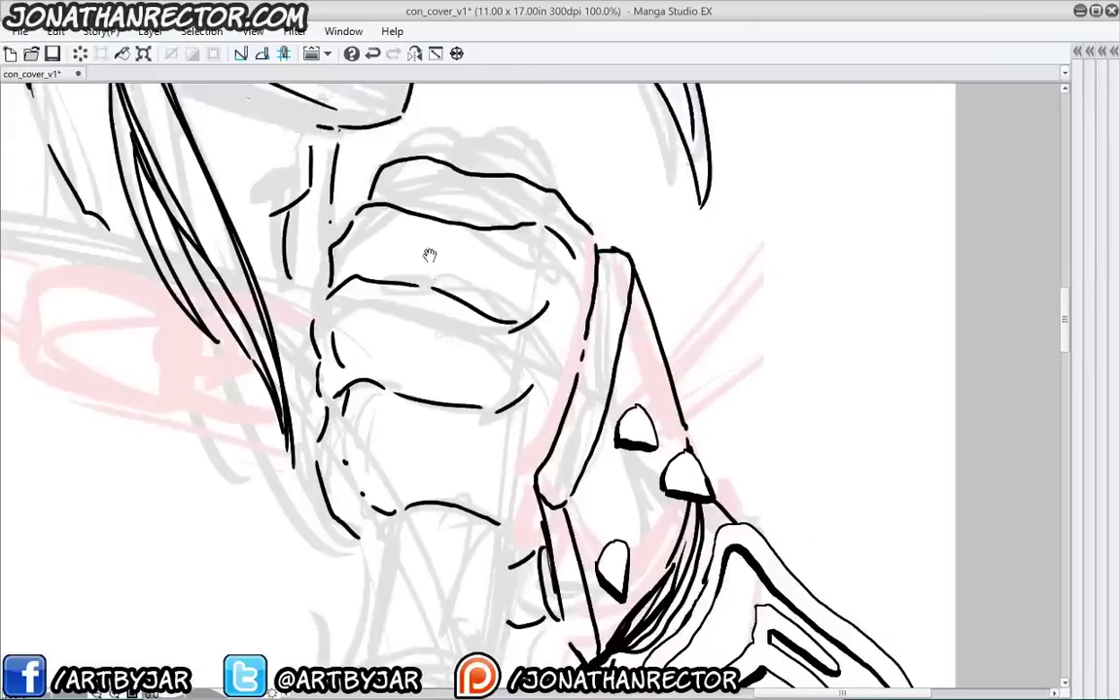
mouse_move(587, 378)
mouse_down()
mouse_move(477, 305)
mouse_move(452, 273)
mouse_move(447, 286)
mouse_up()
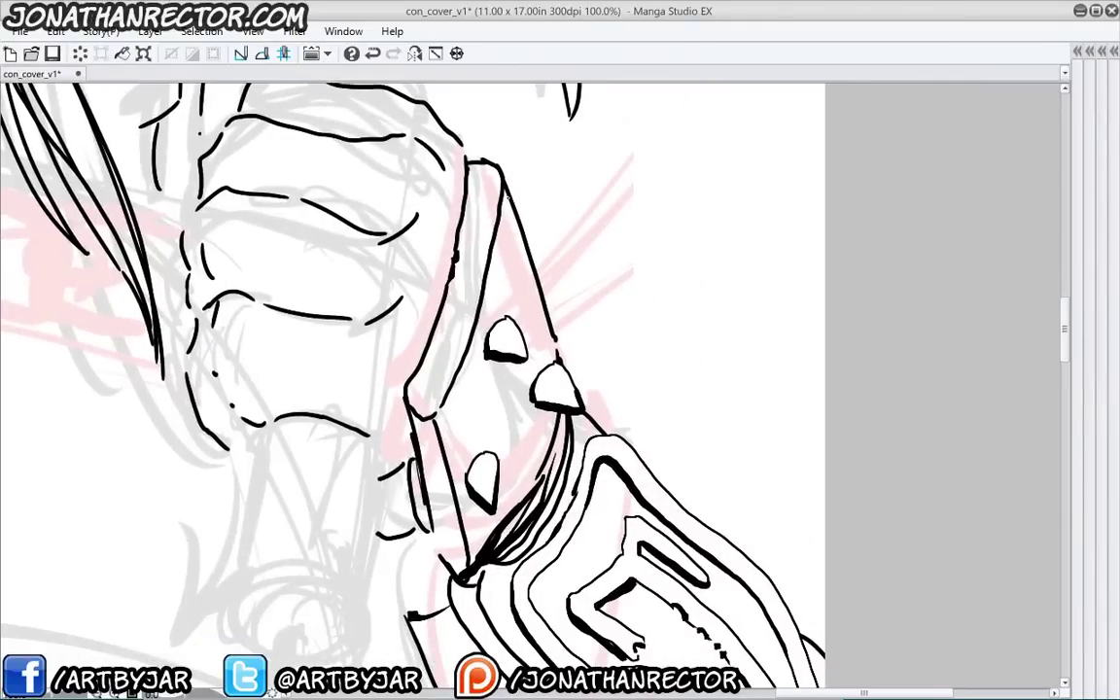
Thicken the glove's outer edge and shade the three studs with small hatch strokes and dots
drag(505, 183, 559, 360)
drag(580, 408, 538, 385)
mouse_move(554, 401)
mouse_down()
mouse_move(536, 383)
mouse_move(536, 393)
mouse_up()
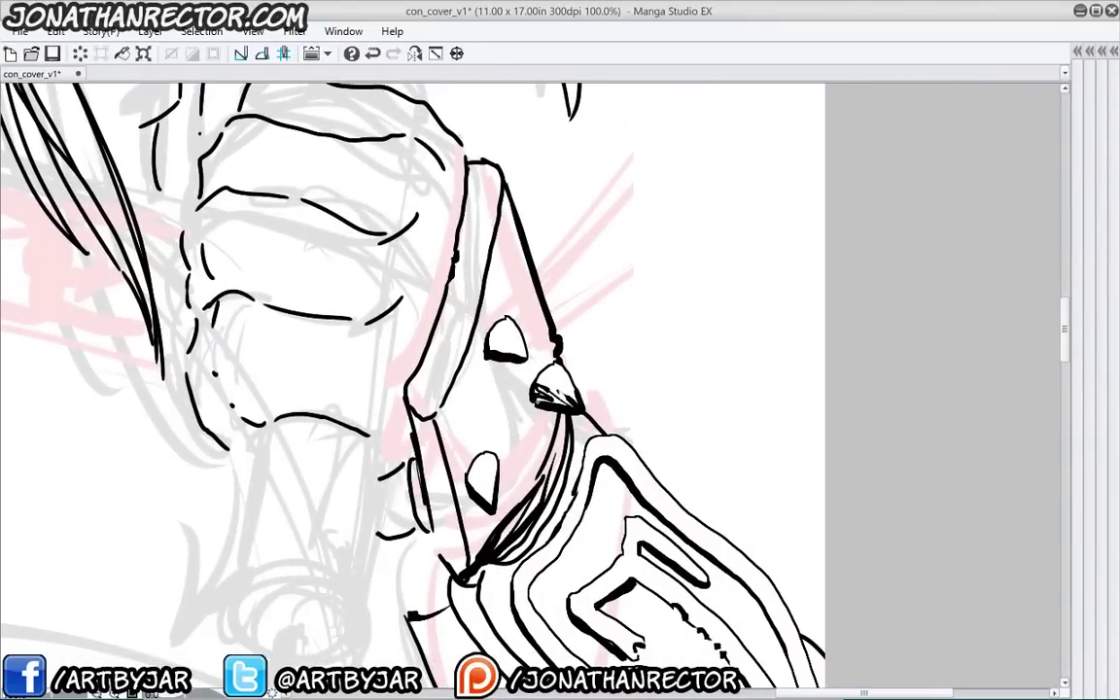
click(519, 350)
click(505, 342)
drag(505, 355, 489, 348)
drag(491, 504, 485, 467)
drag(487, 501, 474, 476)
Thicken the inner line of the glove's side band and add crease strokes at the band's bend
drag(502, 192, 478, 306)
mouse_move(427, 371)
mouse_down()
mouse_move(425, 332)
mouse_move(437, 401)
mouse_up()
drag(415, 399, 439, 414)
click(430, 429)
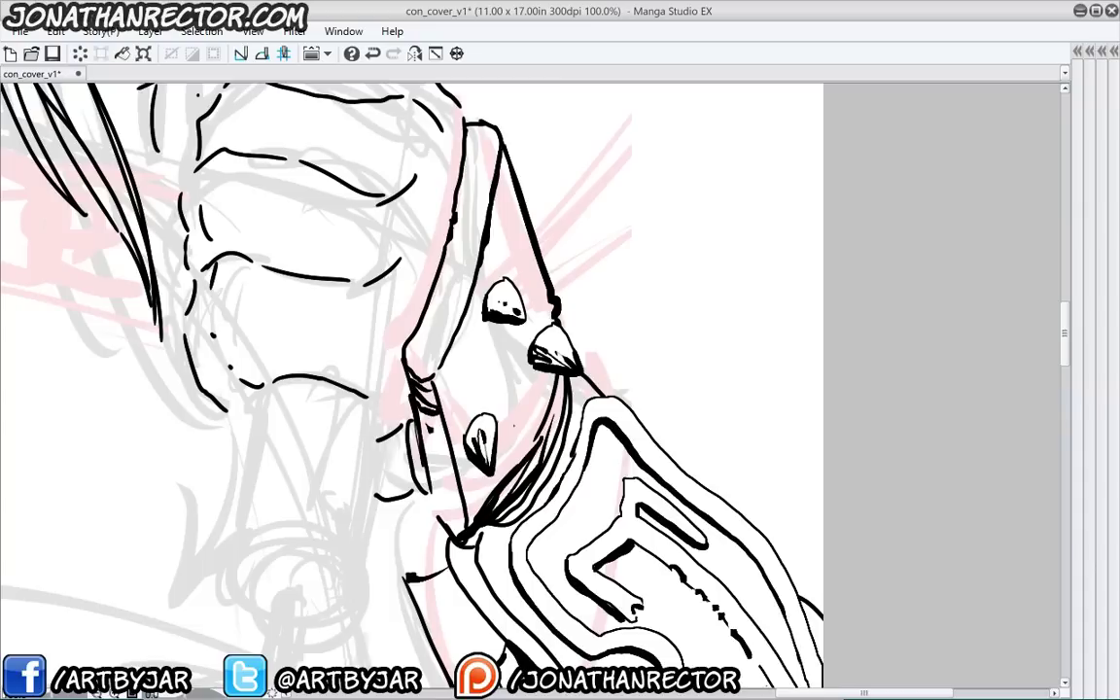
Hatch the lower part of the glove plate around the lowest stud with fine tapering strokes
mouse_move(531, 411)
mouse_down()
mouse_move(539, 441)
mouse_move(536, 453)
mouse_move(526, 443)
mouse_move(529, 454)
mouse_up()
drag(501, 400, 528, 470)
mouse_move(502, 421)
mouse_down()
mouse_move(518, 476)
mouse_move(511, 486)
mouse_up()
mouse_move(497, 472)
mouse_down()
mouse_move(501, 501)
mouse_move(483, 507)
mouse_up()
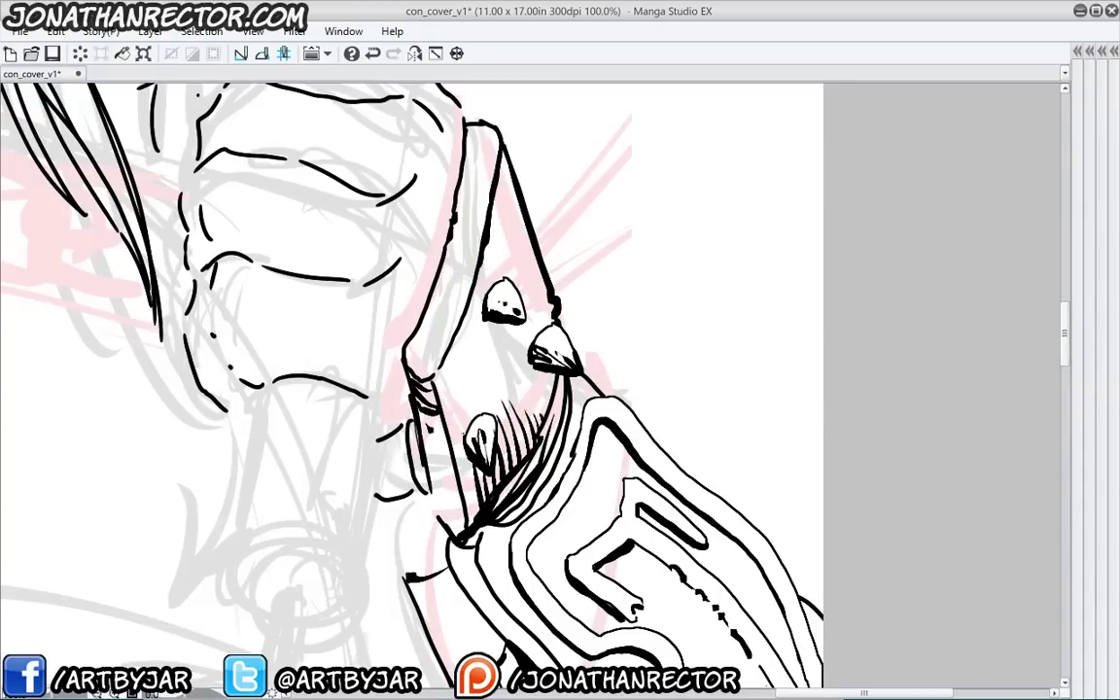
drag(452, 401, 477, 520)
mouse_move(441, 394)
mouse_down()
mouse_move(472, 523)
mouse_move(463, 414)
mouse_up()
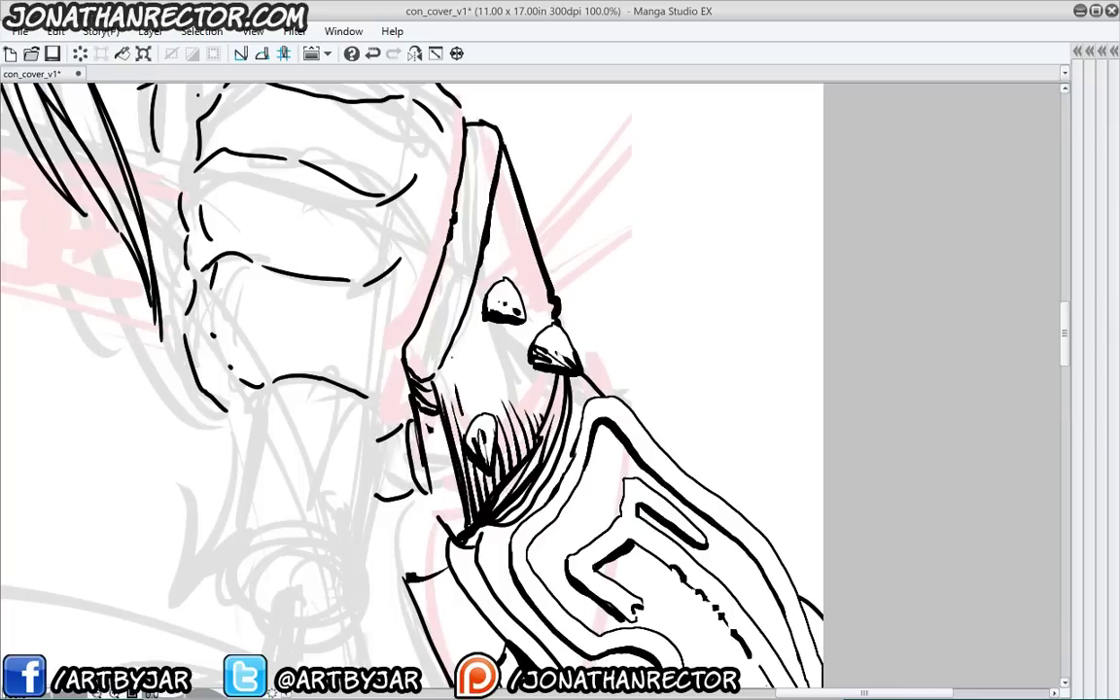
mouse_move(453, 359)
mouse_down()
mouse_move(471, 408)
mouse_move(494, 399)
mouse_up()
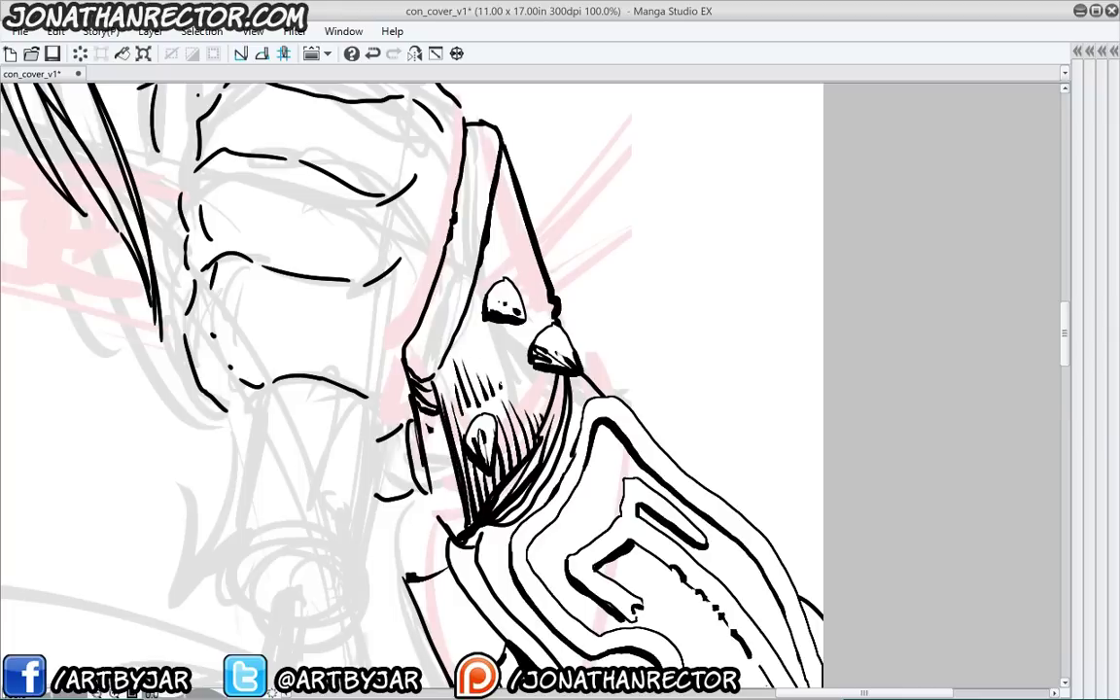
Scatter texture dots above the glove plate's hatching and add short hatch strokes near the outermost stud
click(459, 347)
click(463, 351)
click(467, 356)
click(475, 361)
click(520, 416)
click(514, 440)
click(488, 389)
click(467, 380)
drag(544, 373, 551, 405)
drag(535, 370, 545, 414)
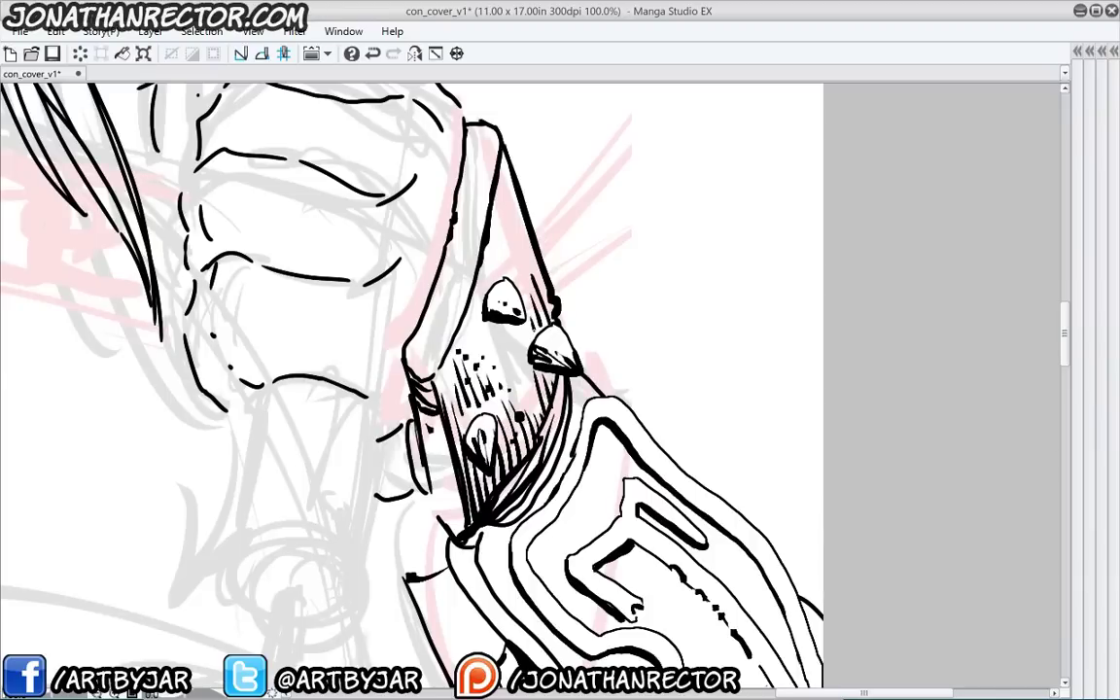
Add dots above the upper stud and ink cracks and speckles on the upper part of the glove's side band
click(506, 240)
click(512, 253)
click(515, 261)
drag(497, 146, 467, 149)
drag(475, 145, 466, 157)
click(488, 165)
click(473, 176)
drag(486, 226, 455, 219)
click(466, 230)
click(454, 228)
Texture the bend of the glove's side band with squiggles and darken its lower section with dense black strokes
click(435, 297)
click(442, 303)
drag(453, 321, 434, 312)
mouse_move(442, 317)
mouse_down()
mouse_move(430, 319)
mouse_move(444, 342)
mouse_up()
mouse_move(452, 338)
mouse_down()
mouse_move(432, 345)
mouse_move(420, 331)
mouse_up()
drag(436, 351, 415, 351)
mouse_move(442, 359)
mouse_down()
mouse_move(420, 374)
mouse_move(412, 361)
mouse_up()
drag(438, 412, 426, 428)
mouse_move(440, 418)
mouse_down()
mouse_move(421, 433)
mouse_move(425, 449)
mouse_up()
mouse_move(441, 442)
mouse_down()
mouse_move(424, 457)
mouse_move(430, 470)
mouse_up()
mouse_move(452, 462)
mouse_down()
mouse_move(428, 483)
mouse_move(439, 491)
mouse_up()
drag(458, 508, 447, 504)
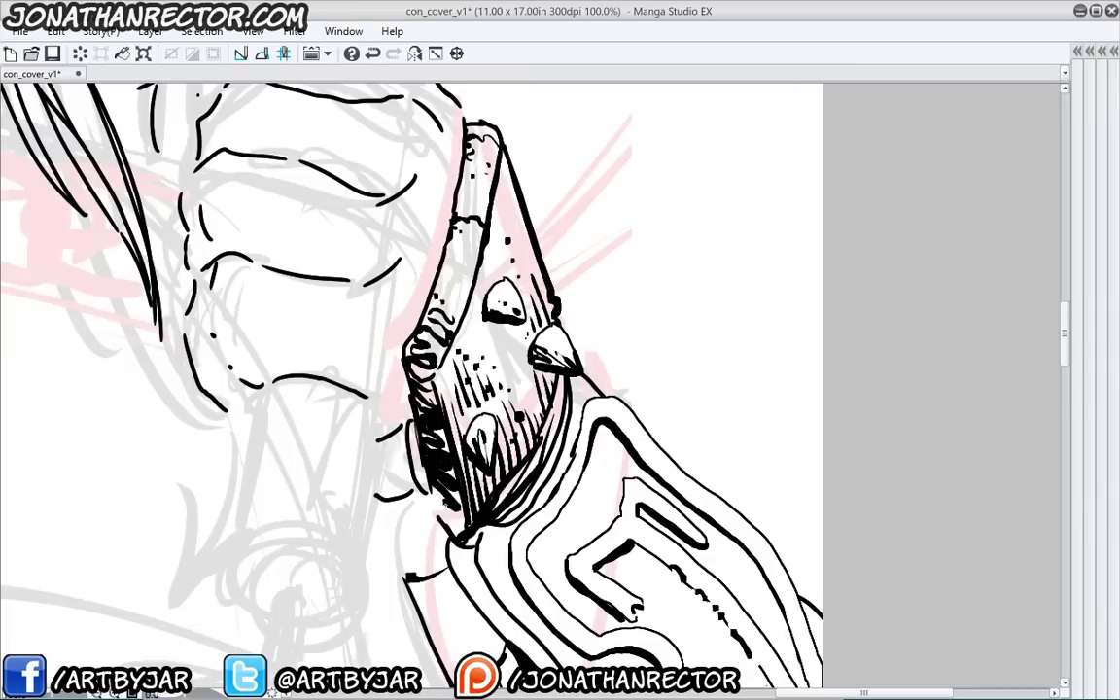
Ink the character's near eye with a dark upper lid, an iris and small marks beneath it
scroll(450, 442, down, 3)
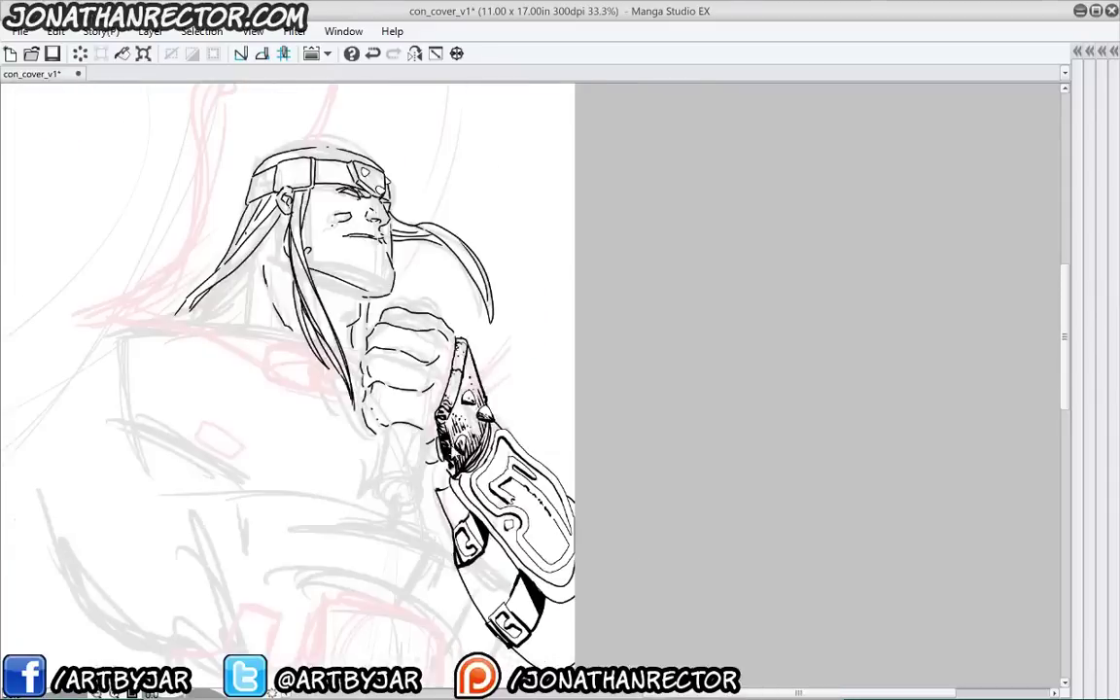
scroll(453, 442, down, 1)
scroll(453, 442, up, 1)
drag(394, 452, 433, 363)
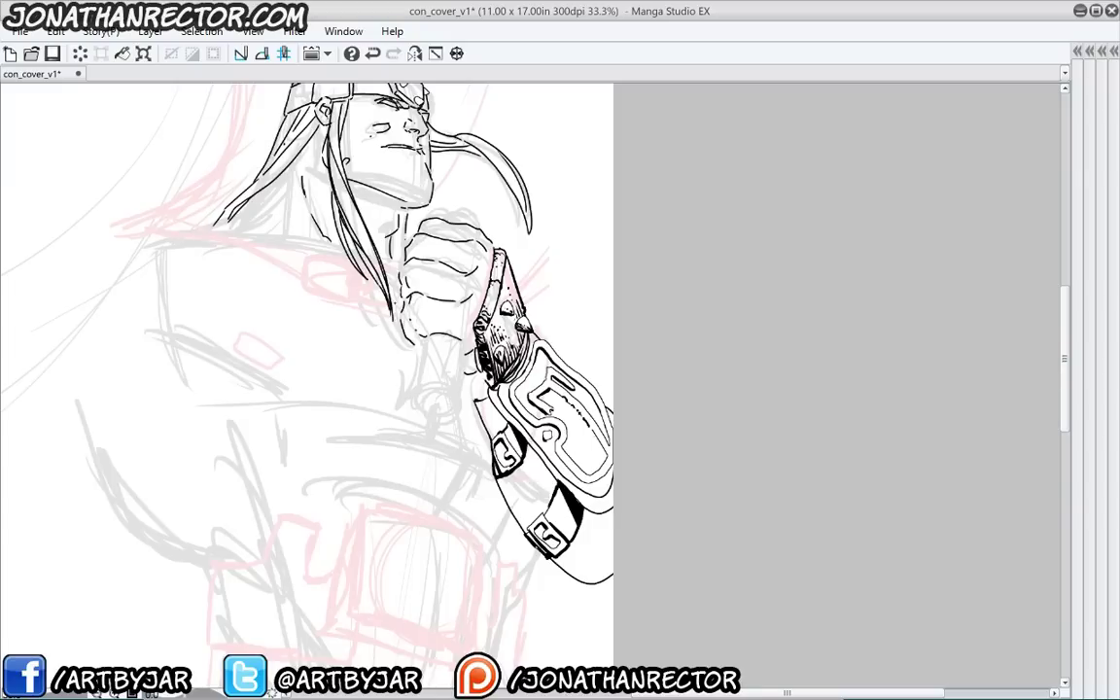
scroll(400, 306, up, 3)
drag(465, 325, 473, 635)
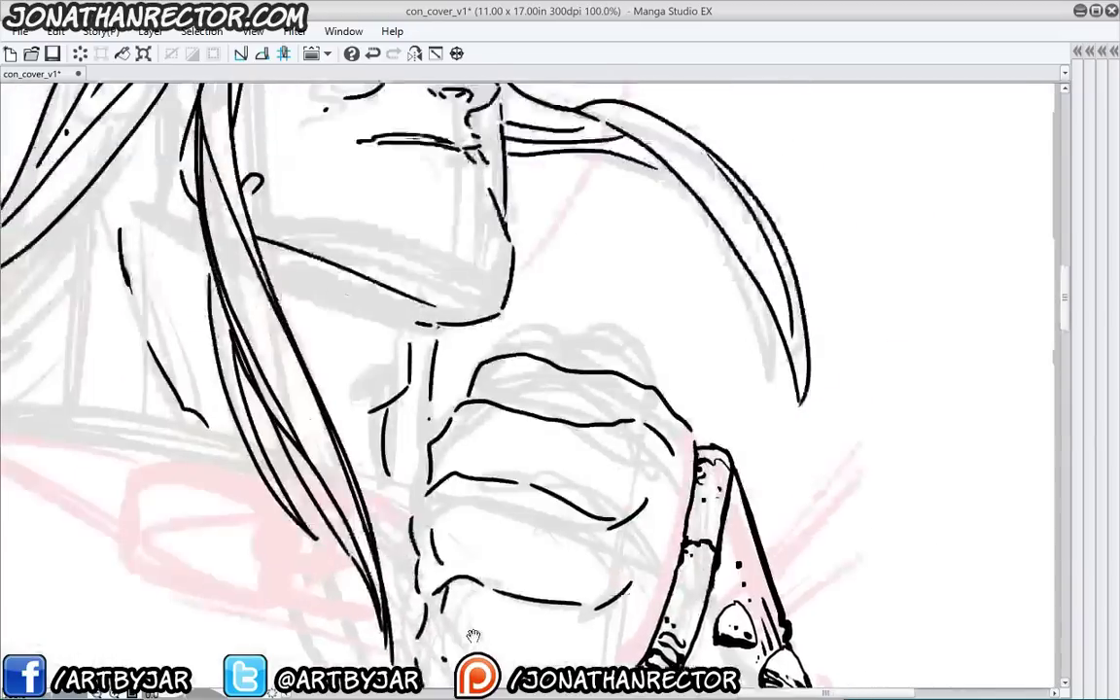
drag(401, 337, 474, 617)
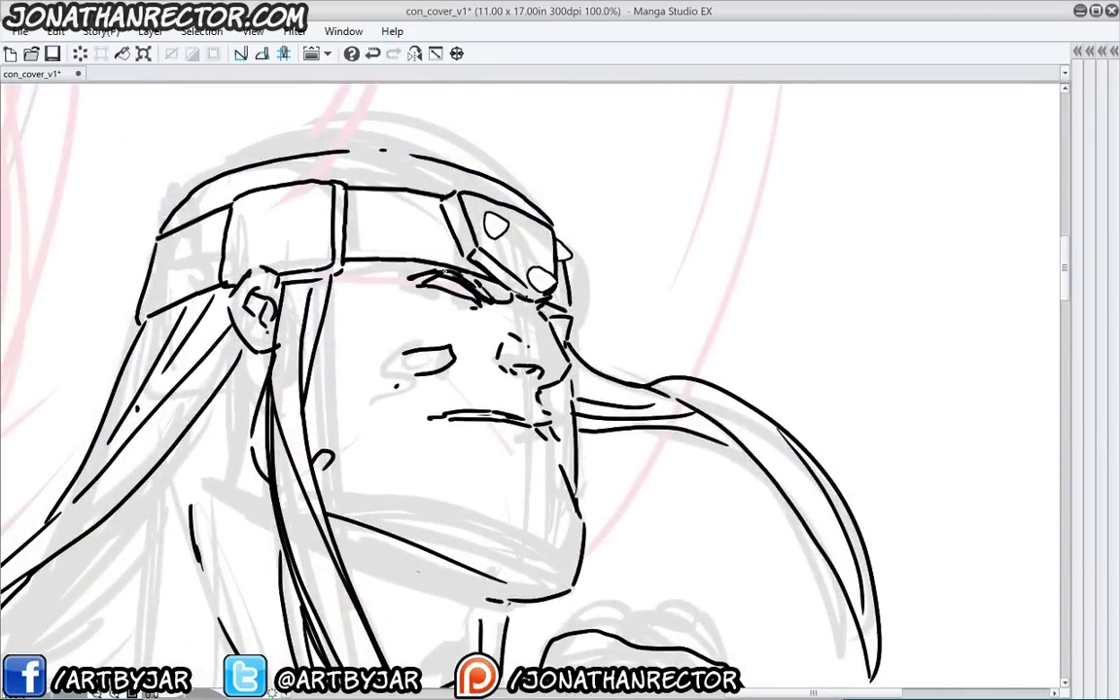
mouse_move(421, 264)
mouse_down()
mouse_move(466, 293)
mouse_move(404, 283)
mouse_move(480, 308)
mouse_up()
click(445, 300)
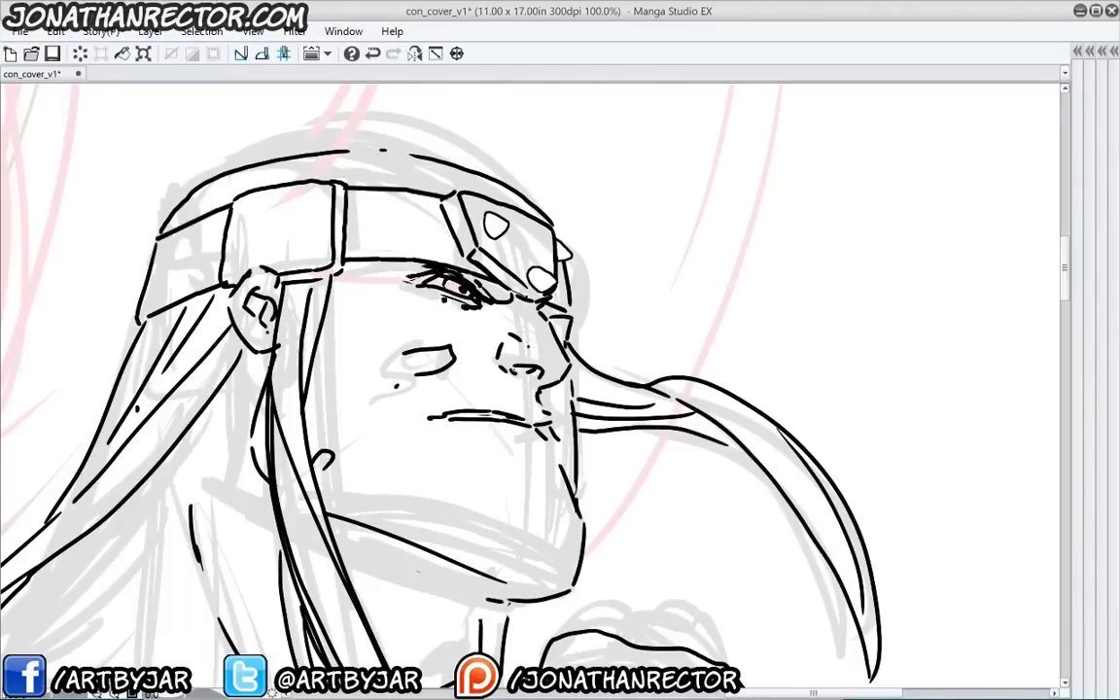
Shade the nostril and underside of the nose, thicken the mouth line, and add marks at the mouth's corner, undoing stray strokes
mouse_move(511, 370)
mouse_down()
mouse_move(532, 368)
mouse_move(544, 407)
mouse_up()
key(ctrl+z)
key(ctrl+z)
key(ctrl+z)
mouse_move(453, 418)
mouse_down()
mouse_move(429, 418)
mouse_move(553, 426)
mouse_move(553, 439)
mouse_move(482, 421)
mouse_move(532, 422)
mouse_move(513, 414)
mouse_move(458, 411)
mouse_up()
click(421, 422)
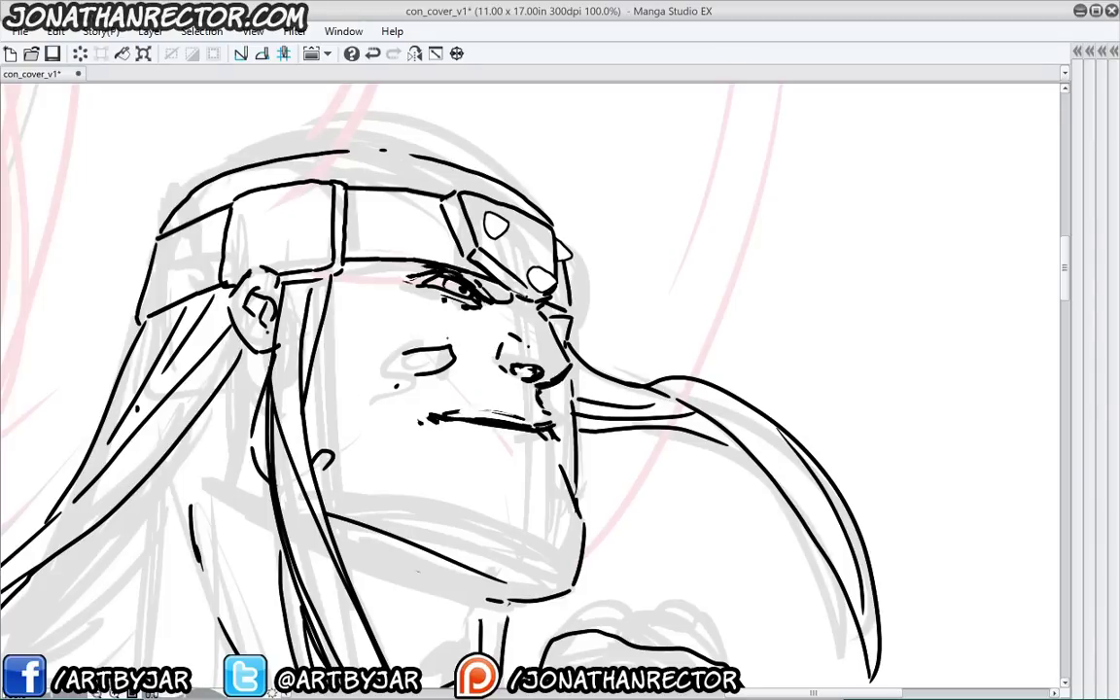
Hatch around the cheekbone, thicken the front of the face below the mouth, and draw the chin and jaw contour
drag(405, 350, 455, 343)
mouse_move(399, 367)
mouse_down()
mouse_move(415, 380)
mouse_move(376, 403)
mouse_up()
drag(559, 463, 571, 507)
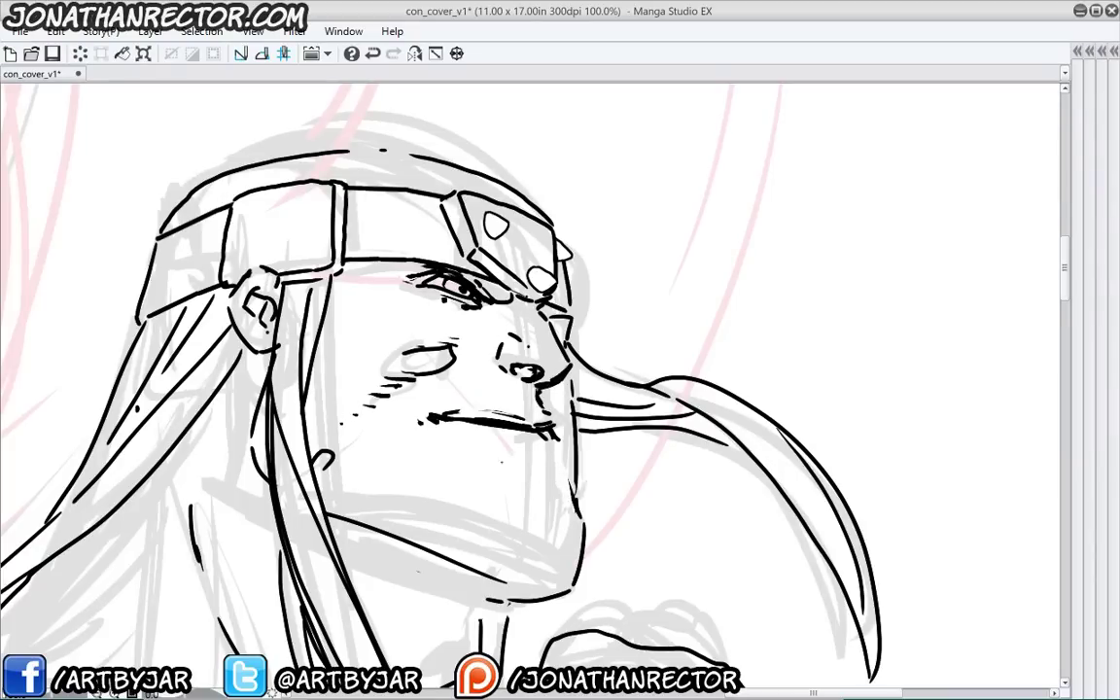
drag(576, 463, 578, 504)
mouse_move(556, 508)
mouse_down()
mouse_move(548, 560)
mouse_move(432, 544)
mouse_up()
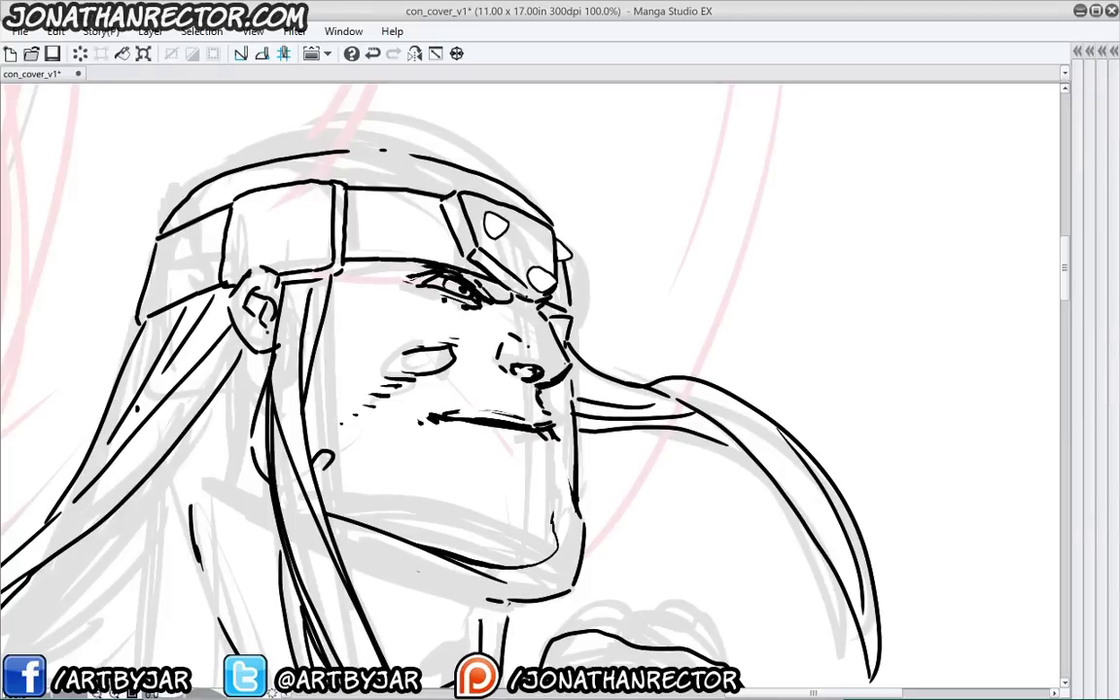
Detail the nose and the far eye, and ink black shadows on the headband's studs
drag(567, 368, 491, 345)
mouse_move(561, 309)
mouse_down()
mouse_move(575, 314)
mouse_move(565, 329)
mouse_up()
mouse_move(557, 325)
mouse_down()
mouse_move(562, 336)
mouse_move(554, 331)
mouse_up()
drag(550, 284, 532, 283)
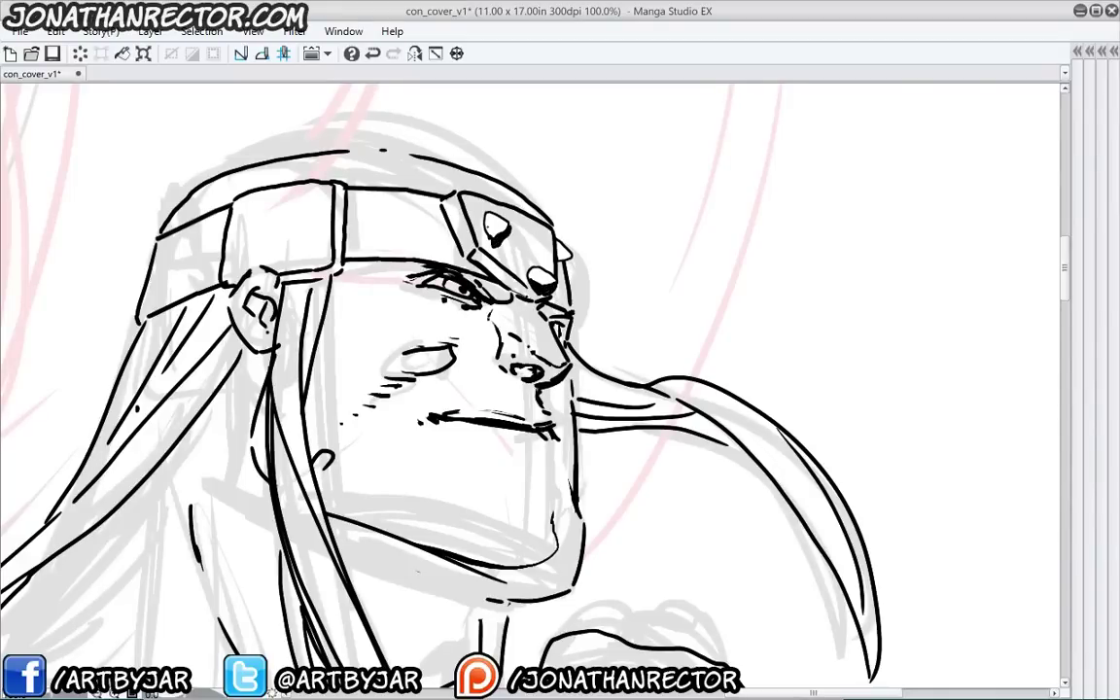
Ink solid black shadows beneath the headband's front and side plates, and darken the inner folds of the ear
drag(494, 227, 530, 292)
drag(280, 277, 340, 272)
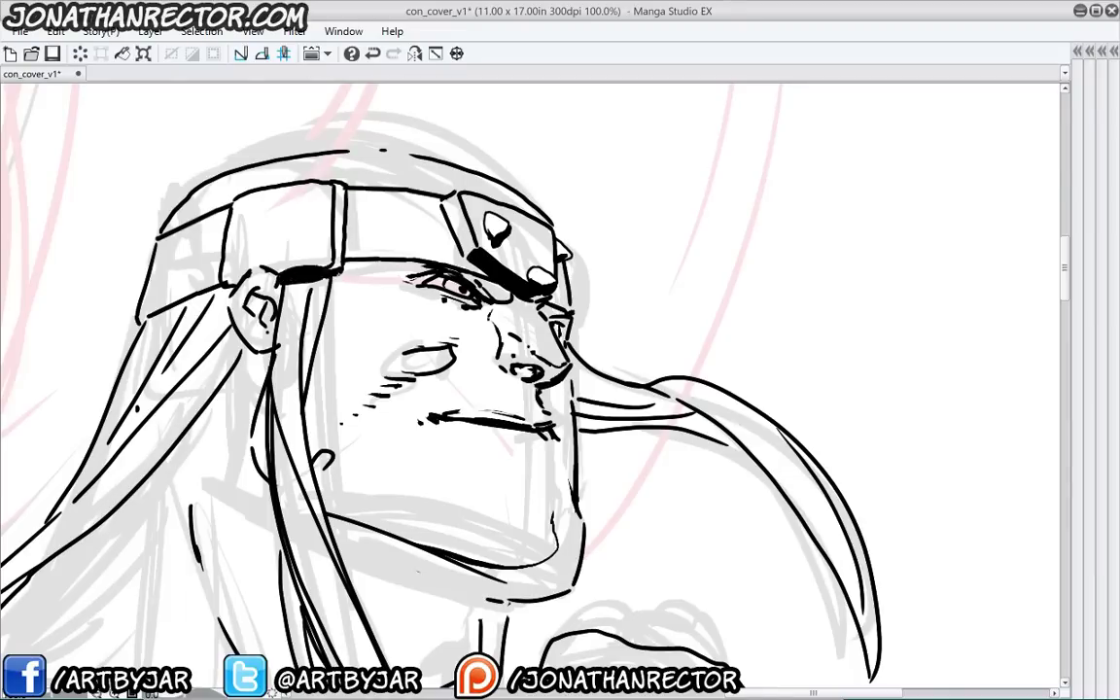
mouse_move(251, 308)
mouse_down()
mouse_move(261, 286)
mouse_move(272, 296)
mouse_move(265, 323)
mouse_up()
drag(228, 261, 221, 278)
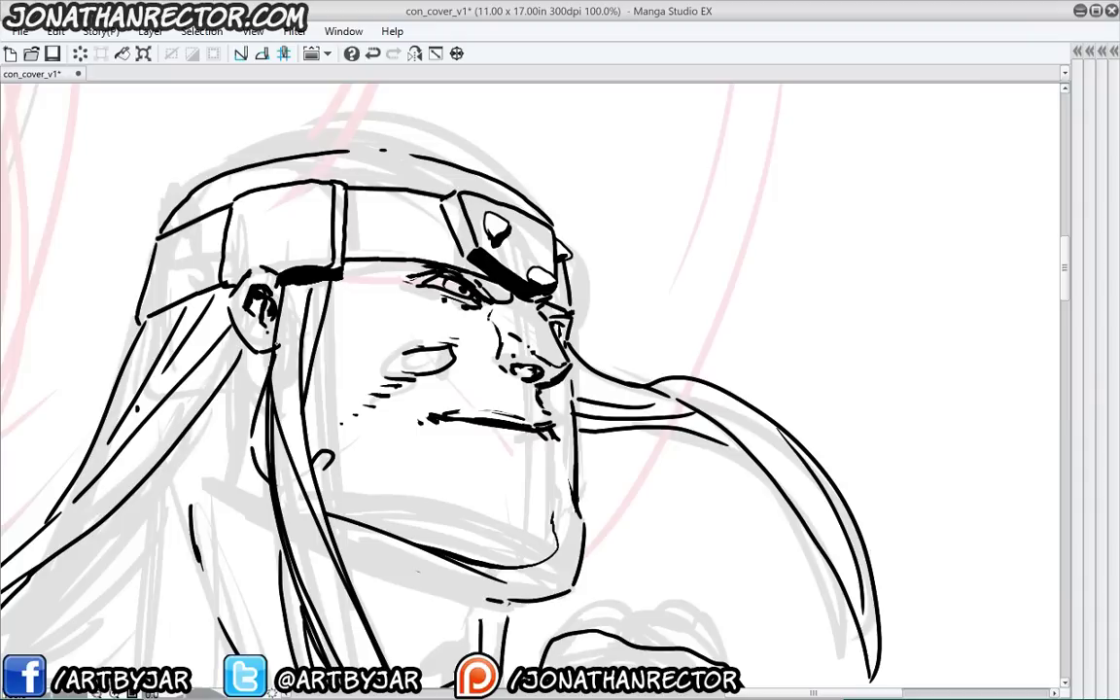
Fill the hair strand hanging in front of the ear with heavy black strokes, tapering down past the jaw to the neck
drag(291, 281, 319, 486)
drag(312, 282, 302, 519)
drag(327, 280, 299, 508)
drag(286, 398, 345, 618)
mouse_move(290, 407)
mouse_down()
mouse_move(360, 655)
mouse_move(296, 502)
mouse_up()
drag(277, 387, 287, 470)
drag(280, 354, 316, 625)
mouse_move(270, 449)
mouse_down()
mouse_move(363, 671)
mouse_move(366, 545)
mouse_move(397, 630)
mouse_up()
drag(359, 513, 398, 621)
Ink a black shadow with hatch marks on the neck under the jaw, and thicken the chin's underside with a small accent above
mouse_move(473, 554)
mouse_down()
mouse_move(465, 566)
mouse_move(409, 542)
mouse_up()
drag(408, 541, 436, 590)
mouse_move(417, 551)
mouse_down()
mouse_move(453, 571)
mouse_move(427, 574)
mouse_move(437, 585)
mouse_move(426, 577)
mouse_move(401, 530)
mouse_move(410, 565)
mouse_move(398, 555)
mouse_up()
drag(380, 529, 385, 540)
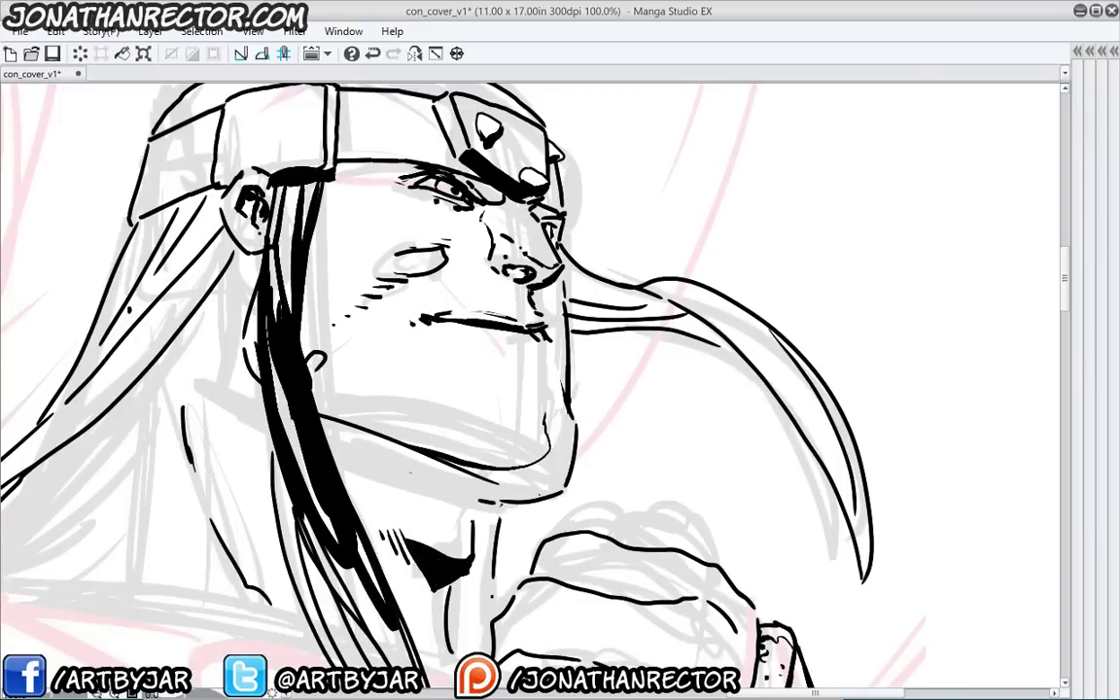
drag(567, 487, 474, 501)
drag(465, 500, 455, 498)
mouse_move(527, 466)
mouse_down()
mouse_move(519, 480)
mouse_move(540, 476)
mouse_up()
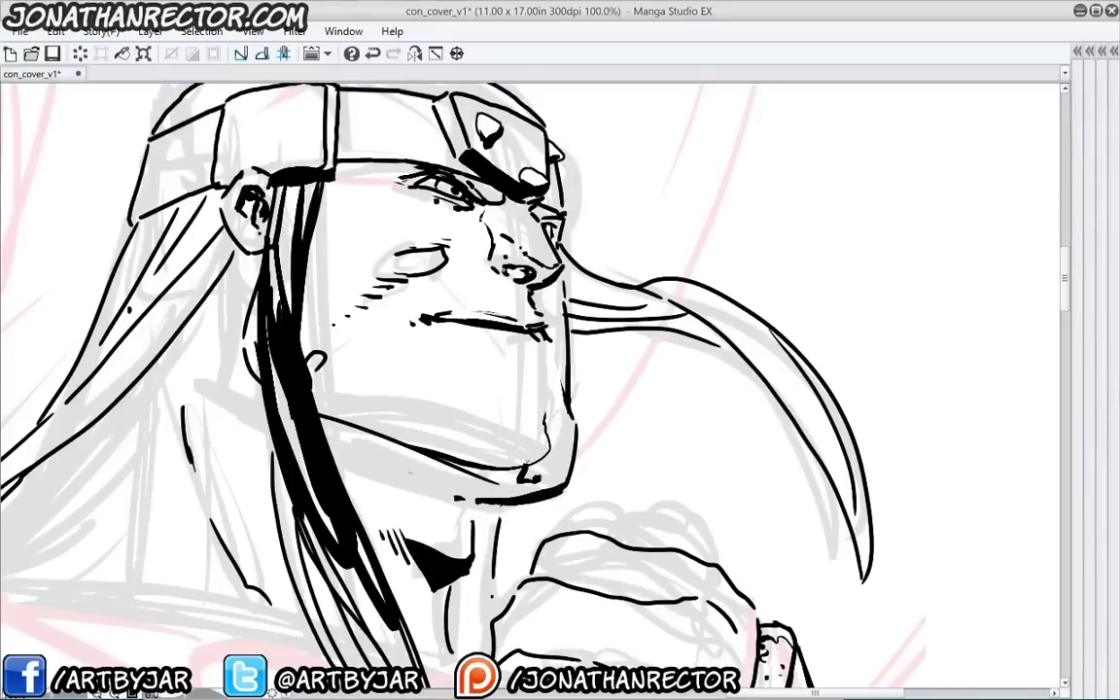
Delete Layer 17 with the line weight and shadow inks from the gildas folder, and save the file
scroll(235, 271, down, 2)
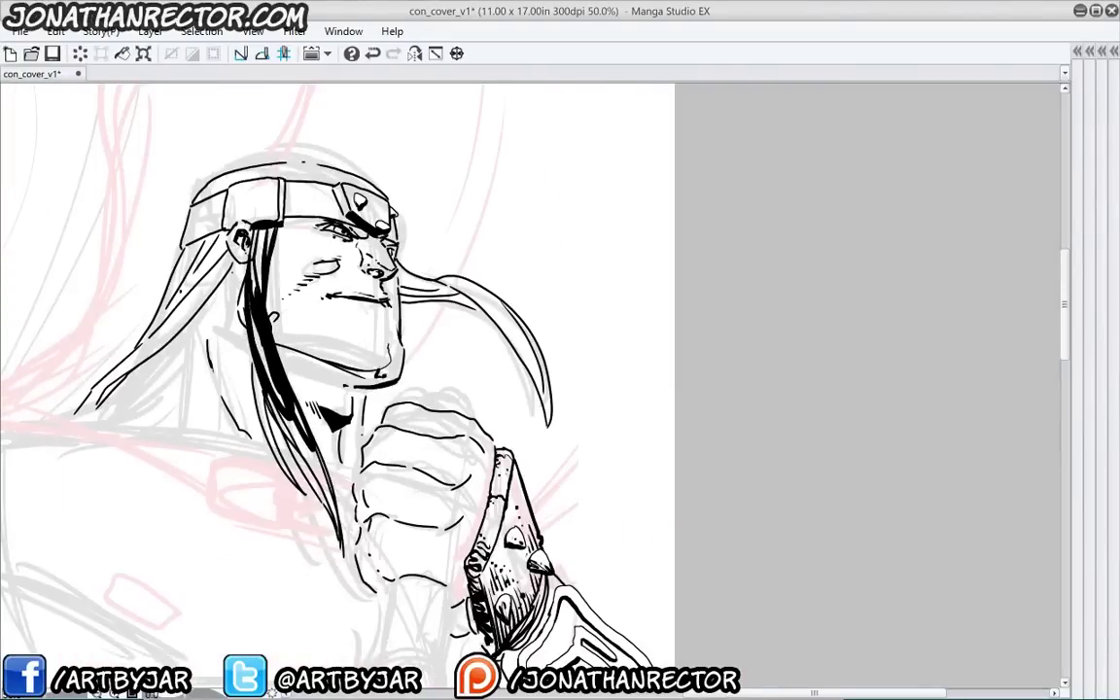
drag(162, 487, 275, 436)
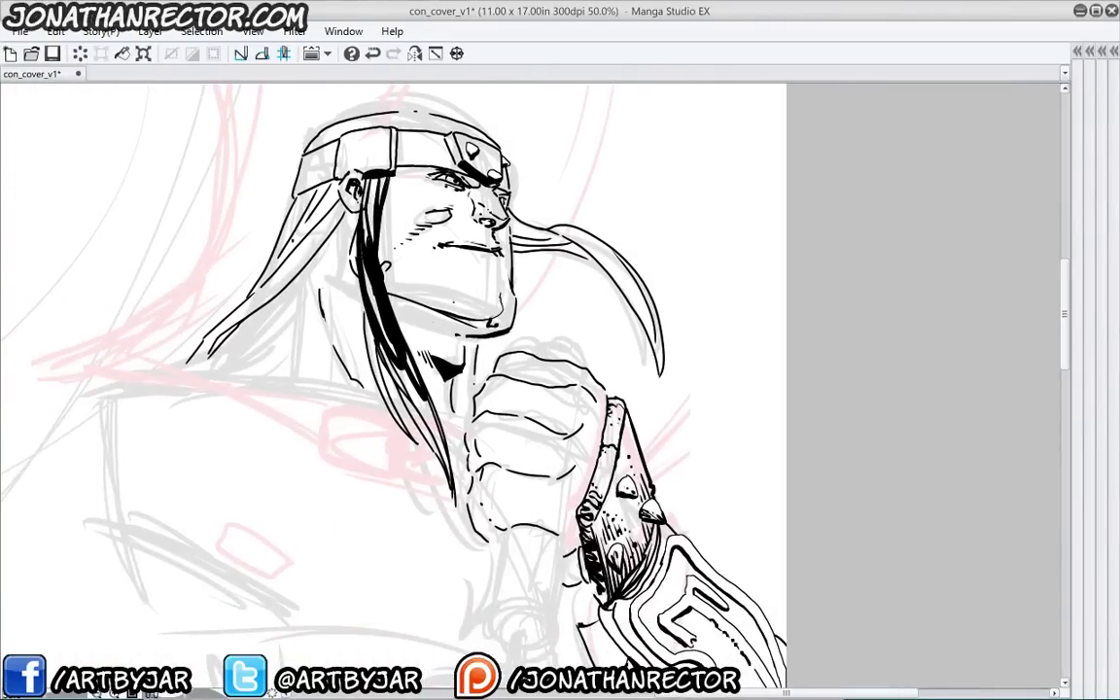
key(Tab)
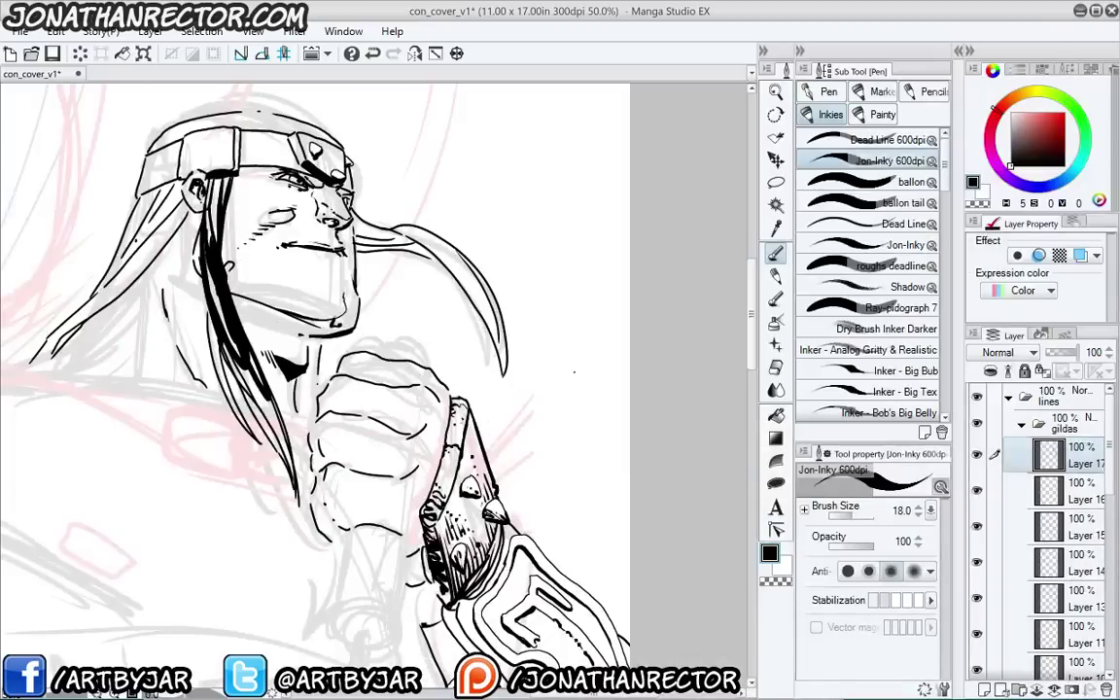
click(979, 454)
click(980, 454)
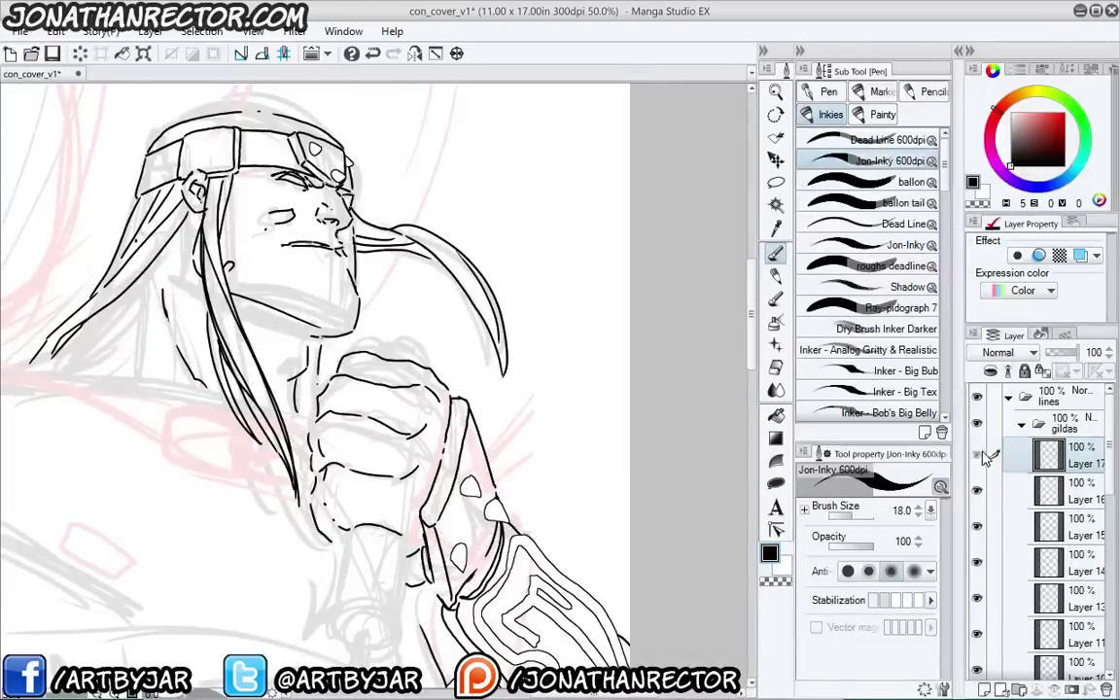
click(1106, 689)
drag(245, 392, 388, 371)
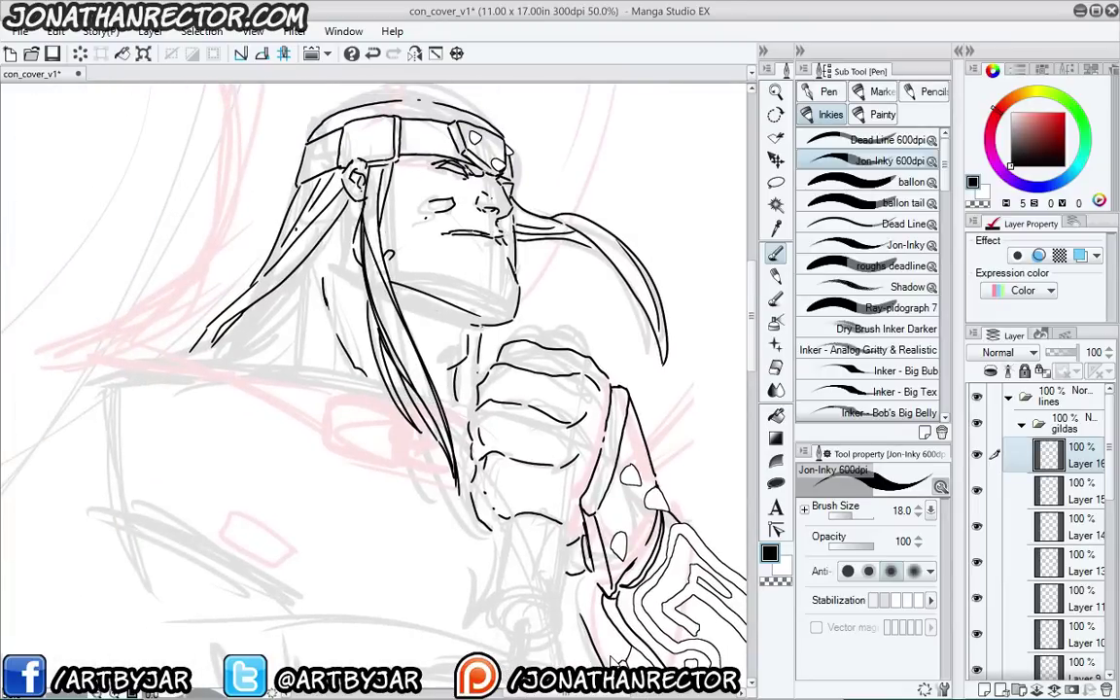
key(ctrl+s)
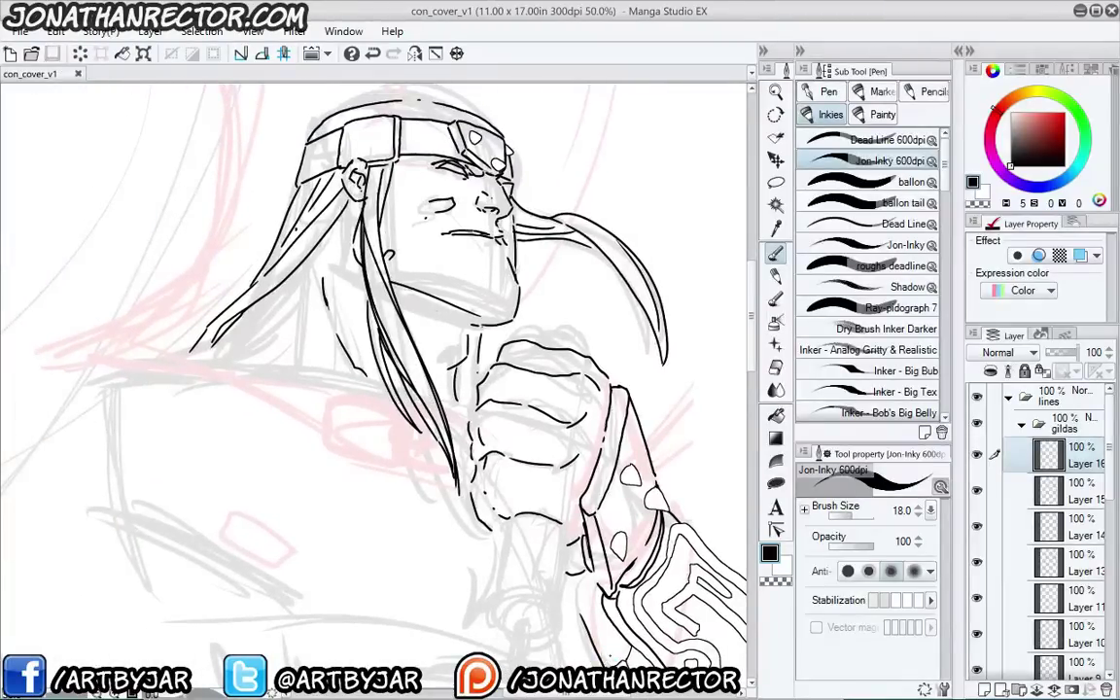